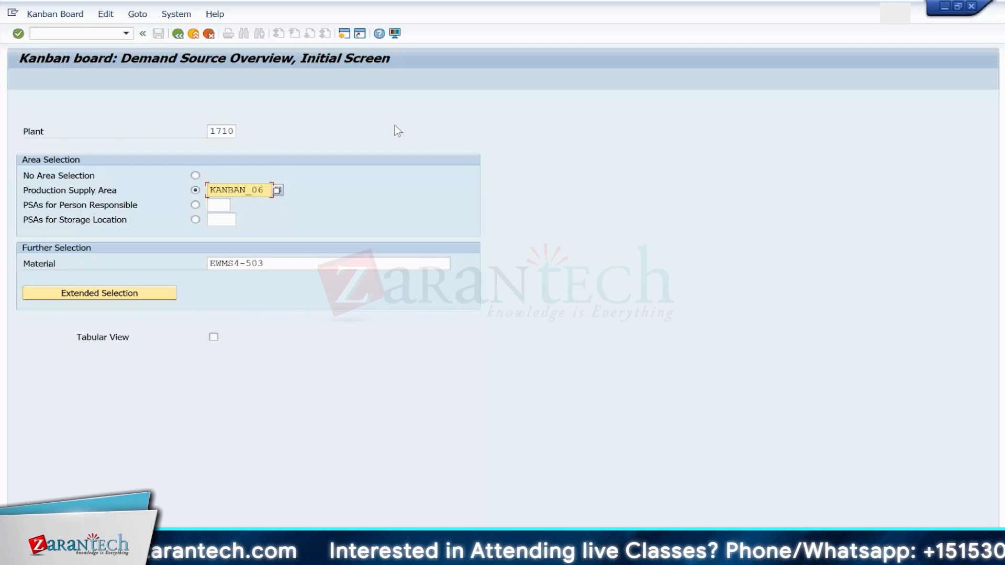
Step: Open transaction PK05 and display the details of production supply area KANBAN_06, inspecting its storage location
left_click(90, 35)
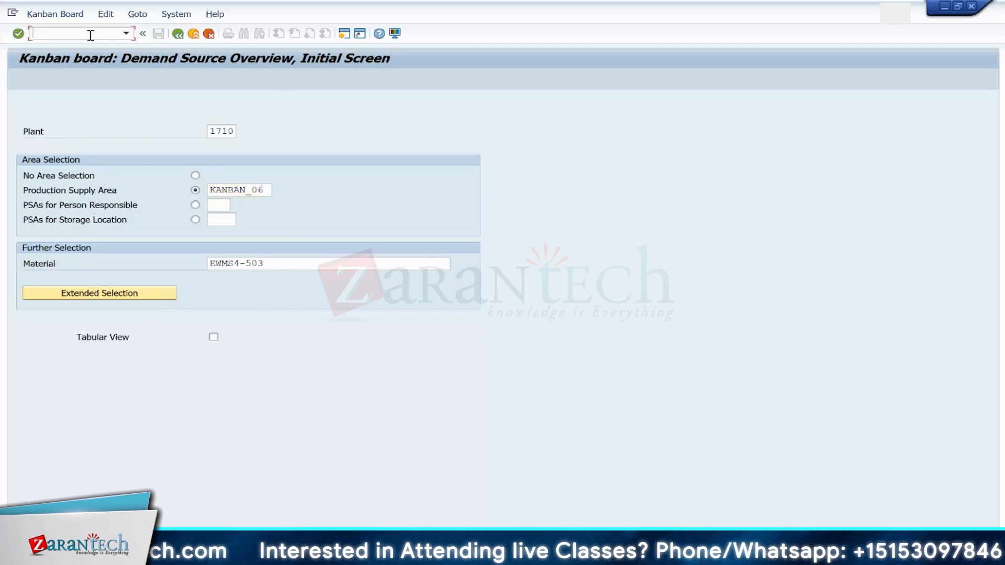
type("/npk05")
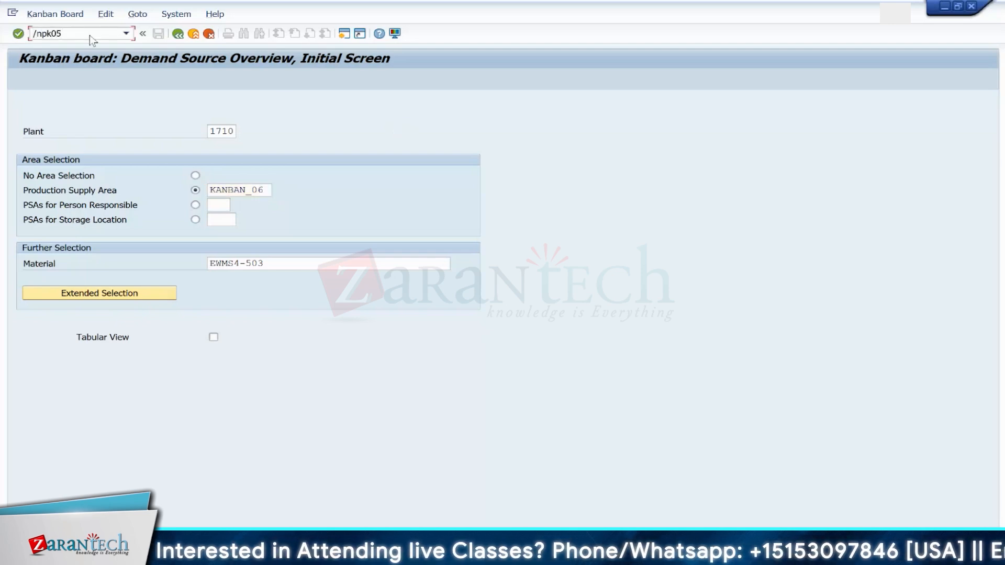
key("Return")
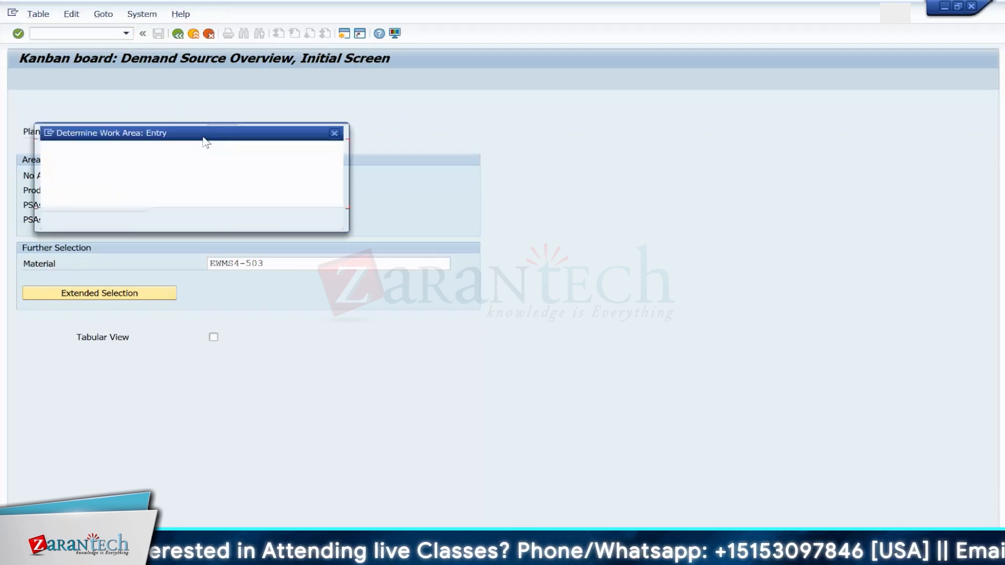
left_click(172, 220)
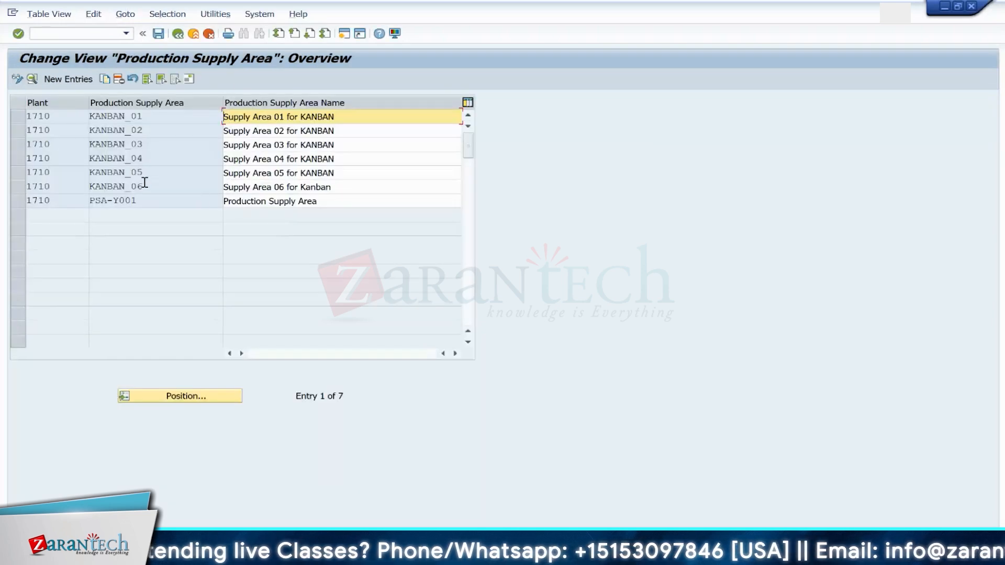
double_click(139, 186)
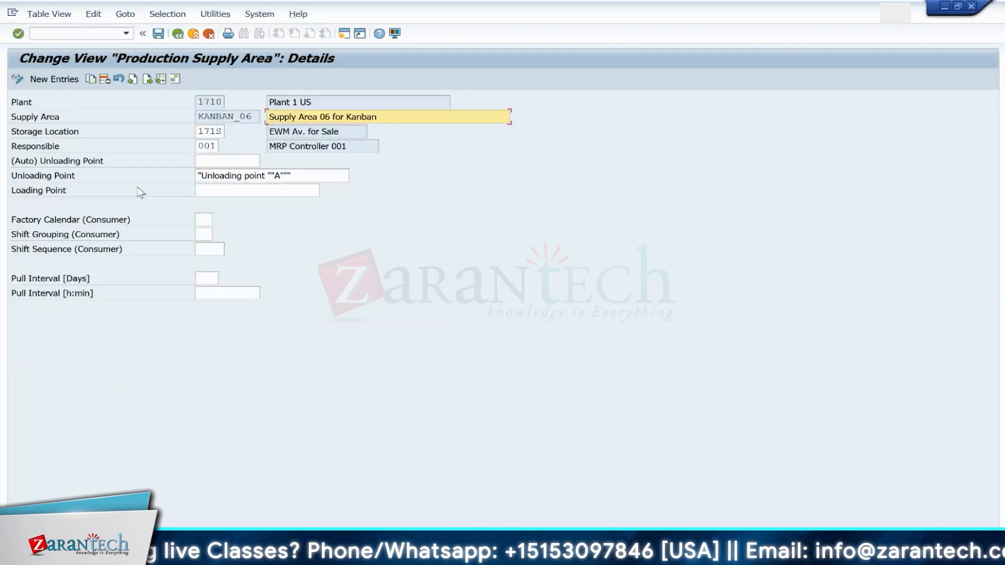
left_click(218, 130)
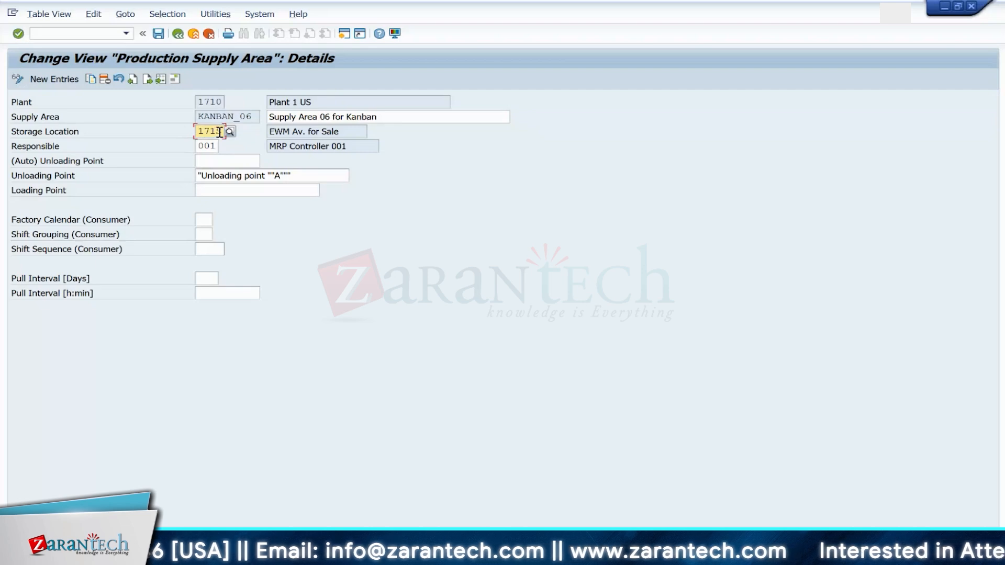
Step: Open SE16 in a new session and bring up the selection screen of table /SCWM/T331
left_click(85, 33)
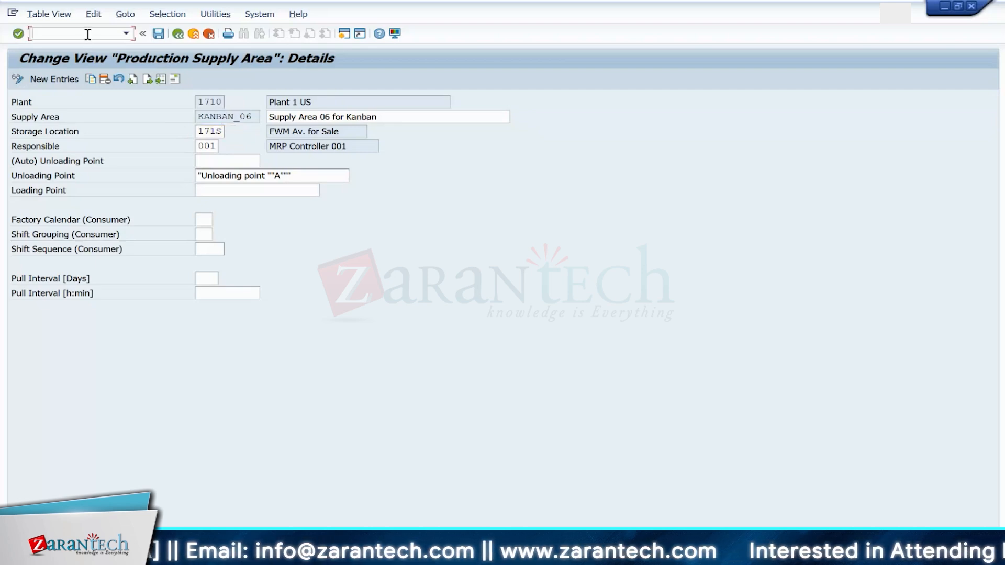
type("/ose16")
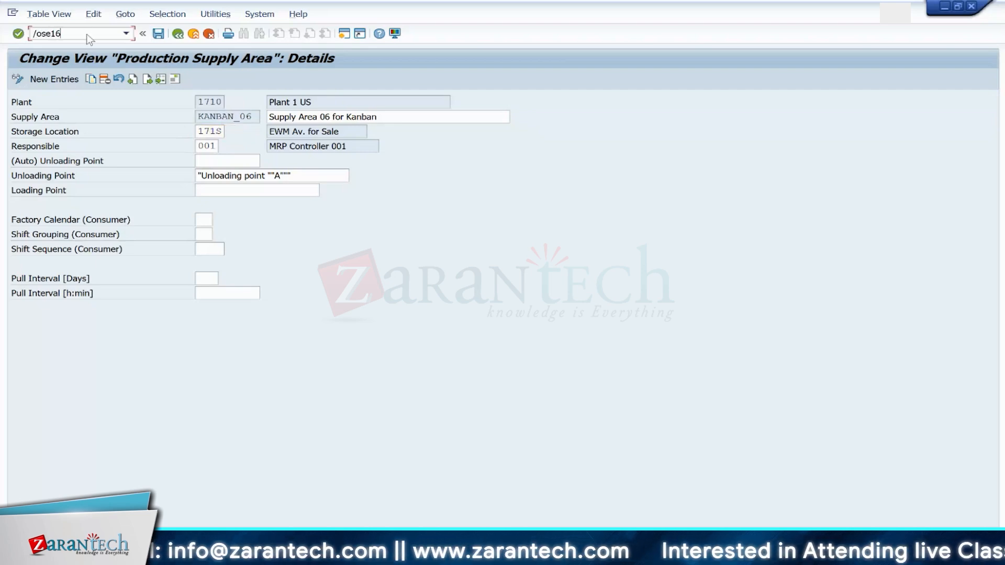
key("Return")
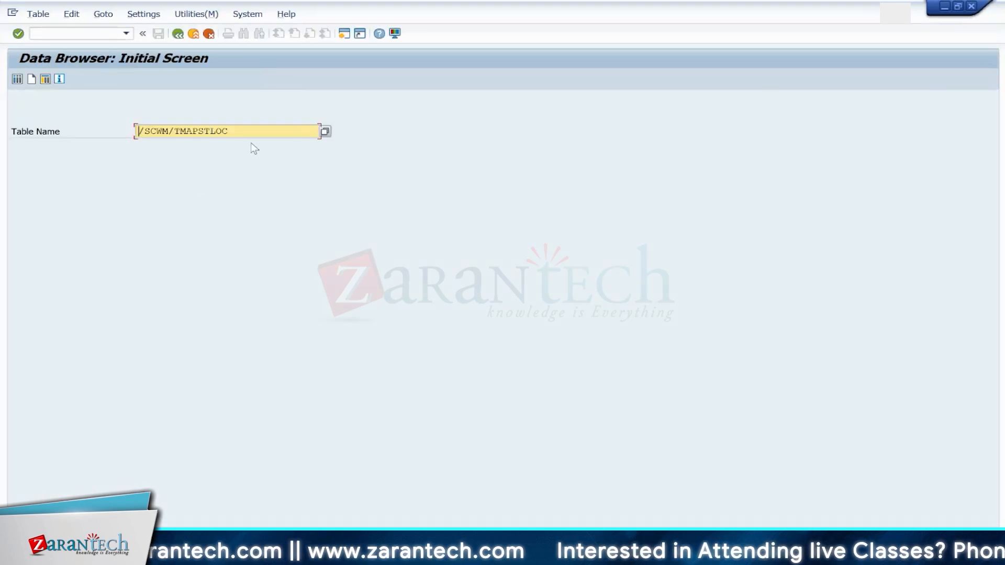
left_click(250, 132)
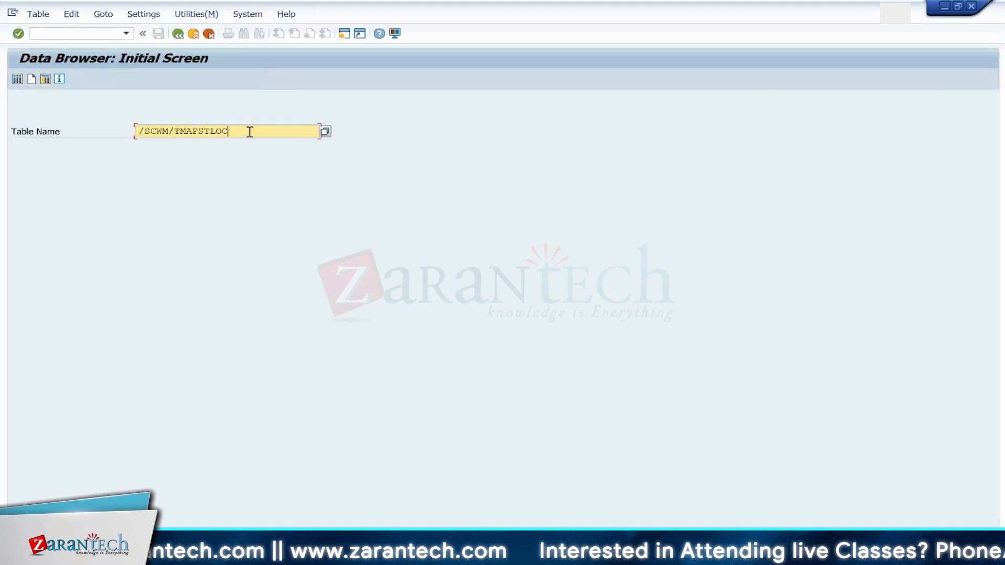
key("BackSpace")
key("BackSpace")
key("BackSpace")
key("BackSpace")
key("BackSpace")
key("BackSpace")
type("331")
key("Return")
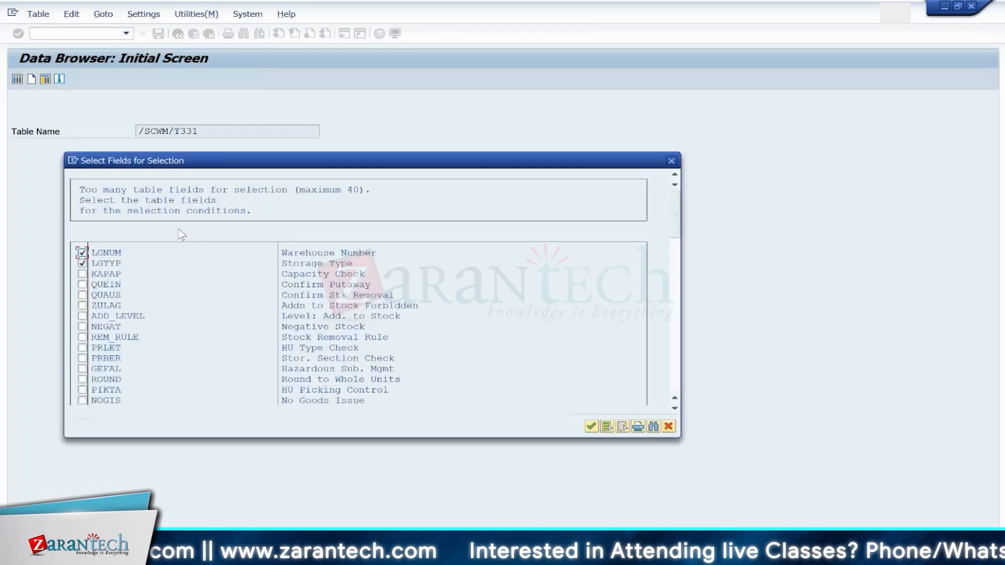
key("Return")
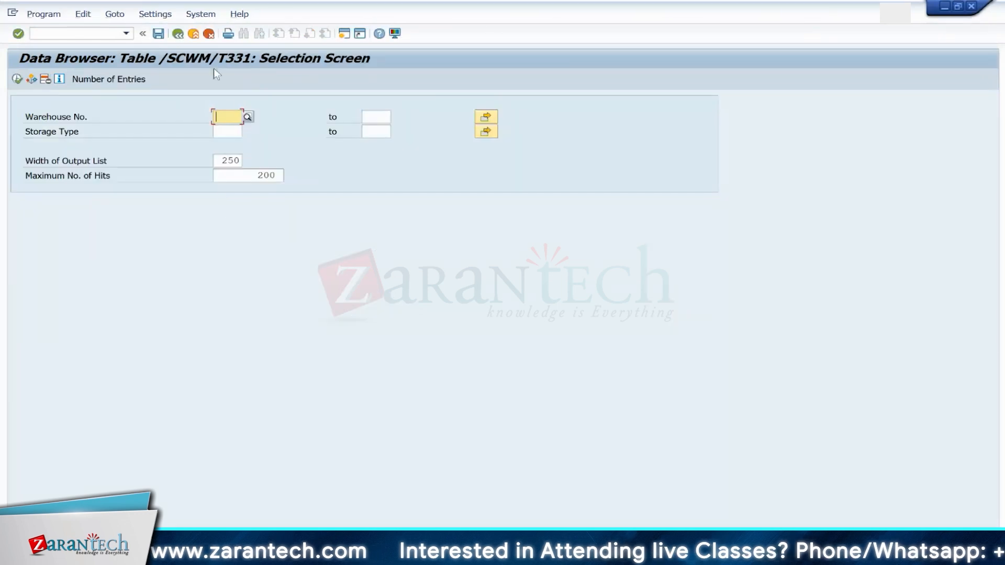
Step: List the /SCWM/T331 entries for storage type Y061
left_click(222, 133)
type("Y")
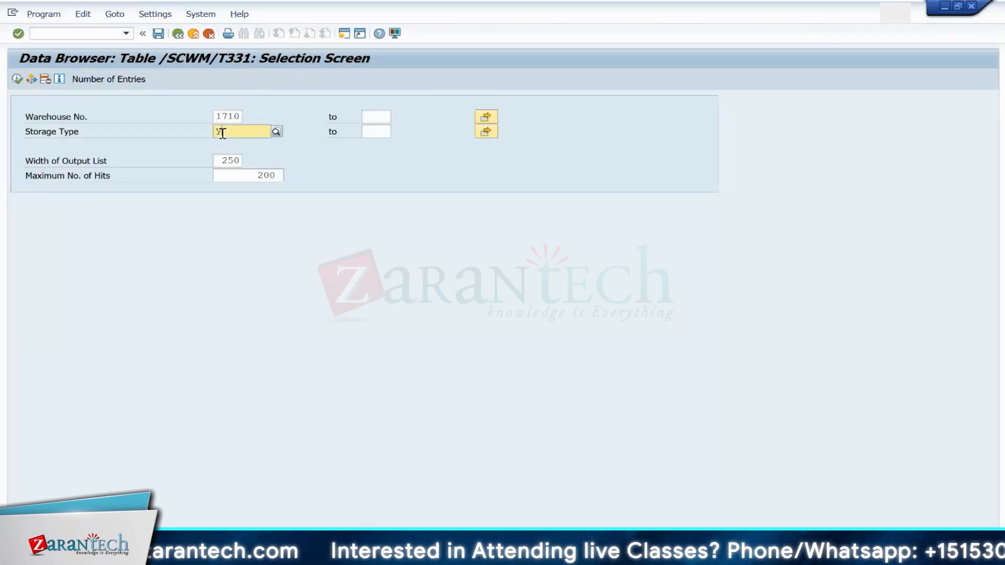
type("061")
left_click(17, 79)
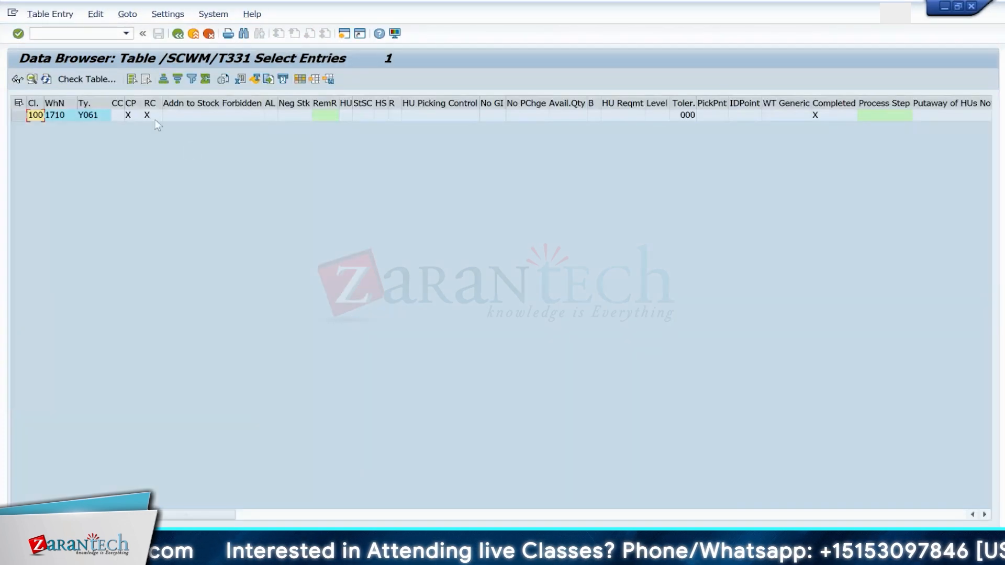
left_click(18, 115)
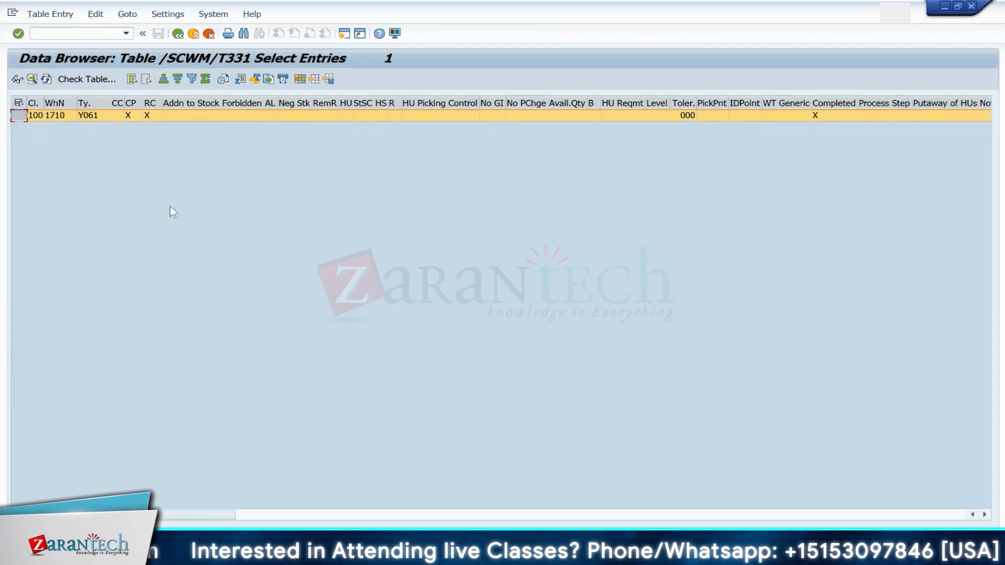
Step: Display the Y061 storage type entry in detail, then return to the Data Browser initial screen
key("F7")
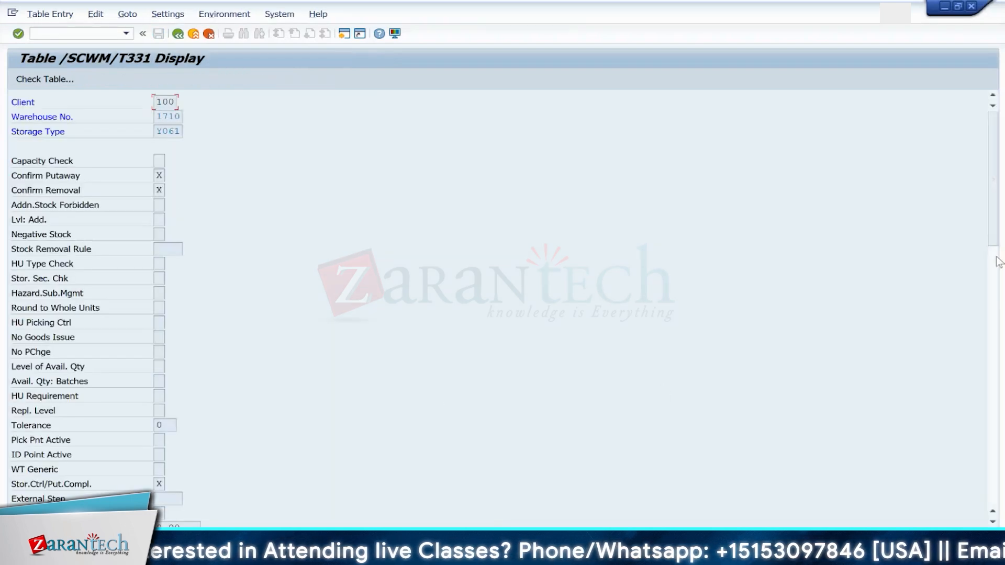
mouse_move(994, 217)
left_mouse_down()
mouse_move(997, 515)
mouse_move(978, 218)
left_mouse_up()
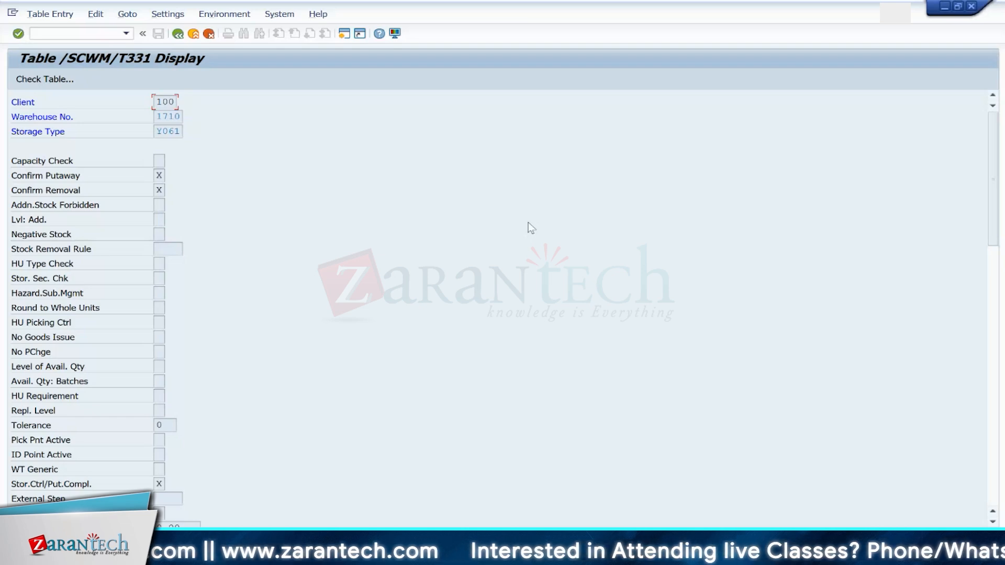
left_click(178, 33)
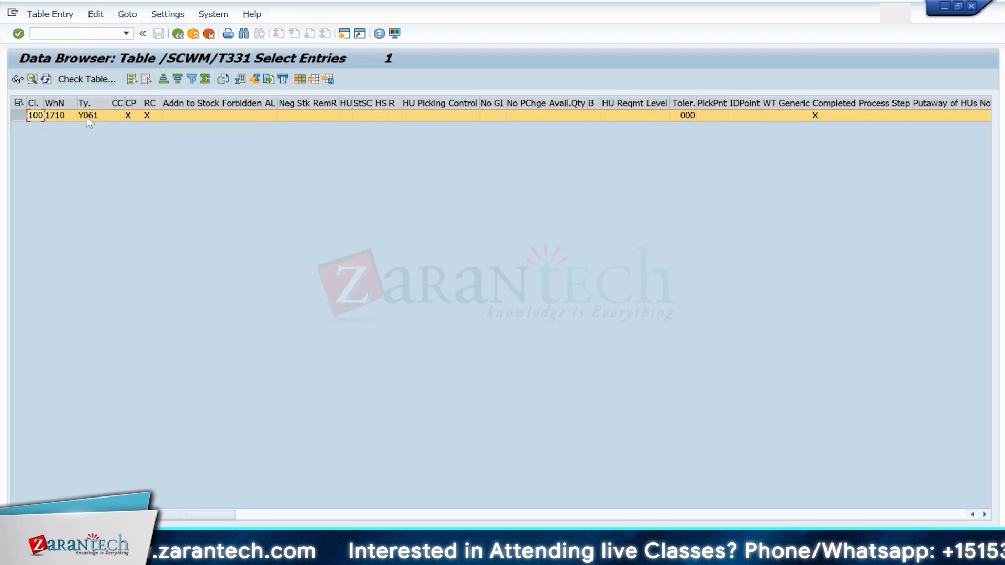
left_click(87, 118)
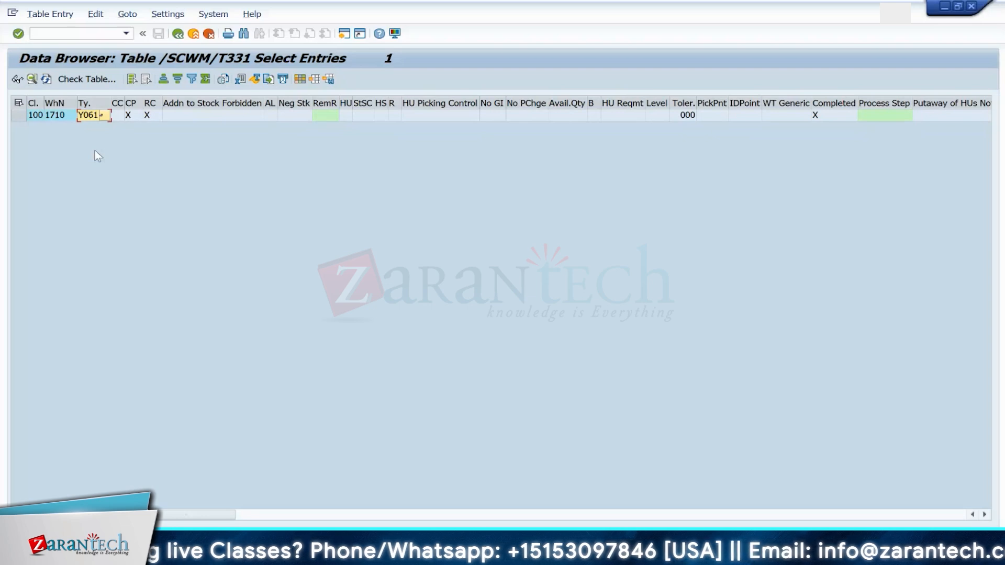
left_click(178, 34)
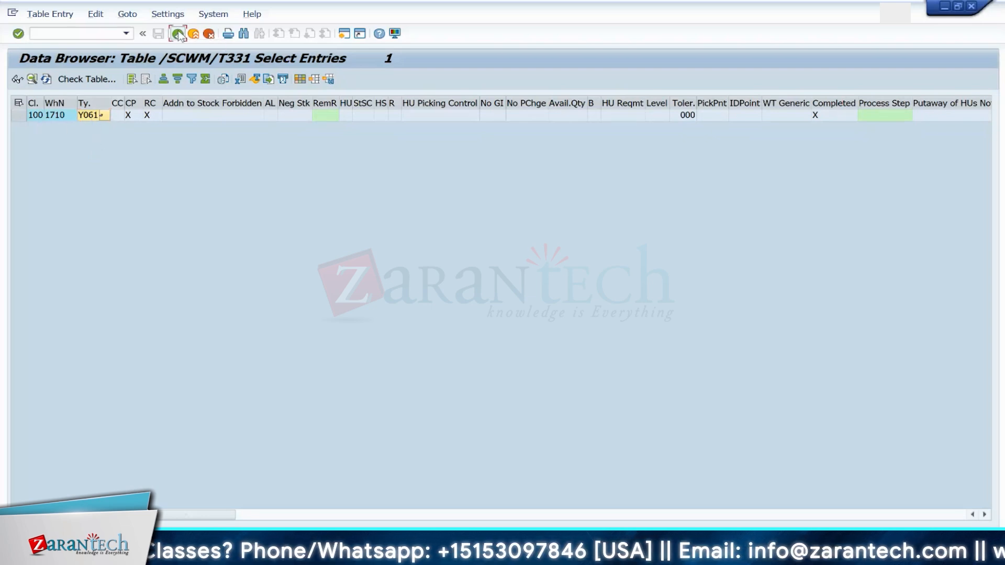
left_click(178, 34)
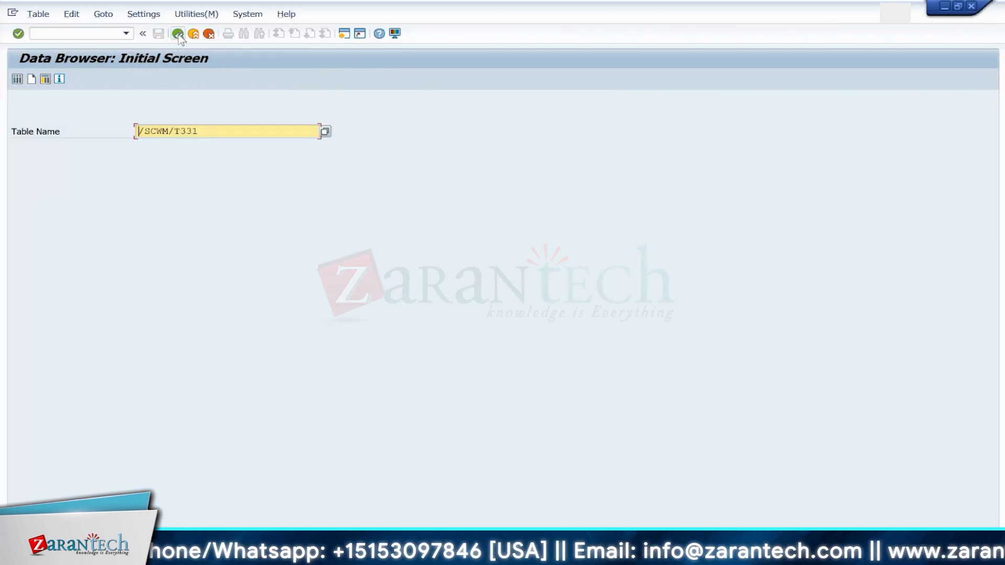
Step: Switch the Data Browser to table /SCWM/LAGP
left_click(212, 129)
key("BackSpace")
key("BackSpace")
key("BackSpace")
key("BackSpace")
type("lagp")
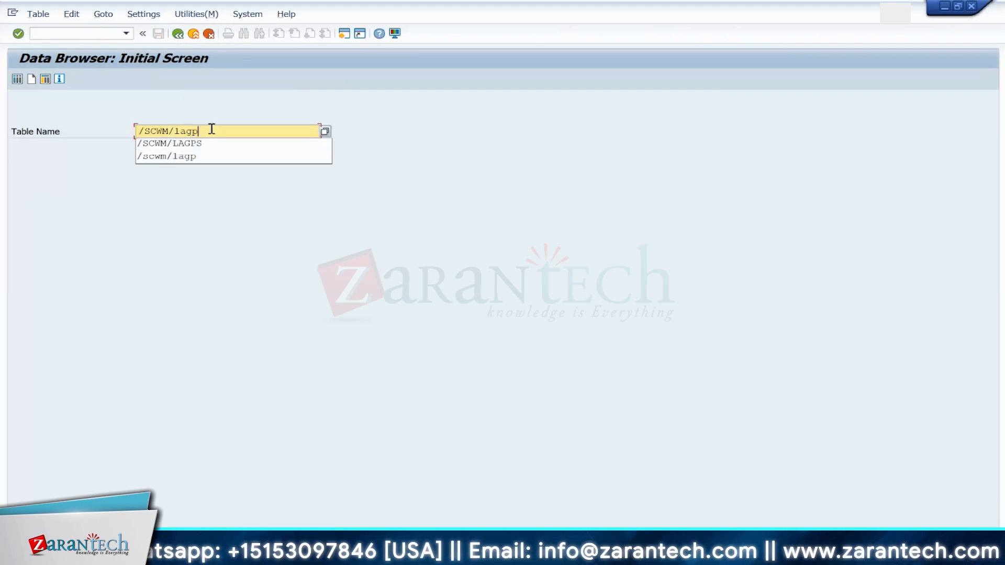
key("Return")
Step: List the storage bins of warehouse 1710 in storage type Y061 and select the bin column
left_click(222, 118)
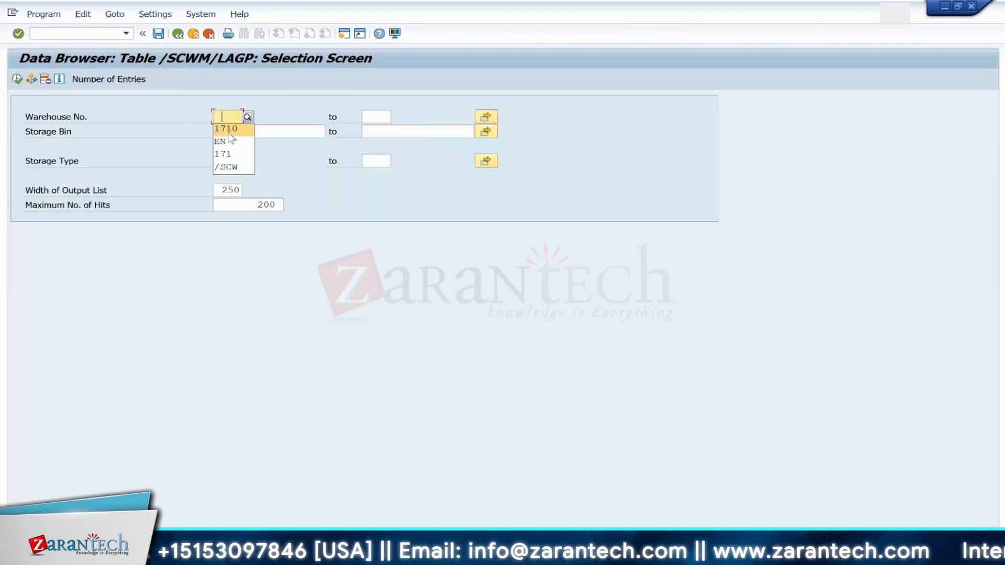
left_click(229, 132)
left_click(226, 165)
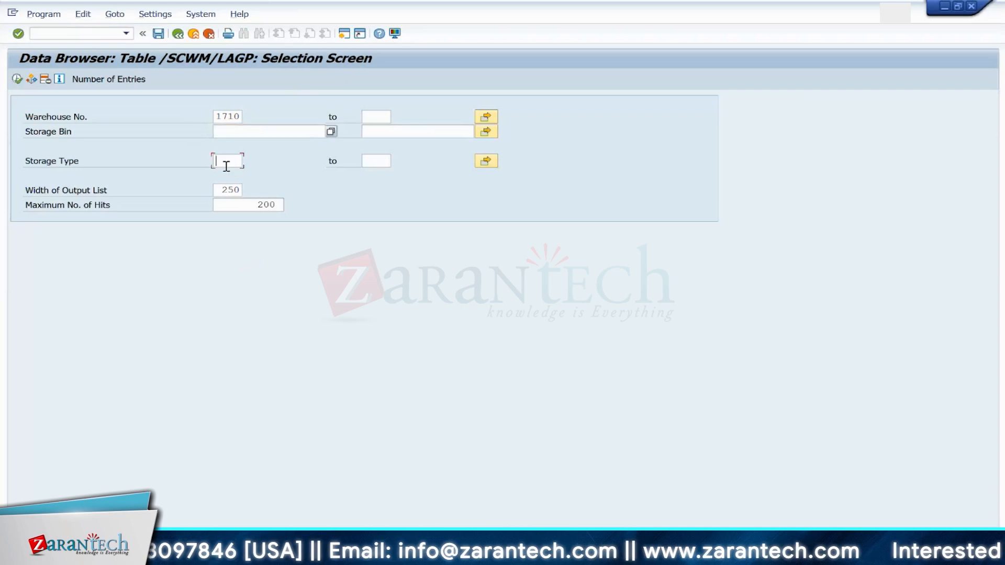
type("Y06")
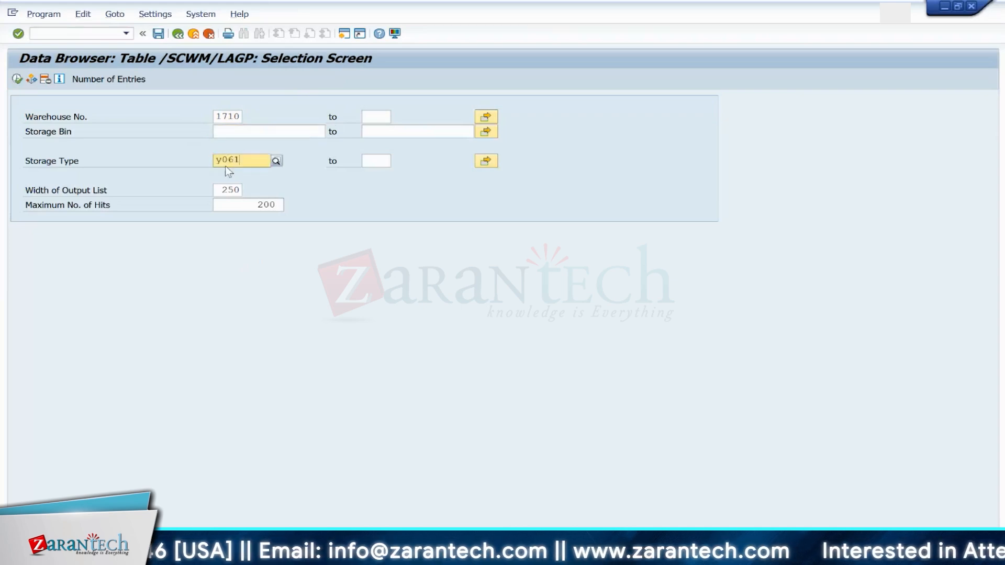
type("1")
key("Return")
left_click(17, 80)
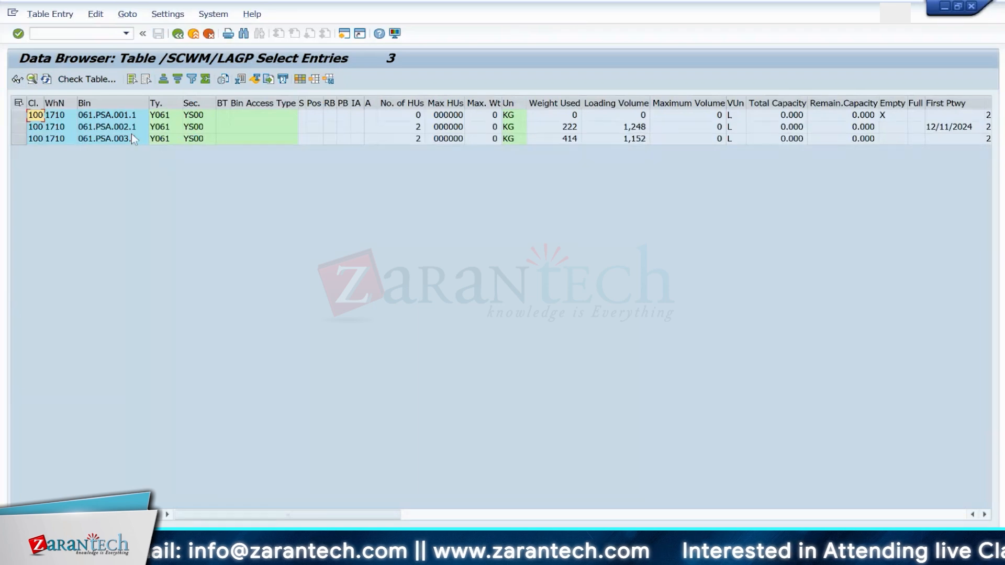
left_click(113, 103)
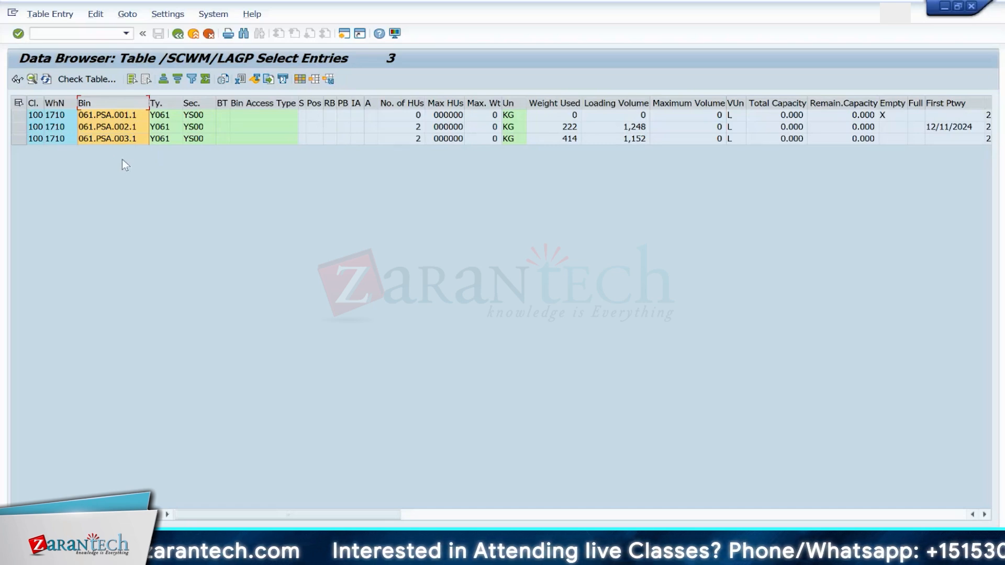
Step: Open transaction /SCWM/PSASTAGE in a new session to view PSA assignments to bins
left_click(87, 32)
type("/o/scwm/")
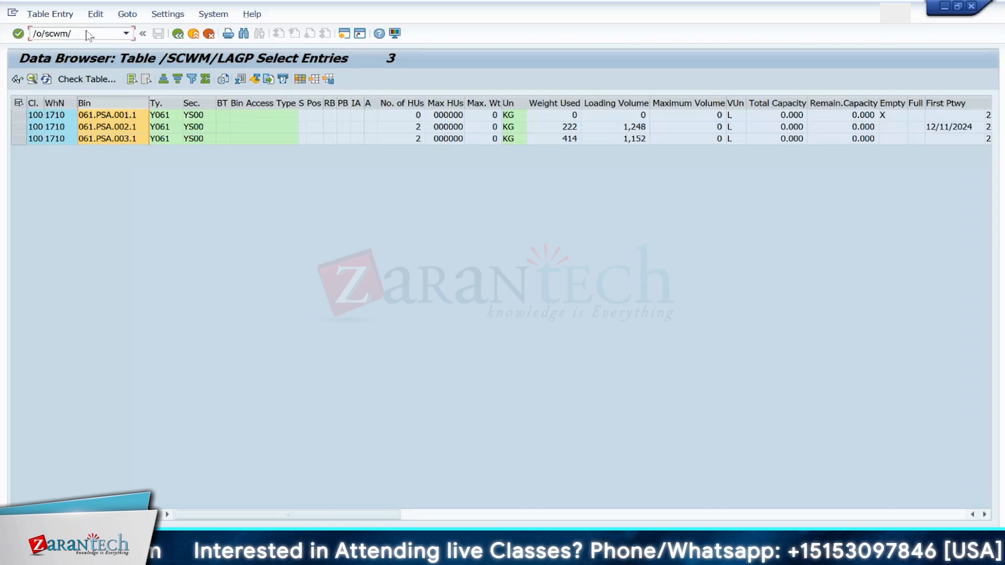
type("psastage")
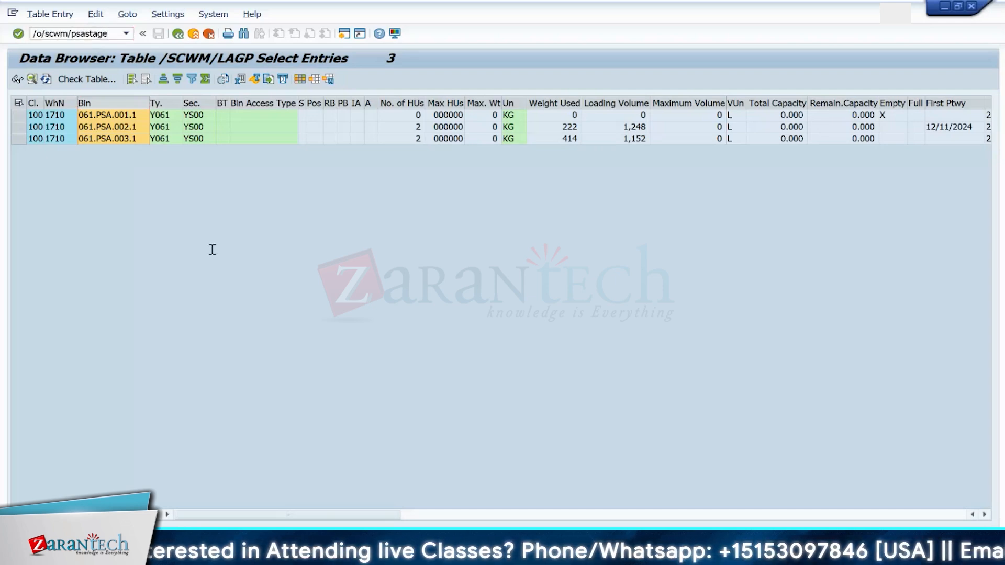
key("Return")
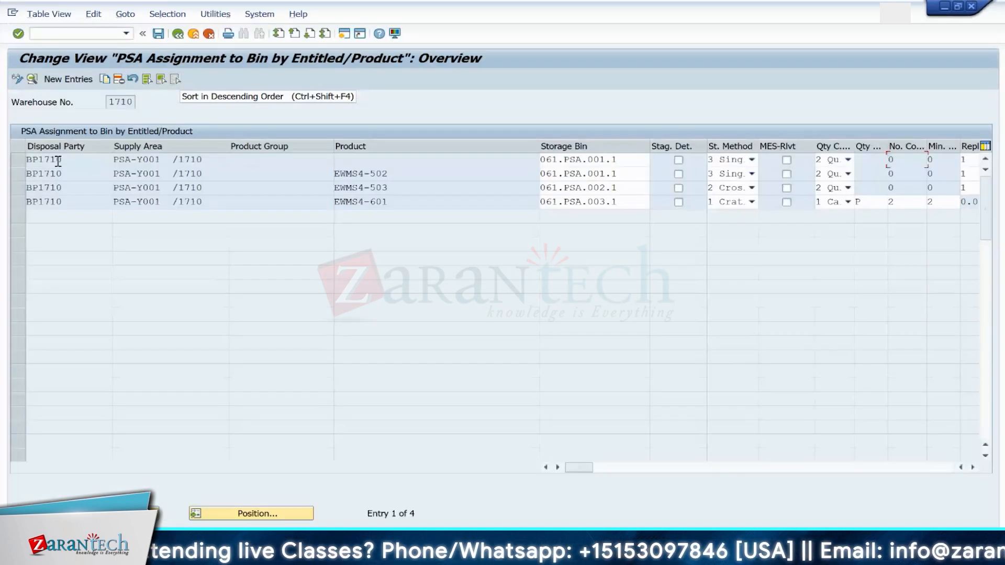
Step: Compare the storage bins and supply areas of the PSA assignments with the bin list in the other session
left_click(547, 160)
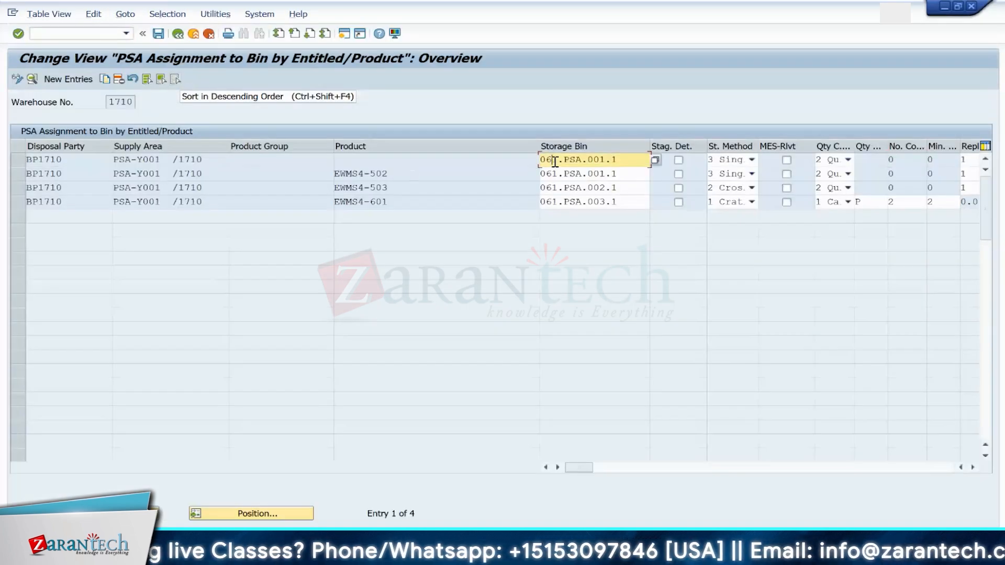
left_click(180, 162)
left_click(189, 174)
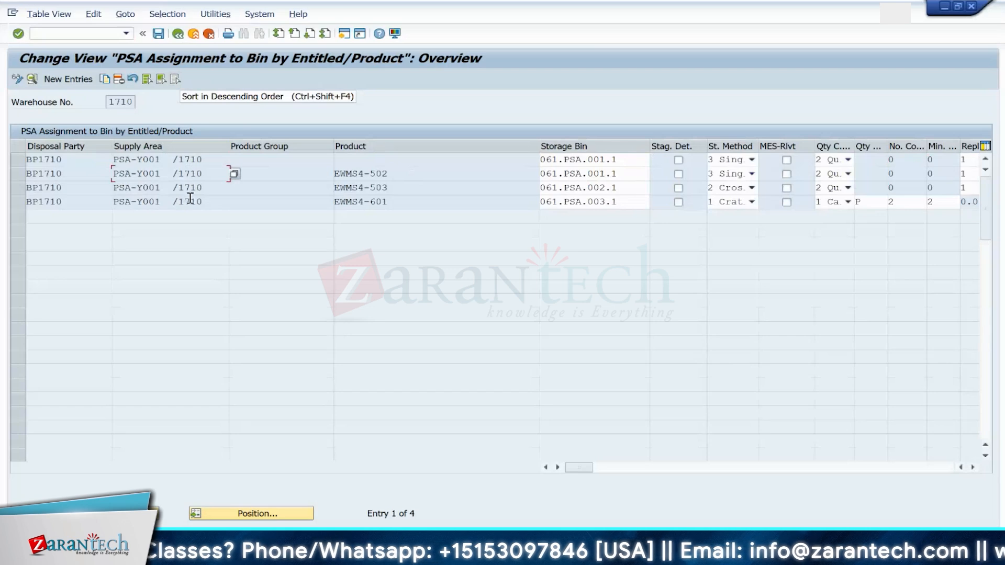
left_click(190, 187)
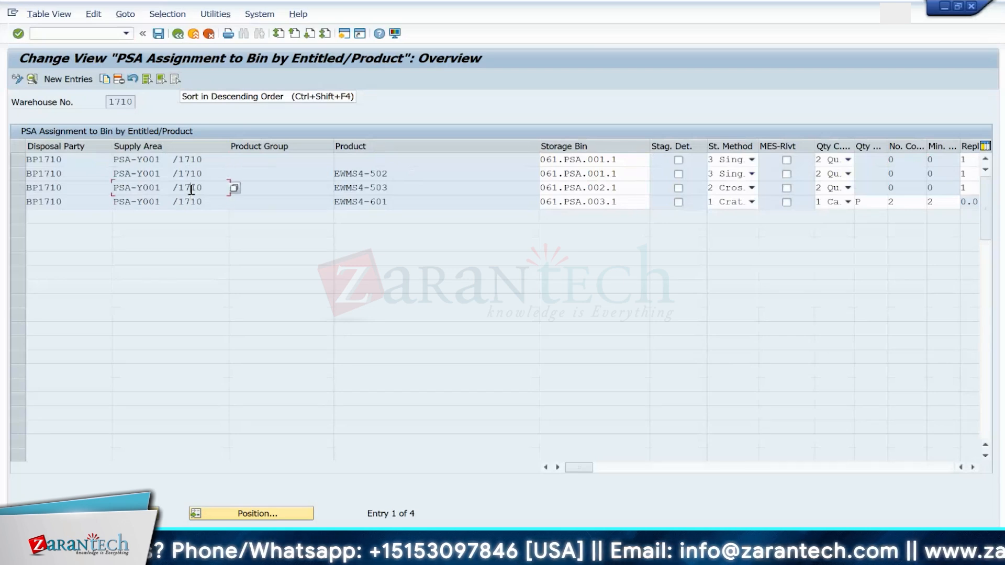
key("alt+Tab")
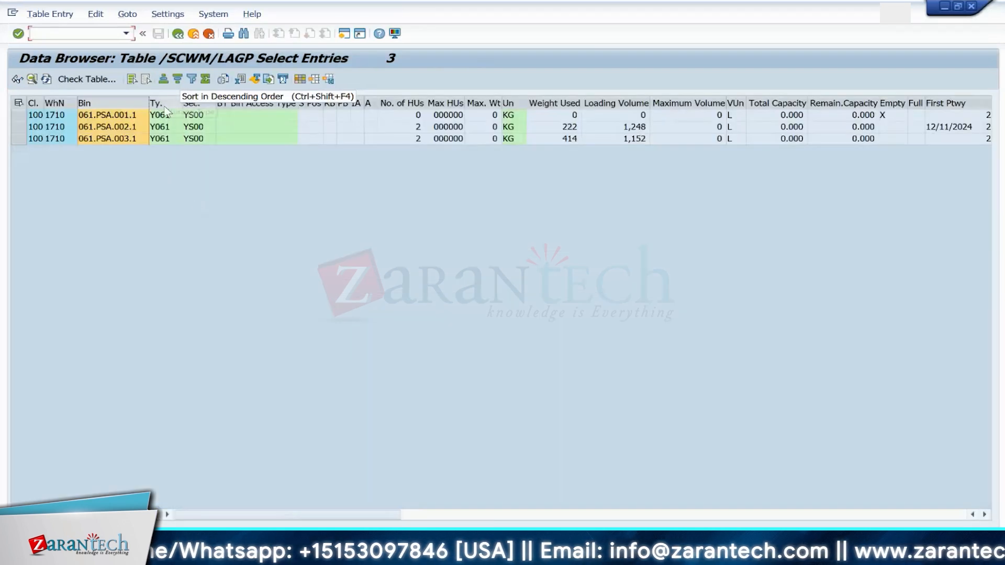
key("alt+Tab")
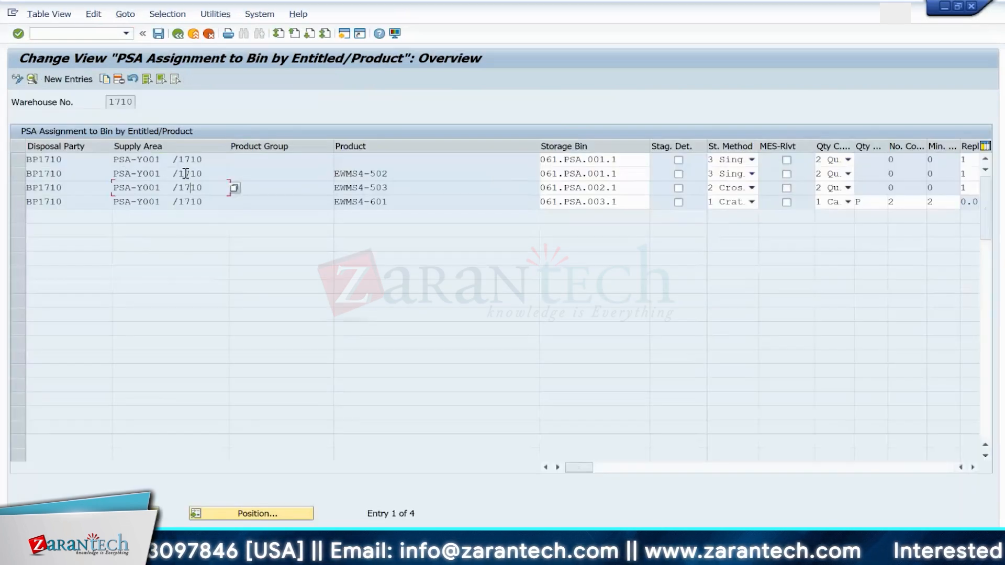
Step: Copy storage bin 061.PSA.001.1 from the PSA assignments and display it in a new /SCWM/LS03 session
key("alt+Tab")
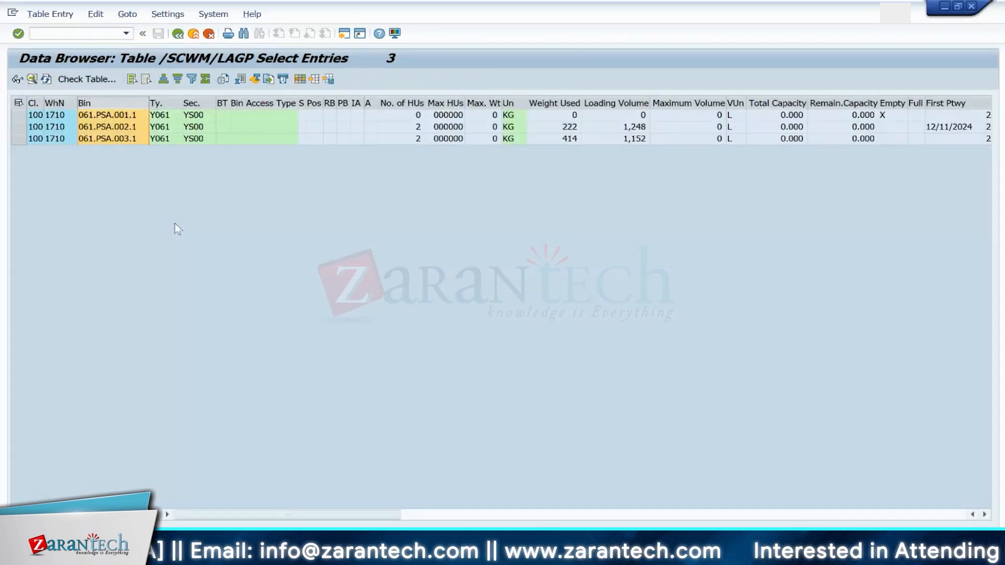
key("alt+Tab")
left_click(632, 163)
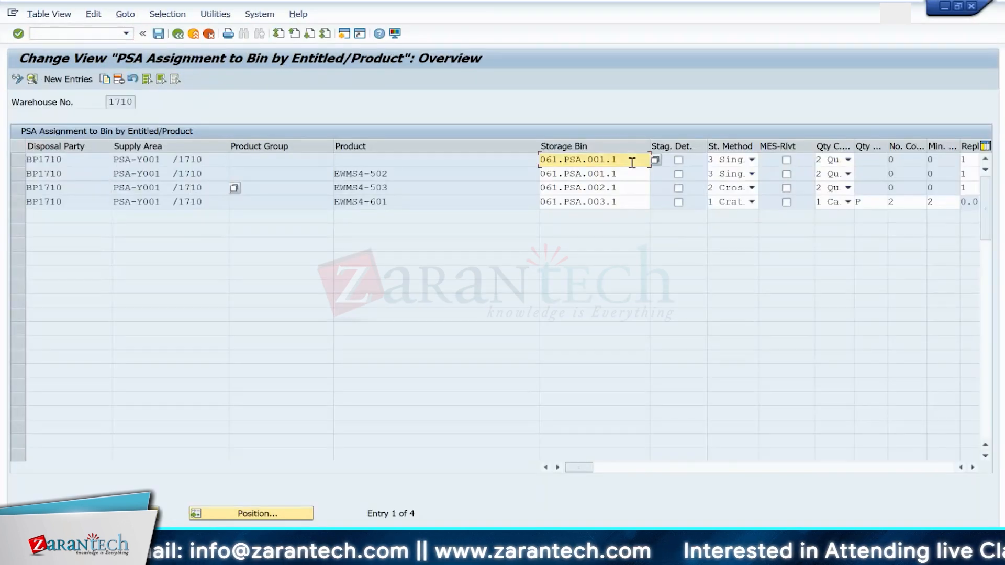
left_click_drag(632, 163, 542, 159)
key("ctrl+c")
left_click(72, 33)
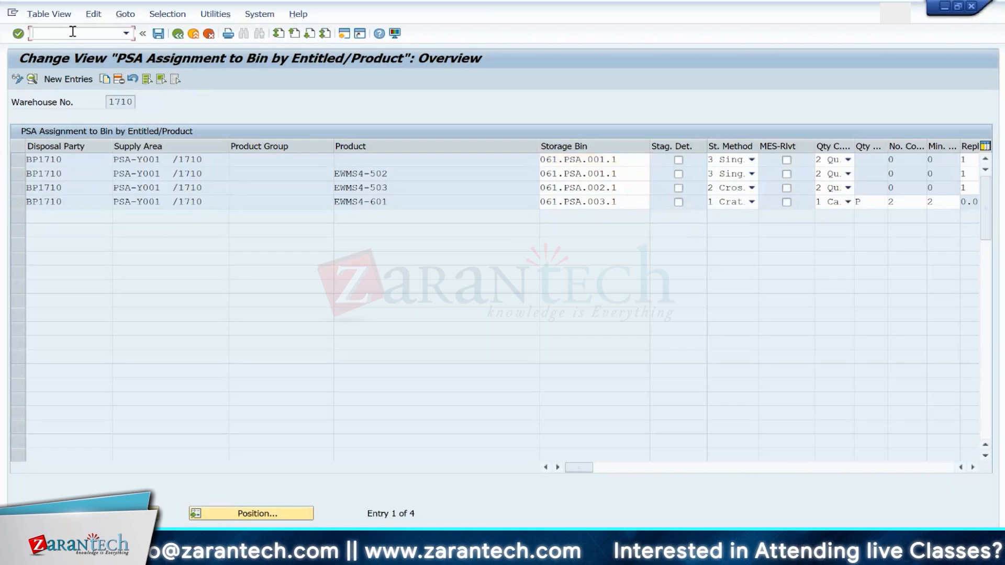
type("/o/scwm/")
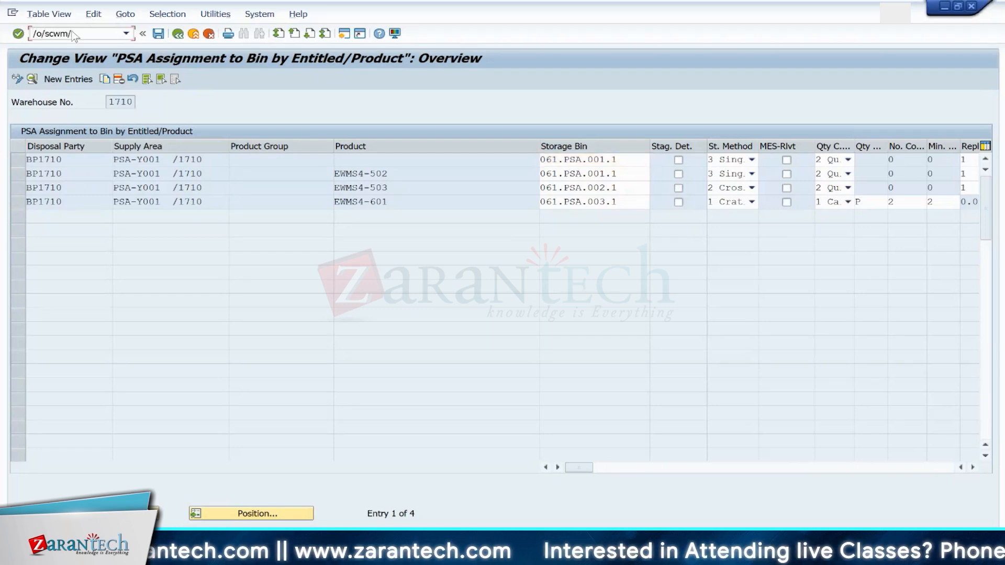
type("ls03")
key("Return")
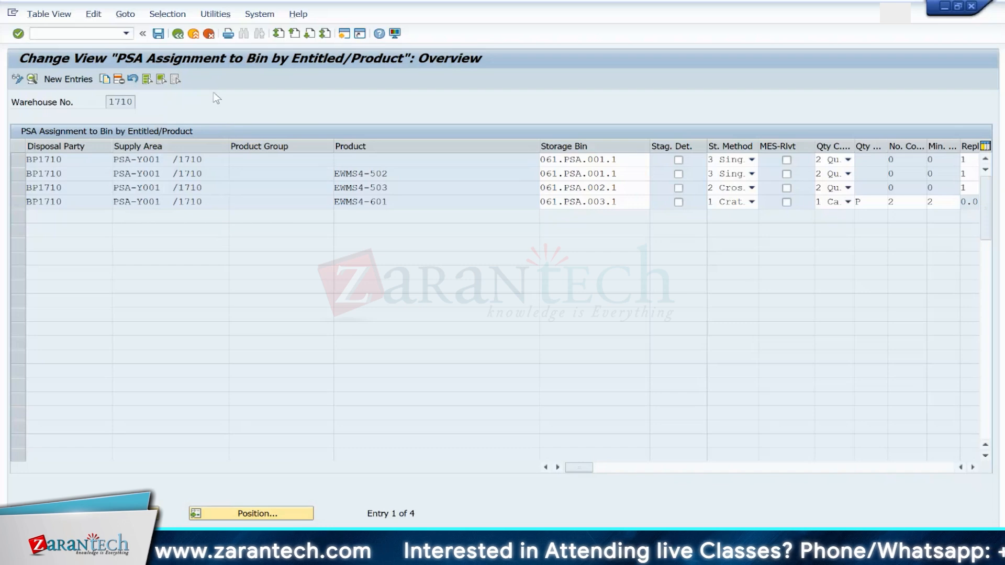
key("ctrl+v")
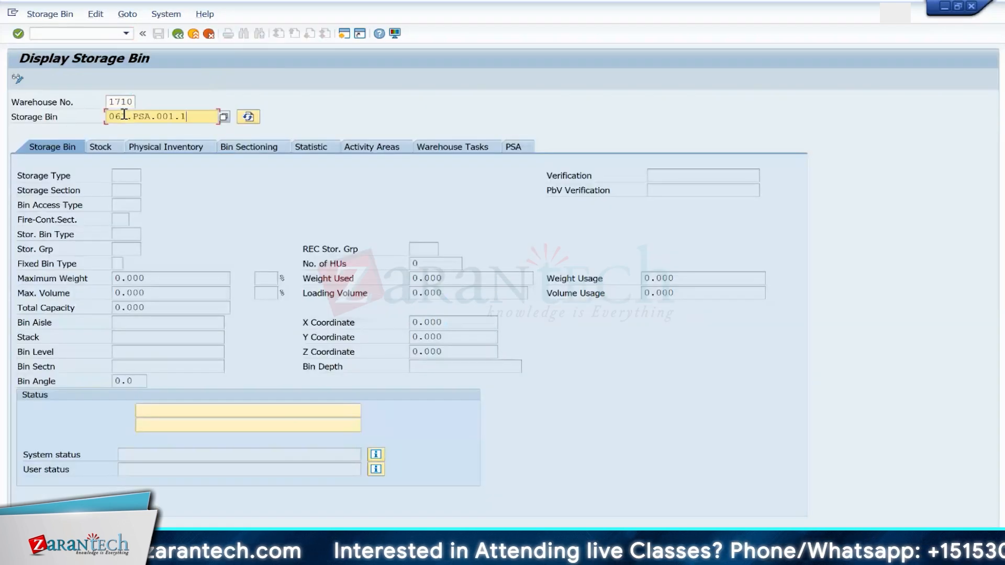
key("Return")
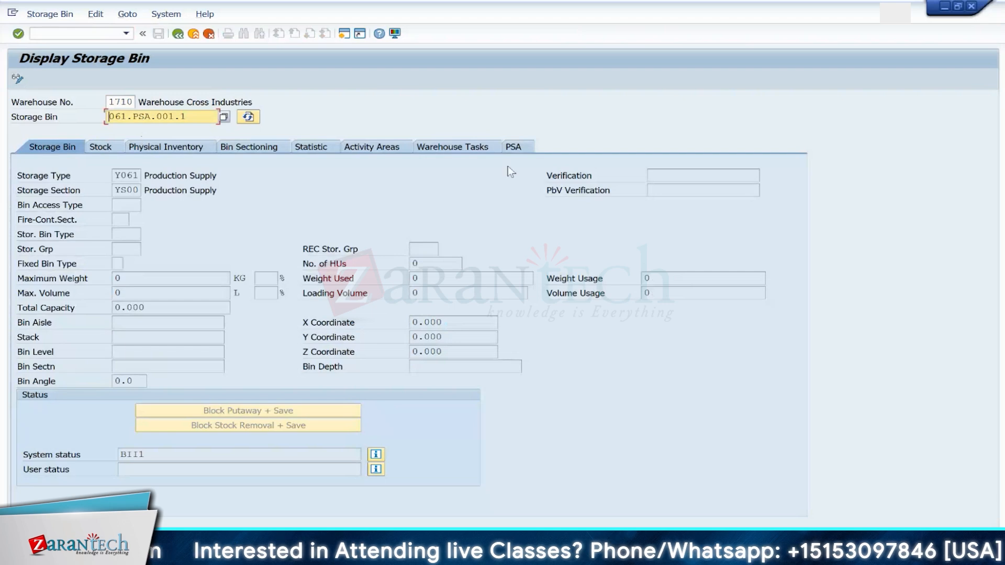
Step: Review the PSA assignments shown for storage bin 061.PSA.001.1, then leave the bin display
left_click(521, 146)
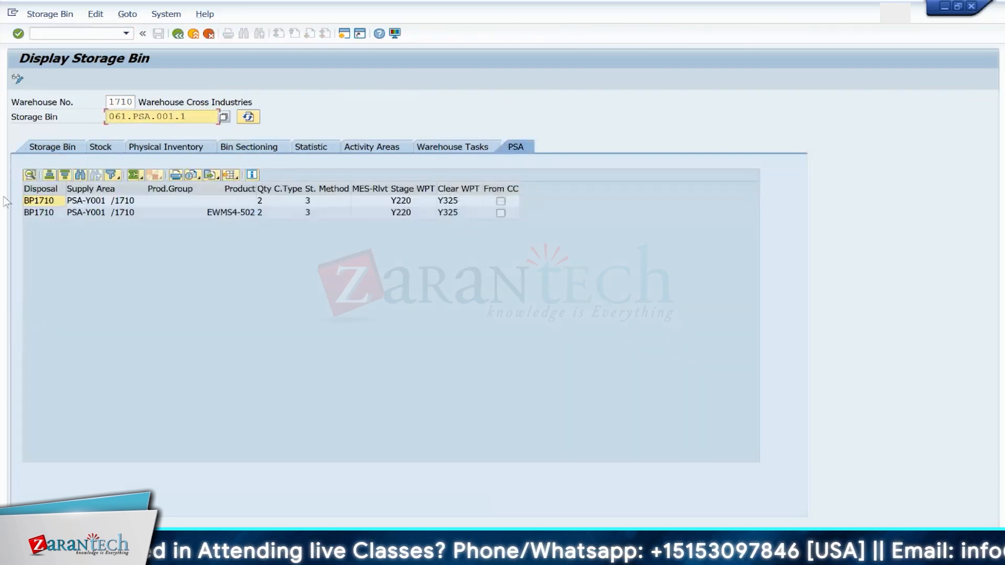
left_click(36, 202)
left_click(34, 214)
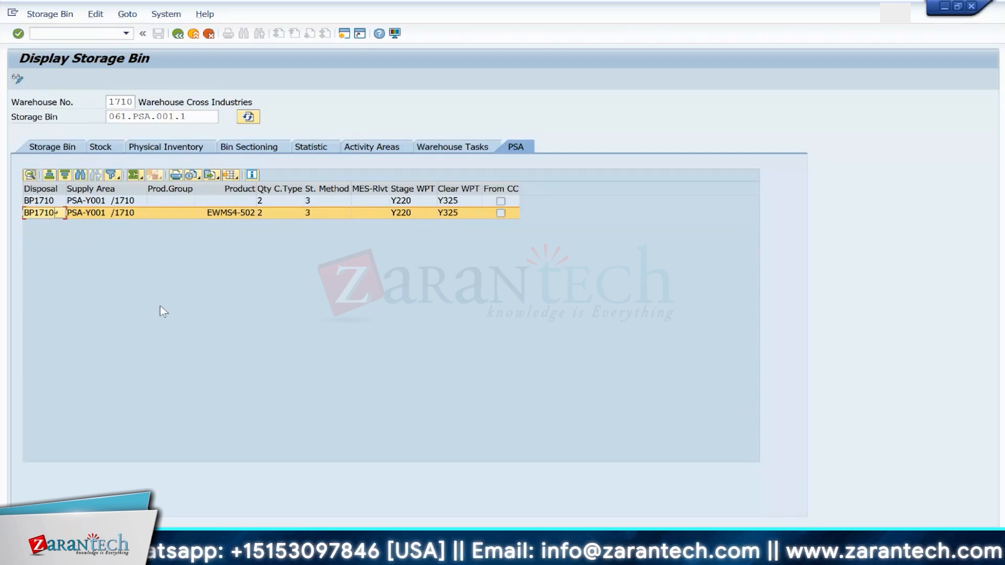
left_click(178, 34)
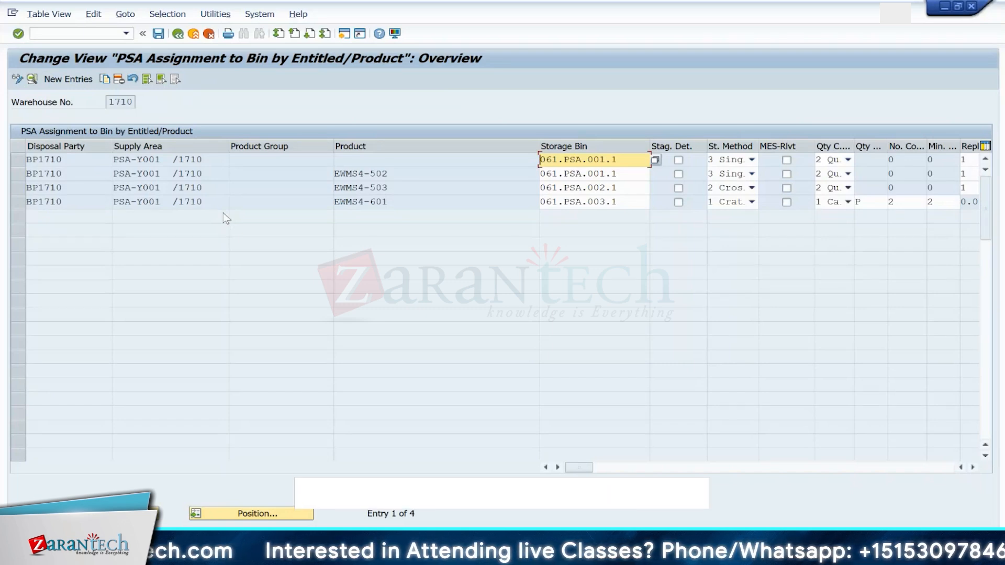
Step: Open the Data Browser and switch its table name to /SCWM/TMAPSTLOC
left_click(72, 33)
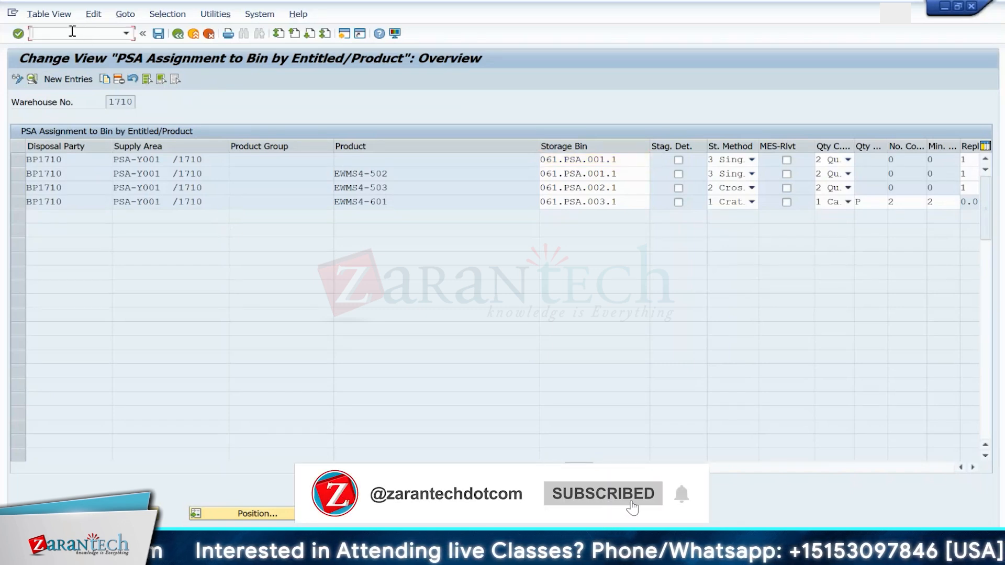
type("/n")
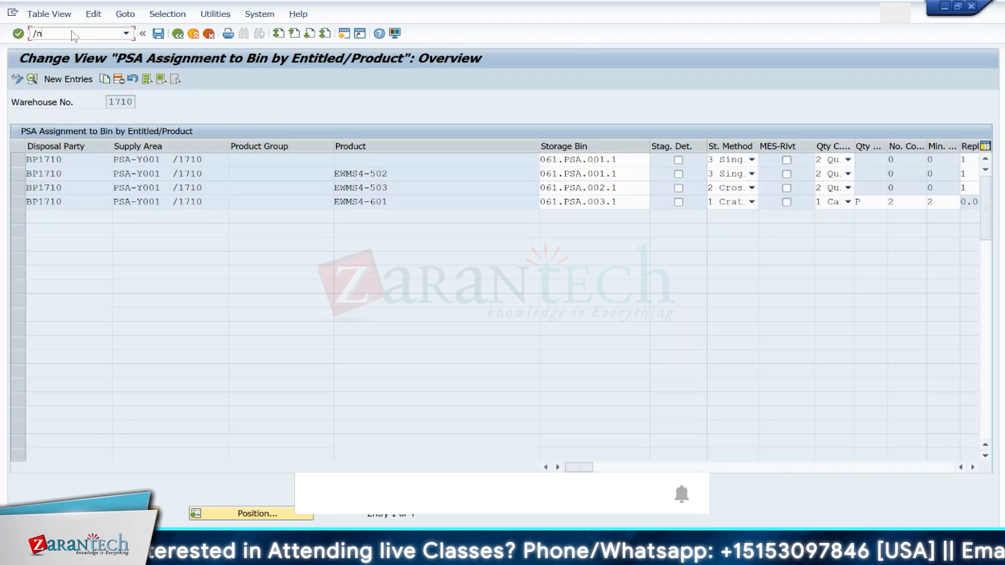
type("se16")
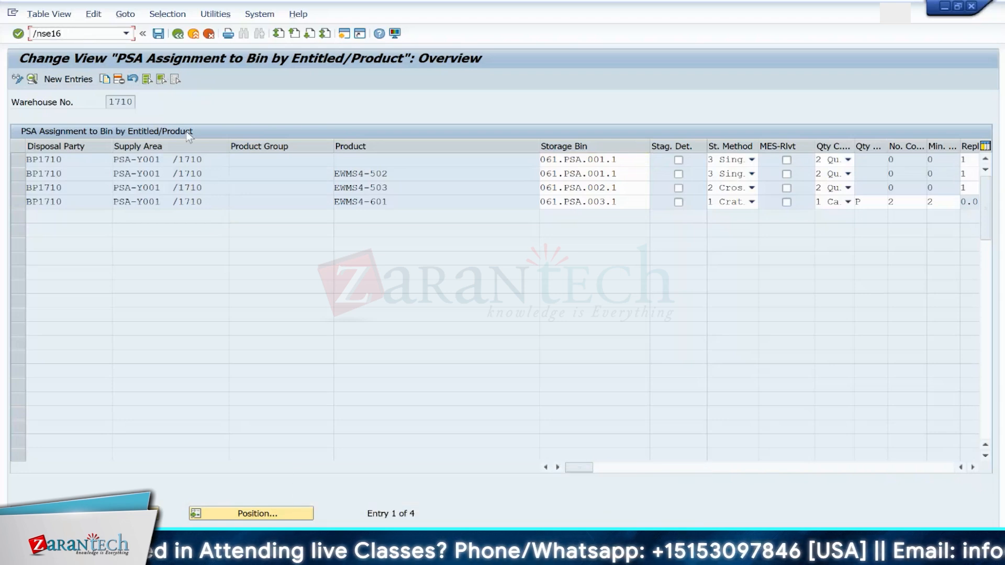
key("Return")
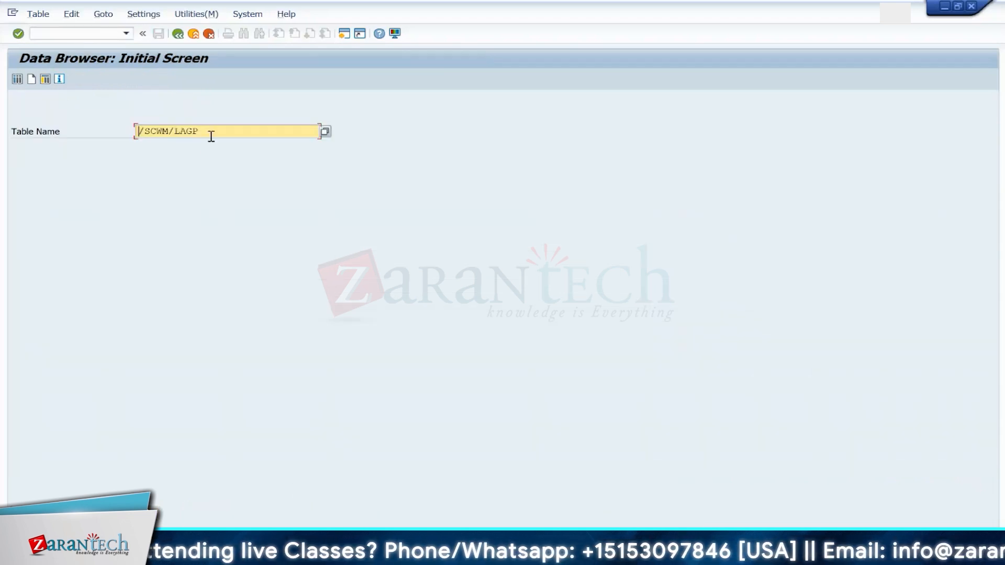
left_click(211, 135)
key("BackSpace")
key("BackSpace")
key("BackSpace")
key("BackSpace")
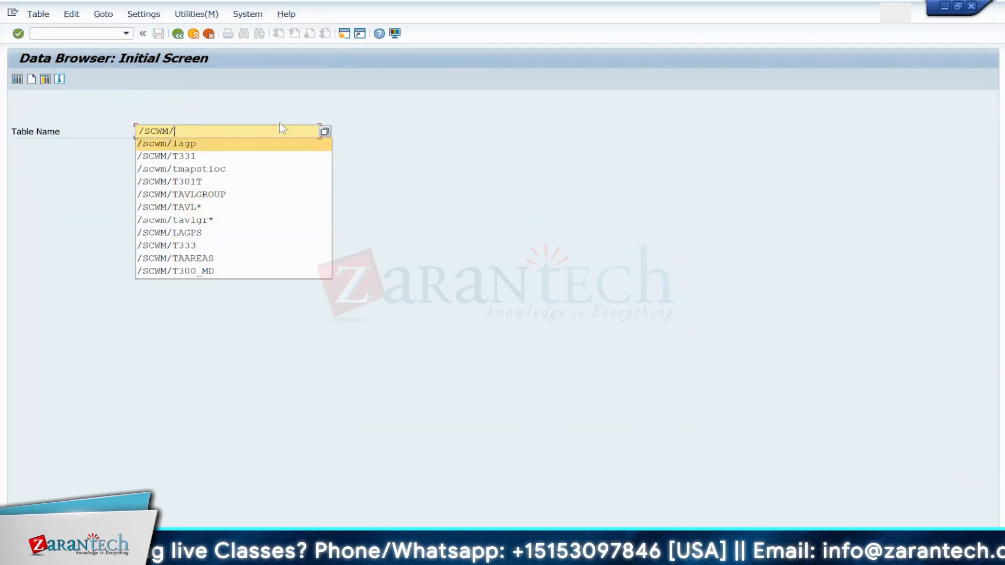
left_click(290, 93)
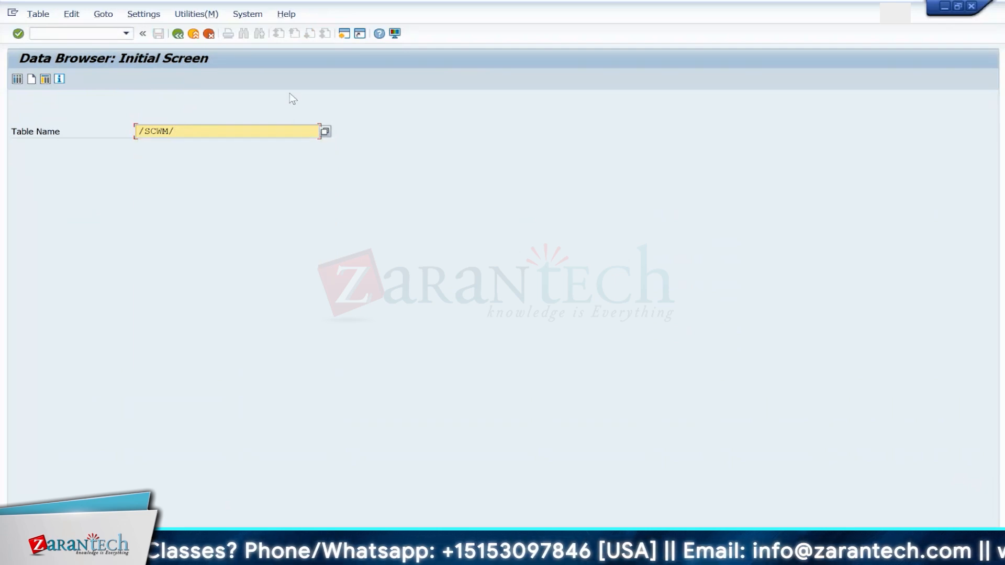
type("TMPSTLOC")
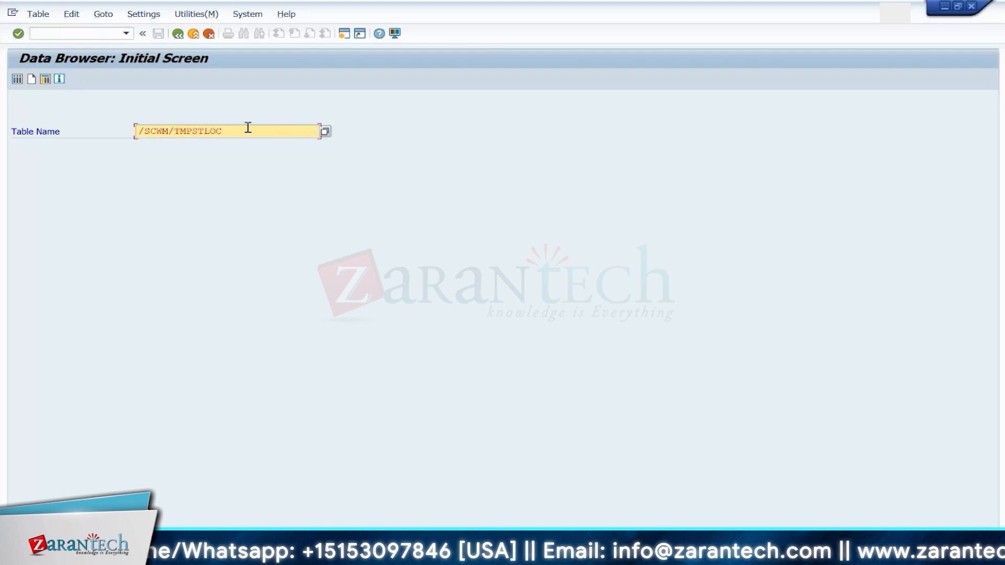
left_click(190, 131)
type("A")
key("Return")
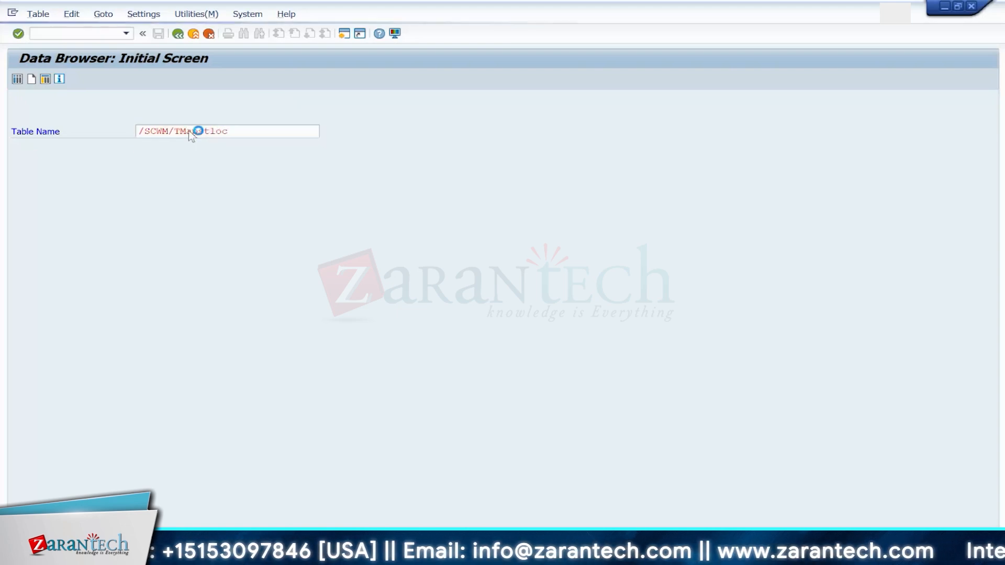
Step: List /SCWM/TMAPSTLOC entries for plant 1710 and warehouse number 1710
left_click(219, 119)
left_click(220, 129)
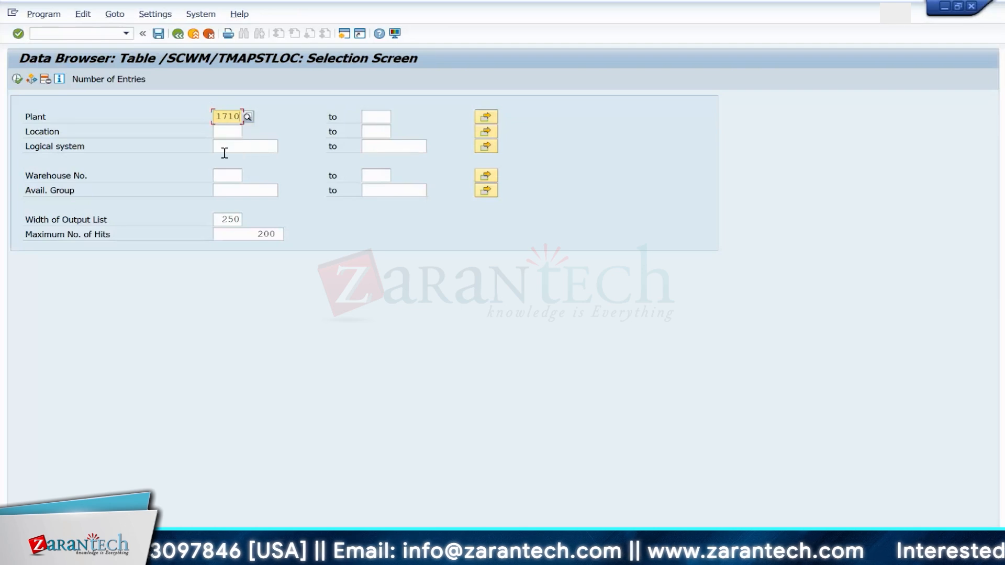
left_click(226, 176)
type("1710")
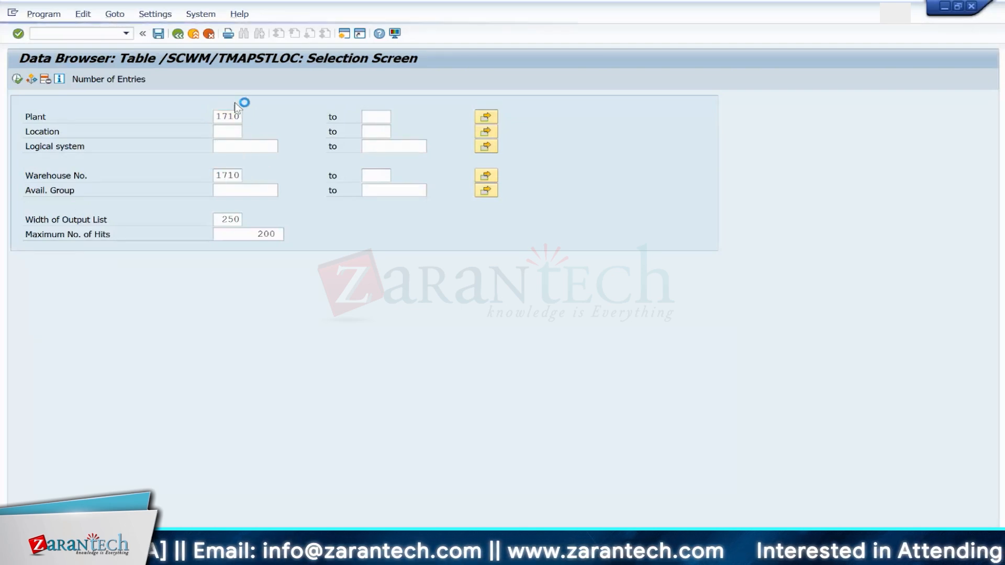
key("F8")
left_click(112, 104)
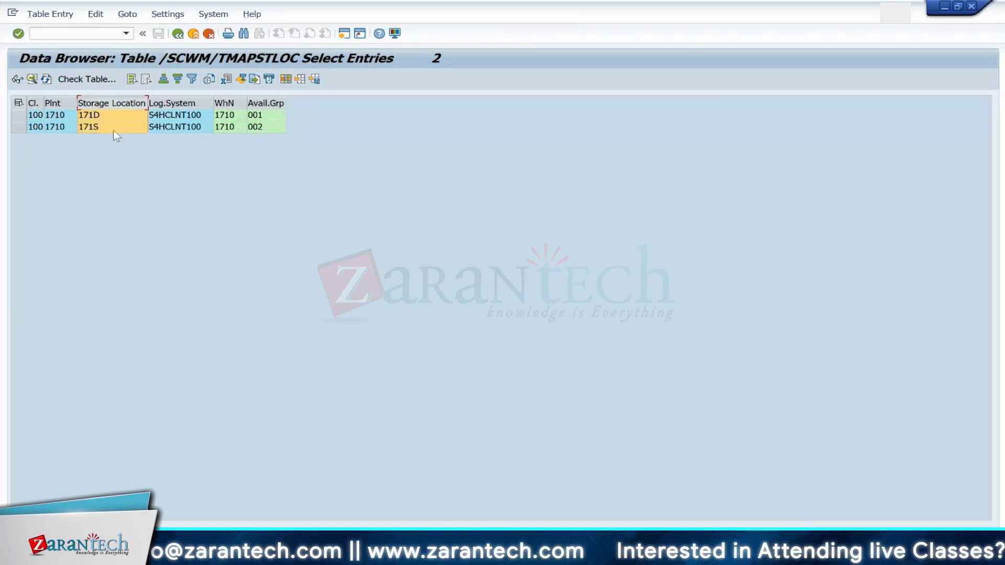
Step: Rerun the /SCWM/TMAPSTLOC selection for plant 1710 and warehouse 1710 and inspect the storage locations' availability groups
left_click(178, 34)
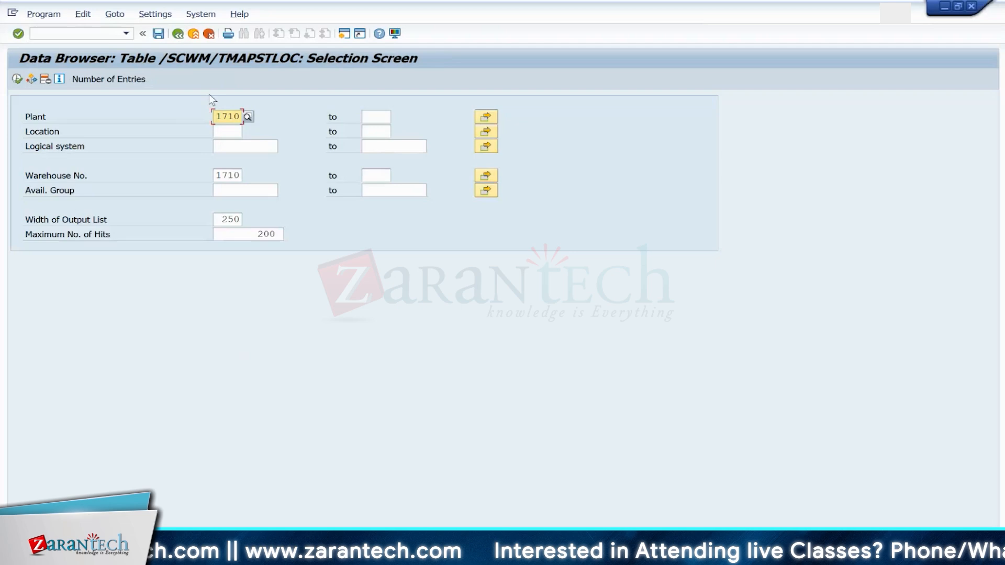
left_click(178, 34)
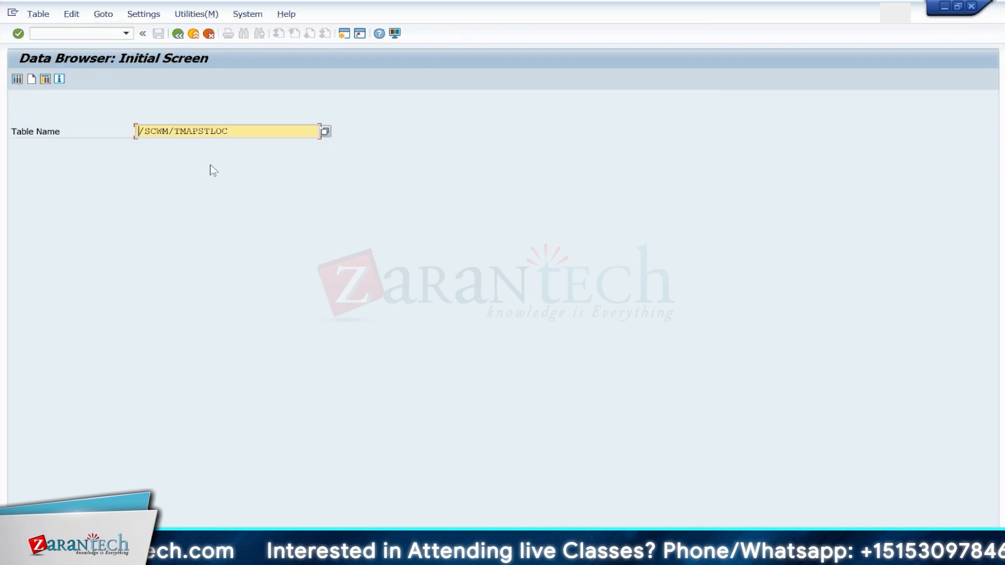
left_click(236, 130)
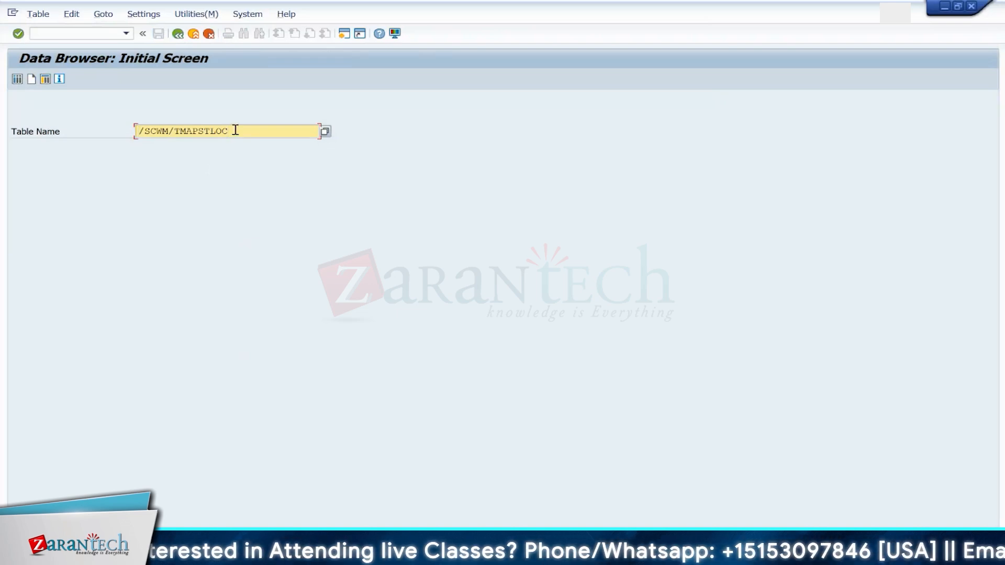
key("Return")
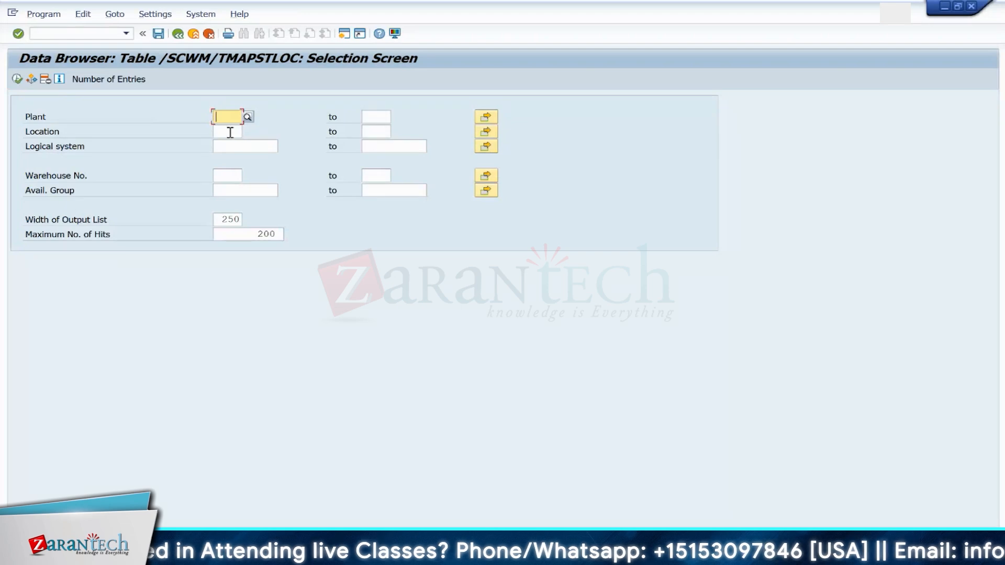
key("BackSpace")
left_click(230, 131)
left_click(225, 174)
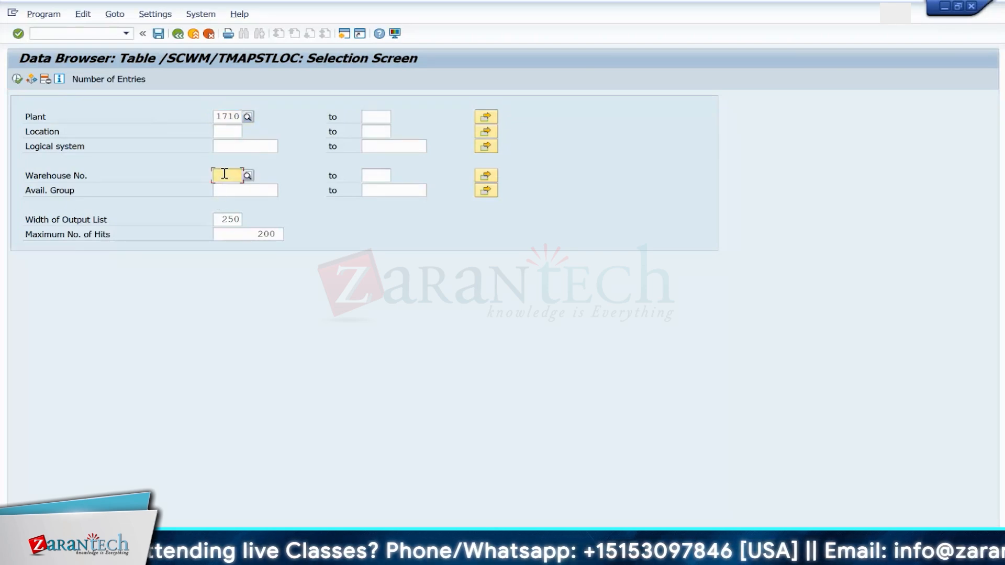
key("BackSpace")
left_click(224, 188)
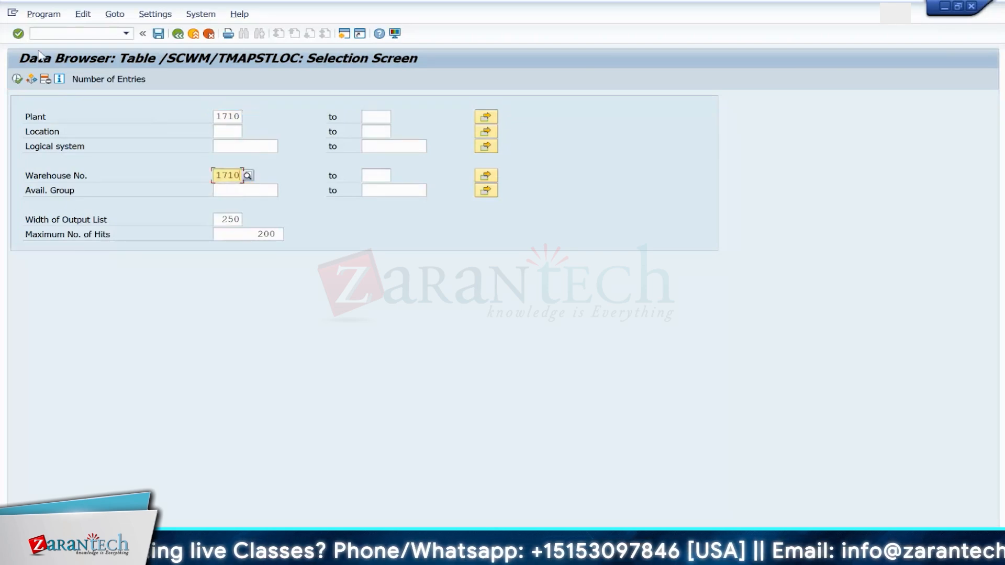
left_click(18, 79)
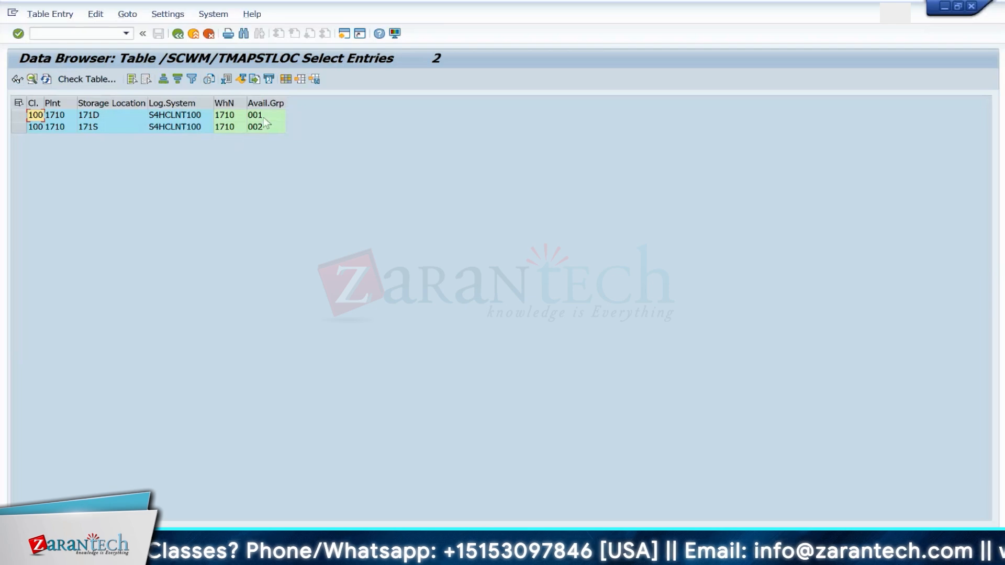
left_click(265, 119)
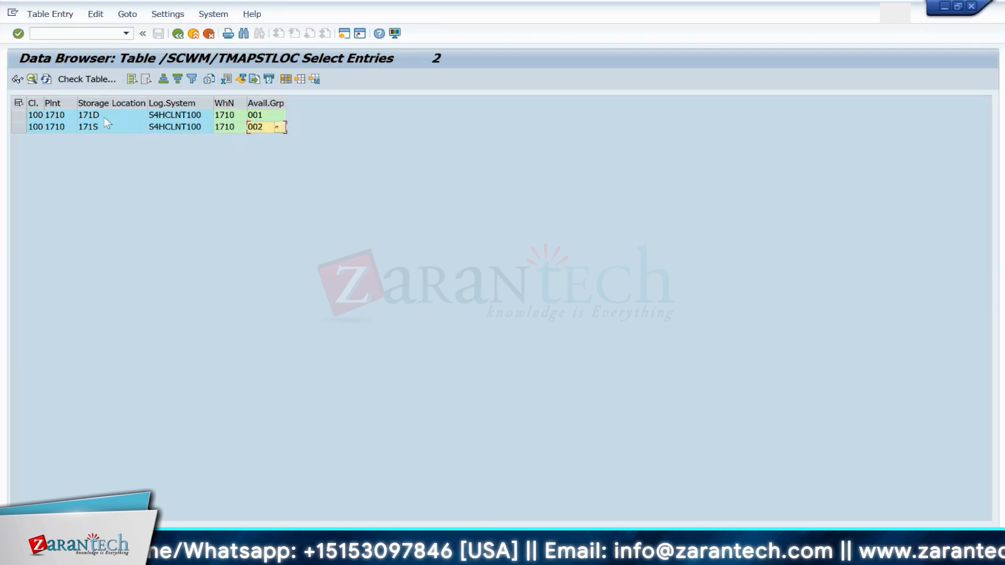
Step: Open a new session and start the Data Browser transaction SE16
left_click(77, 33)
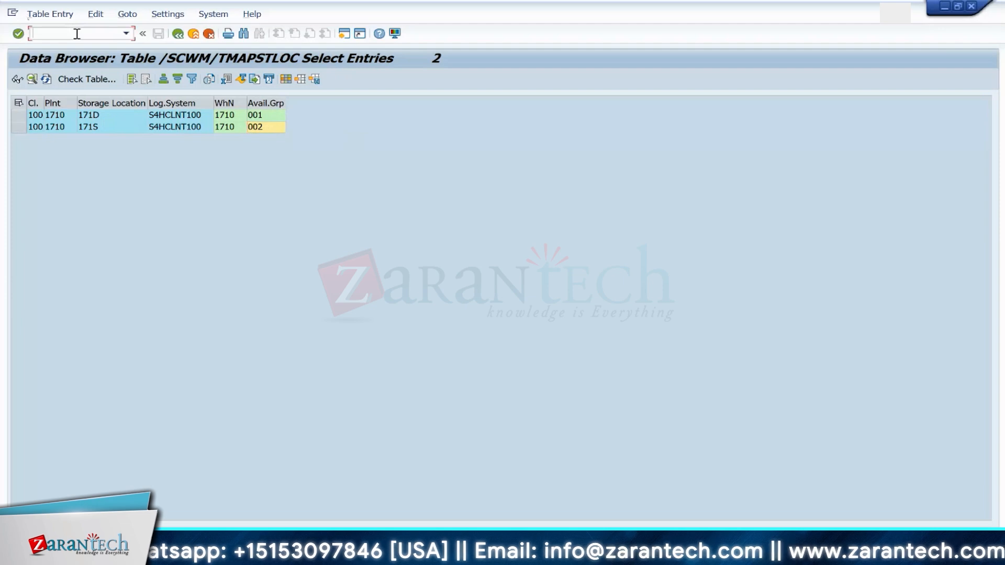
type("/ose16n")
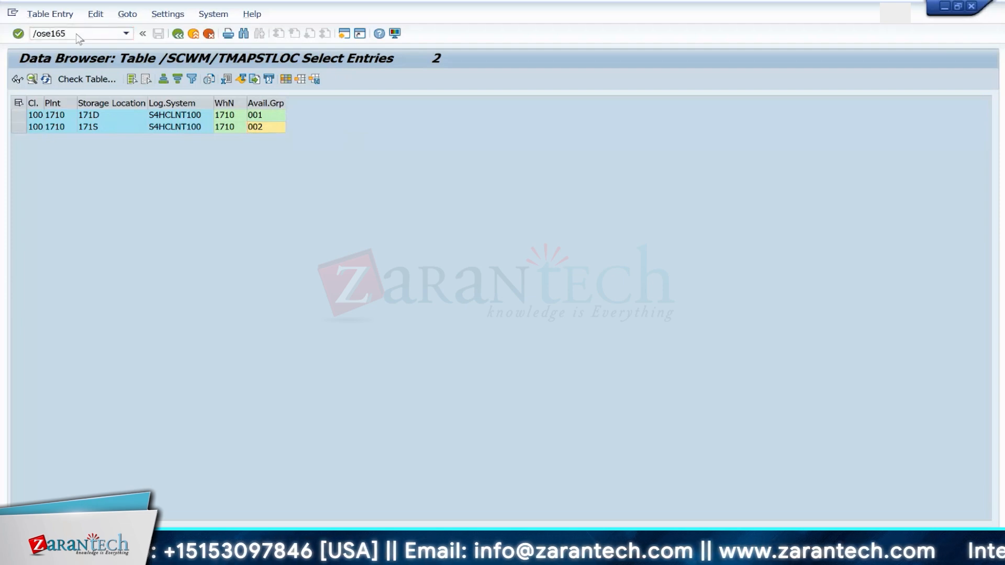
key("Return")
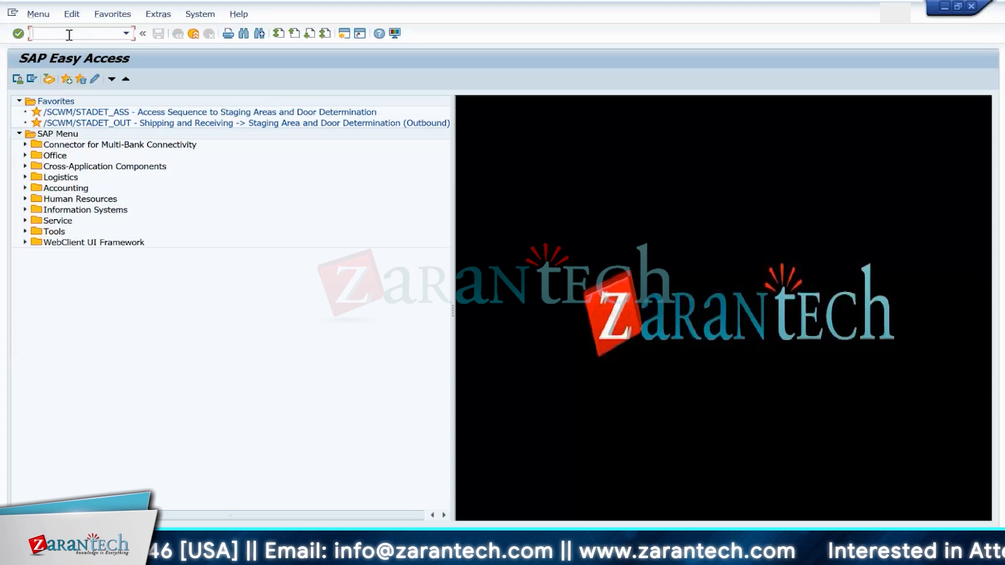
type("se16")
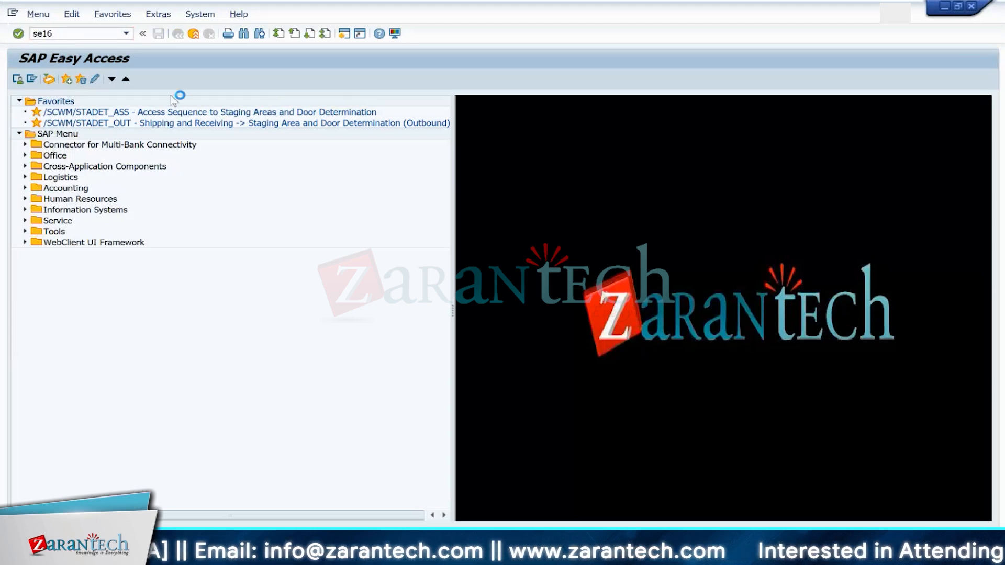
key("Return")
left_click(240, 132)
key("BackSpace")
key("BackSpace")
key("BackSpace")
key("BackSpace")
key("BackSpace")
key("BackSpace")
key("BackSpace")
key("BackSpace")
key("BackSpace")
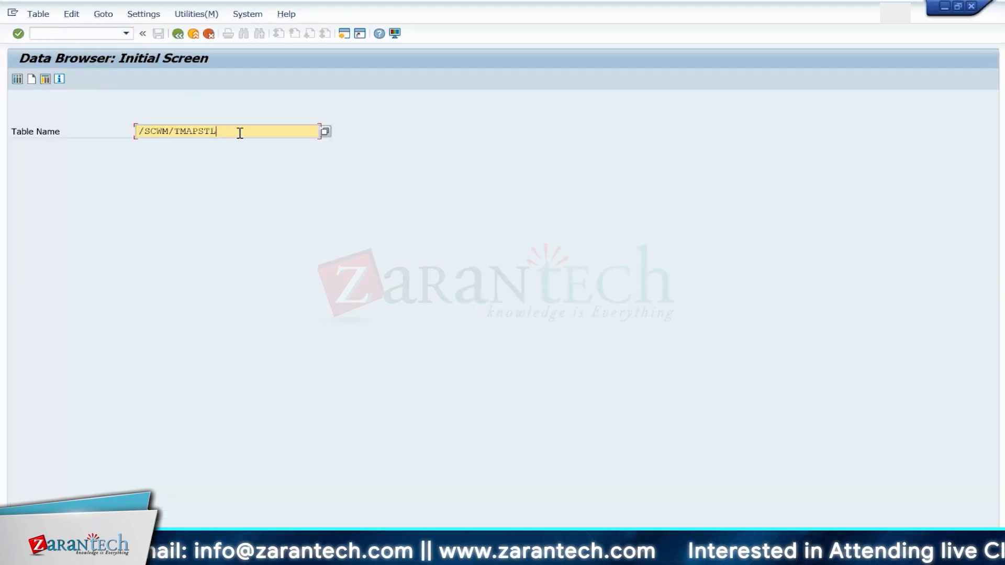
type("aqua")
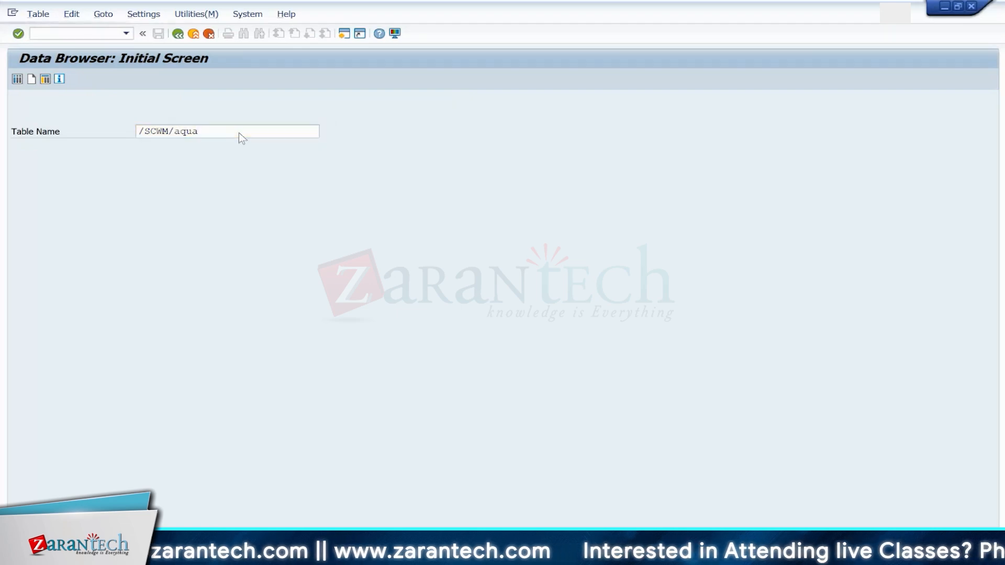
key("Return")
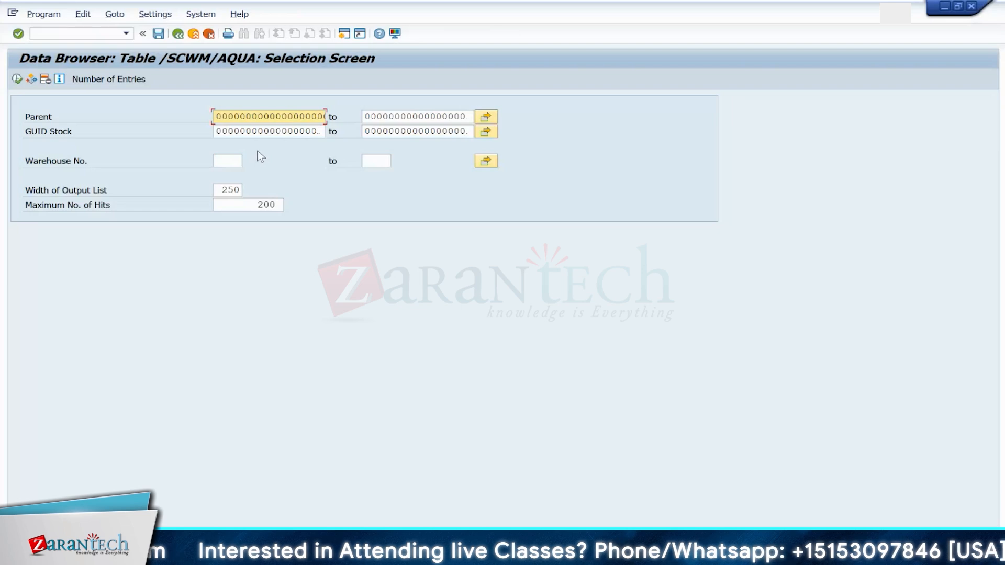
left_click(178, 34)
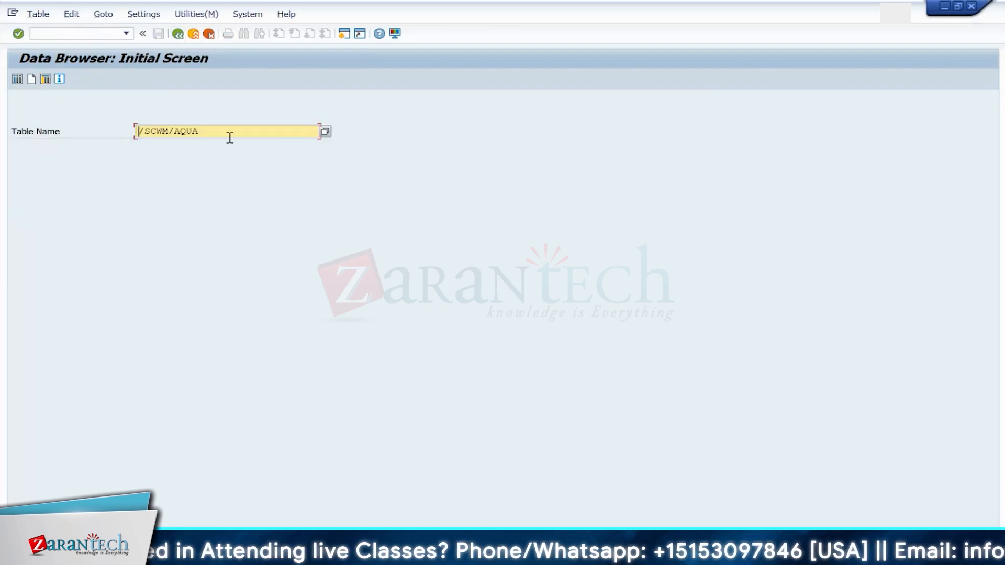
Step: Switch the table to /SCWM/TCAT and list its entries for warehouse 1710 and availability group 001
left_click(225, 131)
key("BackSpace")
key("BackSpace")
key("BackSpace")
key("BackSpace")
type("TCAT")
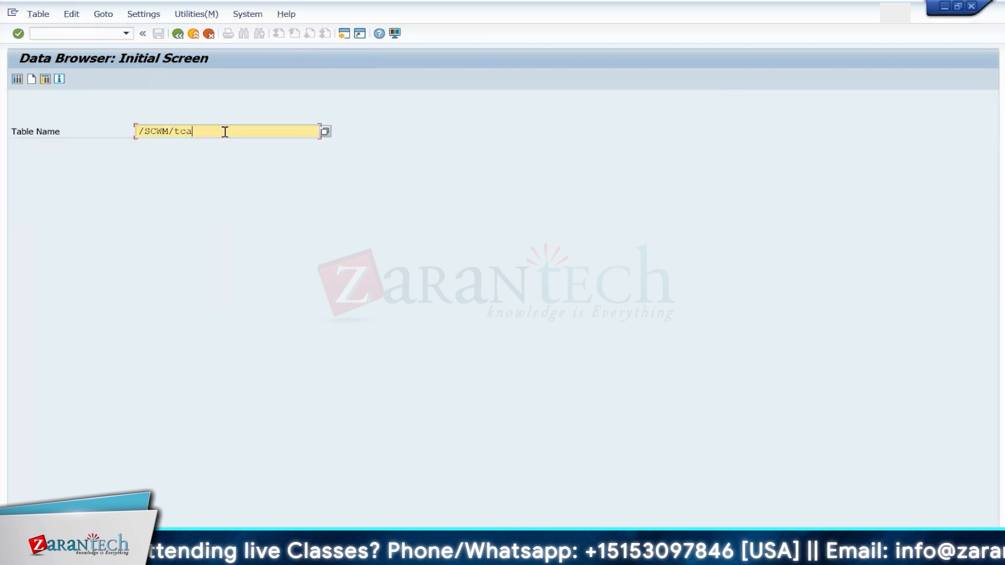
key("Return")
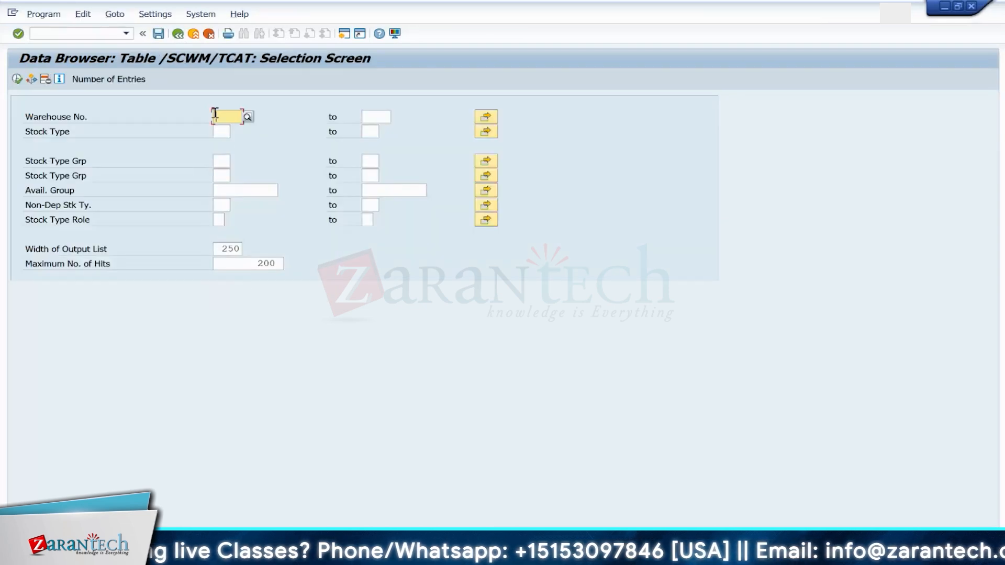
left_click(214, 115)
left_click(224, 134)
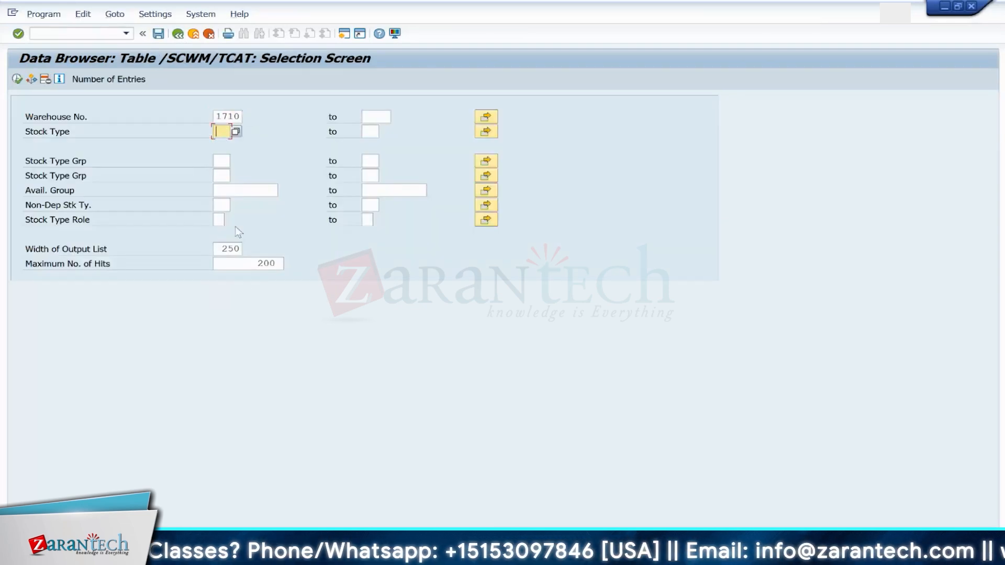
left_click(222, 188)
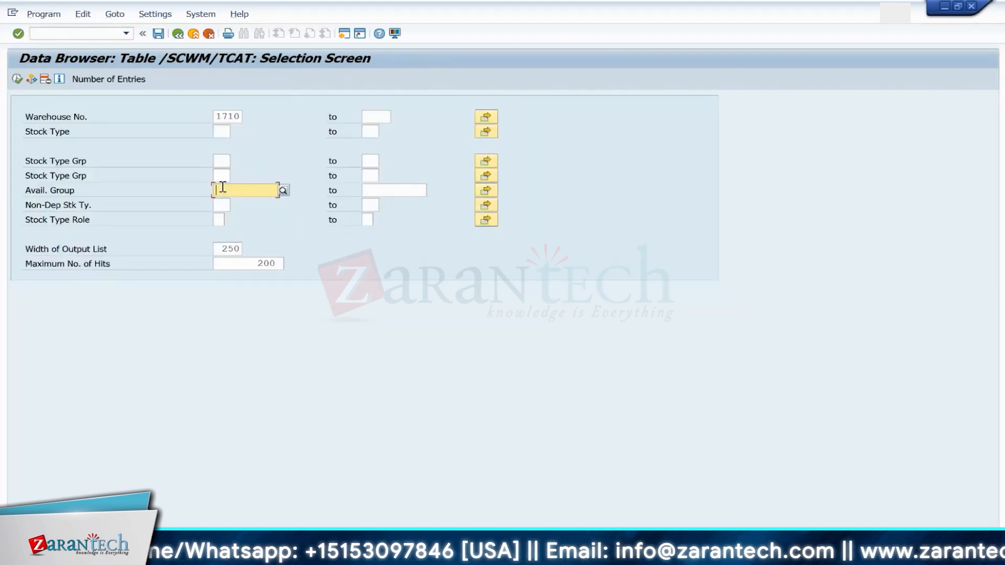
type("001")
key("Return")
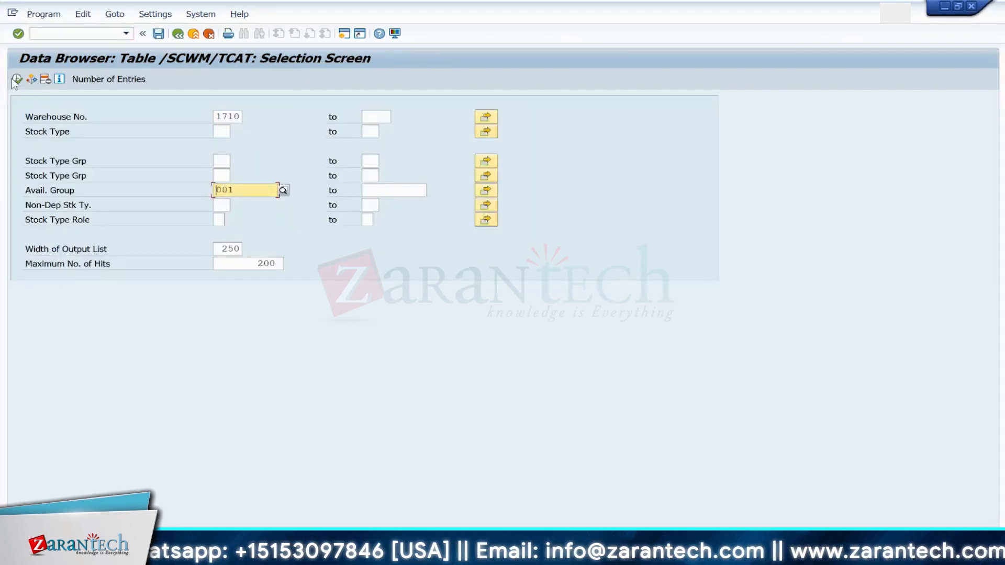
left_click(15, 80)
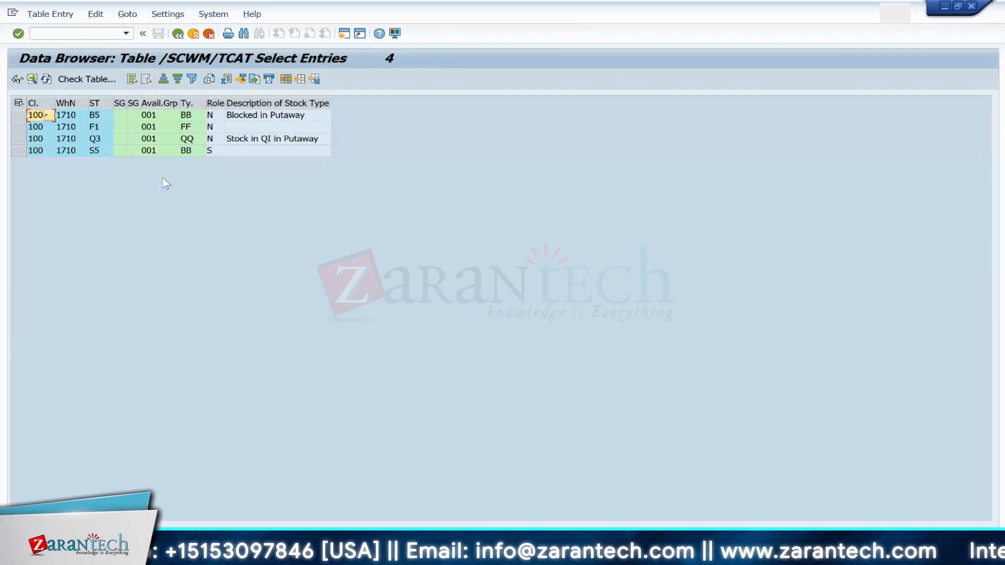
Step: Examine the F1 stock type row in the /SCWM/TCAT results, then return to the Data Browser initial screen
left_click(107, 129)
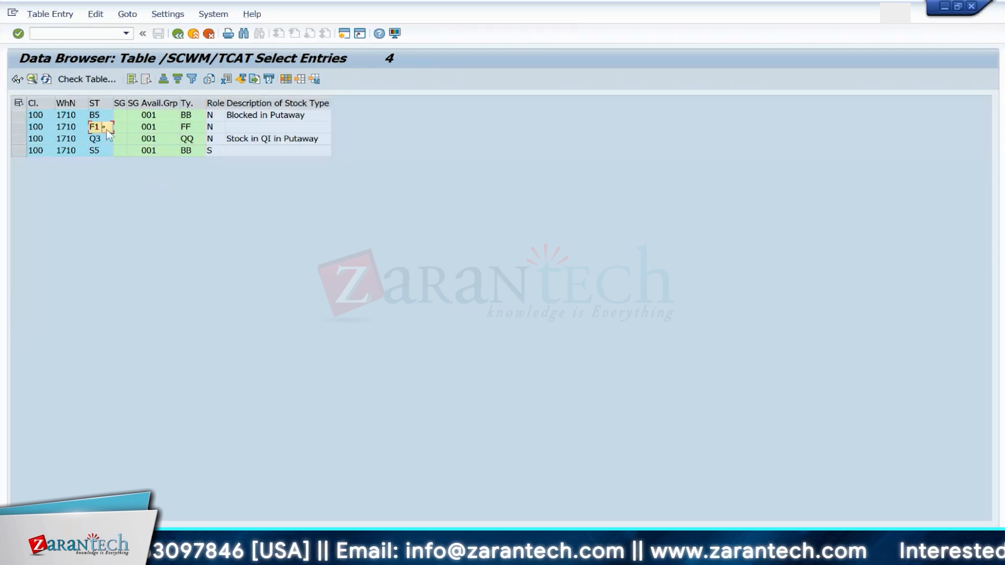
left_click(204, 130)
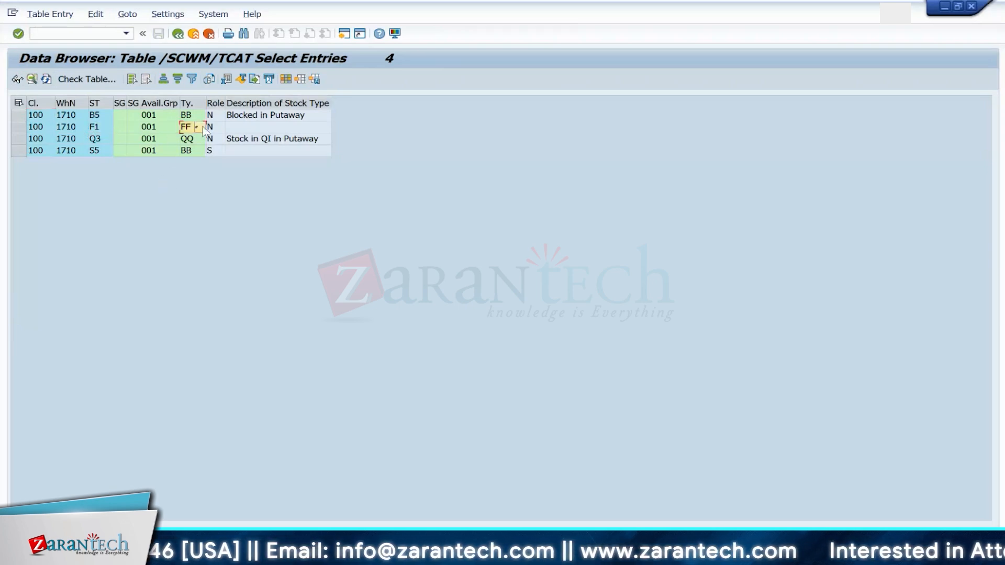
left_click(211, 128)
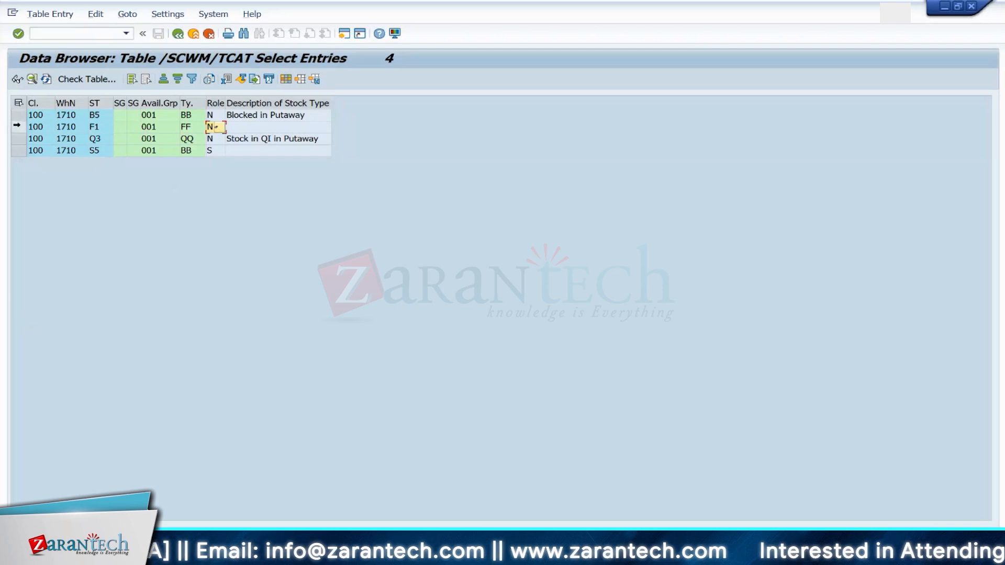
left_click(19, 127)
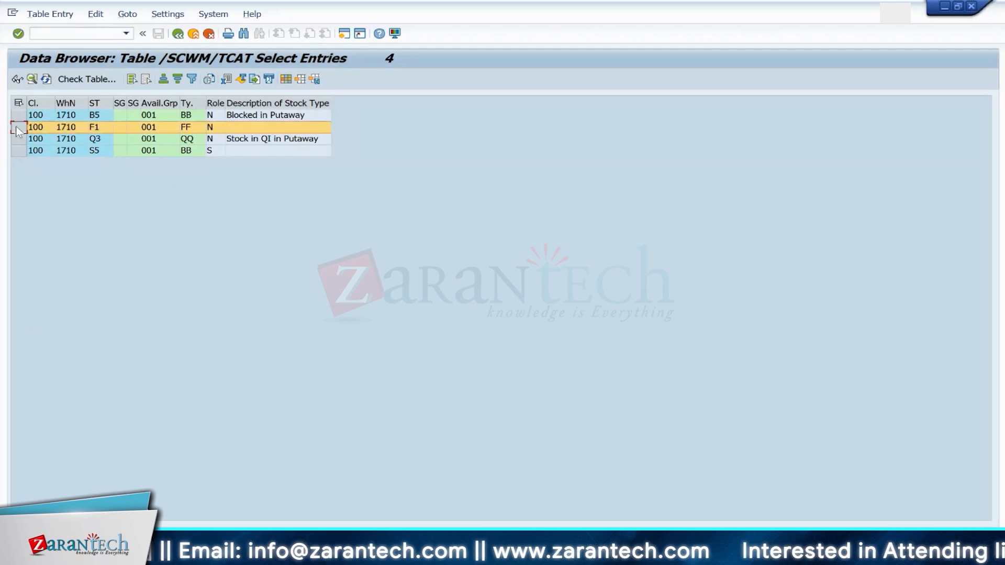
left_click(178, 35)
left_click(178, 34)
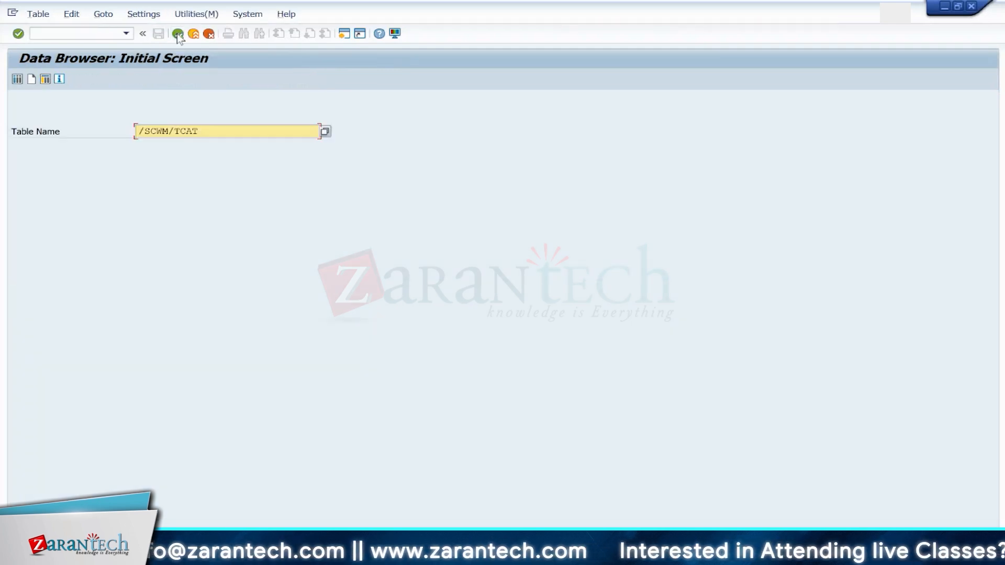
Step: Open the /SCWM/AQUA selection screen and set the warehouse number to 1710
left_click(213, 131)
key("BackSpace")
key("BackSpace")
key("BackSpace")
key("BackSpace")
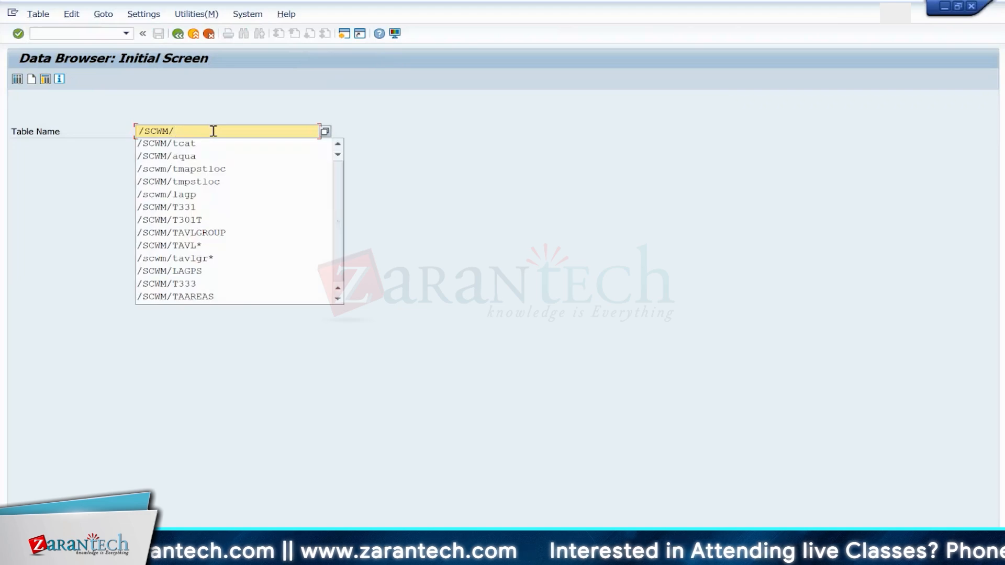
type("aqua")
key("Return")
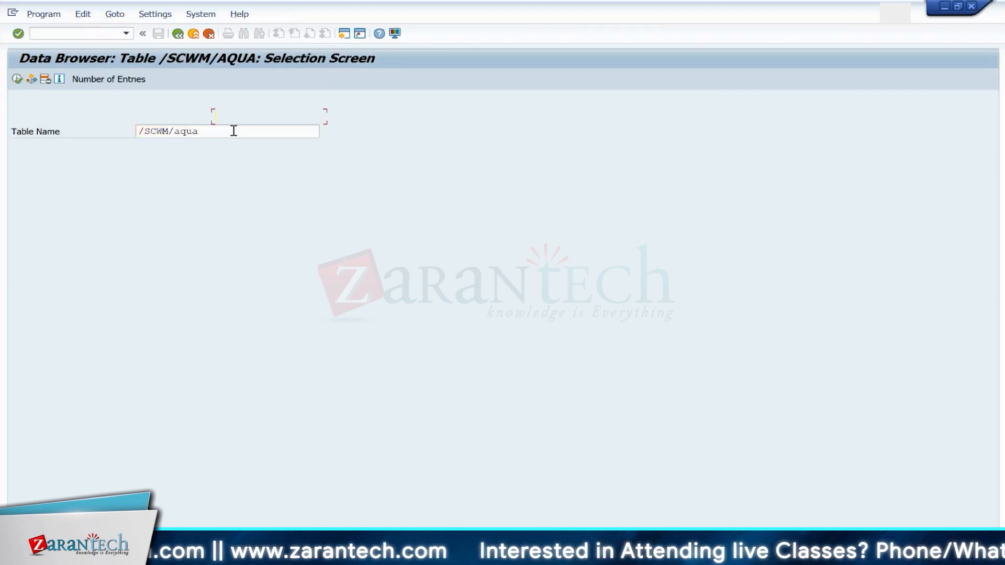
left_click(229, 161)
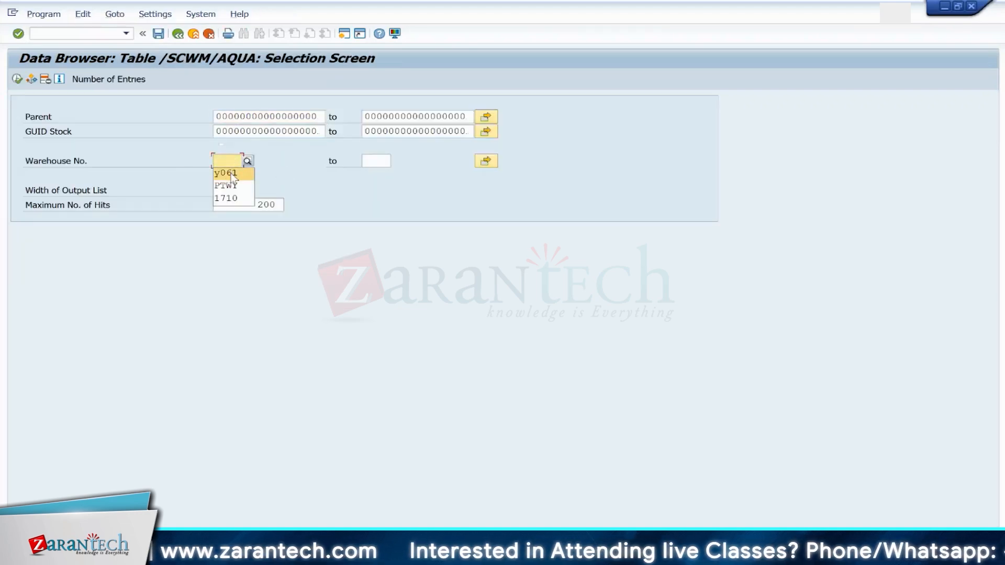
left_click(229, 199)
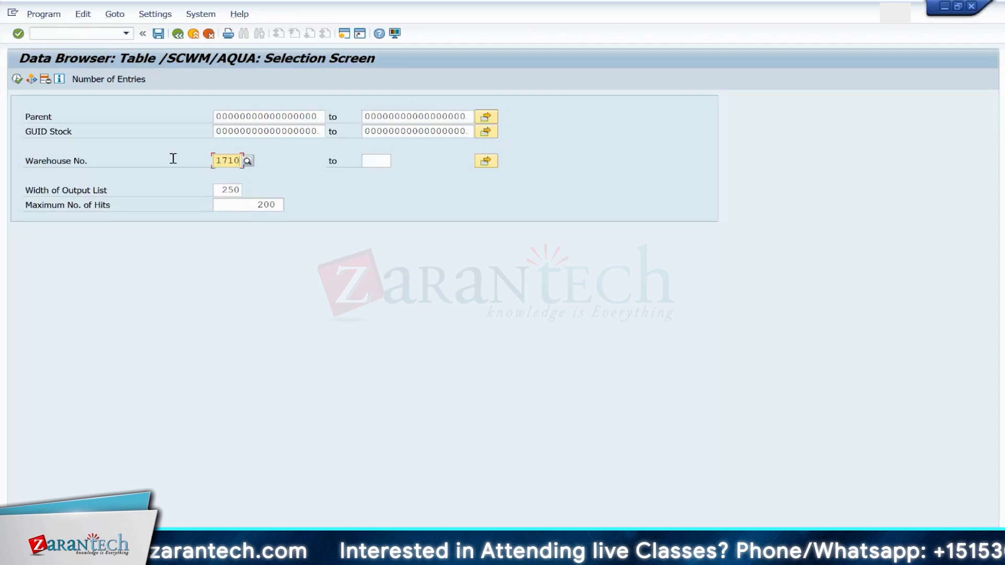
Step: Add the CAT (Stock Type) field to the /SCWM/AQUA selection fields
left_click(155, 14)
left_click(166, 57)
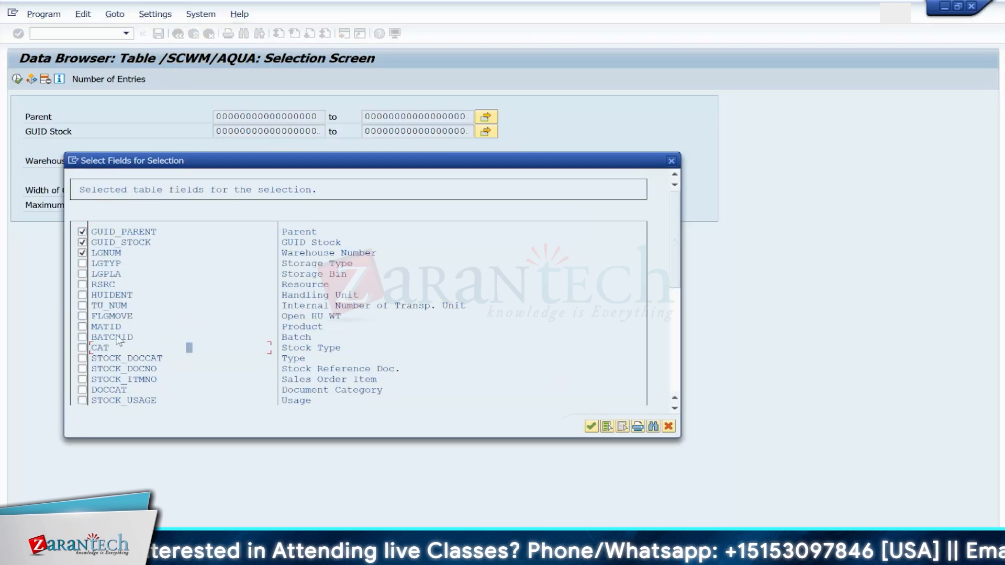
left_click(83, 348)
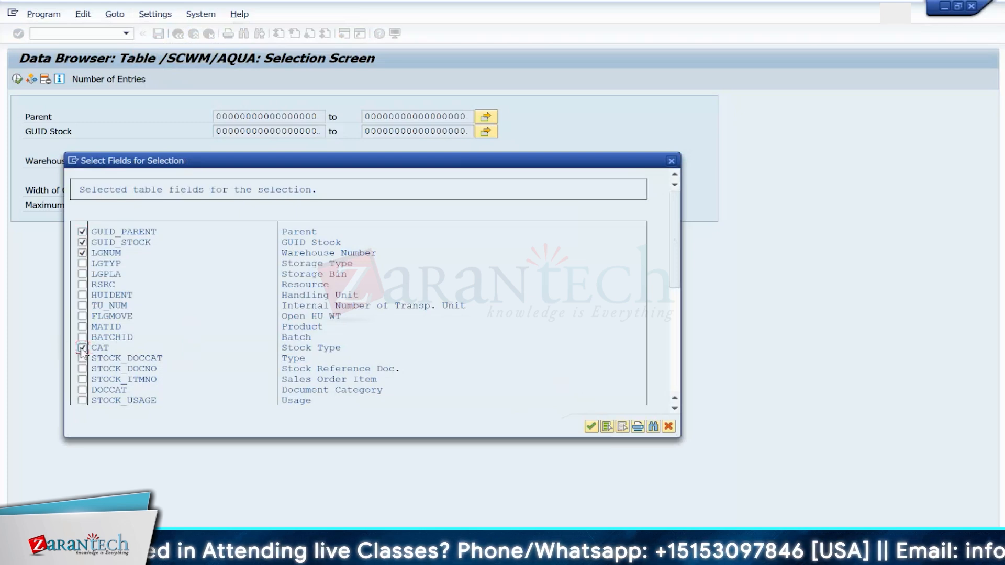
left_click(678, 410)
left_click(677, 410)
left_click(677, 410)
left_click(678, 411)
left_click(678, 411)
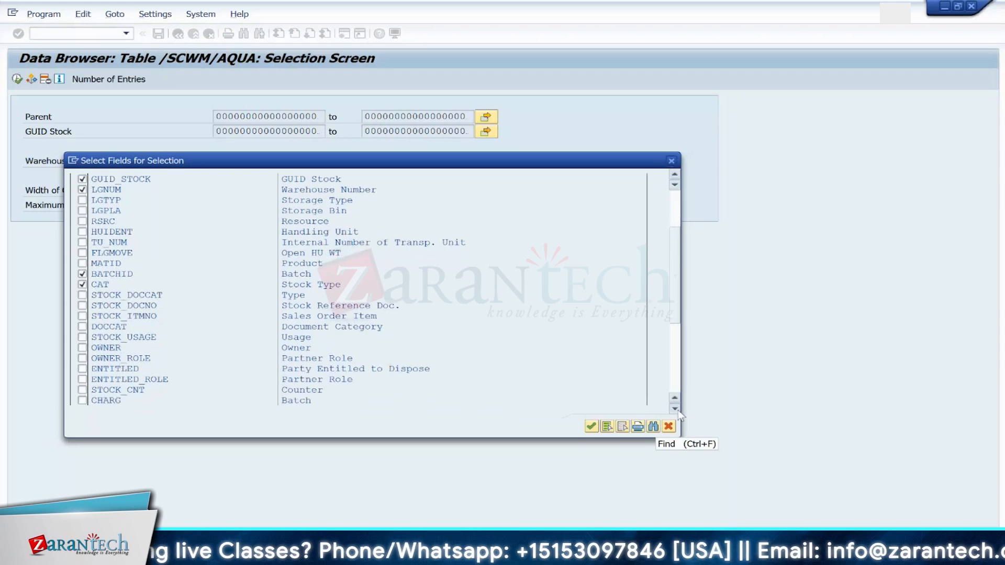
left_click(677, 410)
left_click(678, 410)
left_click(677, 411)
left_click(678, 410)
left_click(678, 410)
left_click(677, 410)
left_click(678, 410)
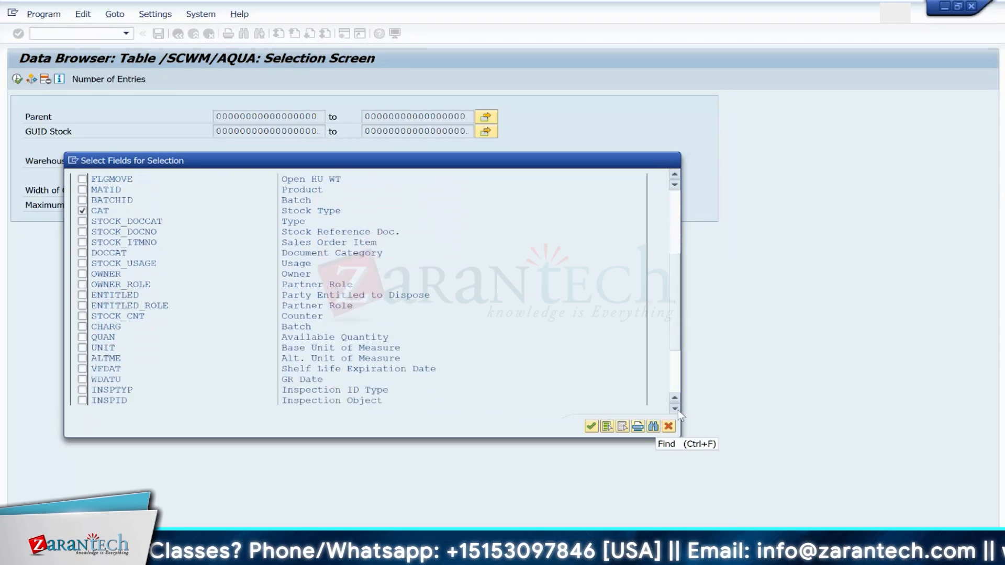
left_click(677, 410)
left_click(678, 410)
left_click(677, 410)
left_click(678, 410)
left_click(677, 410)
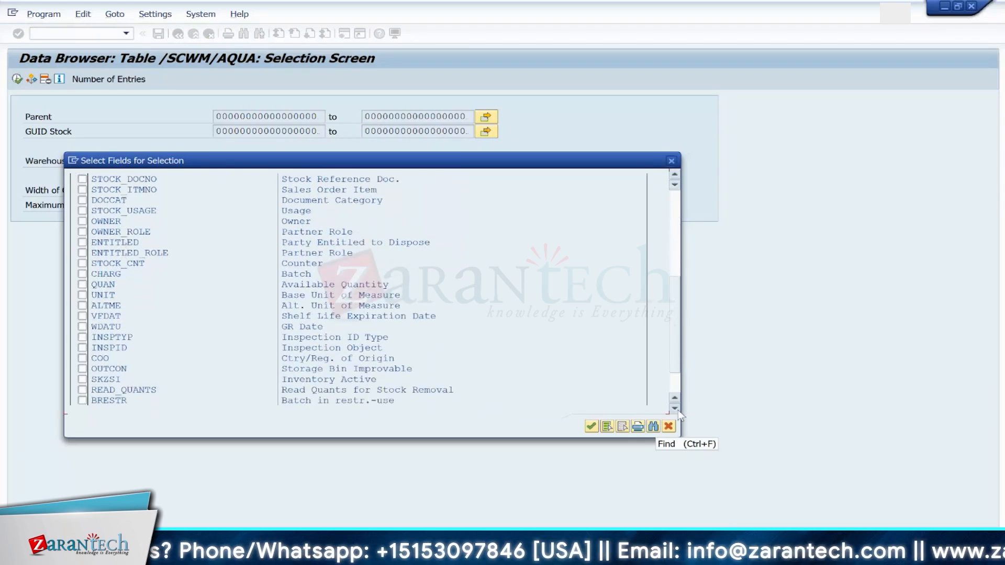
left_click(677, 410)
left_click(678, 410)
left_click(678, 410)
left_click(677, 410)
left_click(678, 410)
left_click(677, 410)
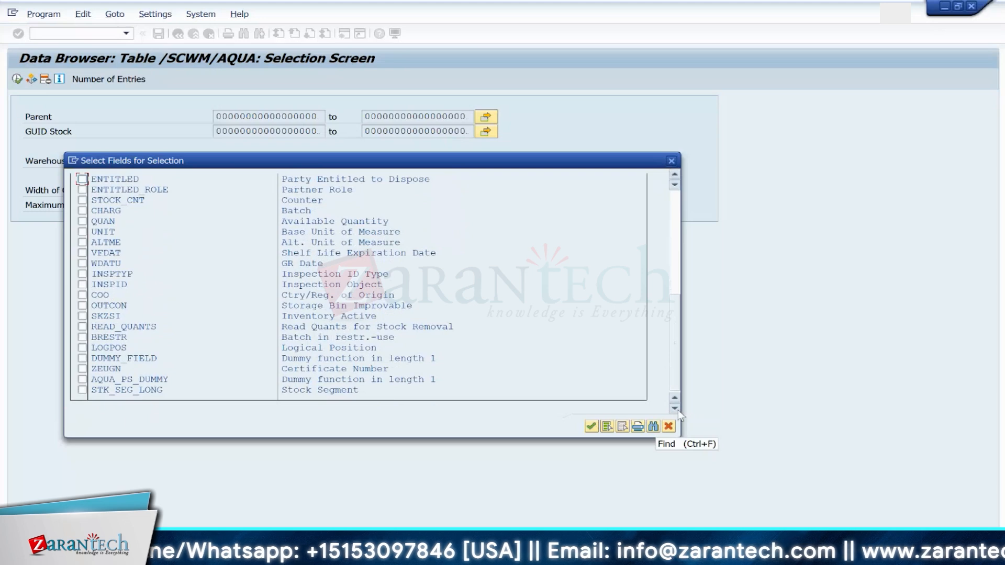
left_click(609, 426)
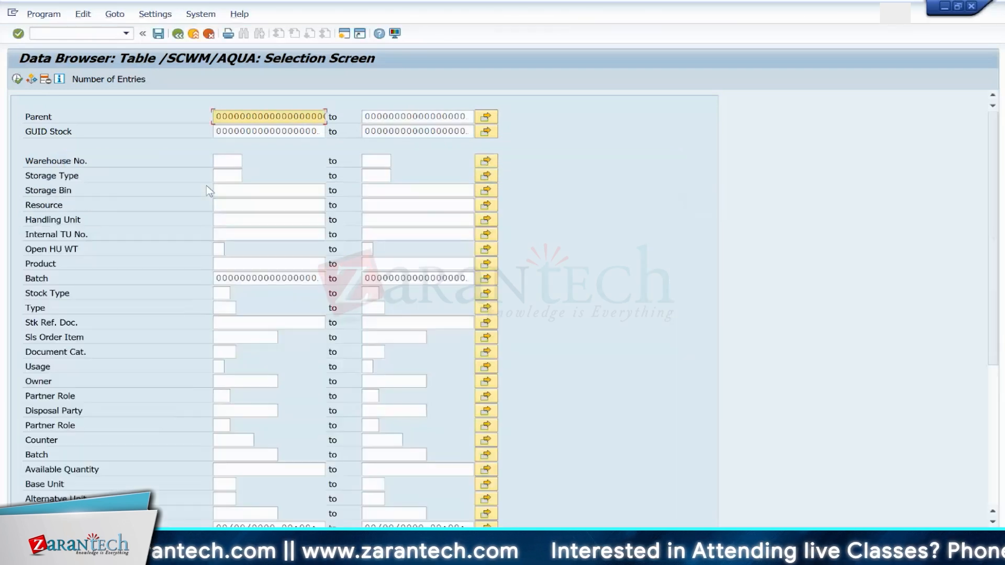
Step: Set the warehouse number to 1710 on the expanded /SCWM/AQUA selection screen and go to the Product field
left_click(226, 160)
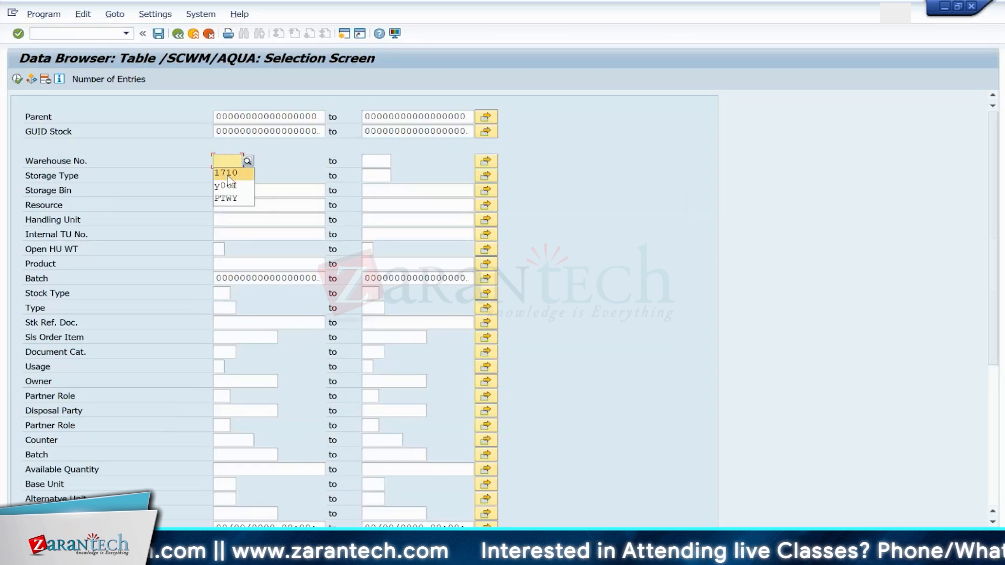
left_click(227, 173)
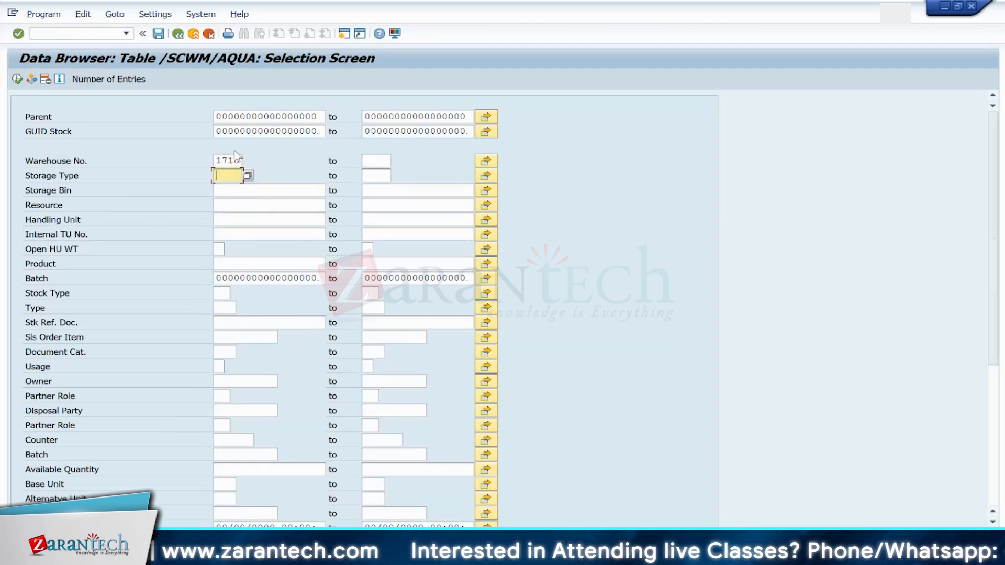
left_click(231, 264)
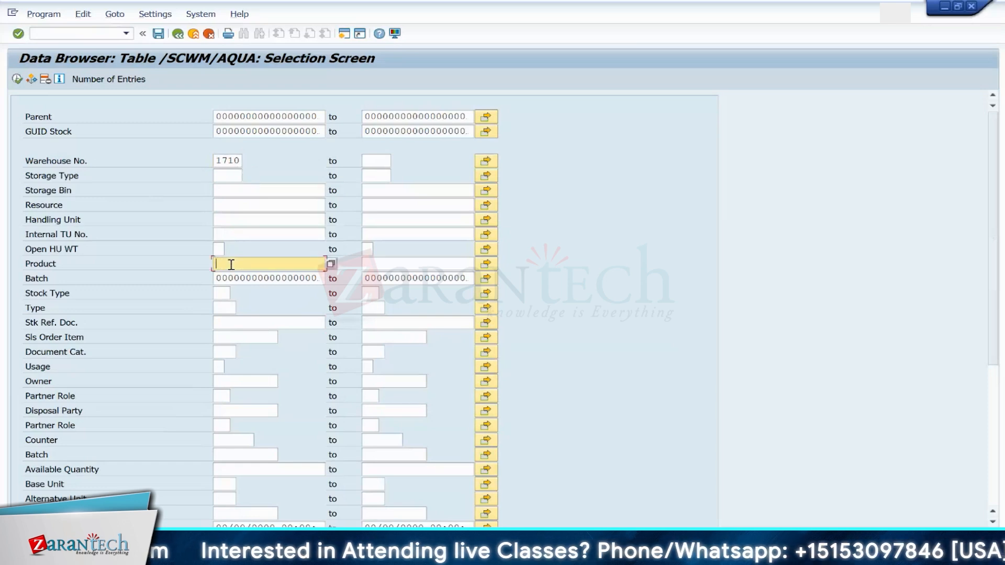
Step: Switch to the Maintain Prd Material Request window for warehouse 1710
mouse_move(602, 553)
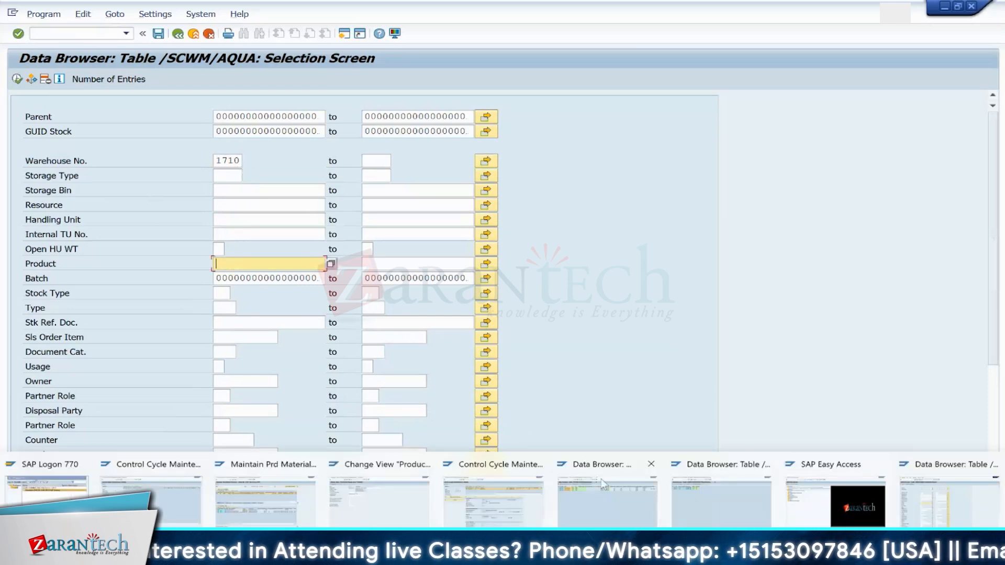
left_click(290, 495)
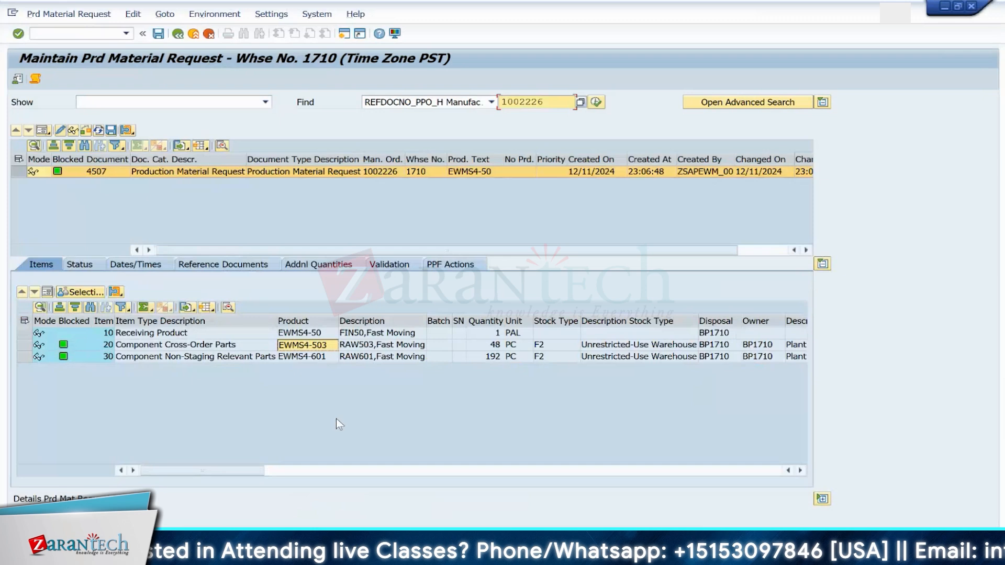
Step: Filter the /SCWM/AQUA selection by product EWMS4-503 and Type F1, and execute the query
left_click(324, 346)
key("alt+Tab")
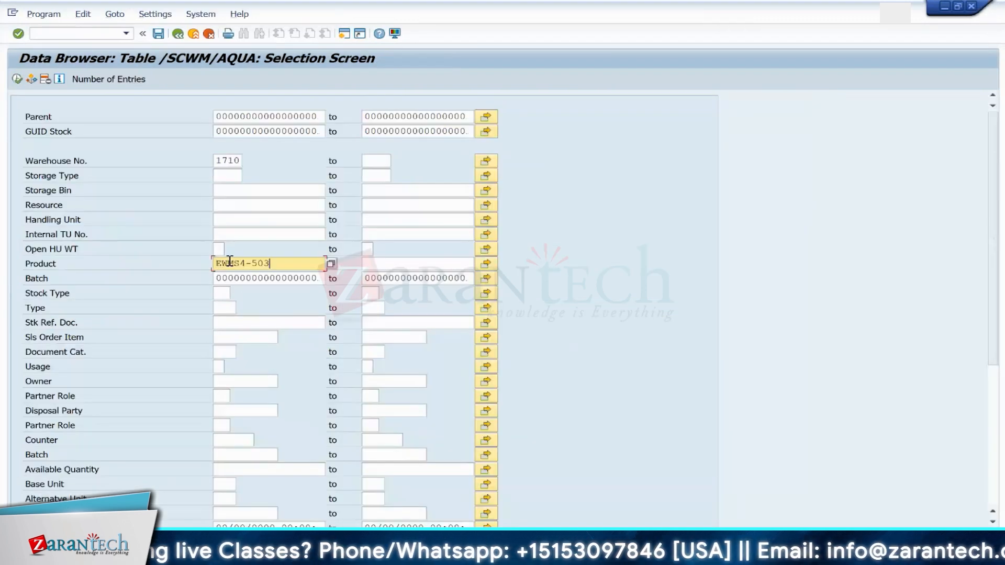
left_click(223, 306)
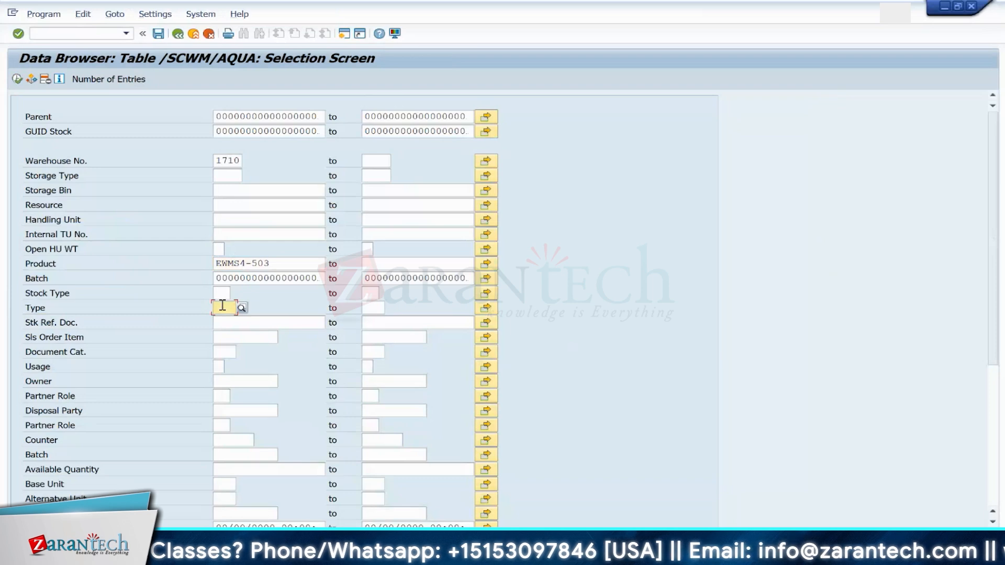
type("f1")
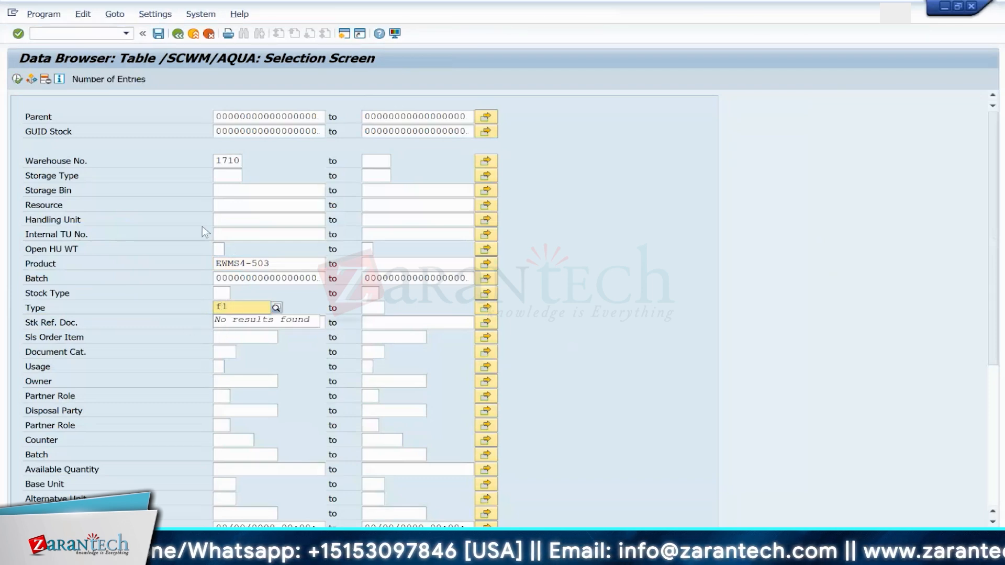
key("Return")
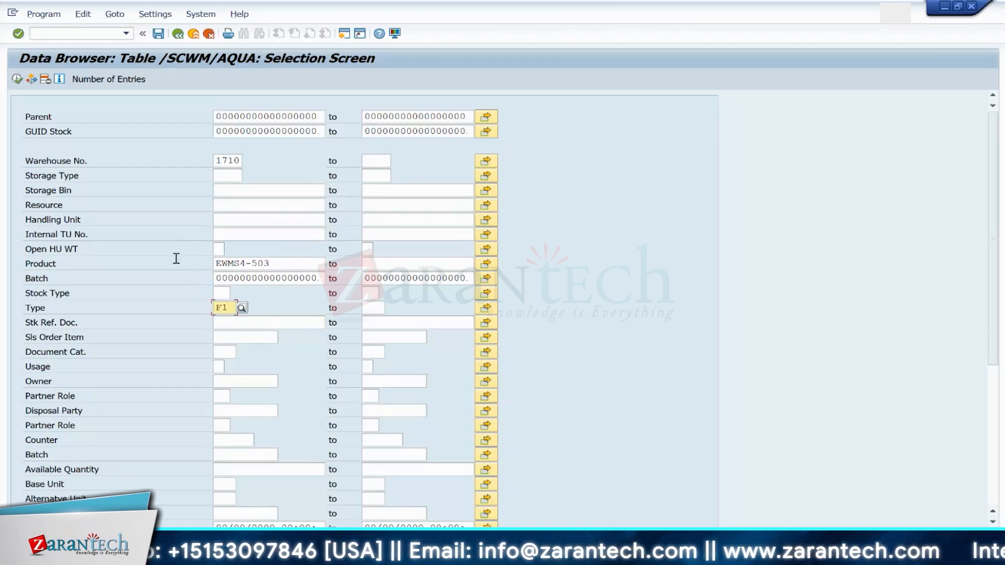
left_click(17, 79)
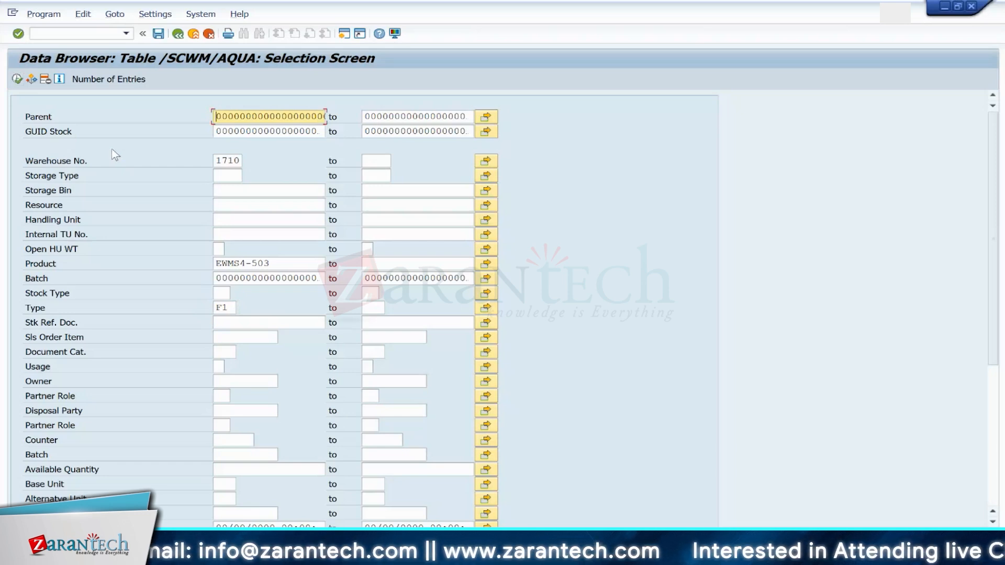
Step: Open transaction /SCWM/POST for posting changes in warehouse 1710
left_click(82, 33)
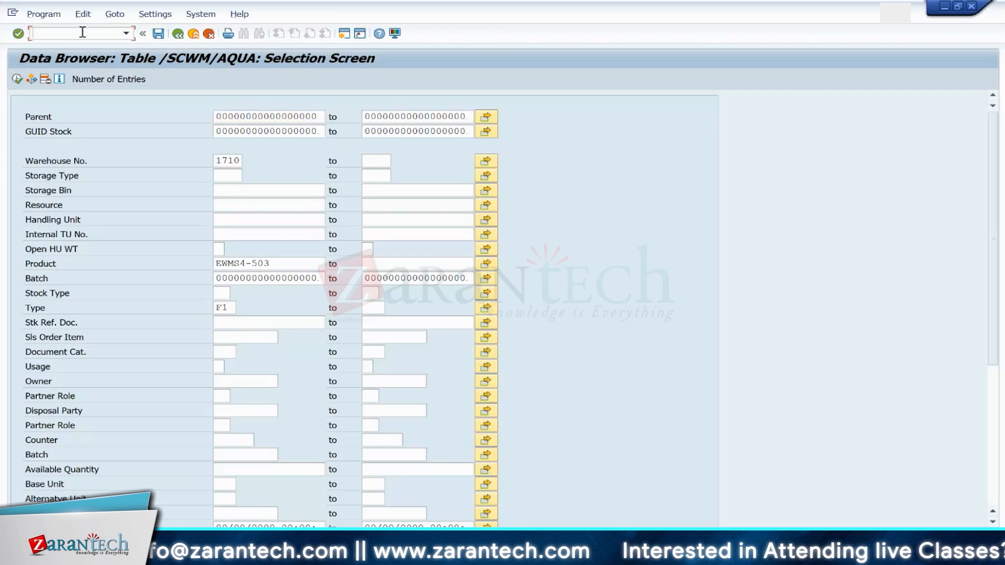
type("/N/SCWM")
key("BackSpace")
key("BackSpace")
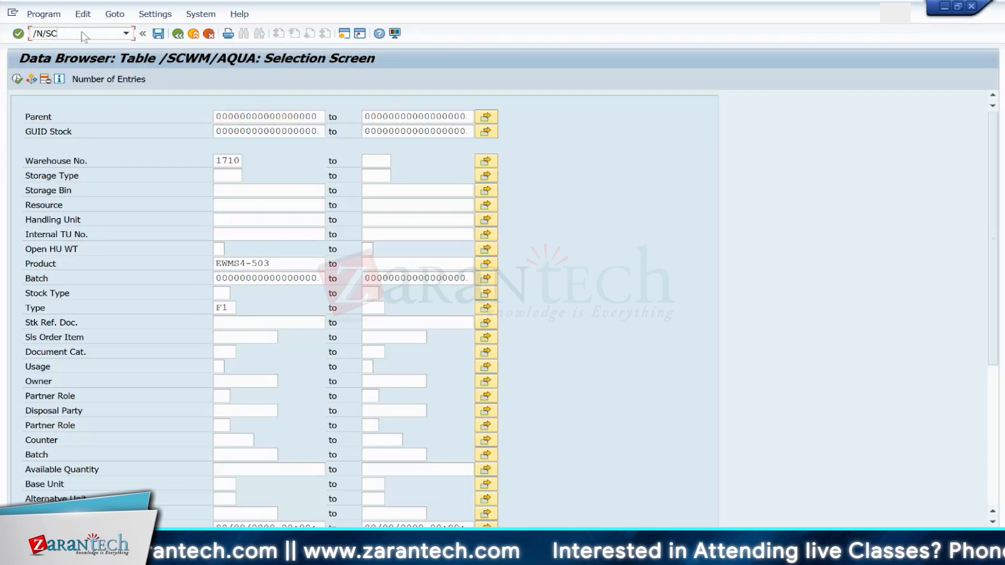
type("WM/")
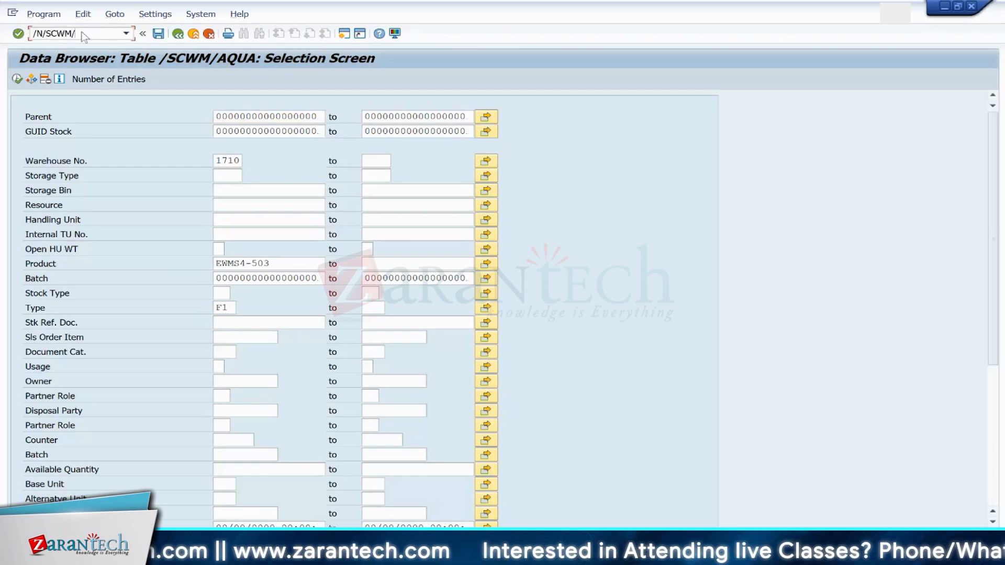
type("POST")
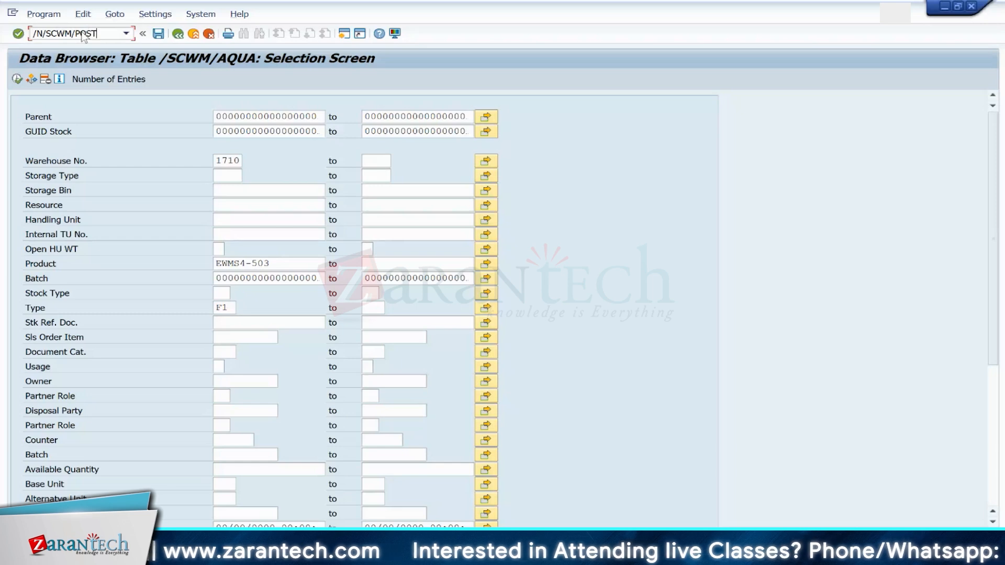
key("Return")
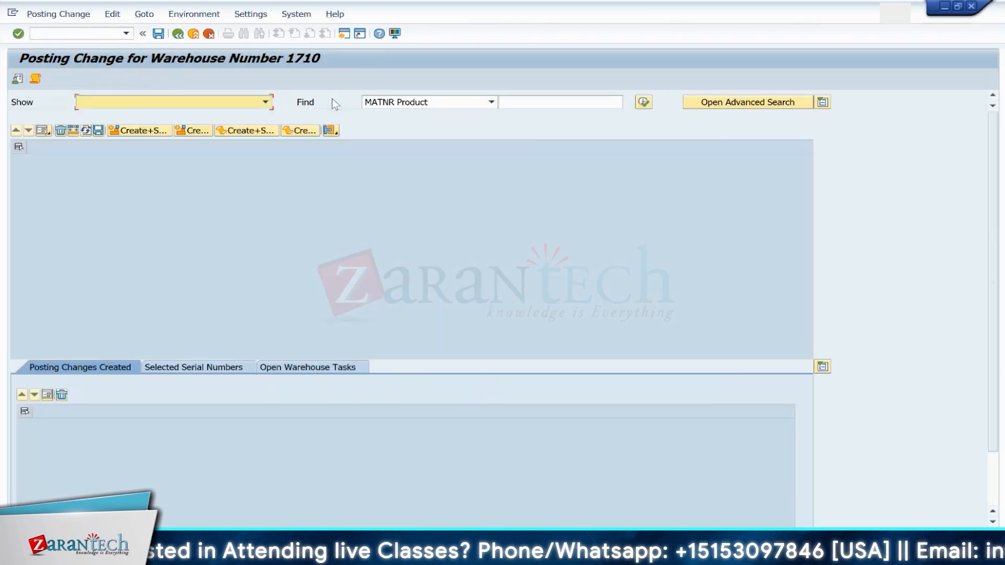
Step: Search the posting change screen for product EWMS4-503
left_click(523, 102)
type("EWMS4-503")
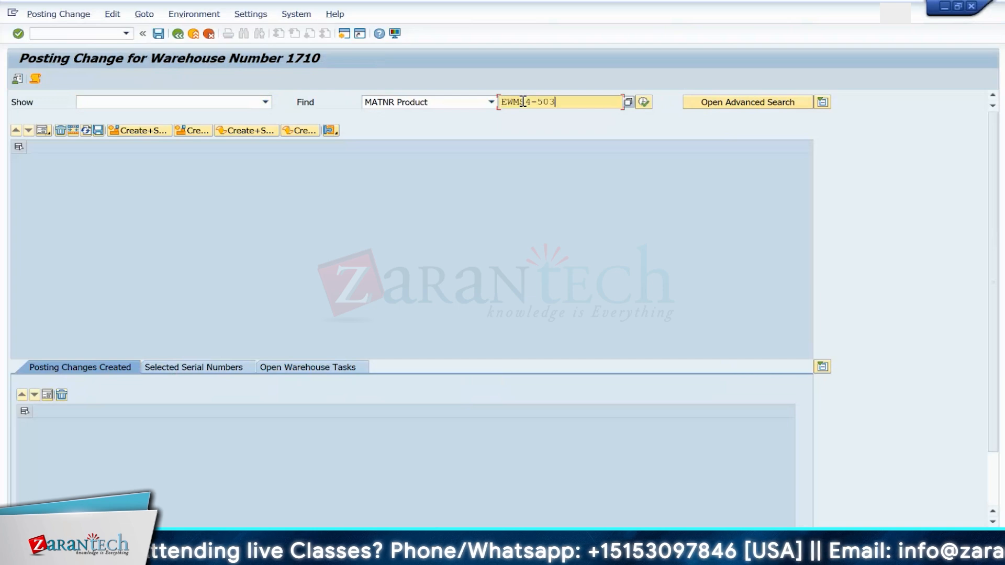
left_click(644, 101)
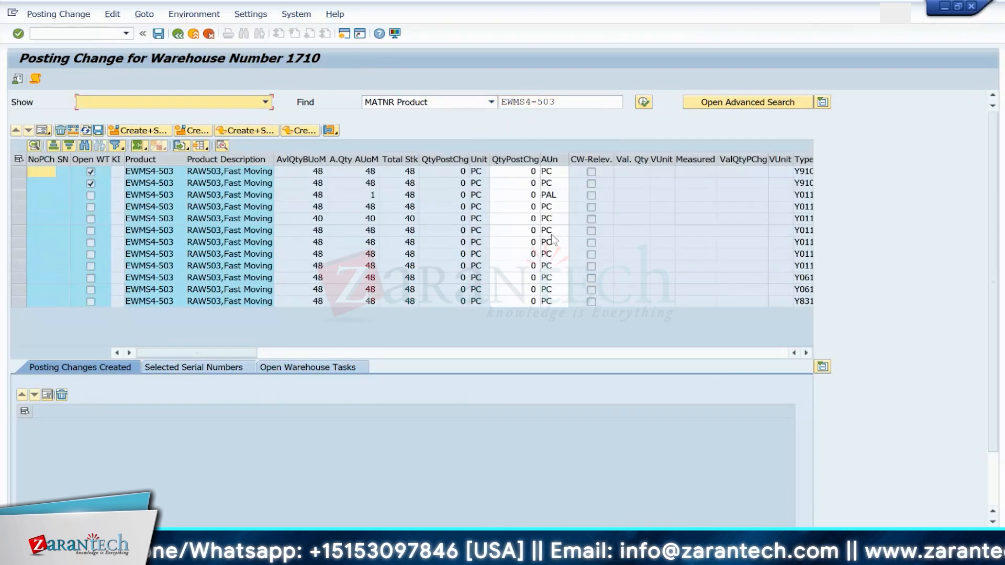
Step: Scroll across the stock rows of EWMS4-503 to examine storage types, source bins, handling units and stock types
left_click(549, 172)
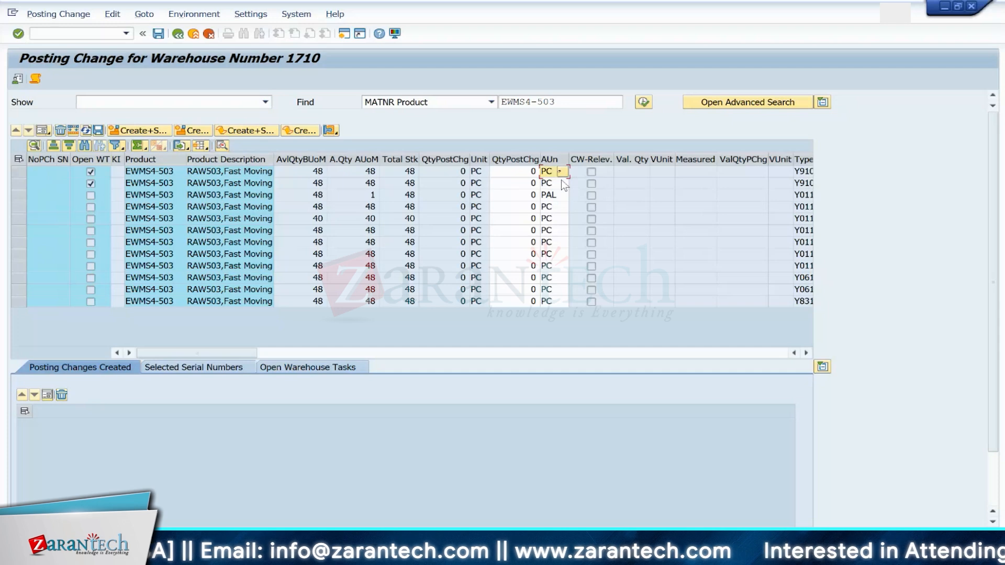
key("Right")
key("Right")
key("Right")
key("Right")
key("Right")
key("Right")
key("Right")
key("Right")
key("Right")
key("Right")
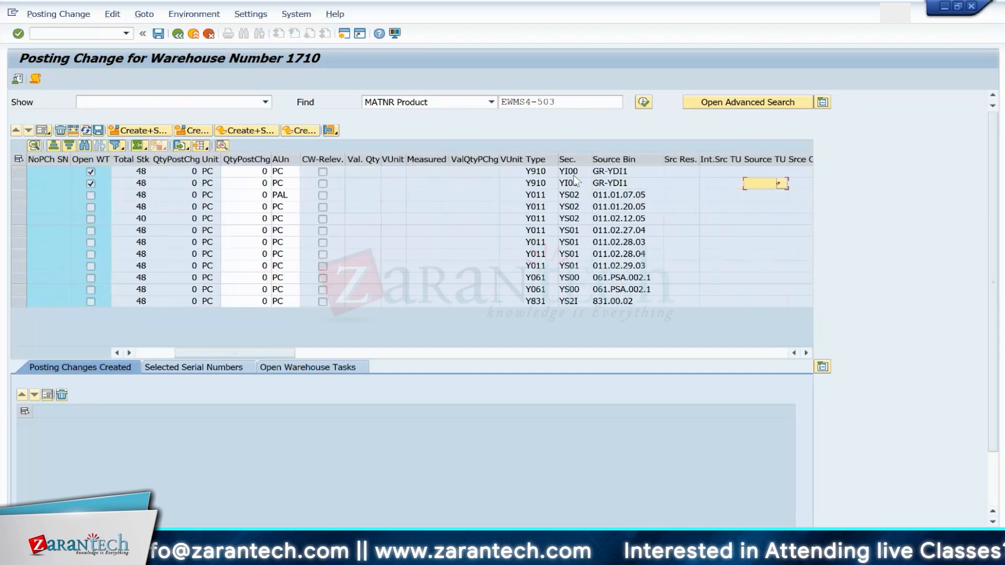
key("Down")
key("Left")
key("Left")
key("Left")
key("Left")
key("Left")
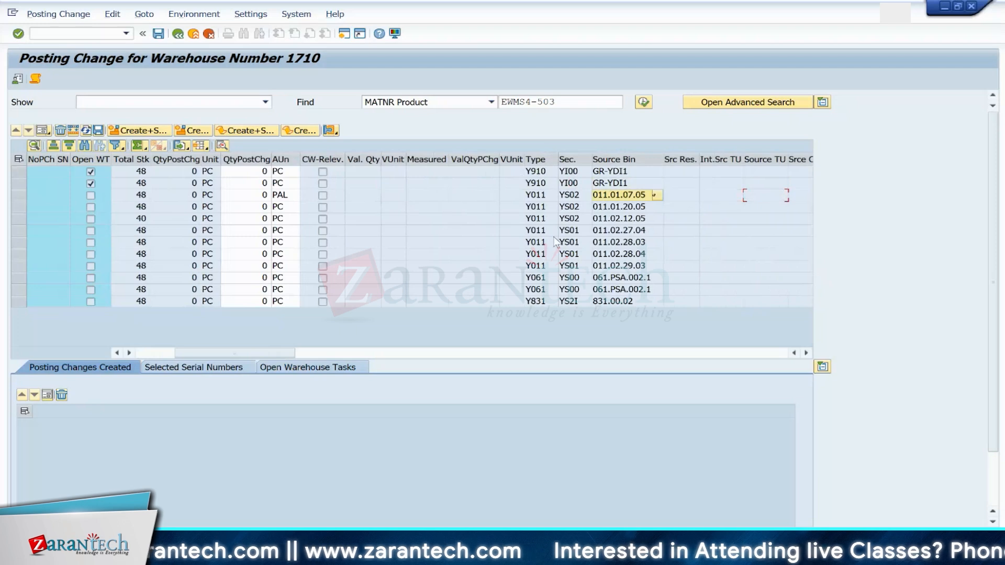
key("Right")
key("Right")
key("Right")
key("Right")
key("Right")
key("Right")
key("Right")
key("Right")
key("Right")
key("Right")
key("Right")
key("Right")
key("Right")
key("Right")
key("Right")
key("Right")
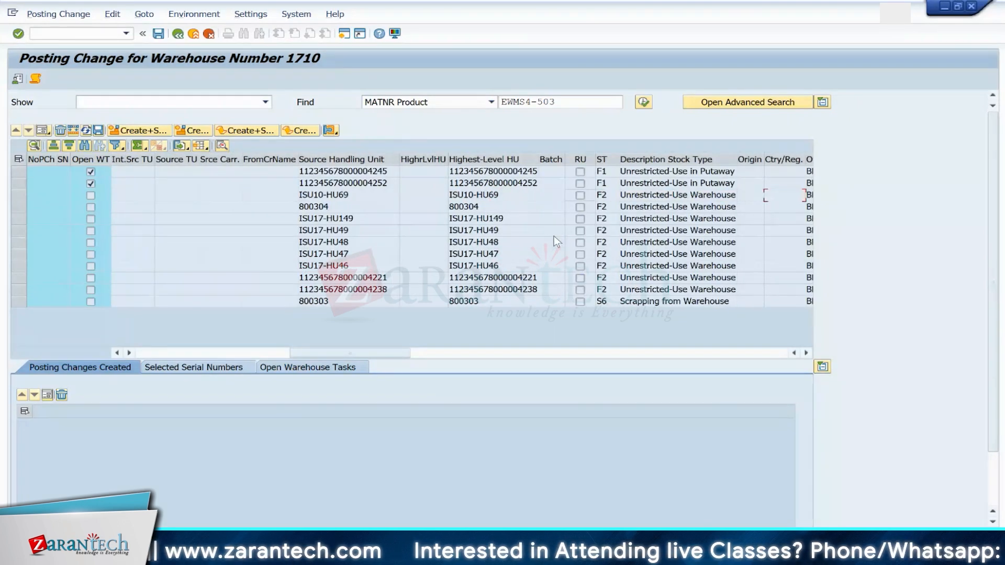
key("Up")
key("Left")
key("Left")
key("Left")
key("Left")
key("Left")
key("Left")
key("Left")
key("Left")
key("Left")
key("Left")
key("Left")
key("Left")
key("Left")
key("Left")
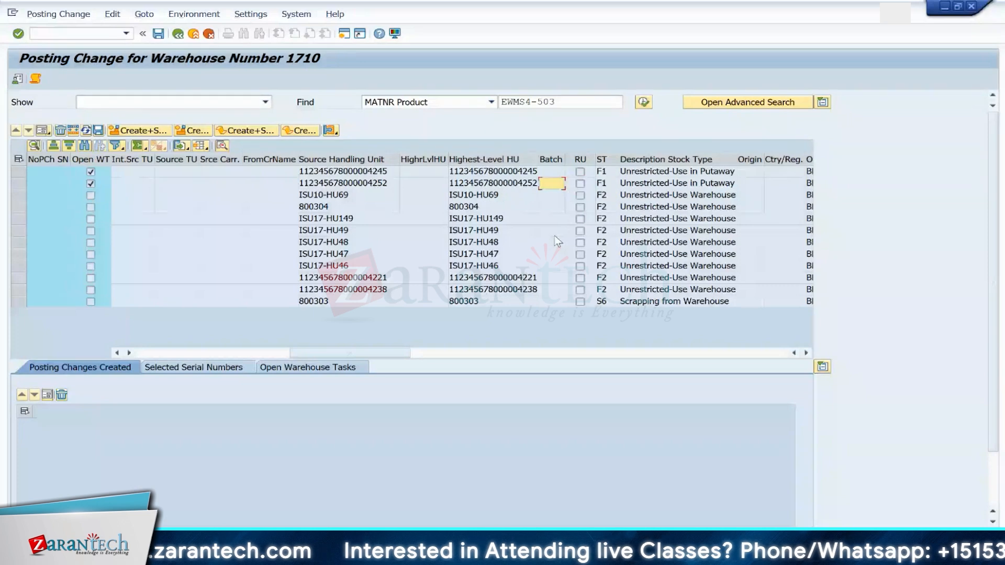
key("Left")
key("Left")
key("Left")
key("Left")
key("Left")
key("Left")
key("Left")
key("Left")
key("Left")
key("Left")
key("Left")
key("Left")
key("Right")
key("Right")
key("Right")
key("Right")
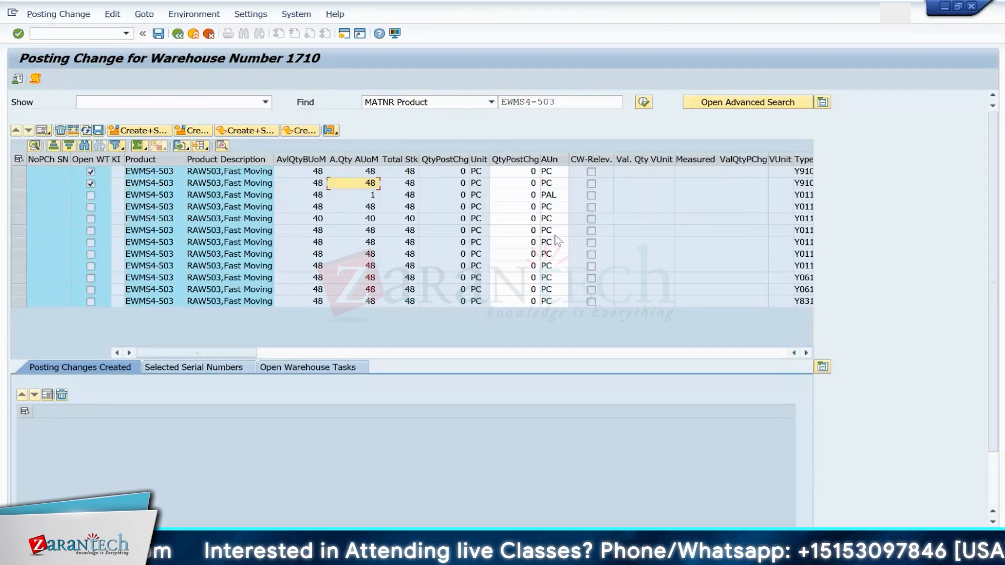
key("Left")
key("Left")
key("Left")
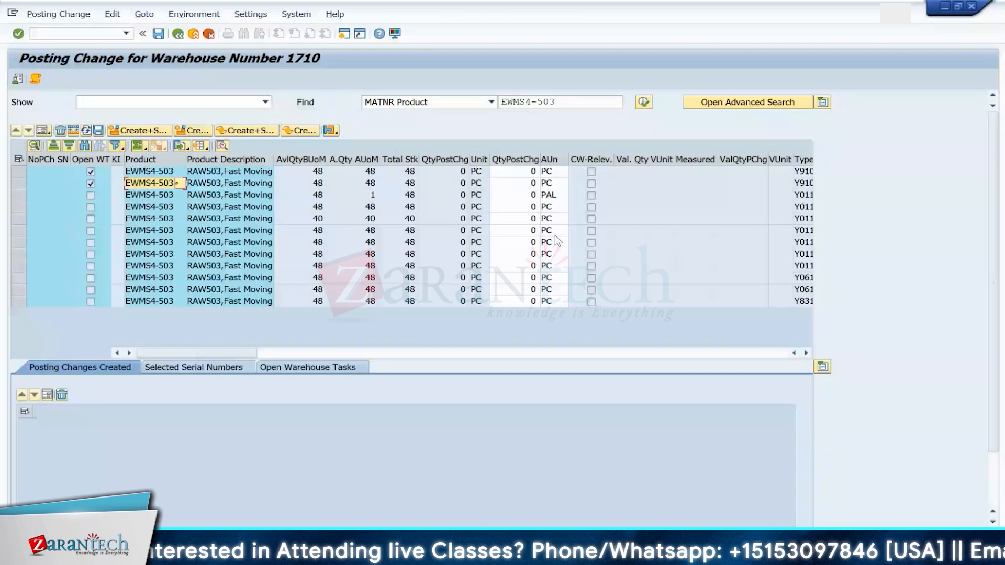
key("Right")
key("Right")
key("Right")
key("Right")
key("Right")
key("Right")
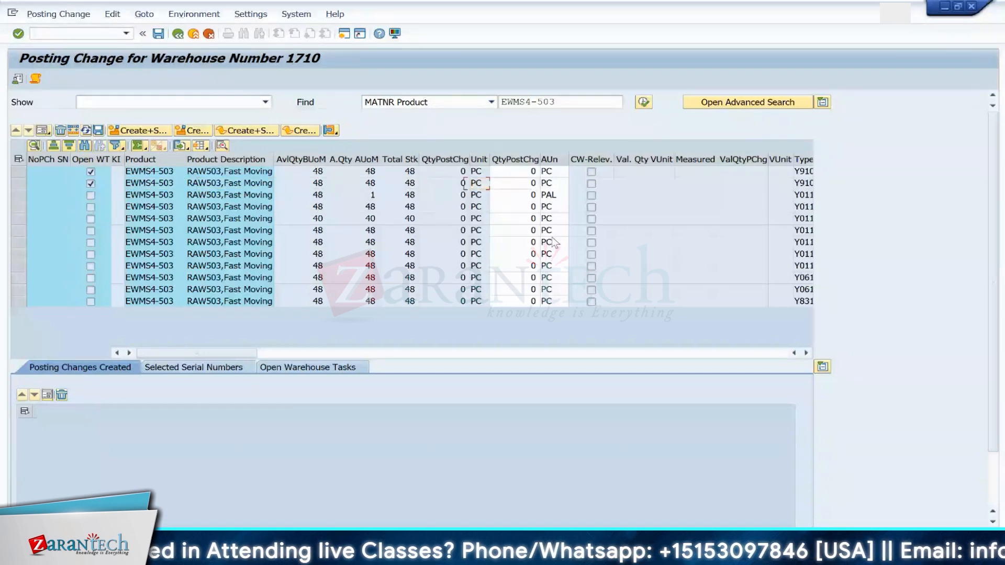
key("Right")
key("Right")
key("Right")
key("Right")
key("Right")
key("Right")
key("Right")
key("Right")
key("Right")
key("Right")
key("Right")
key("Right")
key("Right")
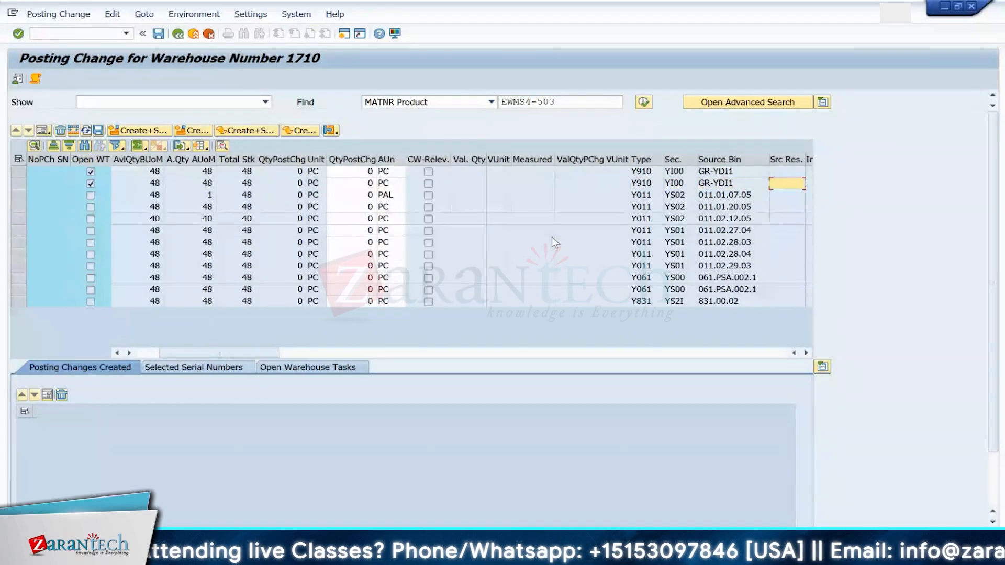
key("Right")
key("Right")
key("Right")
key("Right")
key("Right")
key("Right")
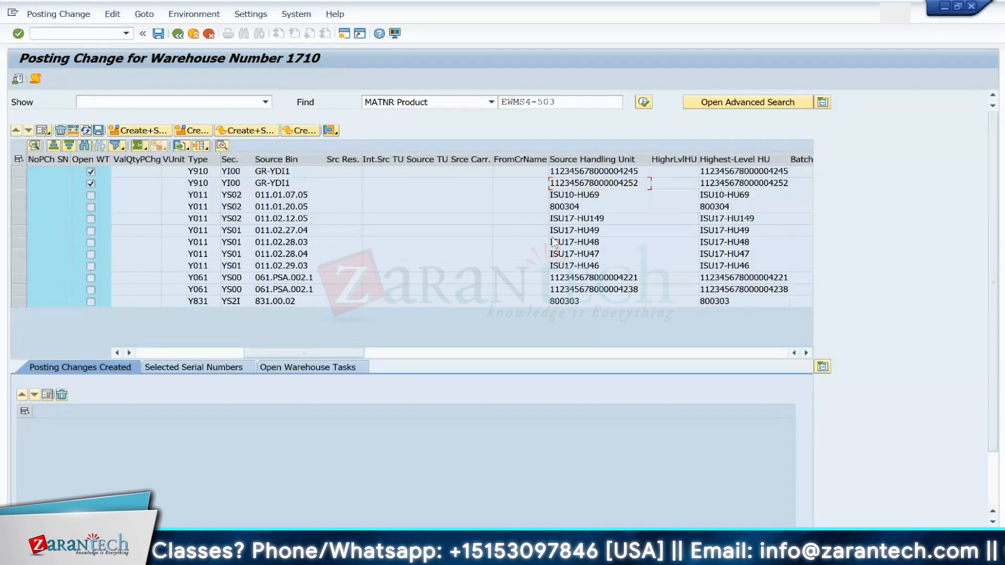
key("Right")
key("Left")
key("Left")
key("Left")
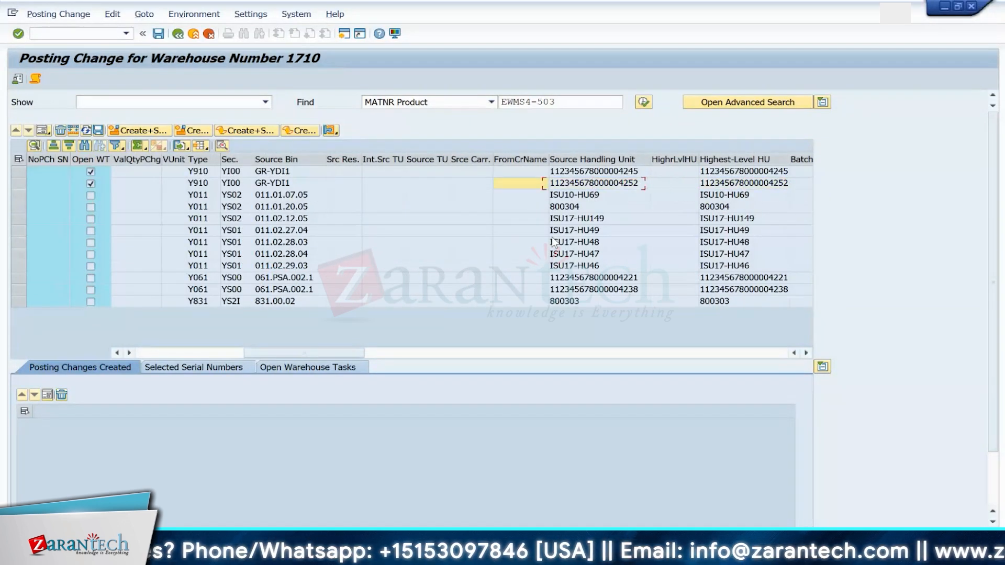
key("Right")
key("Right")
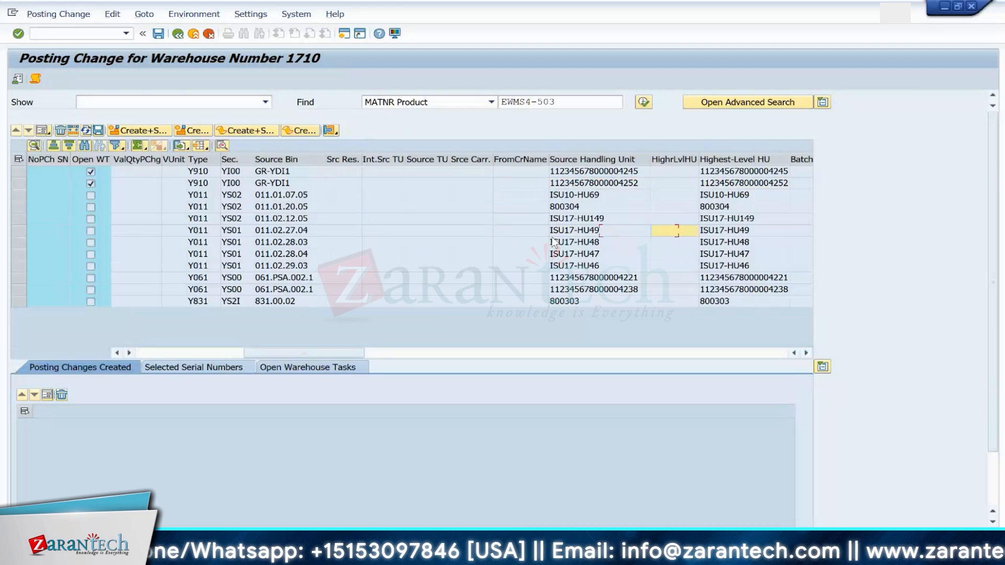
key("Up")
key("Left")
key("Left")
key("Left")
key("Left")
key("Left")
key("Left")
key("Left")
key("Left")
key("Left")
key("Left")
key("Left")
key("Left")
key("Left")
key("Left")
key("Left")
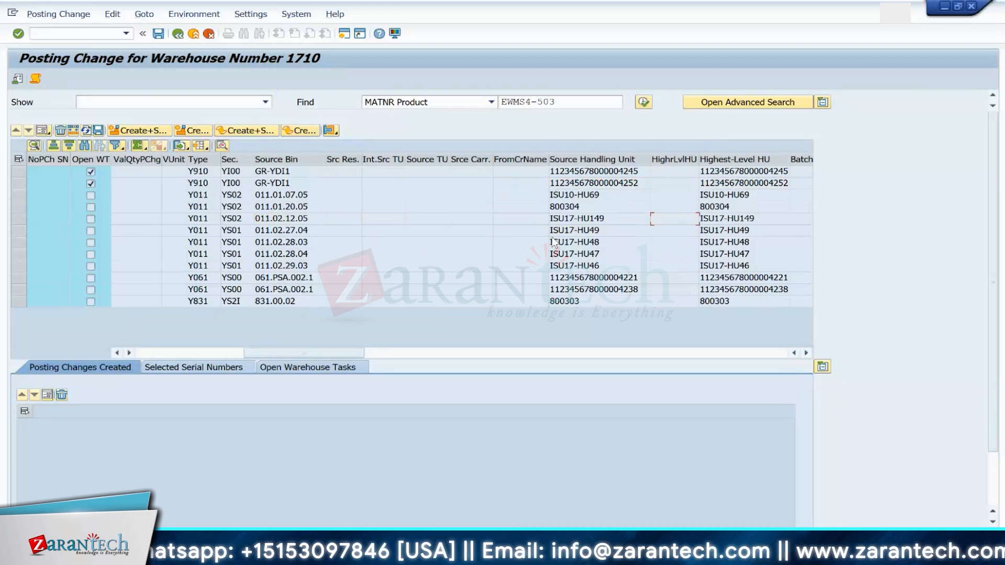
key("Left")
key("Left")
key("Left")
key("Left")
key("Left")
key("Left")
key("Left")
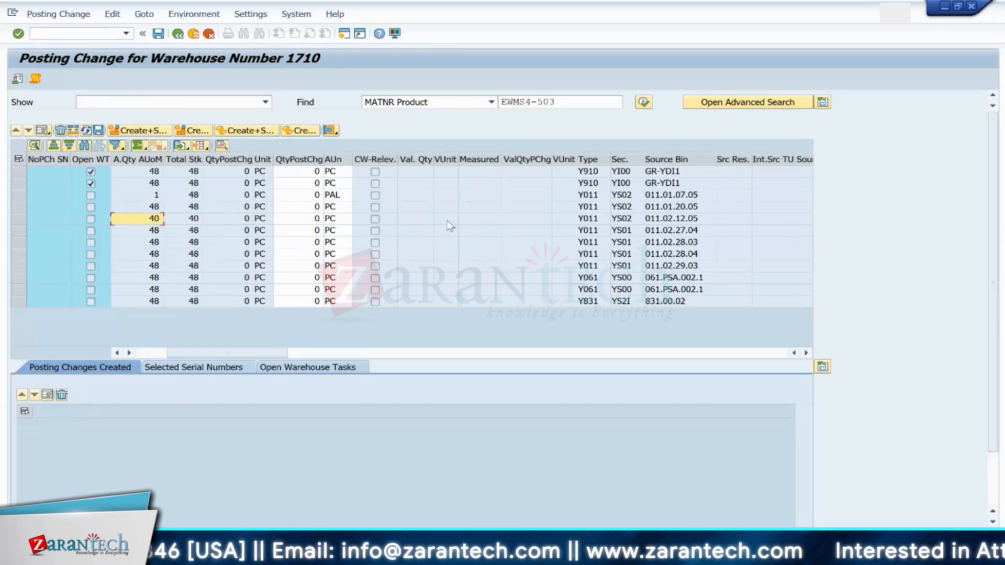
key("Left")
key("Left")
key("Left")
key("Left")
key("Left")
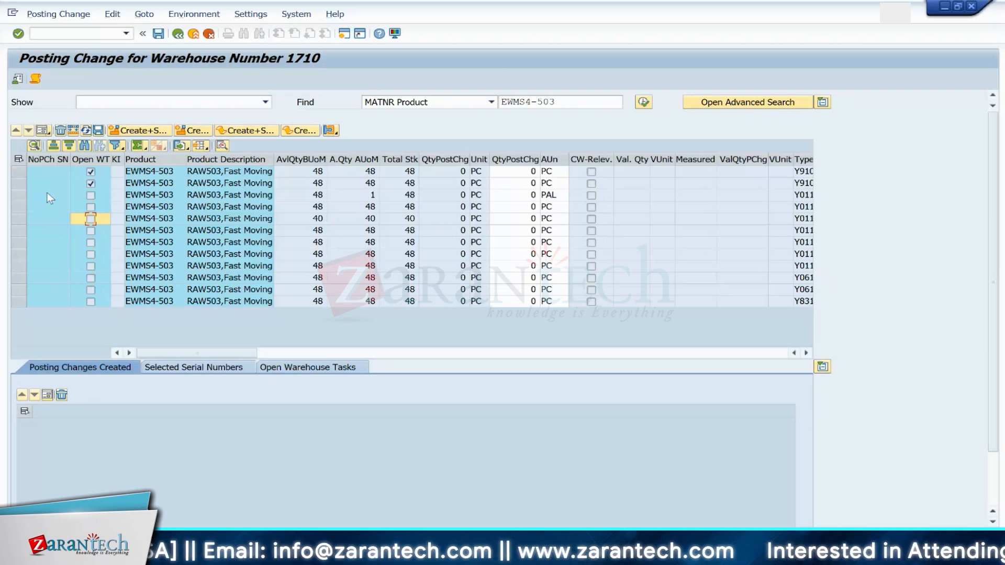
left_click(172, 184)
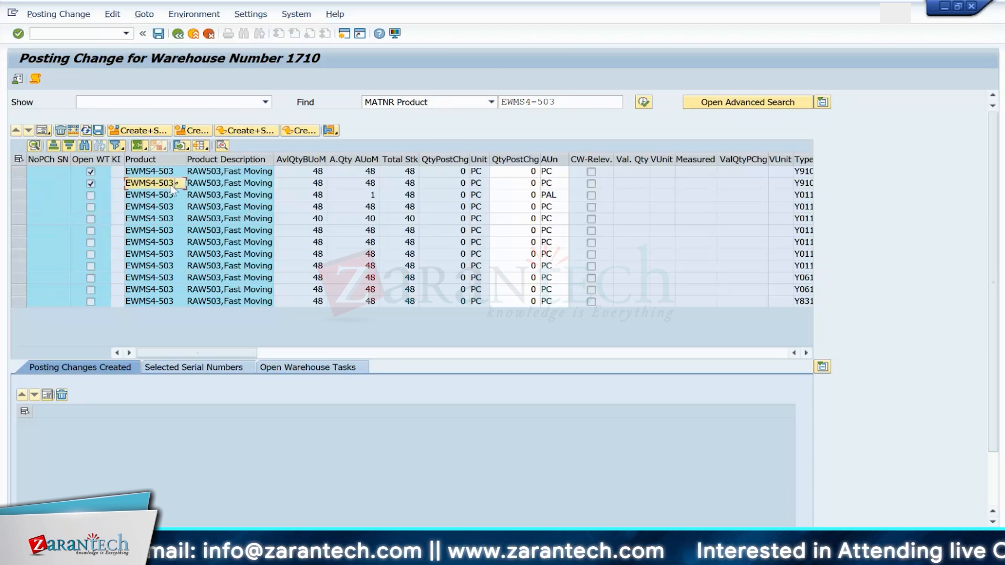
key("Right")
key("Right")
key("Right")
key("Right")
key("Right")
key("Right")
key("Right")
key("Right")
key("Right")
key("Right")
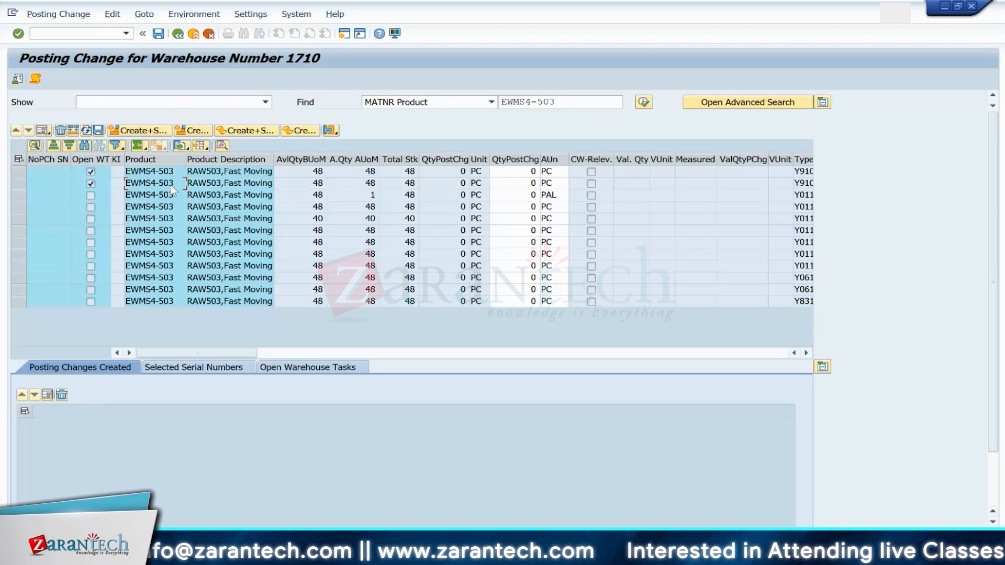
key("Right")
key("Right")
key("Right")
key("Right")
key("Right")
key("Right")
key("Right")
key("Right")
key("Right")
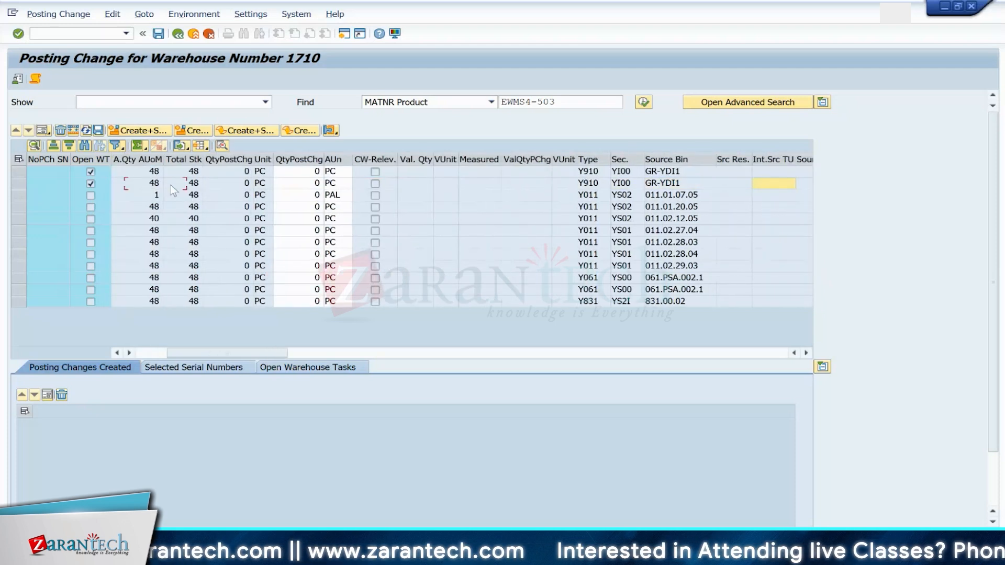
key("Right")
key("Right")
key("Right")
key("Right")
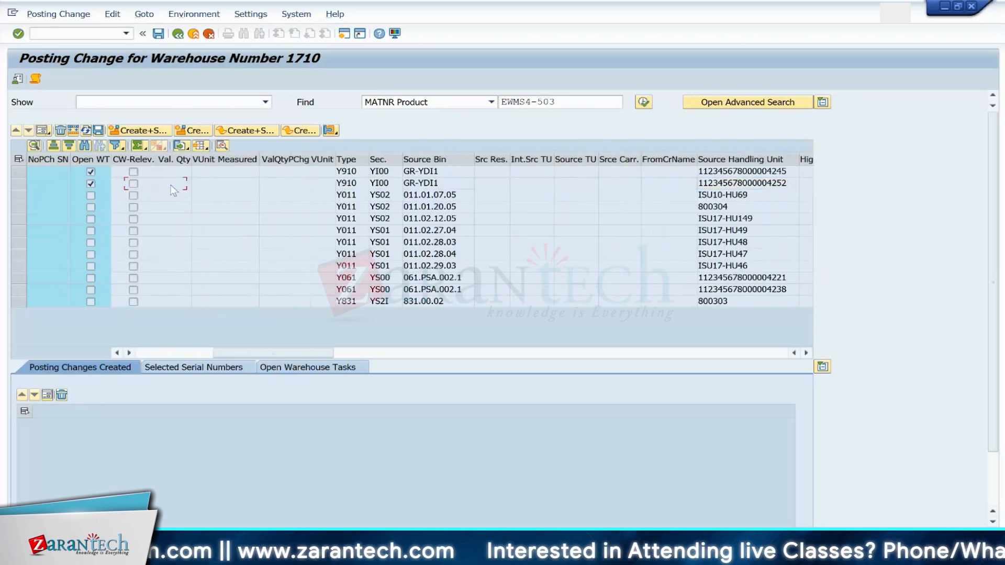
key("Right")
key("Right")
key("Right")
key("Right")
key("Right")
key("Right")
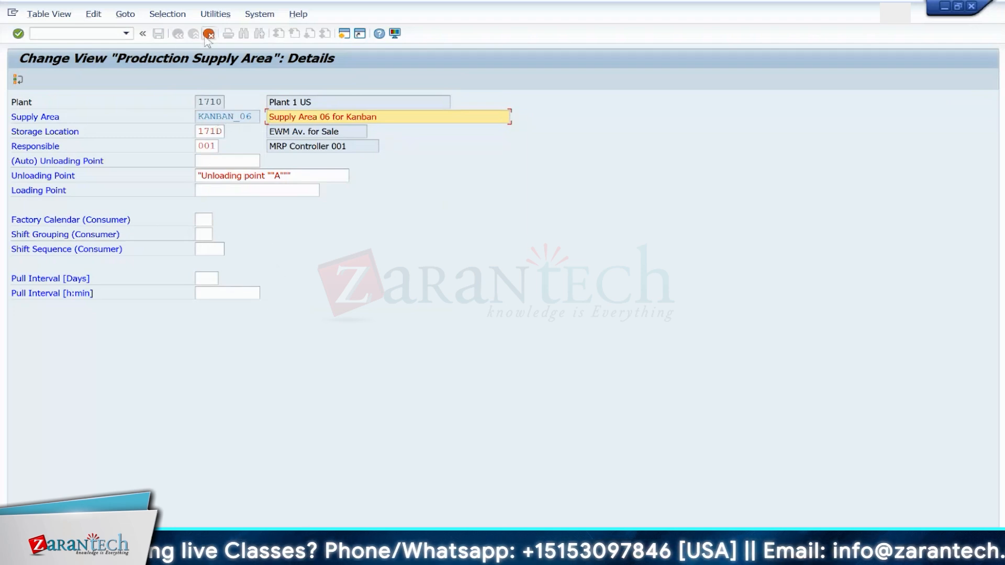
Step: Cancel the unsaved KANBAN_06 supply area changes and reopen that supply area's details from the overview
left_click(208, 34)
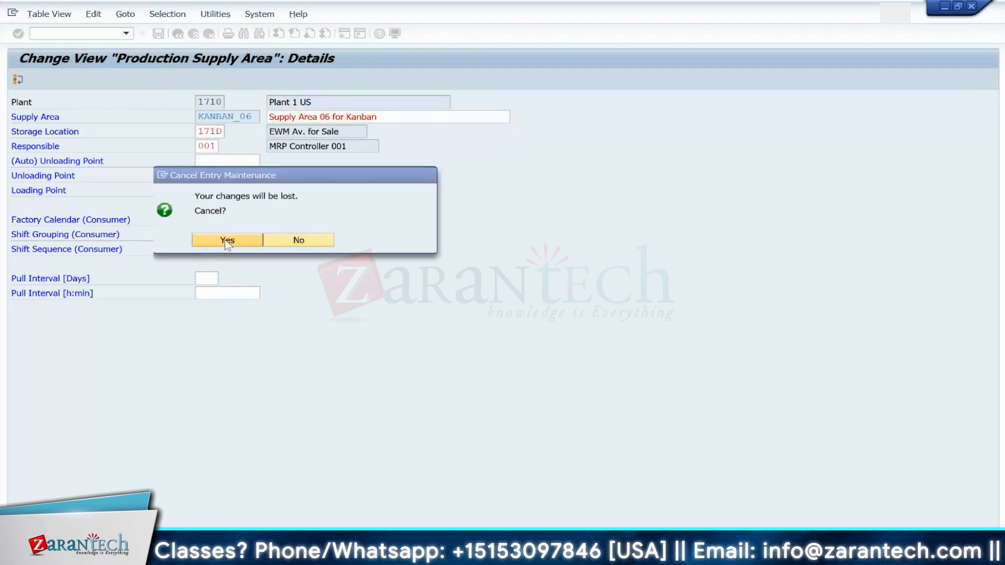
left_click(227, 240)
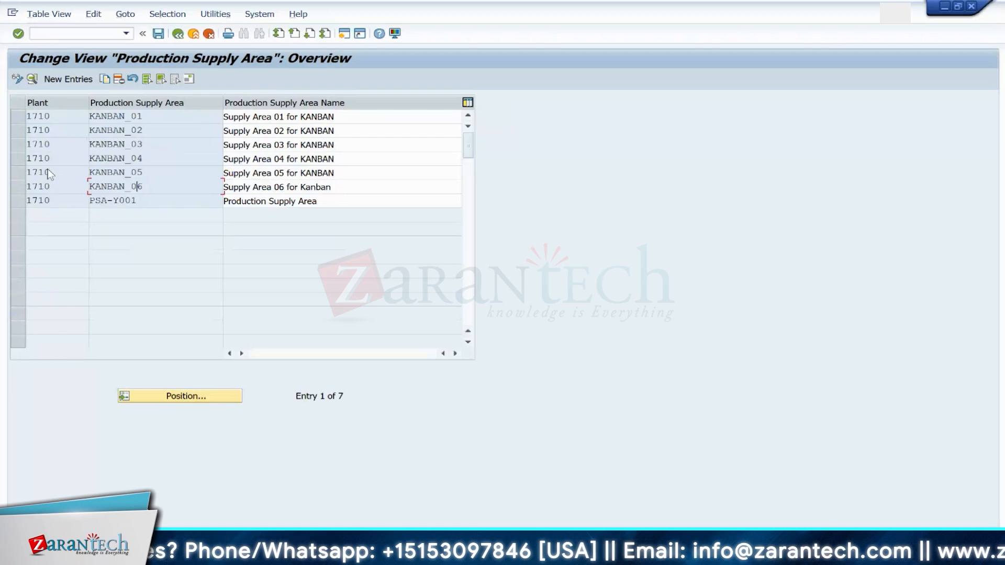
left_click(18, 186)
left_click(104, 79)
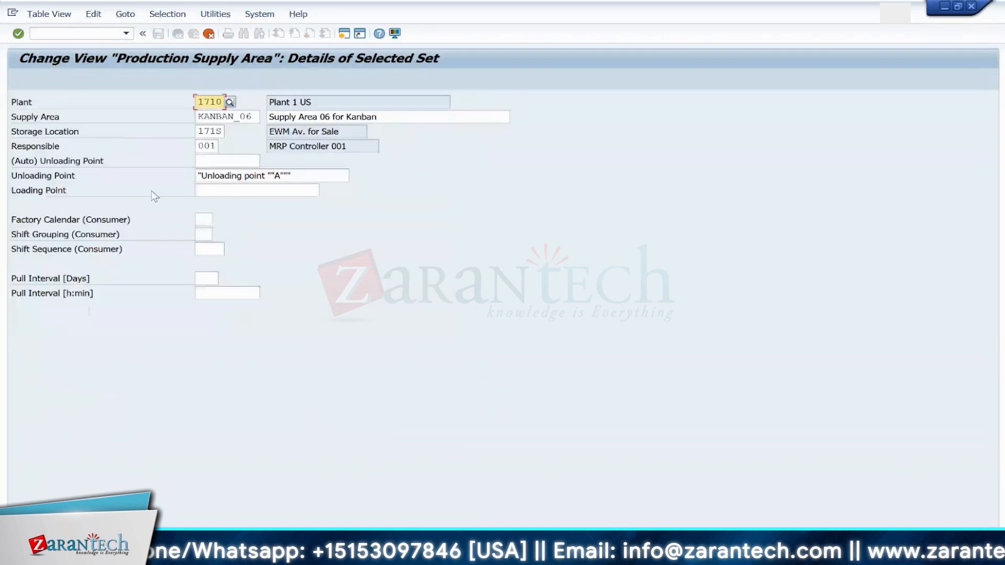
Step: Copy the KANBAN_06 supply area as KANBAN_07 with storage location 171D and description Supply Area 07 for Kanban
left_click(221, 132)
key("BackSpace")
type("D")
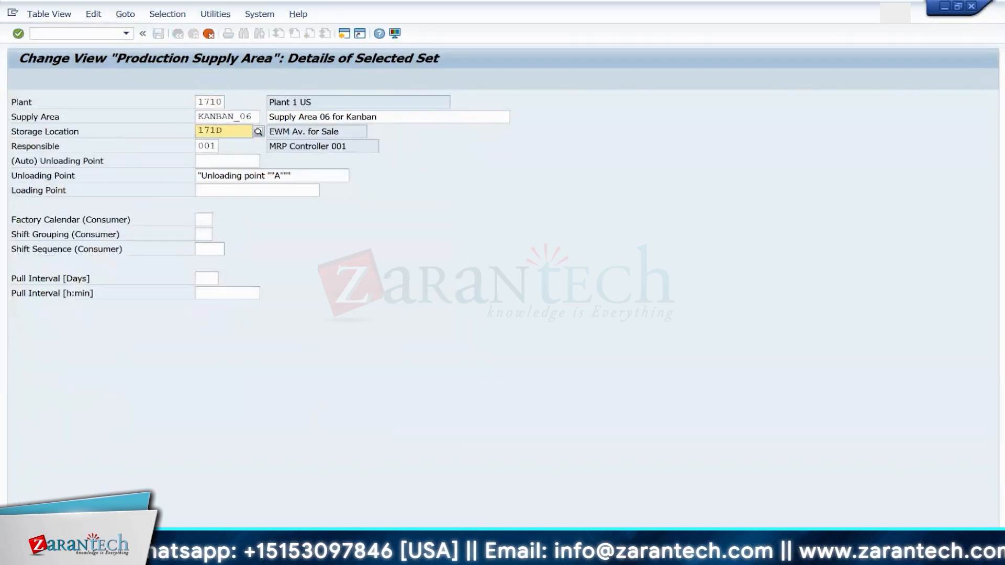
key("Return")
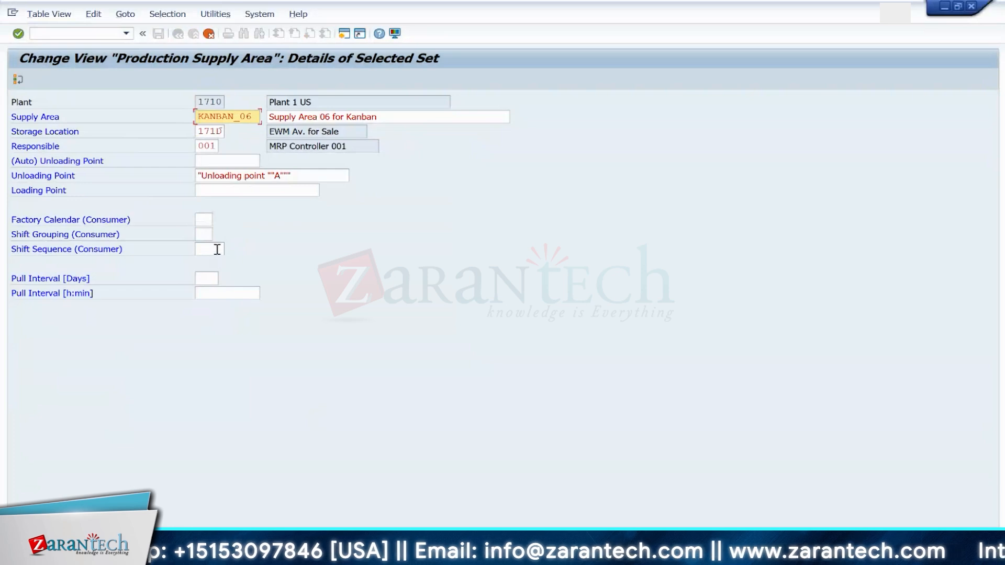
left_click(253, 118)
key("BackSpace")
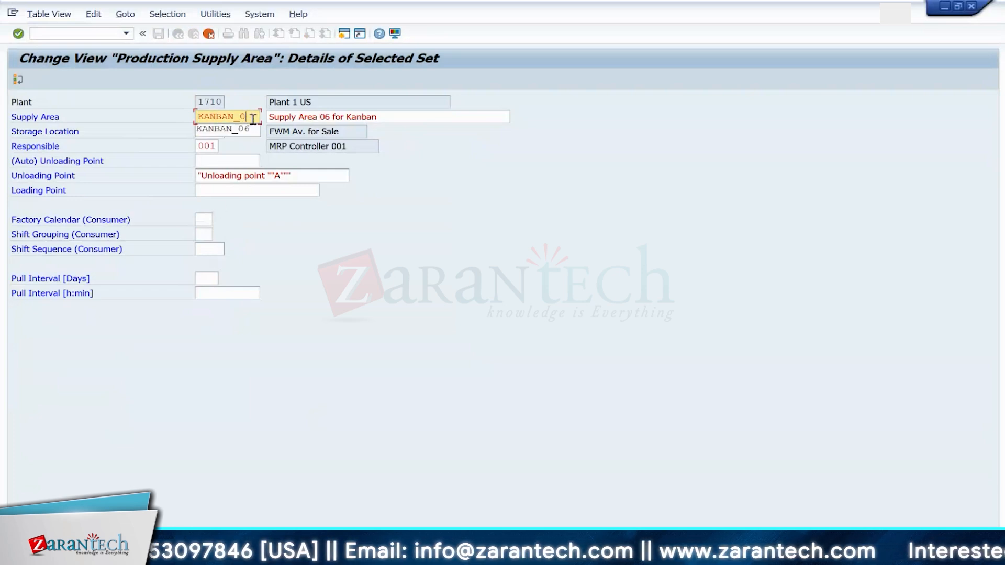
type("7")
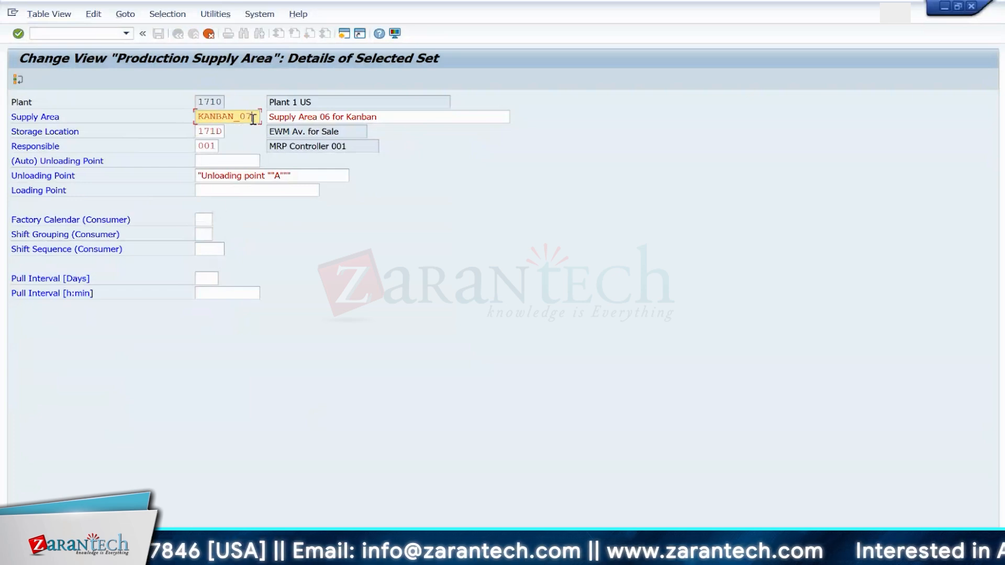
left_click(334, 118)
key("BackSpace")
key("BackSpace")
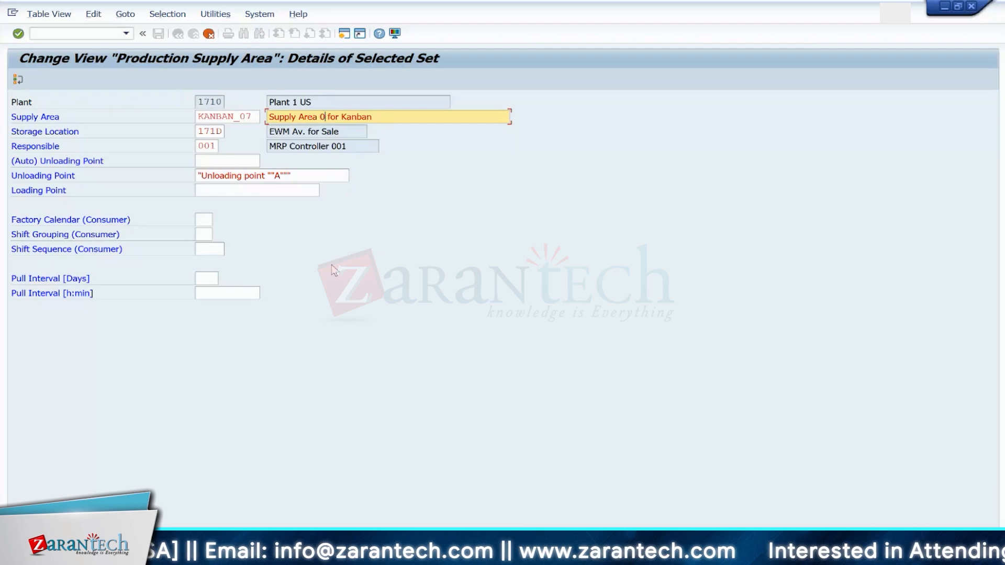
type("7")
key("Return")
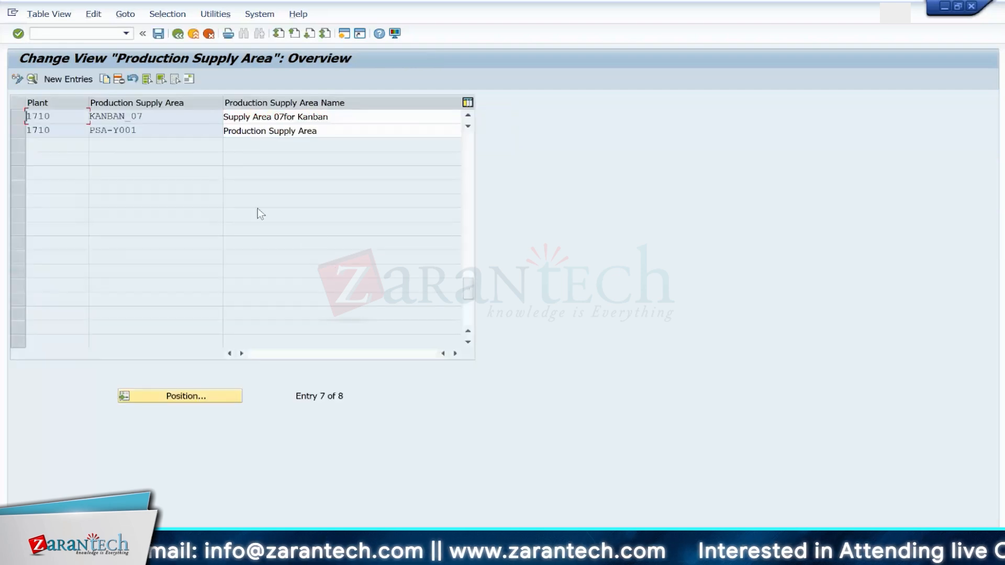
Step: Correct the KANBAN_07 name to "Supply Area 07 for Kanban" and open its details to review them
left_click(286, 120)
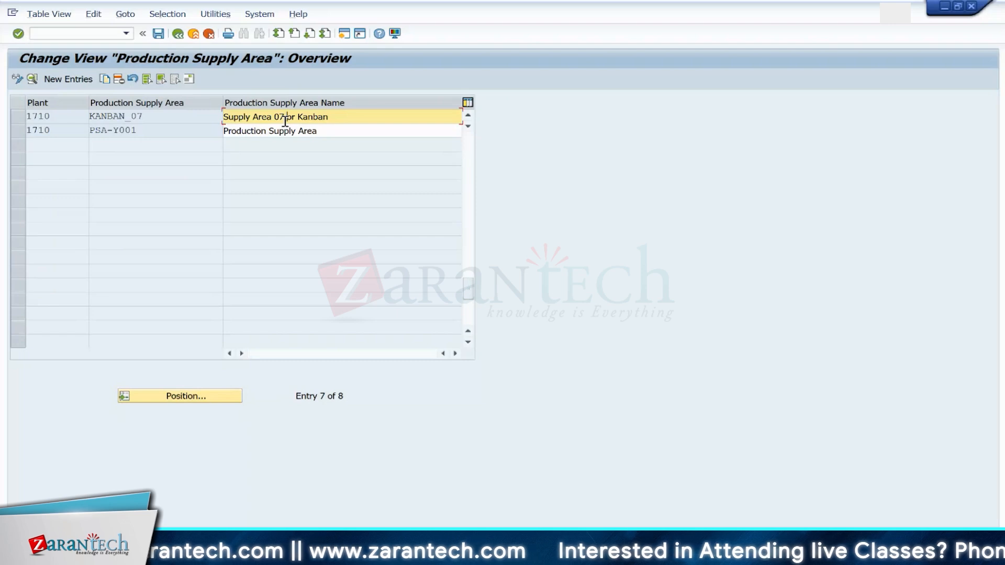
type("for Kan")
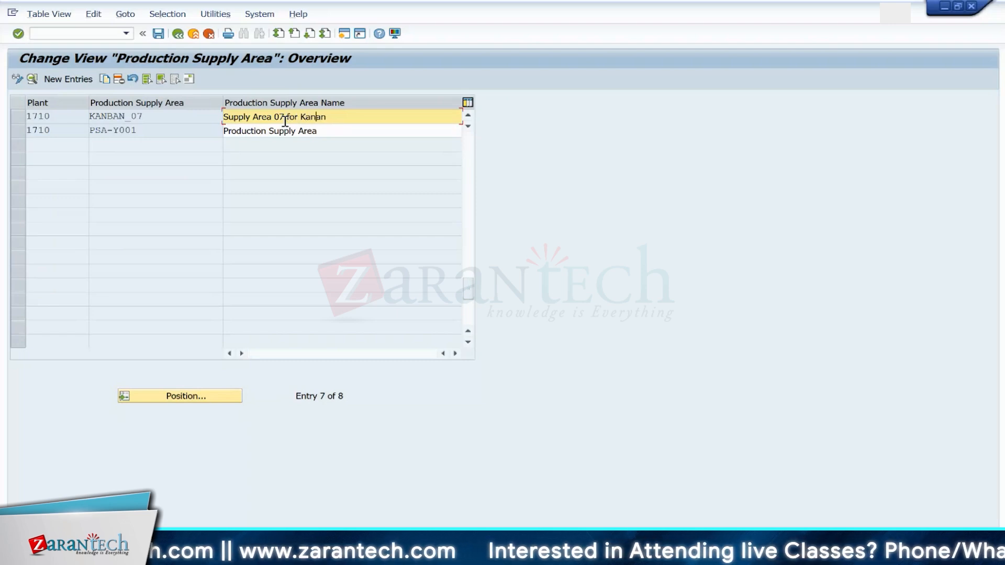
type("ban")
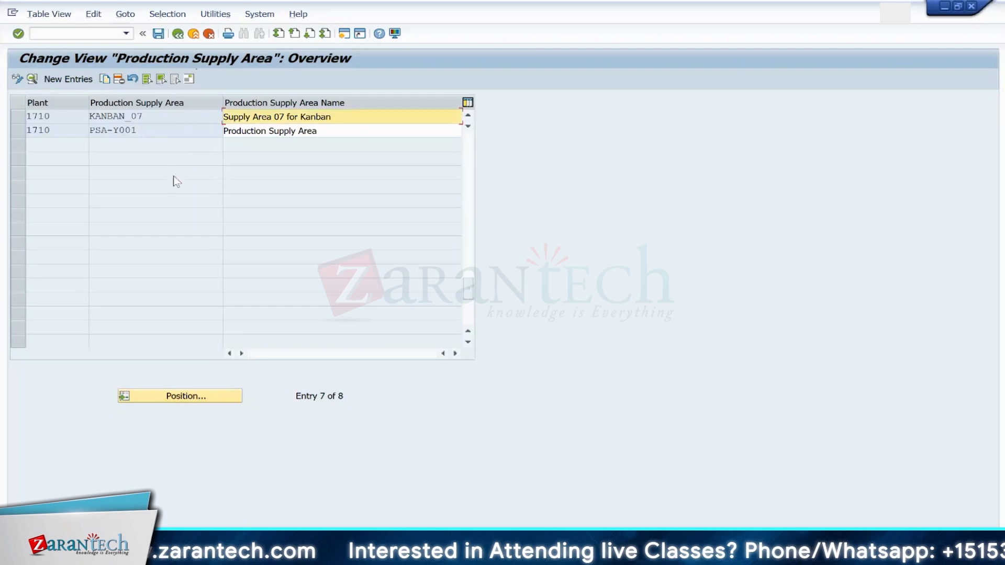
double_click(54, 116)
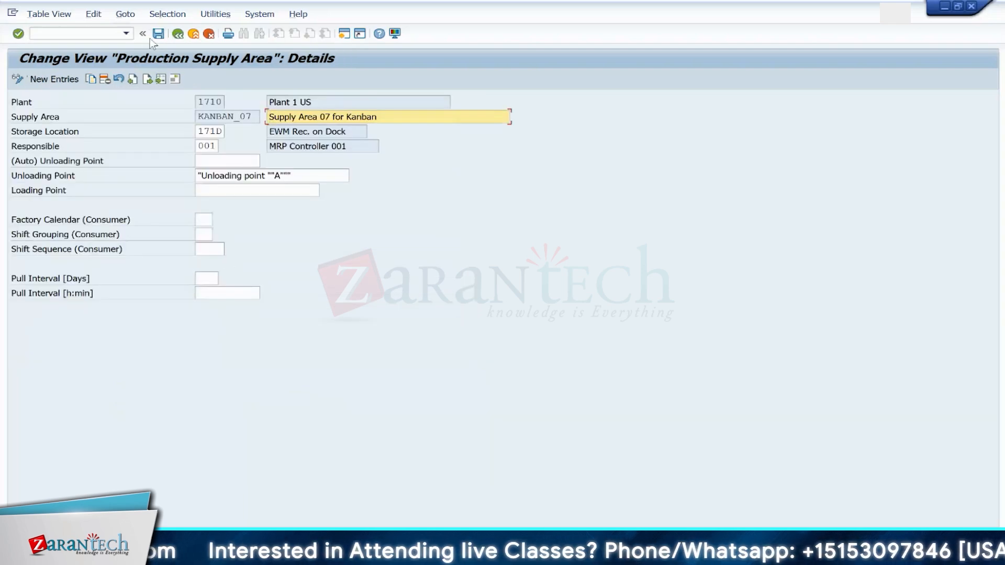
left_click(178, 34)
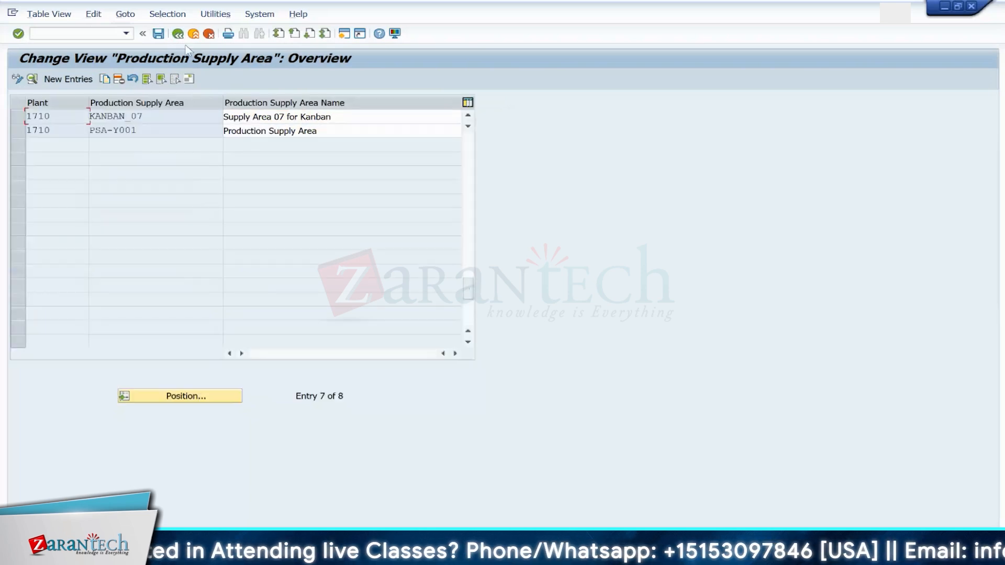
Step: Open transaction PKMC for kanban control cycle maintenance
left_click(83, 33)
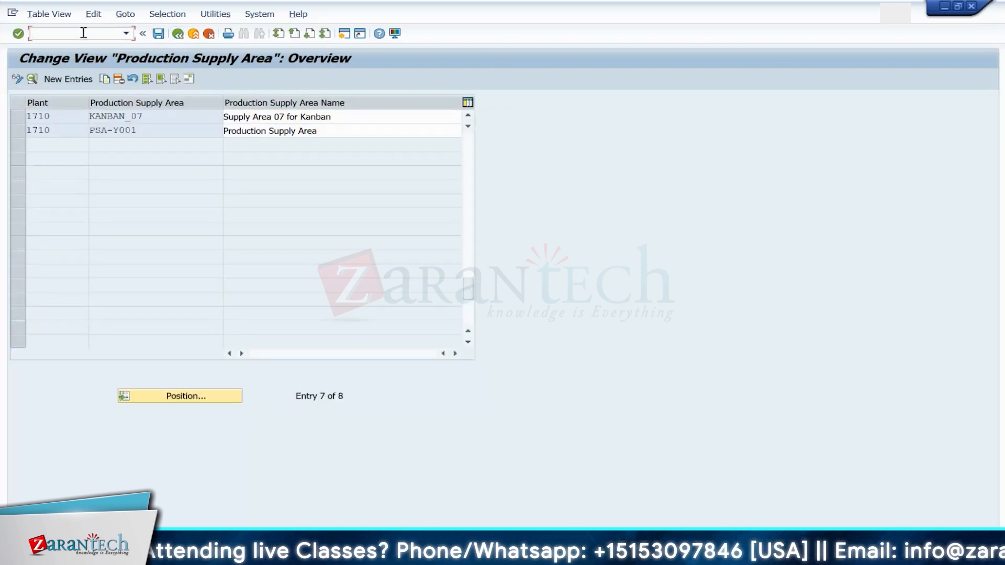
type("/n")
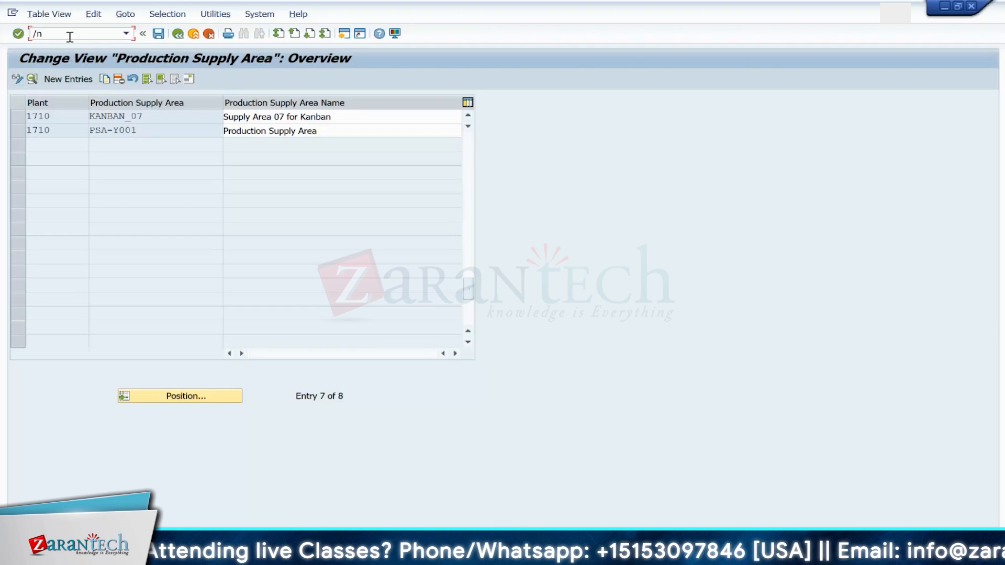
type("pkmc")
key("Return")
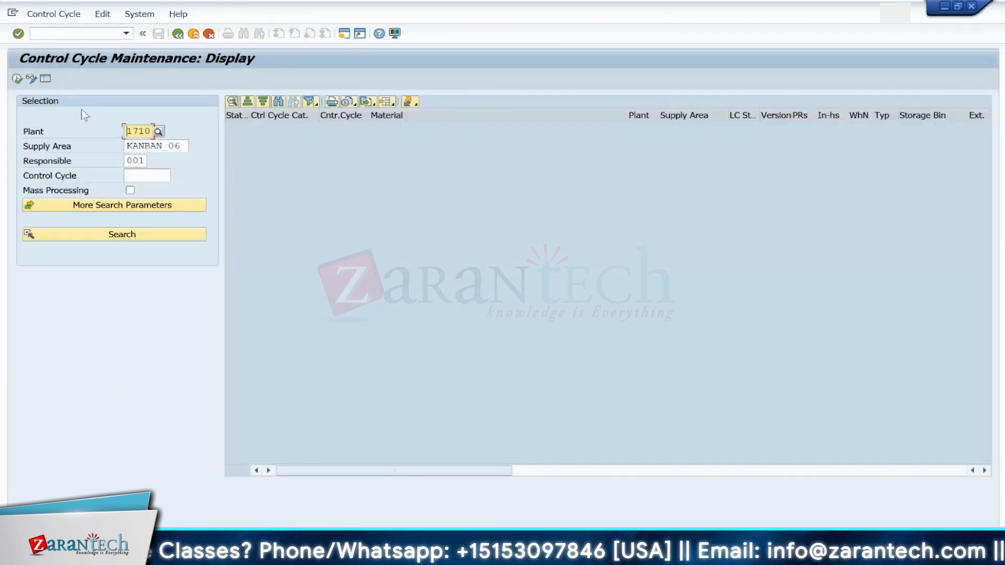
Step: Create a classic kanban control cycle for material EWMS4-503 in supply area KANBAN_07, plant 1710
left_click(185, 146)
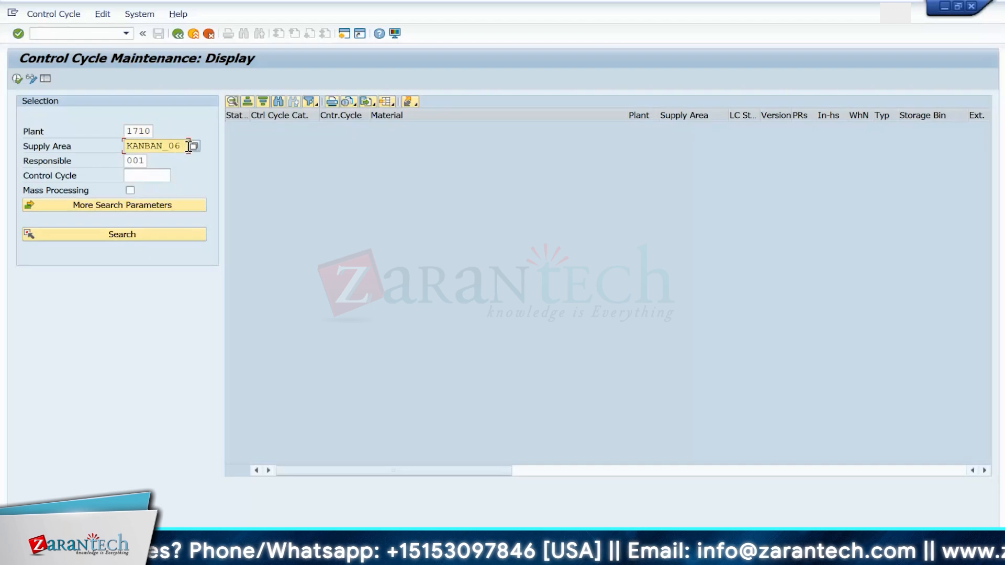
left_click(32, 77)
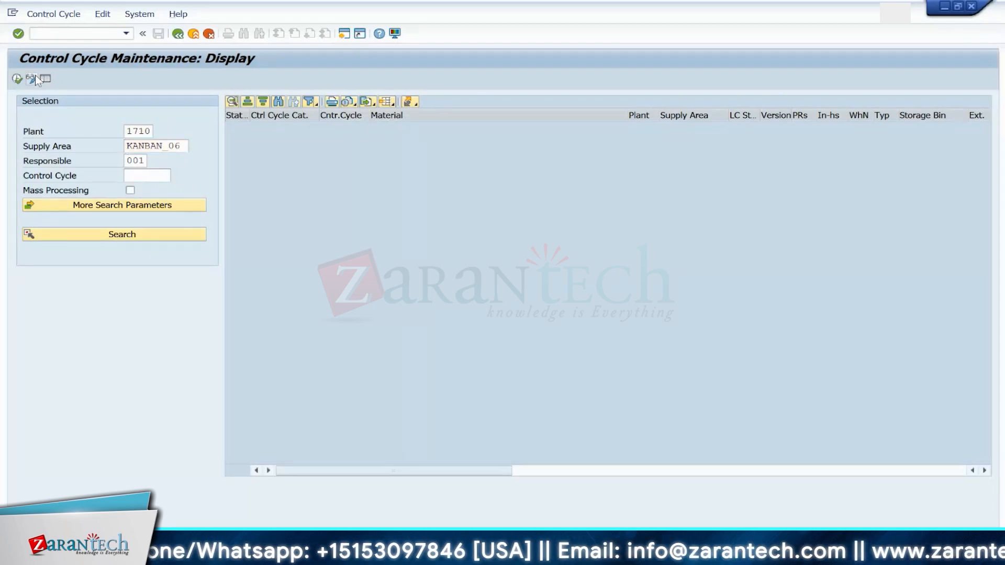
left_click(431, 101)
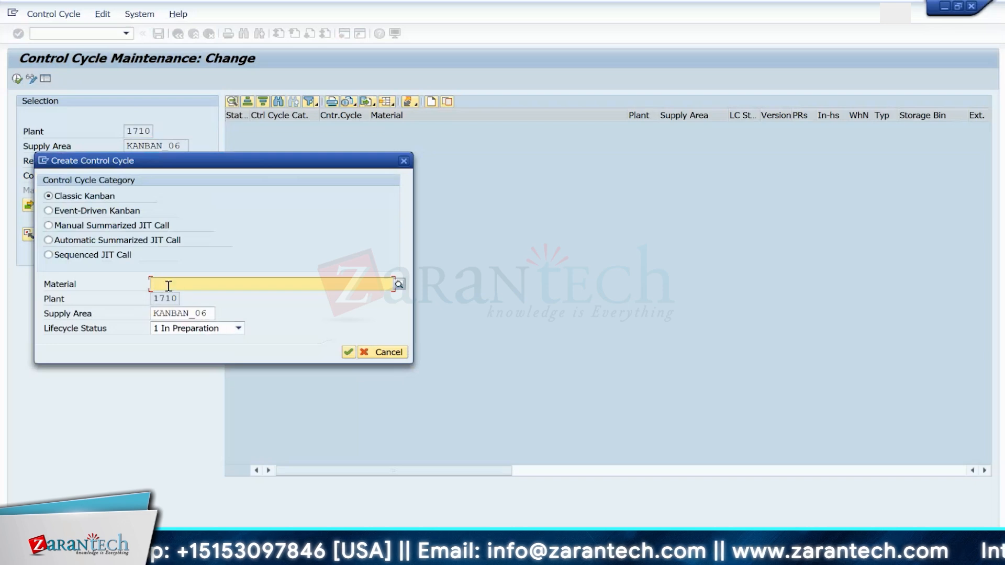
left_click(169, 285)
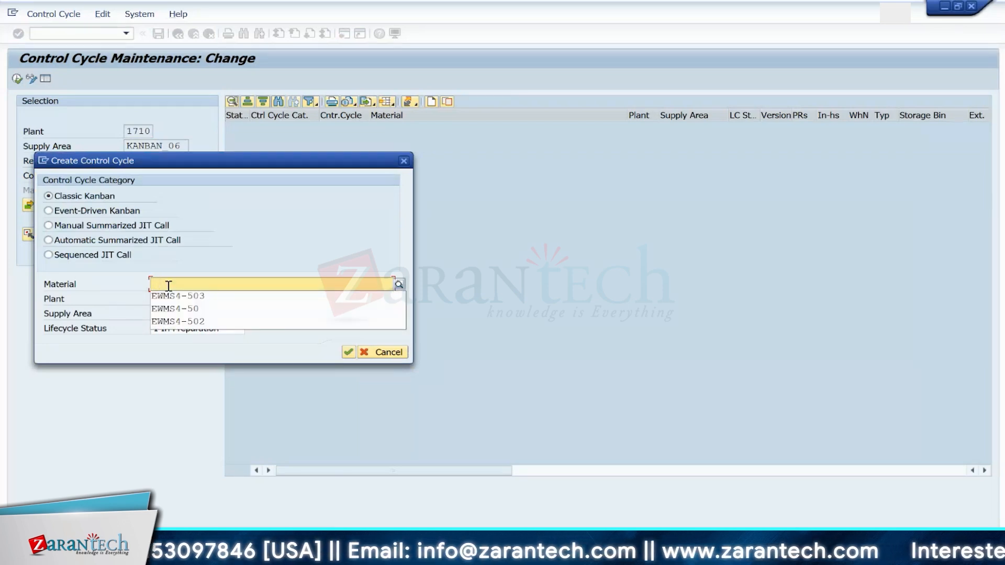
left_click(173, 296)
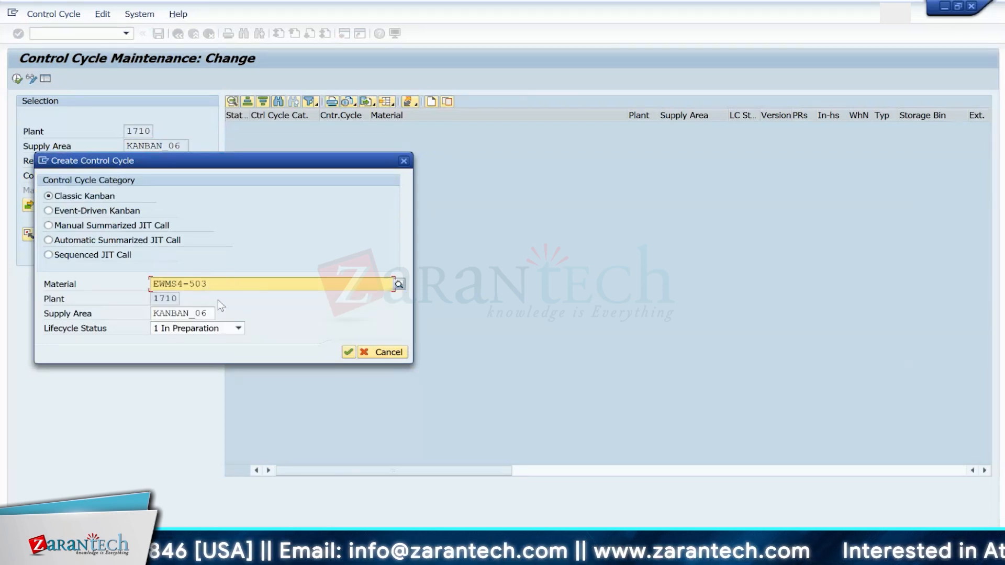
left_click(210, 314)
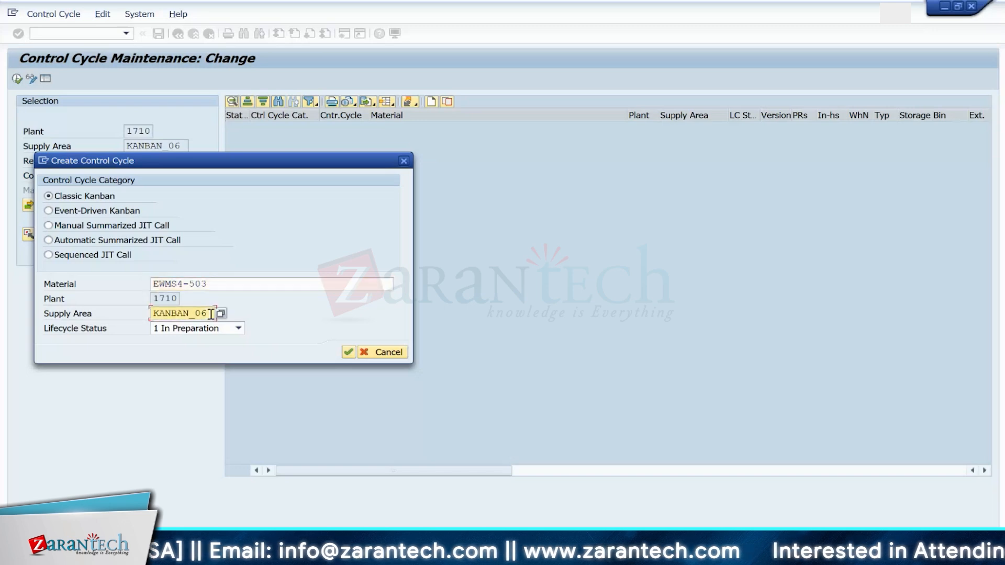
key("BackSpace")
type("7")
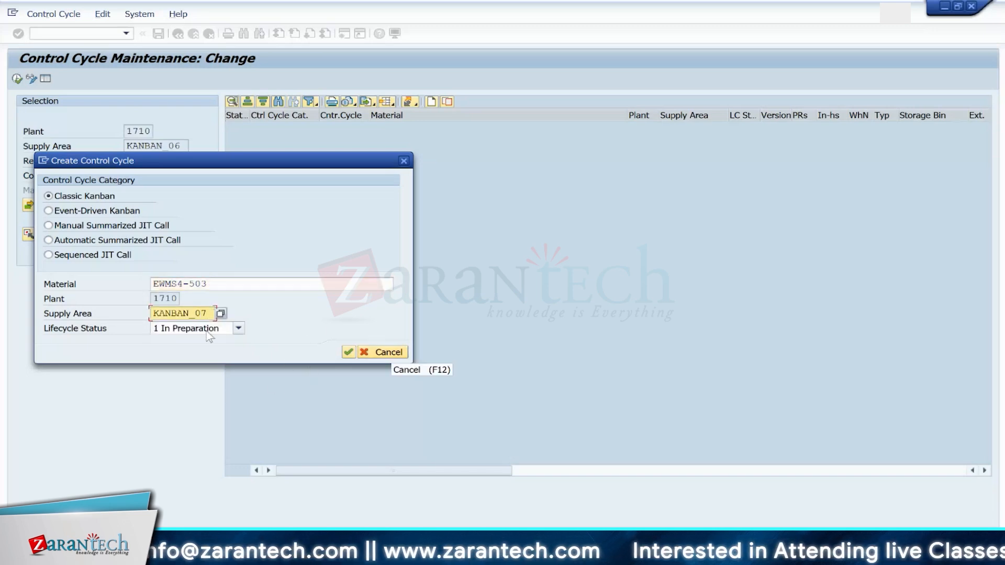
left_click(348, 351)
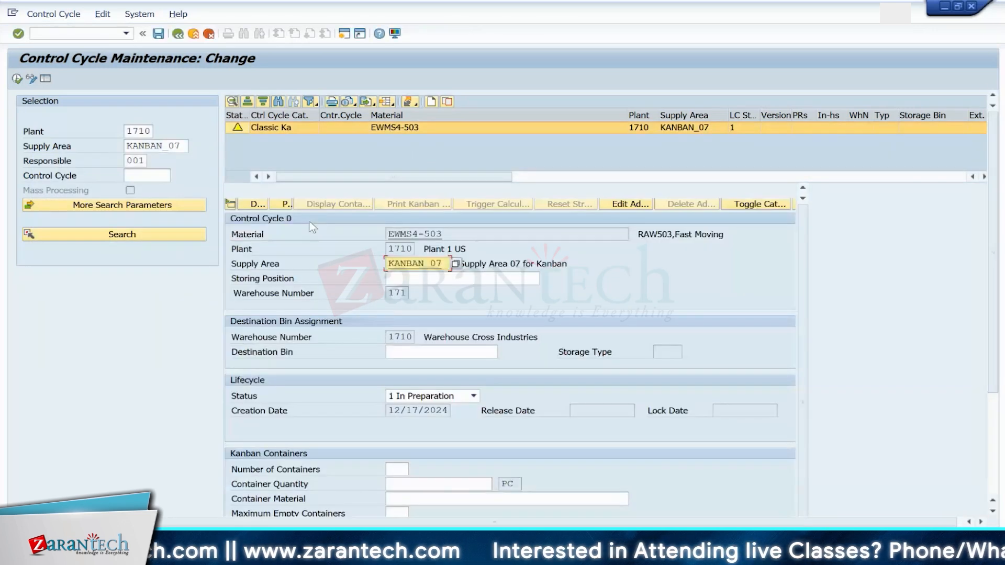
Step: Open transaction /SCWM/PSA_REPLICATE in a new session
left_click(82, 32)
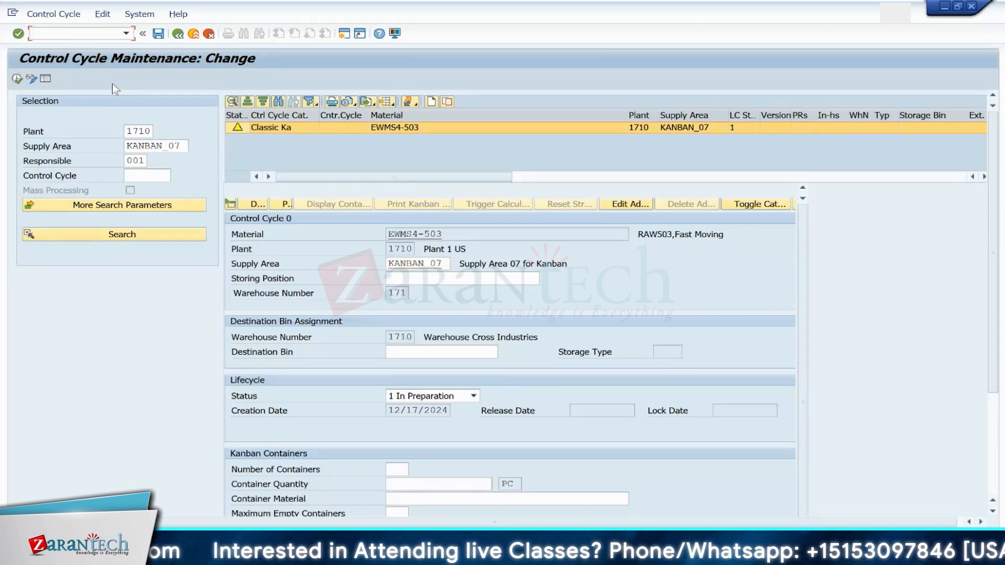
type("/o/scwm/")
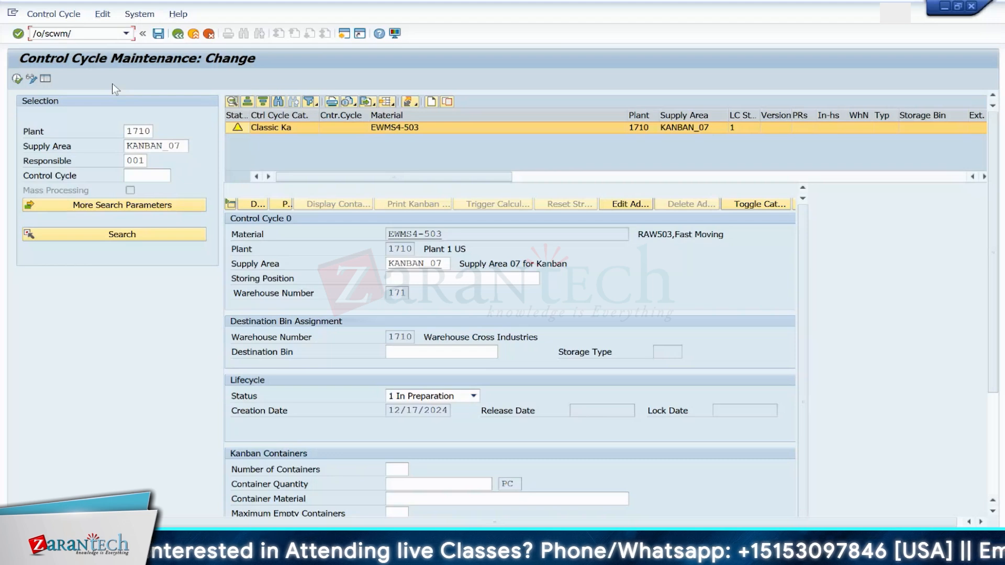
type("psa")
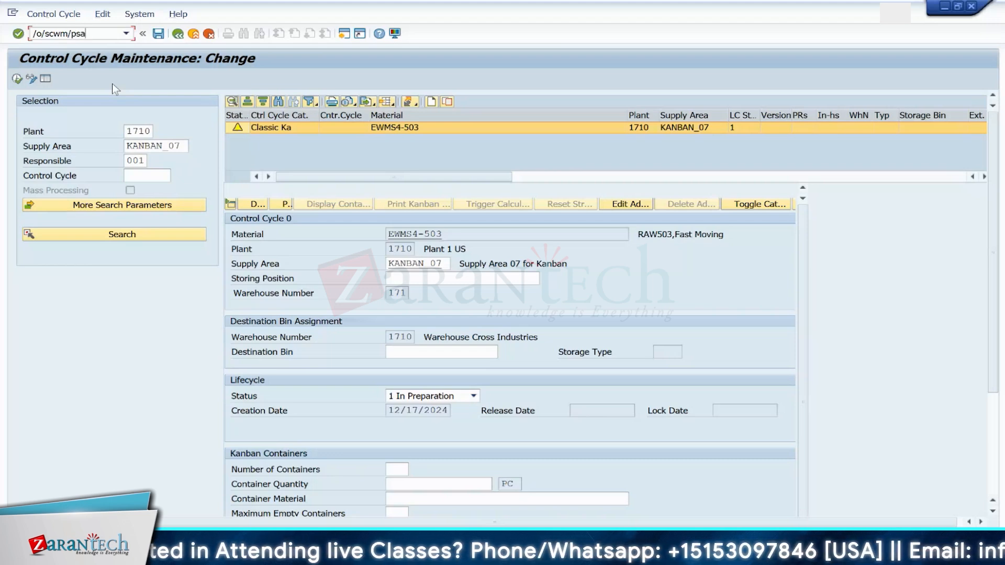
type("-replic")
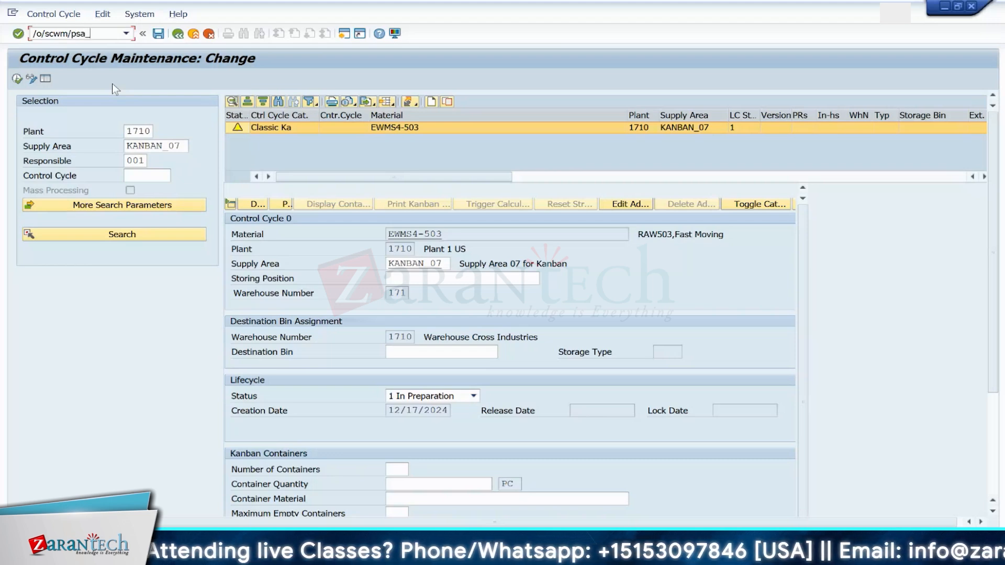
type("at")
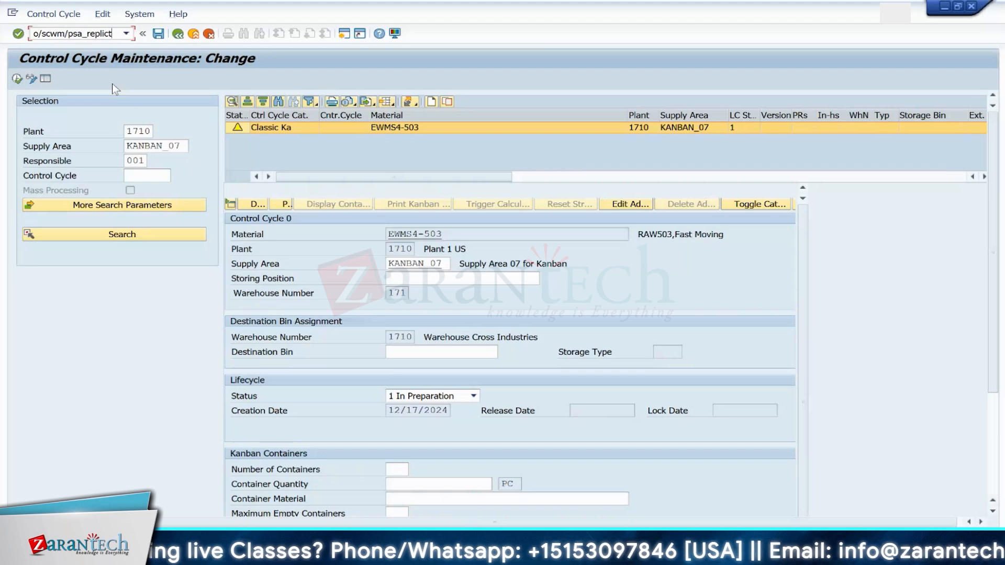
key("Return")
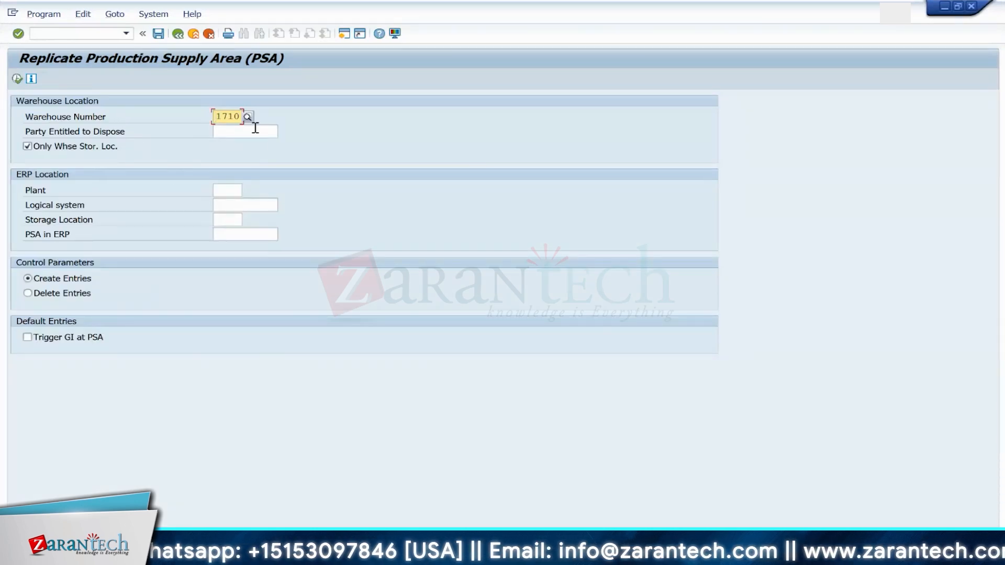
Step: Run the production supply area replication for warehouse 1710, plant 1710 and logical system S4HCLNT100
left_click(226, 189)
type("1710")
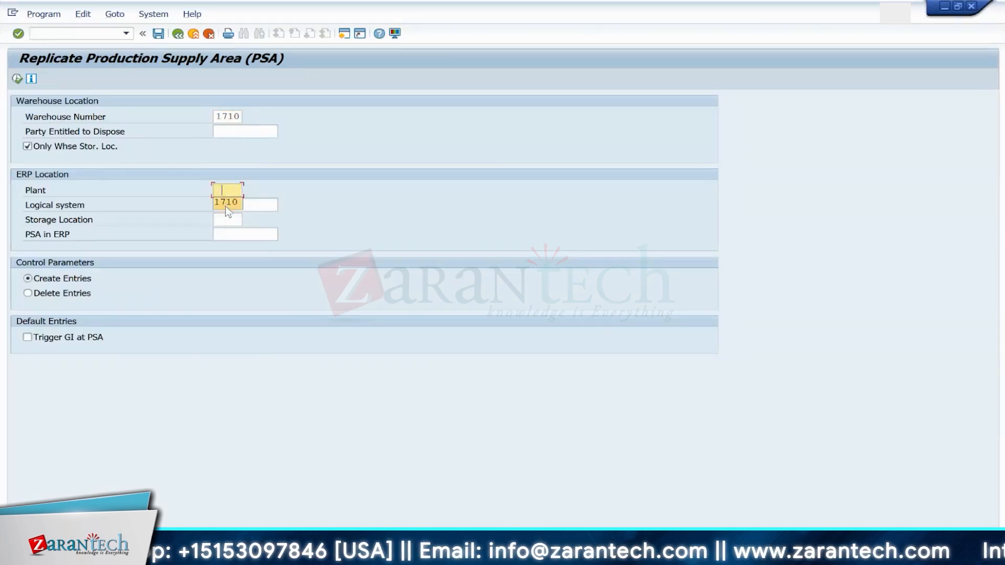
left_click(225, 206)
type("S4HCLNT100")
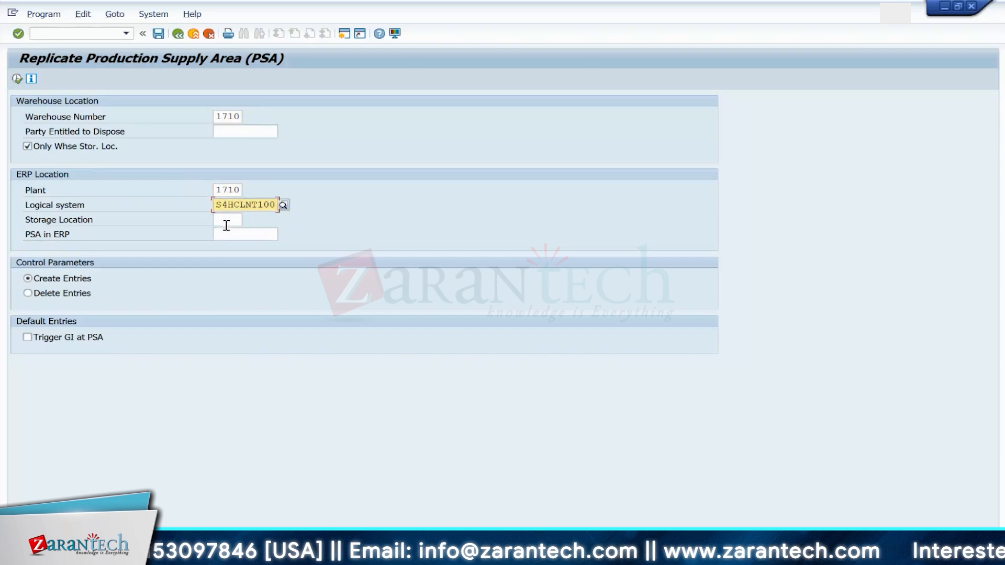
left_click(227, 234)
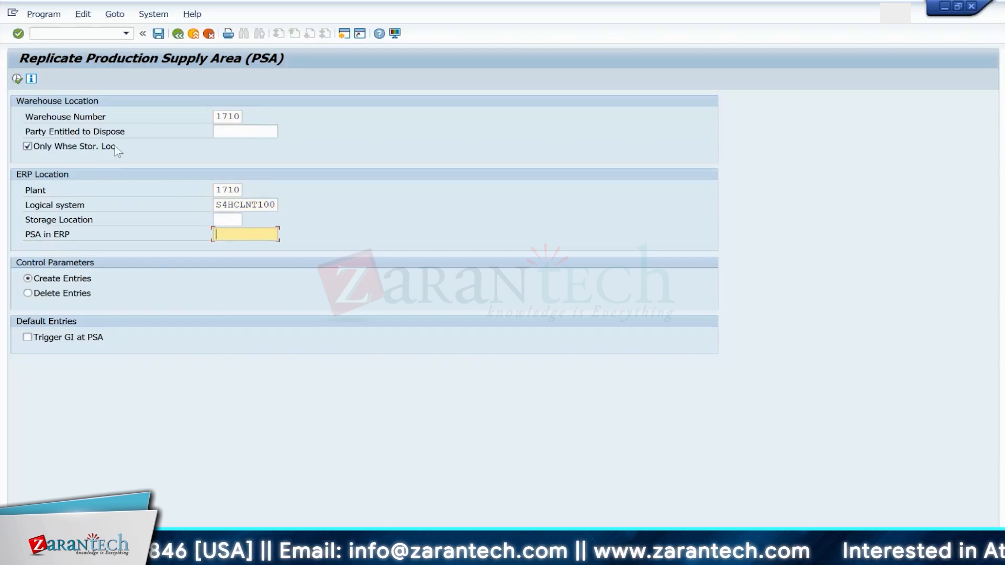
left_click(18, 80)
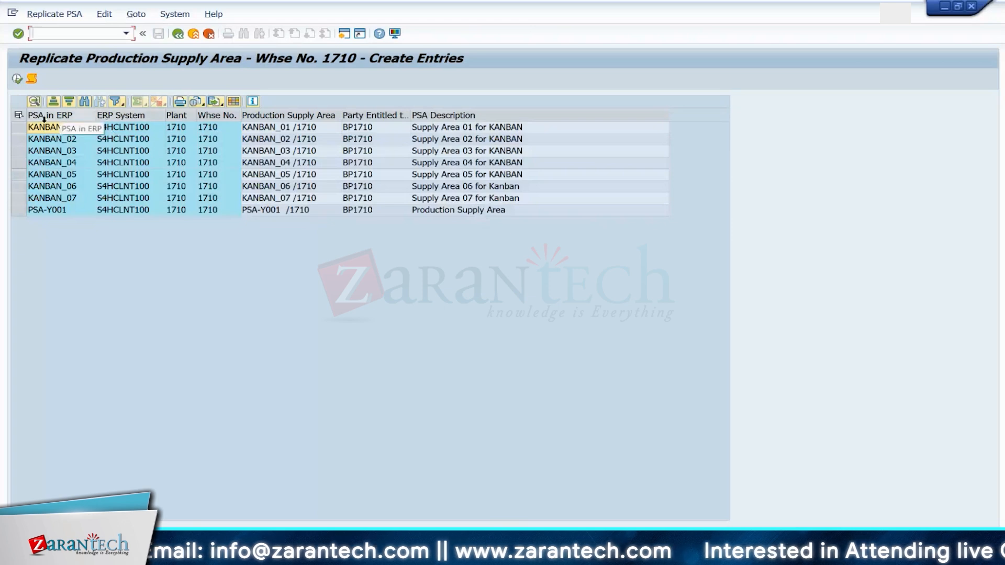
Step: Select the KANBAN_07 supply area and replicate it into the warehouse
left_click(18, 198)
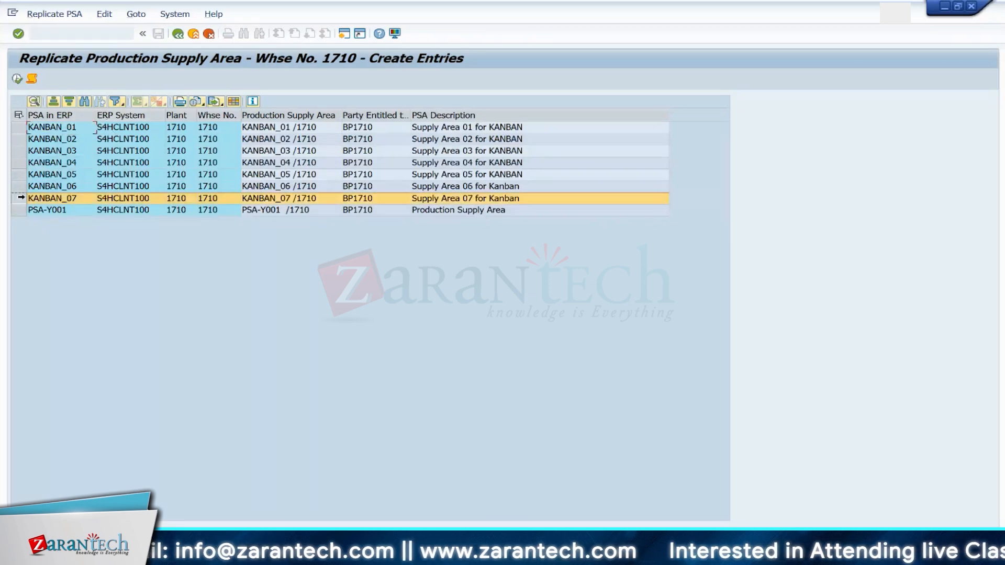
left_click(18, 78)
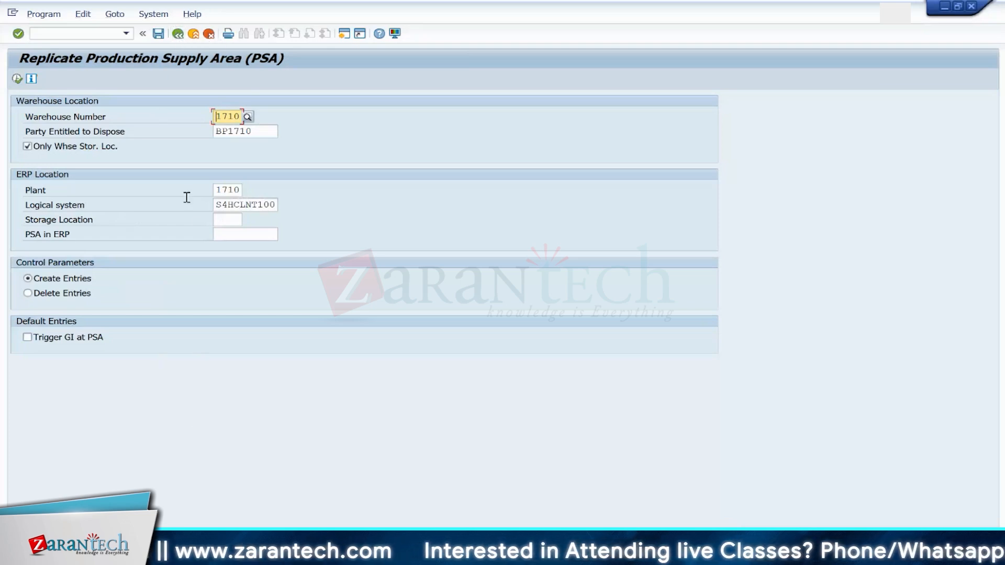
left_click(101, 35)
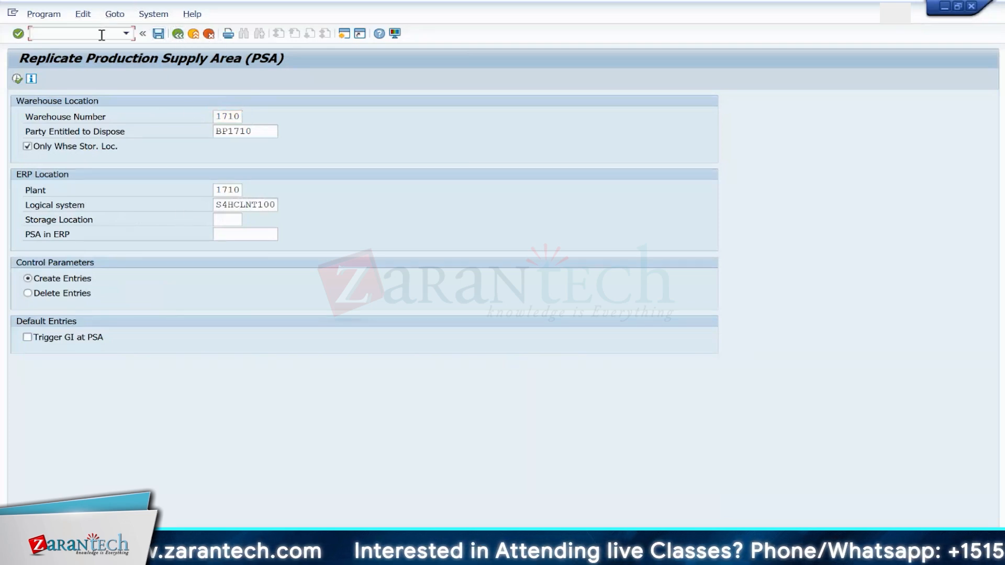
Step: Run transaction SMQ2 to check the inbound qRFC queues for all queue names
type("/nsmq2")
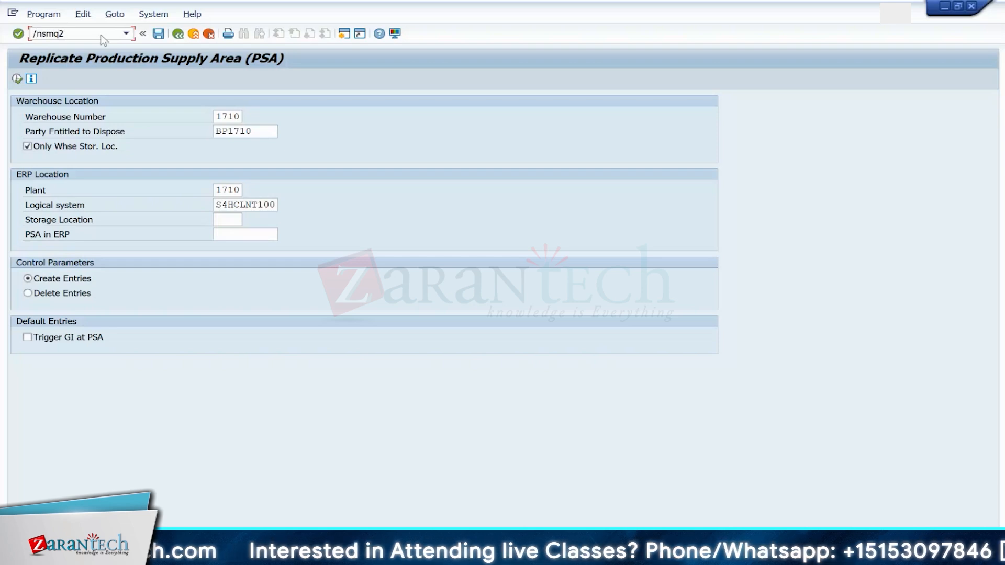
key("Return")
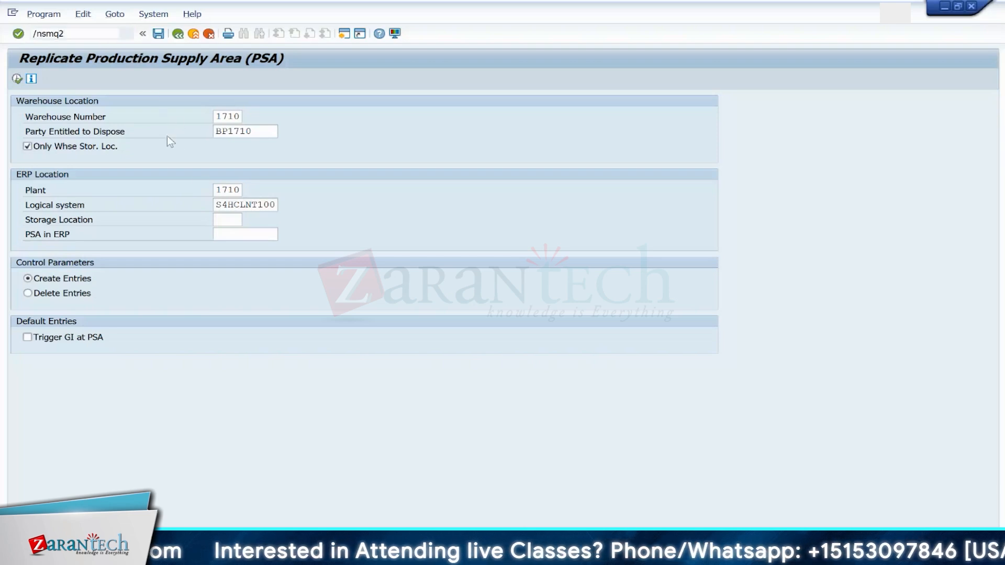
left_click(17, 79)
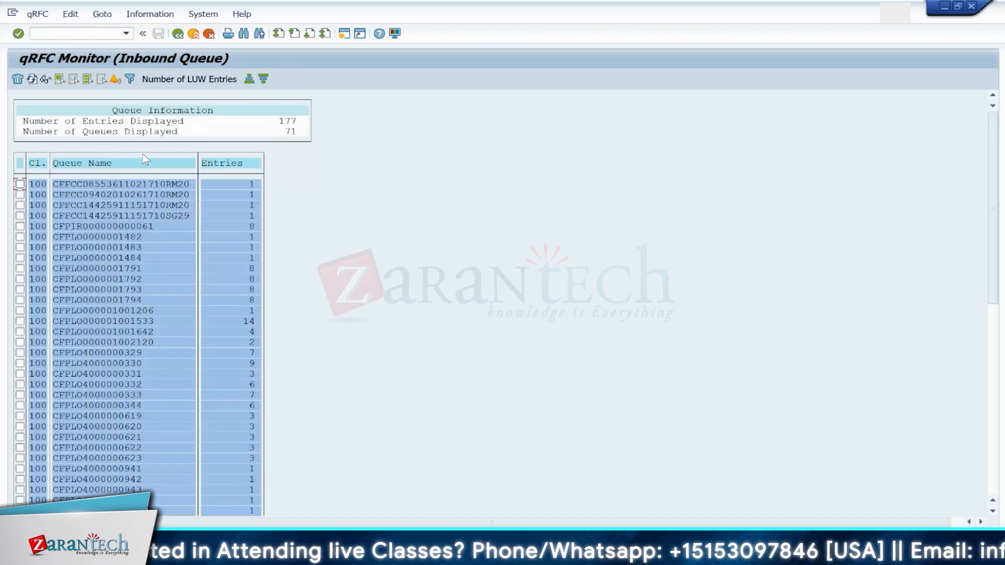
Step: Open /SCWM/PSA and review the details of supply area KANBAN_07 in warehouse 1710
left_click(97, 35)
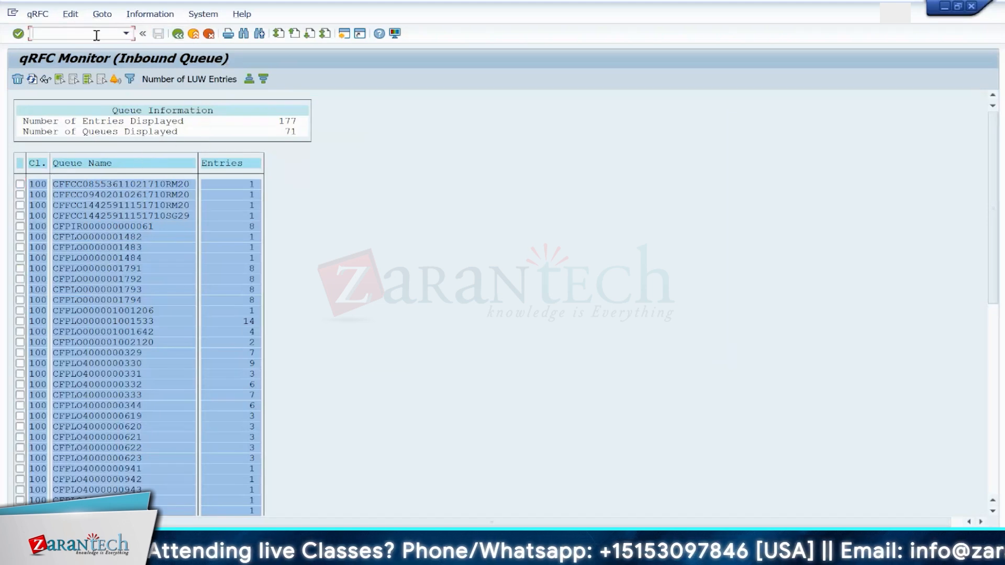
type("/n/scwm/")
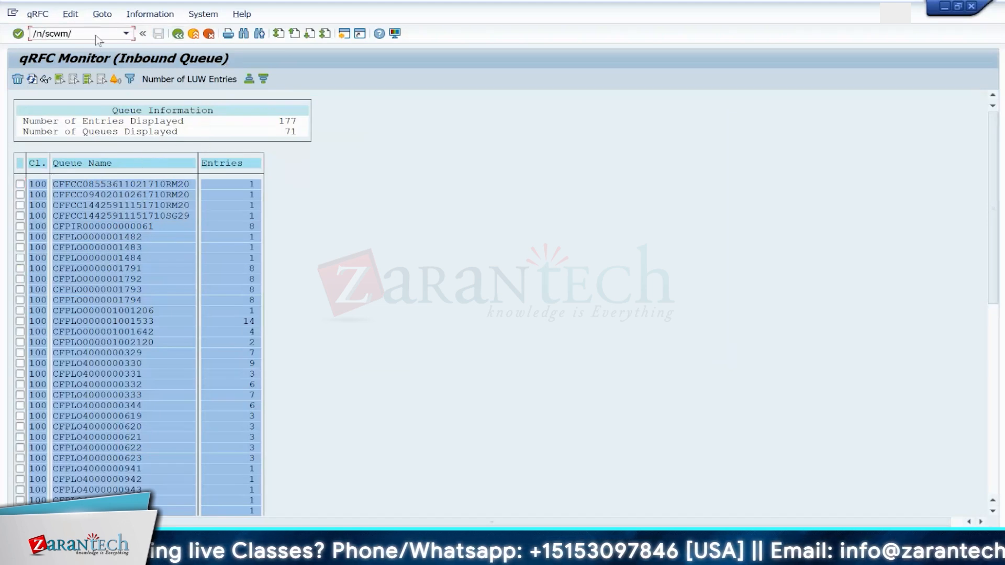
type("psa")
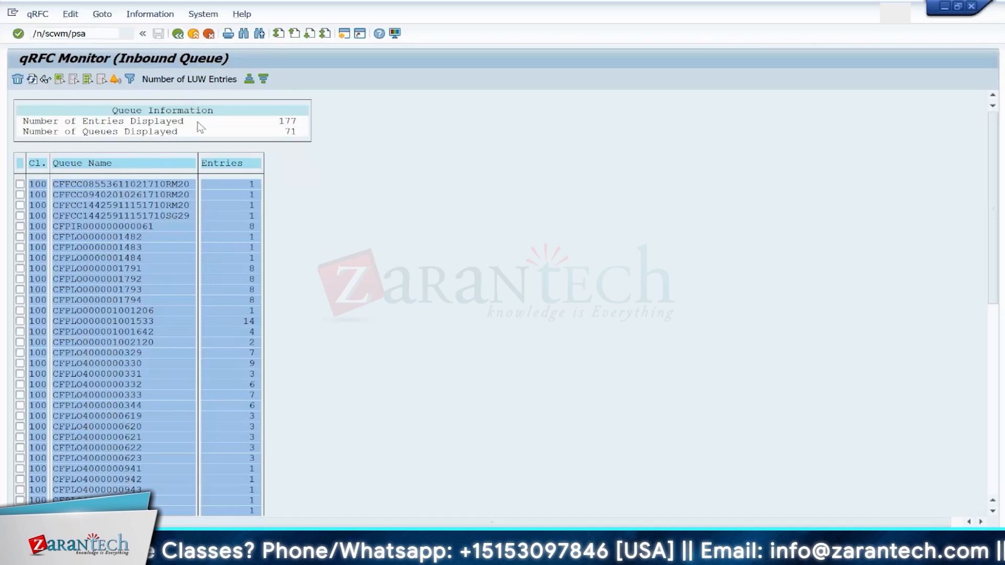
key("Return")
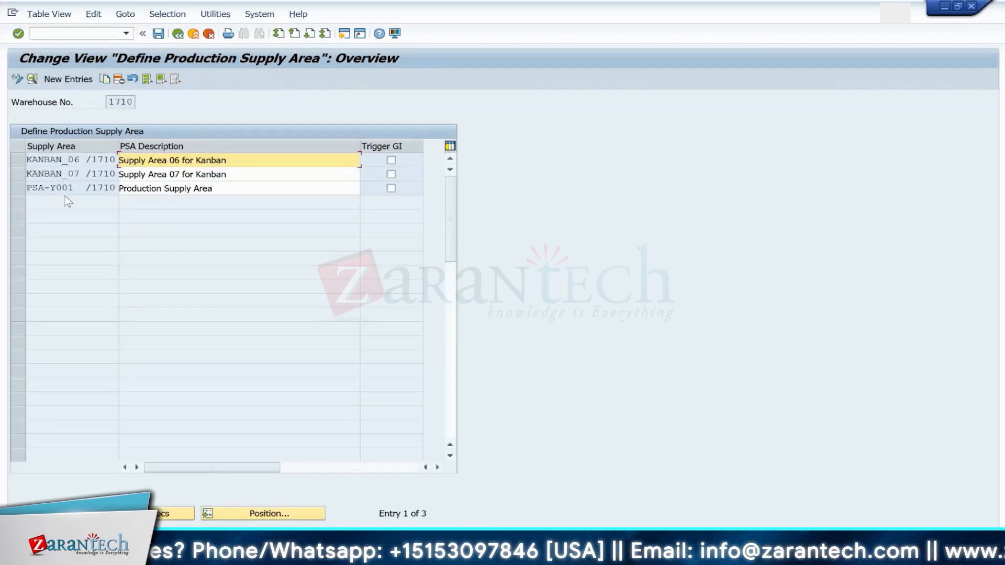
left_click(167, 175)
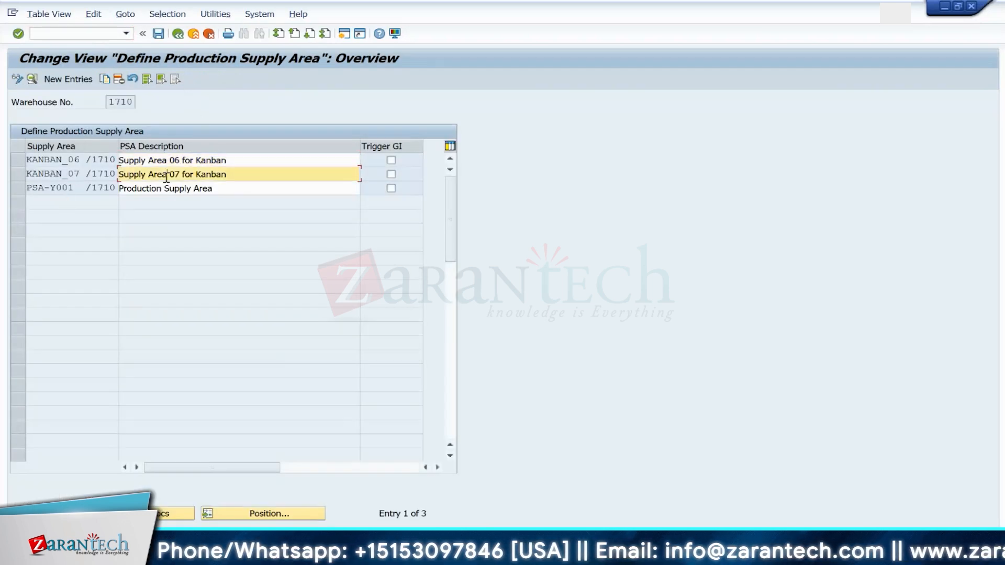
double_click(88, 177)
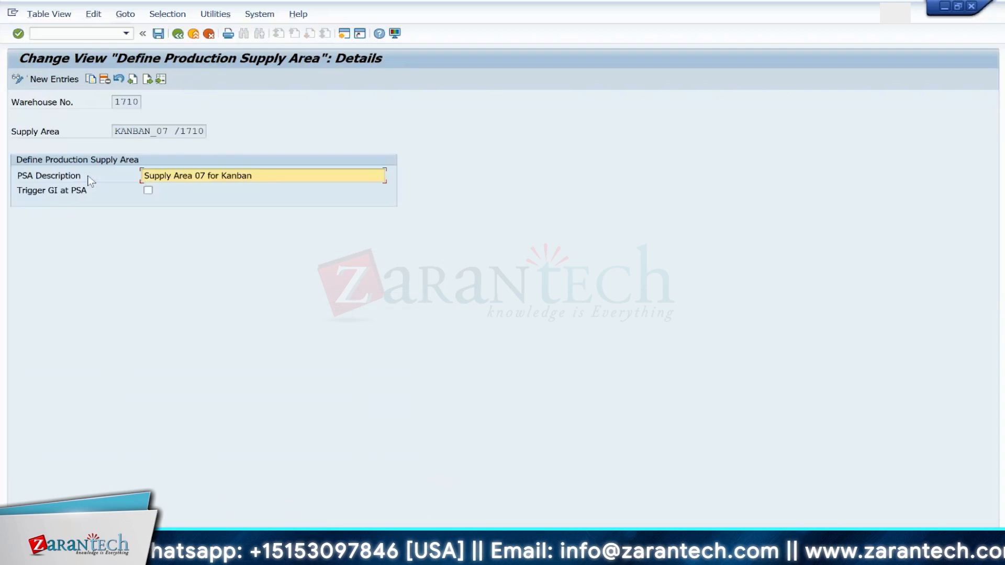
key("F3")
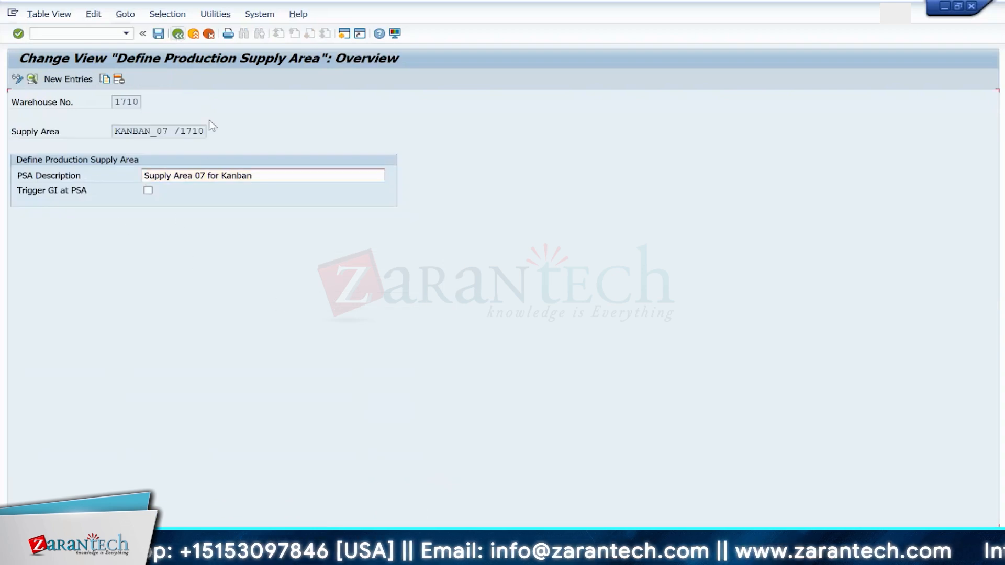
Step: Display storage bin 061.PSA.001.1 of warehouse 1710 with transaction /SCWM/LS03
left_click(85, 34)
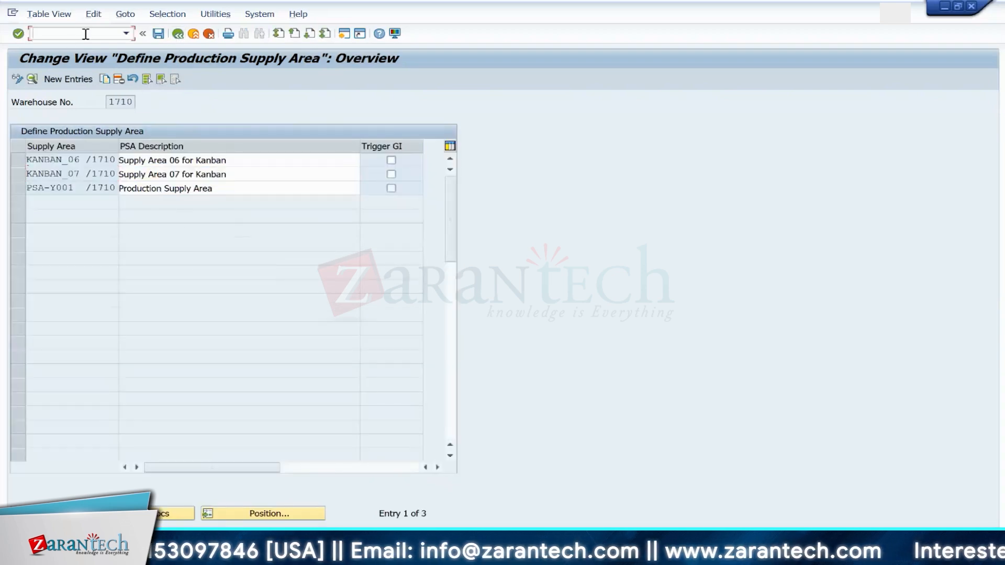
type("/n")
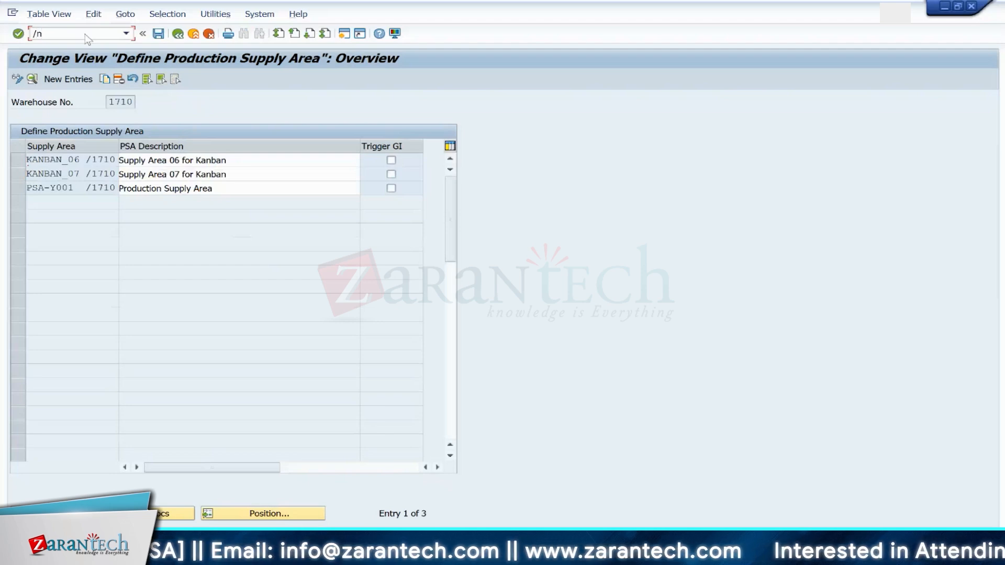
type("/scw")
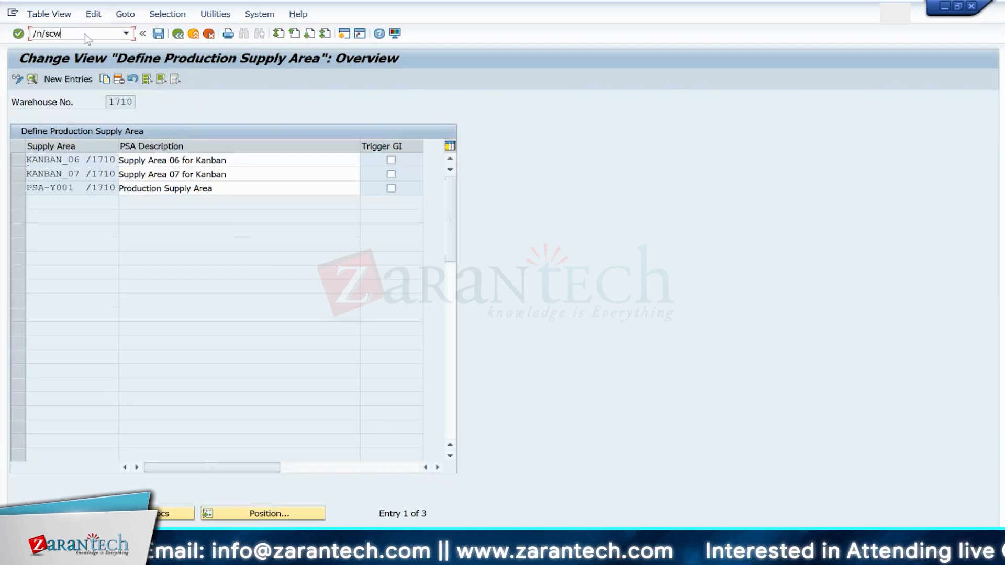
type("m/l")
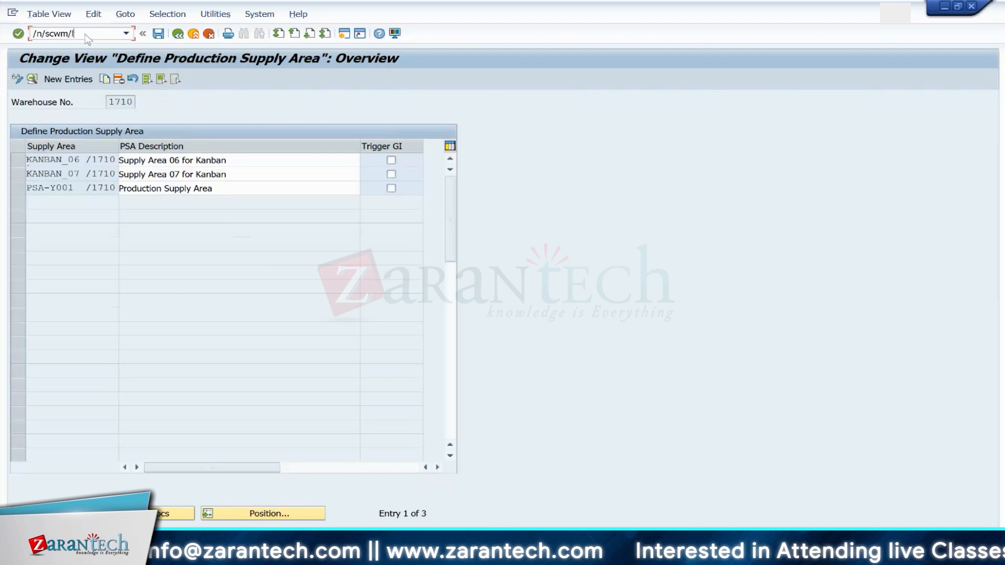
type("s03")
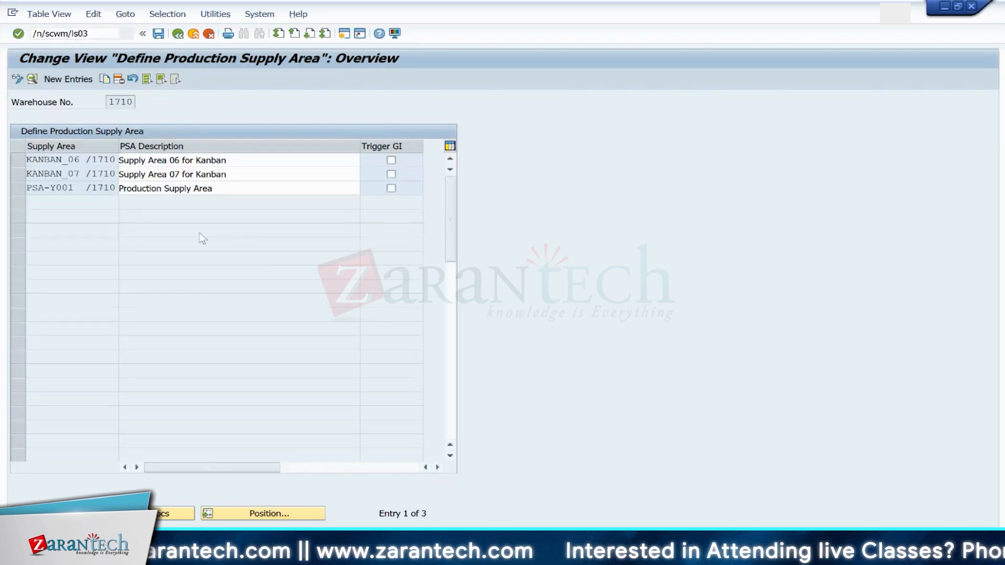
key("Return")
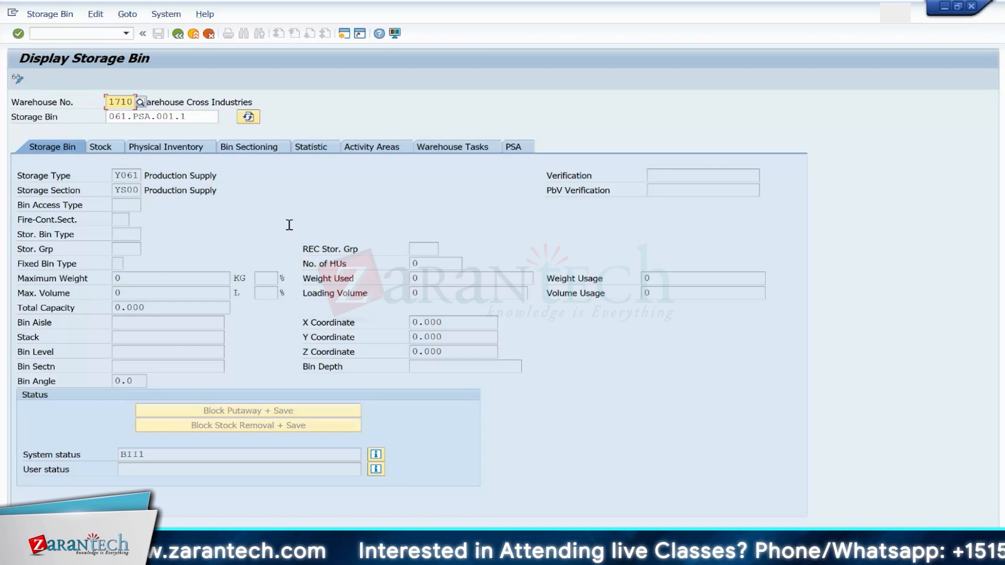
left_click(193, 118)
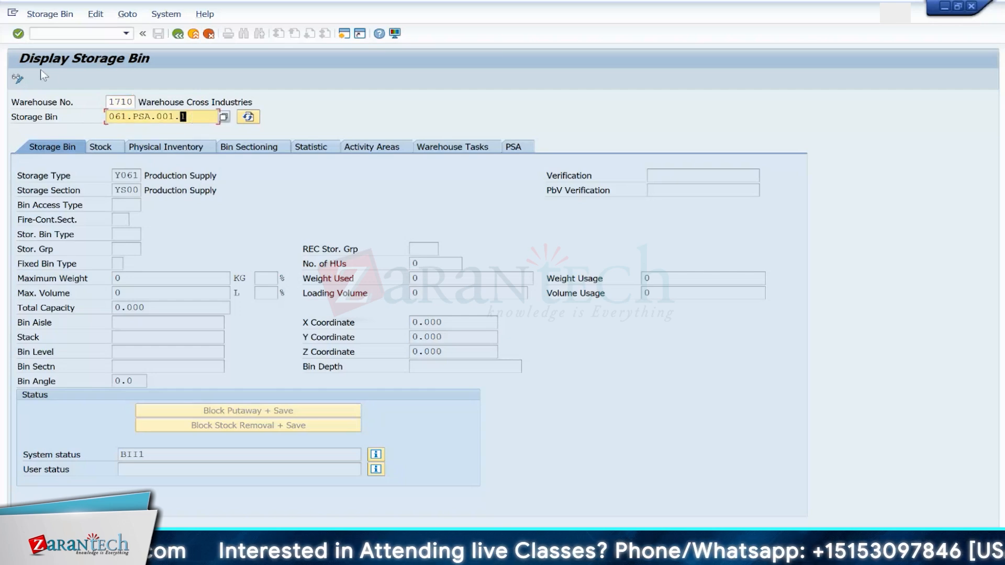
left_click(512, 148)
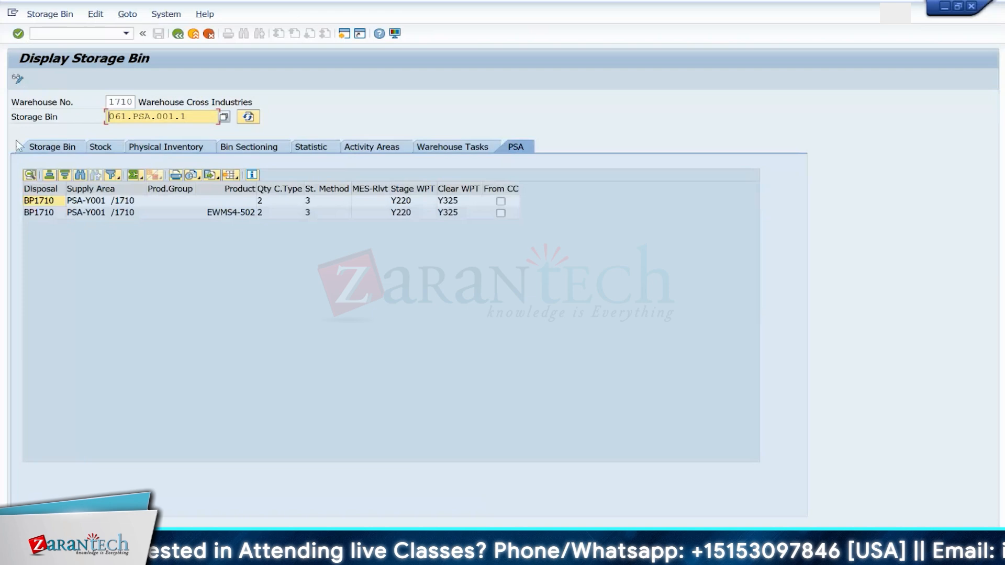
left_click(52, 148)
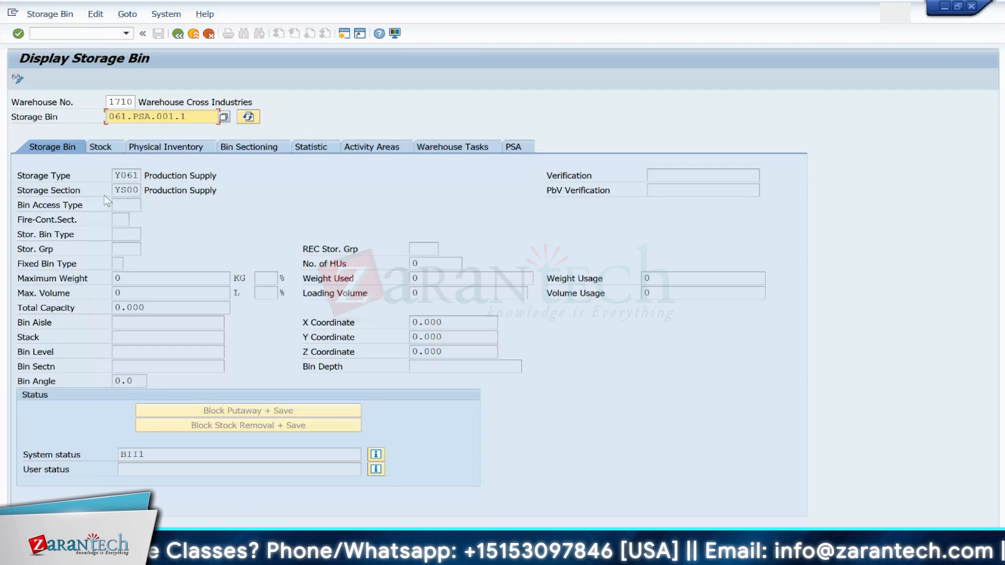
Step: Start /SCWM/LS01 in a new session and enter storage bin TEST-KANBAN01 for warehouse 1710
left_click(70, 35)
type("/o/cwm")
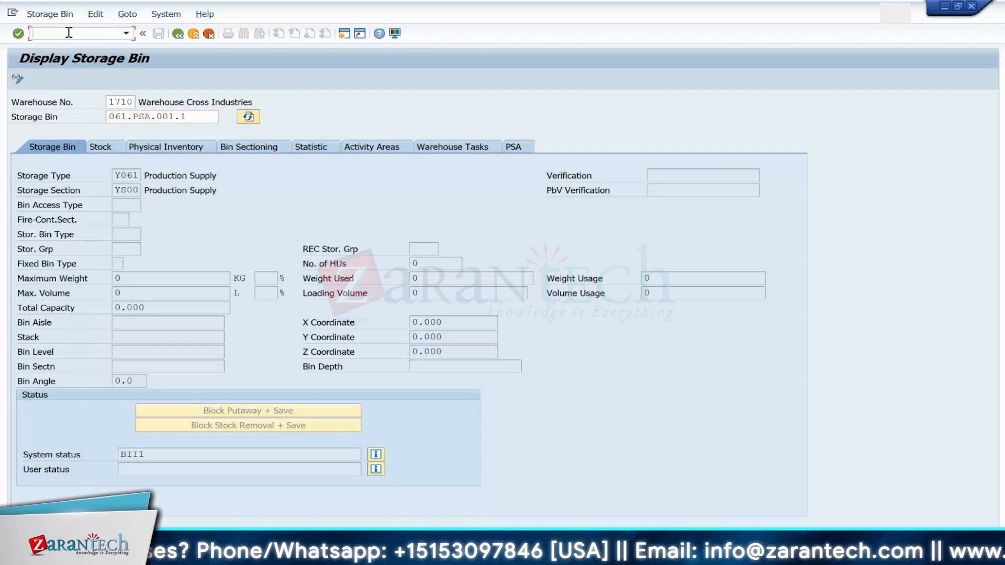
type("/ls01")
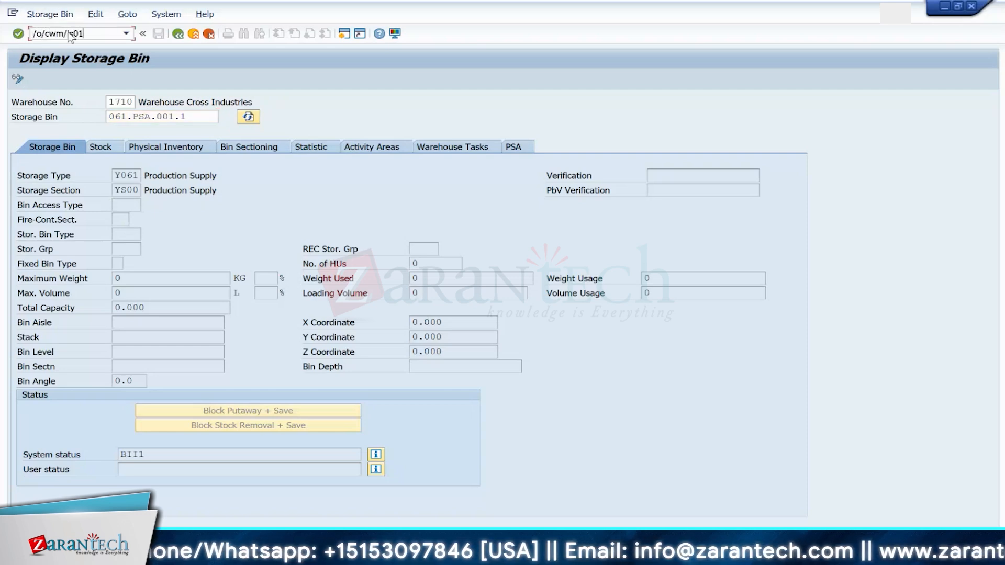
key("Return")
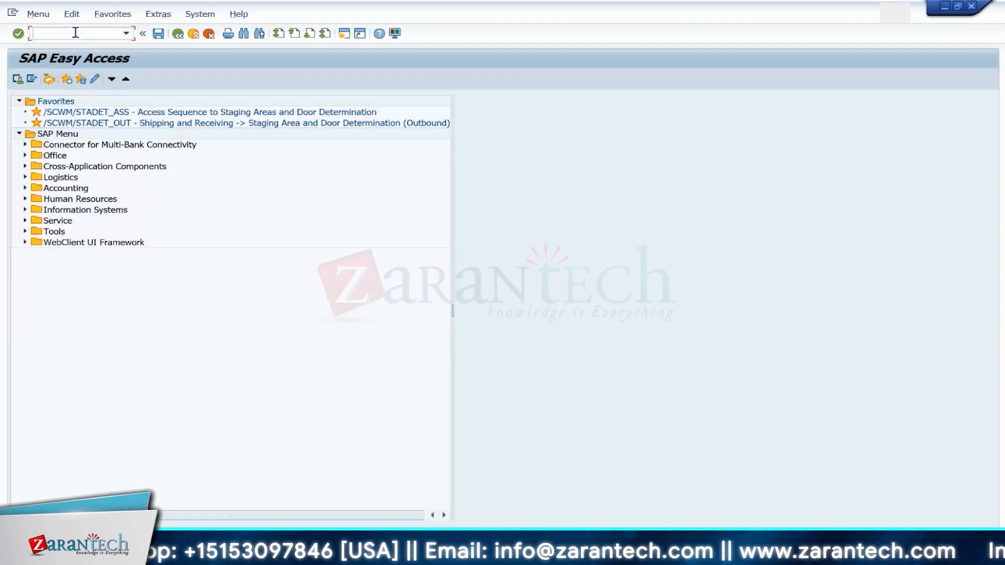
type("/n/scwm")
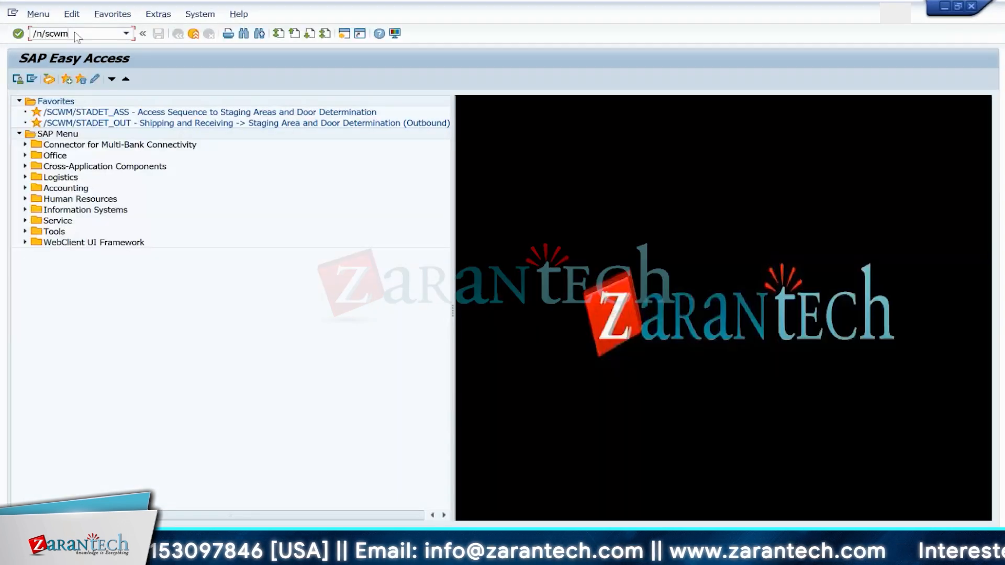
type("/ls01")
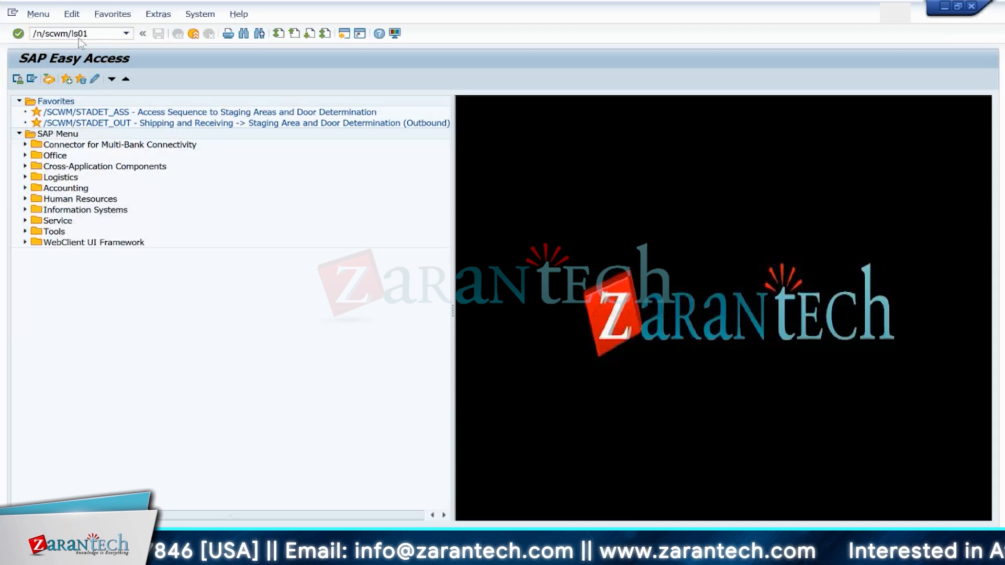
key("Return")
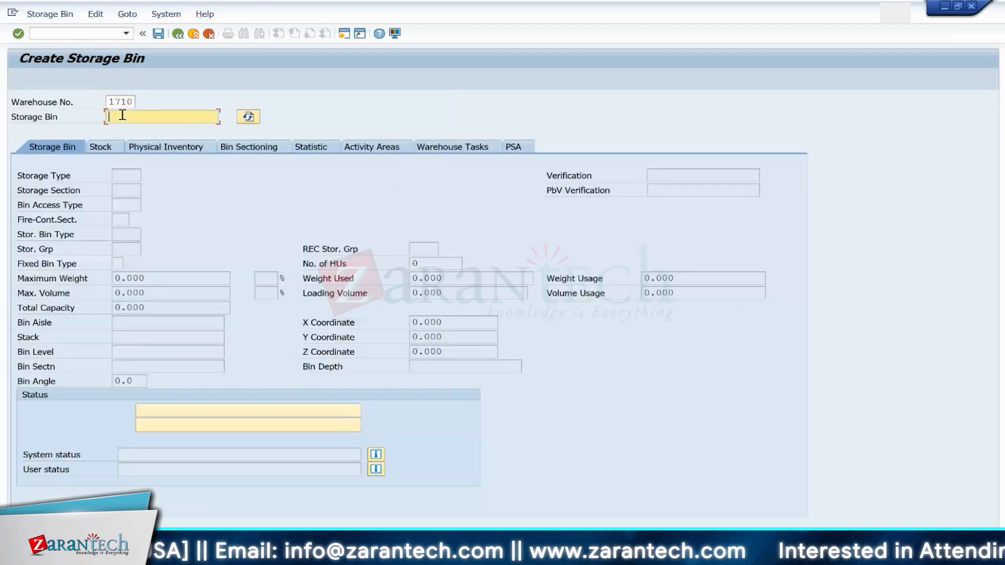
type("test")
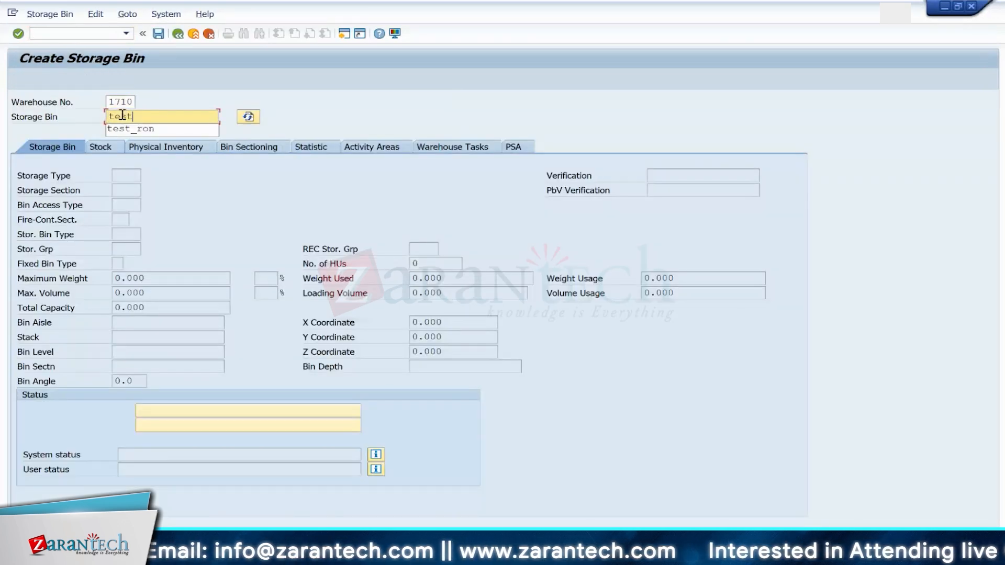
type("-kanban01")
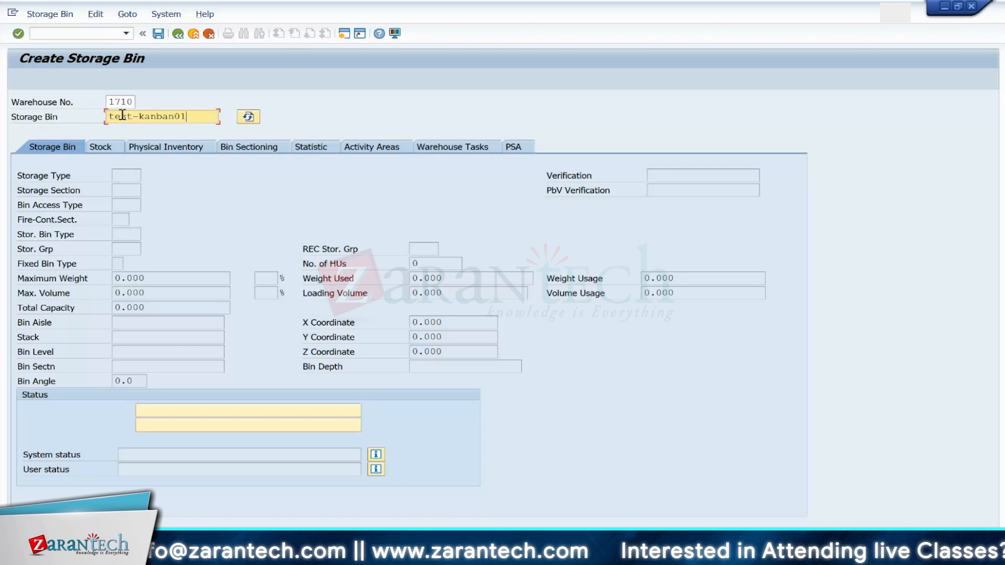
key("Return")
Step: Assign storage type Y061 and storage section YS00 to bin TEST-KANBAN01 and confirm
left_click(129, 173)
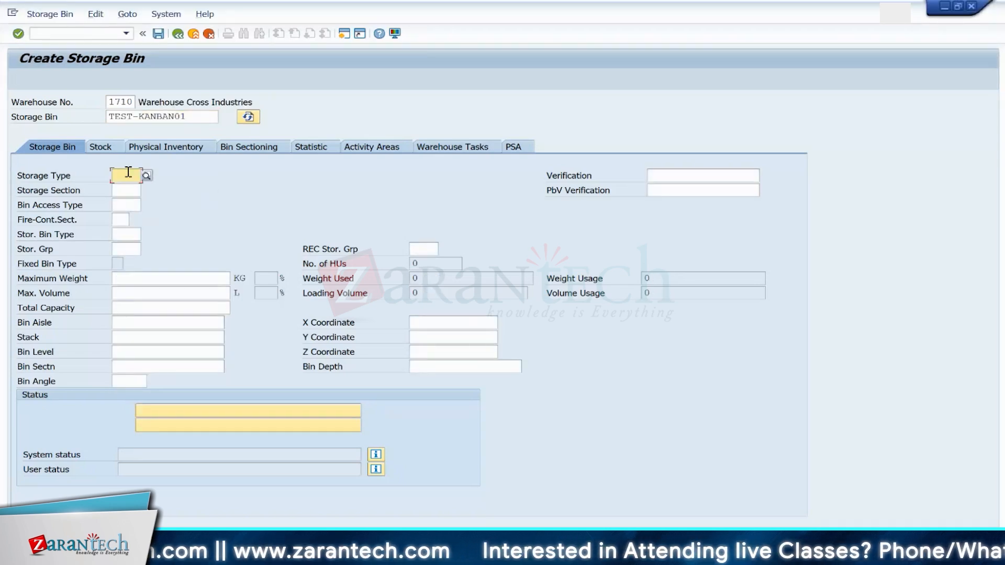
type("Y0")
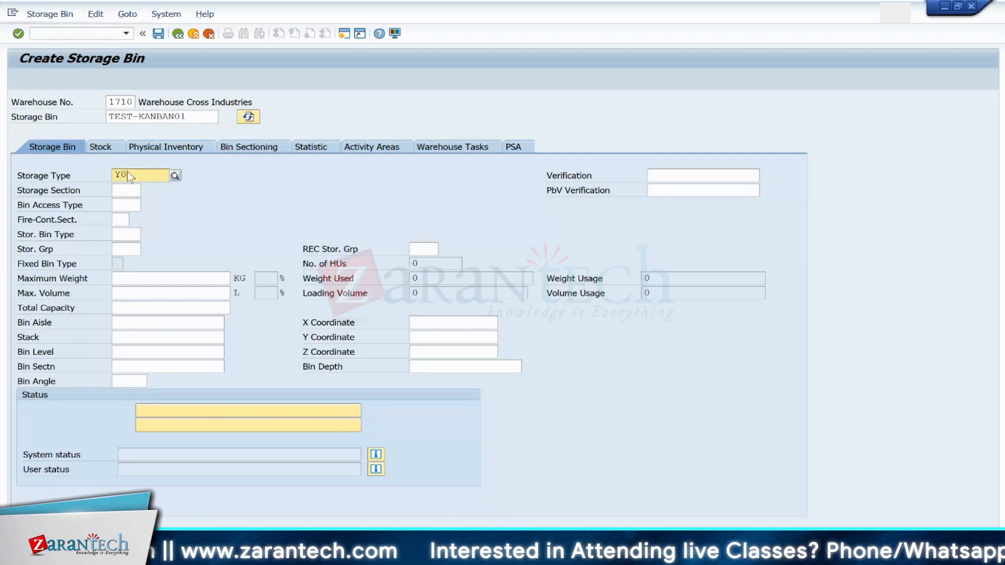
type("62")
key("BackSpace")
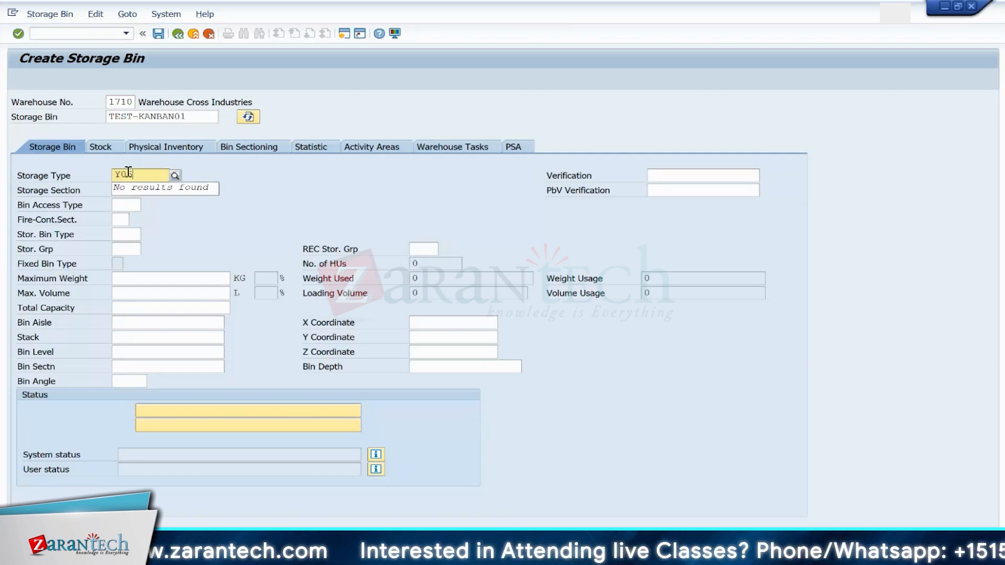
type("1")
key("Tab")
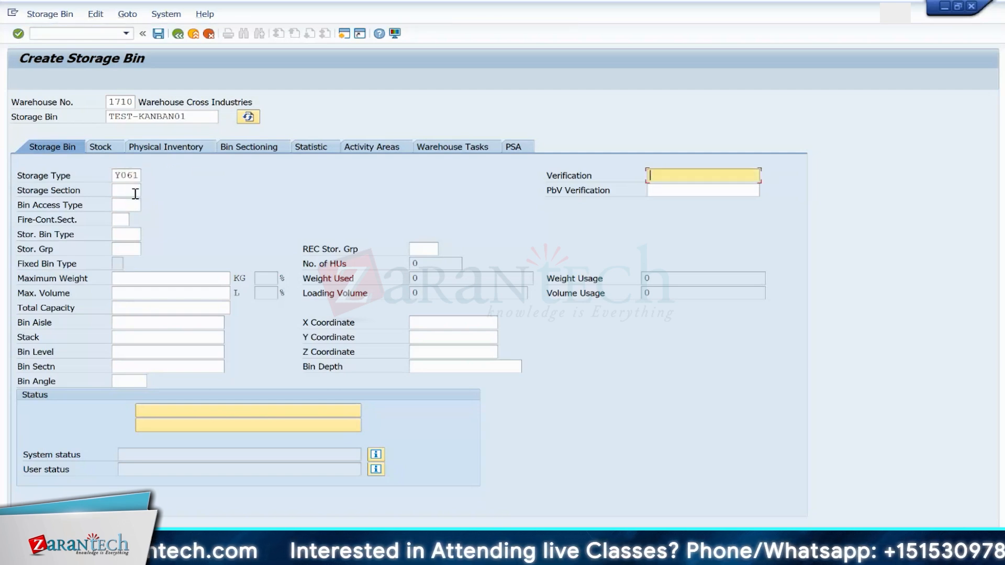
left_click(132, 191)
type("YS00")
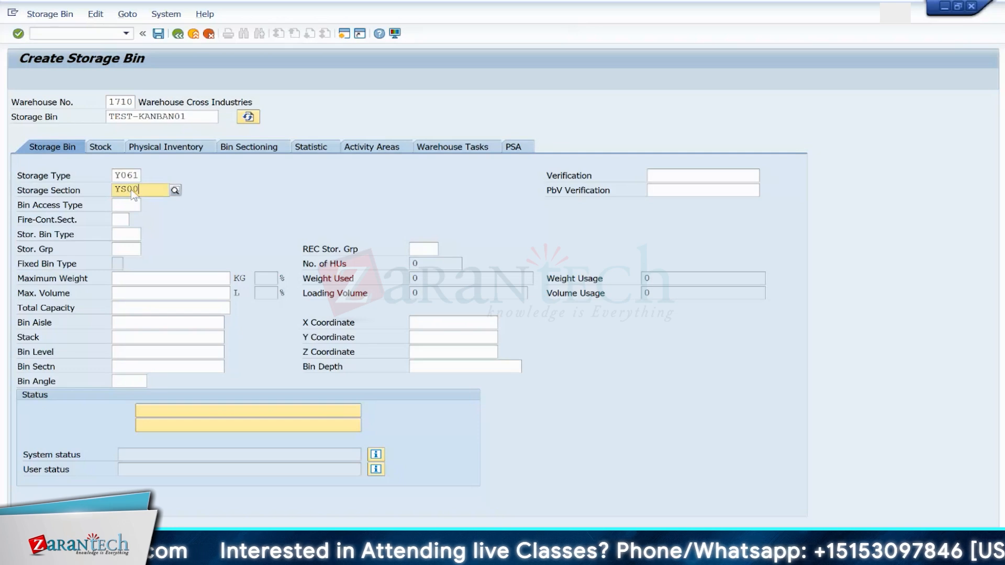
key("Return")
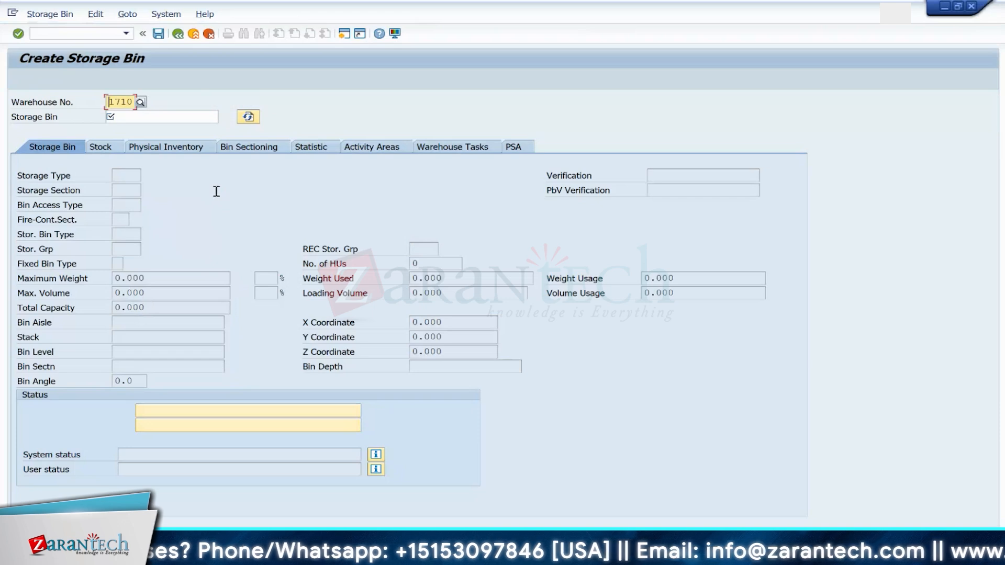
Step: Open /SCWM/PSASTAGE and change the supply area of product EWMS4-503's bin assignment to KANBAN_07
left_click(85, 35)
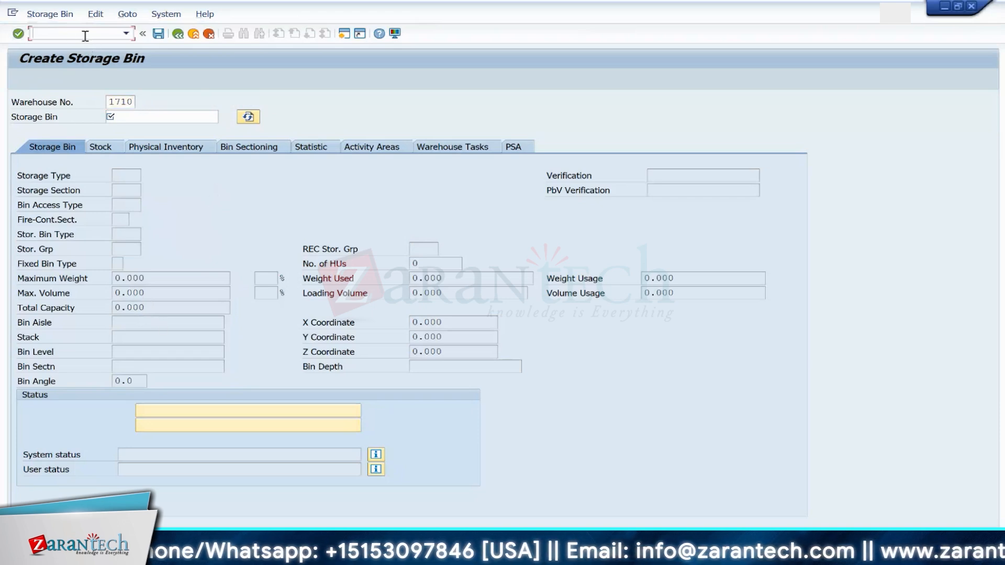
type("/N/SCWM/")
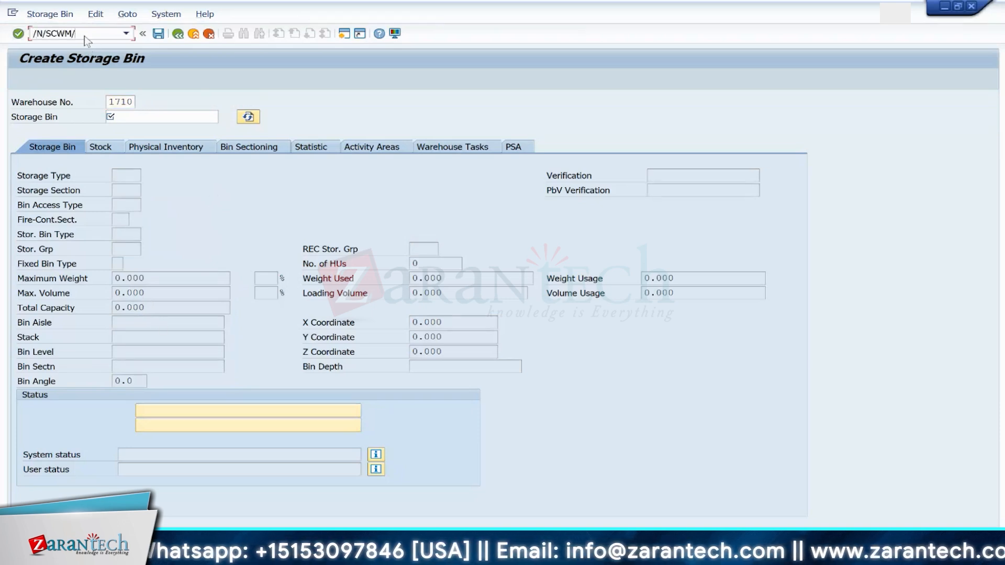
type("PSASTAGE")
key("Return")
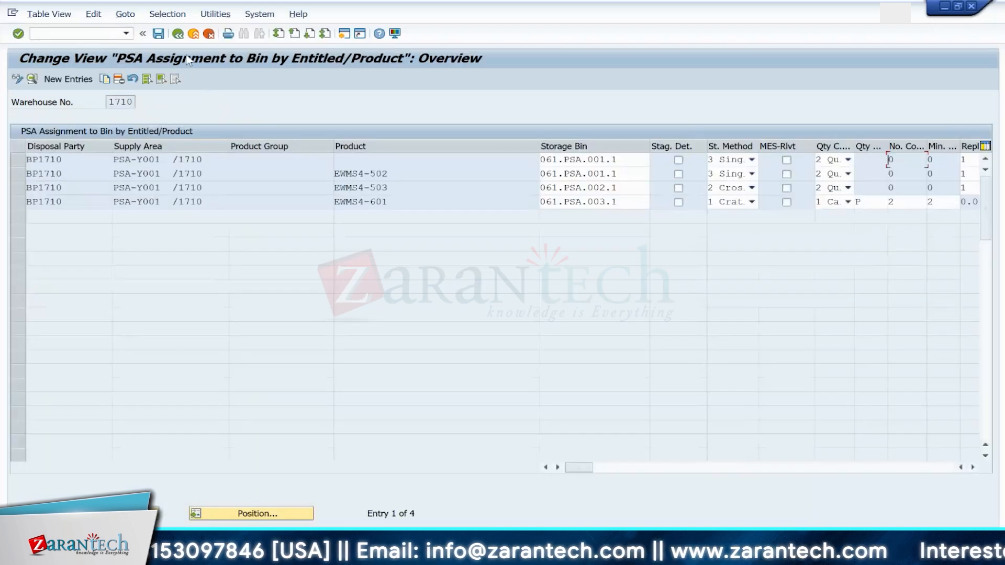
left_click(18, 192)
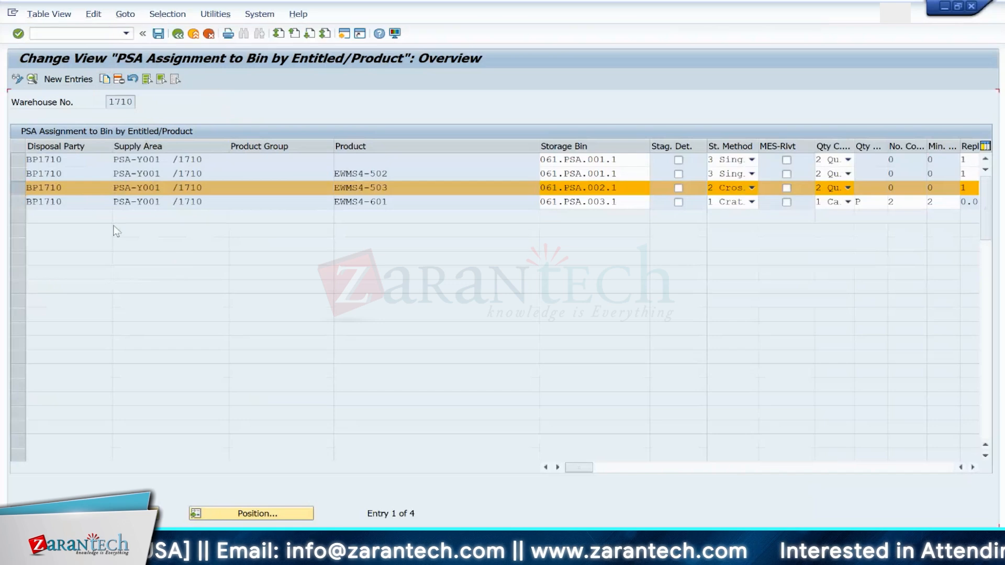
left_click(134, 147)
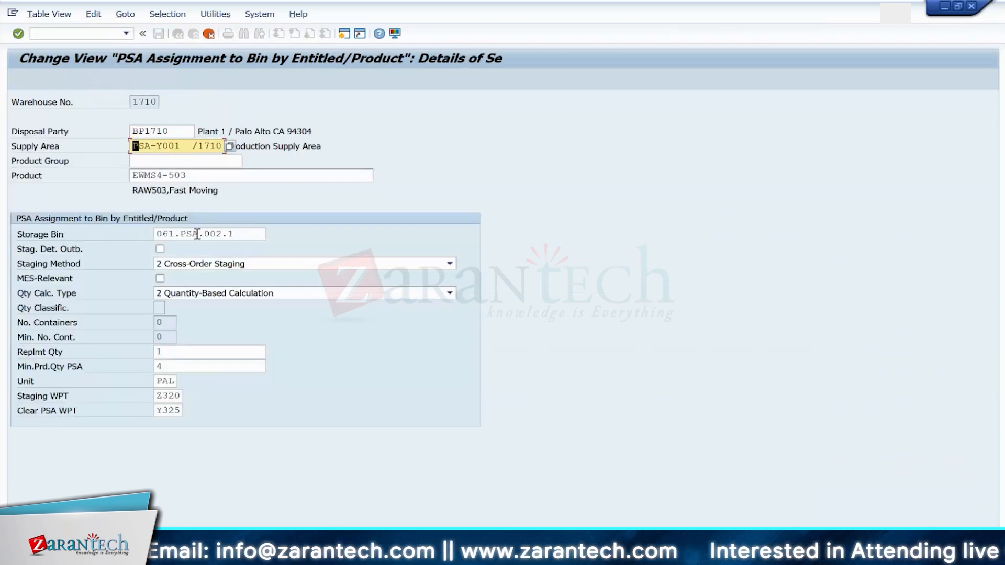
left_click(230, 148)
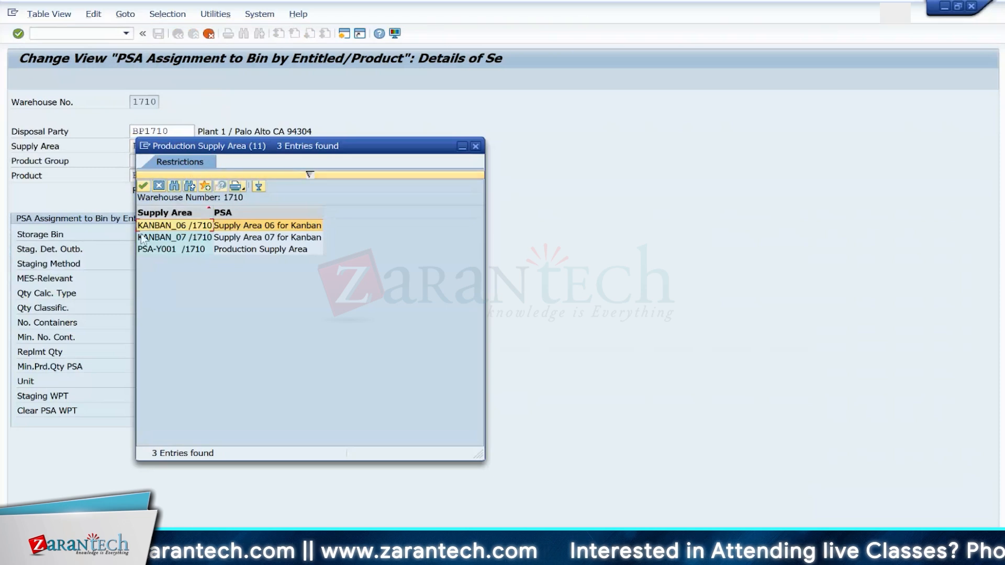
double_click(157, 238)
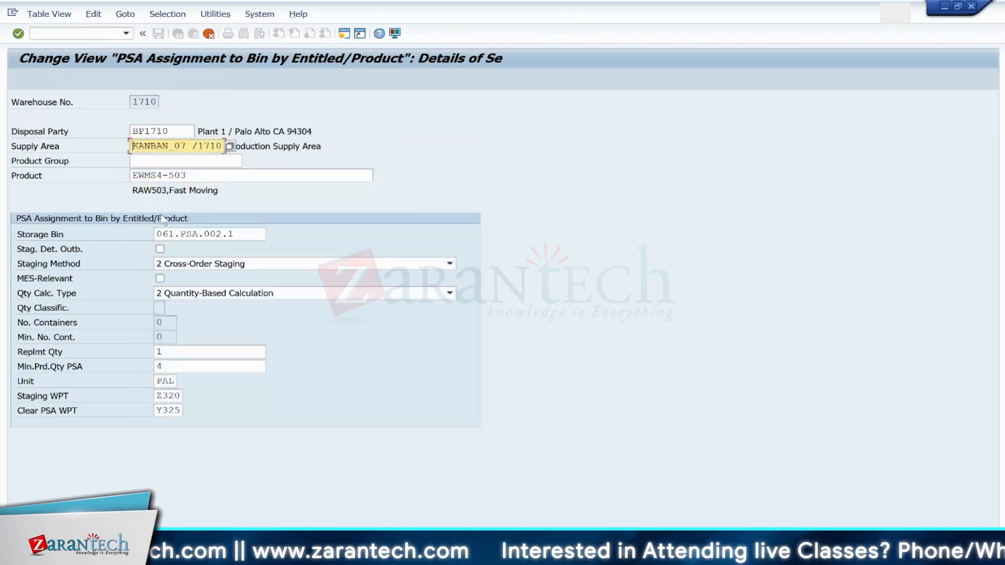
Step: Replace the assignment's storage bin with TEST-KANBAN01, searching bins of storage type Y061, and leave the entry
left_click(247, 235)
key("BackSpace")
key("BackSpace")
key("BackSpace")
key("BackSpace")
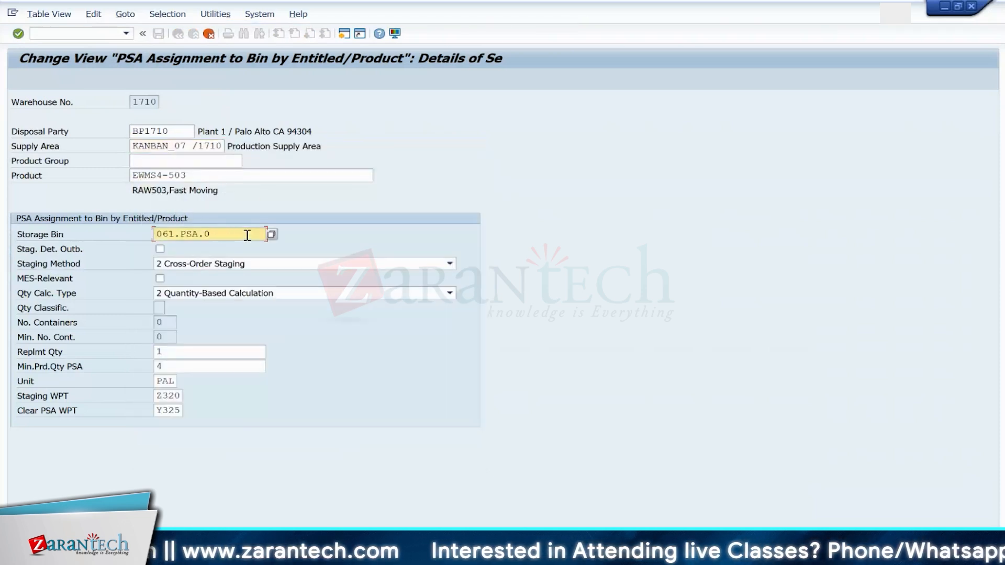
key("BackSpace")
key("BackSpace")
key("BackSpace")
key("BackSpace")
key("BackSpace")
key("BackSpace")
key("BackSpace")
key("BackSpace")
key("BackSpace")
key("Return")
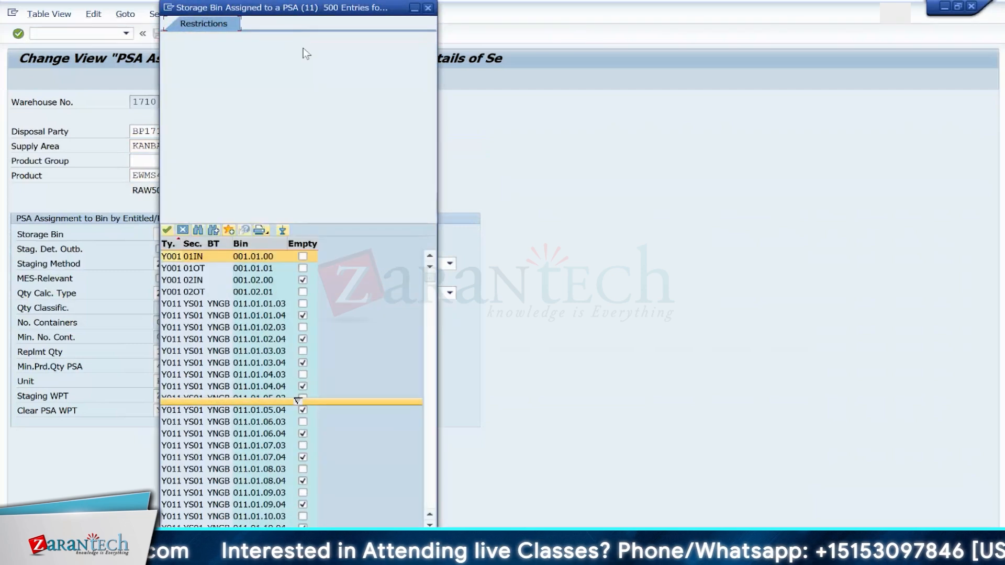
left_click(297, 66)
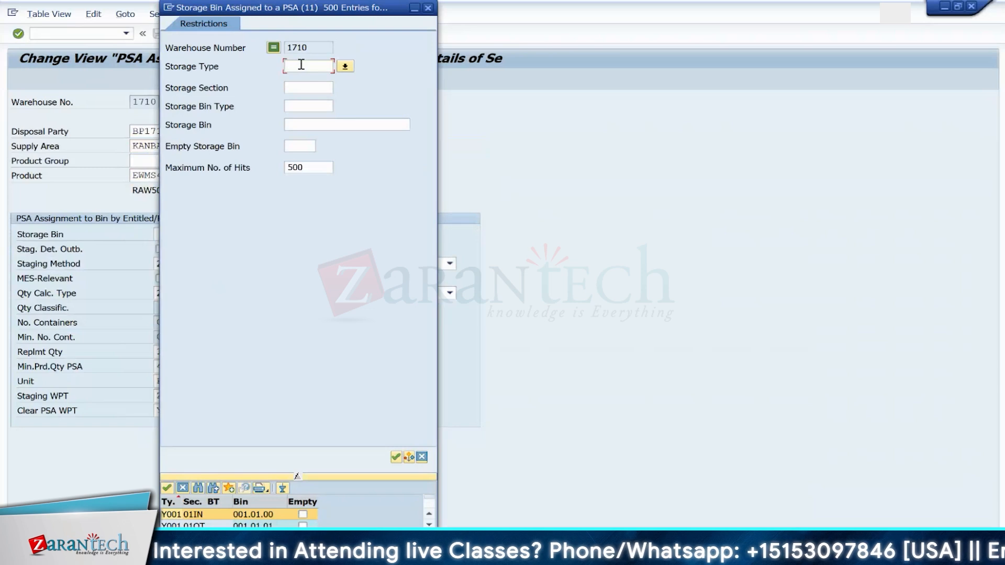
type("Y061")
key("Return")
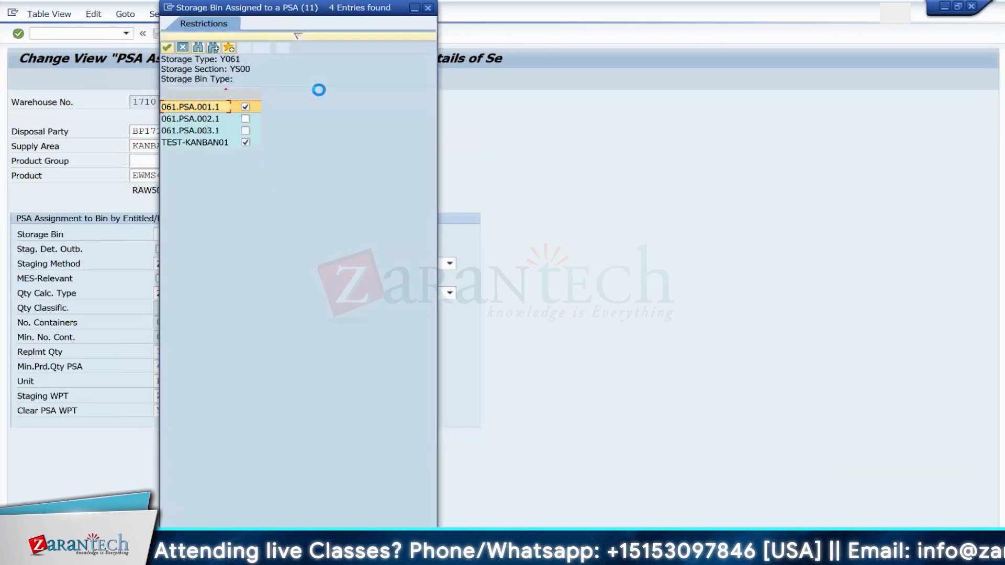
double_click(203, 143)
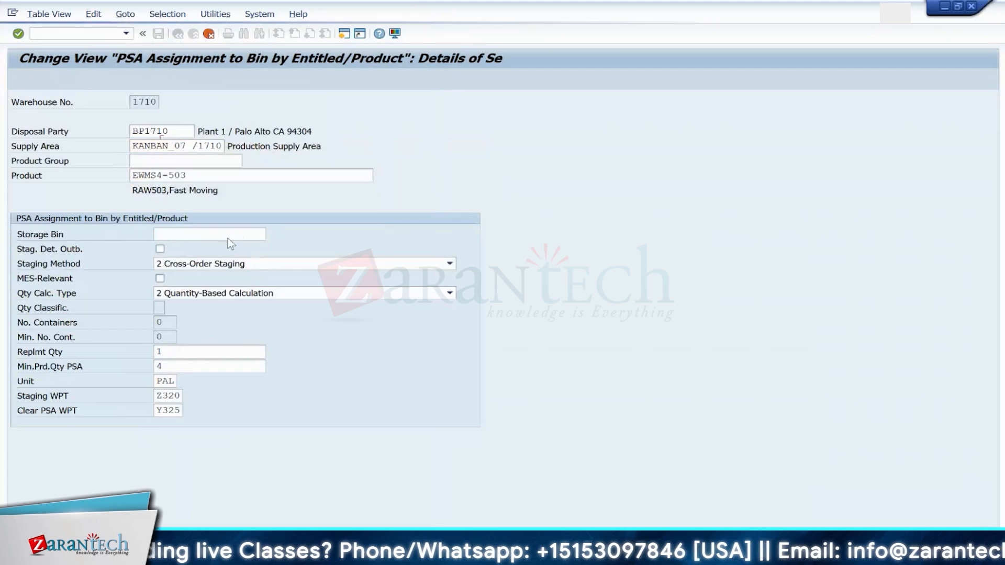
left_click(193, 264)
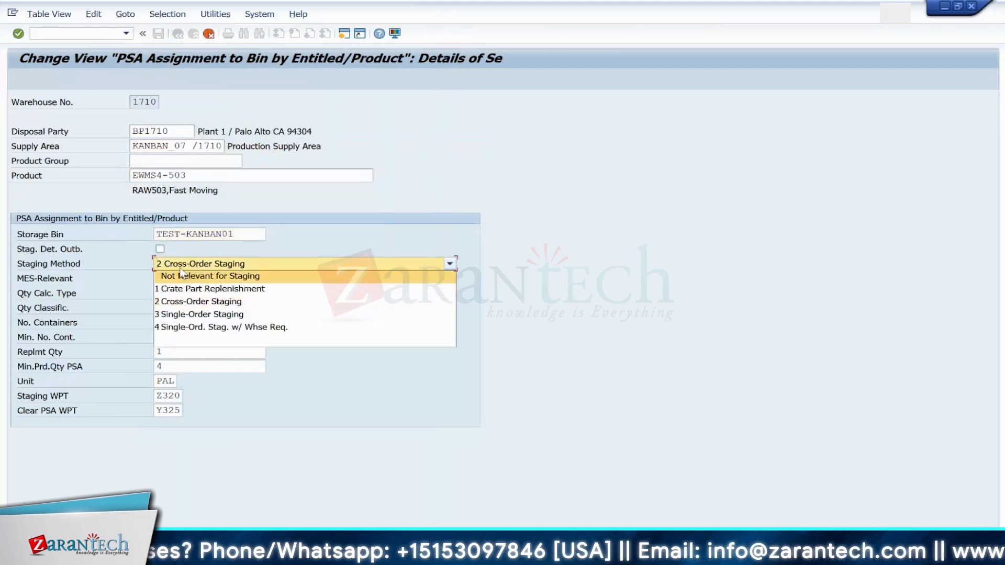
left_click(299, 236)
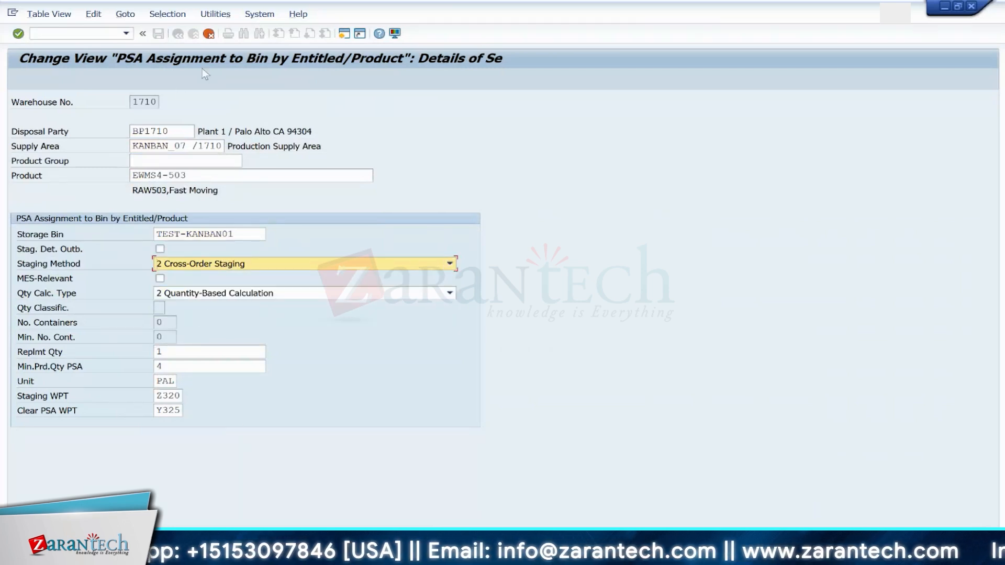
key("F3")
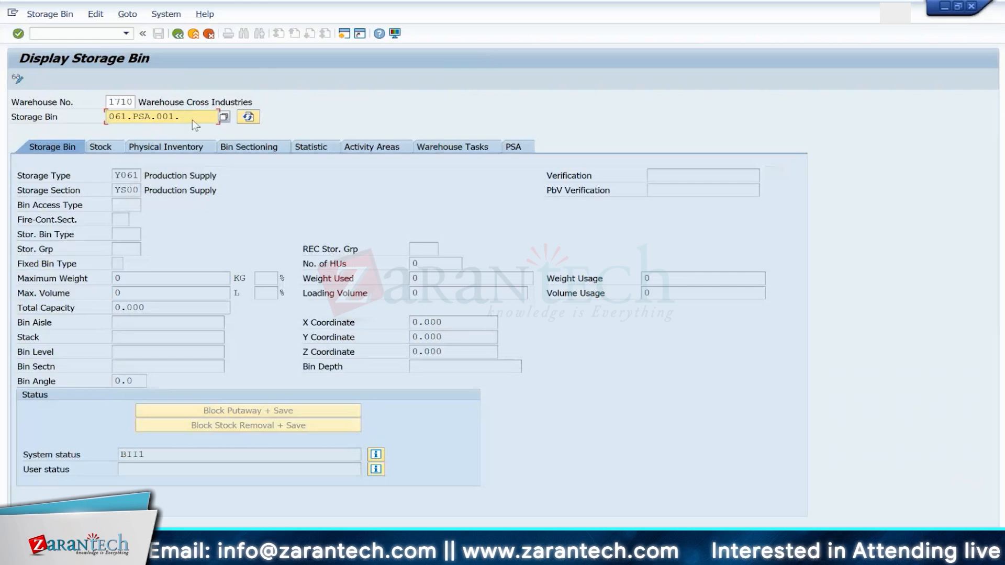
Step: Display storage bin TEST-KANBAN01 and its PSA assignments
key("BackSpace")
key("BackSpace")
key("BackSpace")
key("BackSpace")
key("BackSpace")
key("BackSpace")
key("BackSpace")
key("BackSpace")
key("BackSpace")
key("BackSpace")
key("BackSpace")
key("BackSpace")
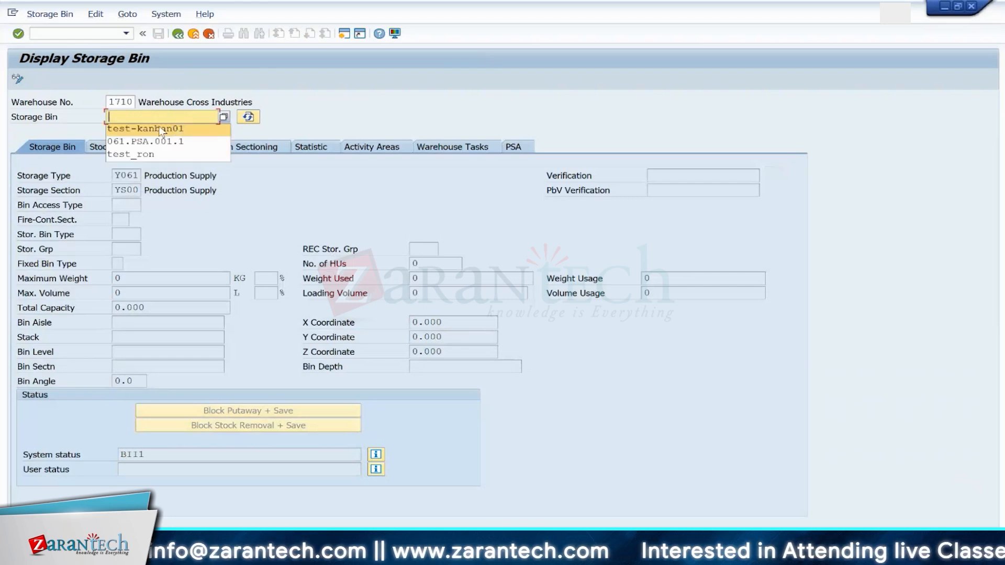
left_click(161, 129)
key("Return")
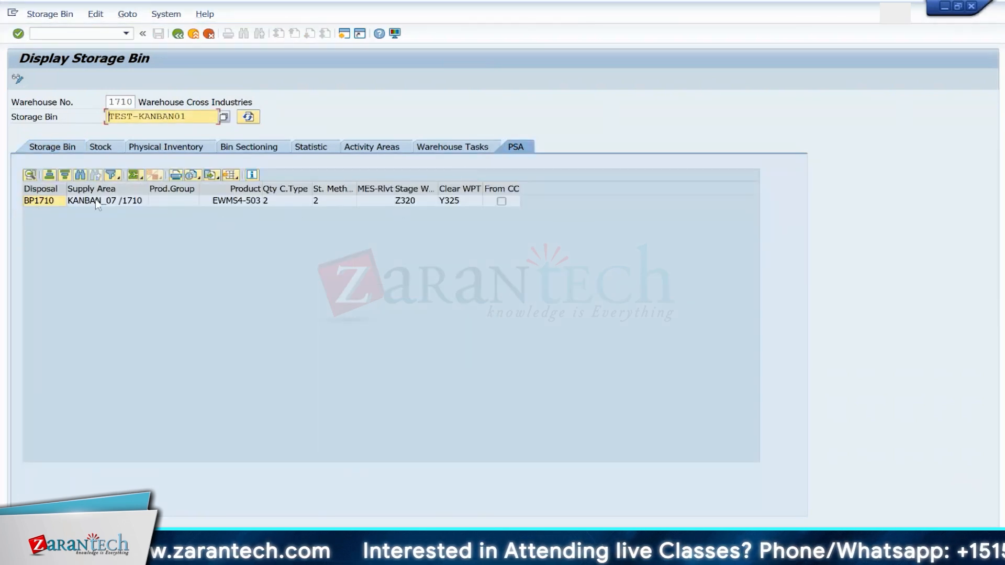
Step: Run /SCWM/SBST to sort the storage bins of warehouse 1710 for activity area Y061
left_click(176, 36)
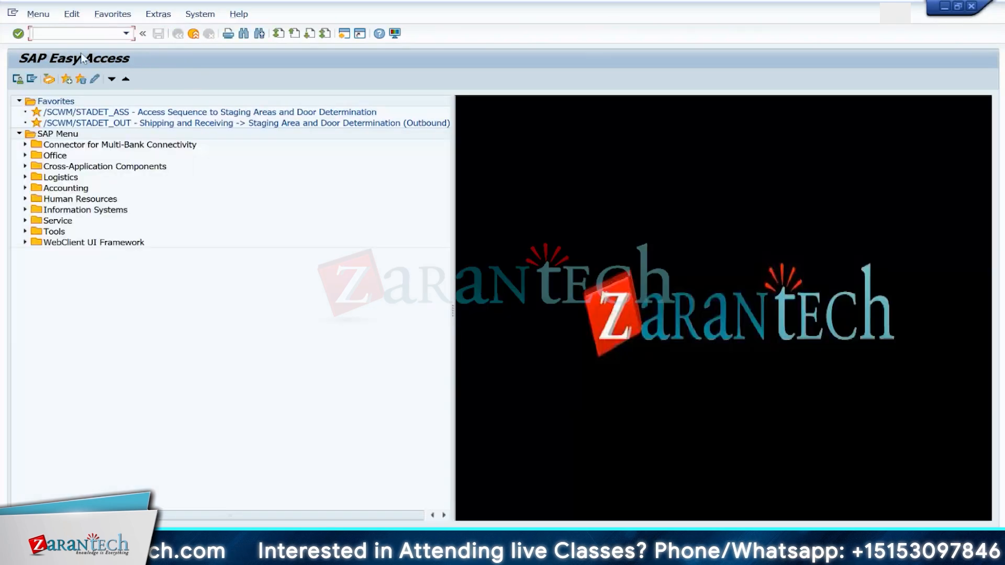
left_click(78, 33)
type("/N/SCWM/SBST")
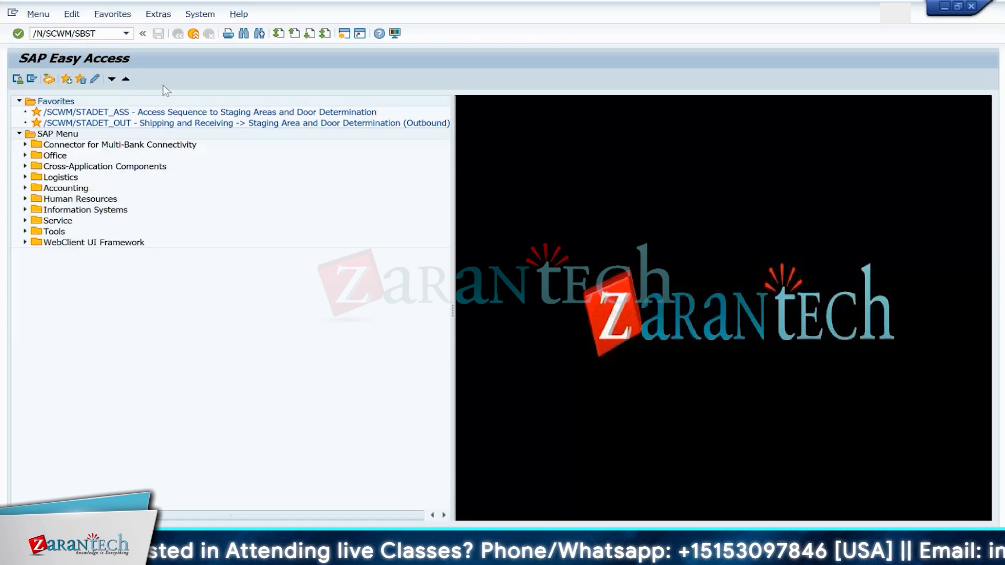
key("Return")
left_click(230, 118)
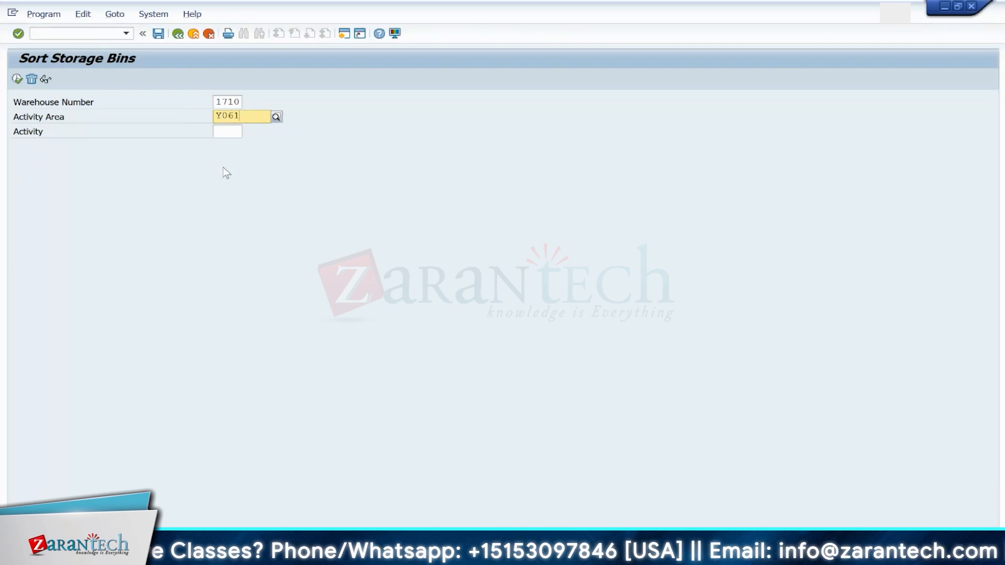
left_click(231, 146)
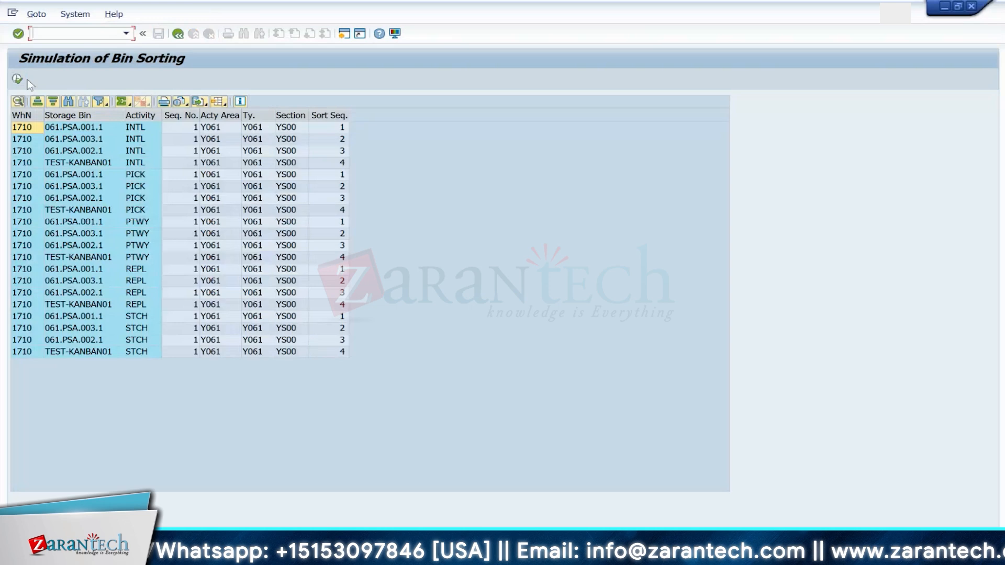
left_click(18, 78)
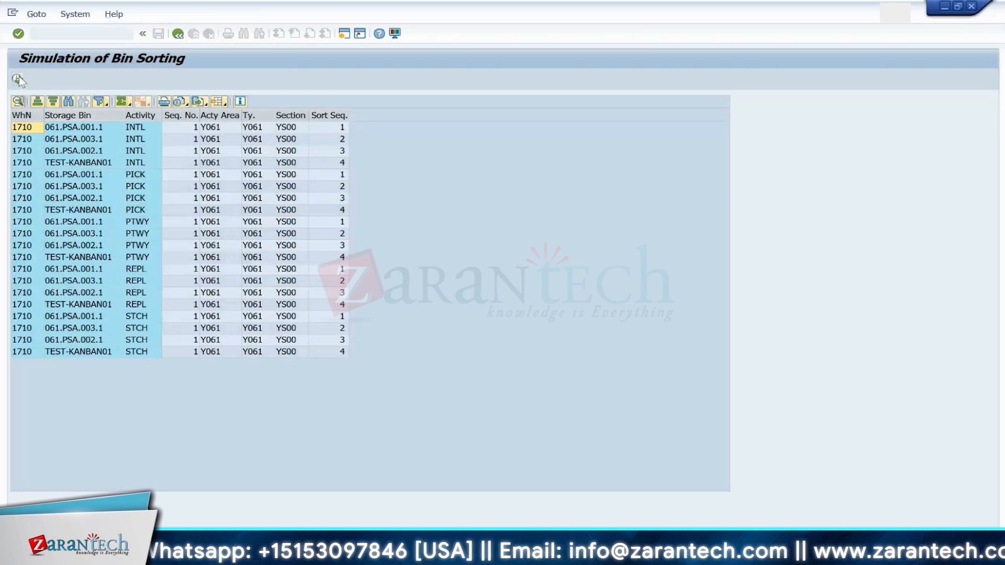
left_click(176, 37)
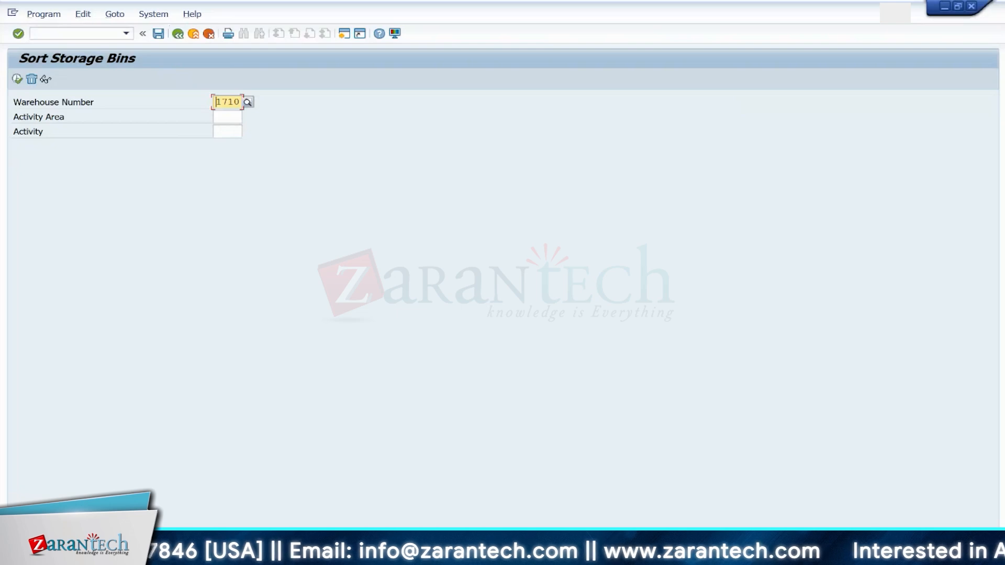
Step: In the control cycle session, set destination bin 061.PSA.001.1 from storage type Y061 and status 3 Released
mouse_move(503, 555)
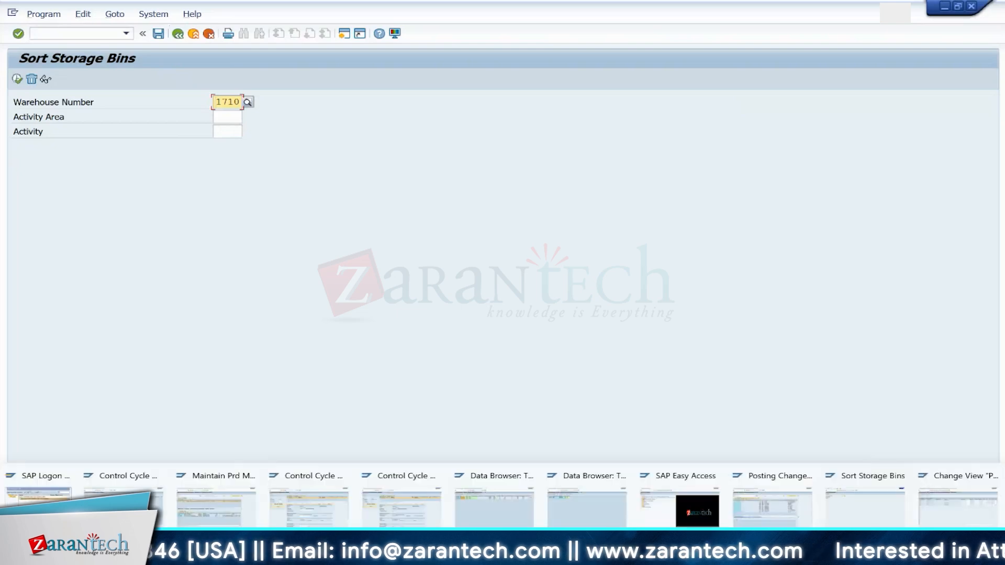
left_click(394, 483)
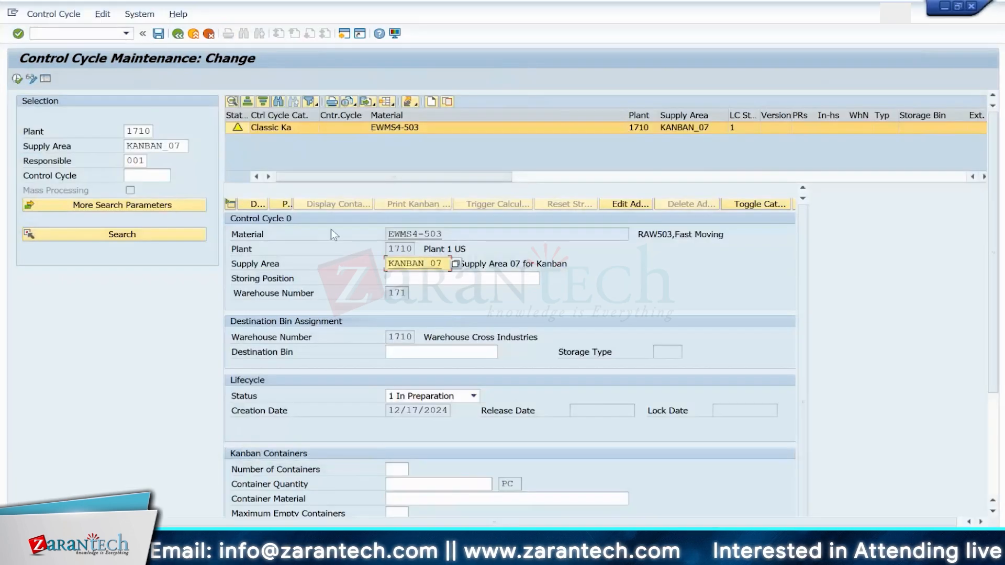
left_click(402, 280)
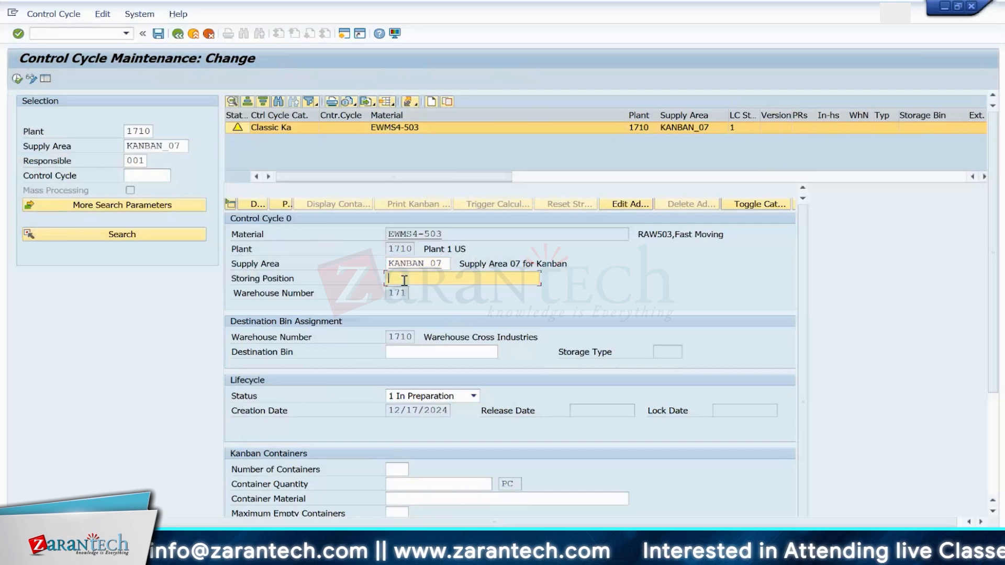
left_click(419, 356)
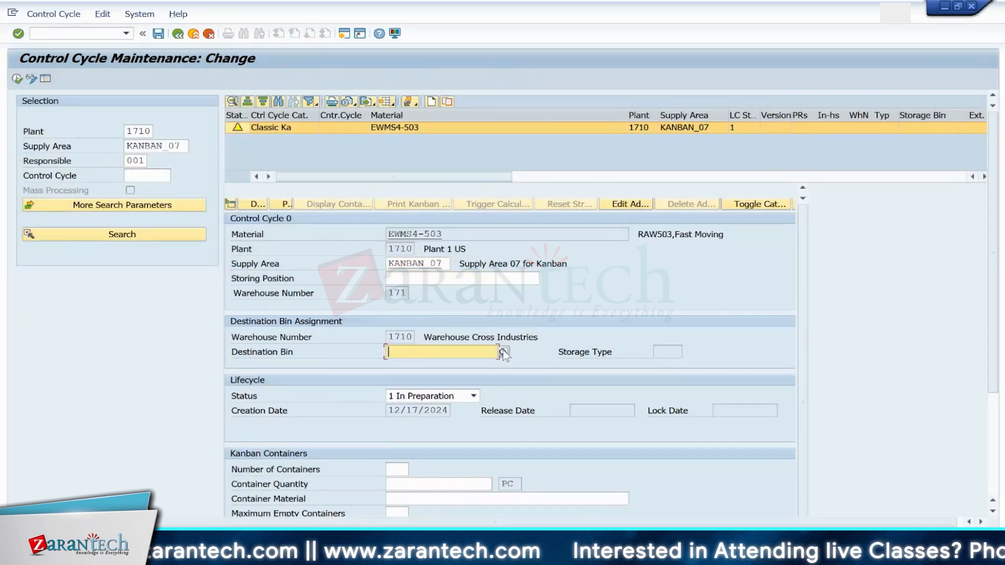
left_click(504, 353)
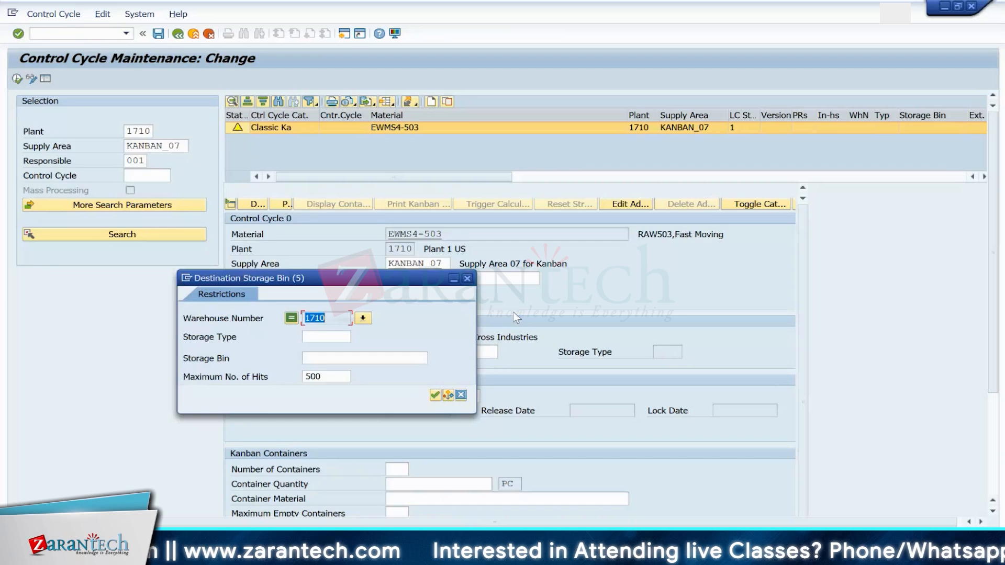
left_click(330, 337)
type("Y061")
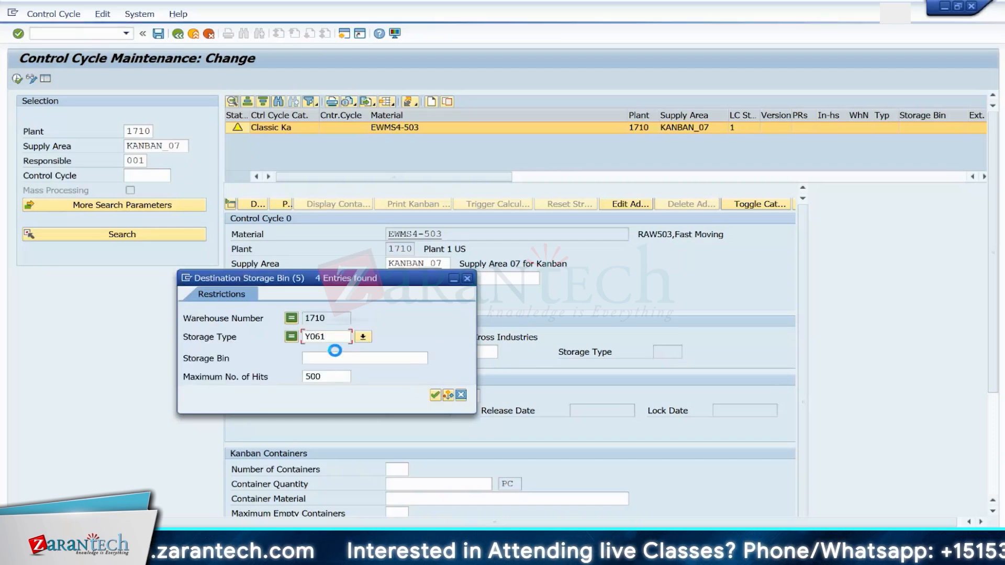
key("Return")
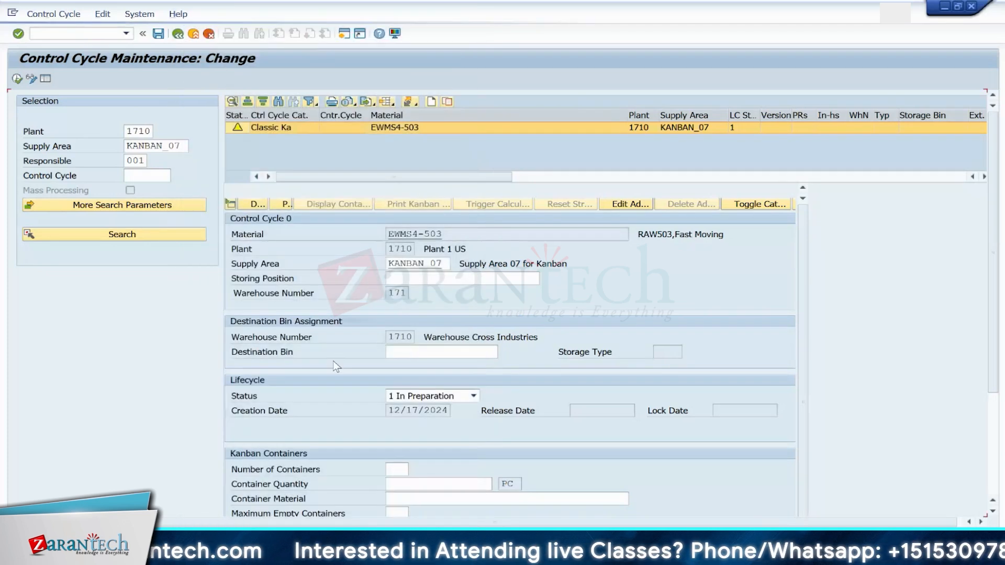
double_click(209, 87)
left_click(445, 396)
left_click(408, 434)
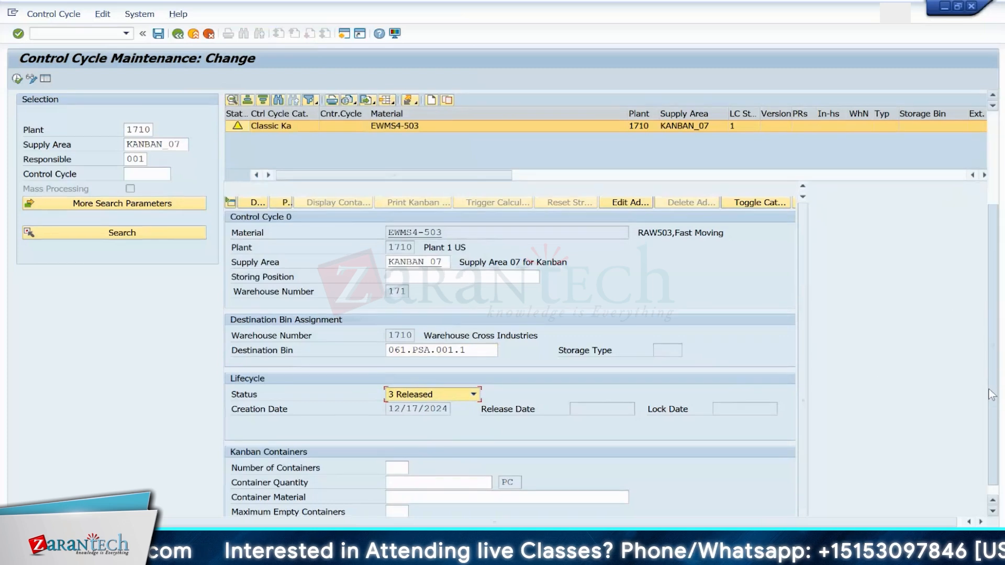
Step: Choose the Stock Transfer replenishment strategy 171S and confirm the control cycle entries
scroll(412, 459, "down", 3)
left_click(407, 465)
left_click(401, 477)
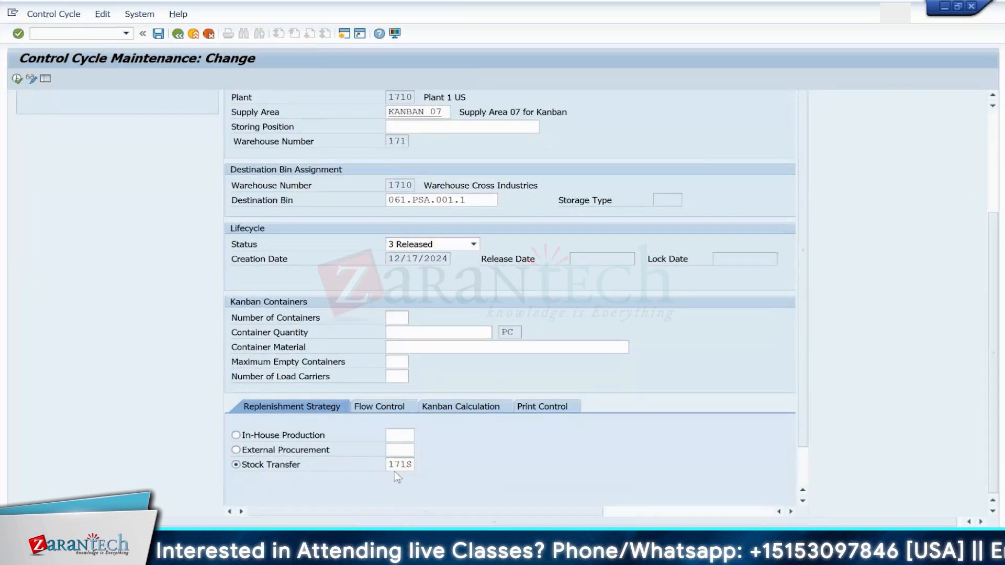
key("Return")
key("Return")
key("Return")
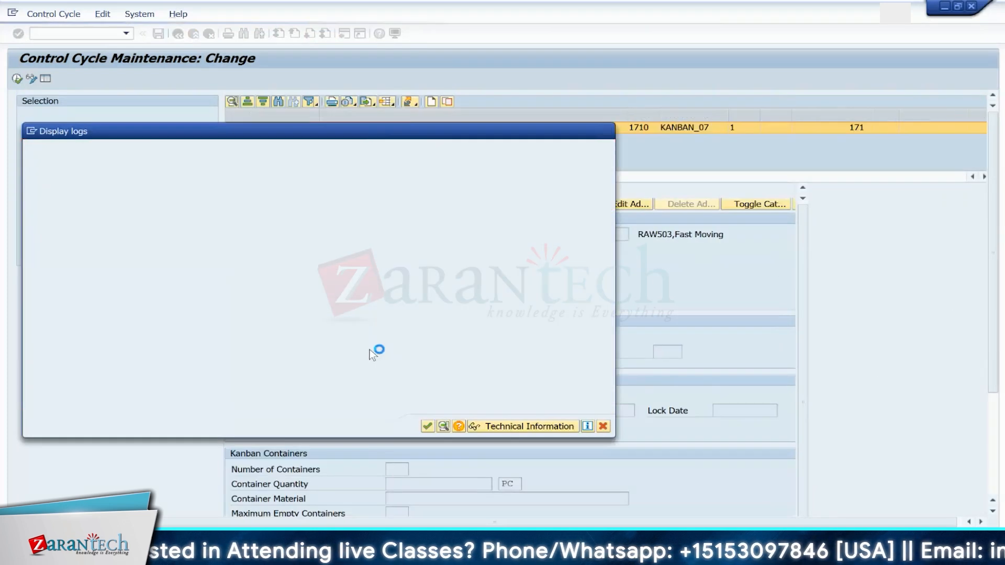
Step: Set the storage location to 171S and the source supply area to KANBAN_07, then save the control cycle
scroll(1000, 353, "down", 3)
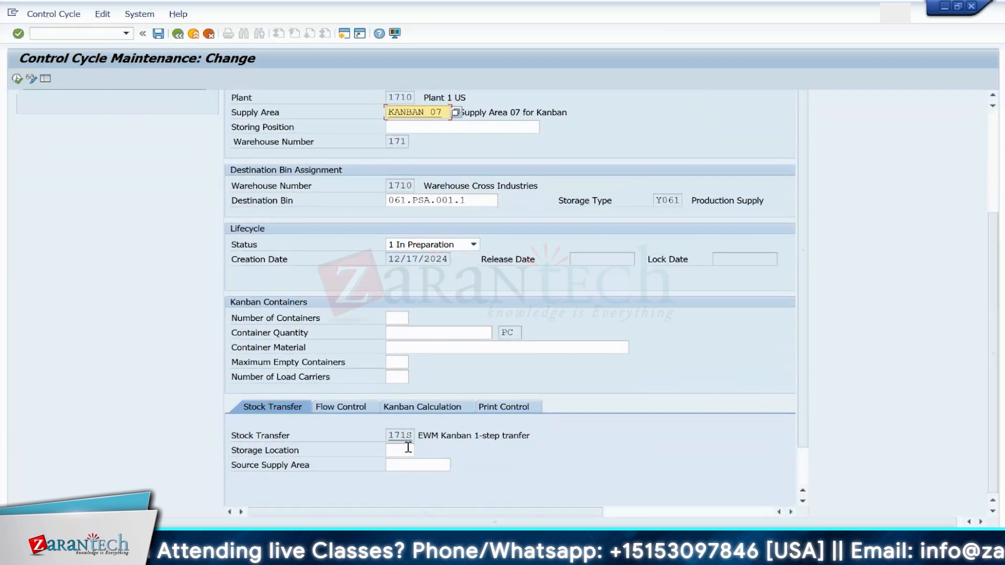
left_click(405, 451)
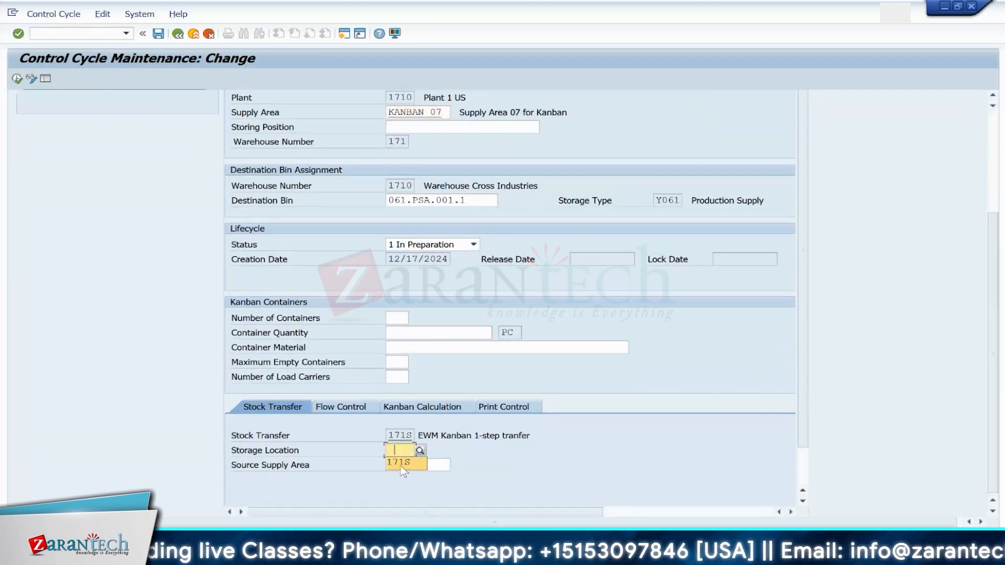
left_click(401, 464)
left_click(401, 465)
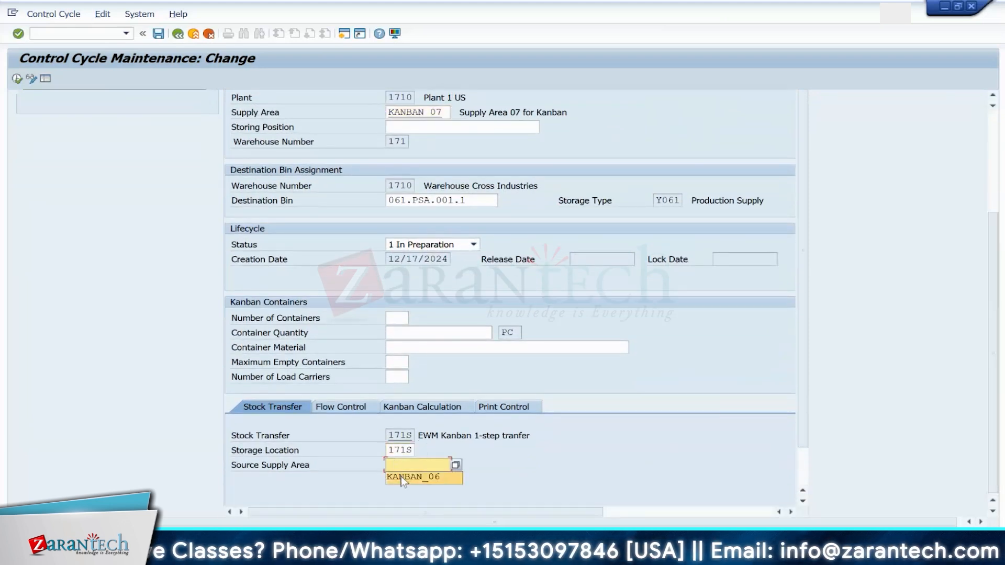
left_click(401, 477)
key("Return")
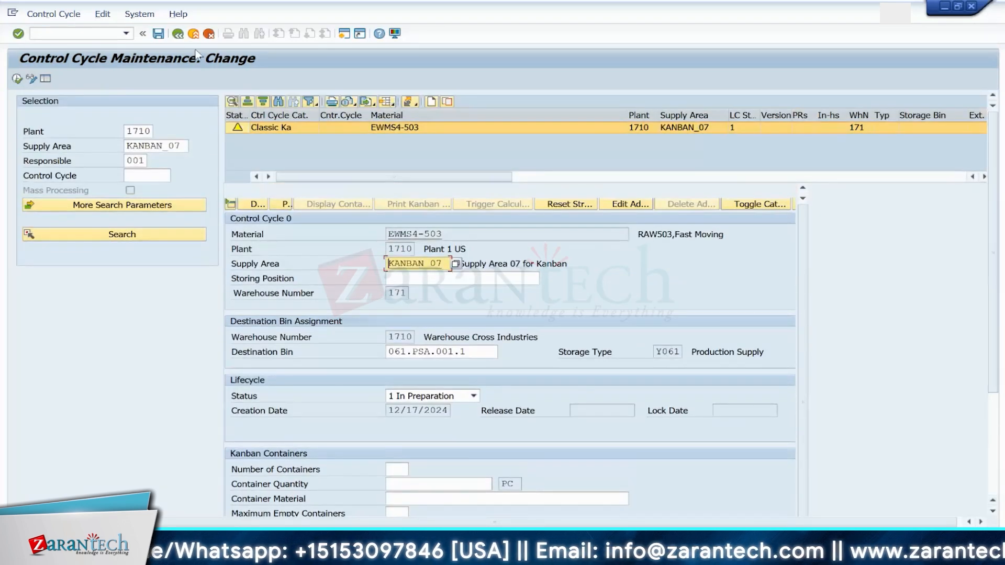
left_click(158, 34)
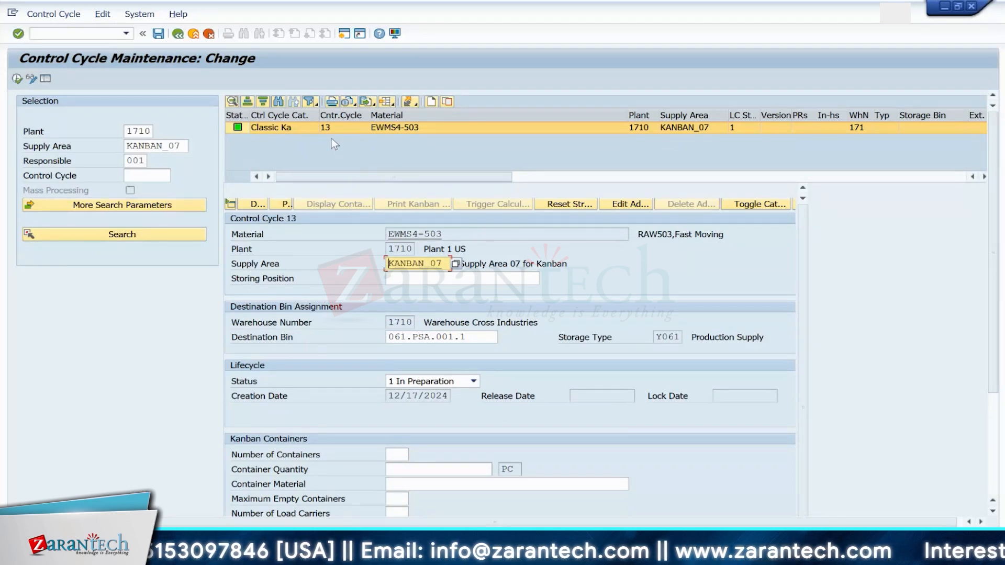
Step: Try to change the control cycle status to 3 Released and then 2 Ready for Release, reviewing the consistency log
left_click(450, 382)
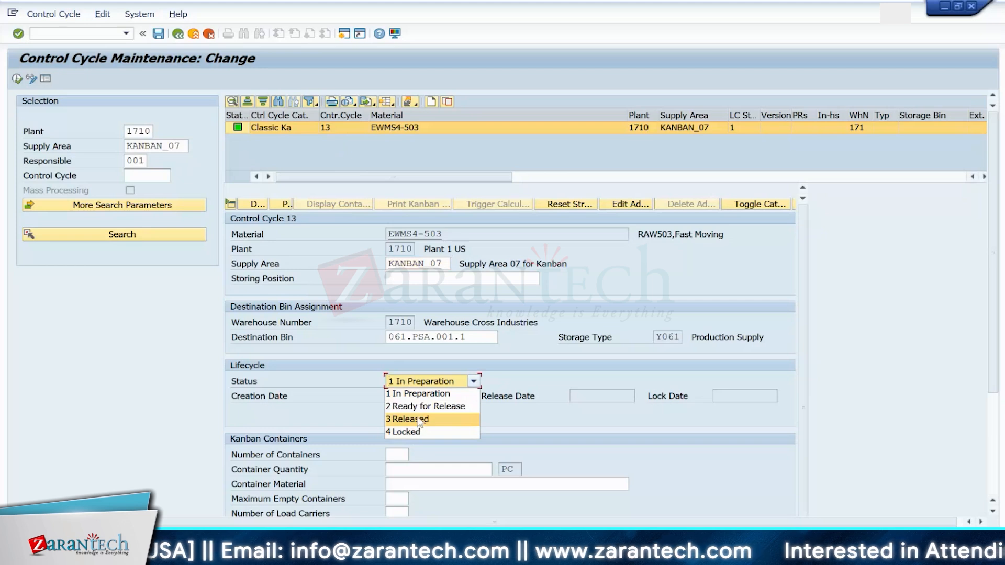
left_click(419, 420)
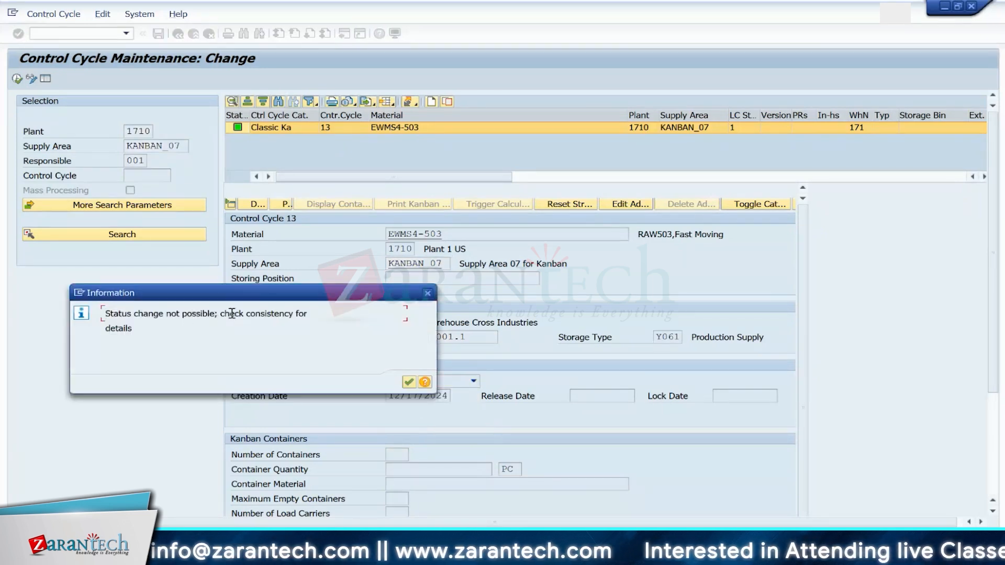
left_click(409, 382)
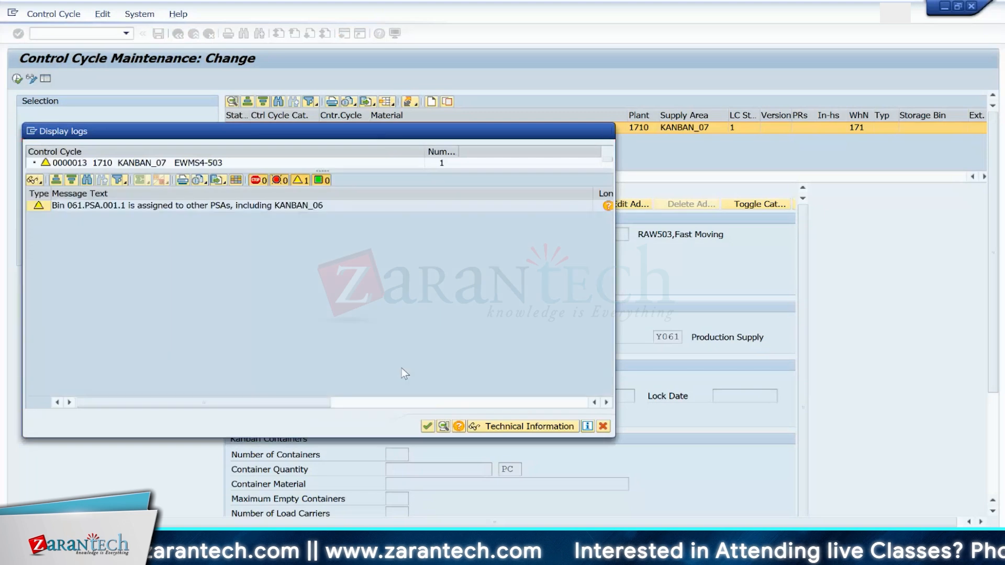
left_click(425, 396)
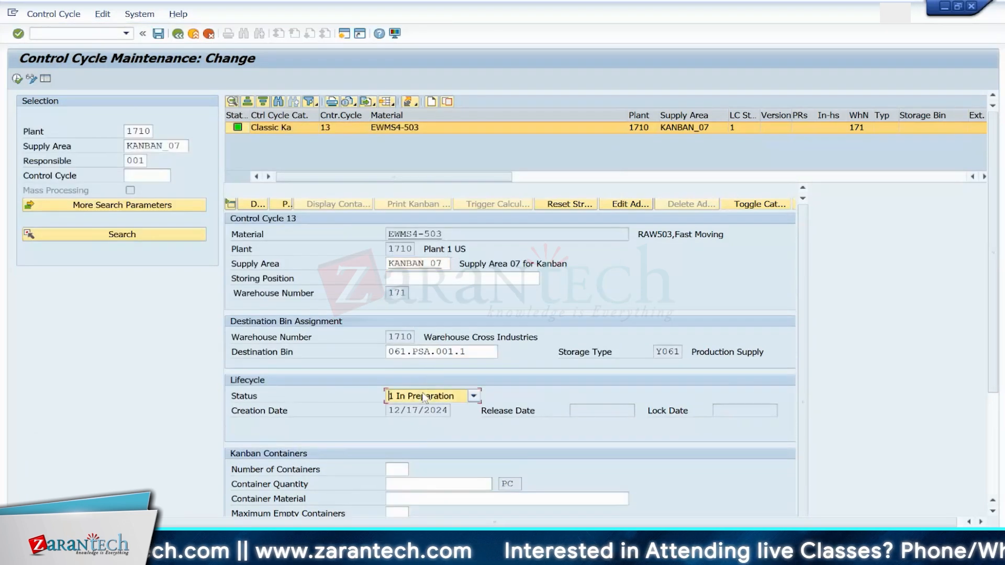
left_click(410, 421)
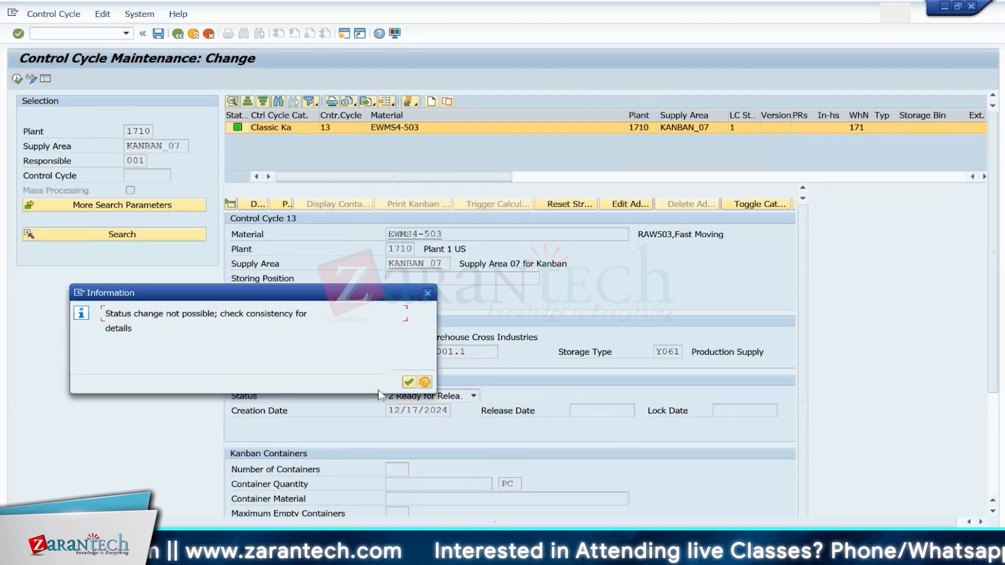
left_click(409, 382)
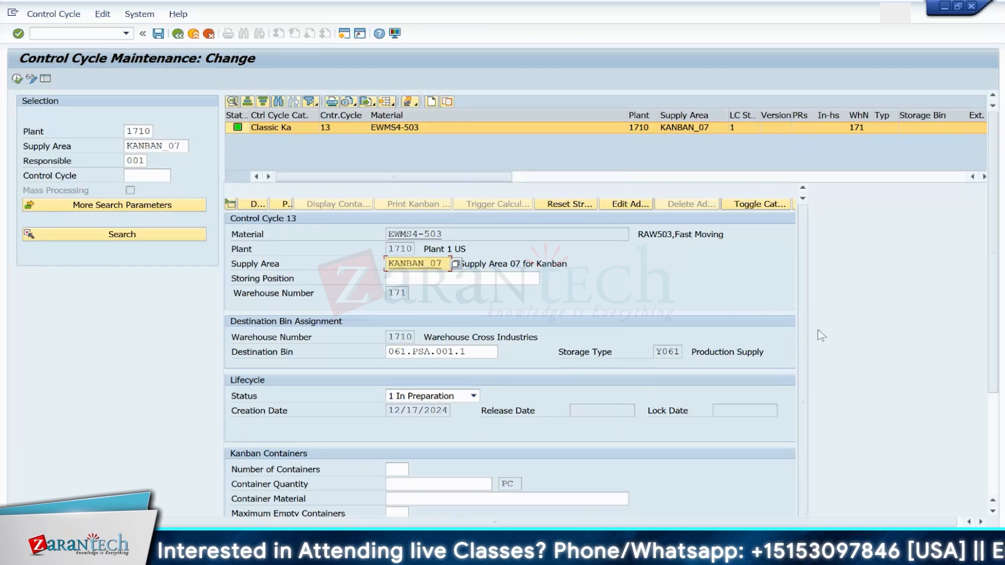
Step: Set the kanban containers to 9 with a container quantity of 24, and save
mouse_move(996, 283)
left_mouse_down()
mouse_move(997, 404)
mouse_move(1002, 277)
left_mouse_up()
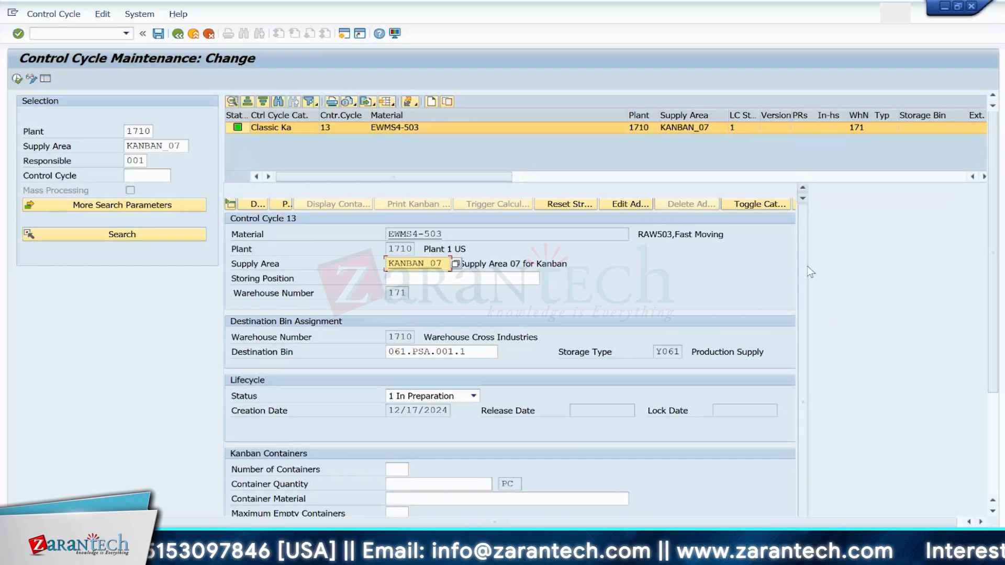
scroll(807, 266, "down", 1)
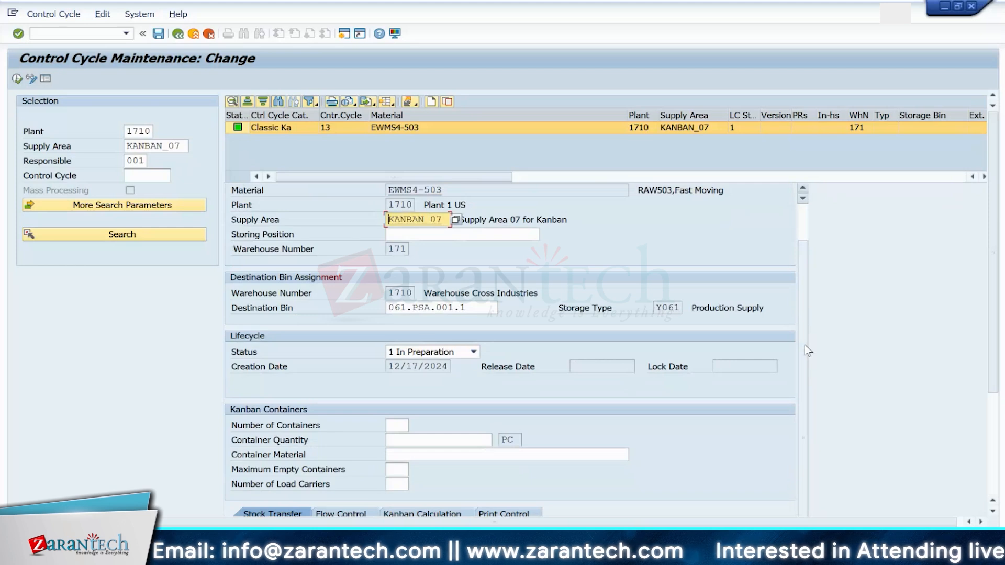
left_click(395, 424)
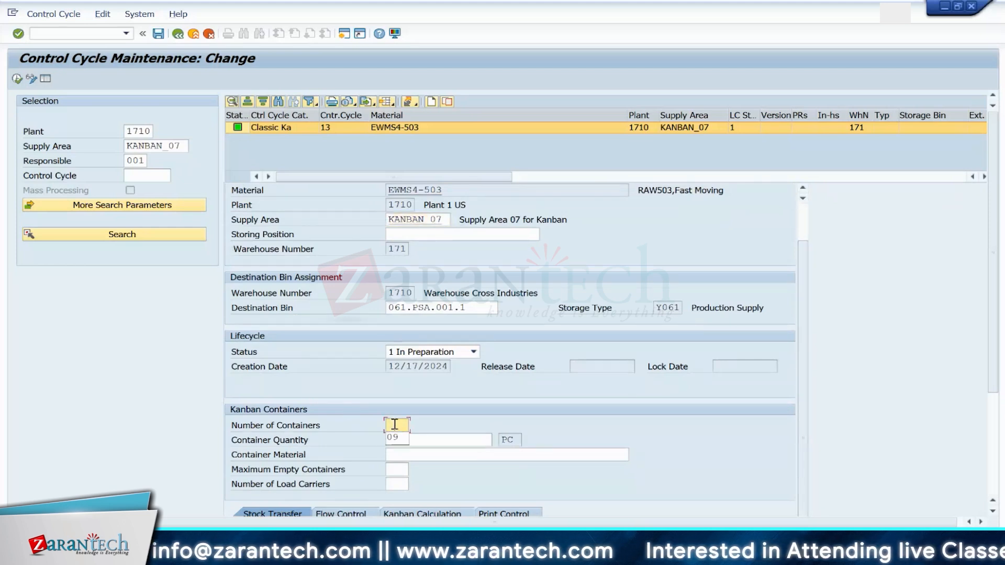
left_click(396, 440)
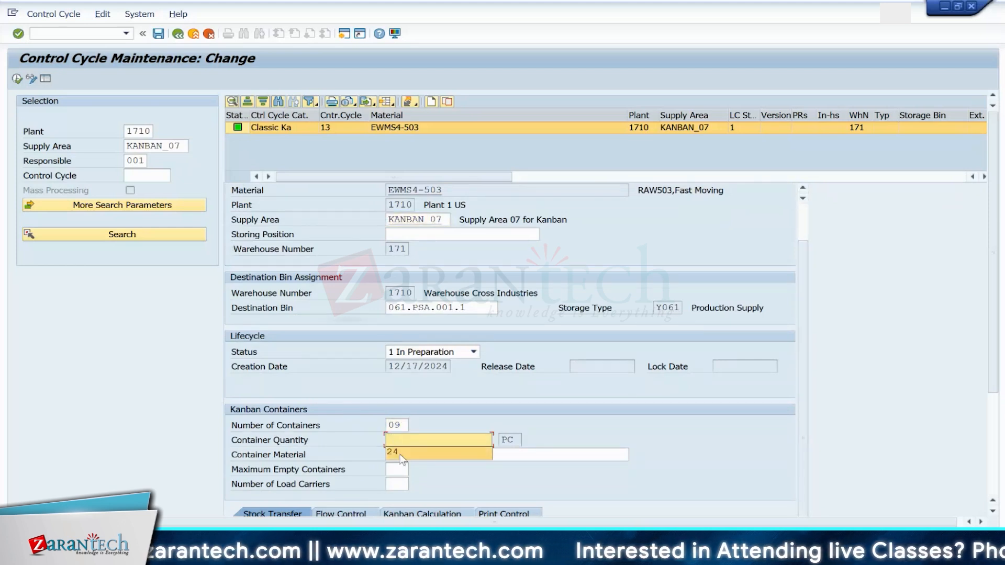
left_click(401, 455)
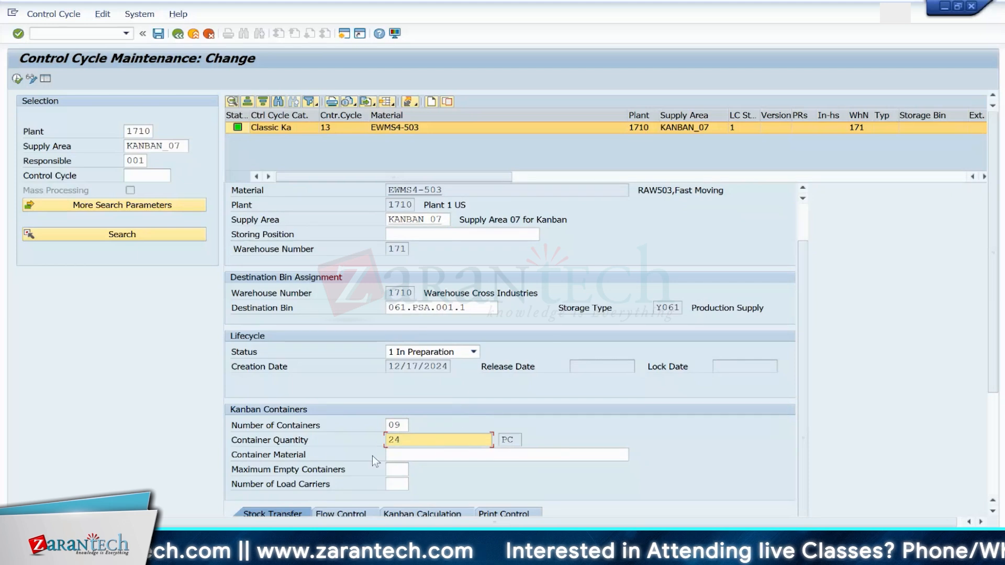
key("Return")
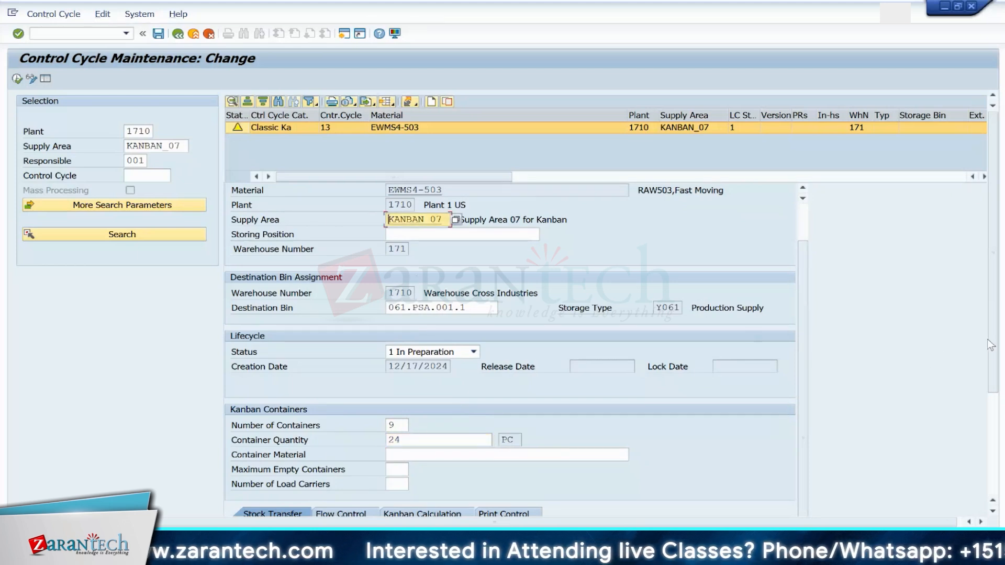
left_click_drag(991, 345, 1001, 414)
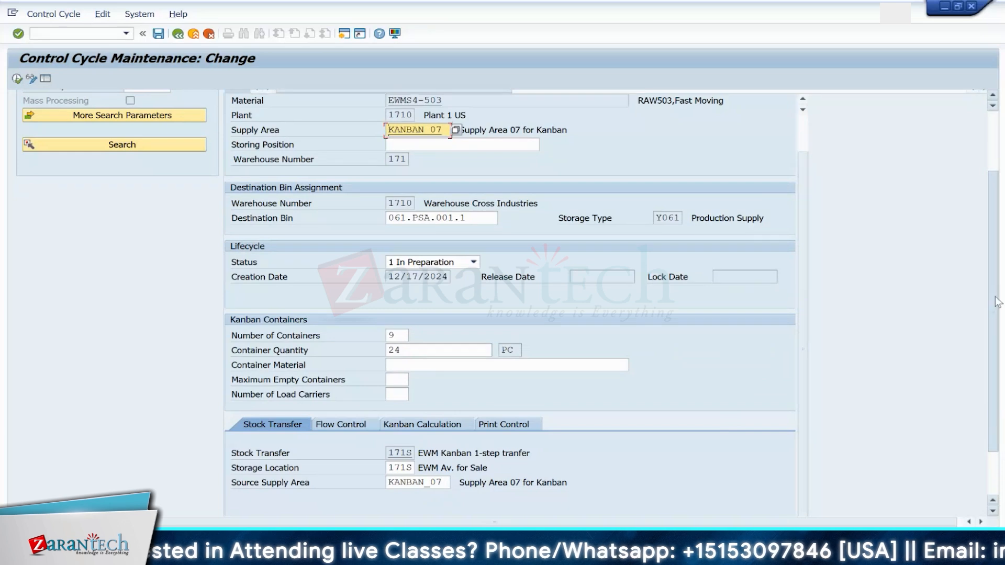
scroll(375, 138, "up", 3)
left_click(157, 34)
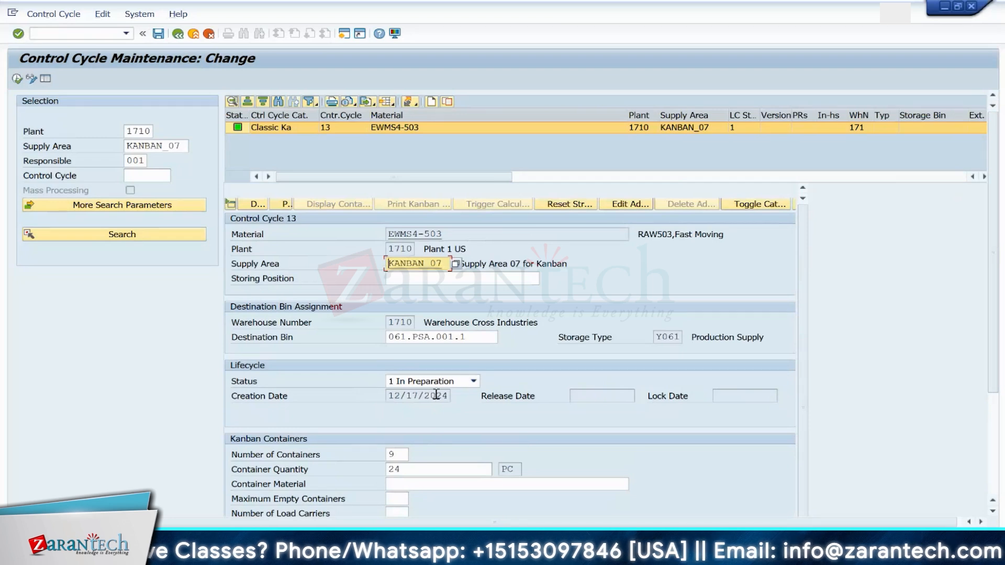
Step: Set the control cycle status to 2 Ready for Release and close the log
left_click(473, 381)
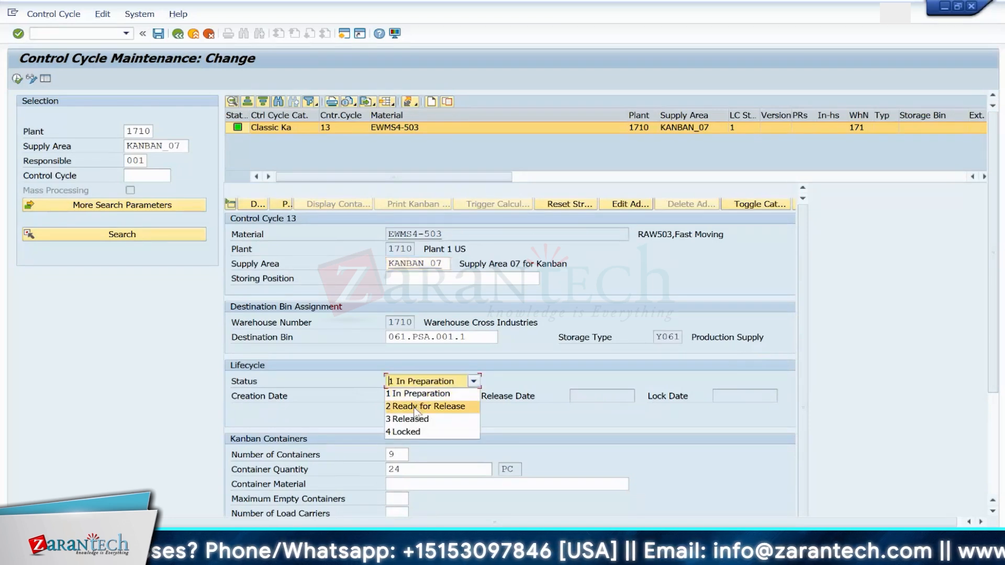
left_click(414, 407)
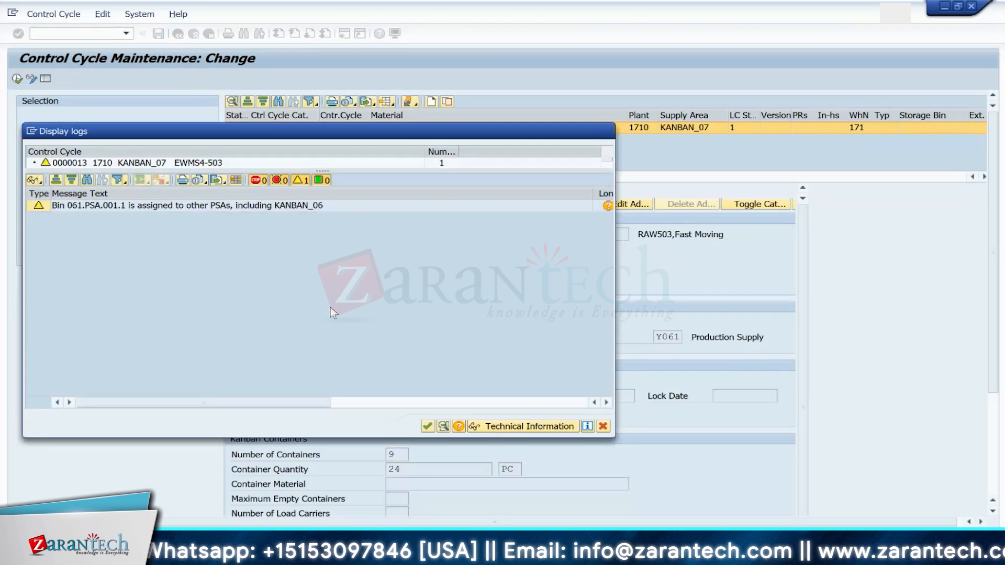
key("Return")
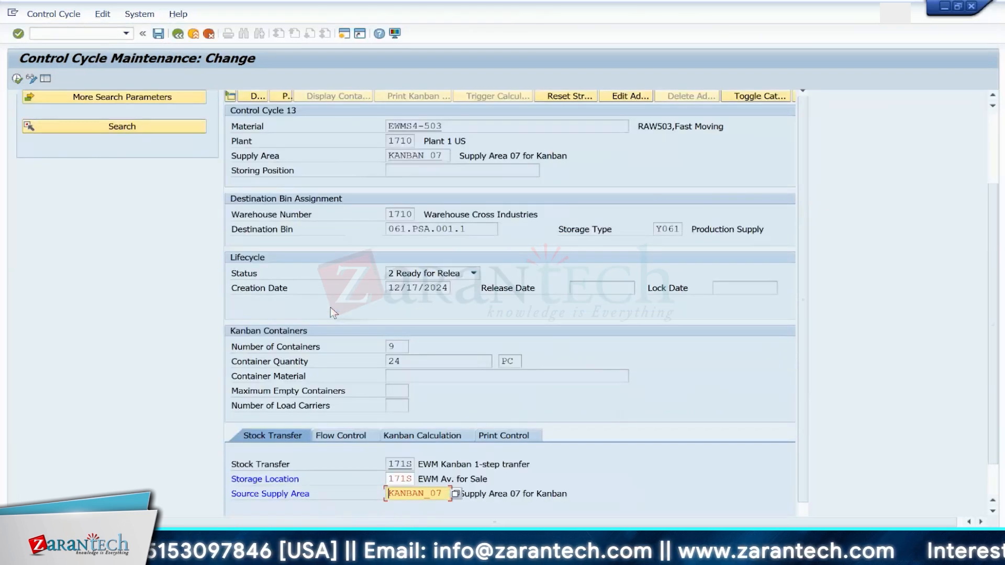
Step: Change the source supply area to PSA-Y001 from the source supply area list and confirm
left_click(446, 494)
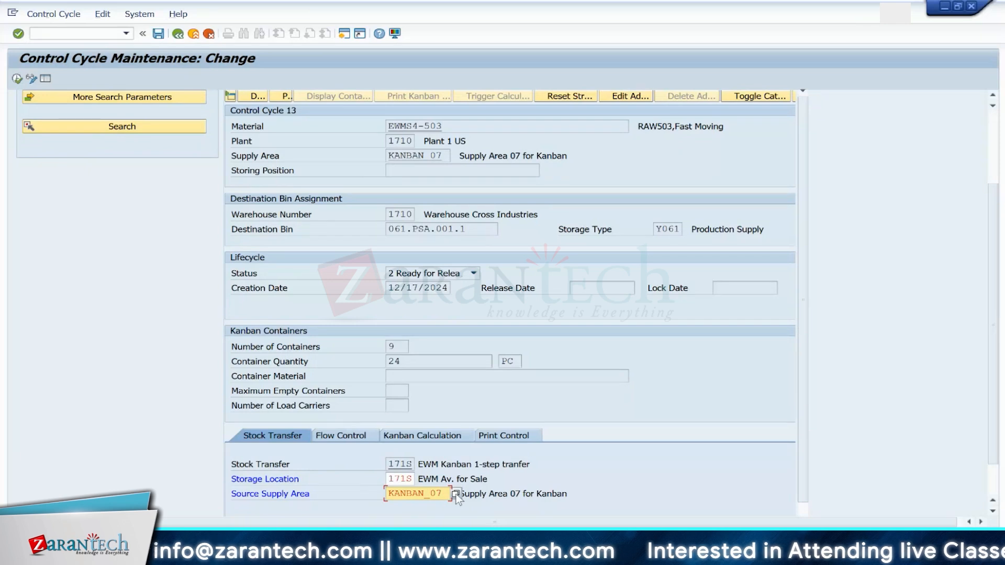
left_click(457, 494)
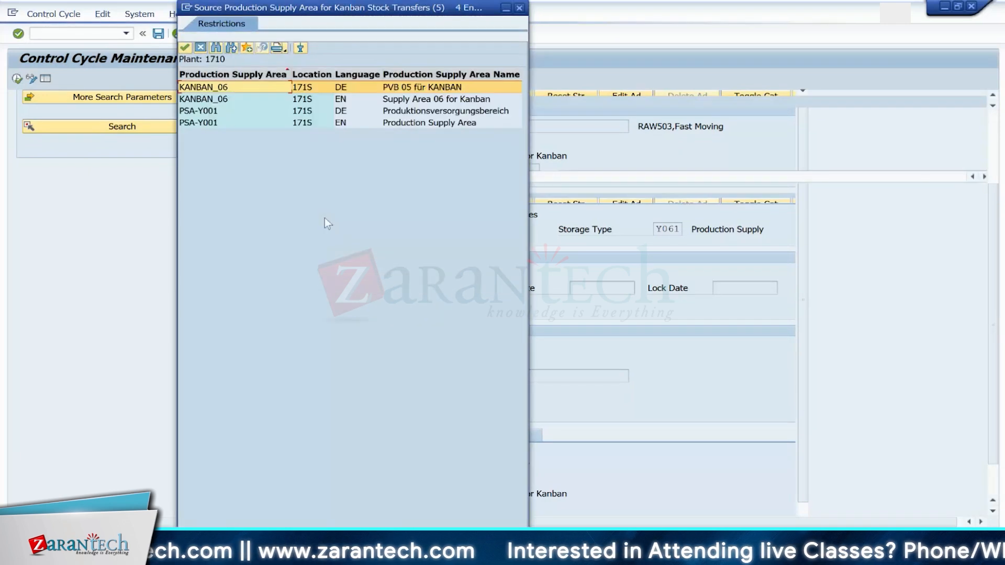
left_click(204, 111)
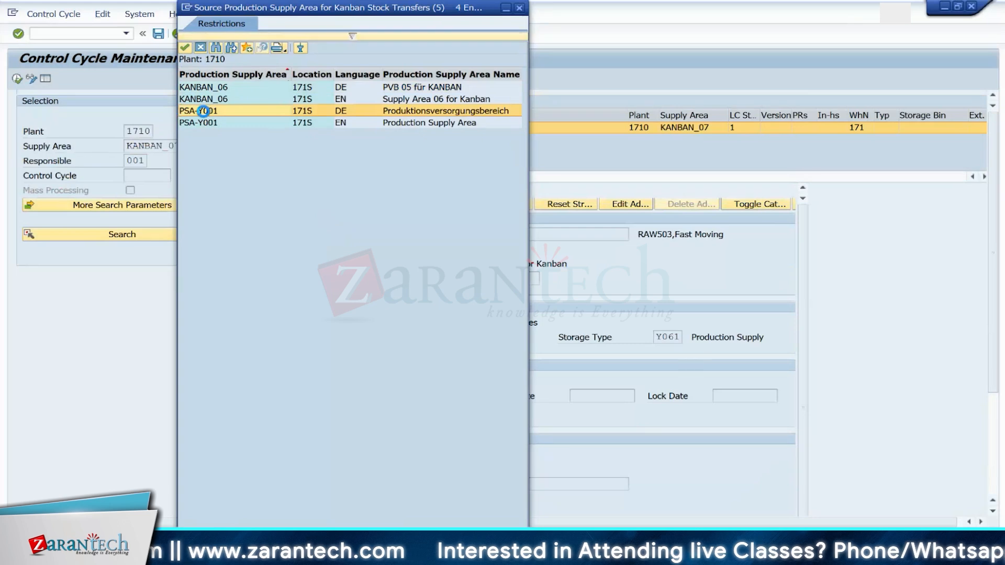
double_click(204, 111)
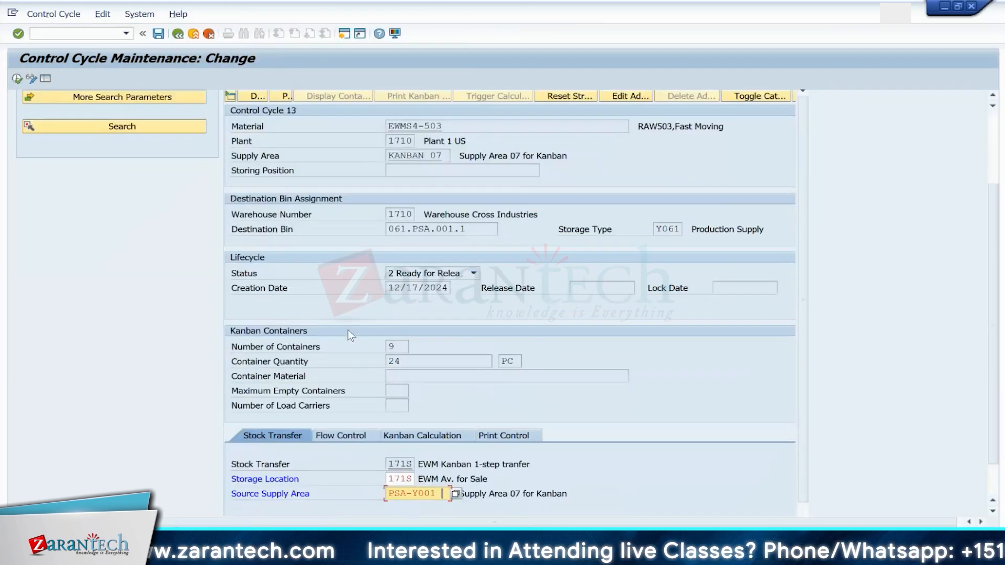
key("Return")
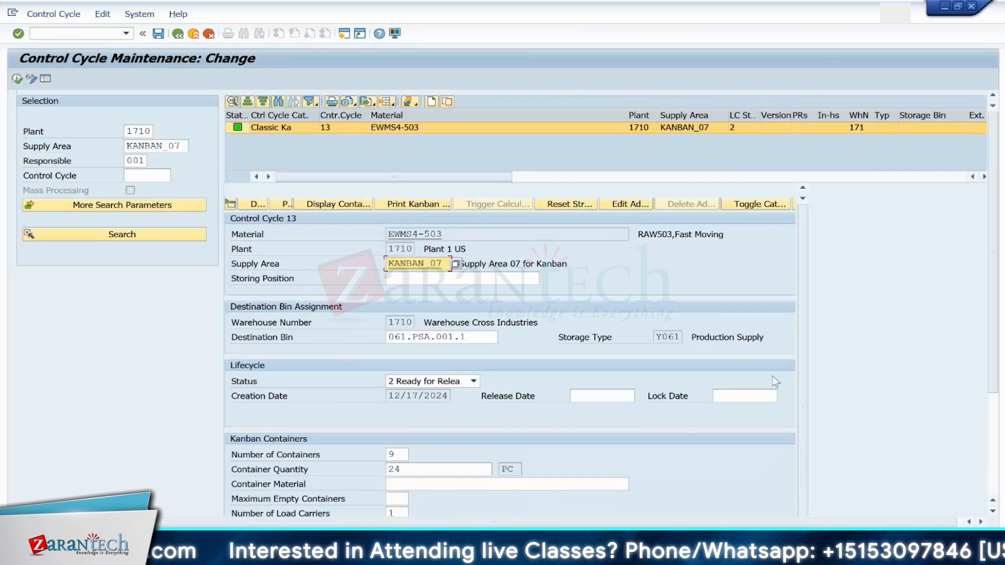
Step: Change the destination bin to TEST-KANBAN01, searching storage type Y061, and save
left_click_drag(992, 330, 999, 360)
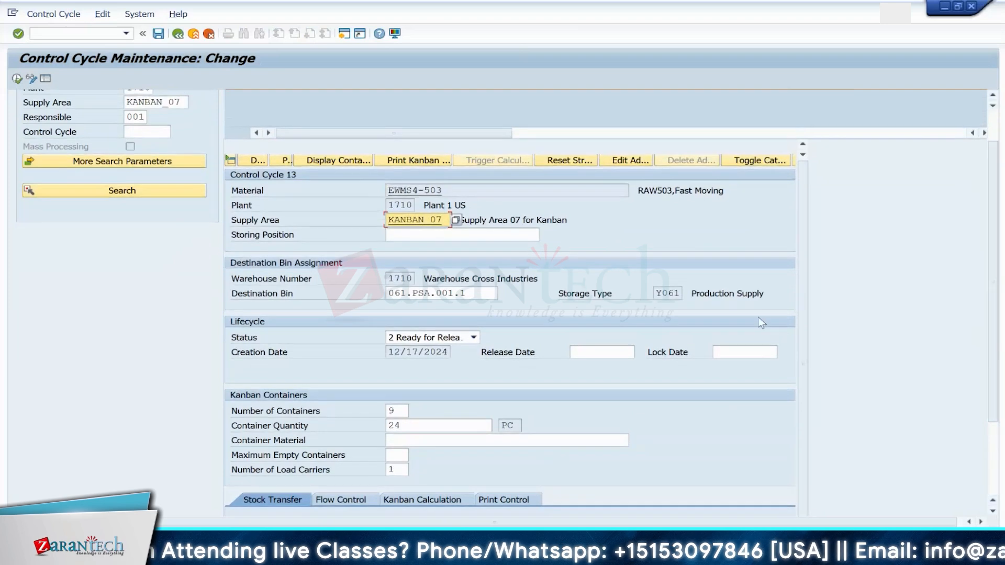
left_click(479, 293)
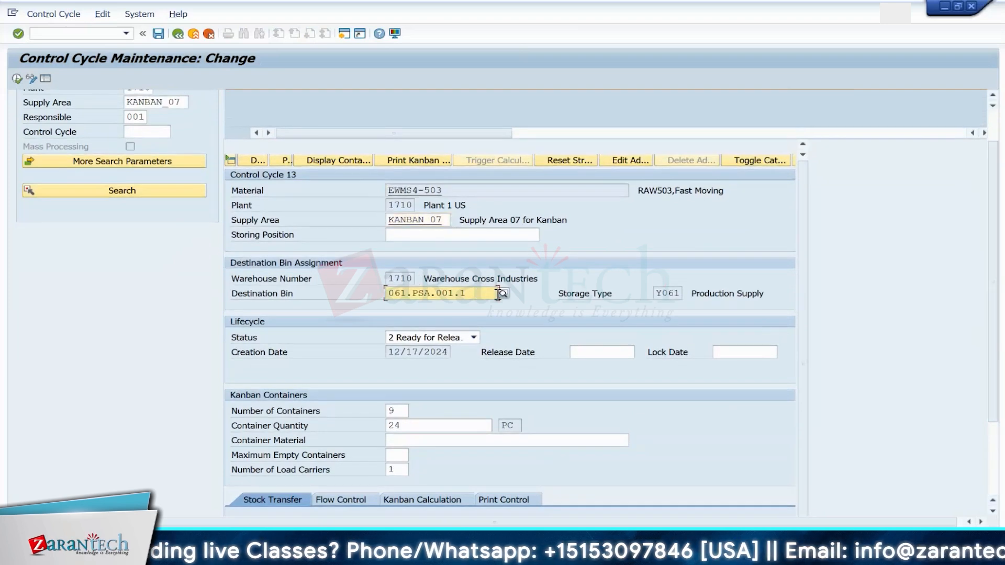
left_click(501, 295)
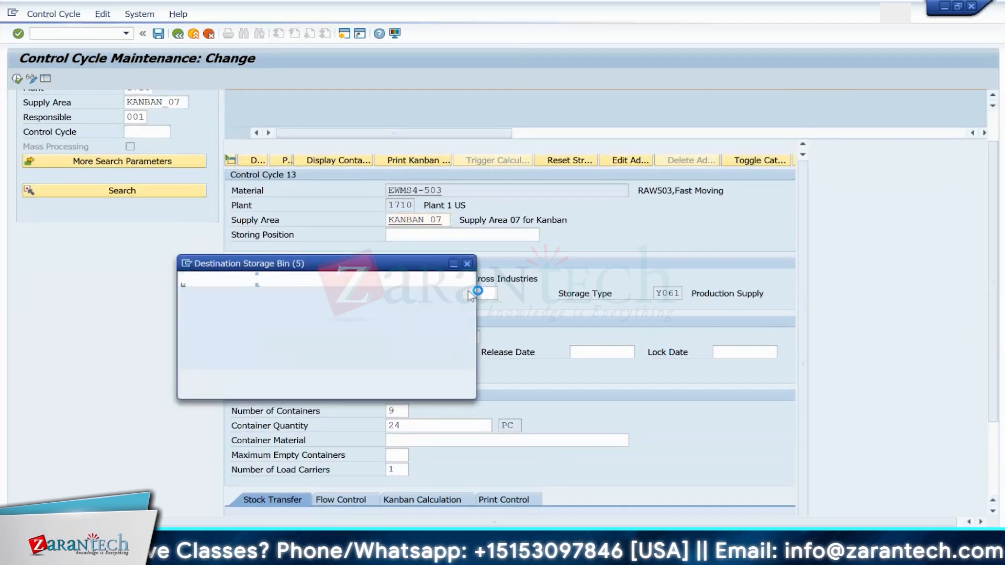
left_click(330, 322)
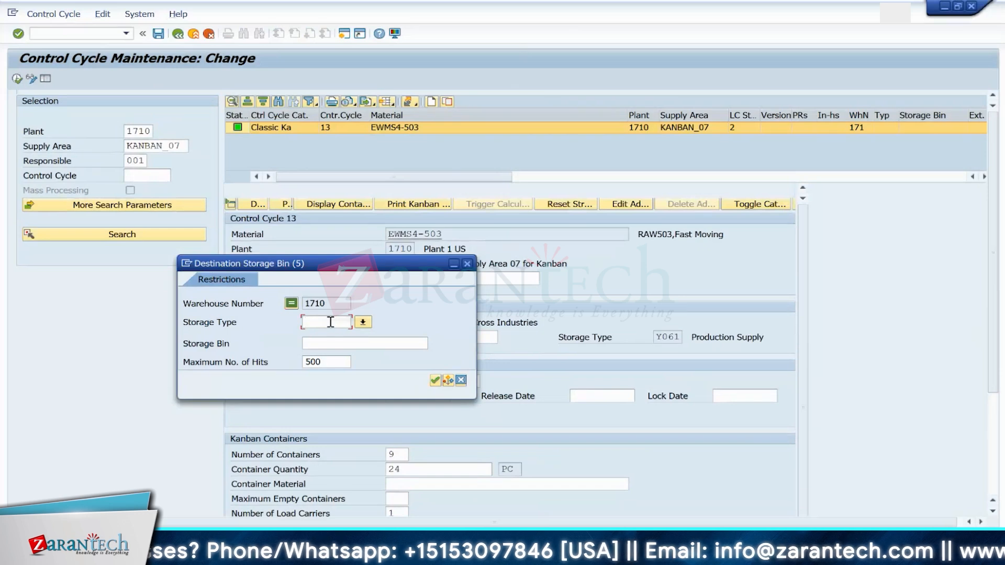
type("Y0")
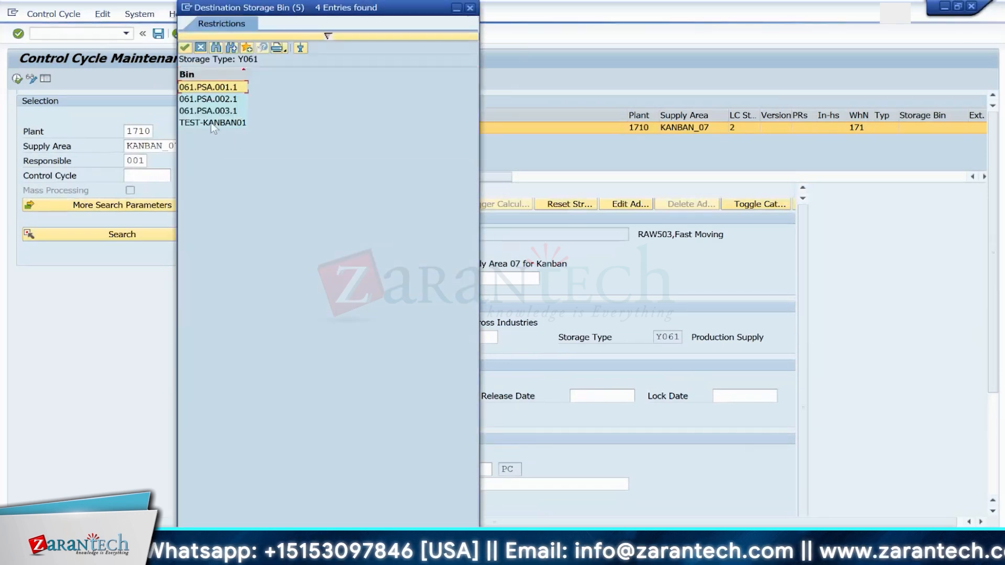
double_click(213, 123)
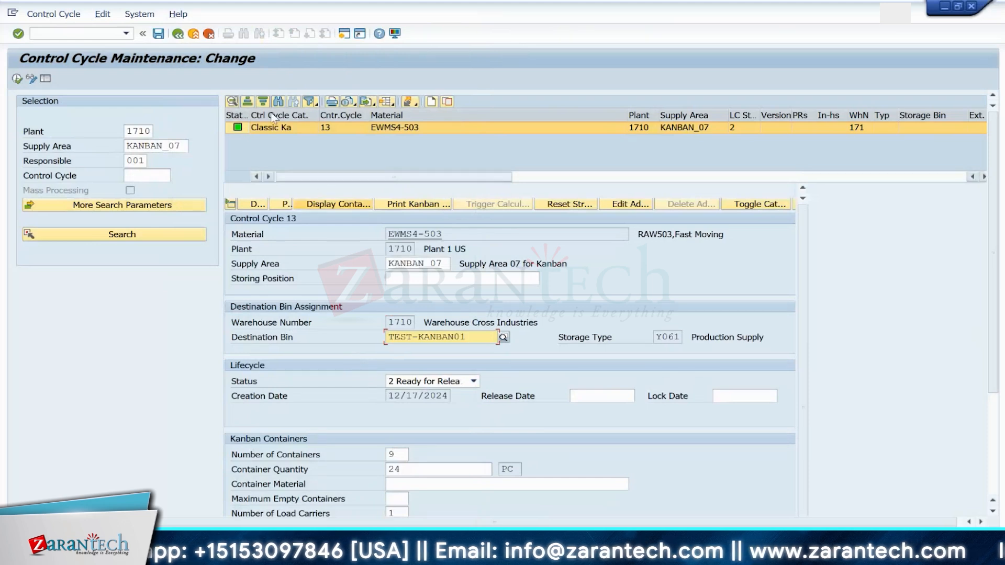
left_click(158, 33)
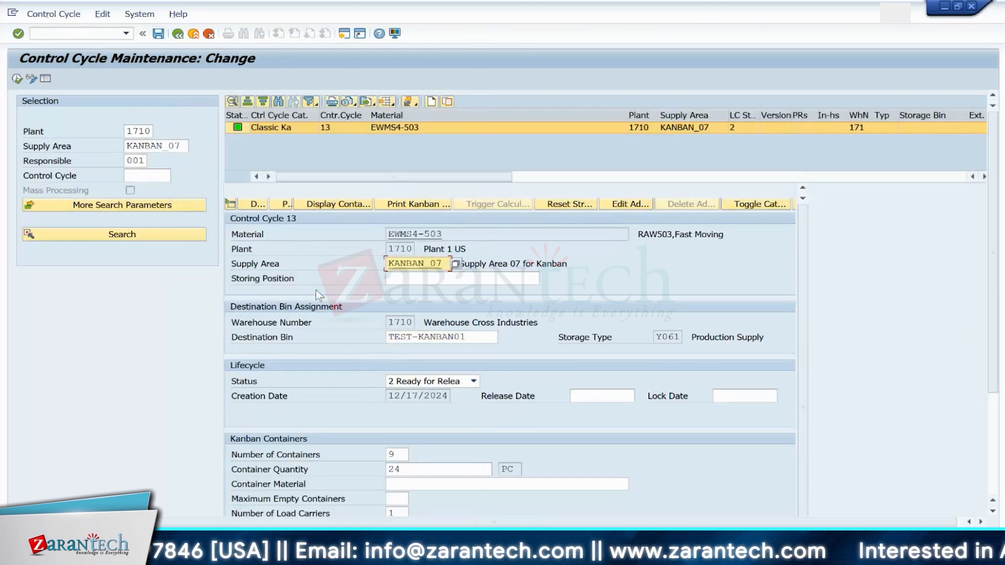
Step: Set the control cycle status to 3 Released and save
left_click(454, 381)
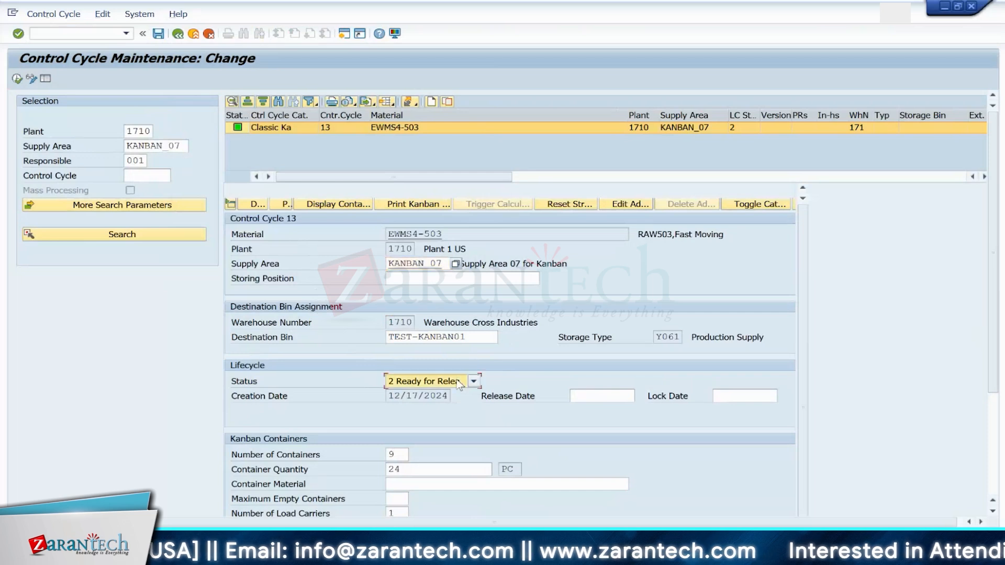
left_click(419, 420)
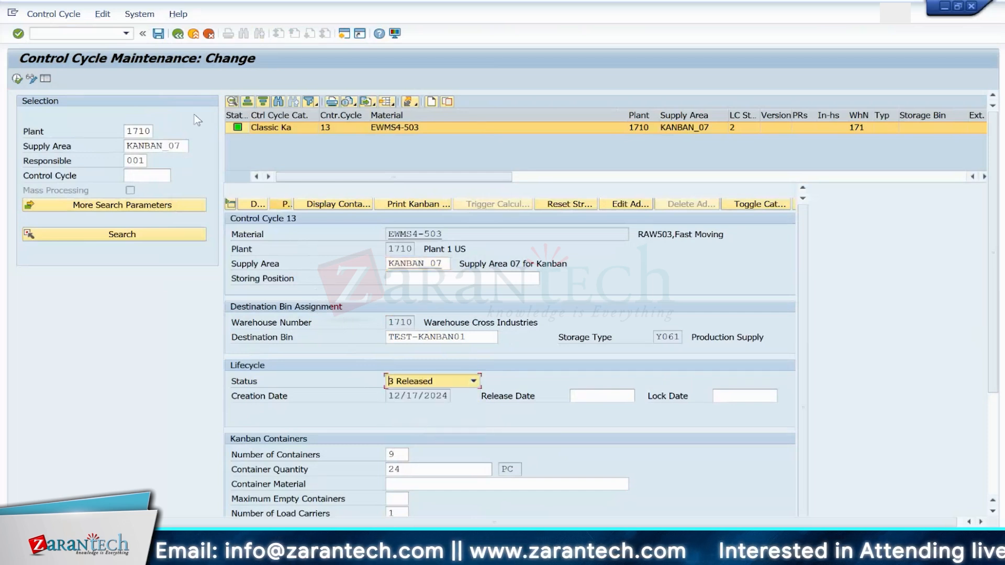
left_click(158, 34)
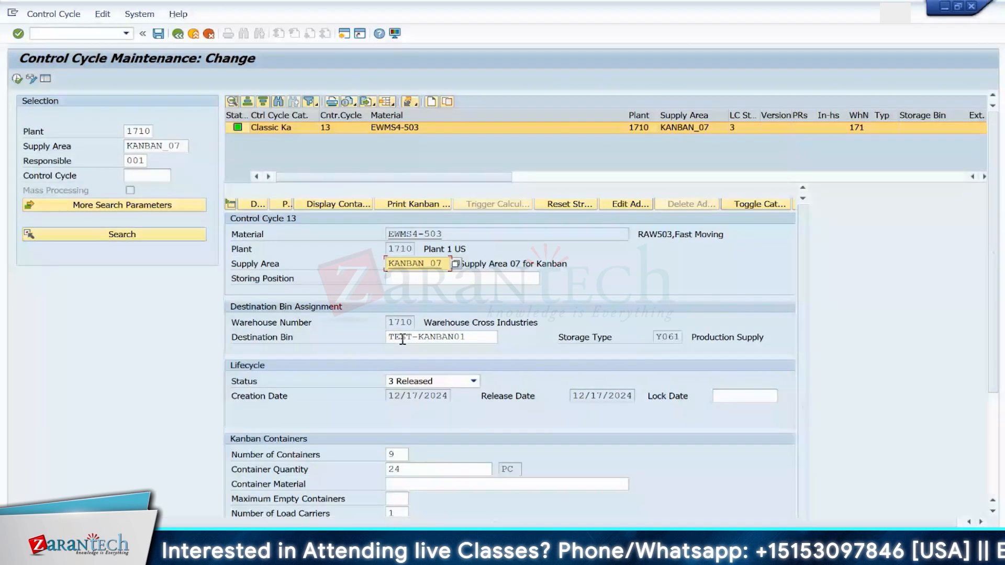
Step: Review the released control cycle's destination bin and stock transfer settings
left_click(480, 337)
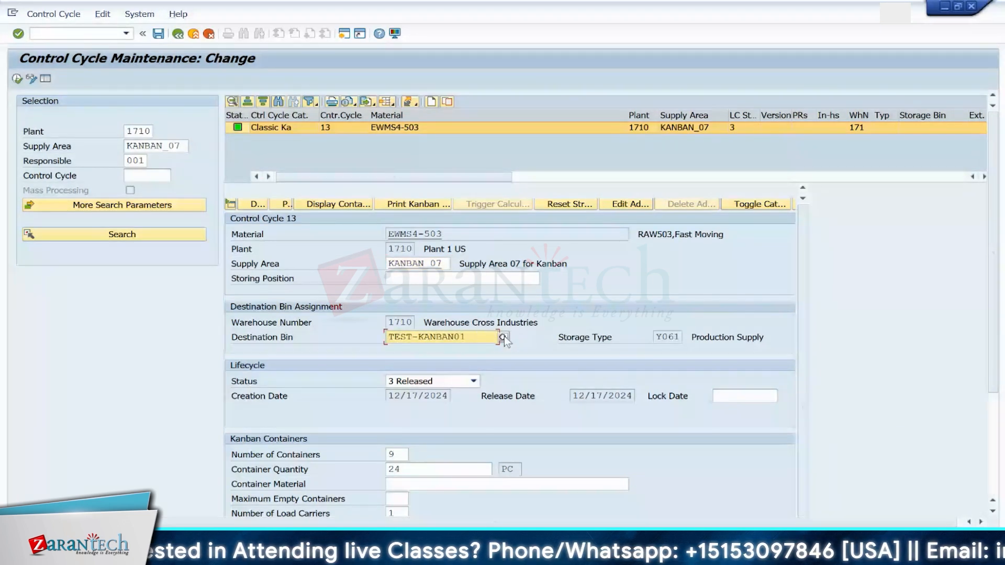
left_click(505, 336)
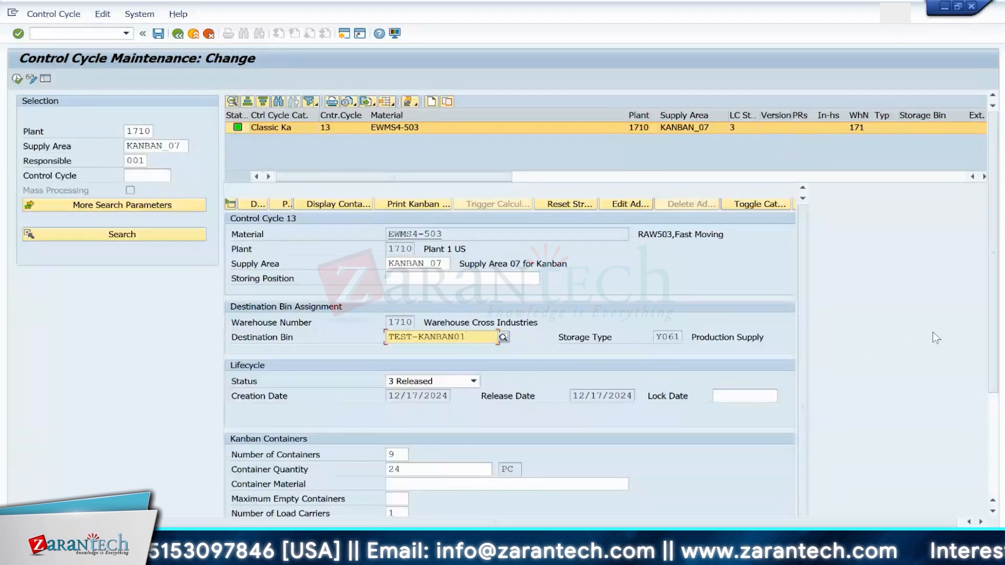
scroll(994, 344, "down", 3)
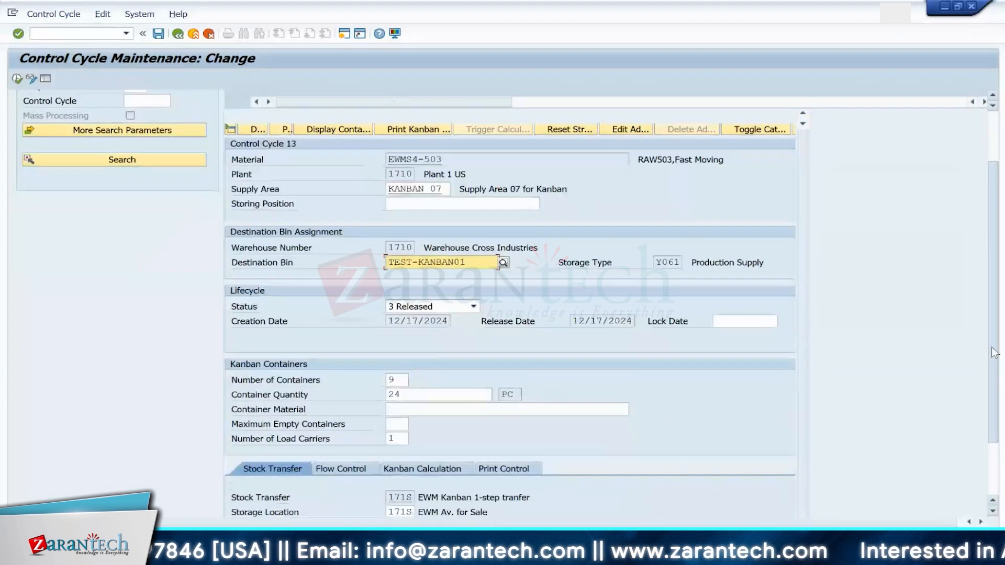
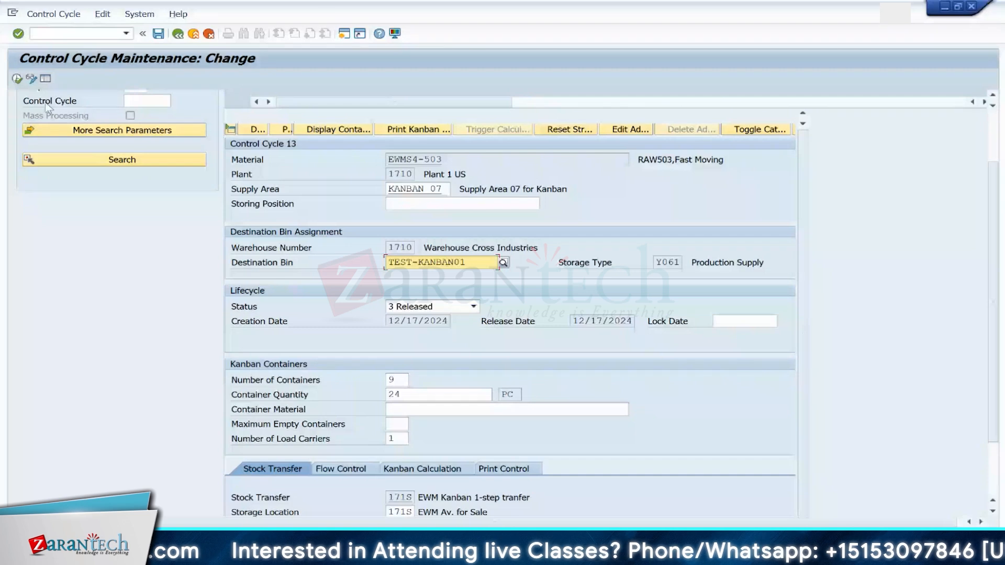
Step: Close the extra open control cycle maintenance sessions, keeping one control cycle window
mouse_move(778, 471)
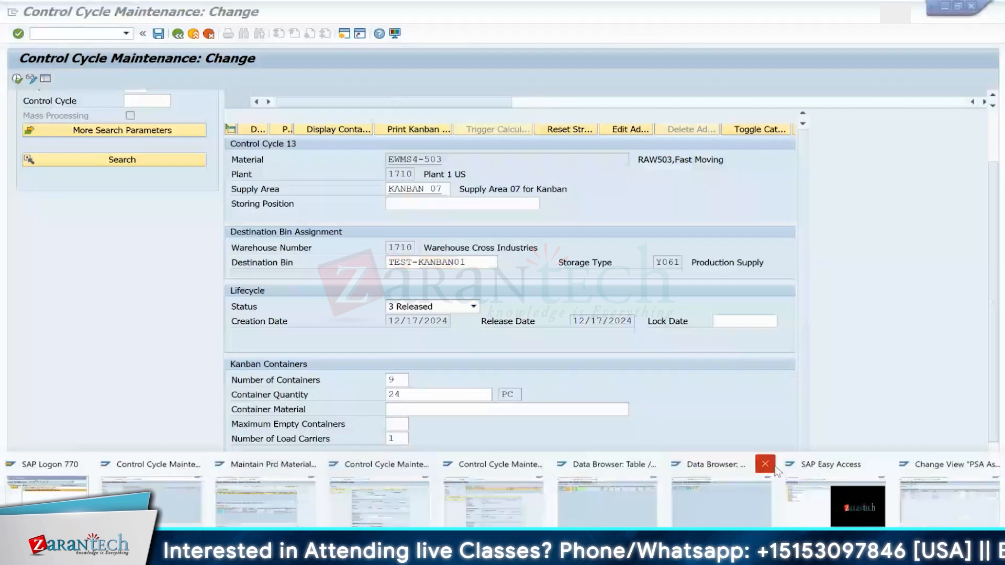
left_click(766, 464)
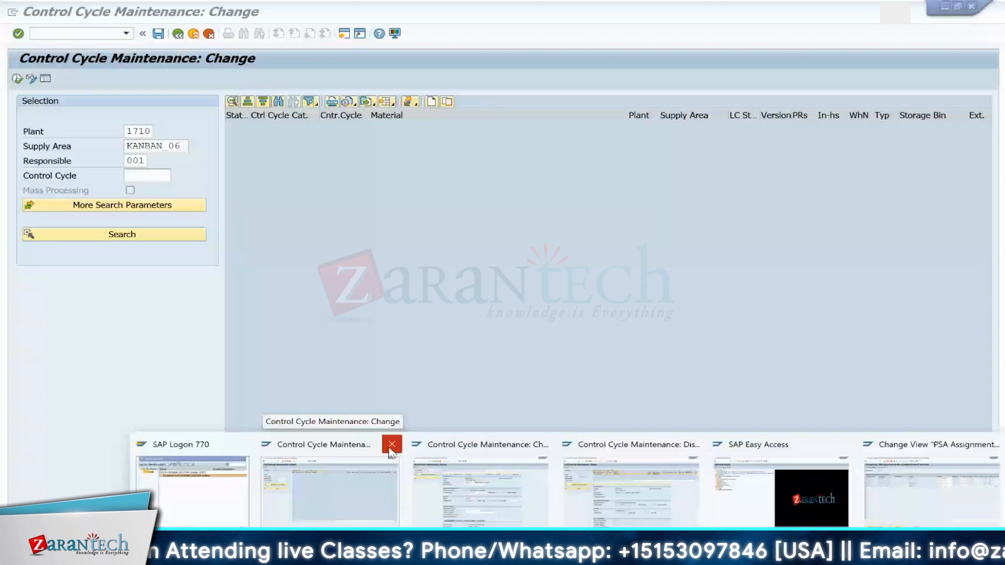
left_click(391, 449)
left_click(208, 34)
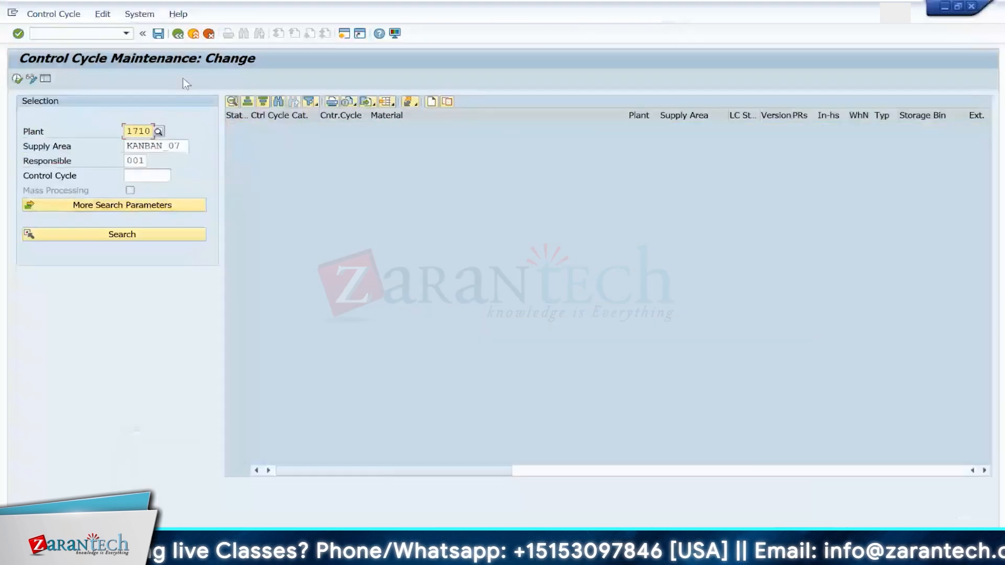
Step: Open the kanban board with /NPK13N and display it for production supply area KANBAN_07 in plant 1710
left_click(81, 34)
type("/")
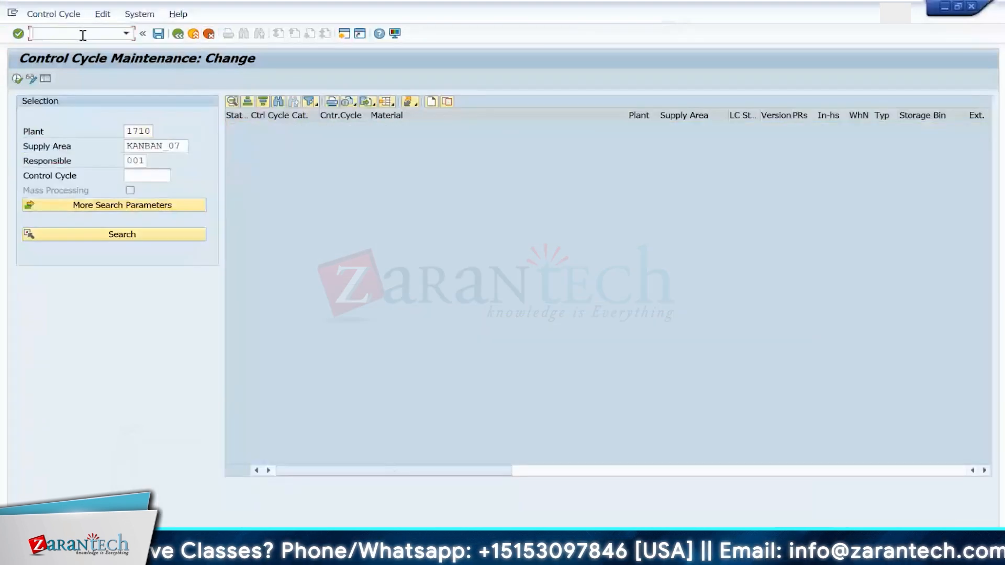
type("NPK13N")
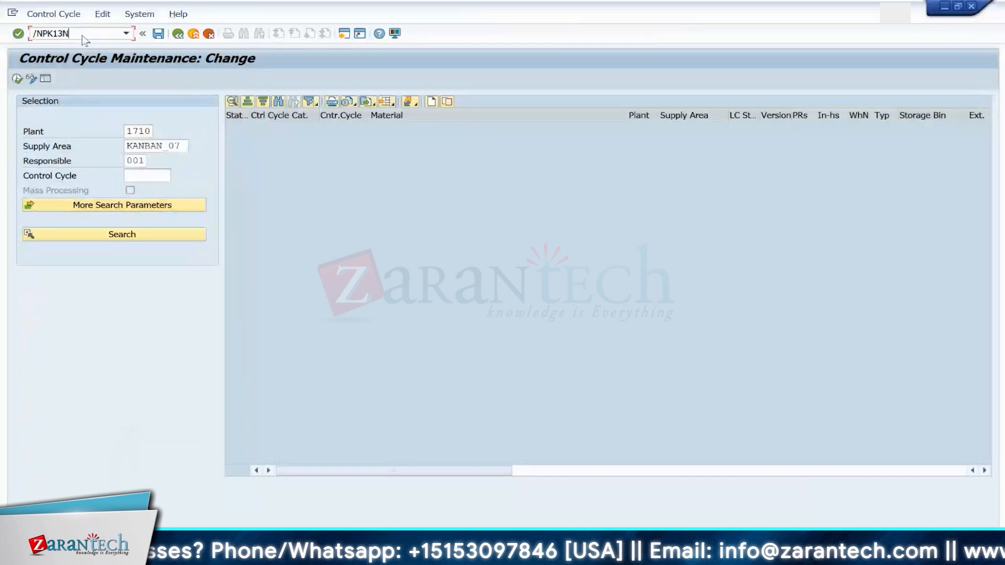
key("Return")
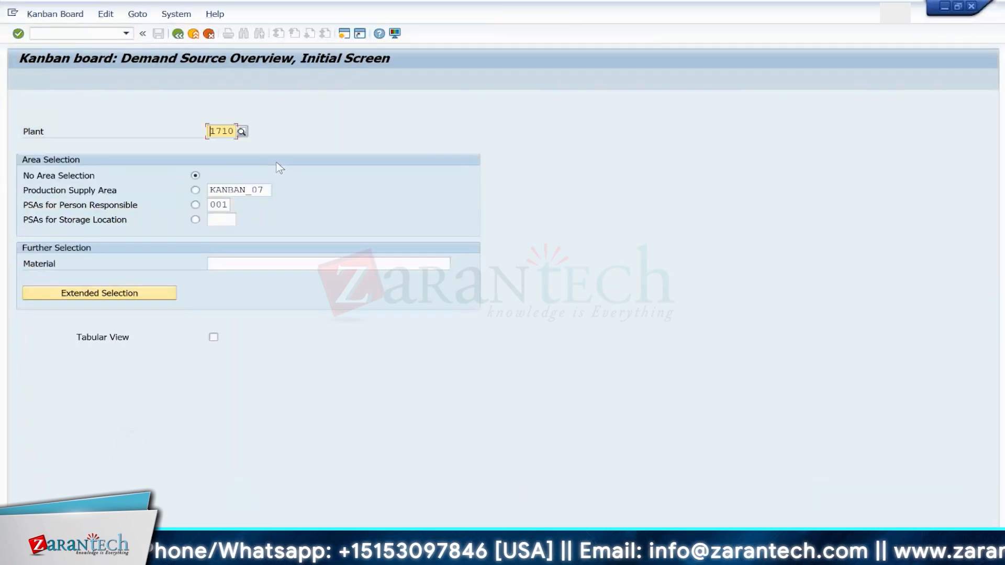
left_click(195, 190)
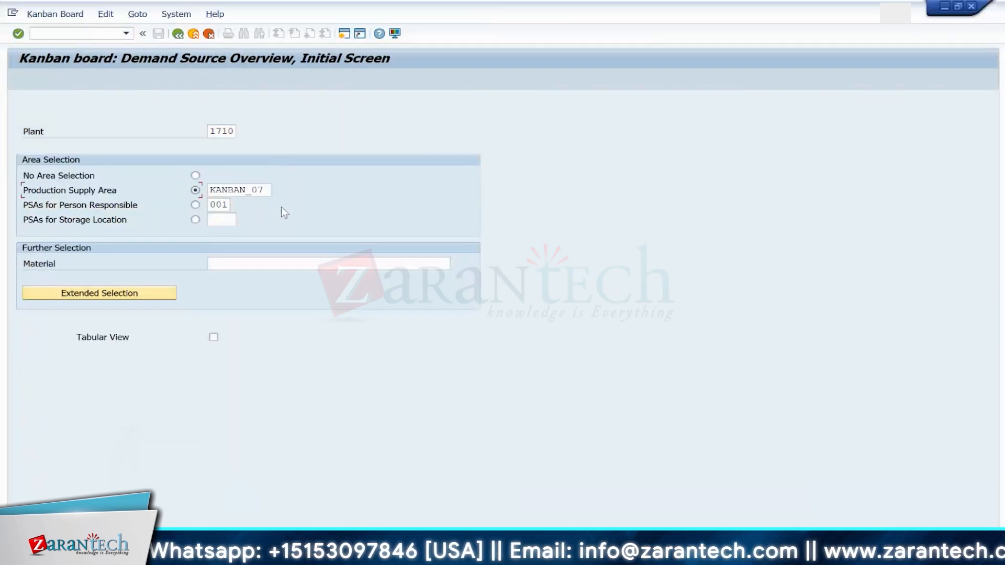
key("Return")
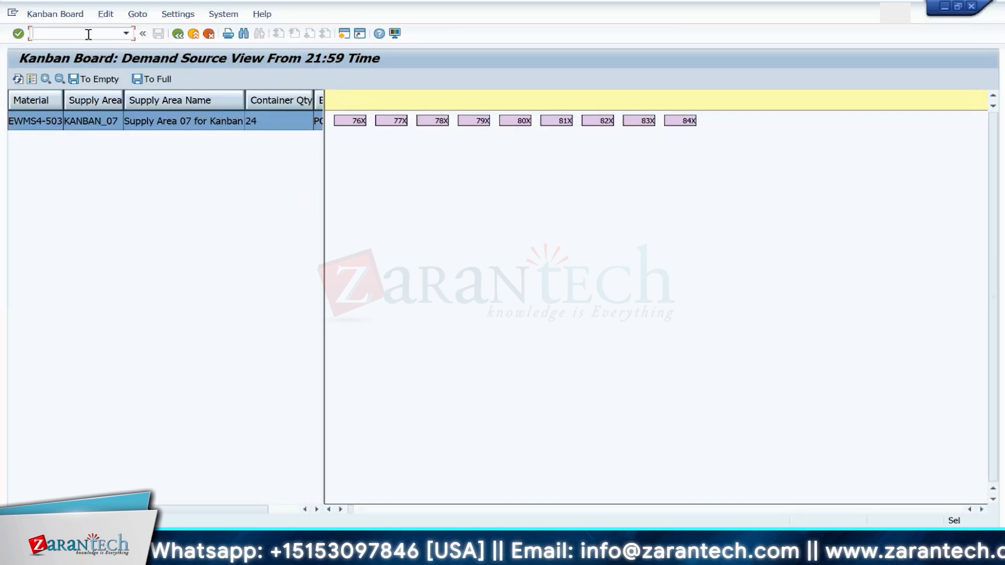
Step: Open control cycle display in a new session with /OPKM and search the control cycle for KANBAN_07
type("/OPKMC")
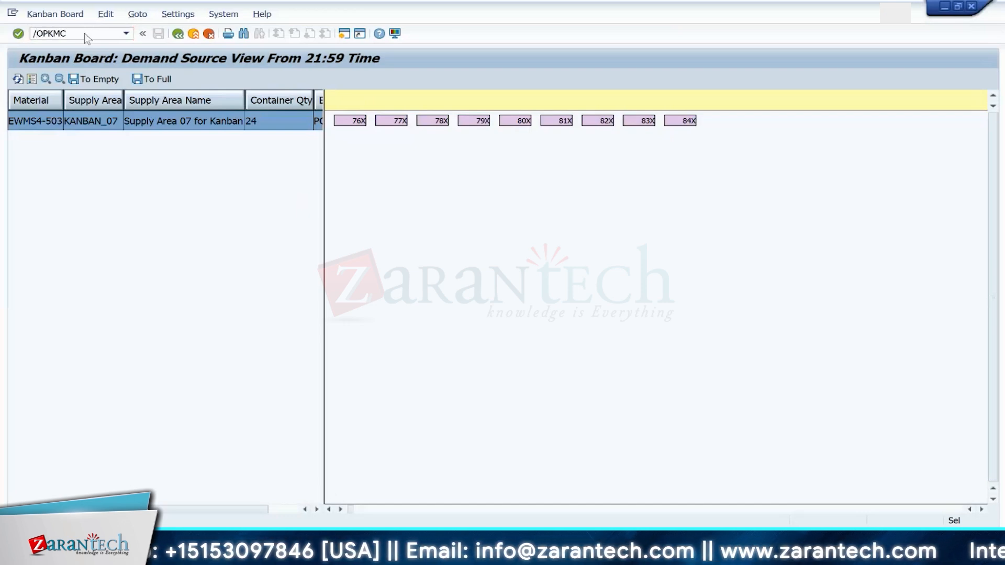
key("Return")
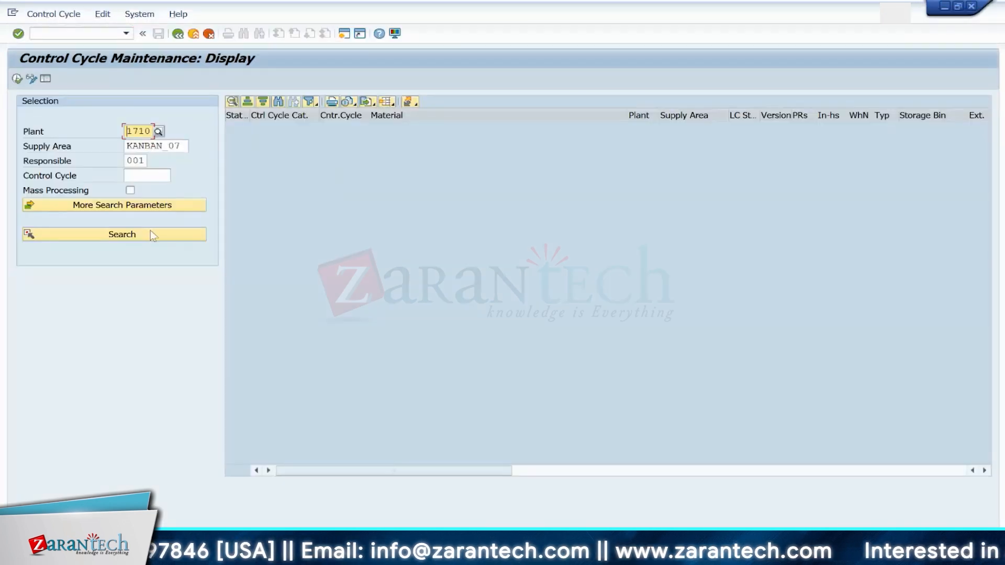
left_click(112, 234)
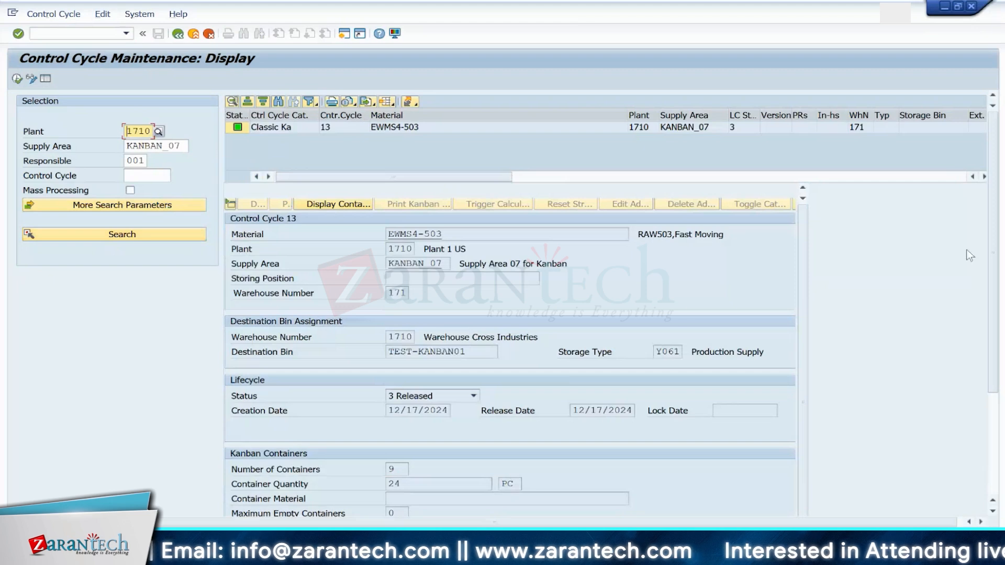
left_click_drag(992, 268, 992, 335)
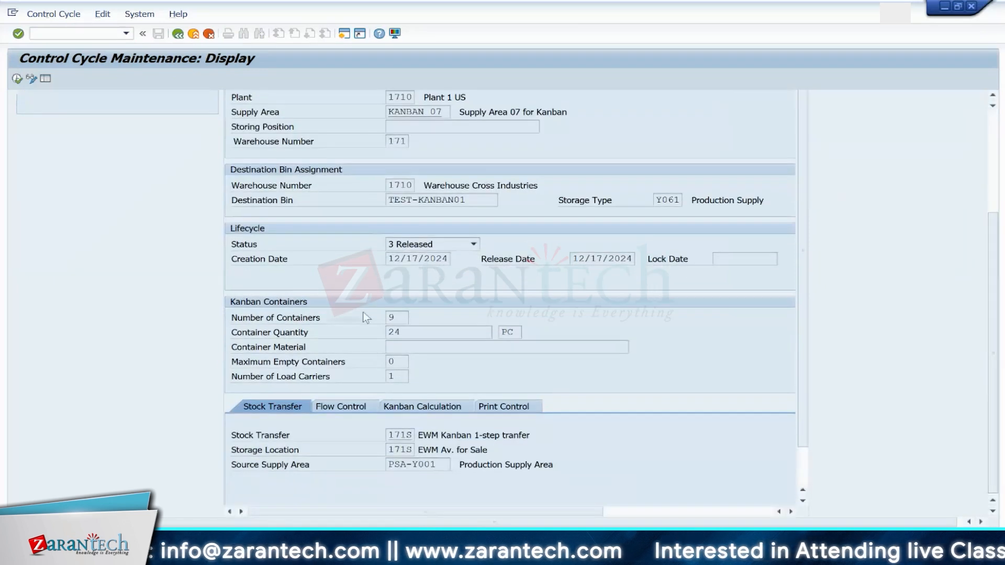
left_click(388, 317)
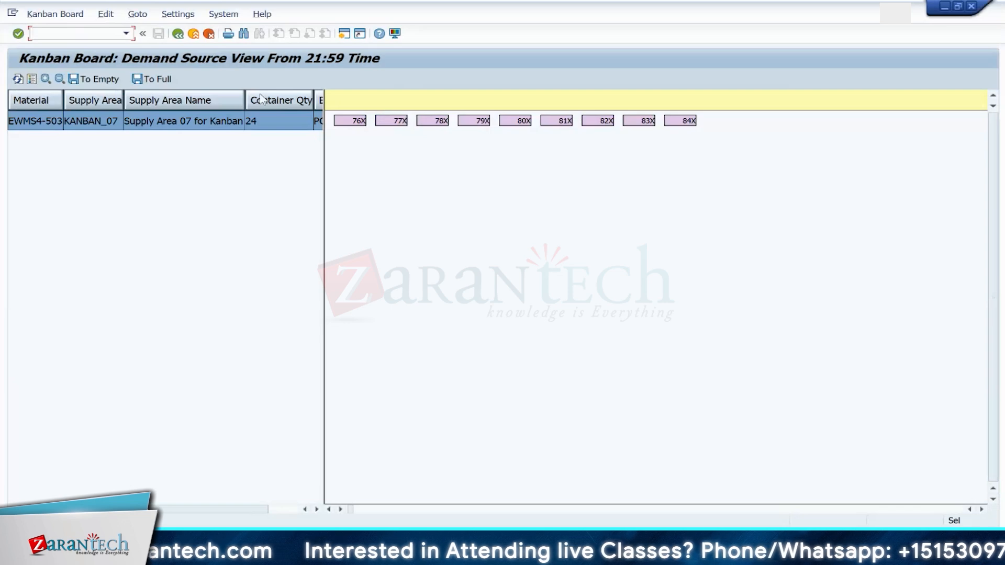
Step: Try to set kanban container 76 of EWMS4-503 to empty on the kanban board
left_click(247, 117)
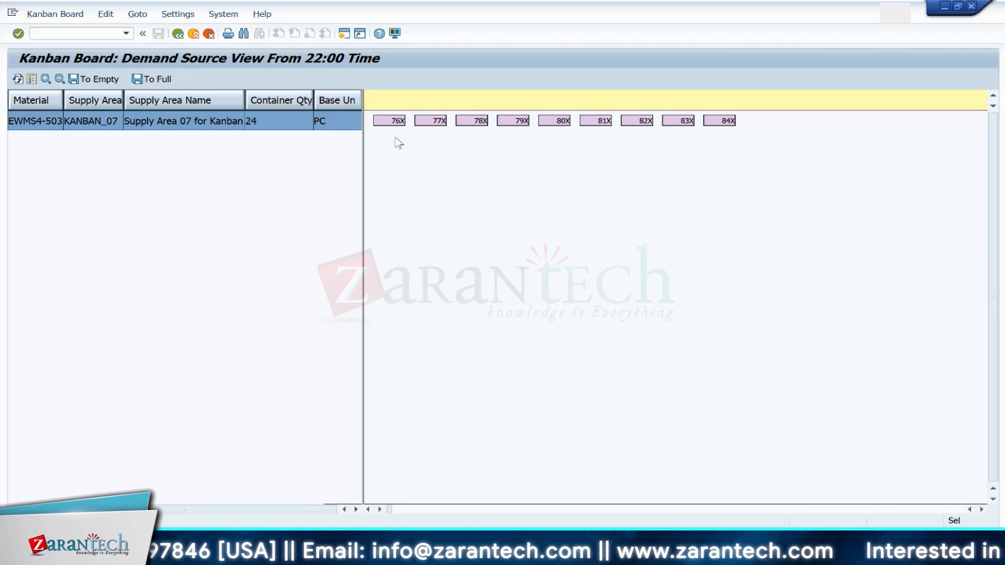
left_click(389, 124)
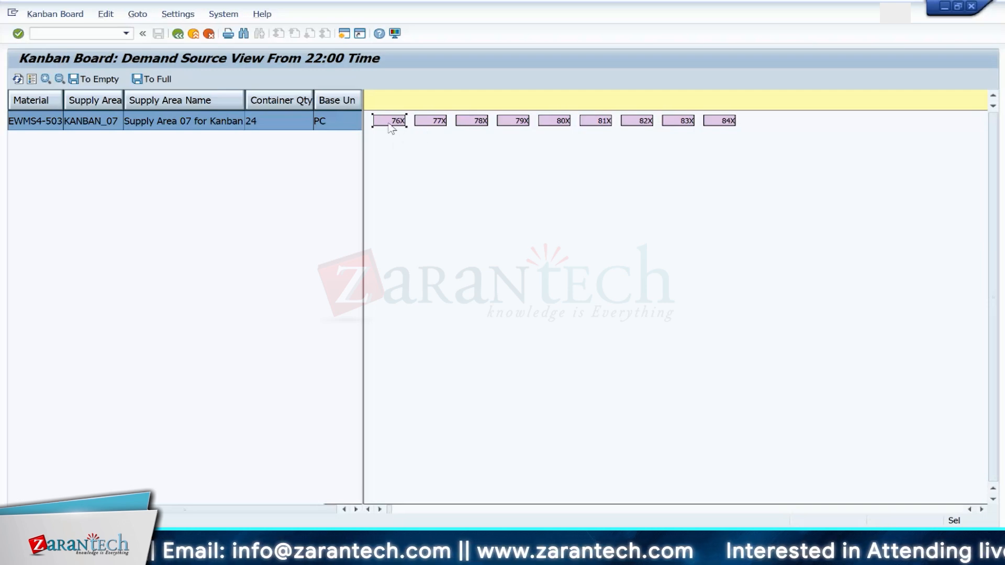
left_click(106, 79)
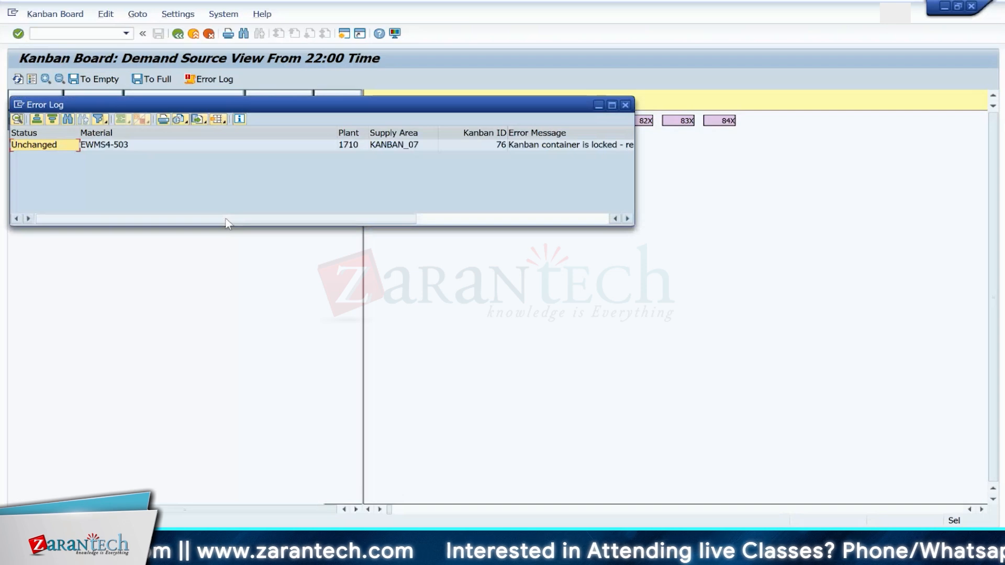
Step: Examine the error log entry for kanban container 76 and close it
left_click(55, 145)
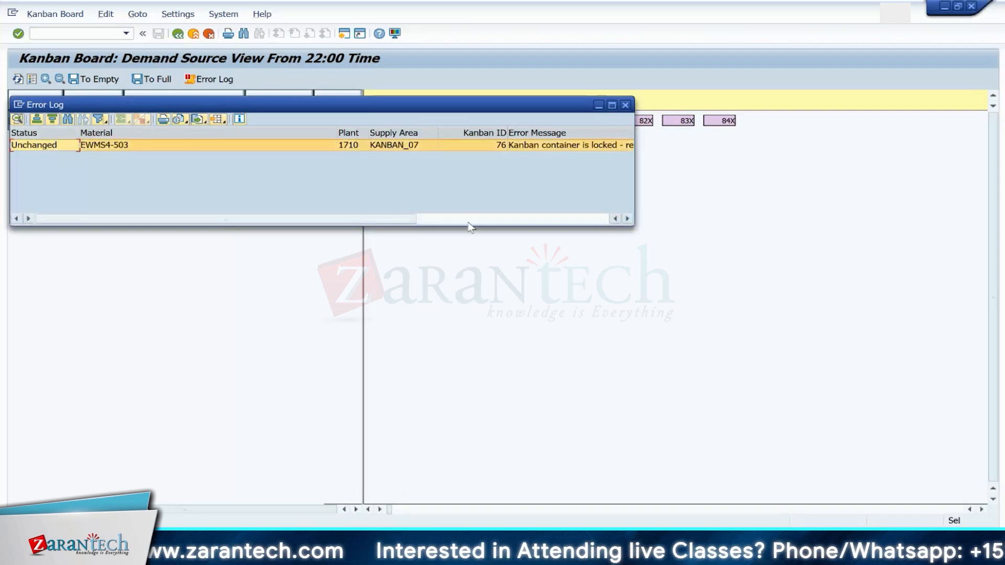
left_click(627, 219)
left_click(627, 219)
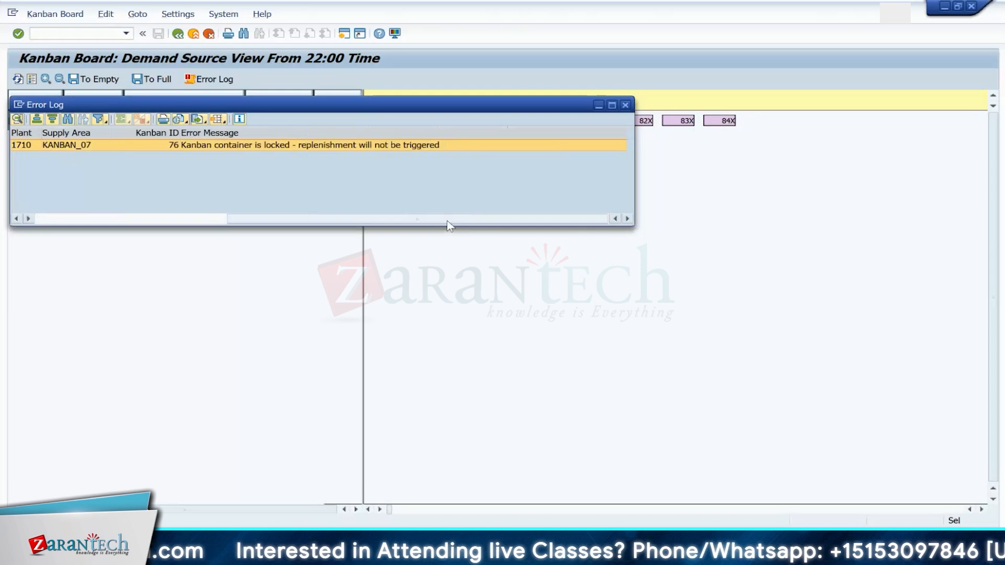
left_click_drag(445, 215, 222, 212)
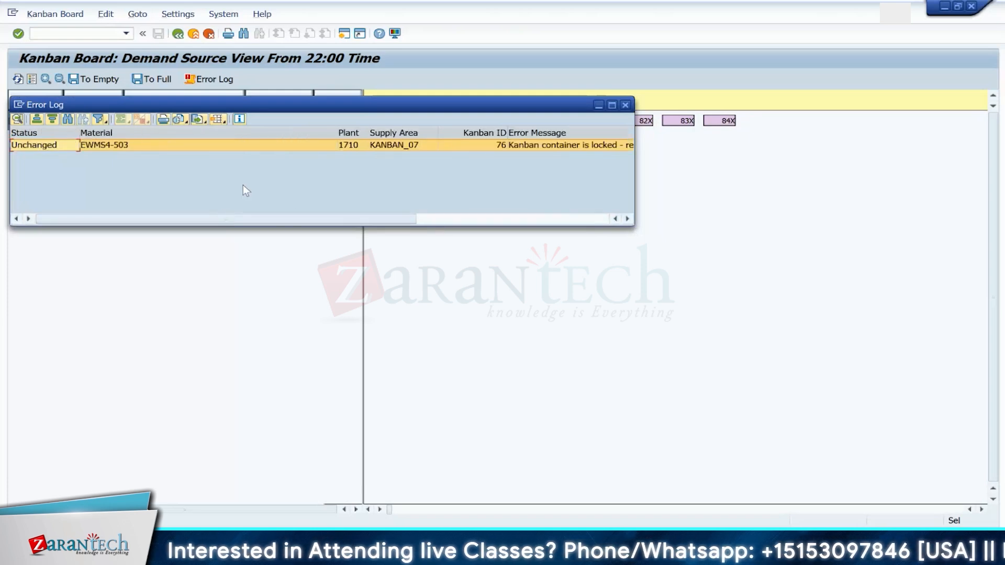
left_click_drag(328, 115, 433, 181)
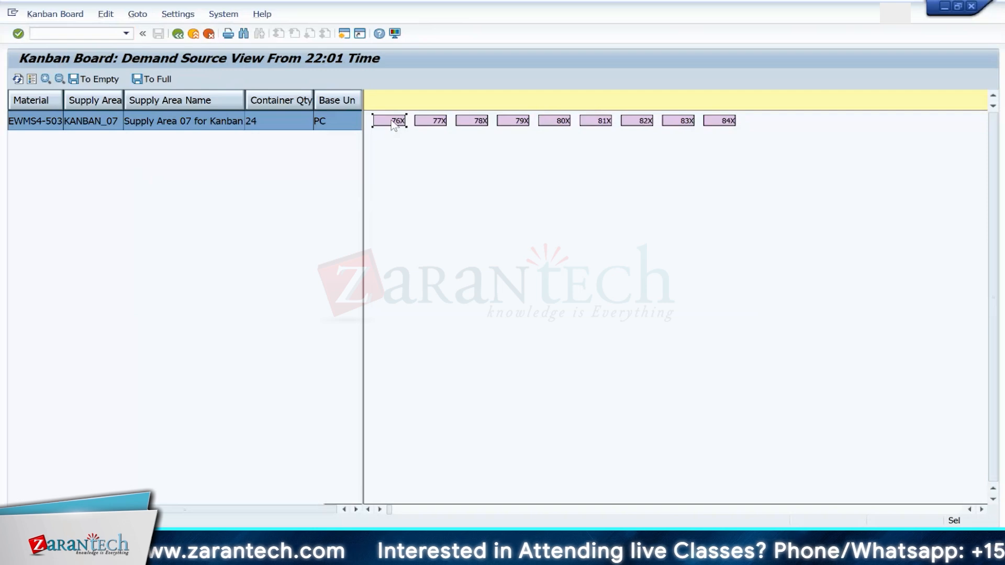
Step: Open the control cycle display from kanban container 76 on the board
left_click(437, 122, "ctrl")
left_click(470, 122, "ctrl")
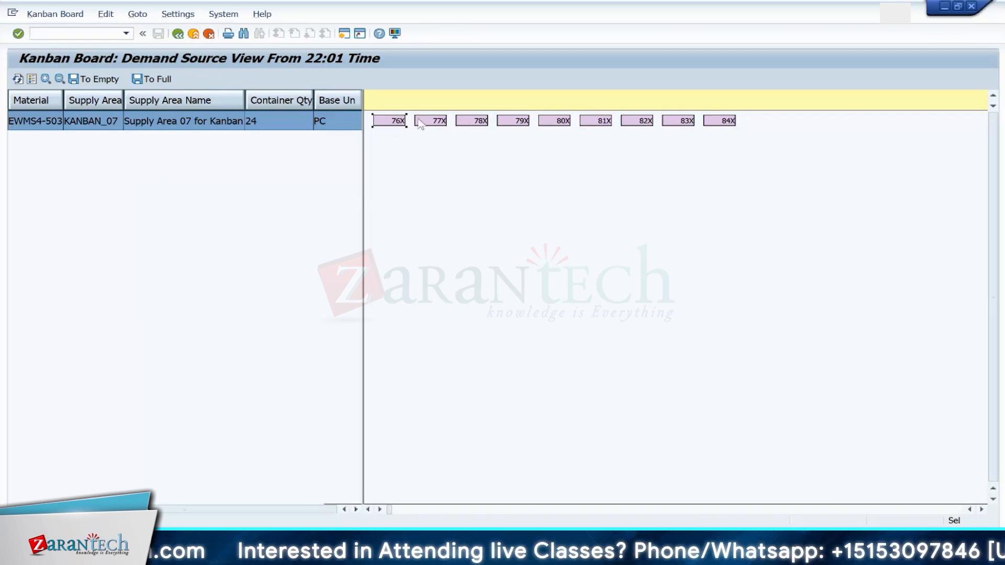
left_click(392, 120)
left_click(388, 123)
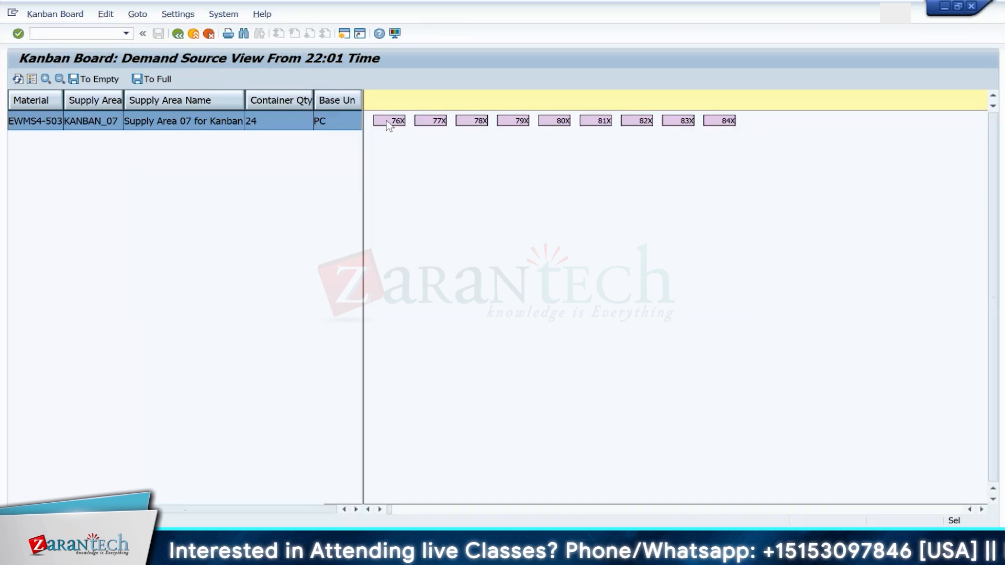
right_click(387, 126)
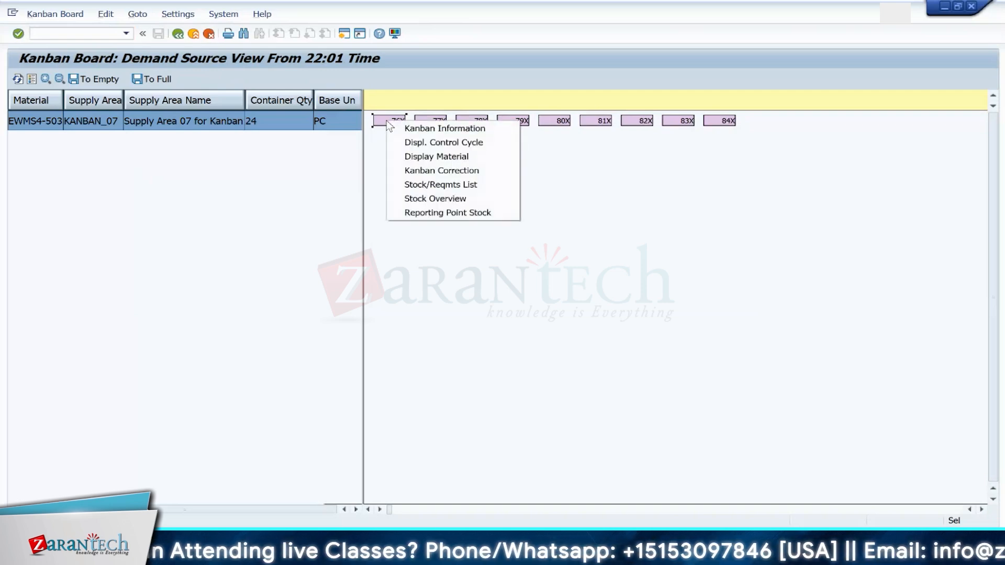
left_click(429, 142)
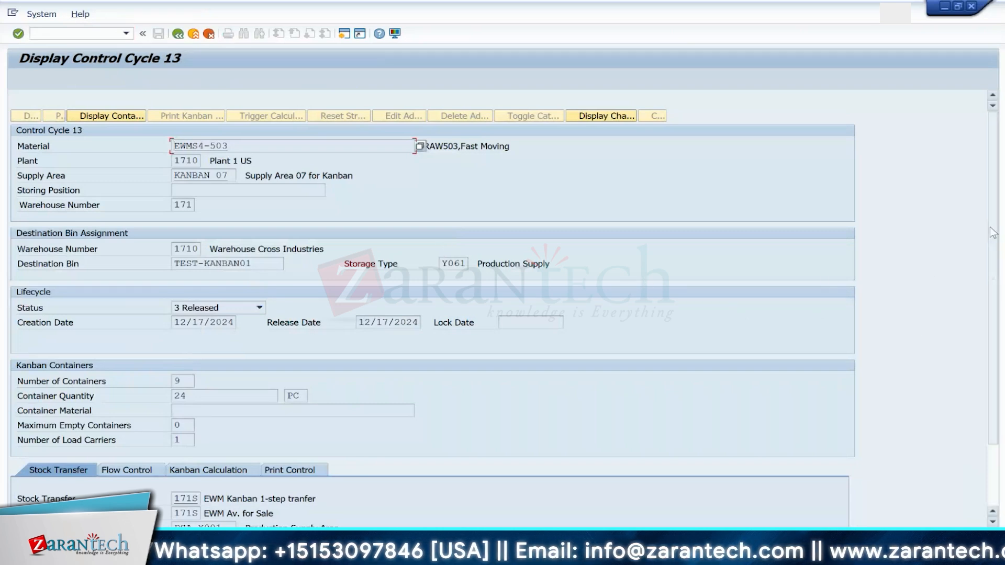
Step: Review the kanban containers of control cycle 13 and their lock status, then return to the board
scroll(984, 323, "down", 3)
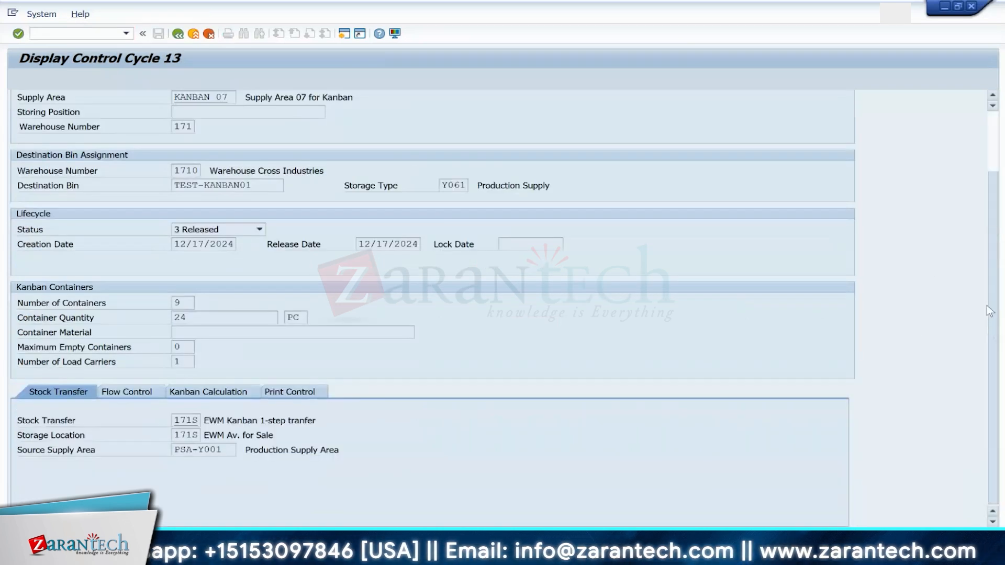
scroll(992, 288, "up", 2)
scroll(995, 258, "up", 1)
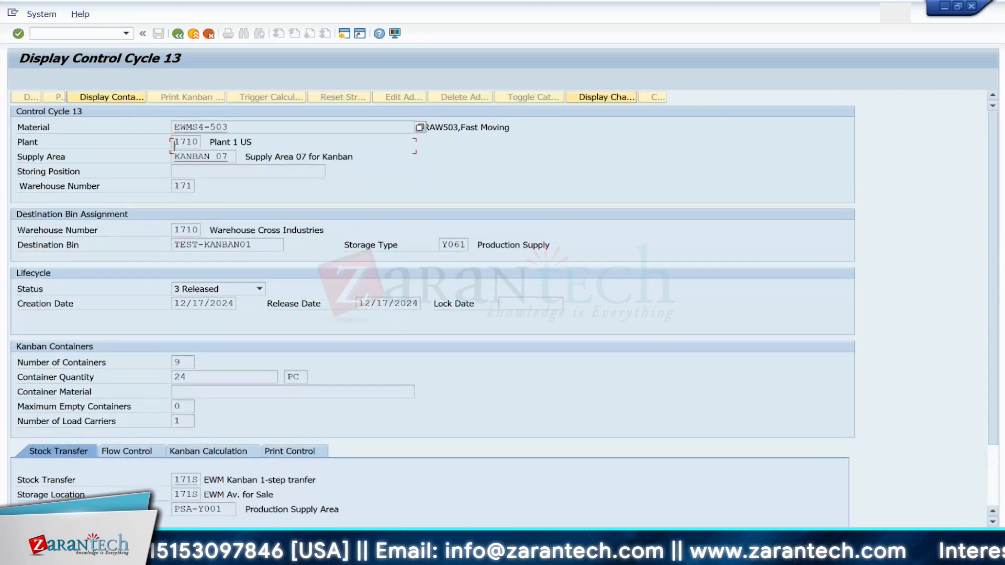
left_click(107, 116)
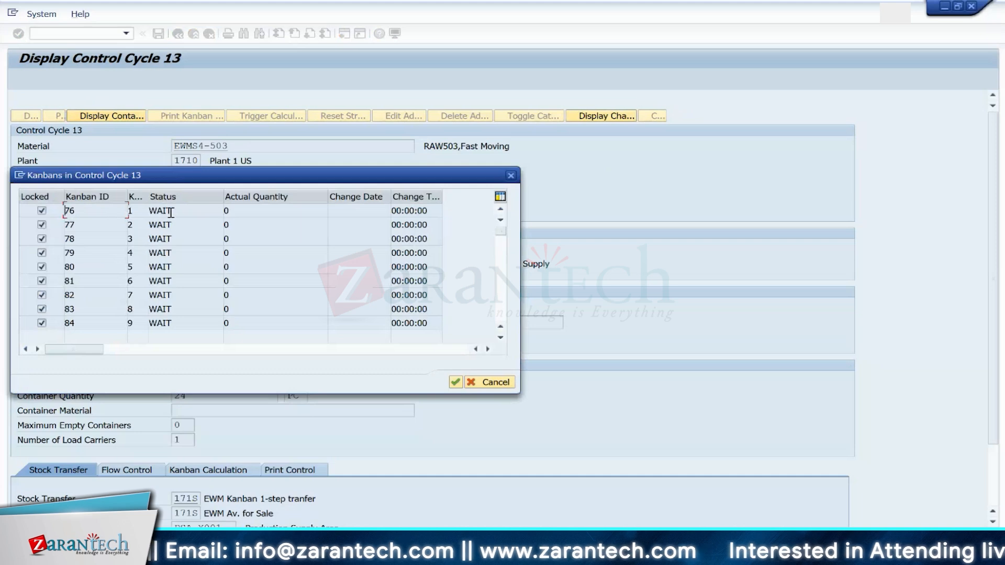
left_click(512, 176)
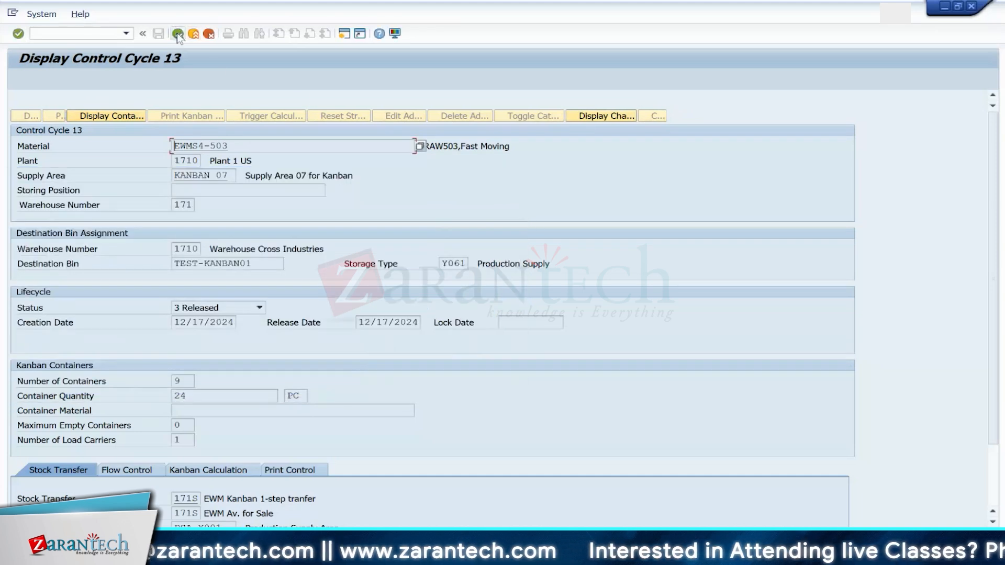
key("F3")
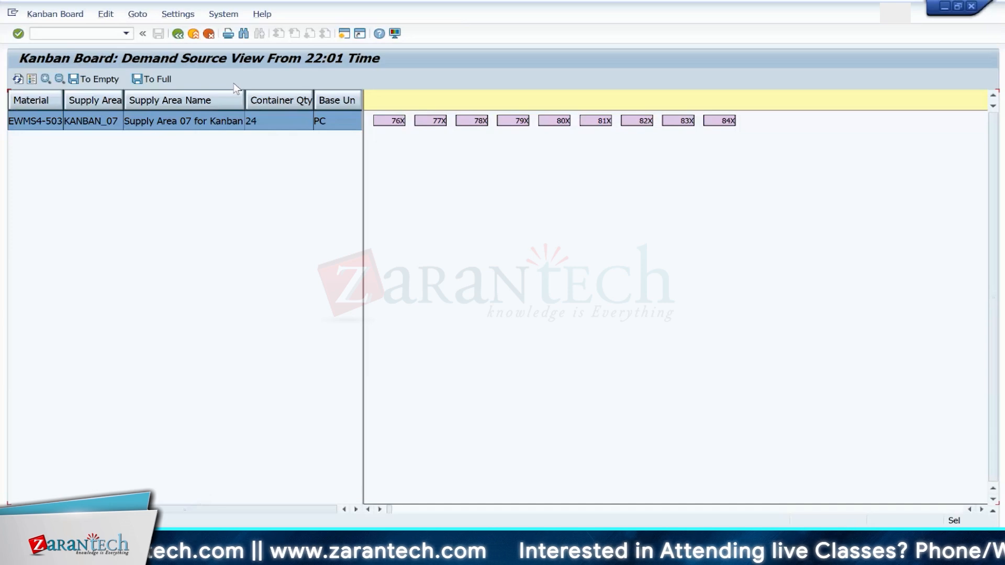
Step: Try setting kanban container 76 to full and to empty, checking the error log in between
right_click(397, 125)
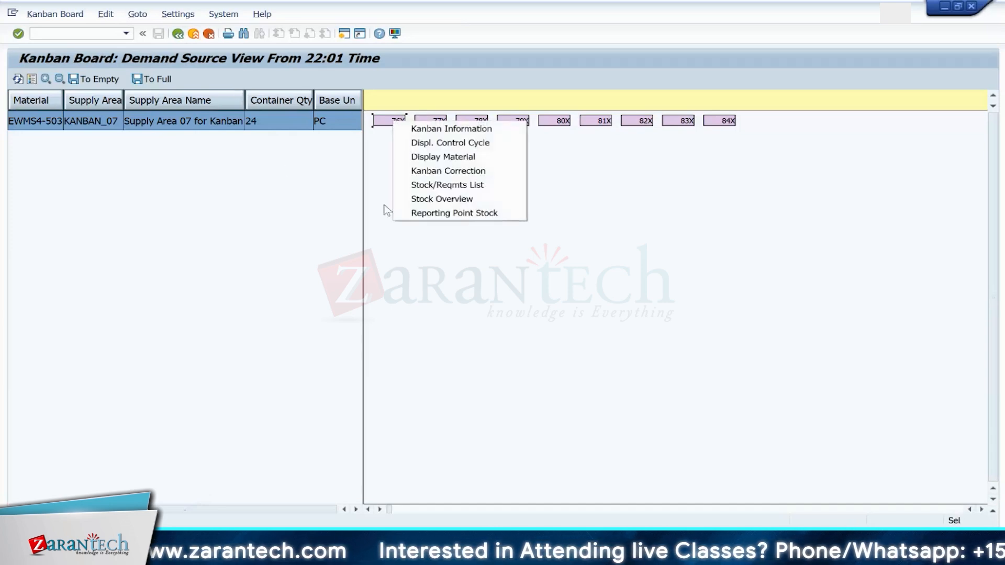
left_click(445, 171)
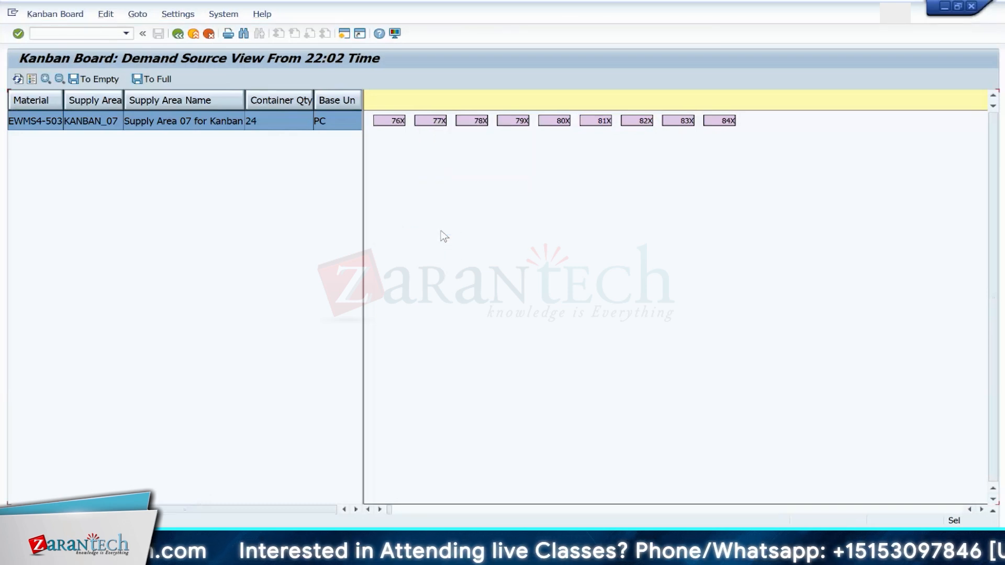
left_click(155, 80)
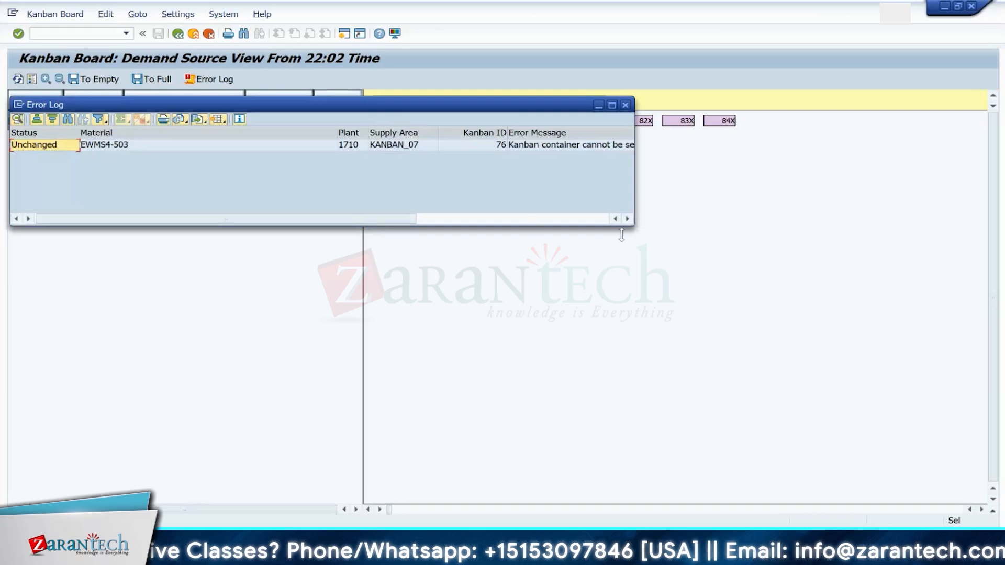
scroll(633, 222, "right", 3)
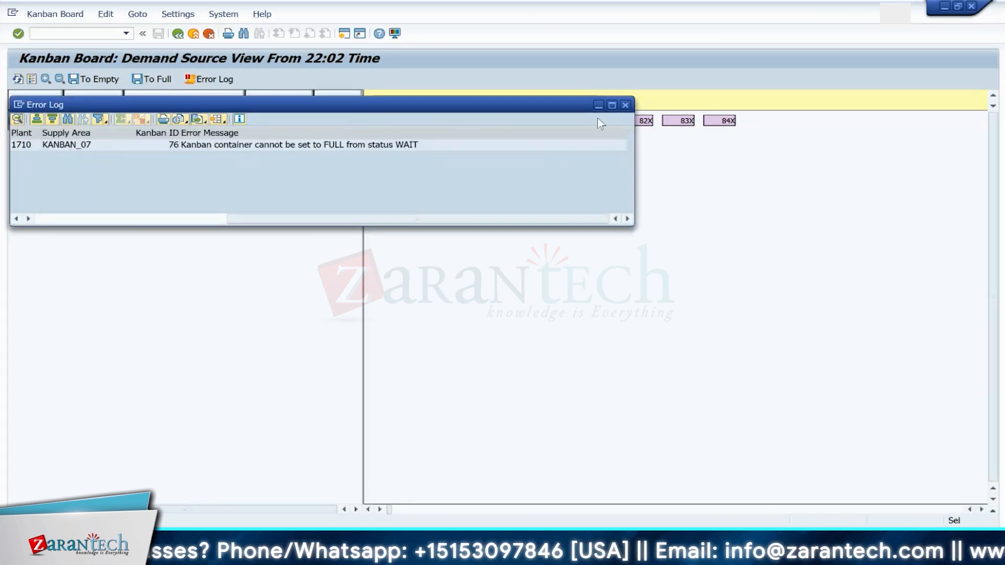
left_click(625, 105)
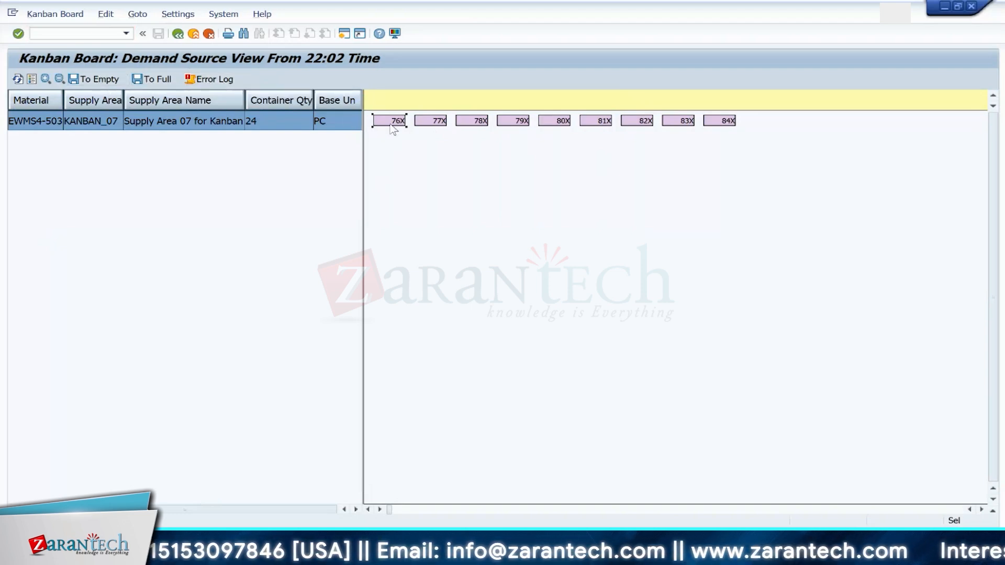
left_click(94, 79)
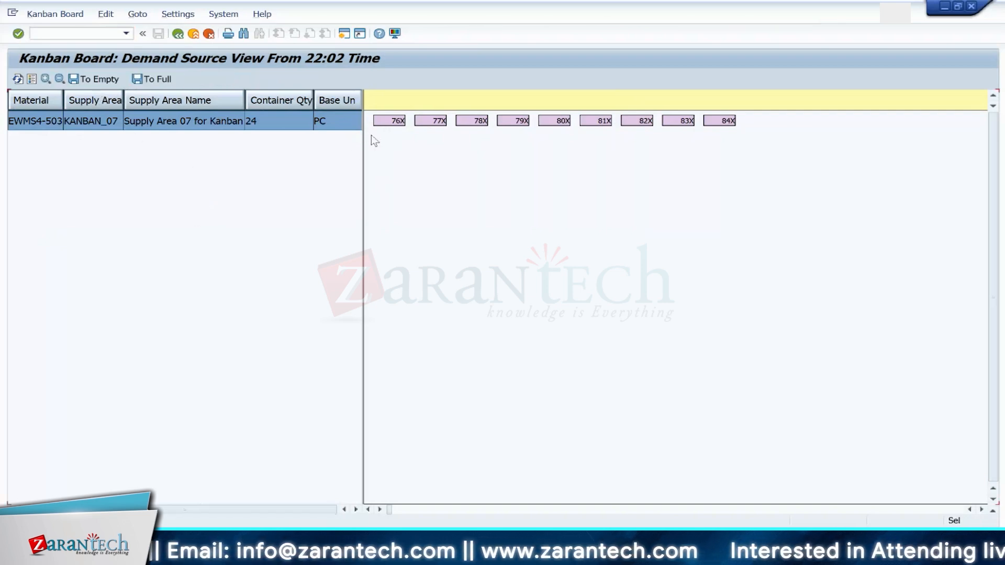
Step: Try again to set kanban container 76 to empty, then examine the error log entry and close it
left_click(102, 79)
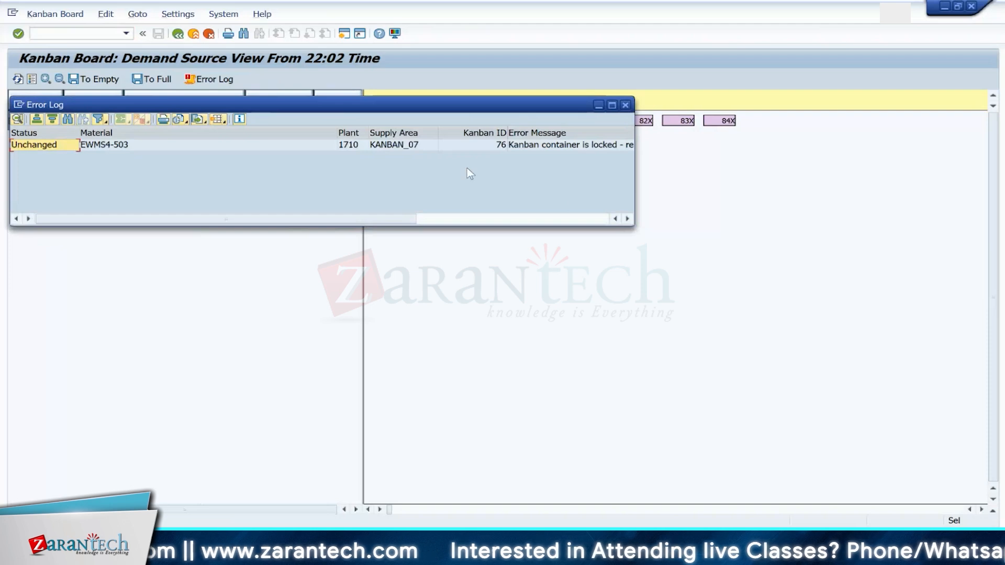
left_click(627, 218)
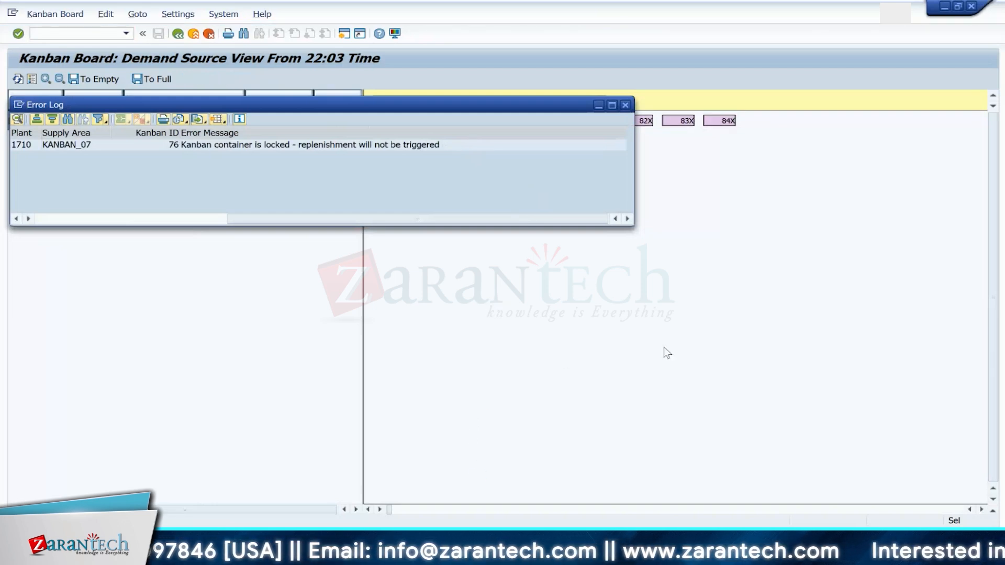
left_click(625, 105)
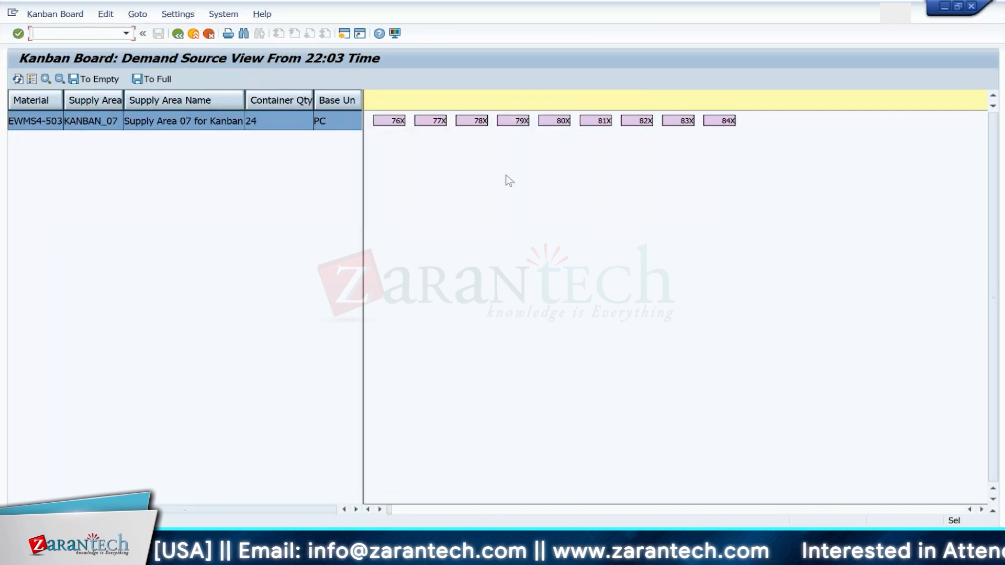
Step: Leave the kanban board, choose production supply area selection, and open control cycle maintenance with transaction PKBC
left_click(177, 34)
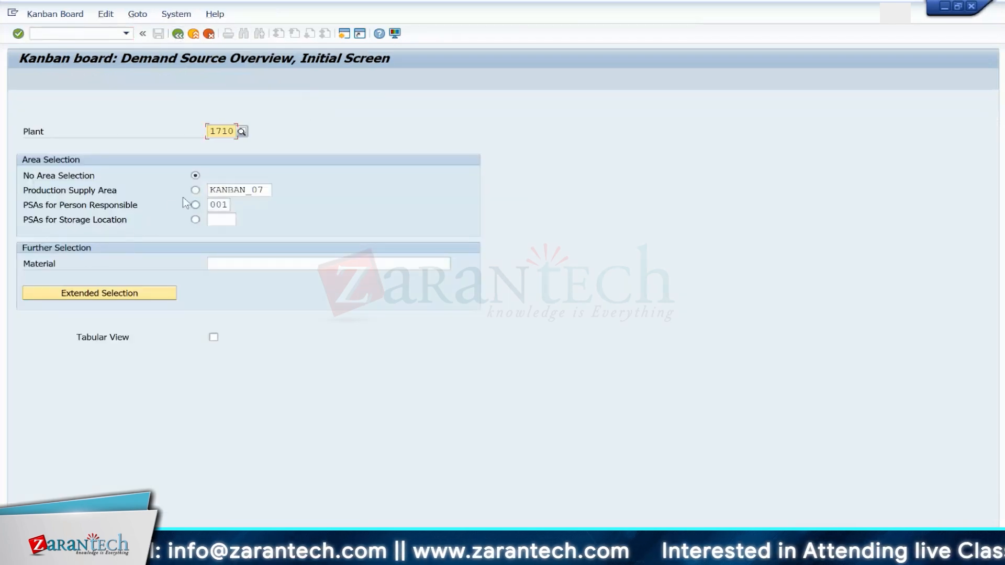
left_click(196, 190)
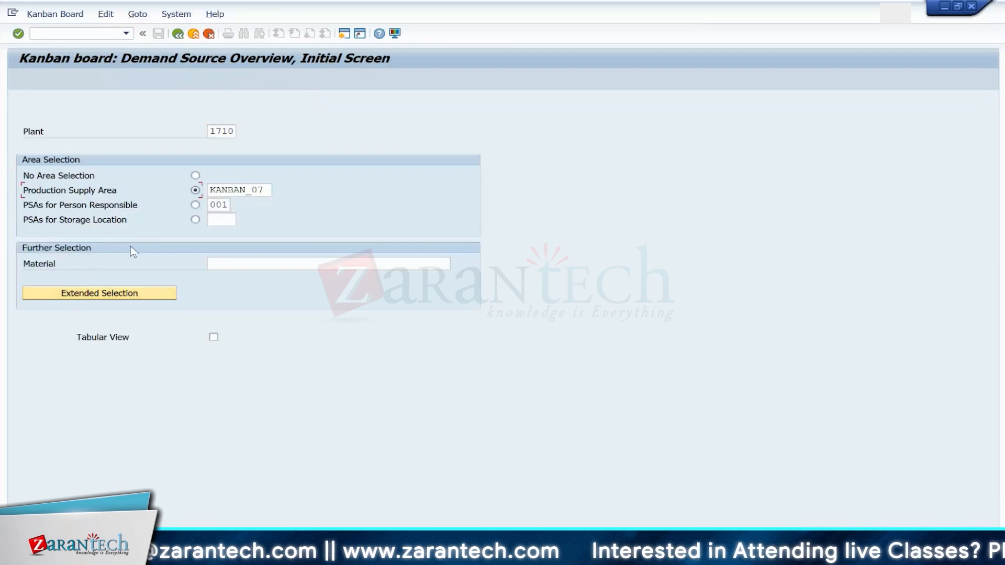
left_click(83, 36)
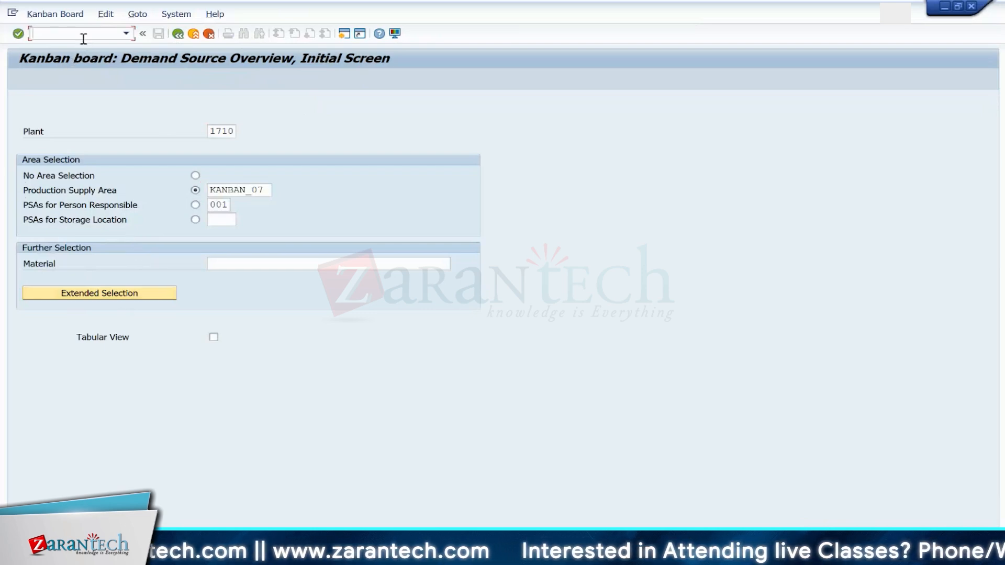
type("/N")
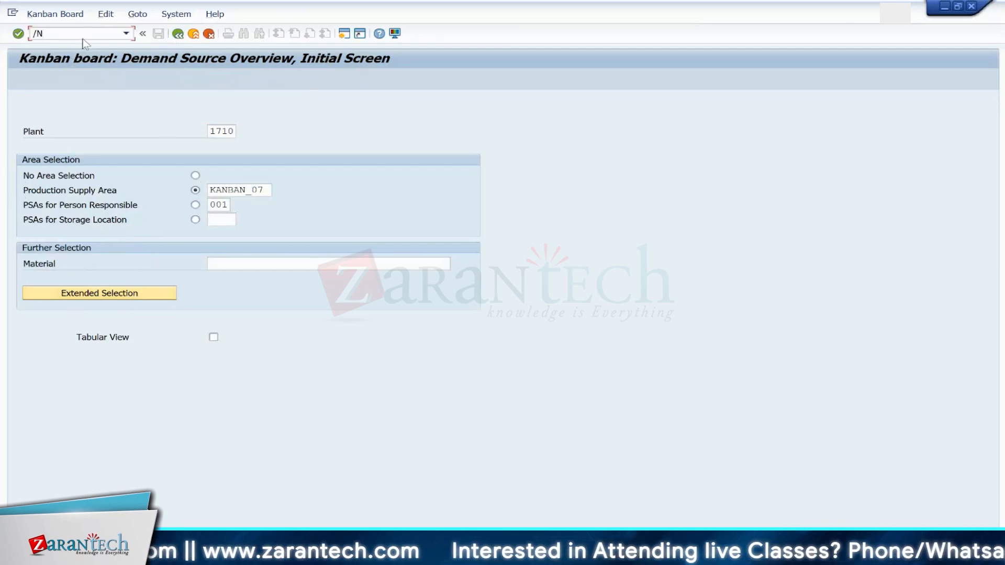
type("PK")
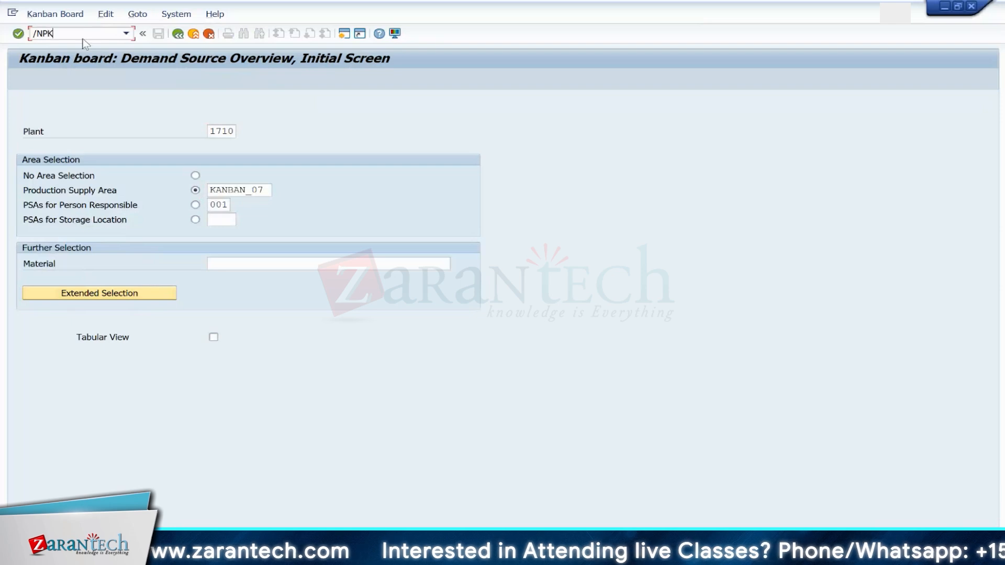
type("BC")
key("Return")
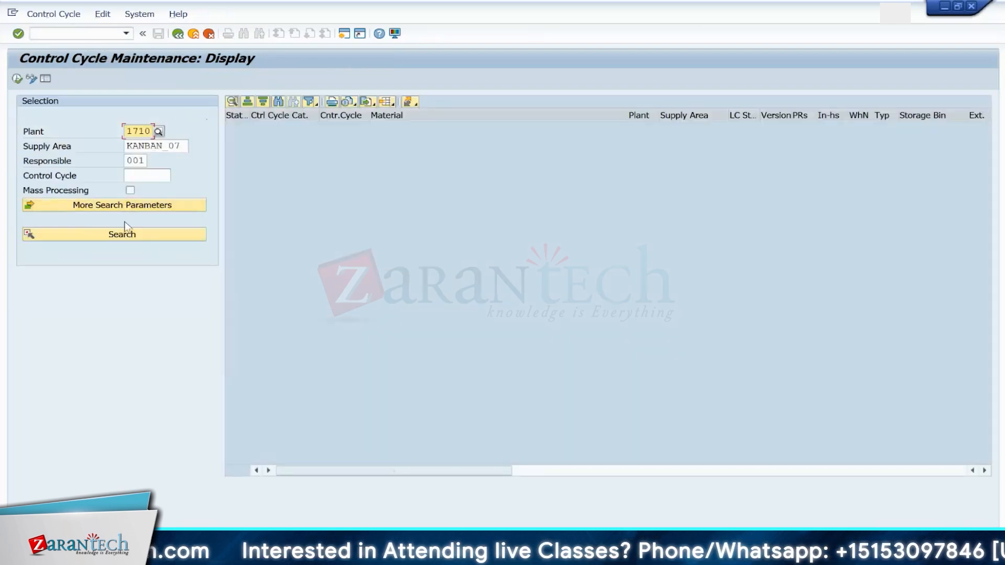
Step: Search the control cycles for plant 1710 and KANBAN_07, and switch control cycle 13 to change mode
left_click(124, 237)
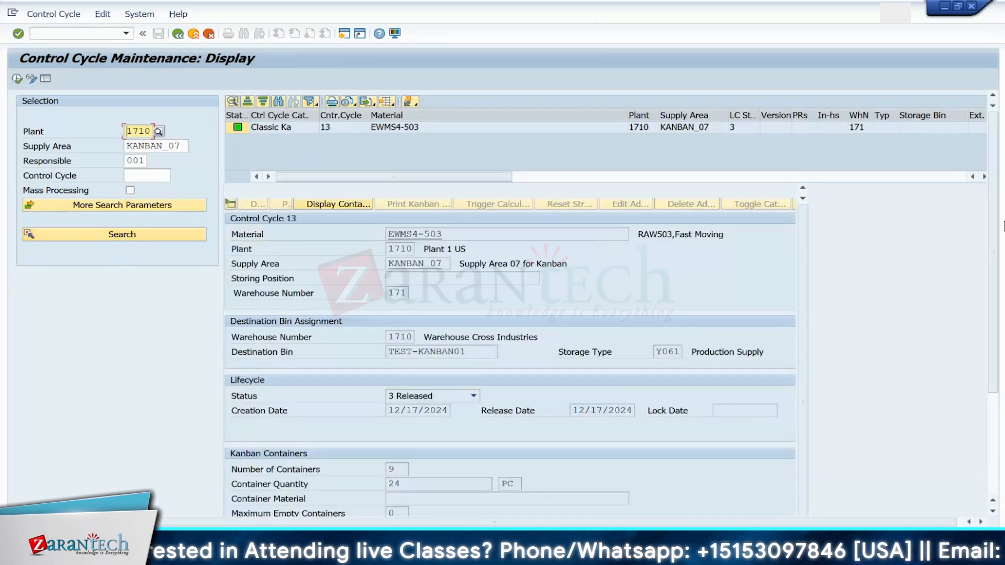
mouse_move(997, 235)
left_mouse_down()
mouse_move(996, 379)
mouse_move(996, 239)
left_mouse_up()
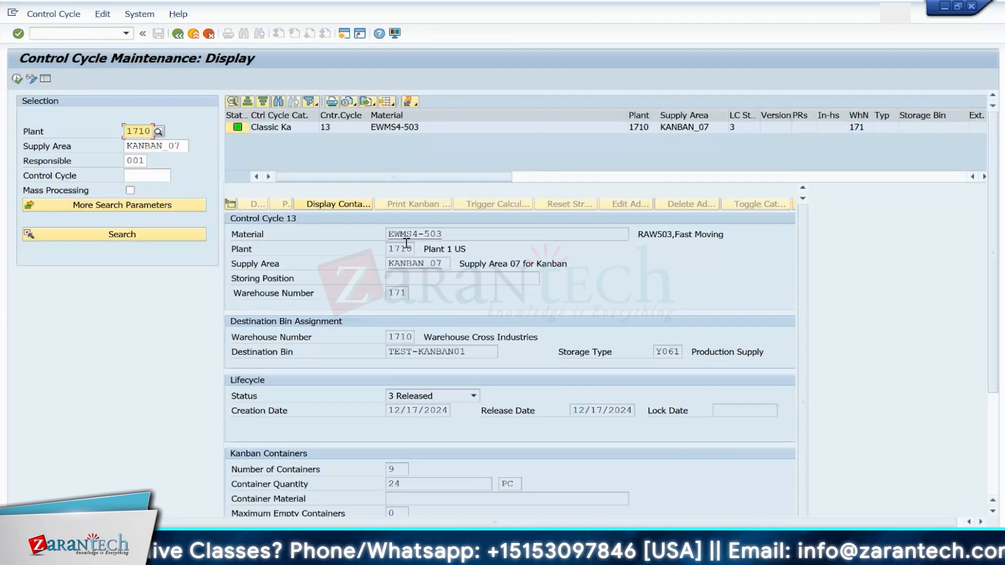
left_click(17, 78)
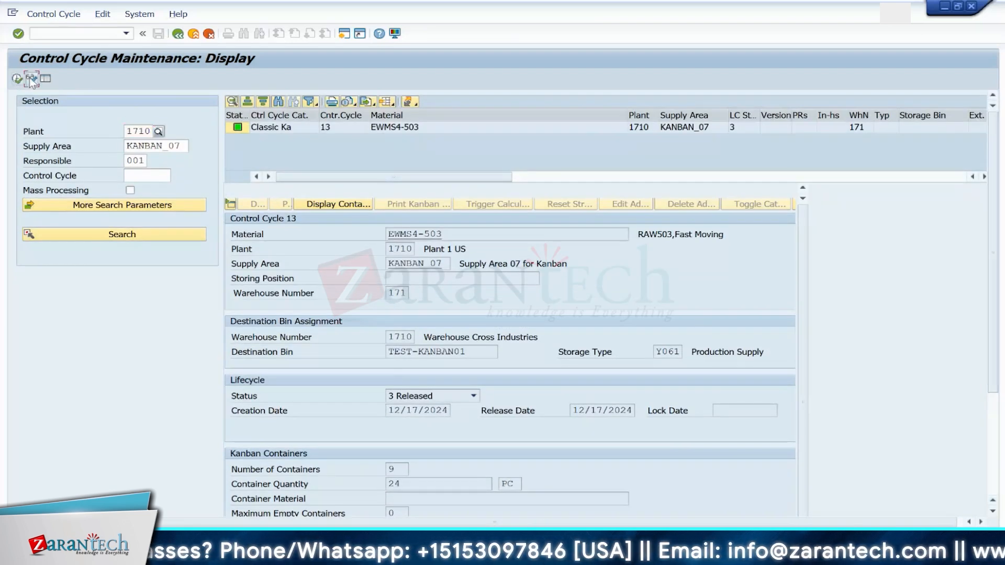
Step: Open the kanbans of control cycle 13, remove the lock from all nine containers 76 to 84, and confirm
left_click(338, 202)
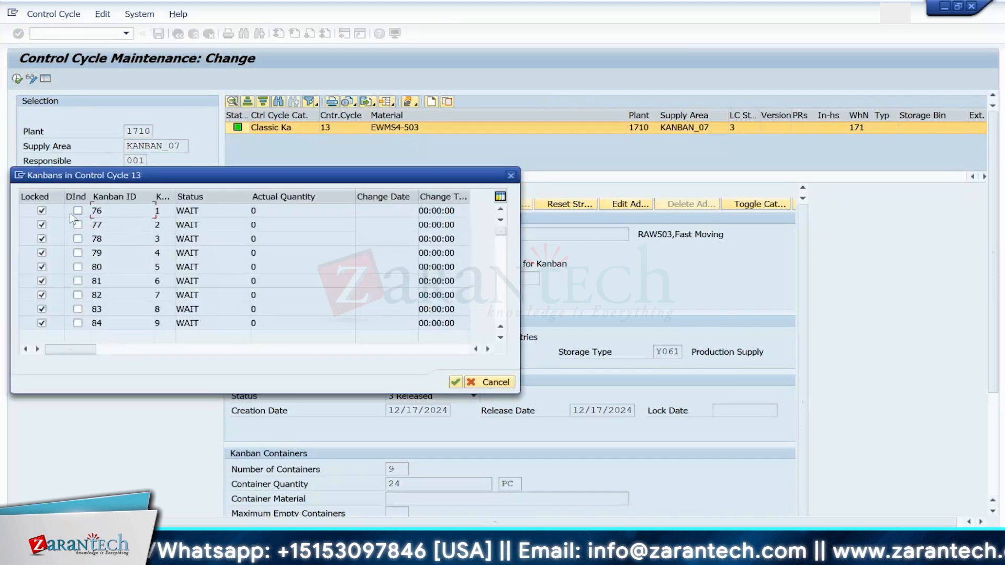
left_click(78, 211)
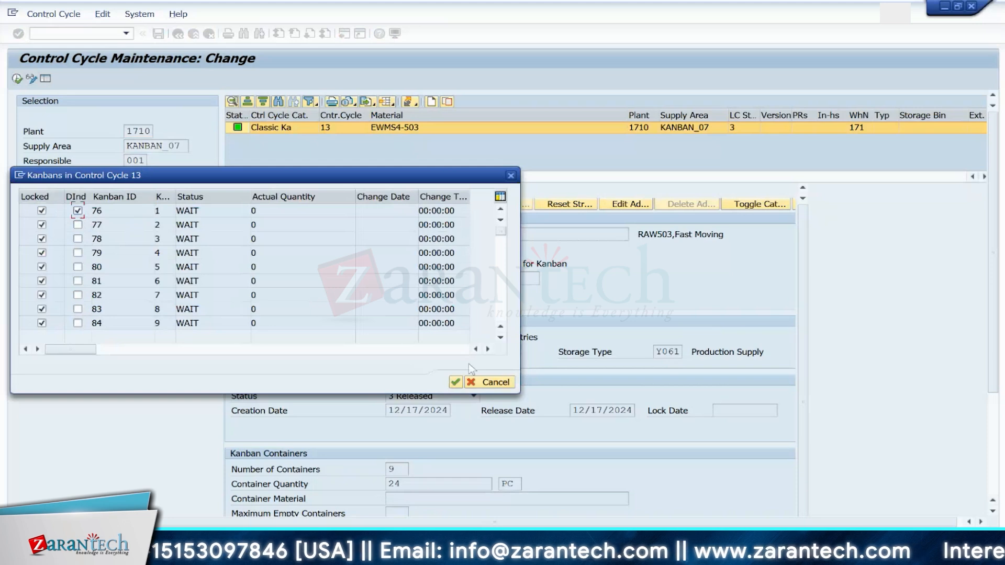
left_click(500, 338)
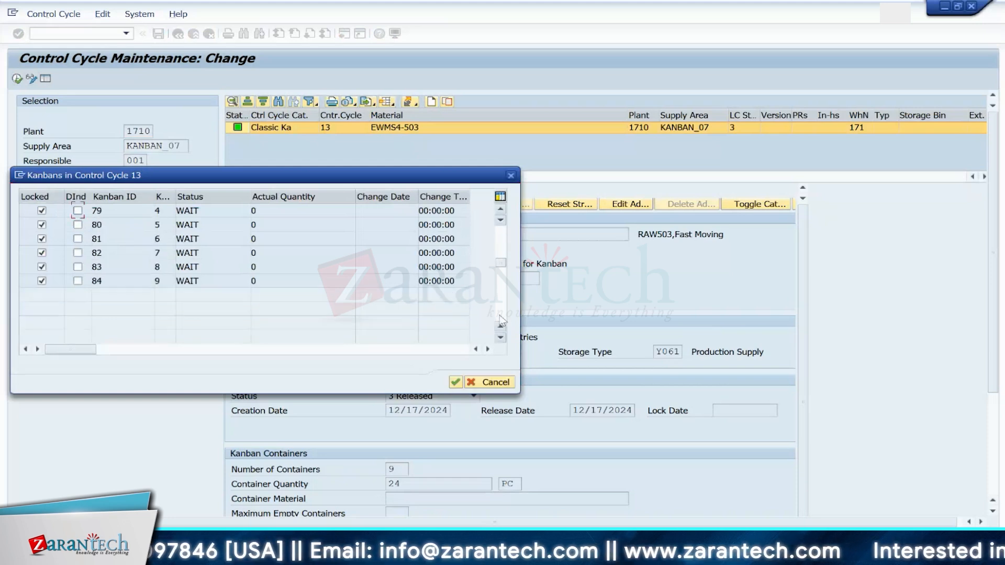
left_click(501, 209)
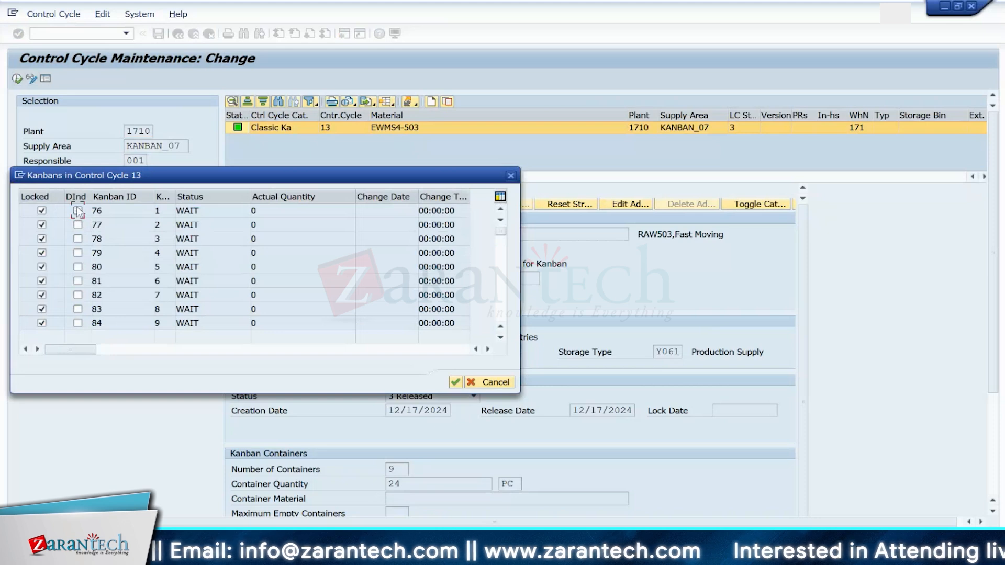
left_click(41, 211)
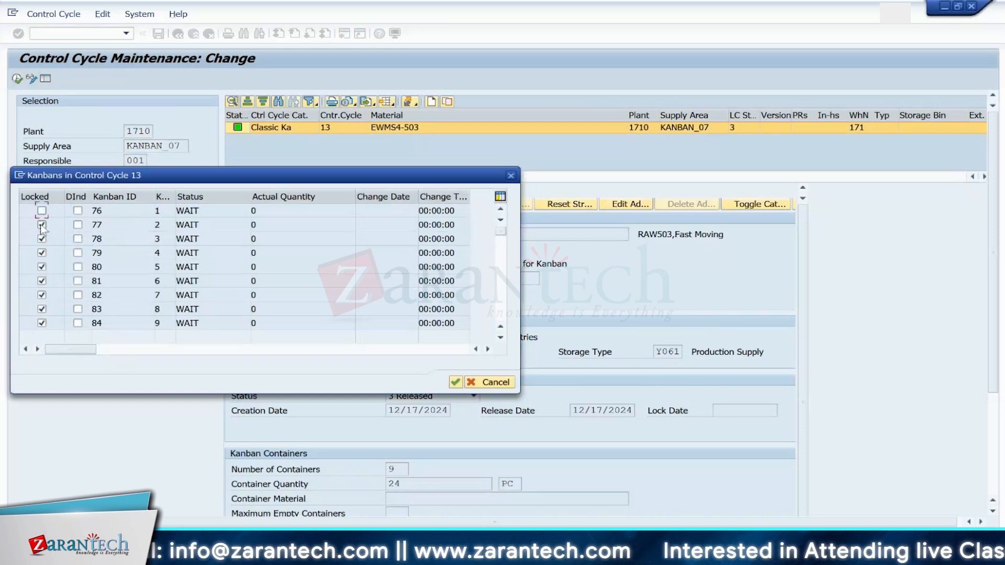
left_click(41, 225)
left_click(41, 239)
left_click(41, 253)
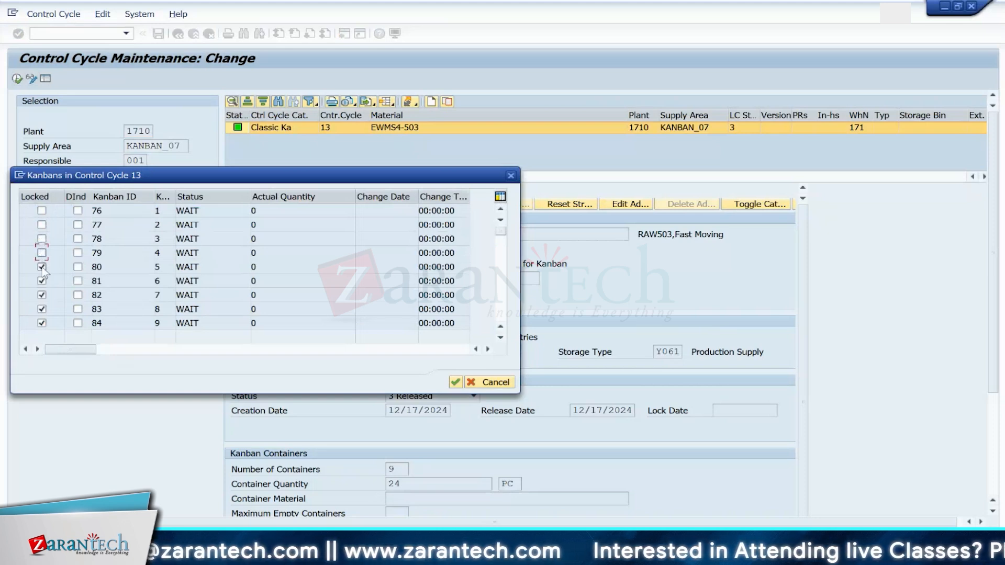
left_click(41, 267)
left_click(42, 281)
left_click(42, 295)
left_click(41, 308)
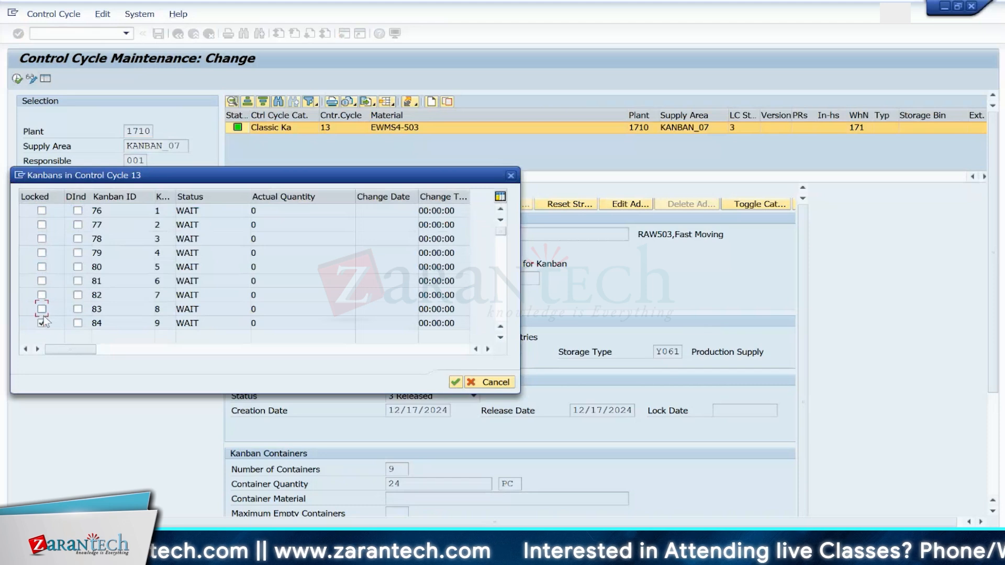
left_click(41, 323)
left_click(500, 338)
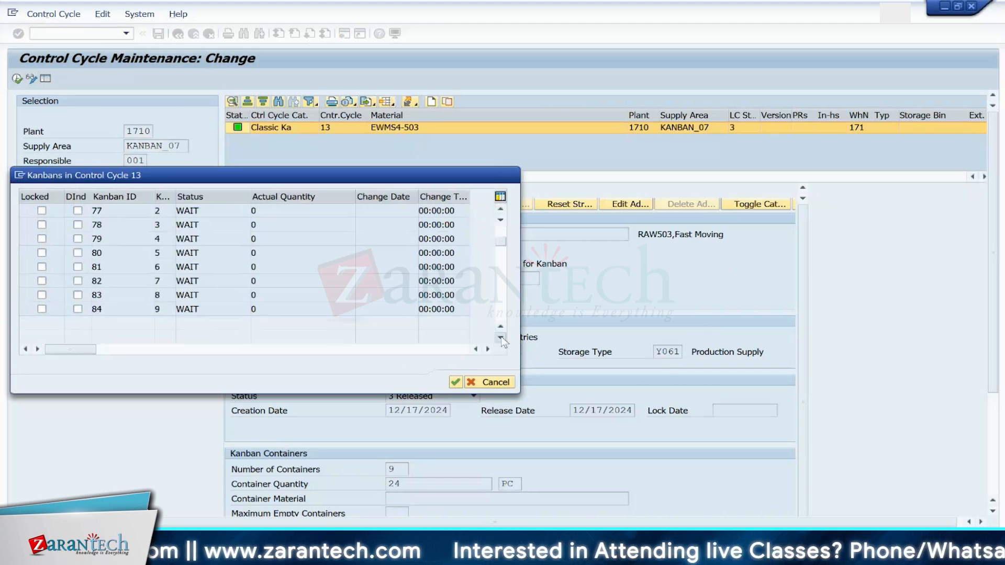
left_click(500, 338)
left_click(501, 337)
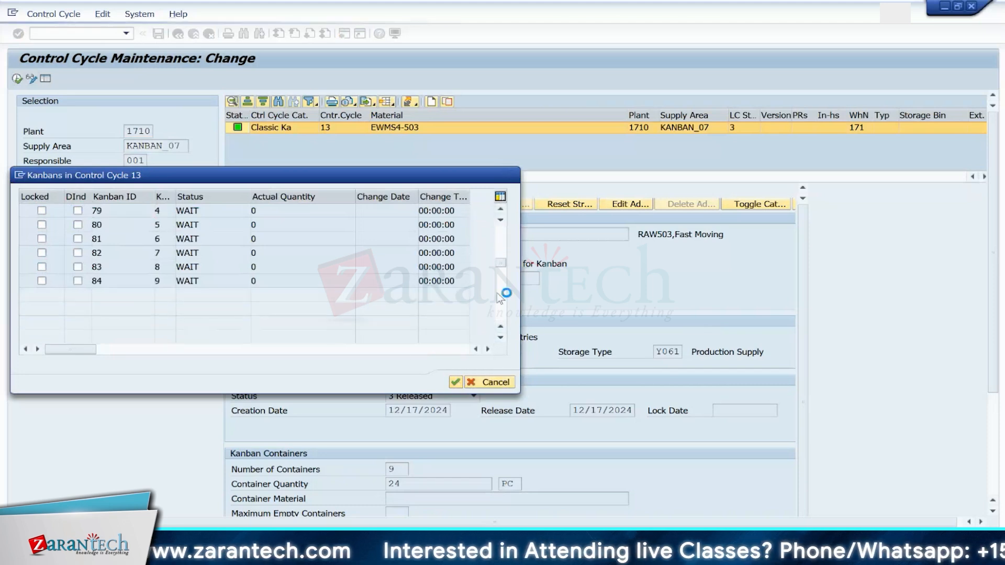
key("Return")
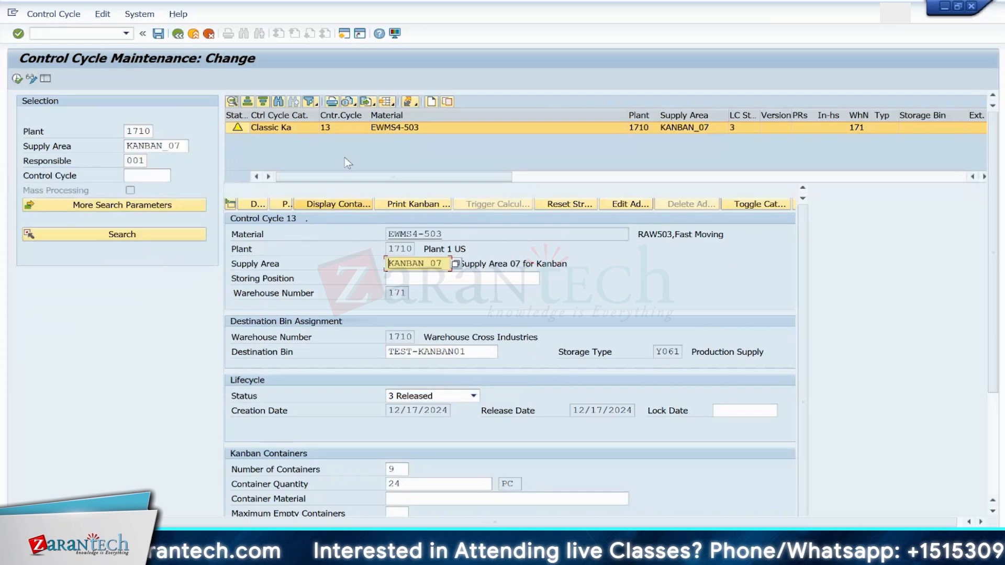
Step: Save control cycle 13 and recheck its kanban container list before closing it
left_click(159, 33)
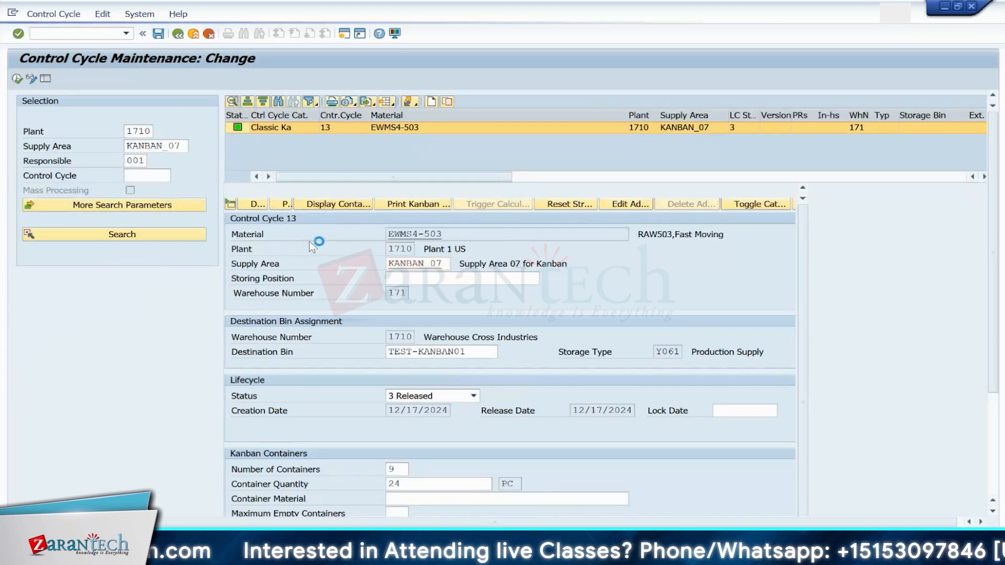
left_click(330, 206)
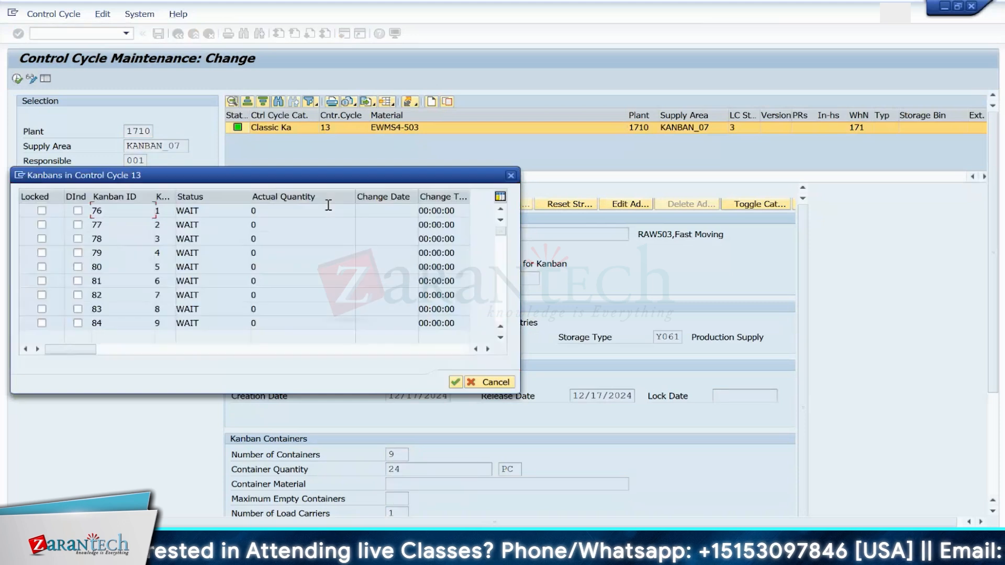
key("Escape")
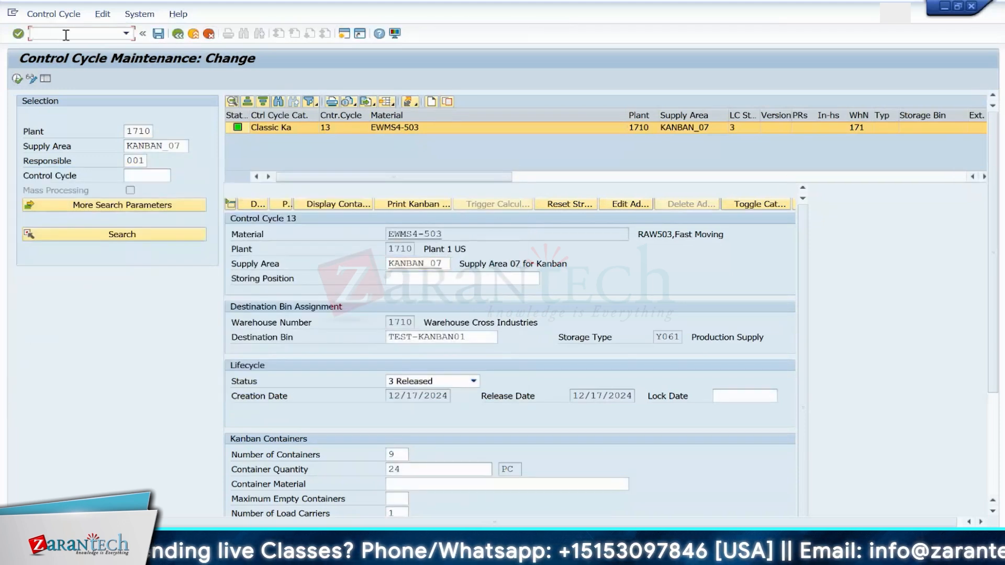
Step: Reopen the kanban board with transaction PK13N for supply area KANBAN_07 and set container 76 to empty
type("13N")
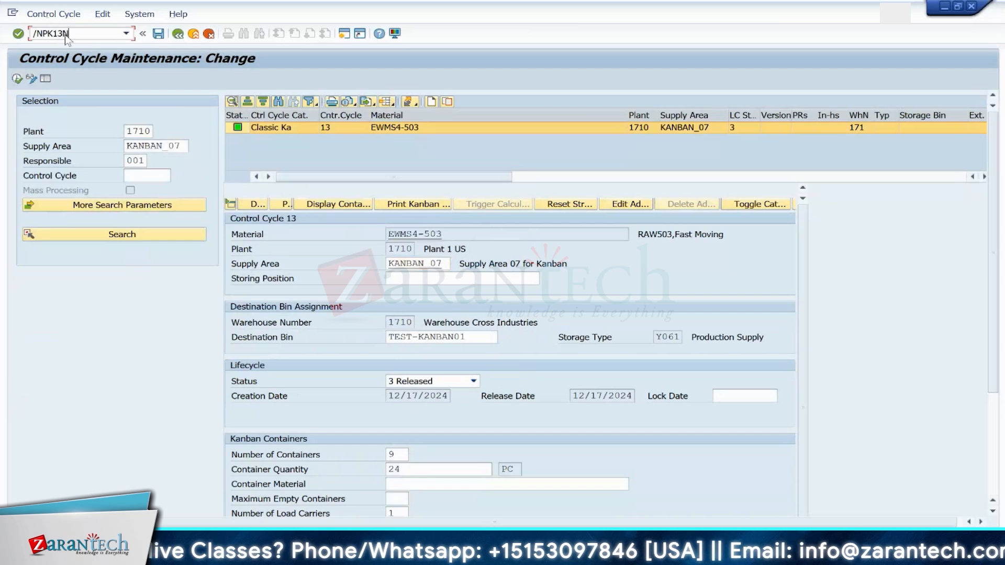
key("Return")
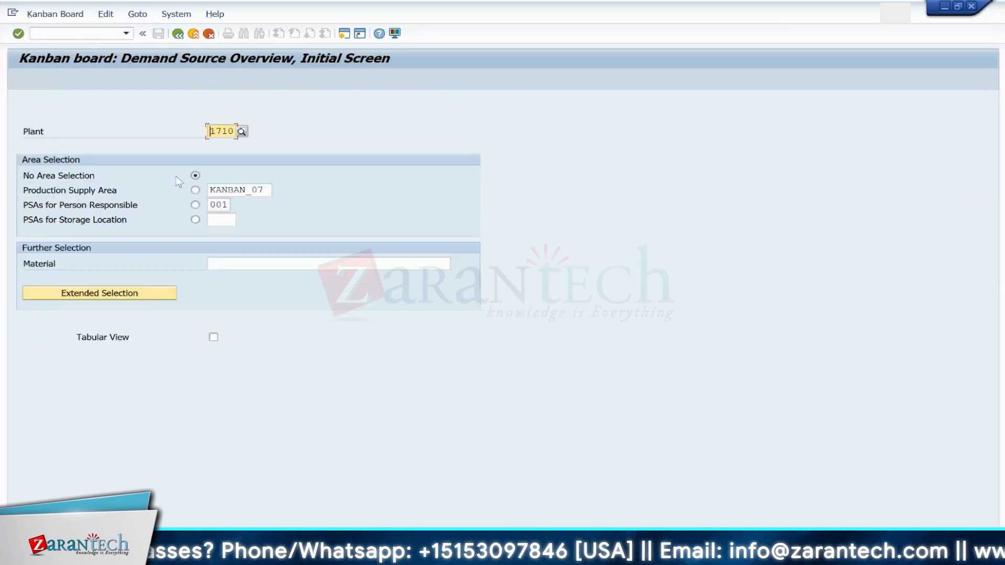
key("F8")
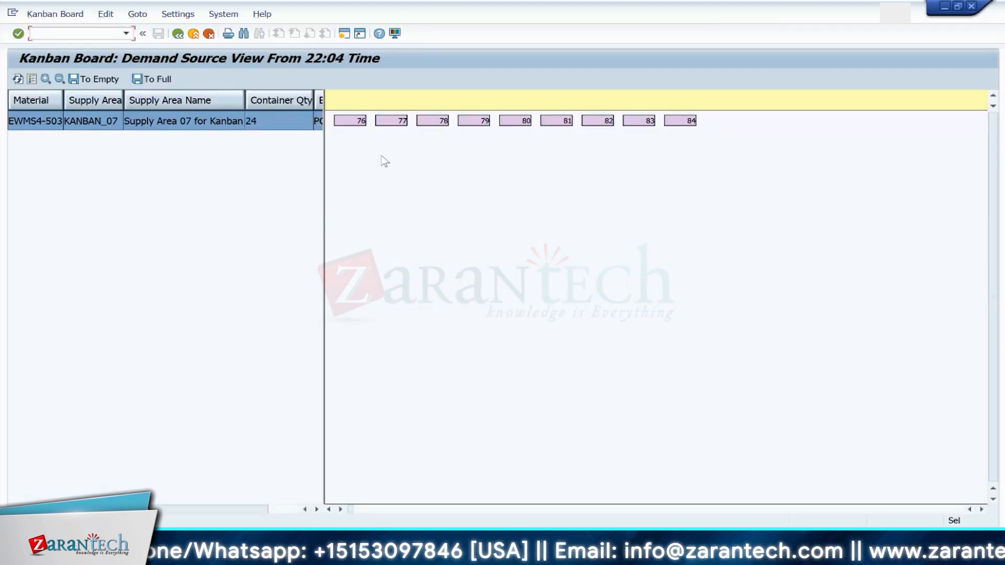
left_click(349, 121)
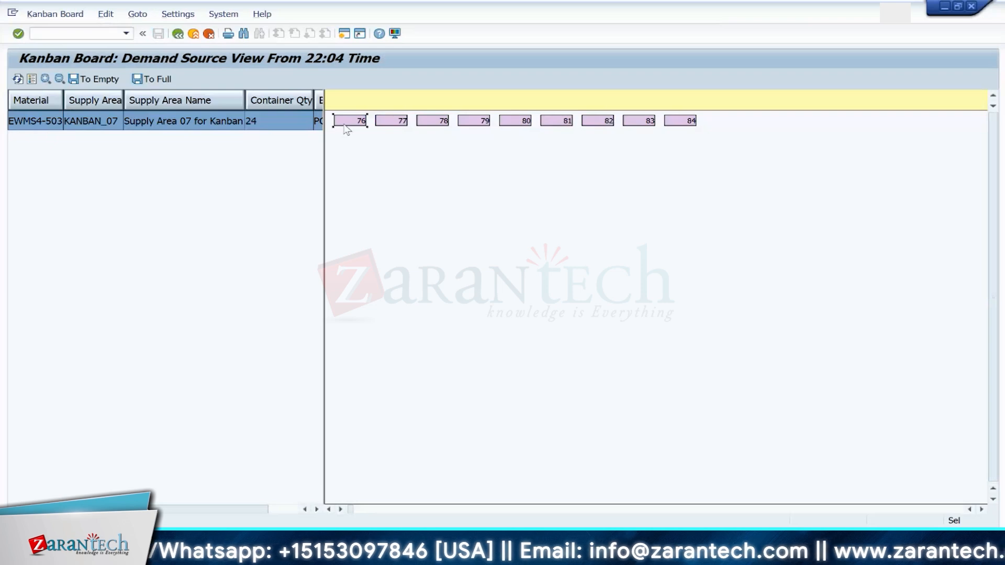
left_click(93, 80)
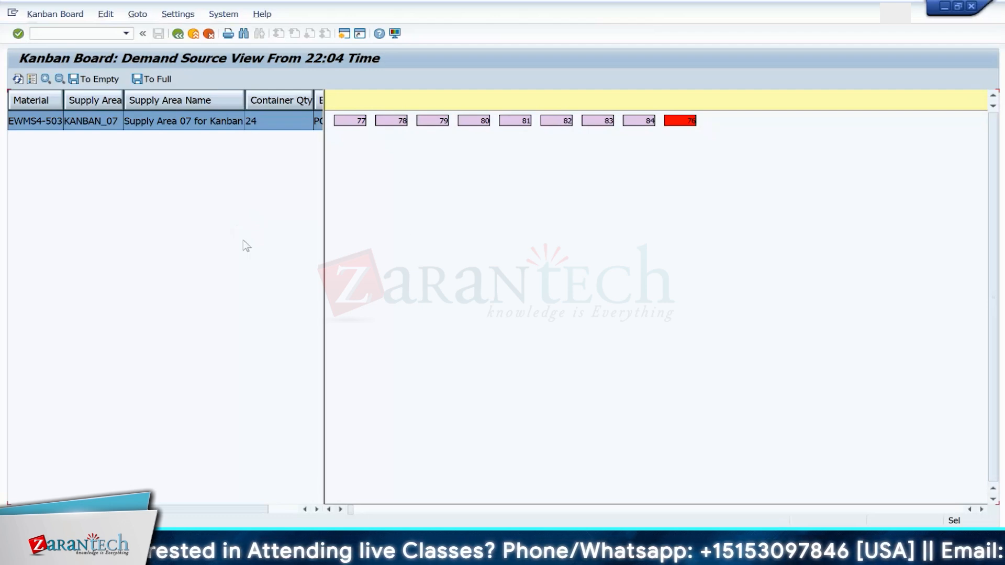
Step: Open the kanban information for container 76 and examine its replenishment status and delivery number
double_click(684, 123)
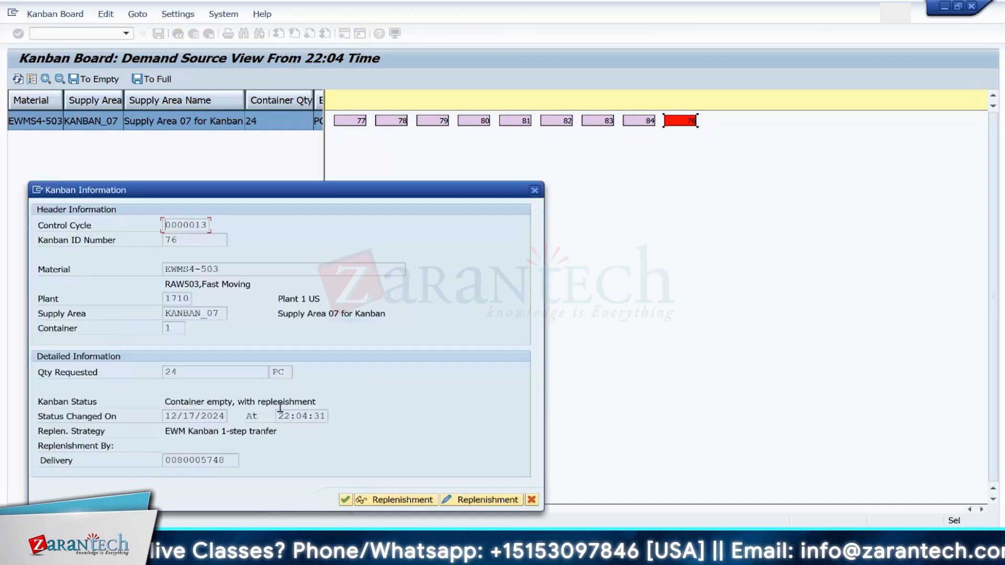
left_click_drag(331, 195, 633, 160)
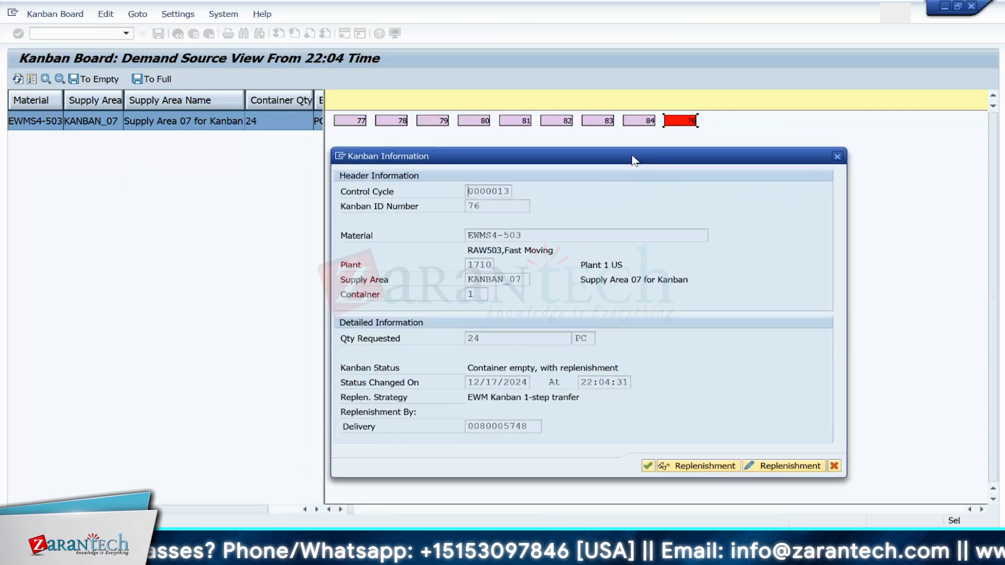
left_click_drag(529, 426, 464, 423)
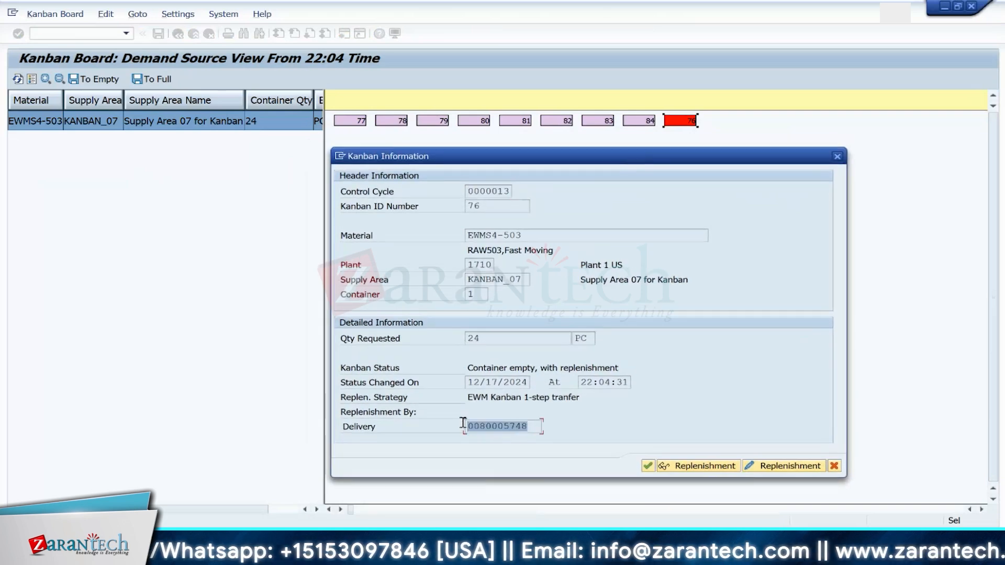
left_click(464, 423)
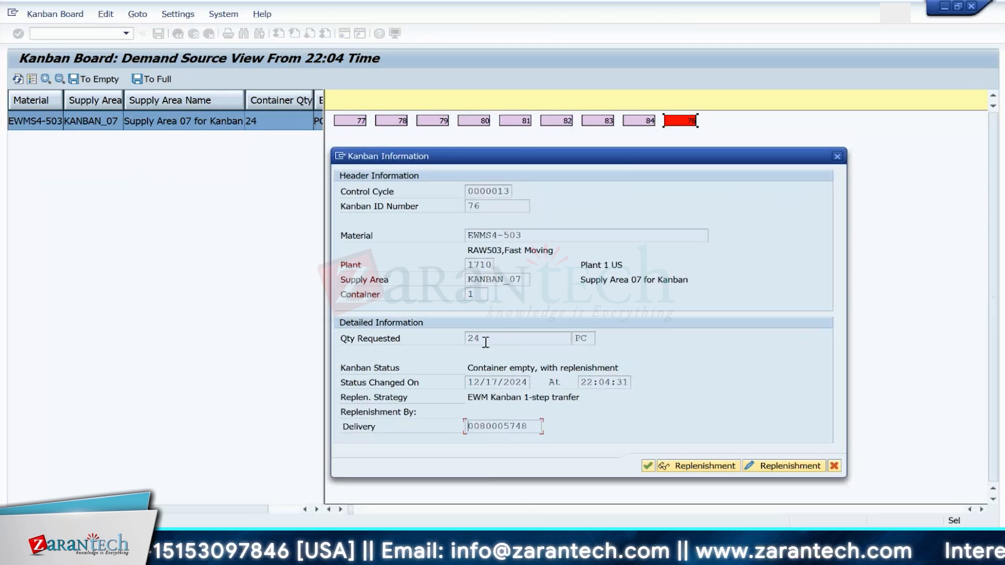
left_click(532, 426)
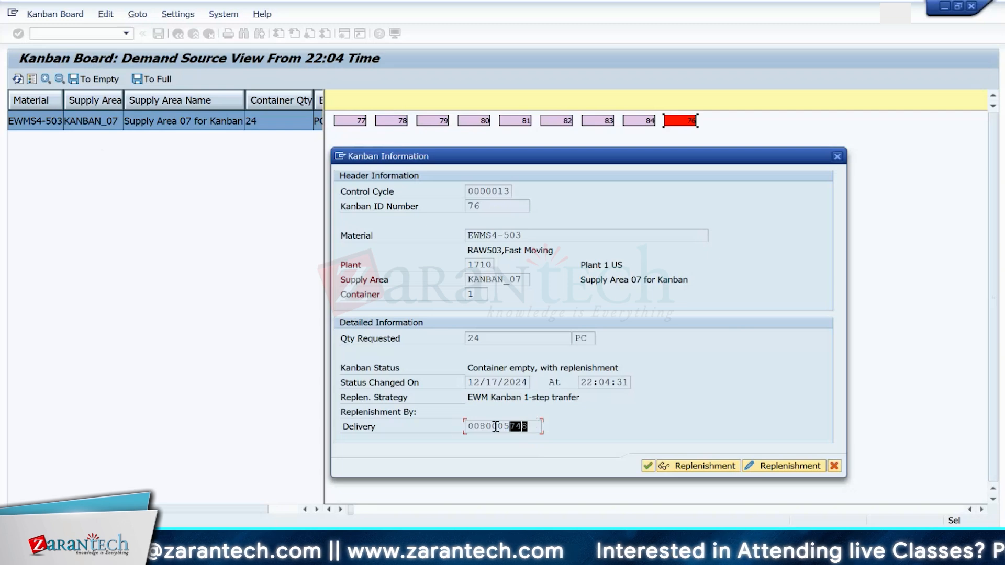
Step: Select the replenishment delivery number in the kanban information and open a new session
left_click_drag(516, 425, 453, 429)
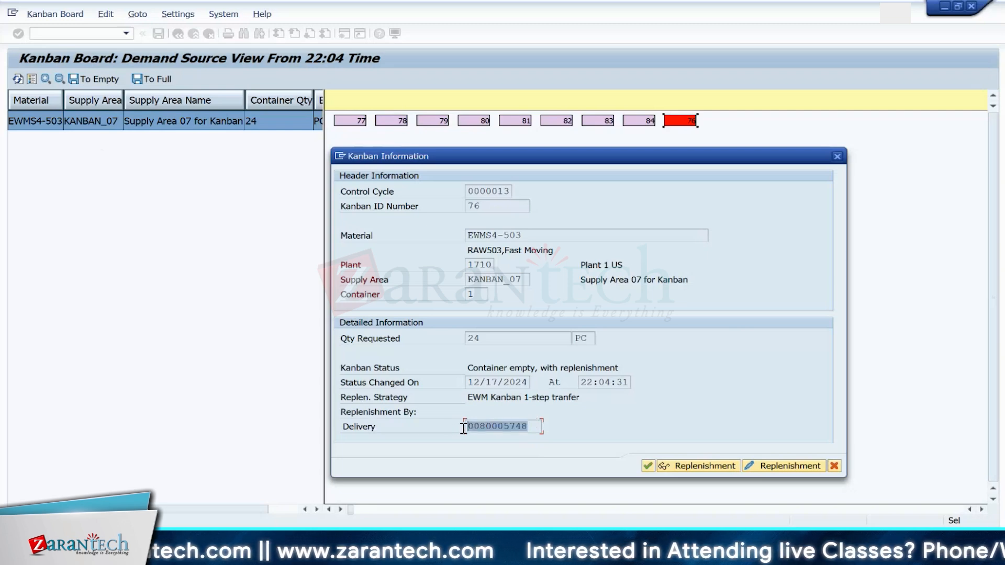
left_click(463, 428)
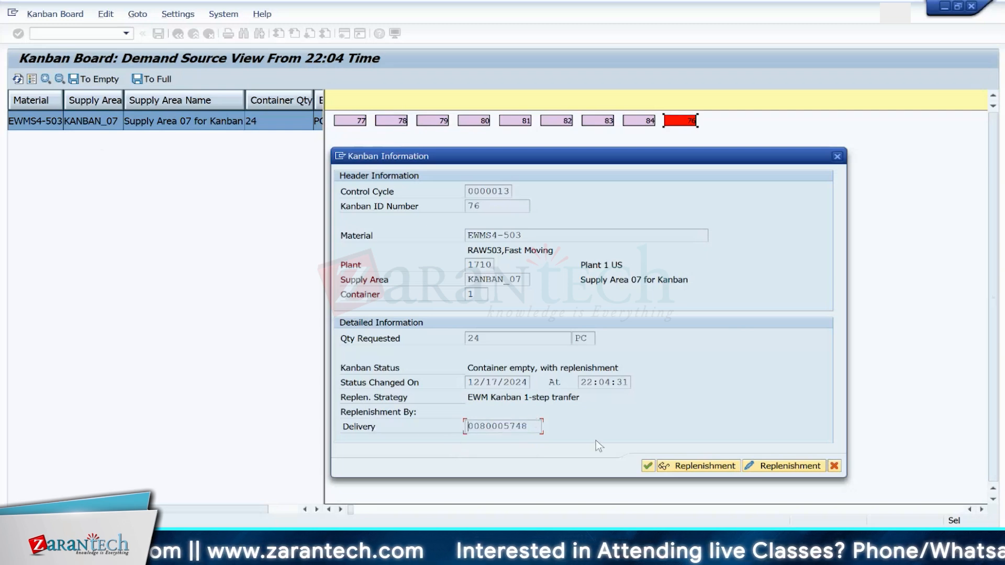
left_click(342, 155)
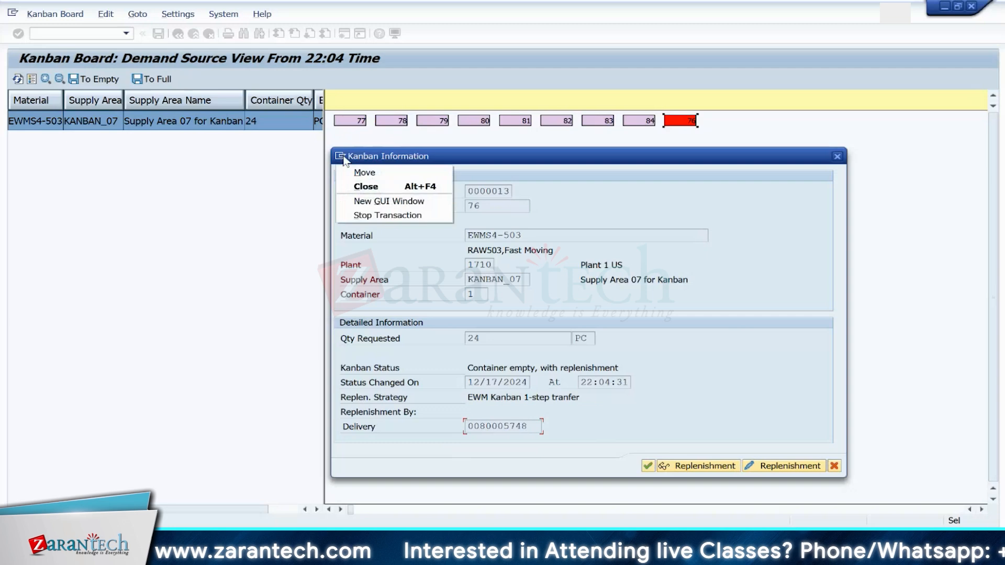
left_click(373, 201)
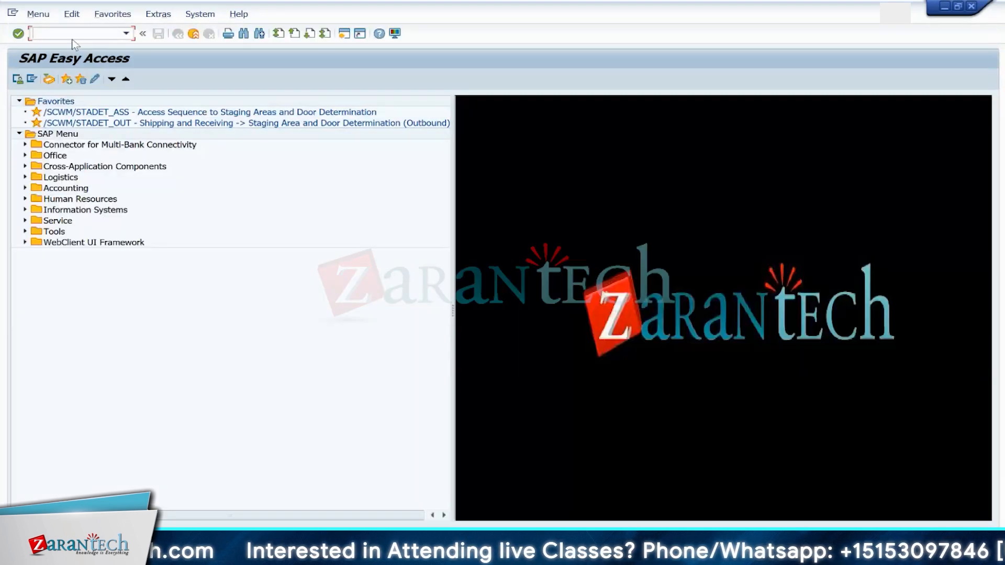
Step: Display outbound delivery 80005748 with transaction VL03N
type("VL03N")
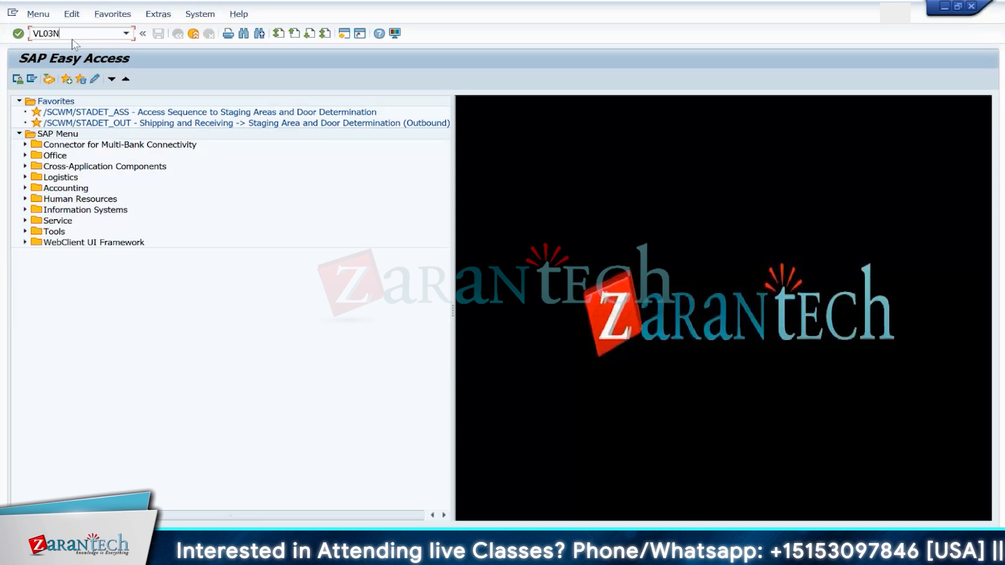
key("Return")
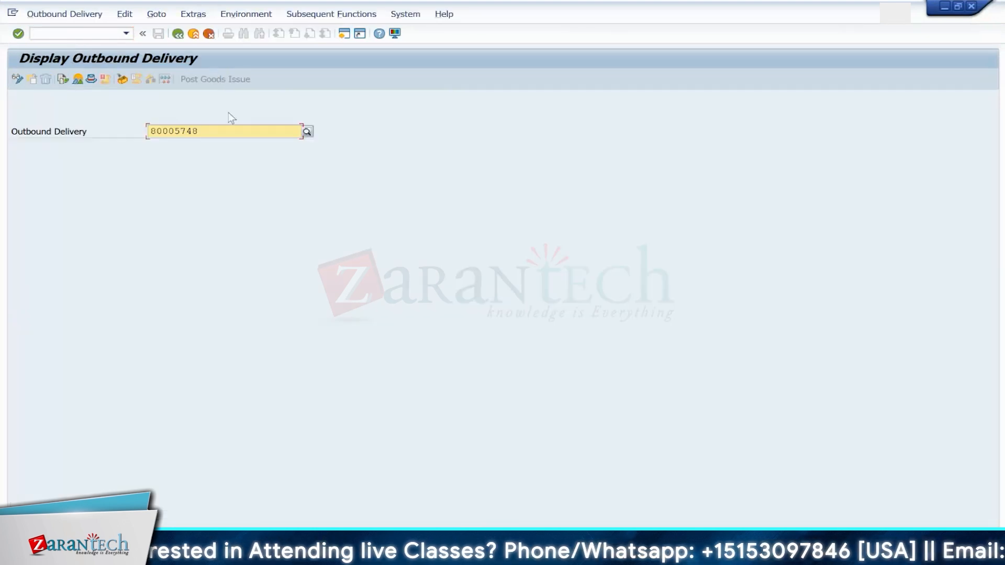
key("Return")
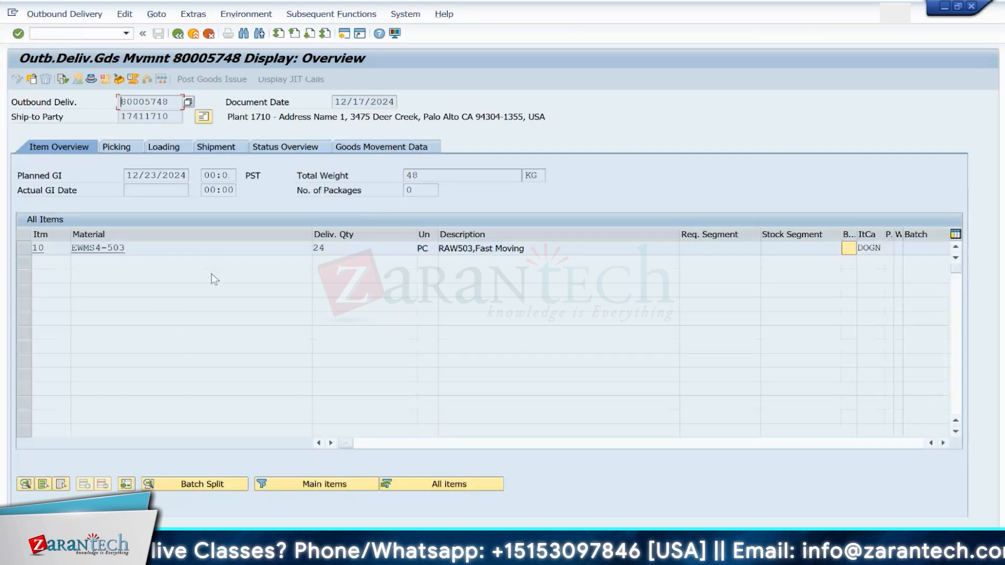
Step: Copy the outbound delivery number 80005748 from the delivery header
left_click_drag(175, 99, 110, 96)
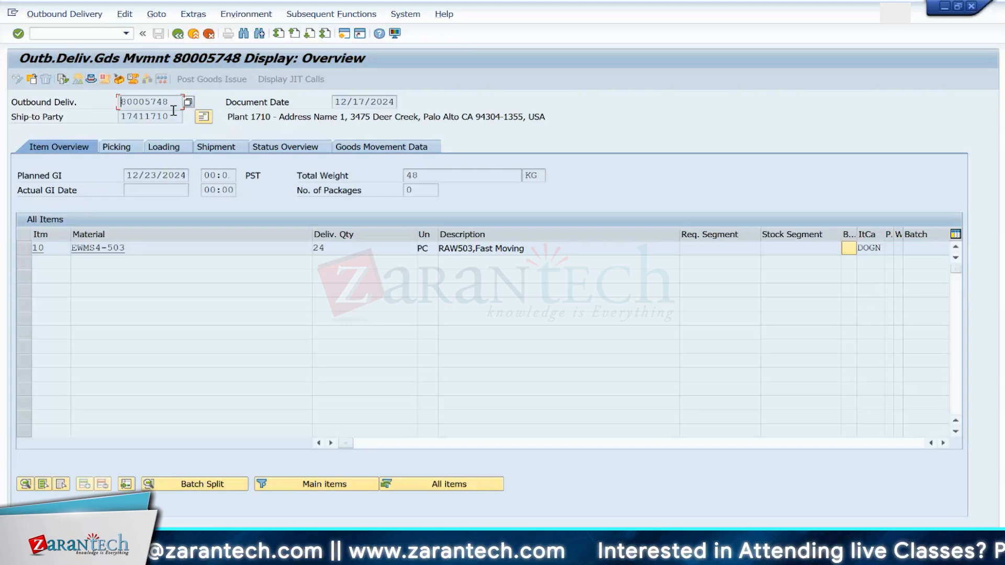
left_click_drag(173, 102, 121, 101)
left_click(121, 101)
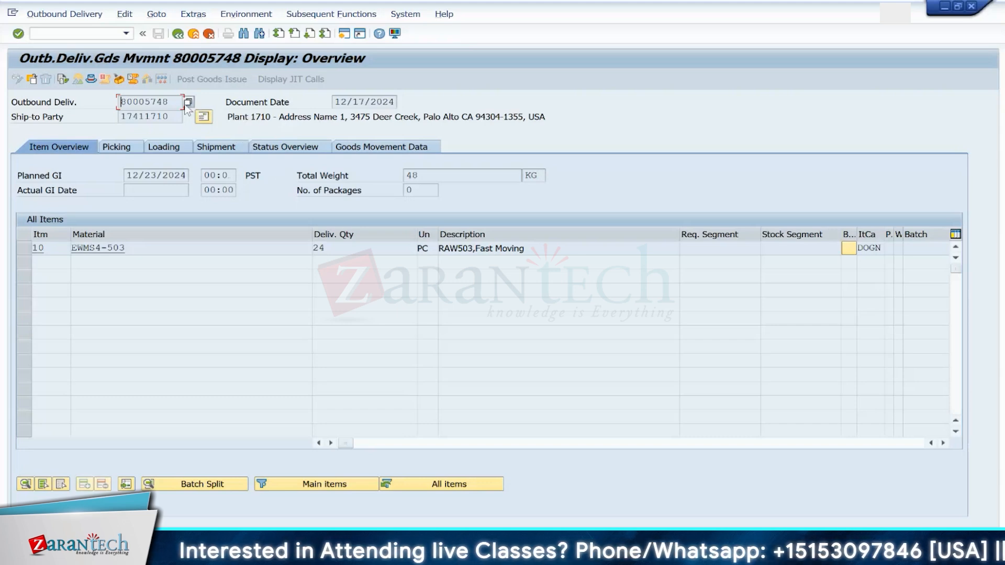
left_click_drag(173, 100, 112, 99)
key("ctrl+c")
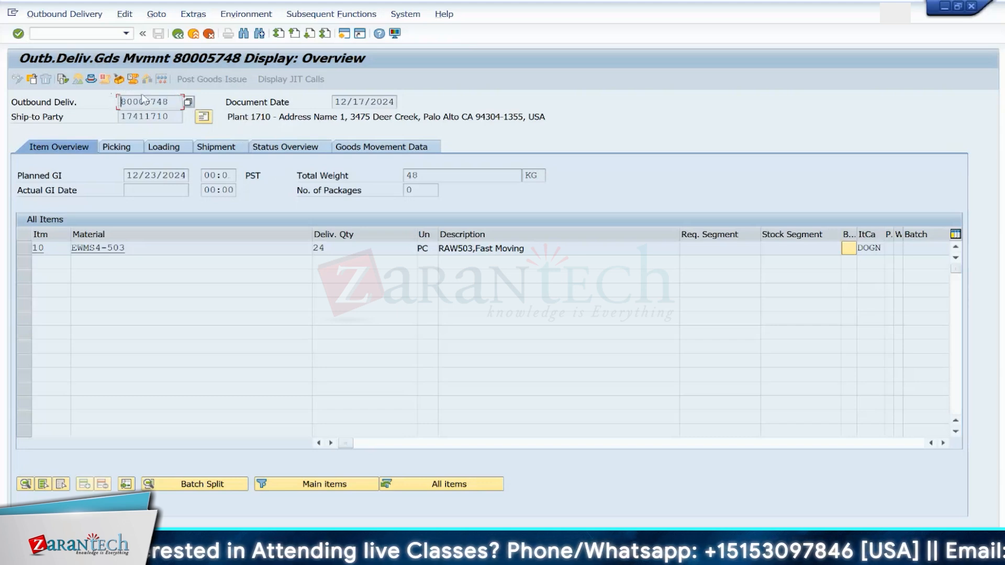
Step: Open /SCWM/PRDO and search outbound delivery orders by Logistics Execution Delivery 80005748
left_click(85, 31)
type("/N/")
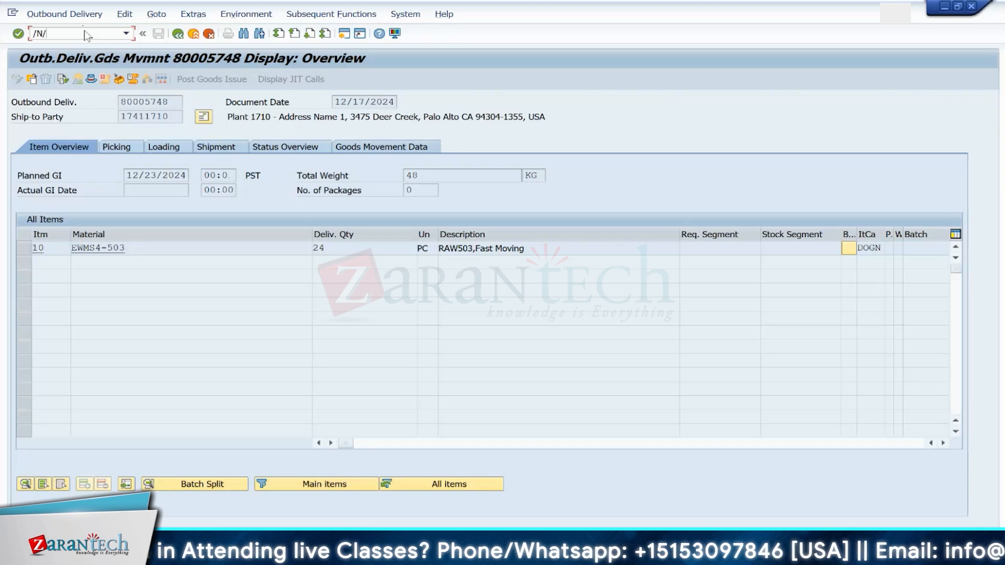
type("SCWM/PRDO")
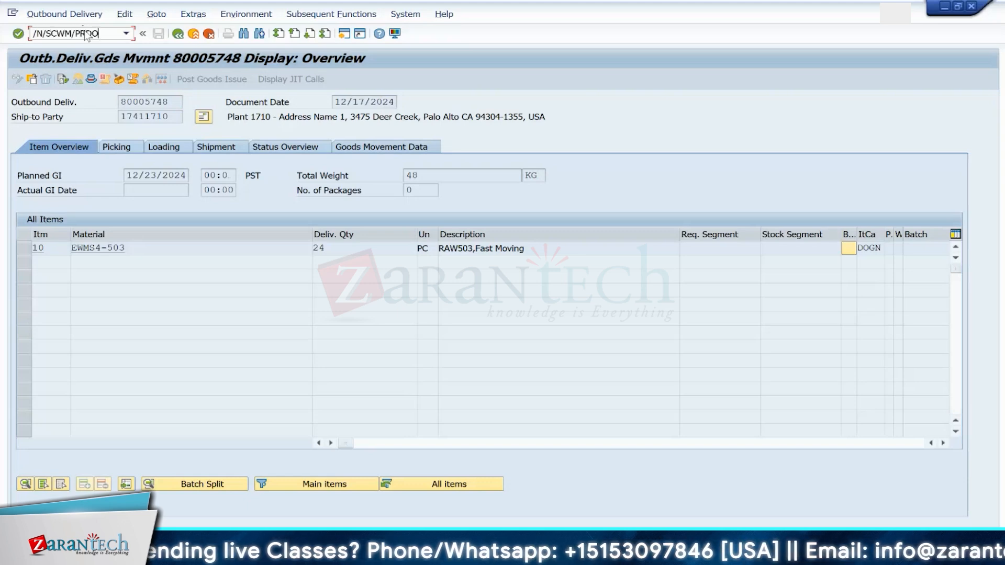
key("Return")
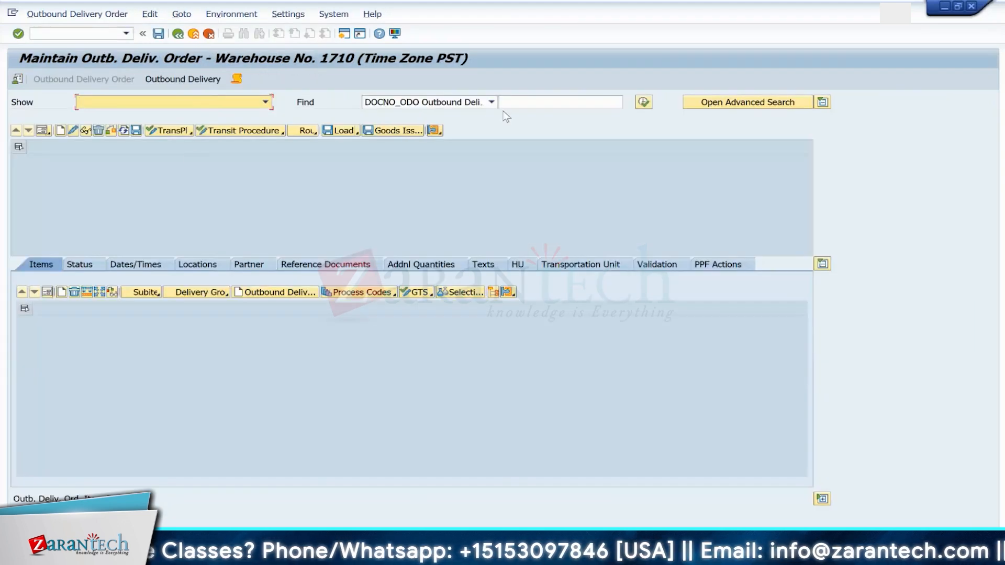
left_click(490, 104)
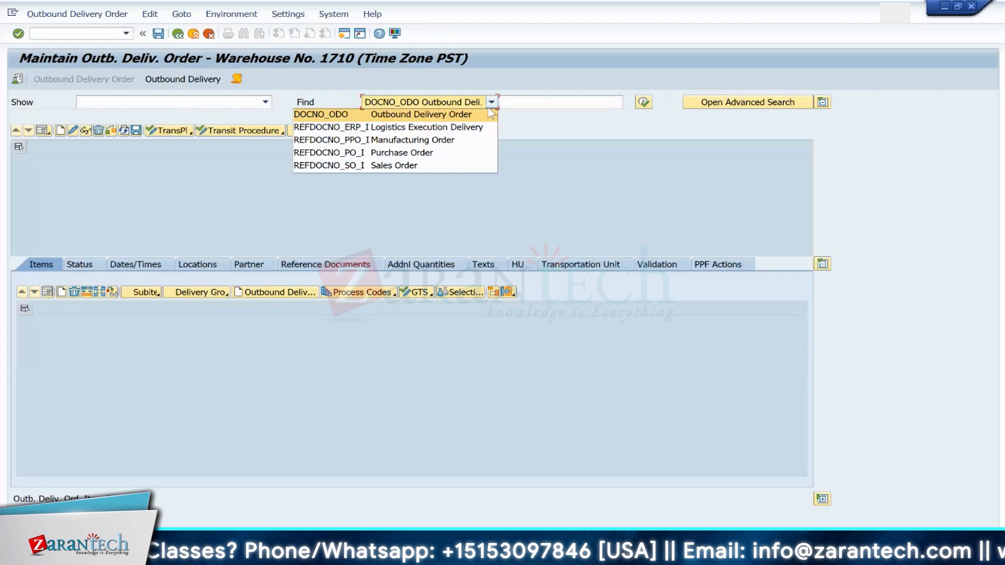
left_click(425, 128)
left_click(520, 101)
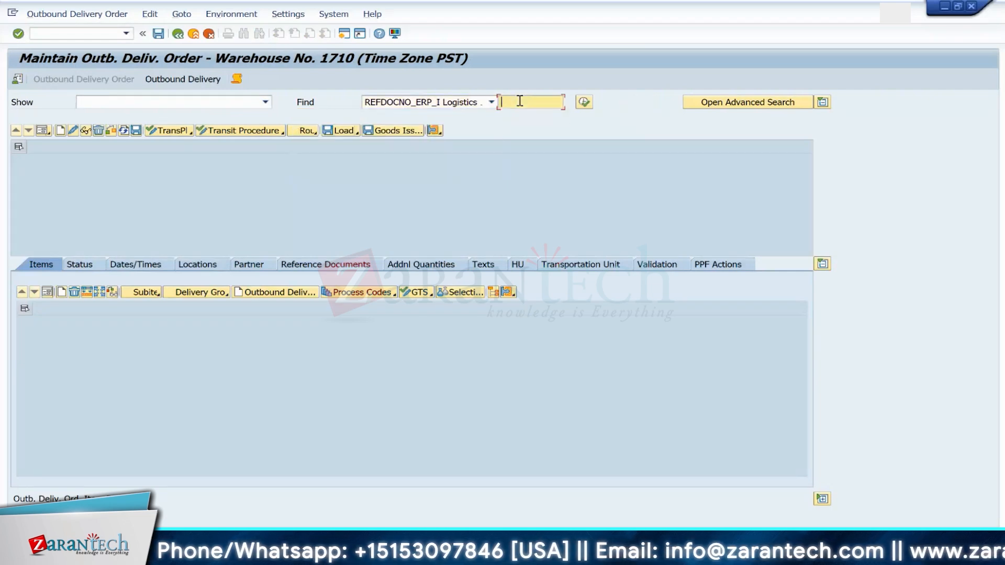
type("80005748")
left_click(585, 102)
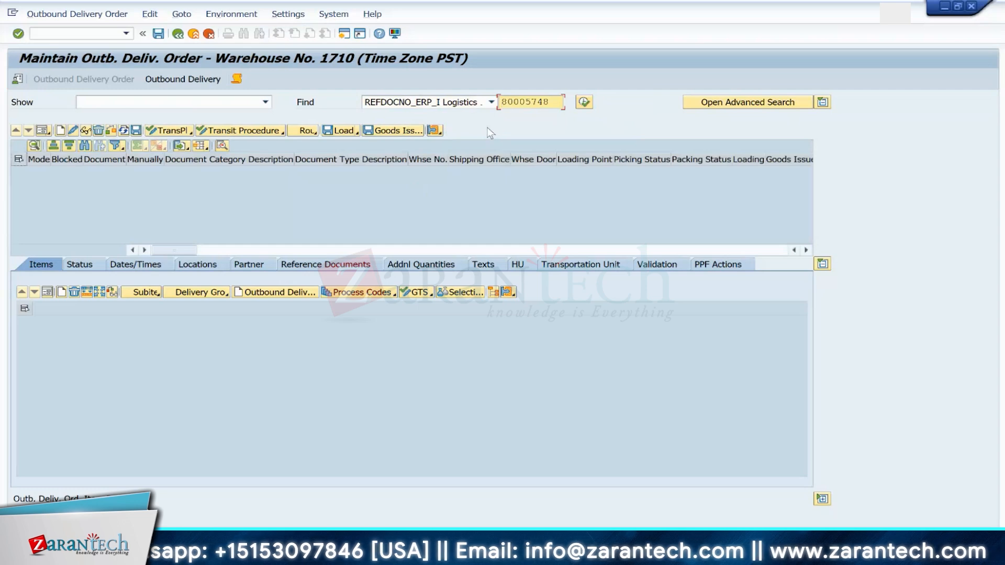
Step: Open the SMQ2 inbound queue monitor, run it, and find the queue containing the pasted delivery number
left_click(93, 33)
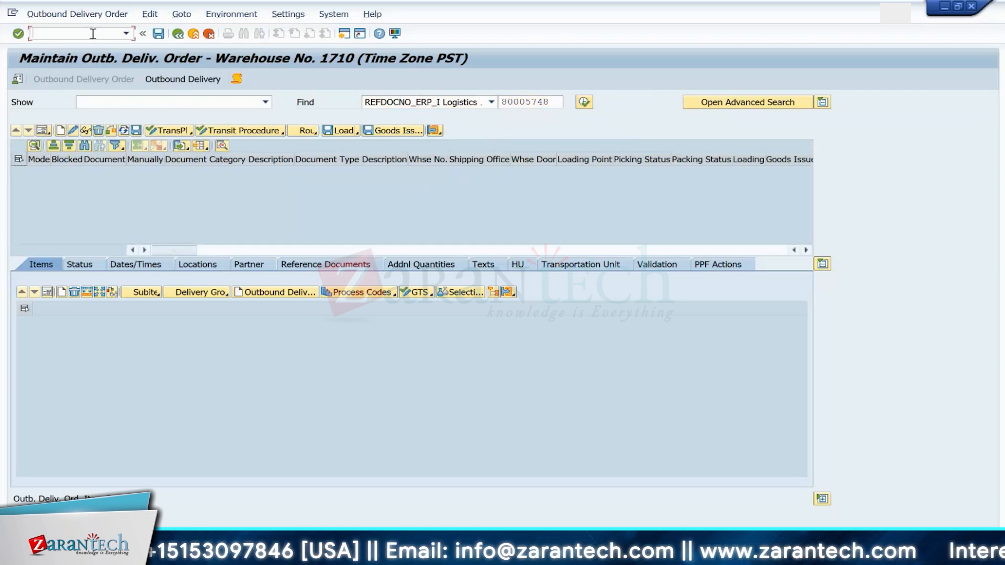
type("/NSMQ2")
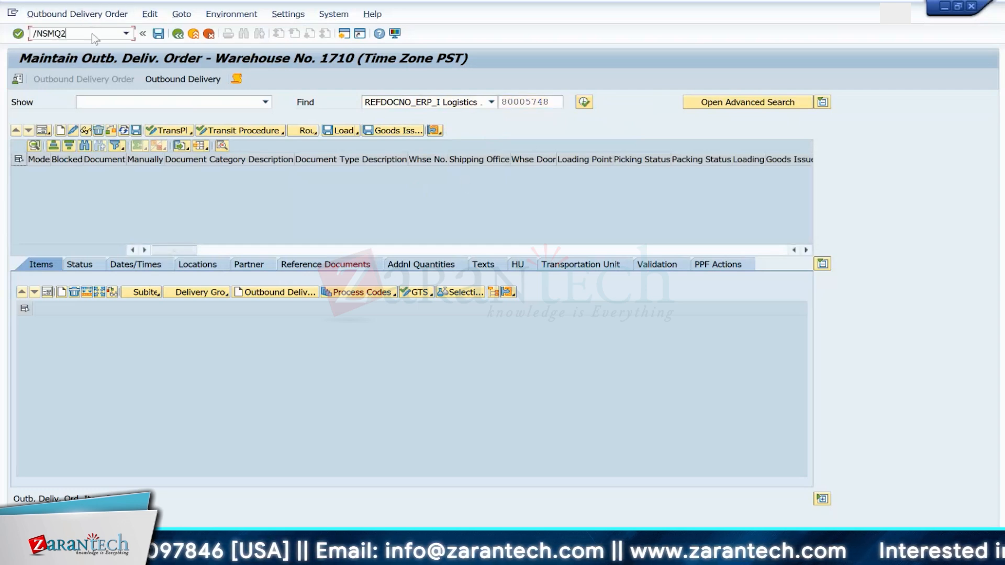
key("Return")
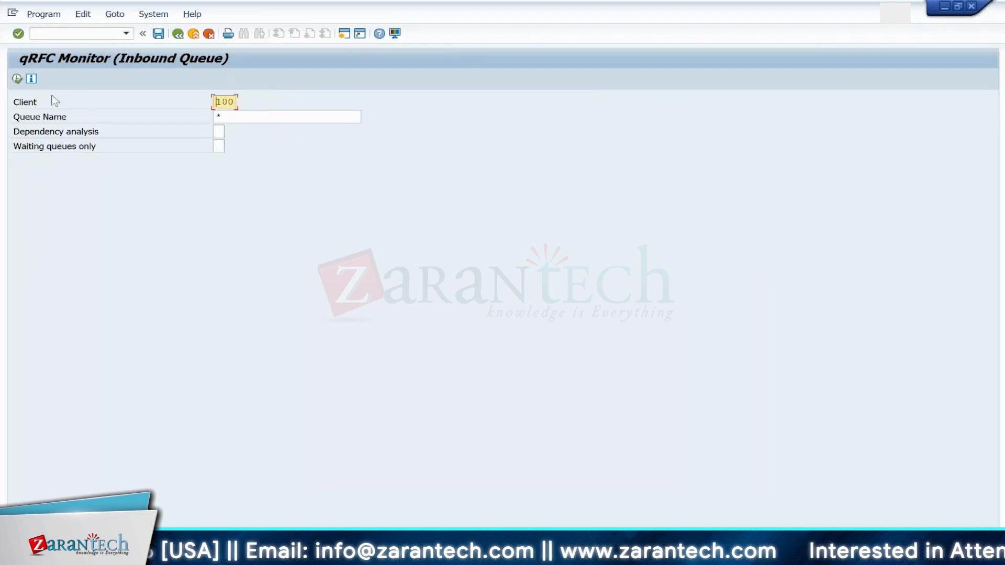
left_click(18, 80)
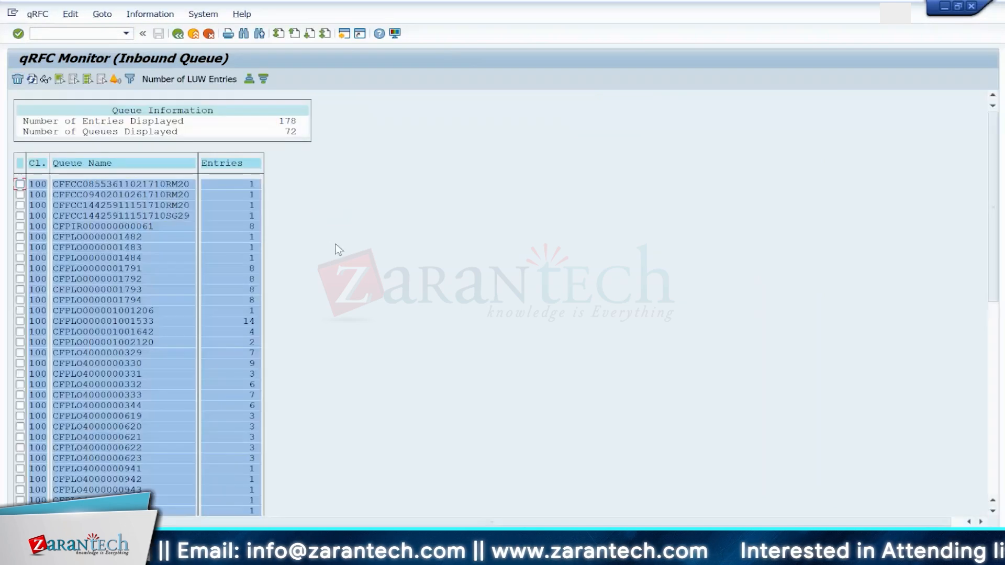
key("ctrl+f")
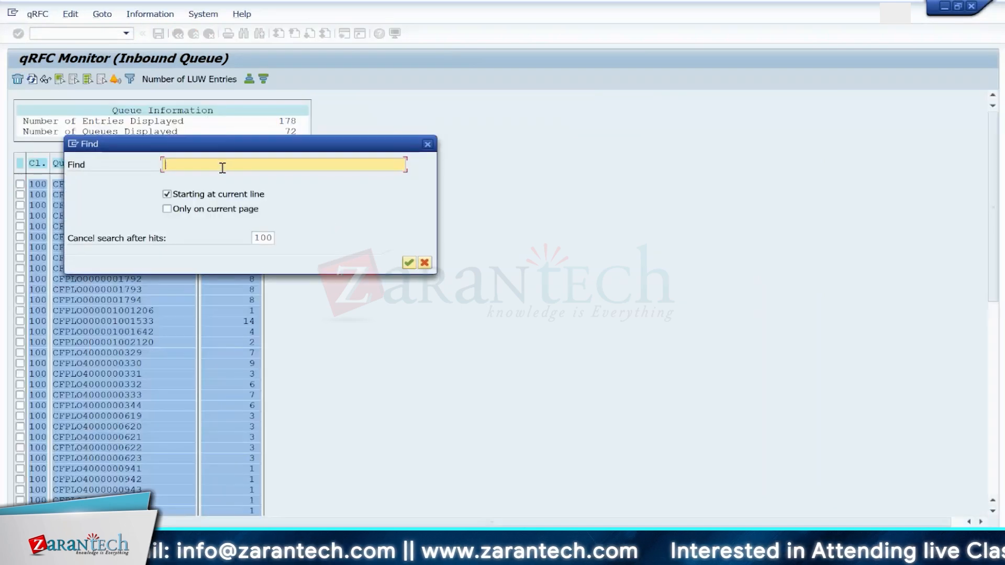
key("ctrl+v")
key("Return")
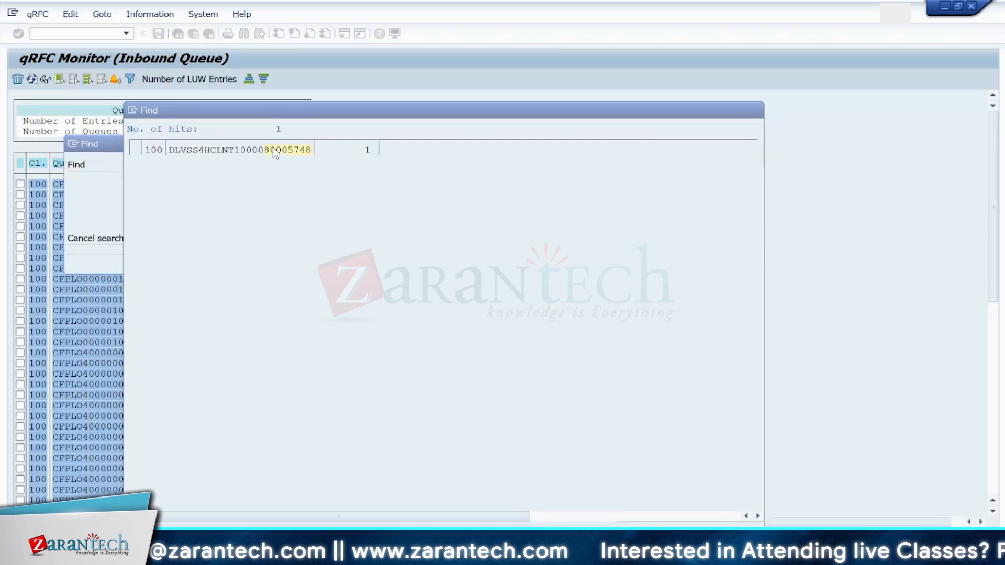
Step: Open the delivery's queue and its LUW entry, then try to execute the queued entry
left_click(276, 151)
double_click(161, 99)
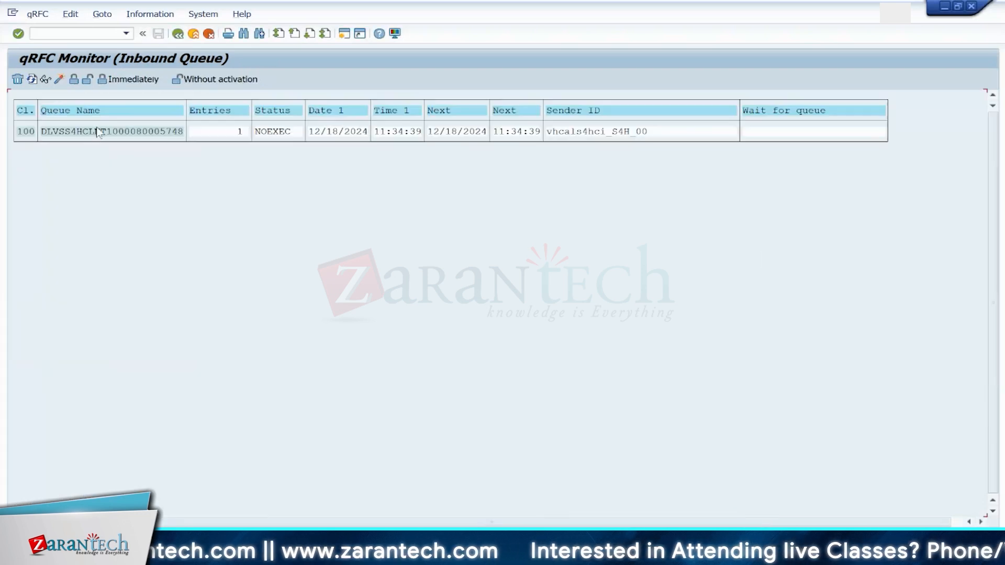
double_click(56, 130)
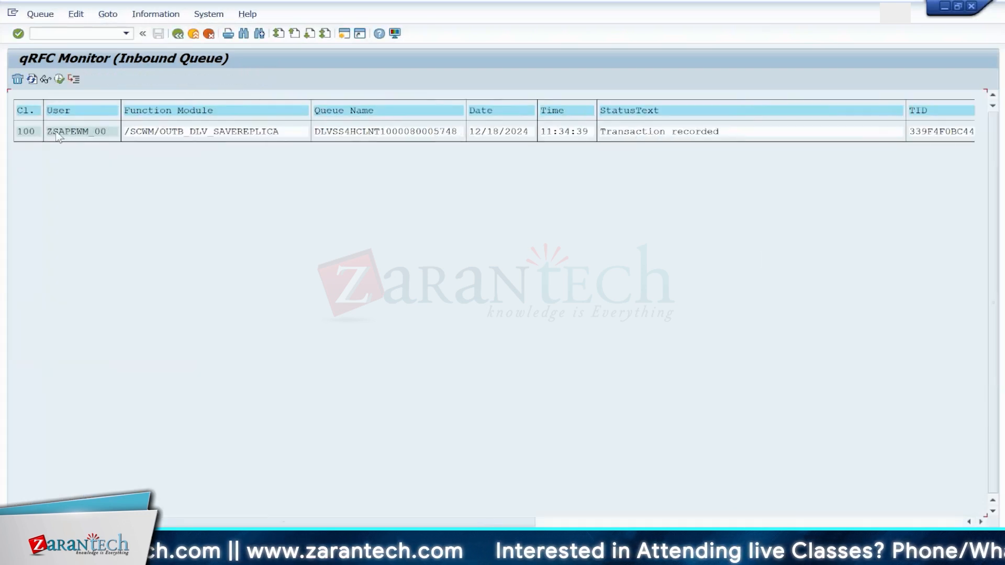
left_click(59, 78)
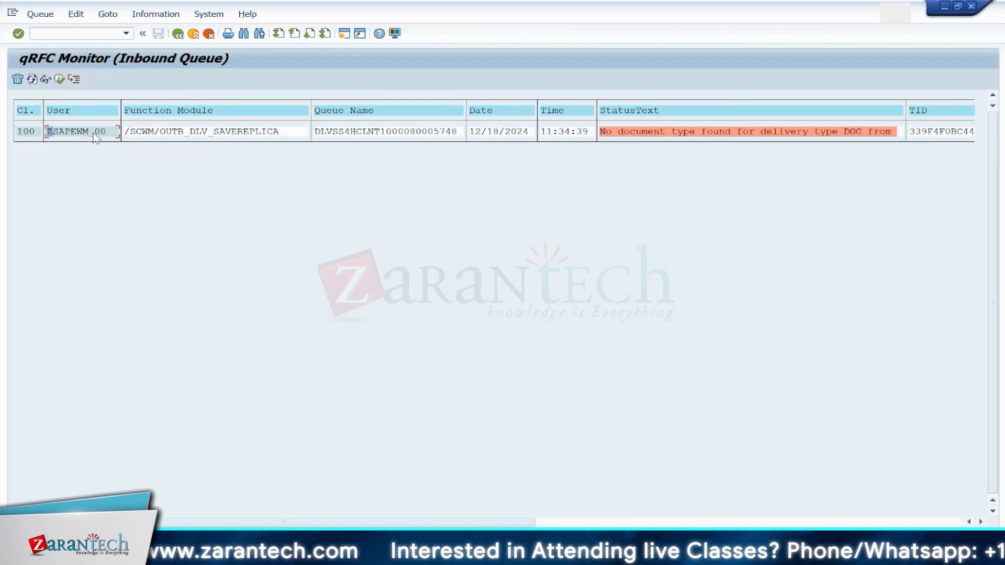
Step: Select the entry's status text and open the application log analysis with transaction SLG1
left_click(659, 135)
left_click(657, 132)
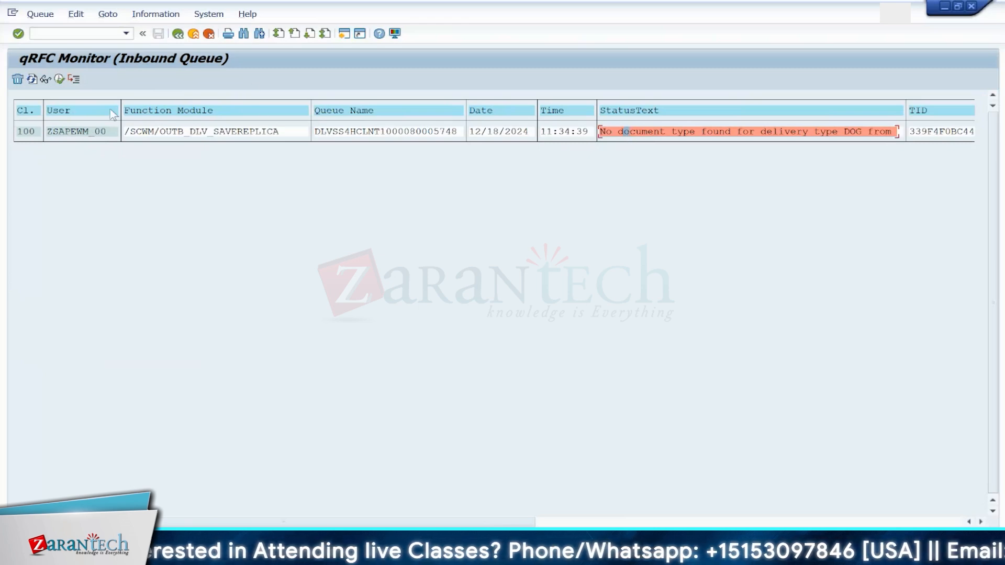
left_click(94, 34)
type("/O")
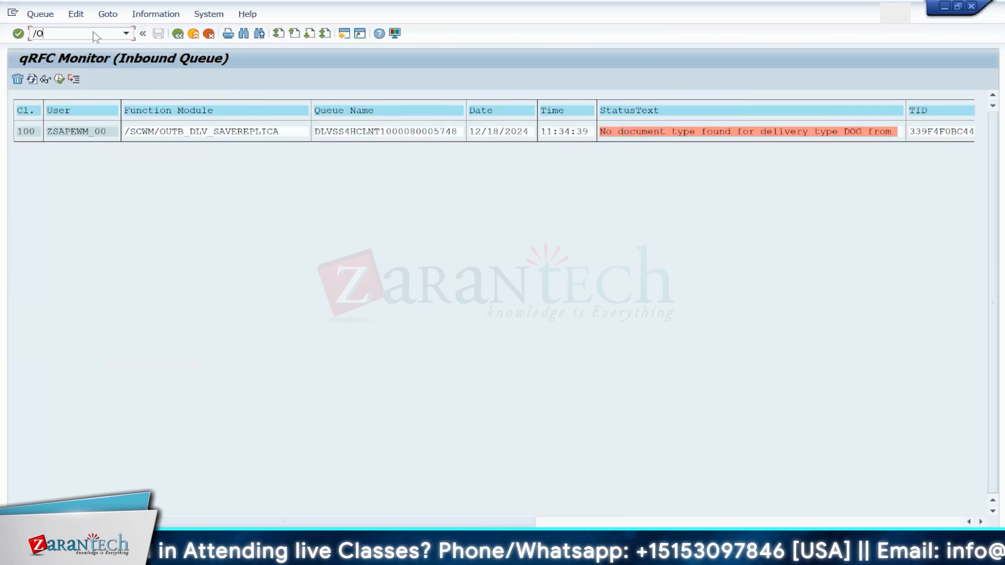
type("SLG1")
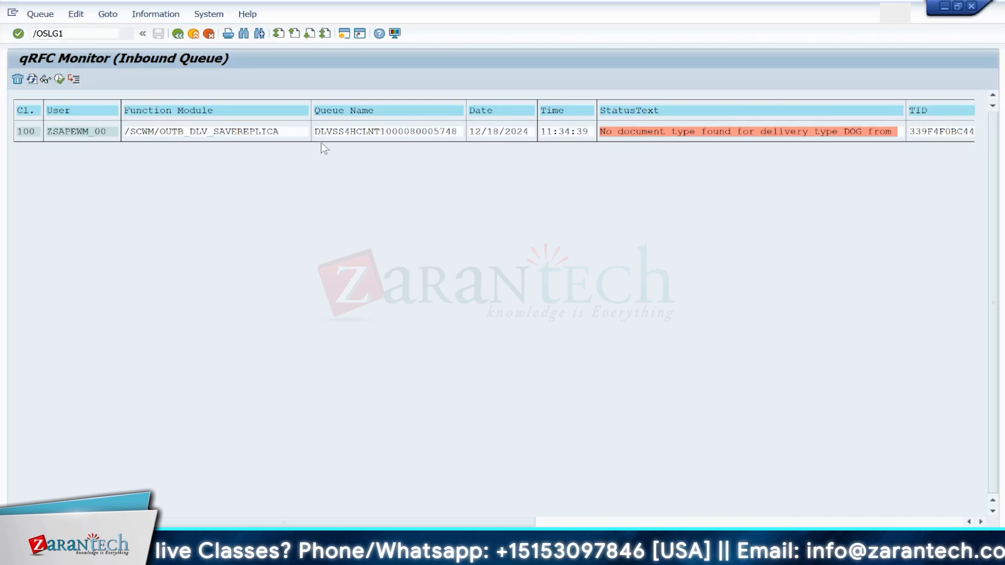
double_click(342, 130)
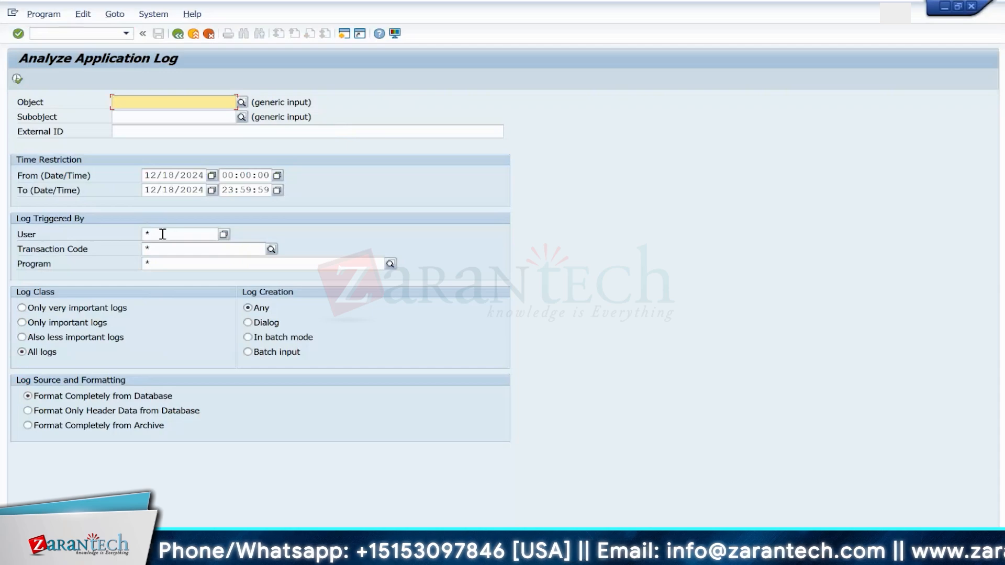
Step: Run the application log for today and expand the inbound processing error log for the delivery
left_click(163, 234)
left_click(162, 247)
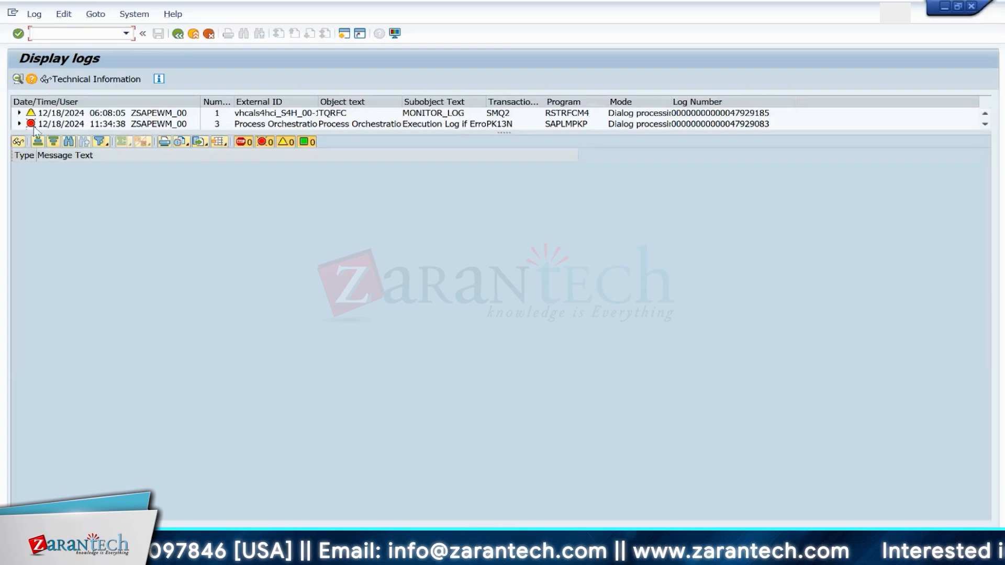
left_click(20, 124)
left_click_drag(116, 134, 115, 183)
left_click(110, 145)
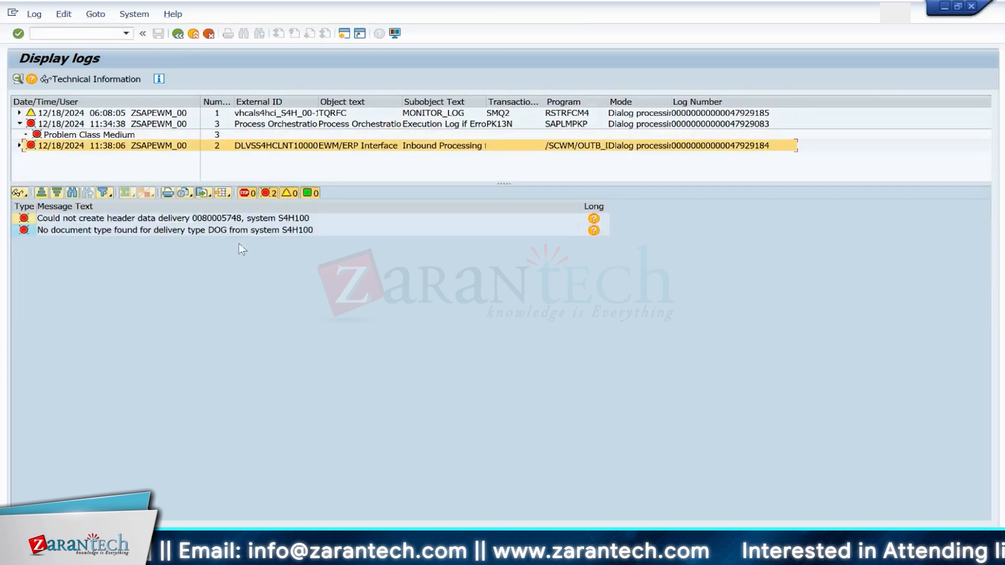
Step: Open the long text of the missing document type message for DOG and follow its Map Document Types link
left_click(219, 231)
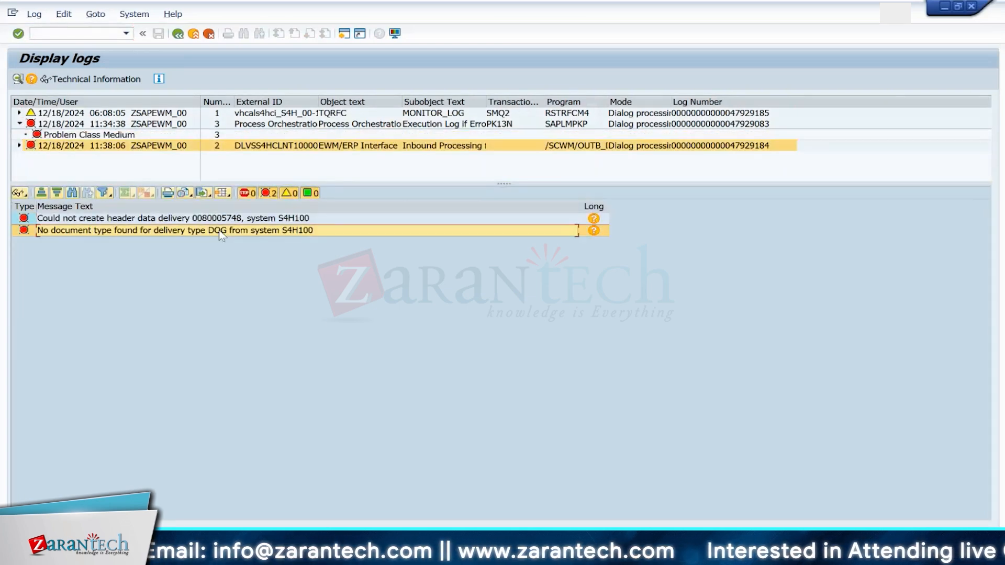
left_click(594, 231)
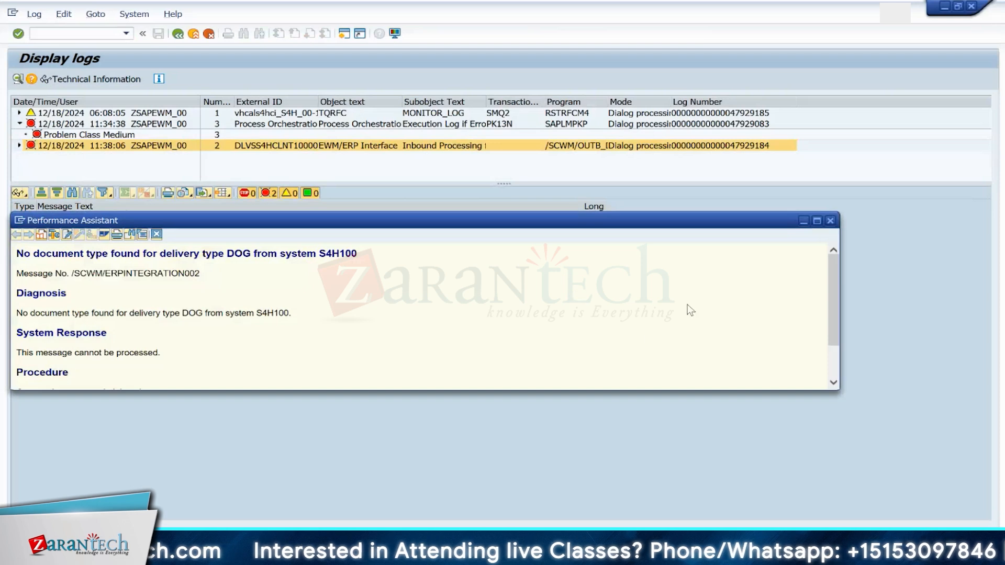
left_click_drag(832, 281, 829, 339)
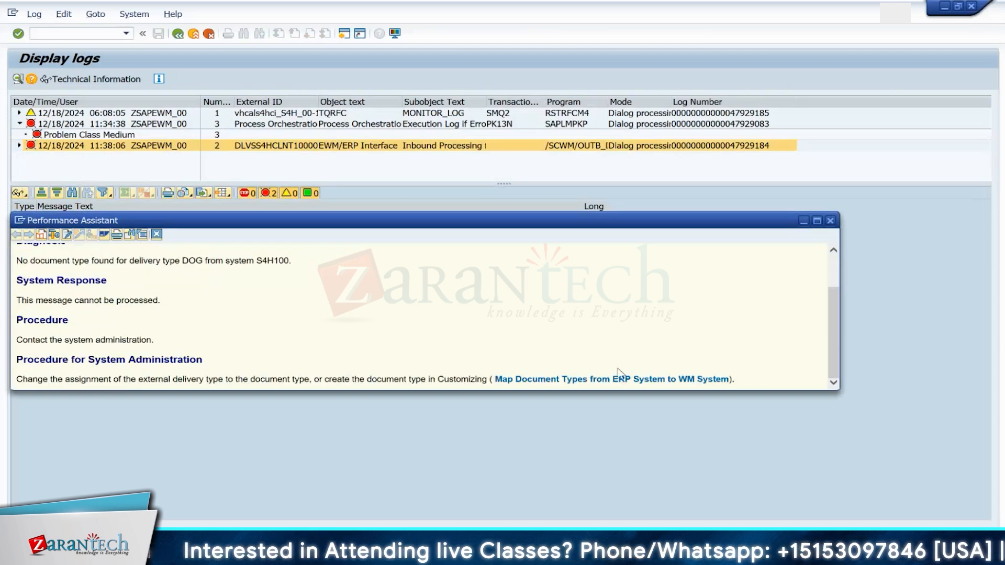
left_click(542, 381)
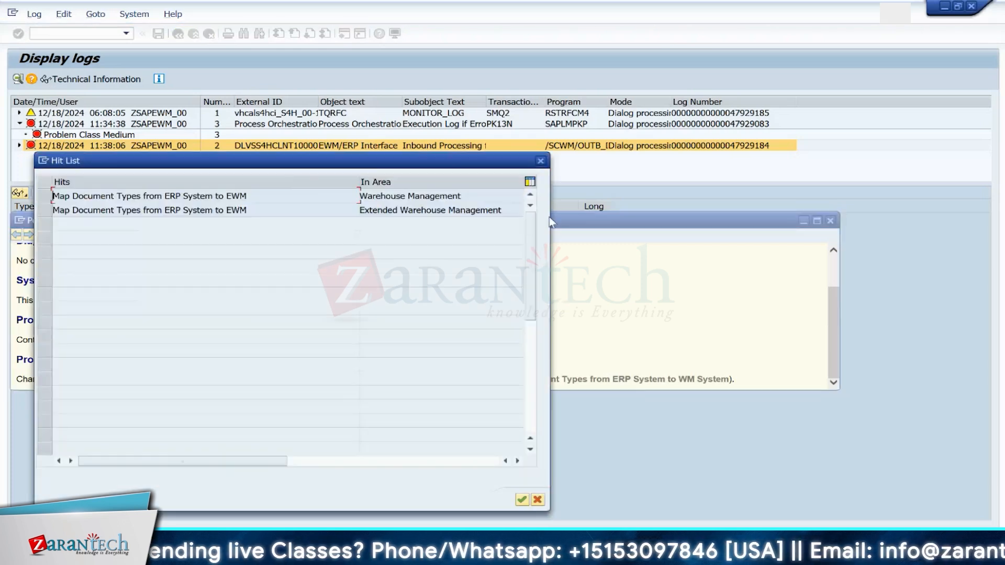
Step: Copy the S4H100 DIG document type mapping to a new entry for ERP document type DOG mapped to document type TWPR, and save it
double_click(228, 211)
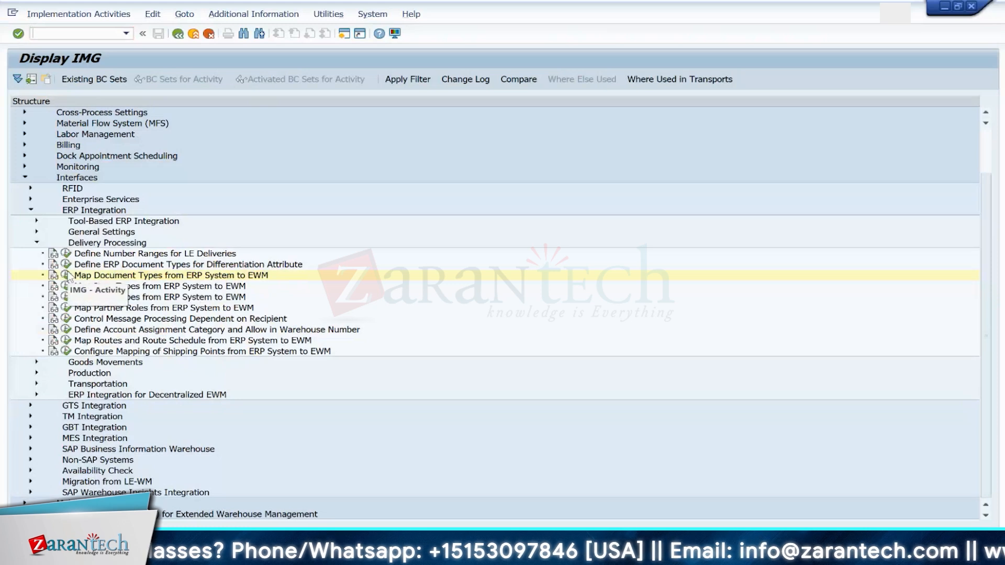
left_click(66, 275)
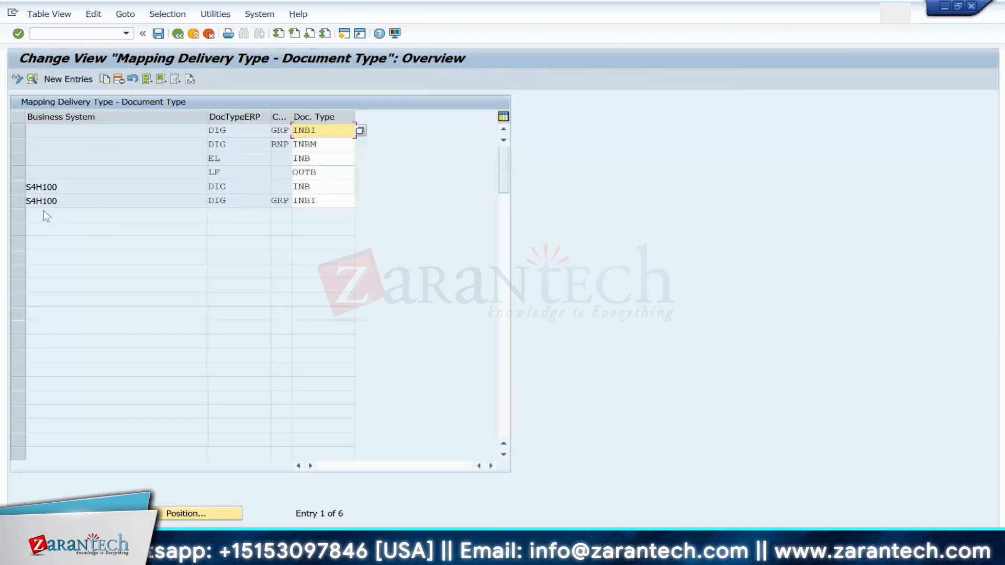
left_click(17, 189)
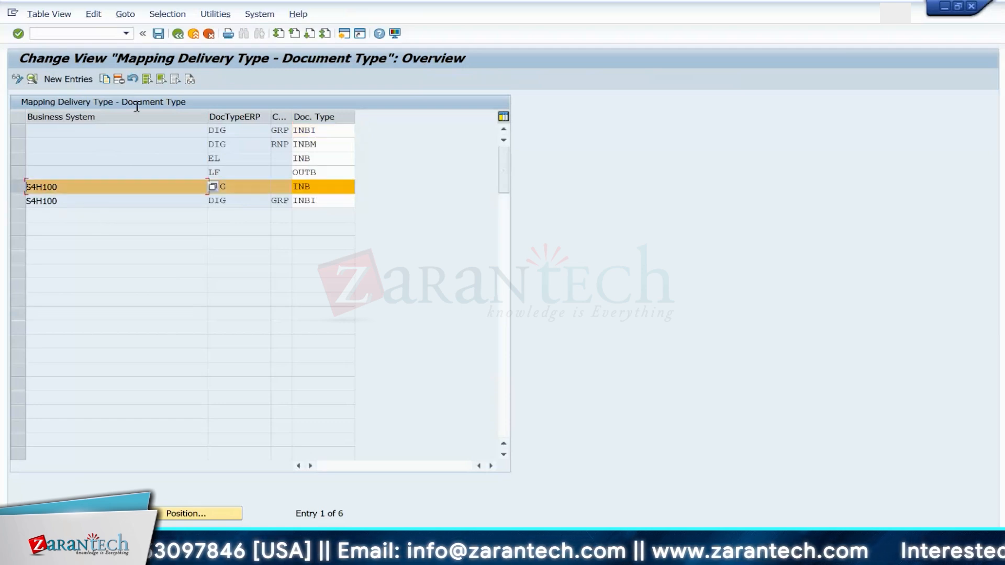
left_click(105, 79)
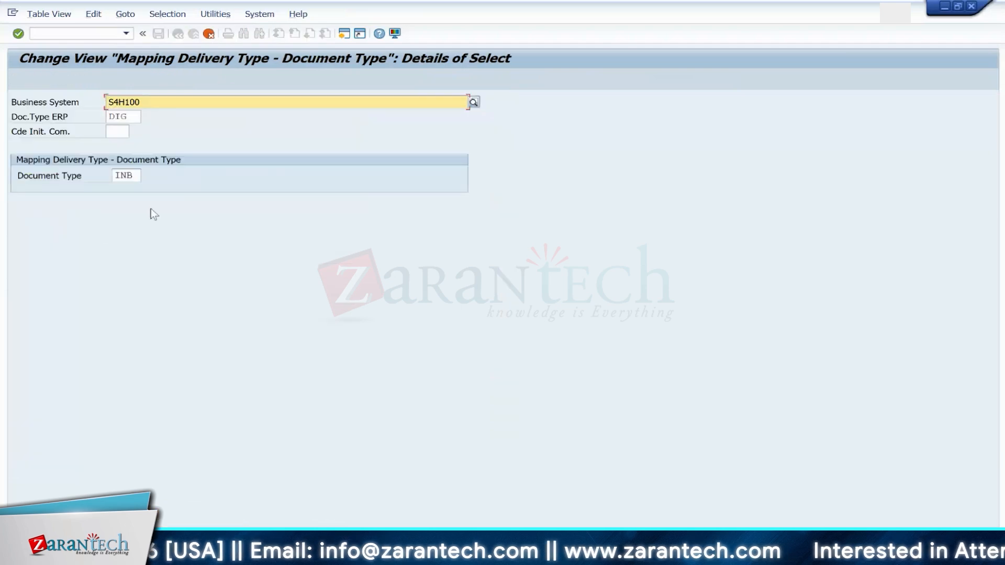
left_click(134, 117)
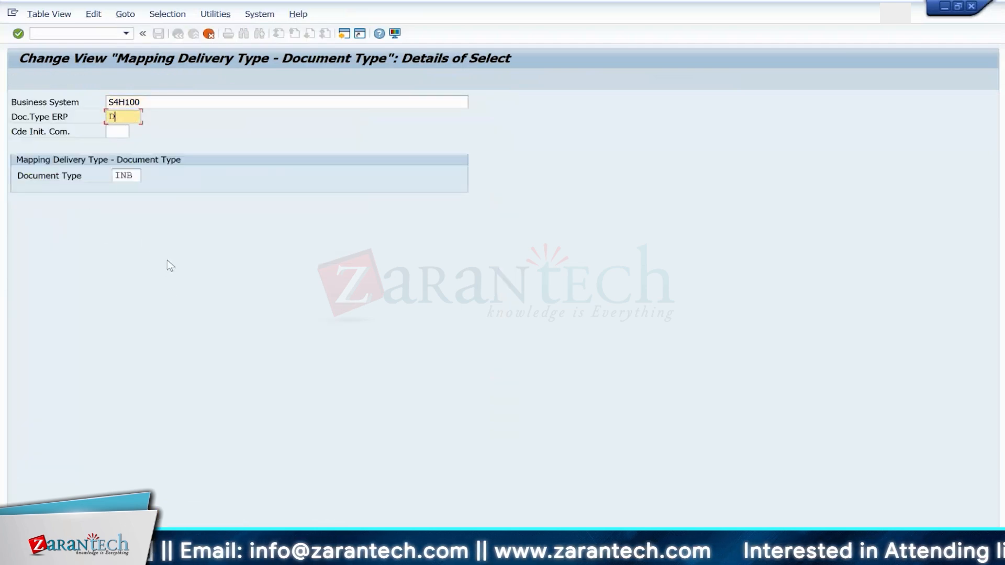
type("OG")
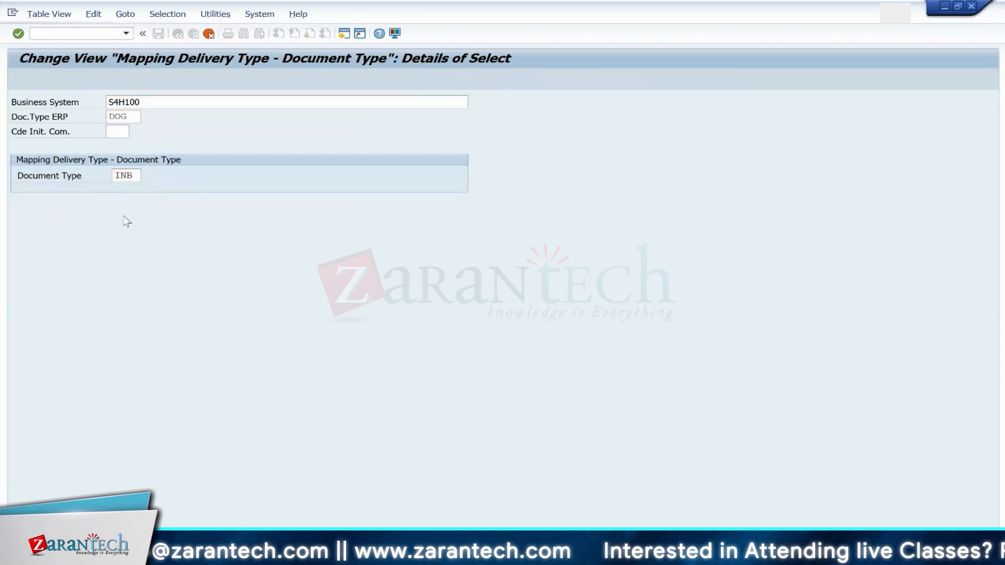
left_click(149, 177)
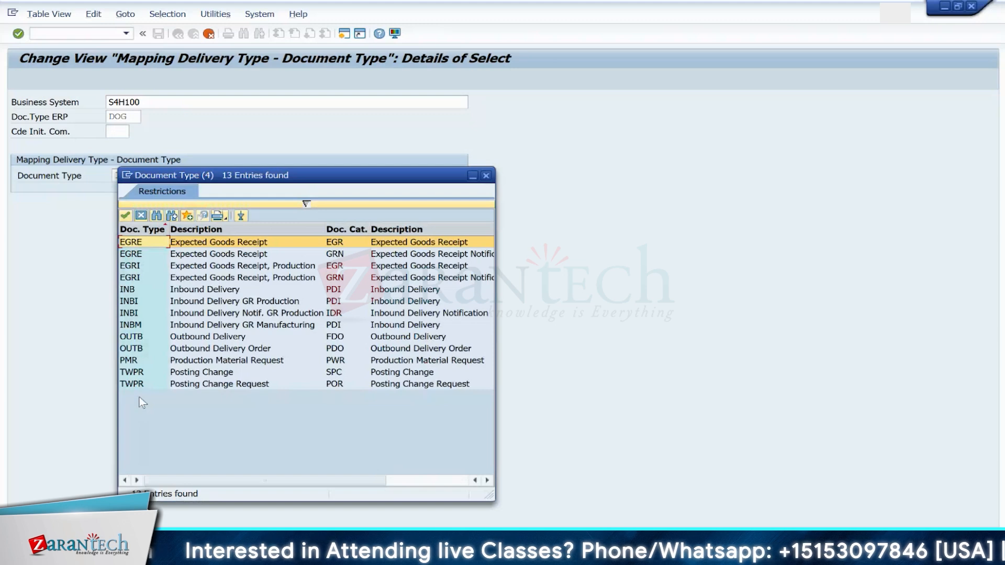
left_click(141, 374)
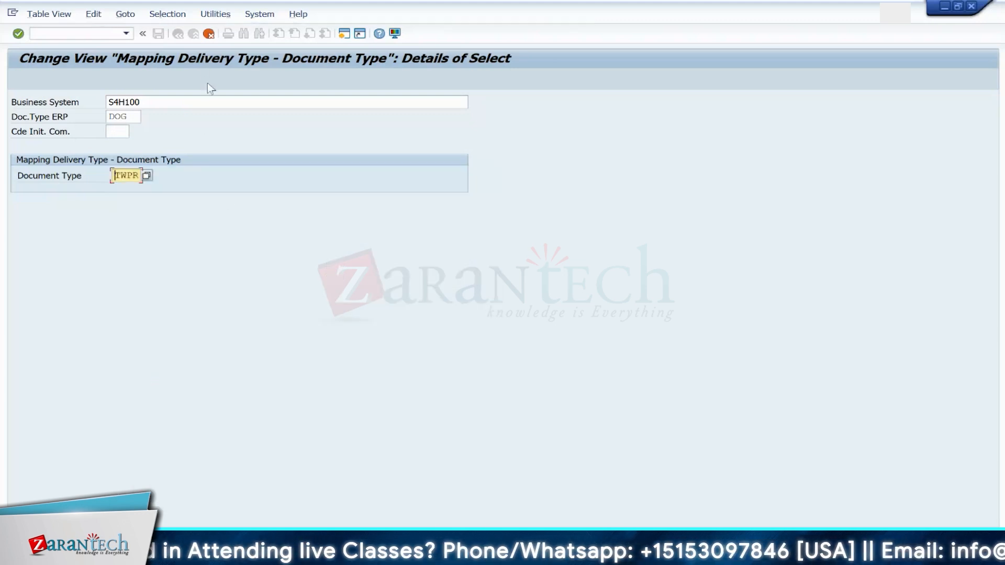
key("F3")
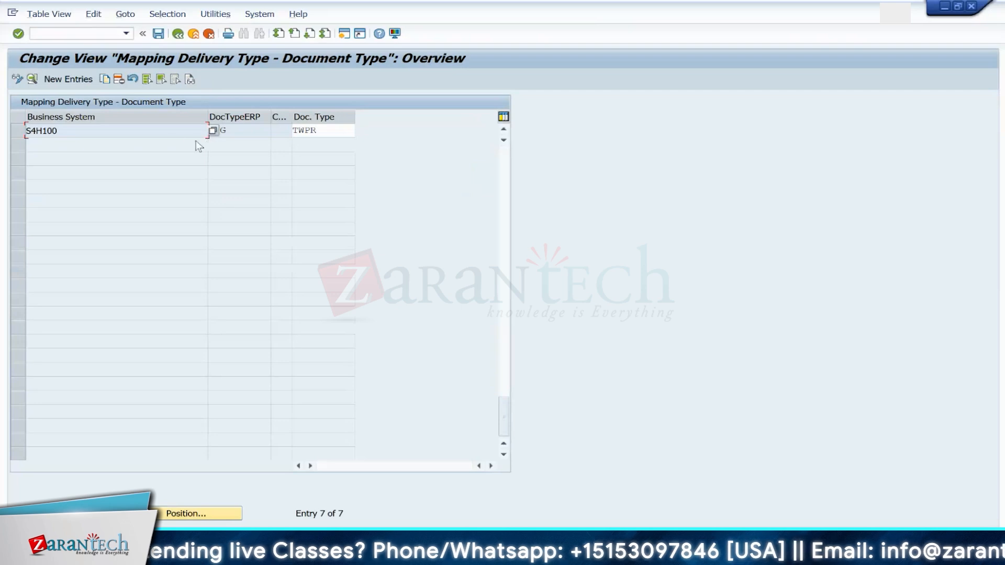
left_click(160, 34)
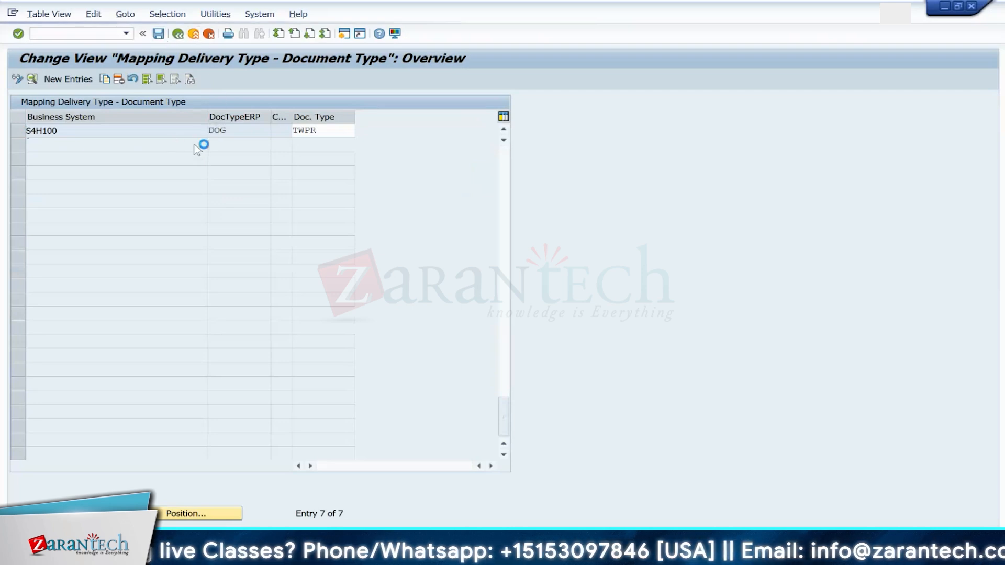
key("Return")
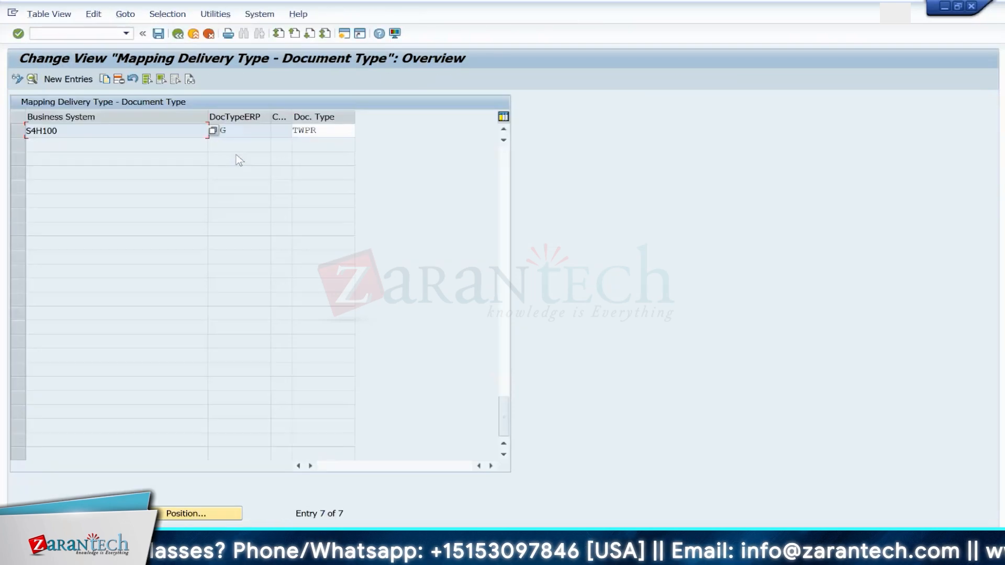
Step: Close the message long text, return to the inbound queue, reset the delivery entry's status and execute it again
key("alt+Tab")
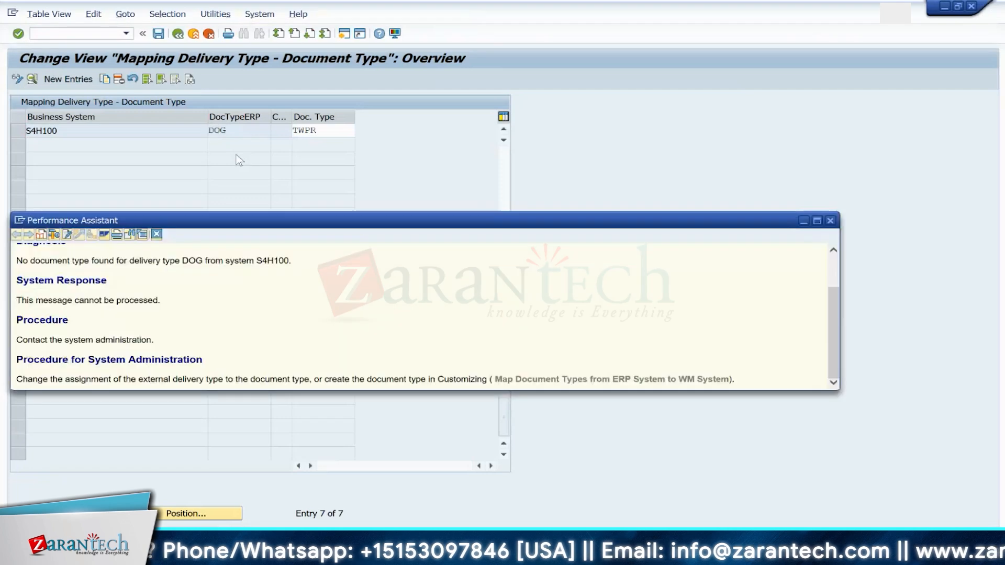
left_click(829, 223)
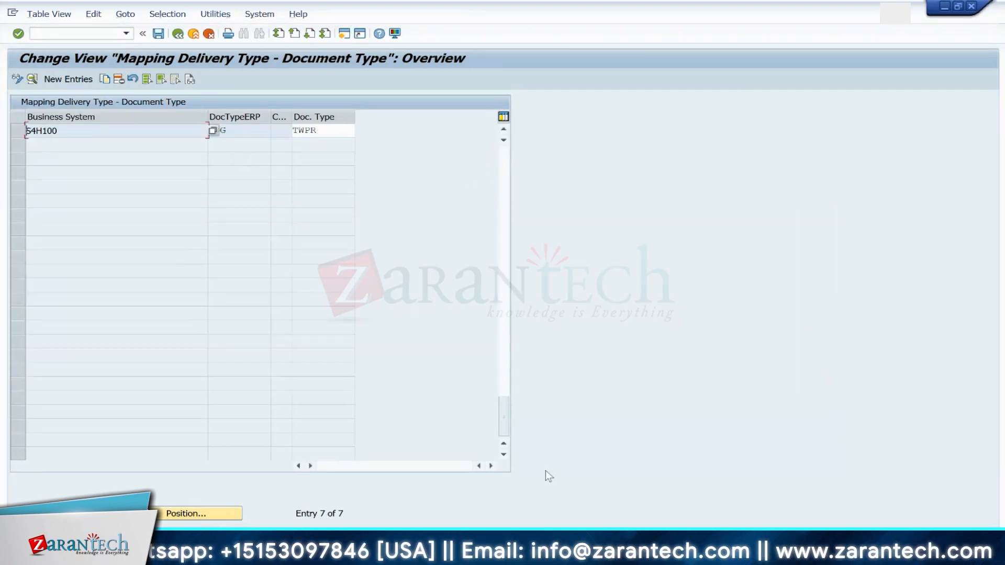
mouse_move(665, 555)
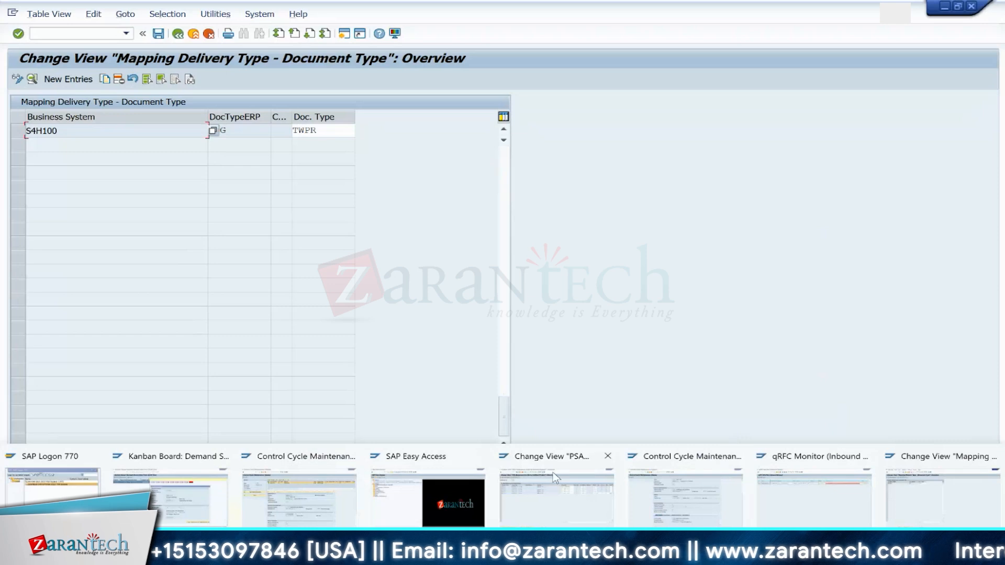
left_click(815, 500)
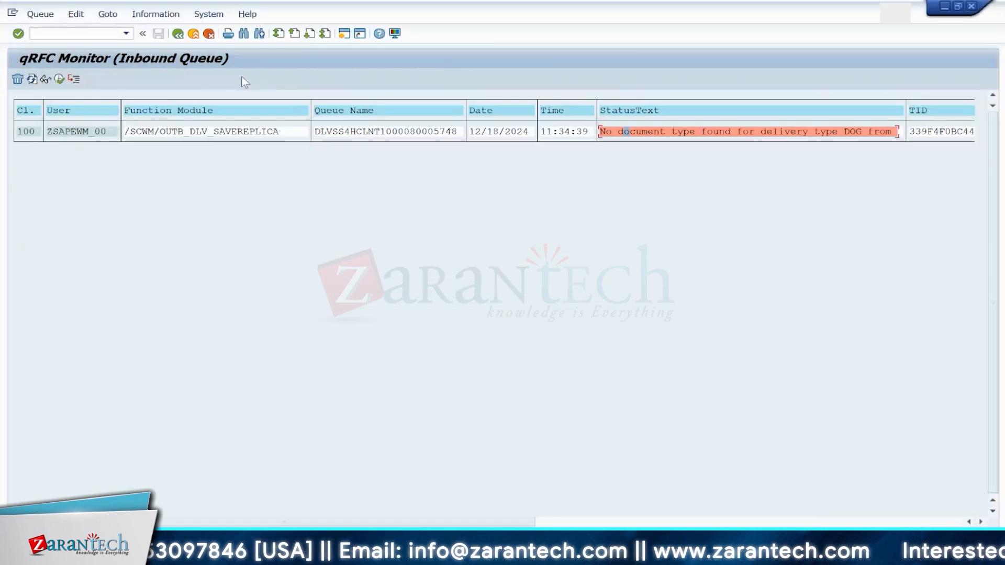
left_click(73, 130)
left_click(76, 15)
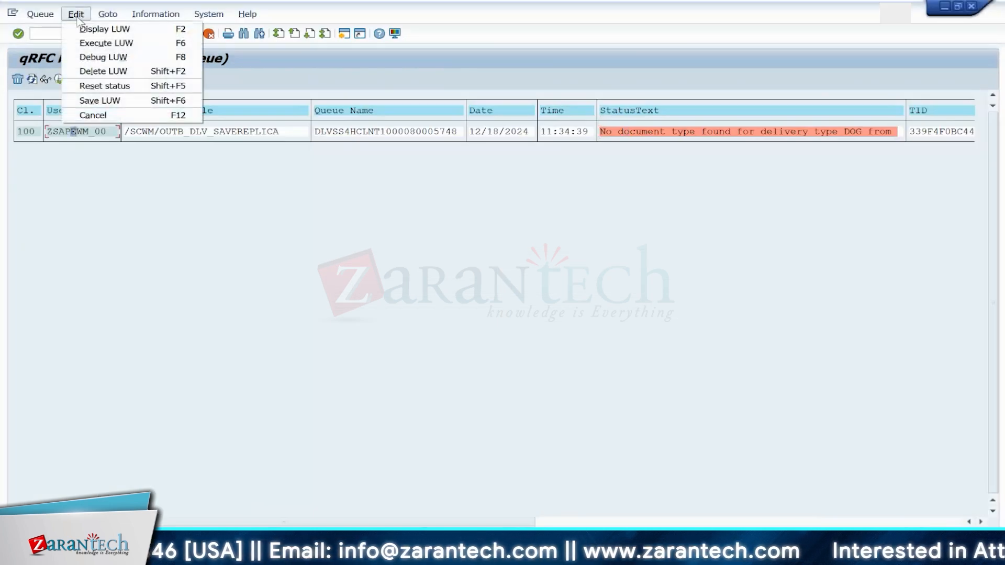
left_click(105, 86)
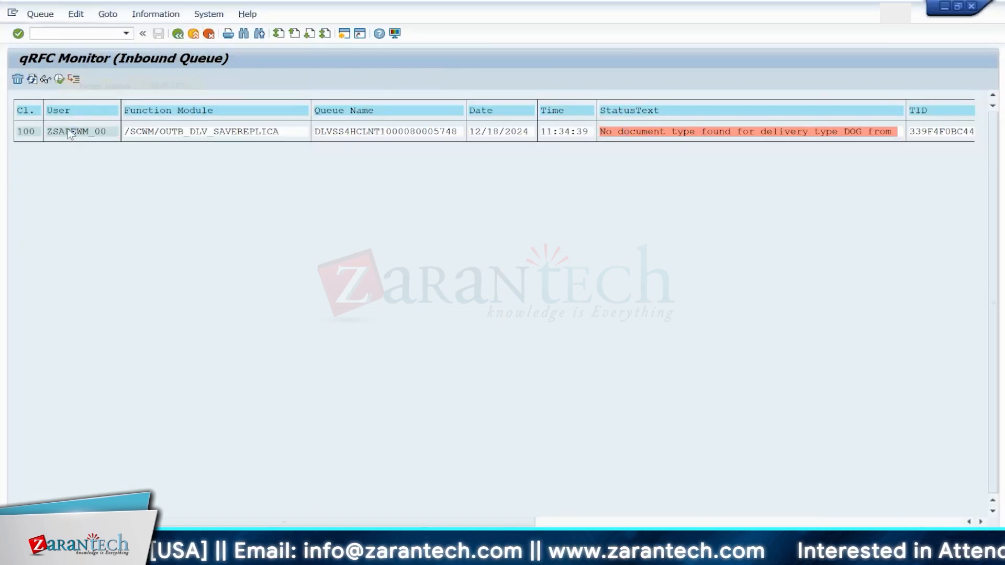
left_click(32, 79)
left_click(74, 131)
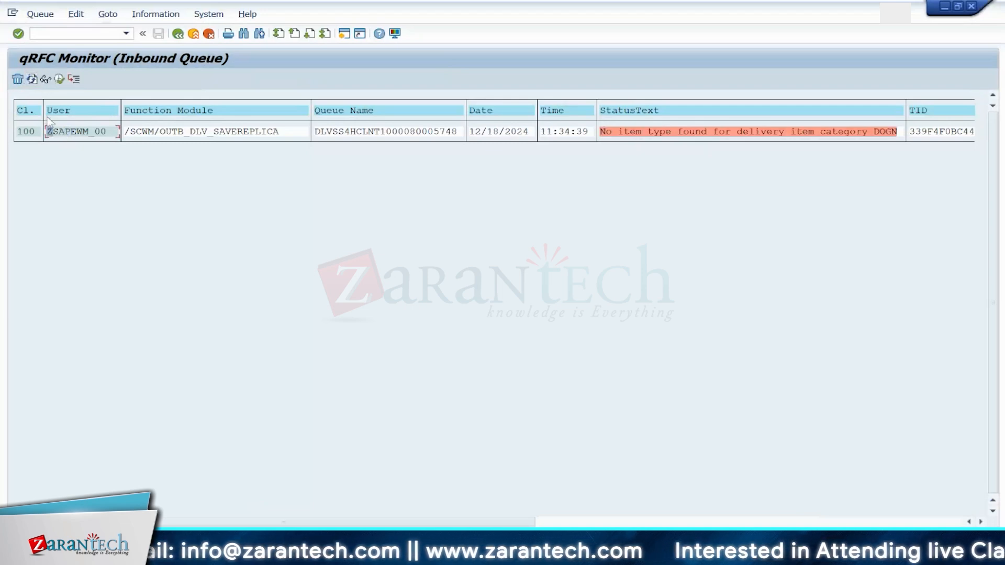
left_click(636, 131)
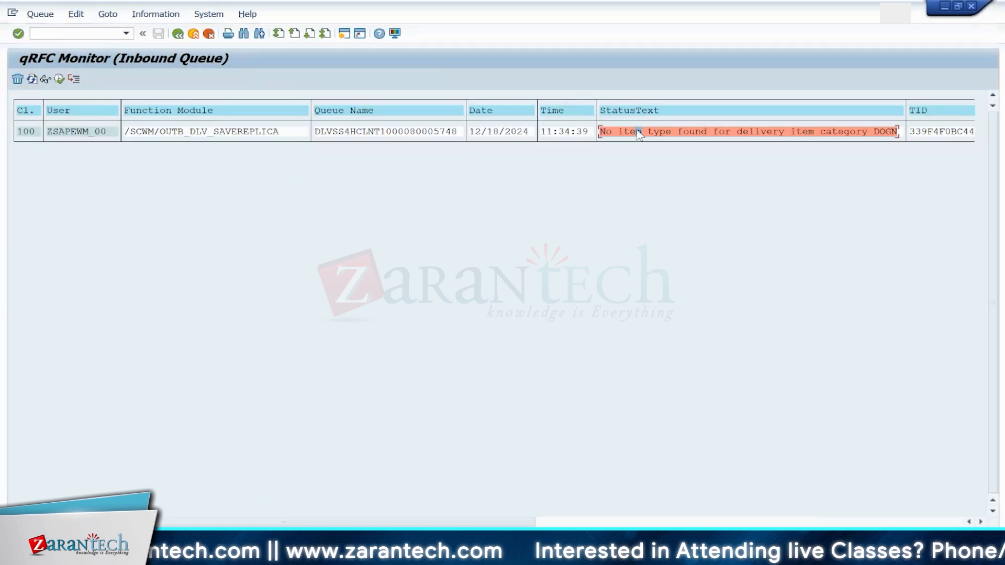
Step: Copy the S4H100 item type mapping to ERP document type DOG, item type DOGN, document type TWPR and item type TWPR, and save it
key("alt+Tab")
left_click(409, 217)
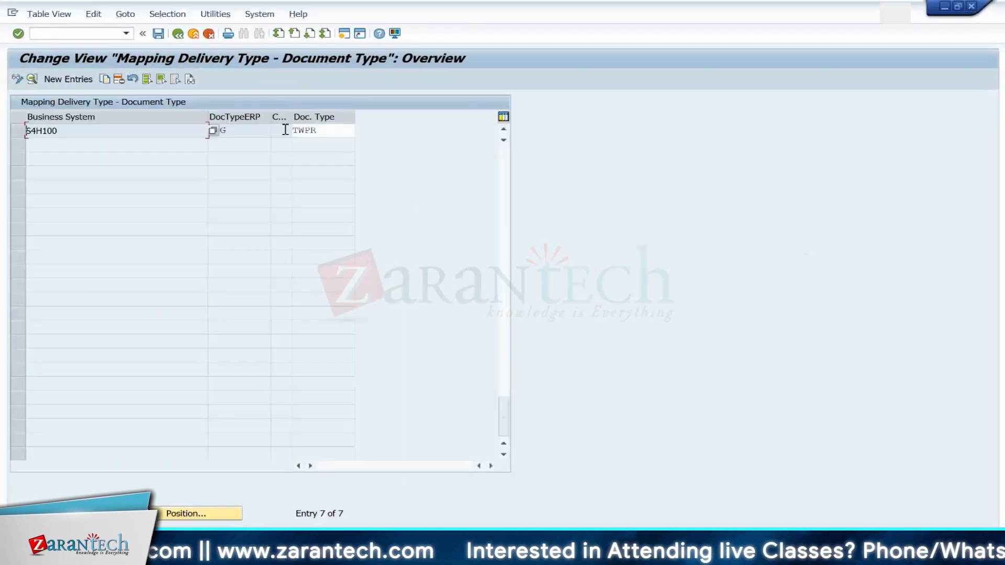
left_click(178, 34)
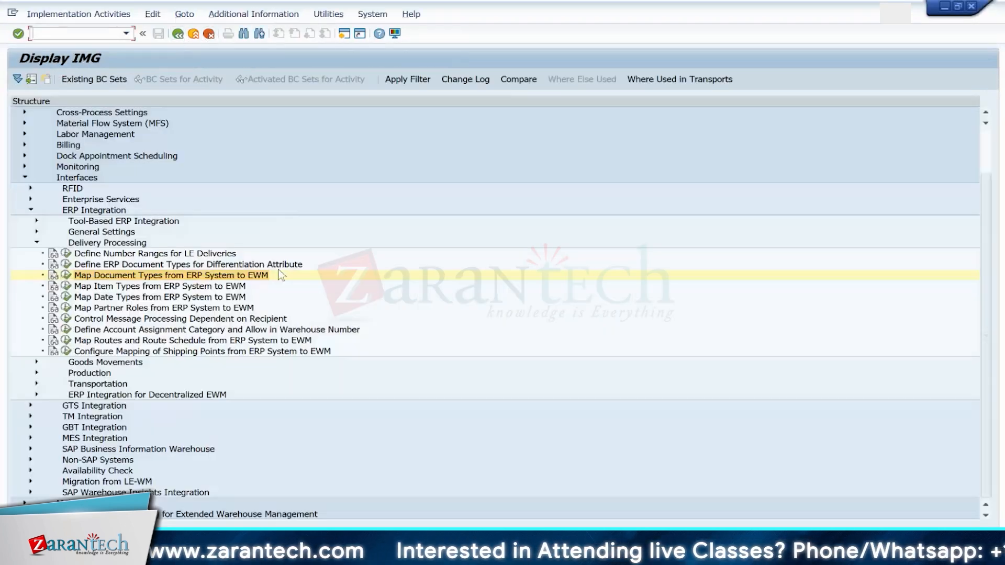
left_click(66, 287)
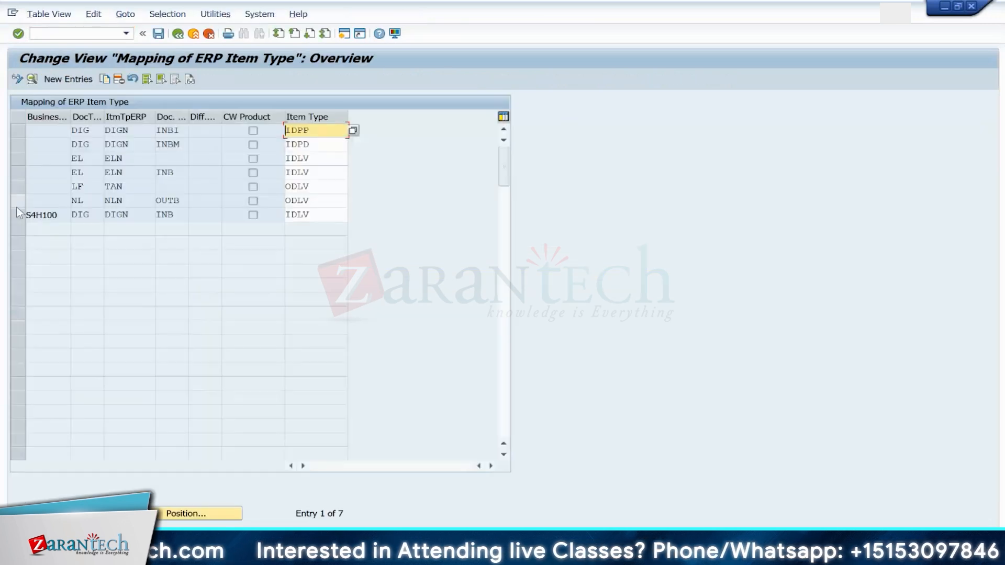
left_click(15, 219)
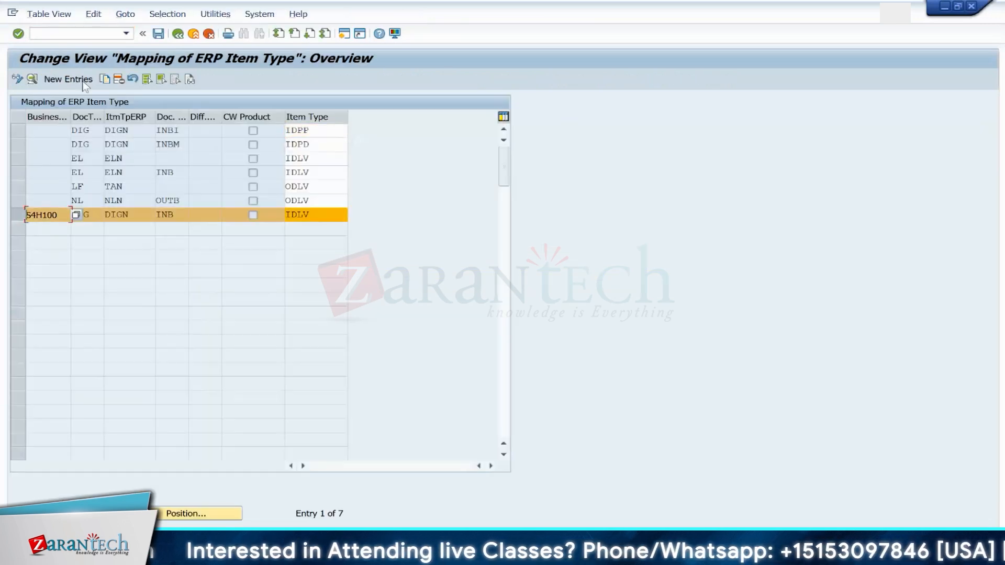
left_click(105, 79)
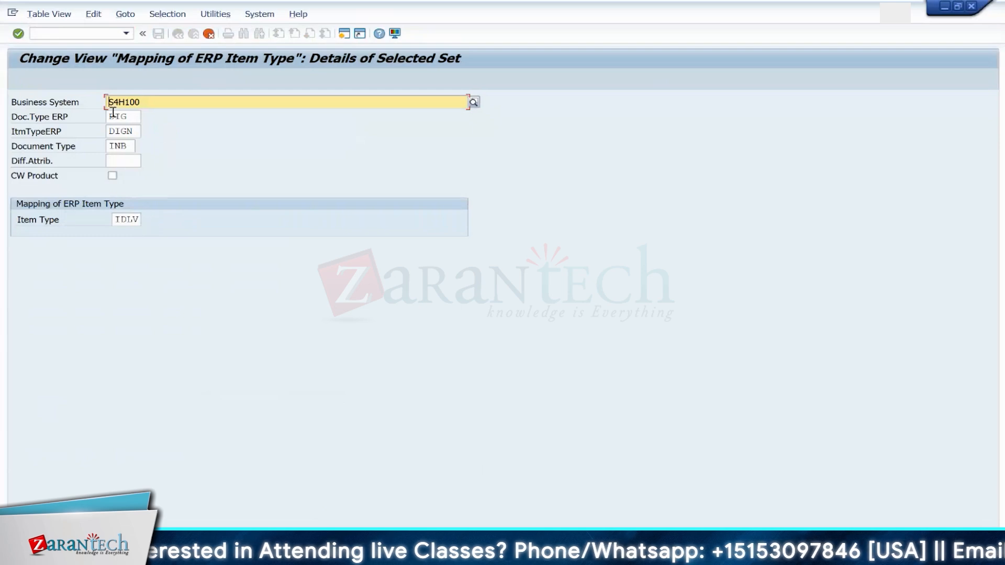
left_click(130, 117)
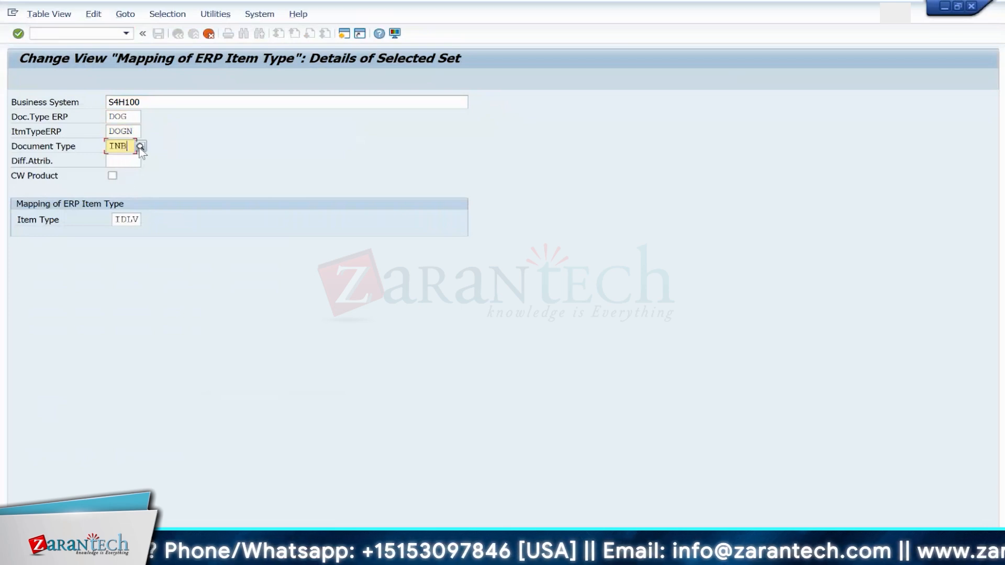
key("Return")
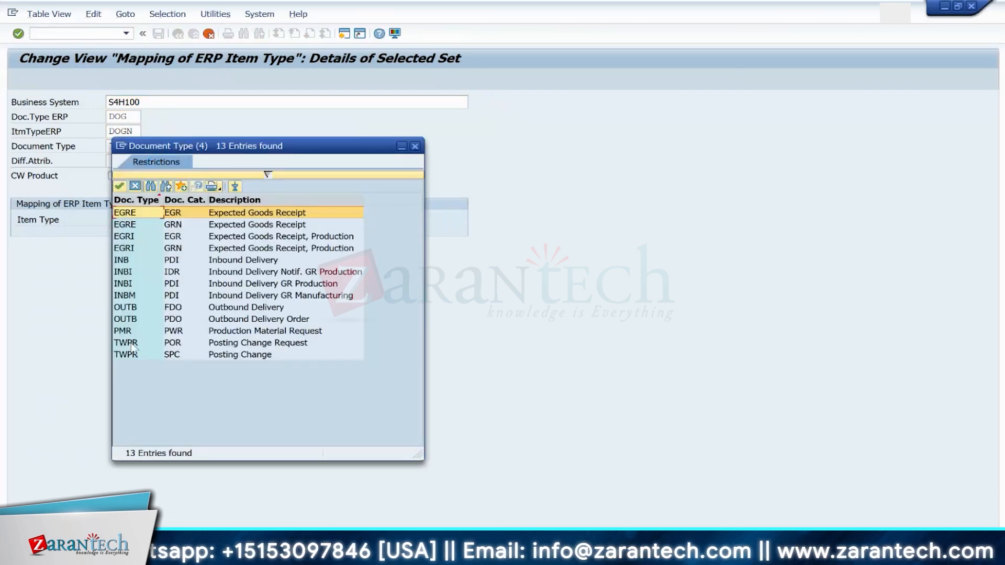
double_click(131, 355)
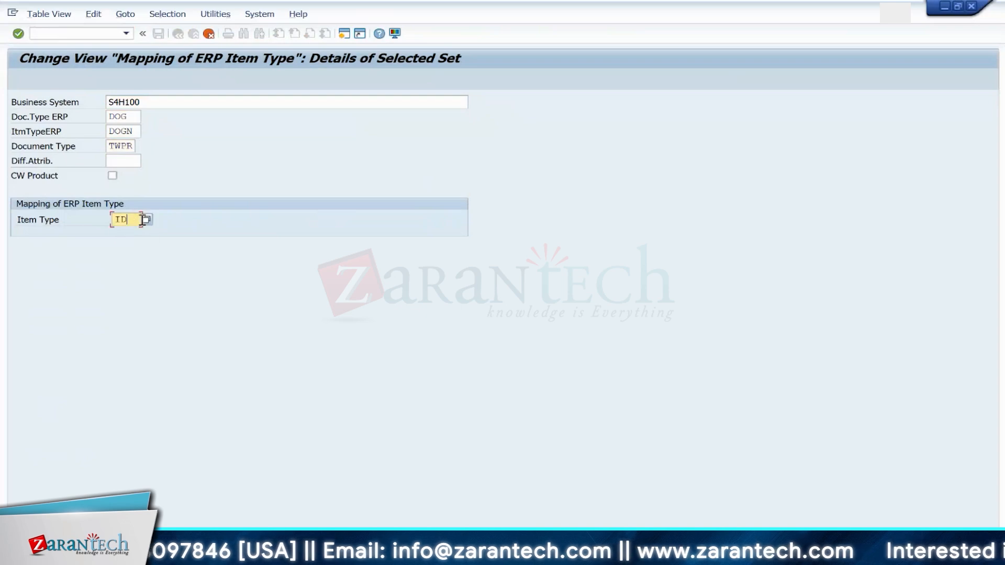
left_click(147, 220)
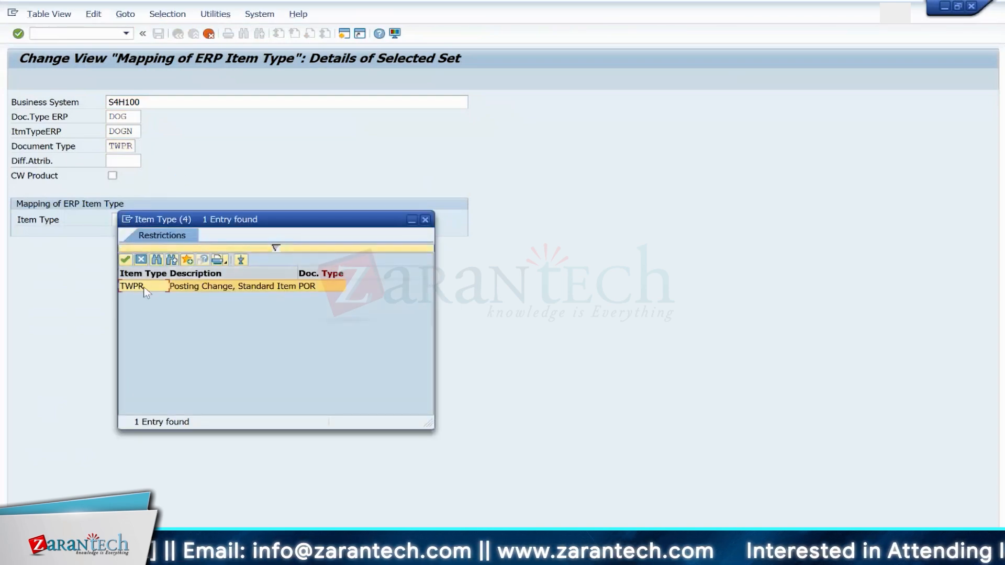
double_click(145, 291)
left_click(158, 33)
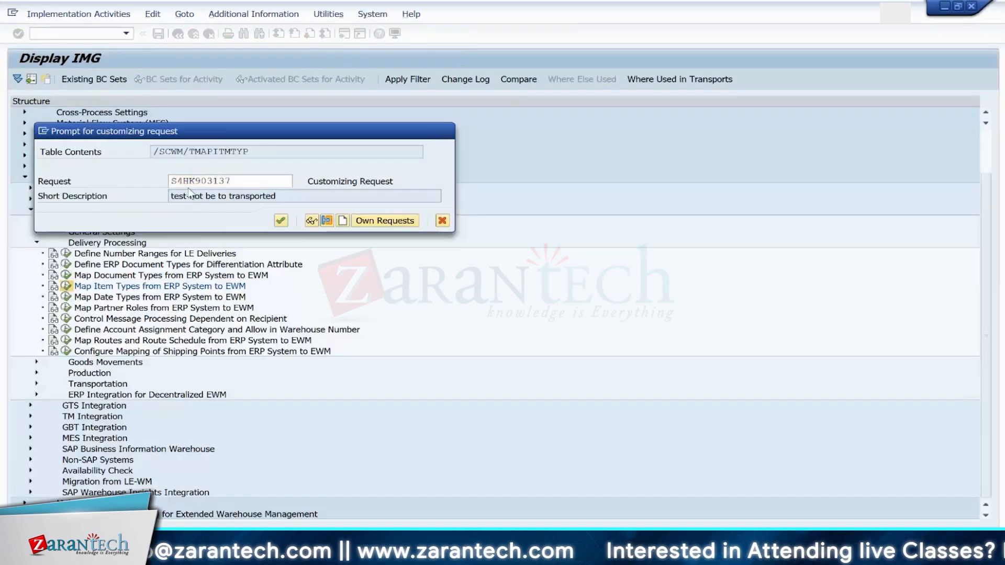
key("Return")
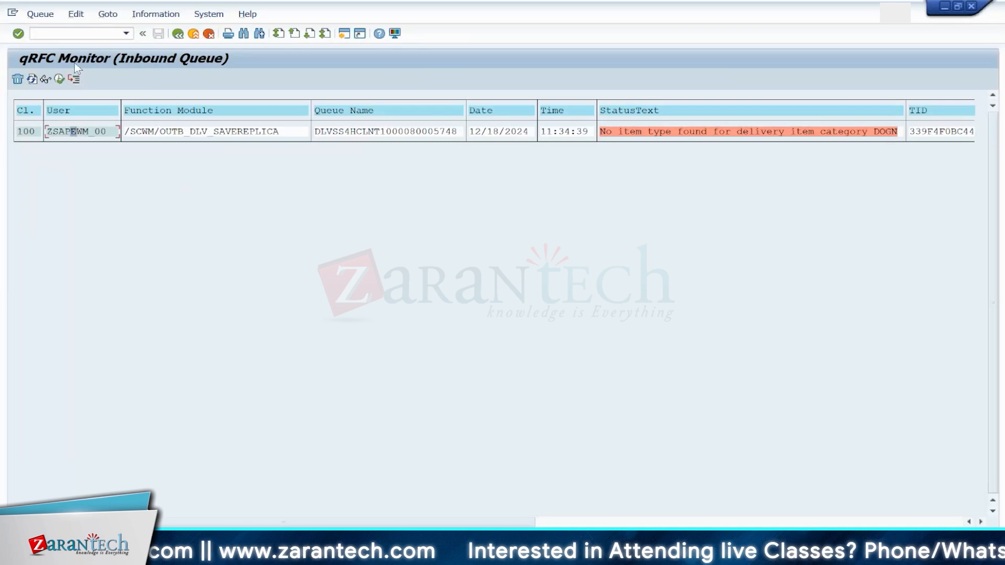
Step: Reset the queued delivery entry once more, re-execute it and refresh the queue
left_click(76, 15)
left_click(87, 83)
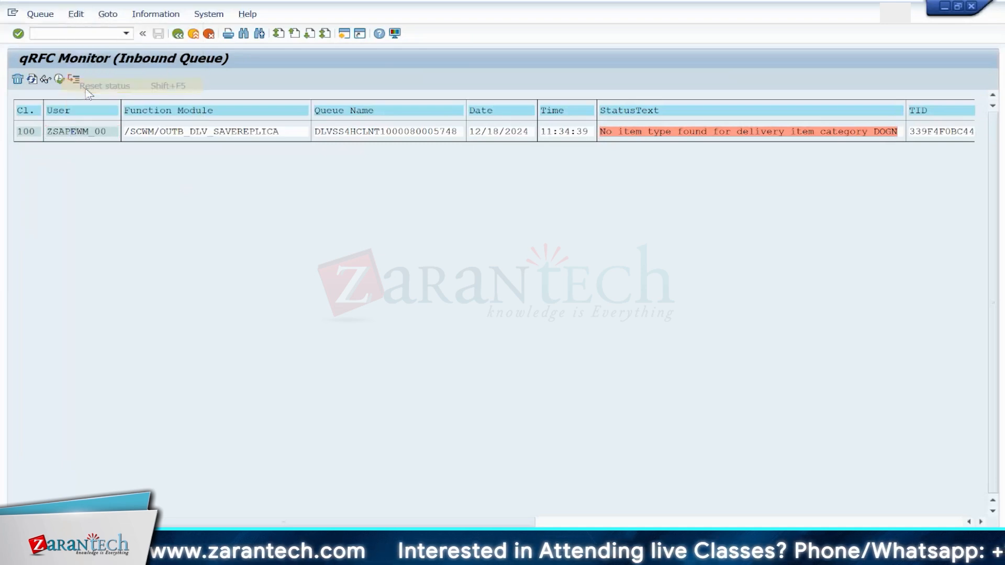
left_click(32, 79)
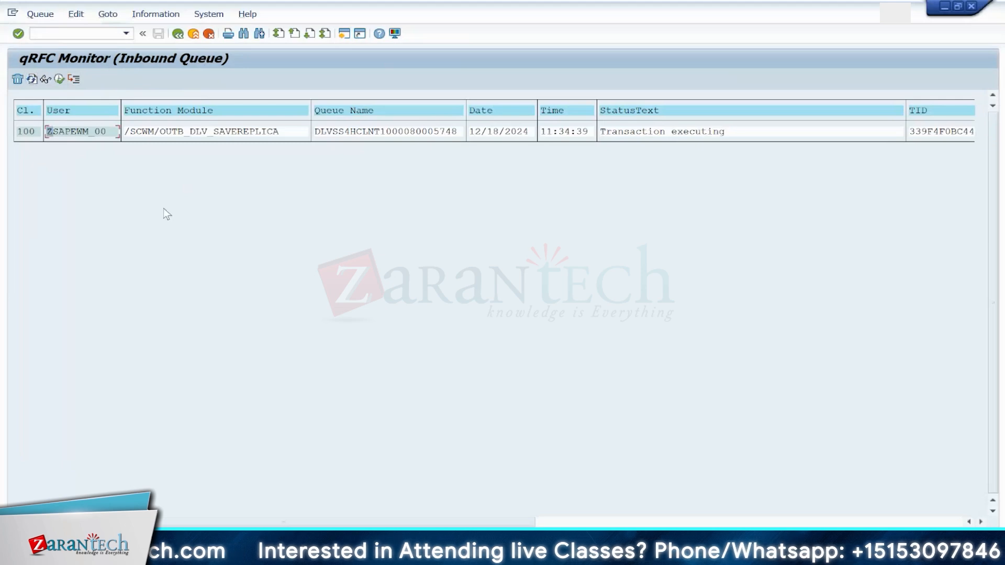
left_click(32, 79)
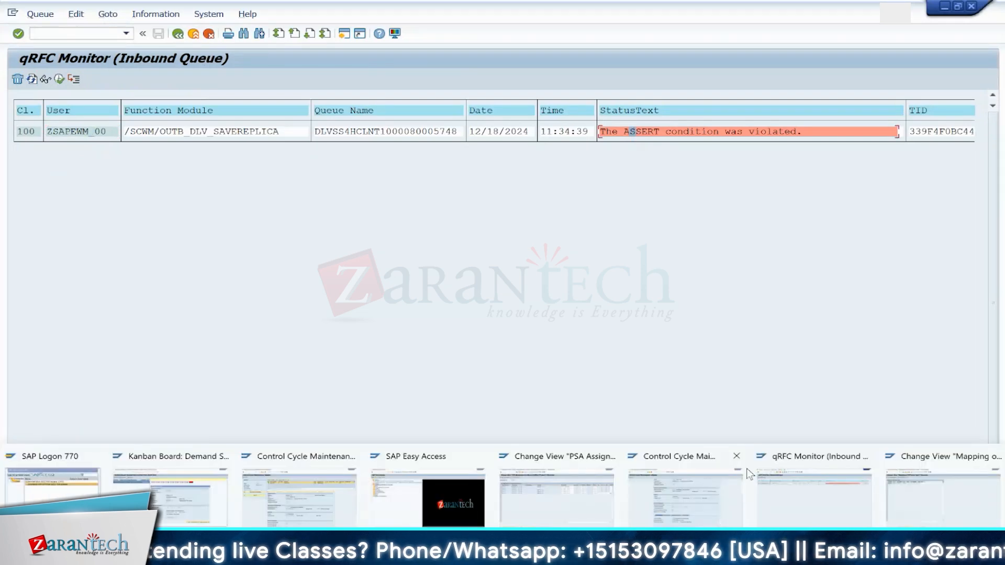
Step: Open the ABAP runtime error analysis for today's errors and examine where the assertion dump terminated
left_click(776, 478)
left_click(72, 34)
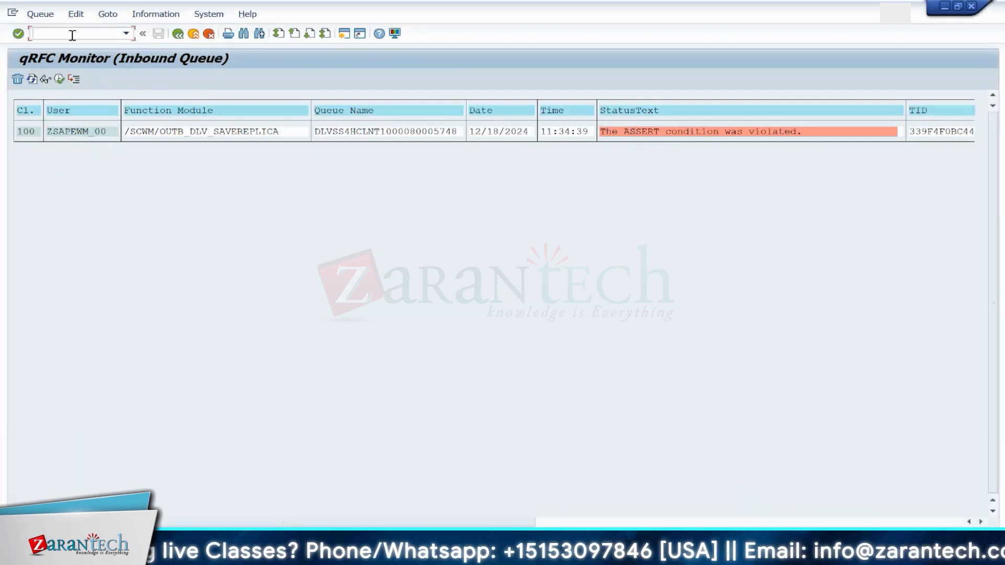
type("/NST2")
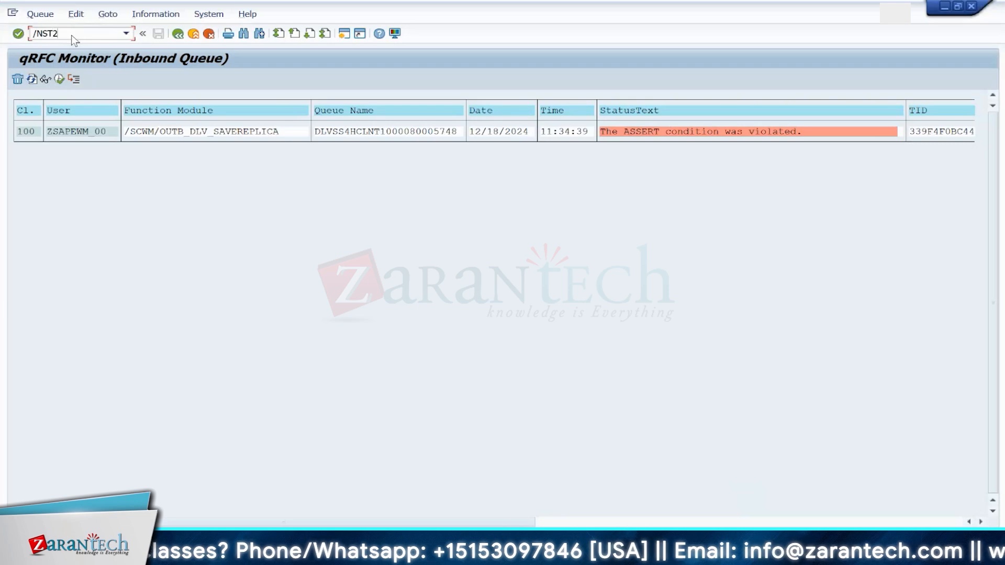
type("2")
key("Return")
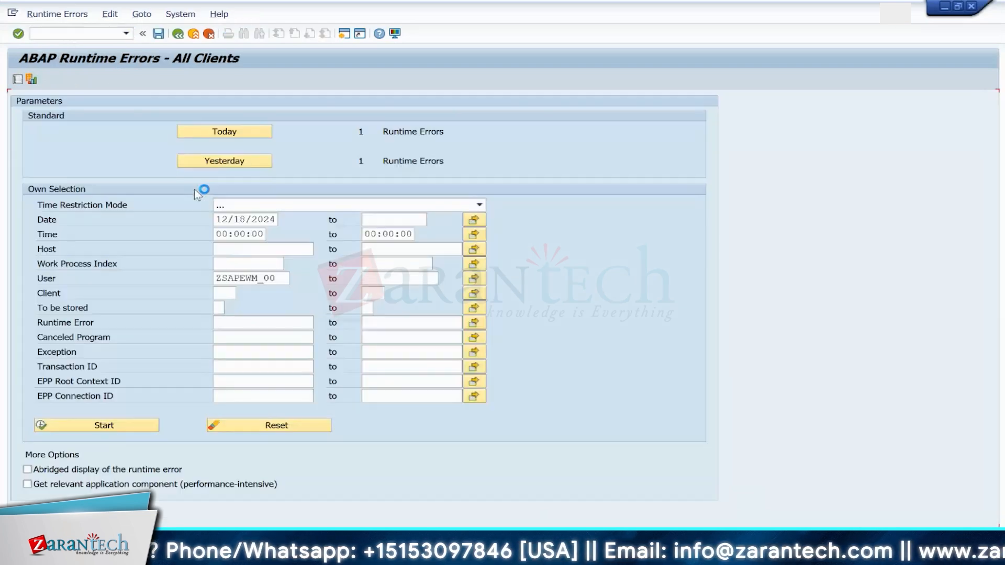
left_click(224, 137)
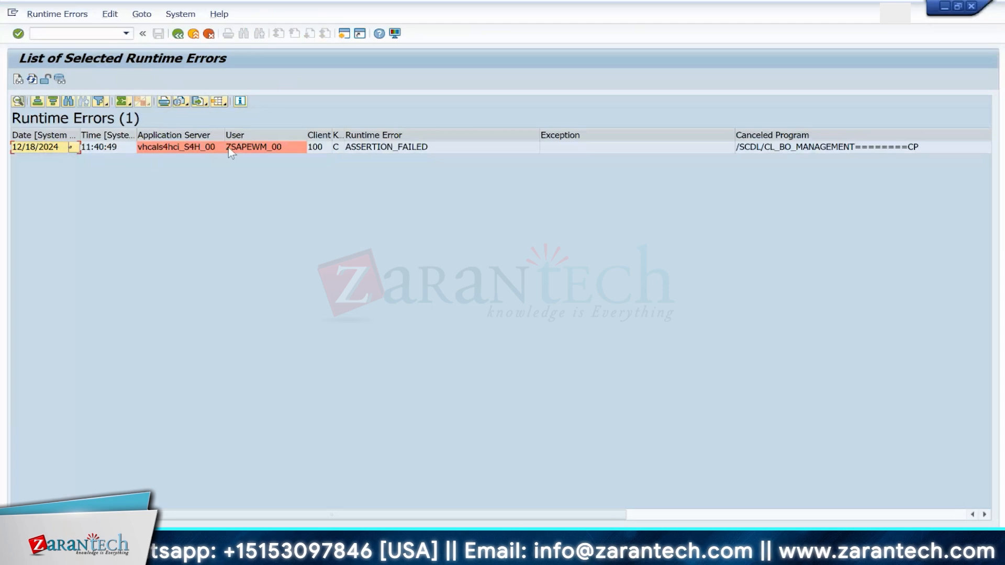
double_click(253, 149)
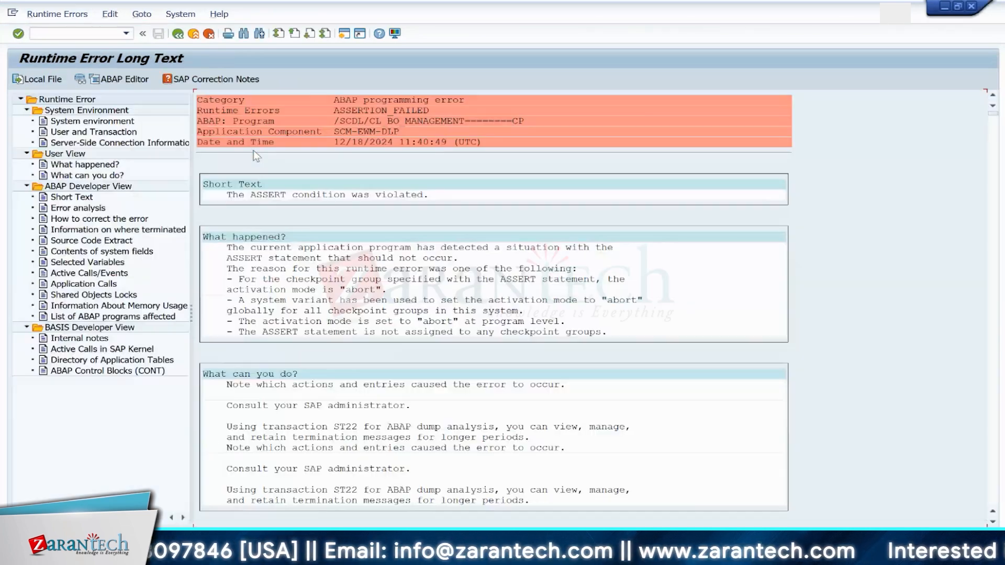
left_click(103, 230)
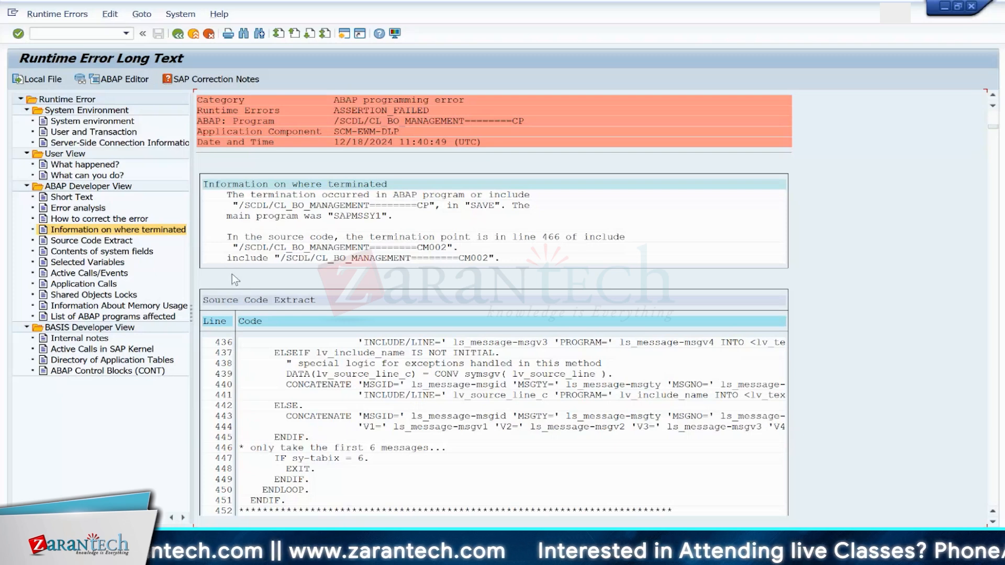
left_click(177, 35)
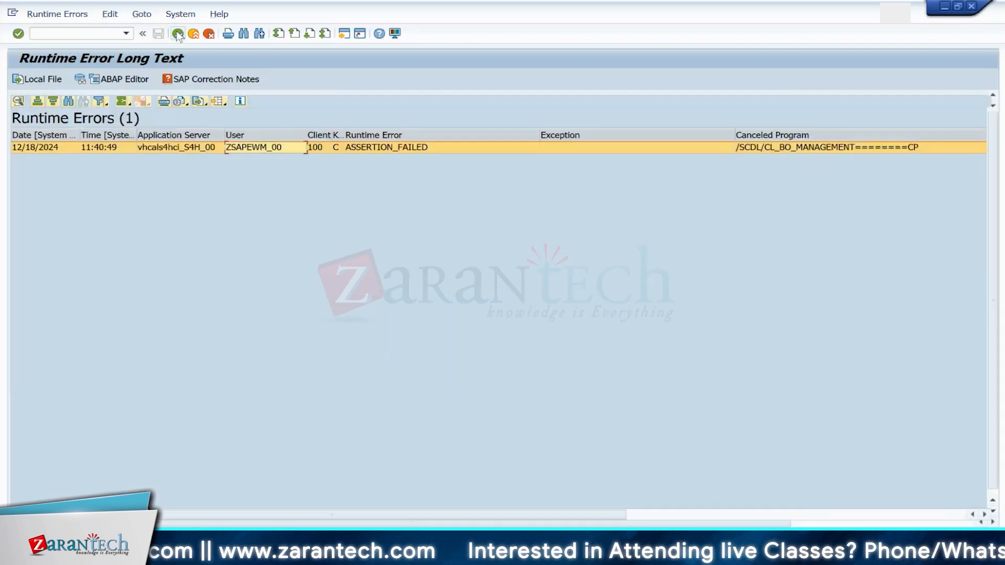
mouse_move(670, 552)
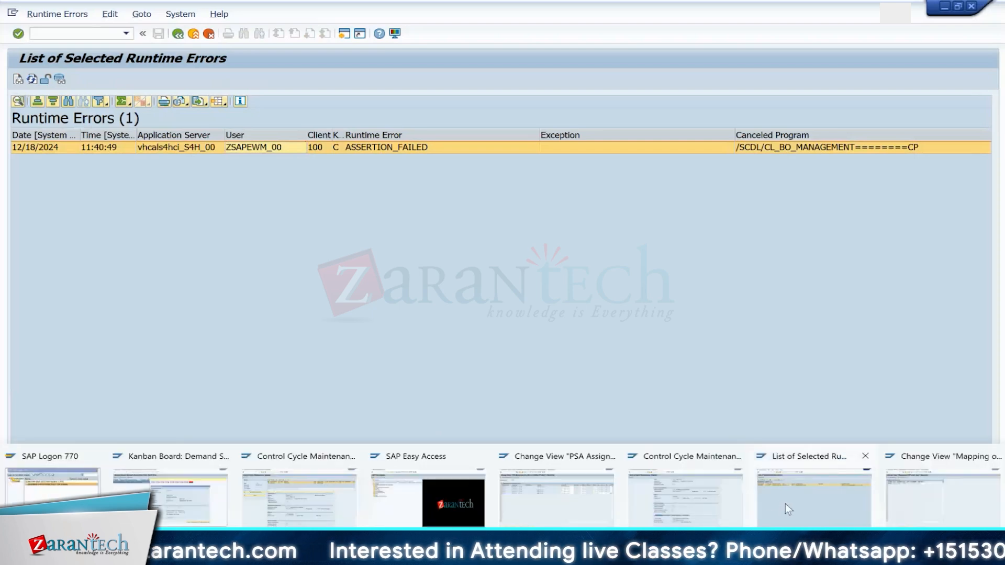
left_click(806, 487)
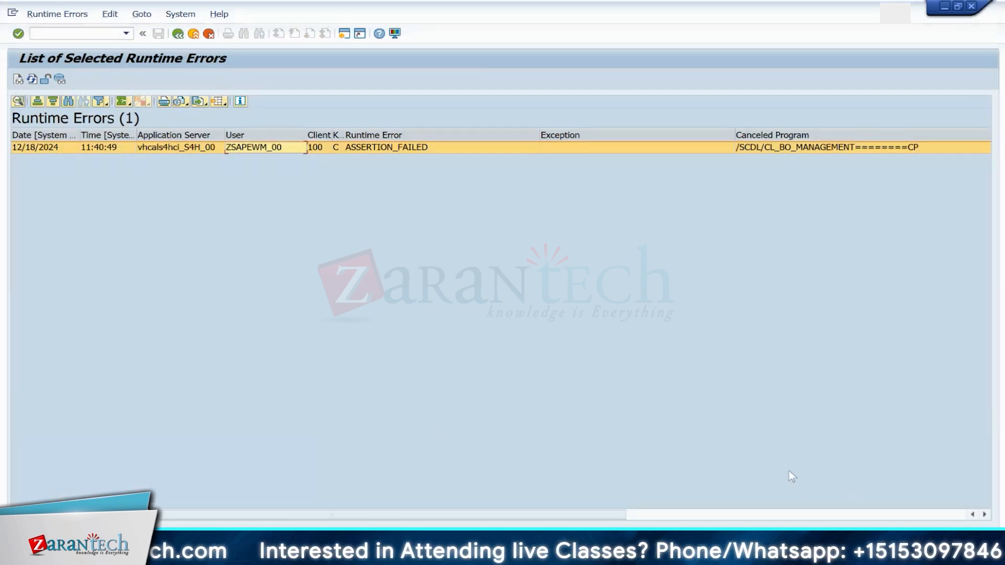
Step: Open the qRFC inbound queue monitor and search the queue list for the failed delivery queue
left_click(72, 30)
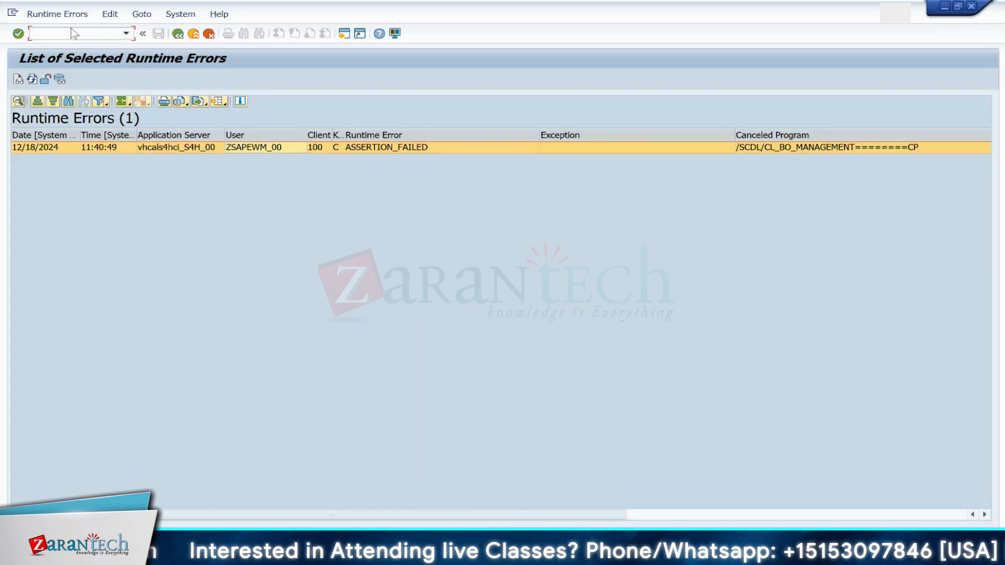
type("/NSMQ2")
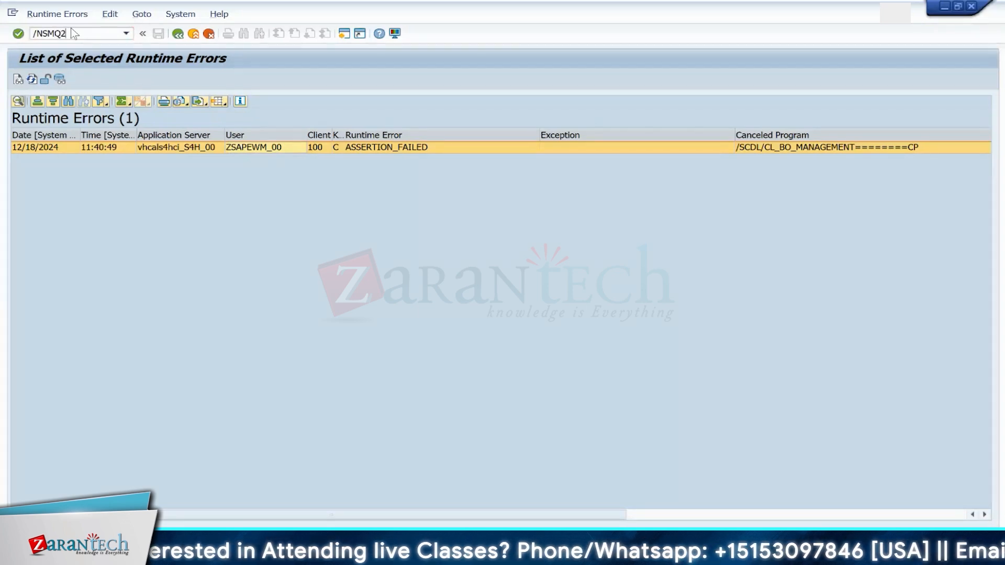
key("Return")
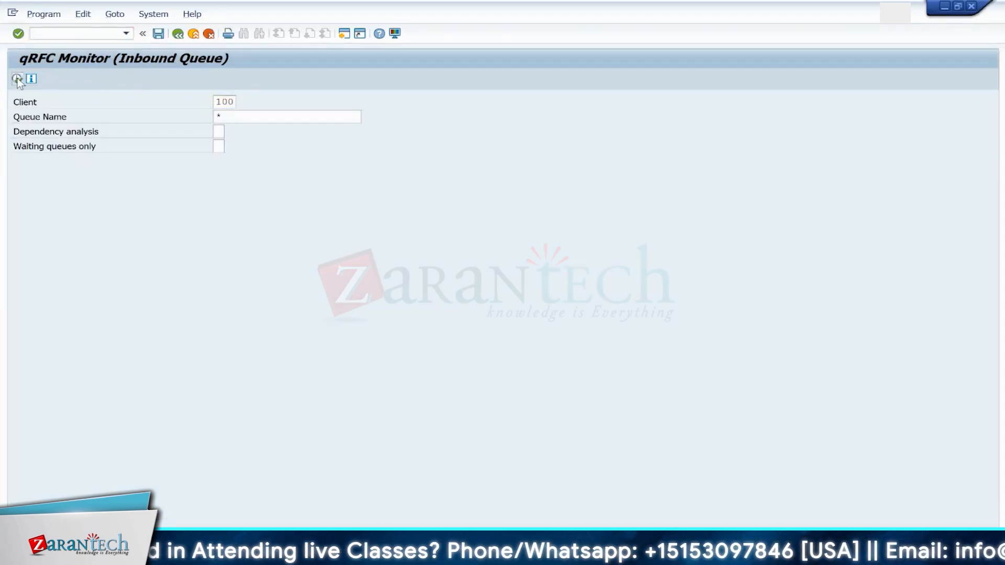
key("F8")
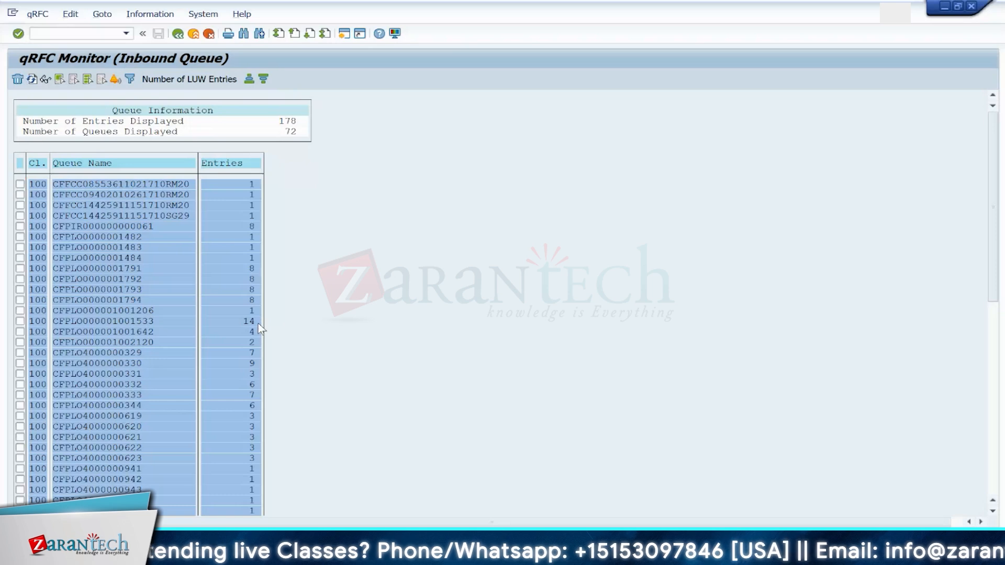
key("ctrl+f")
key("Return")
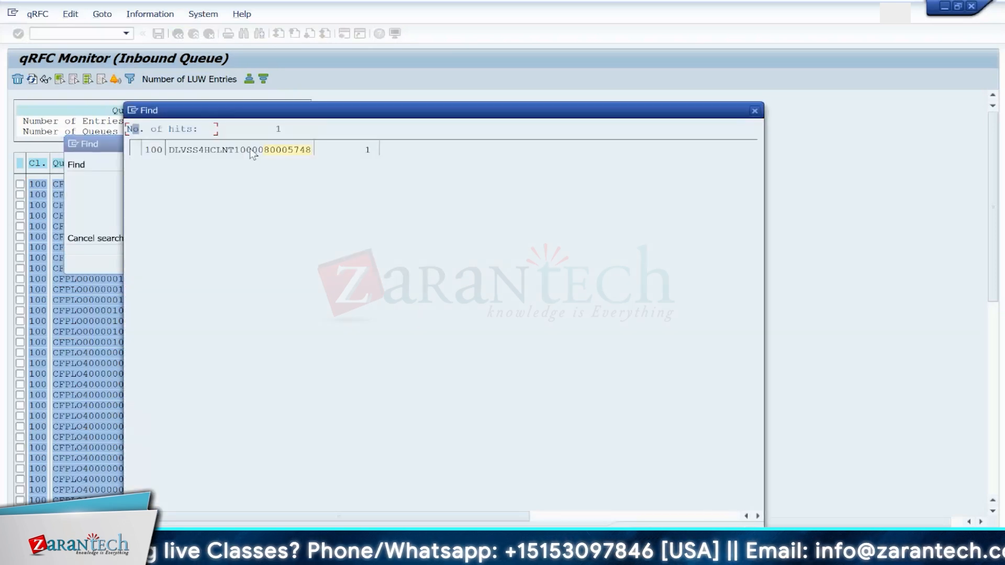
left_click(250, 151)
double_click(151, 99)
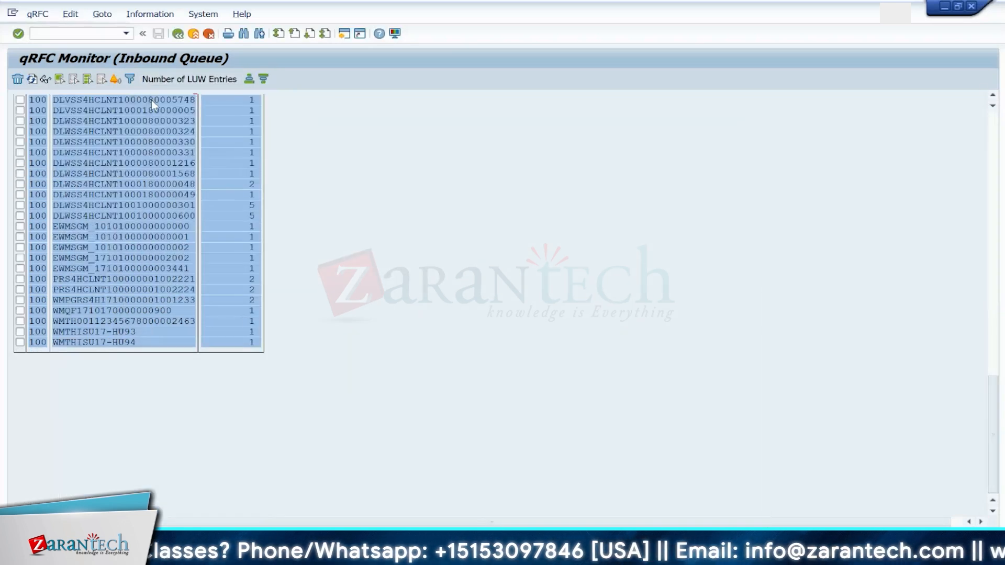
Step: Open the delivery queue's LUW, display its data, then reset its status and execute it again
mouse_move(705, 552)
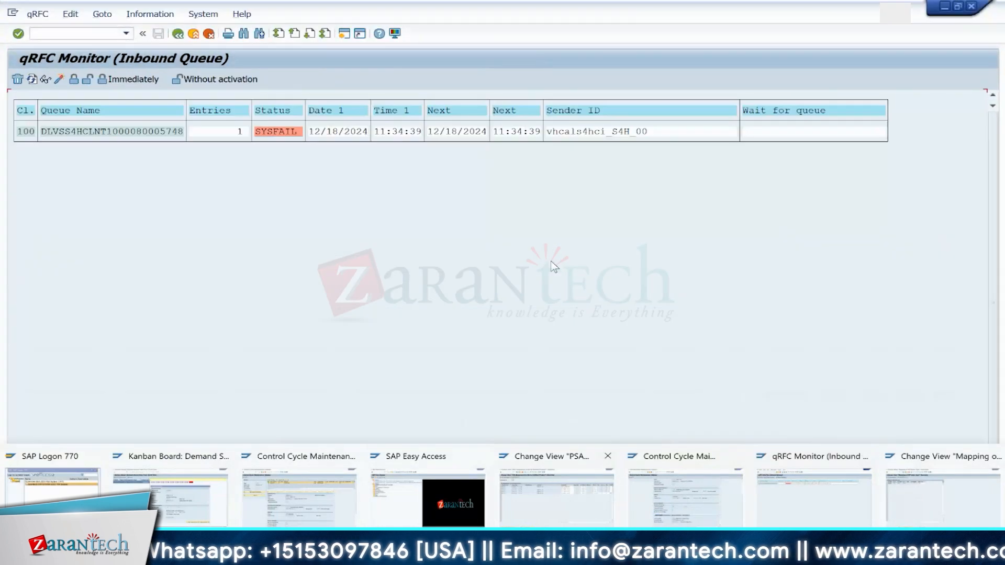
double_click(65, 135)
left_click(65, 137)
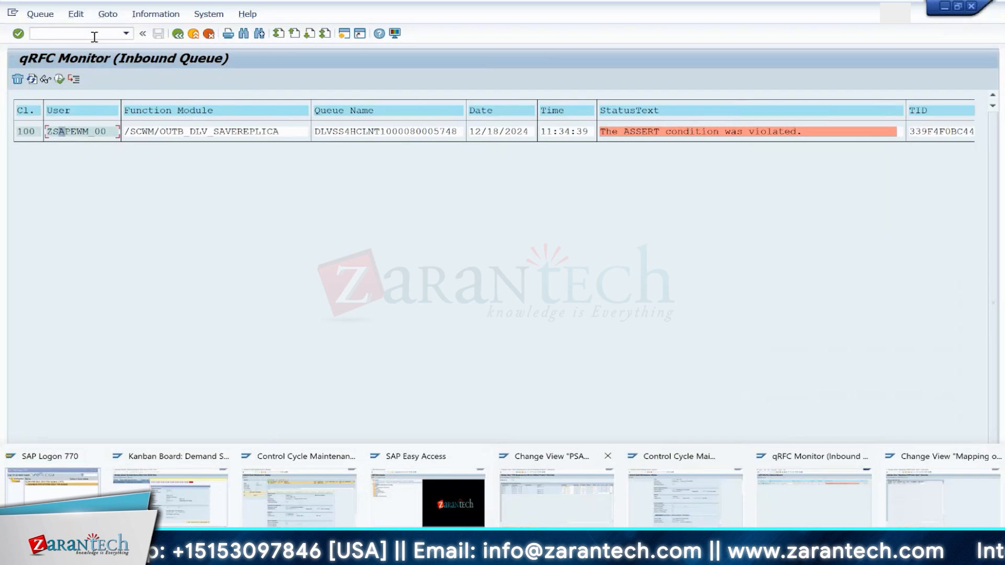
left_click(75, 14)
double_click(67, 132)
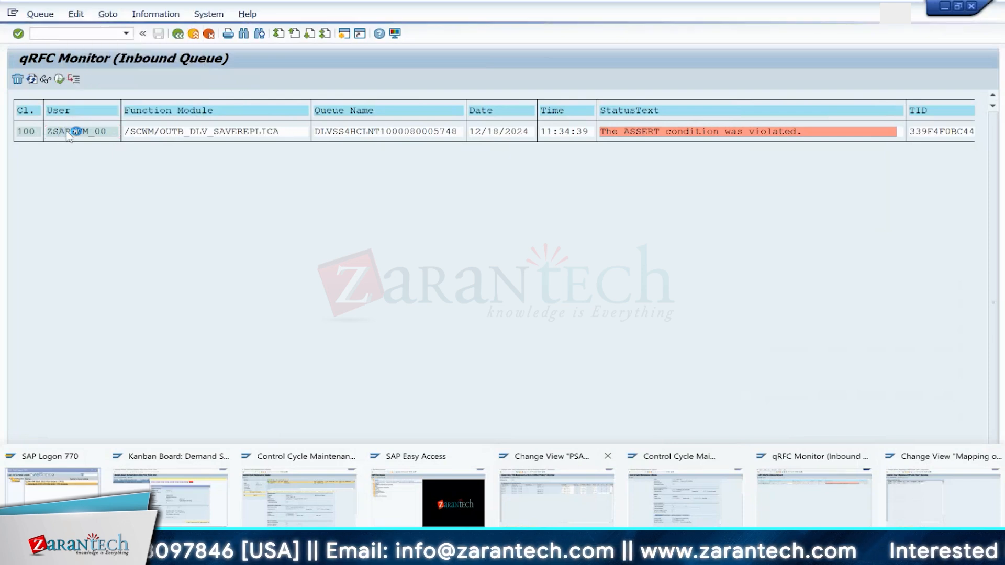
key("F3")
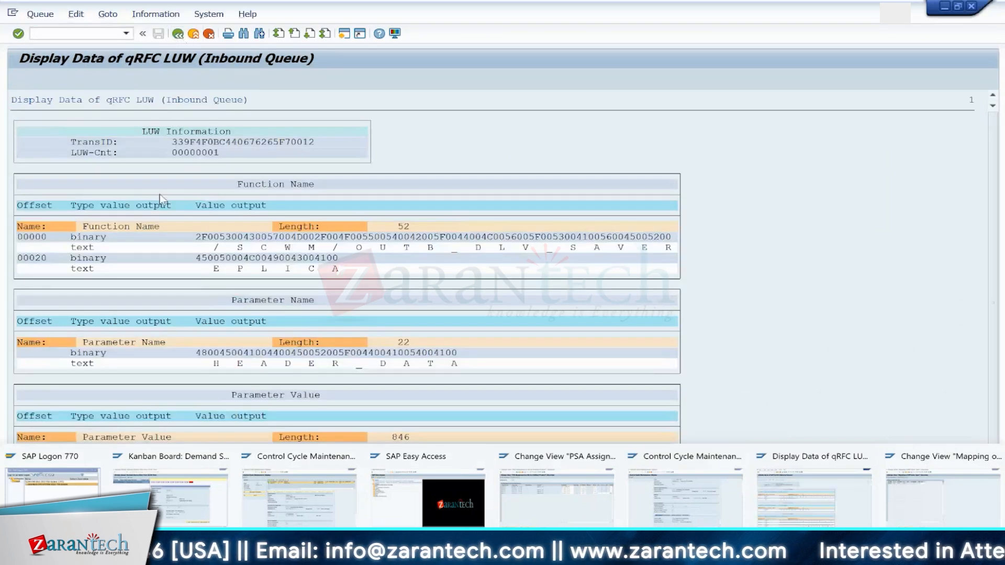
left_click(76, 14)
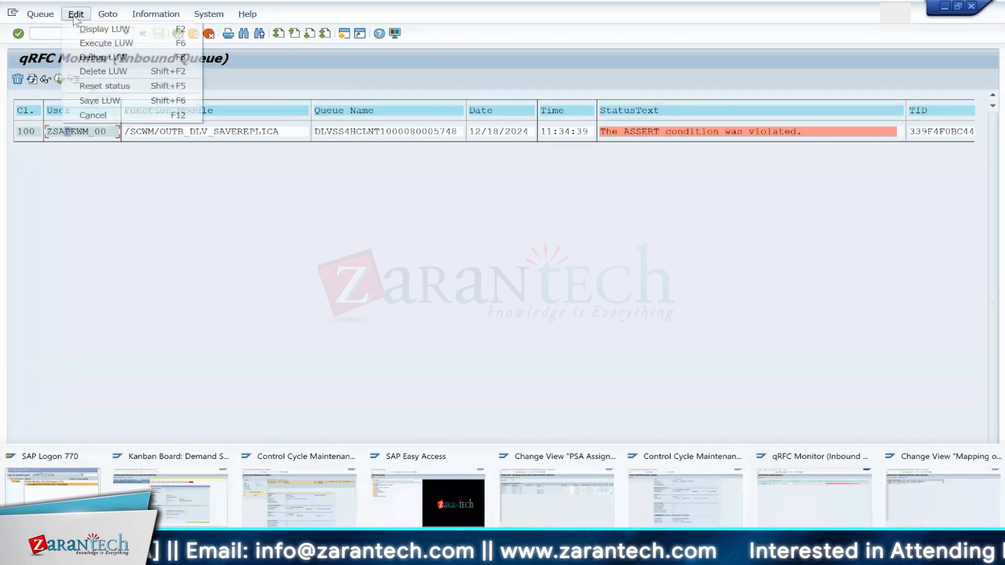
left_click(88, 86)
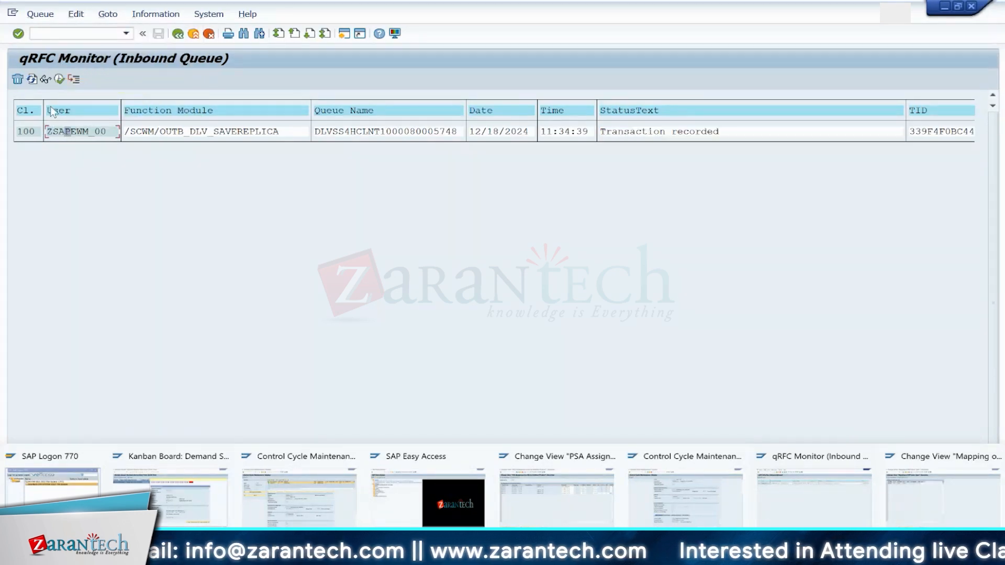
left_click(32, 79)
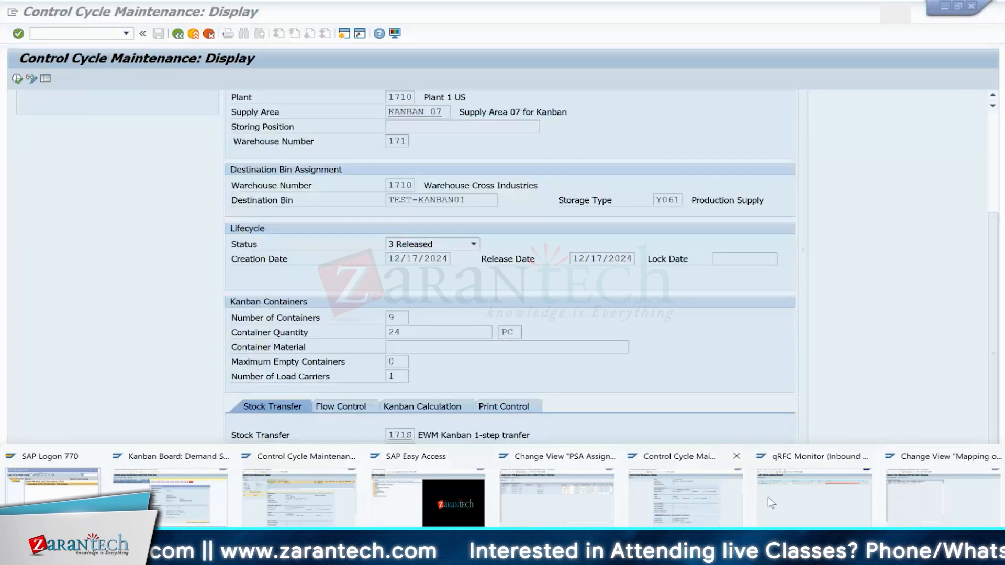
Step: Reassign ERP document type DOG's document type mapping to TWPR Posting Change Request and save it
left_click(695, 498)
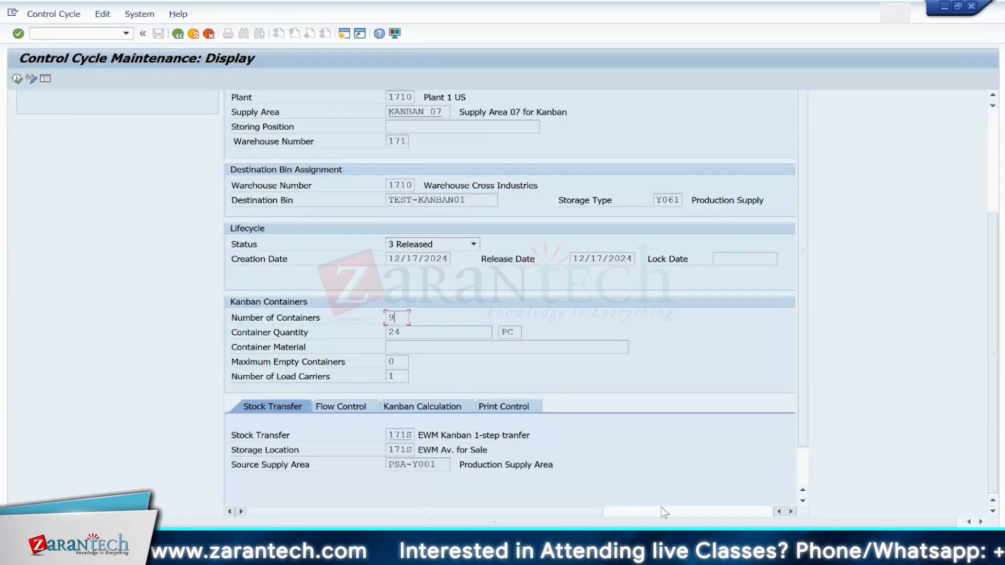
mouse_move(668, 554)
mouse_move(334, 473)
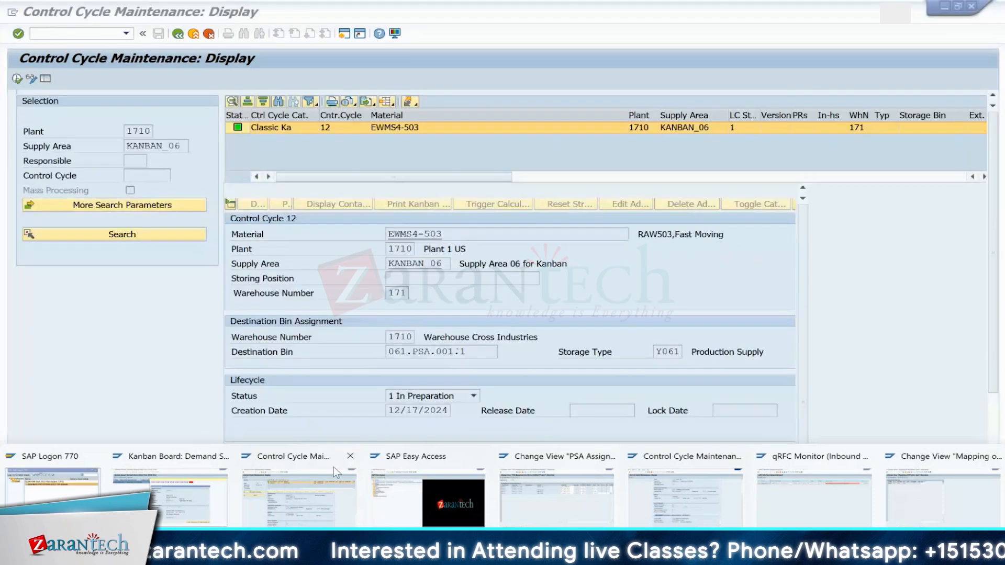
left_click(922, 504)
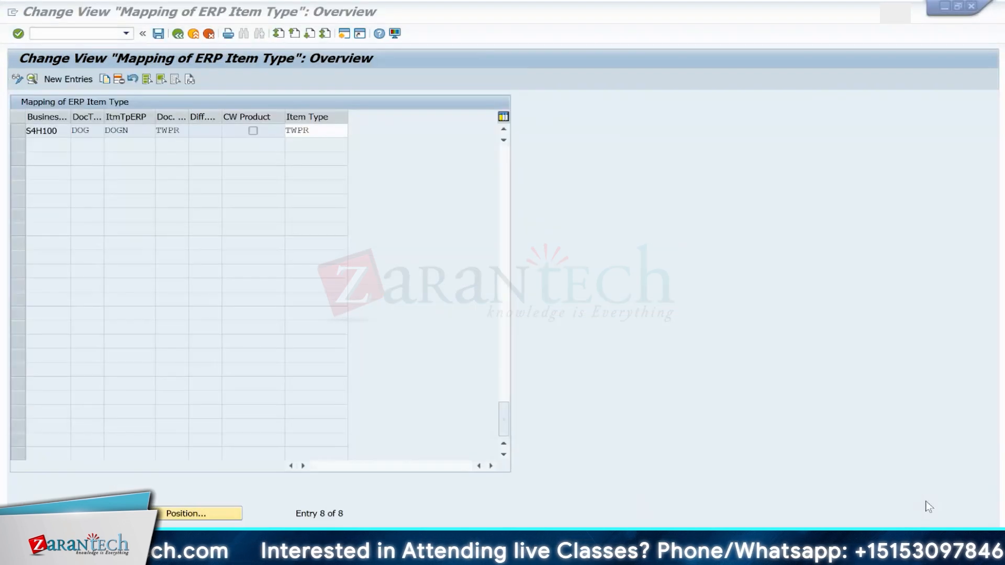
left_click(178, 35)
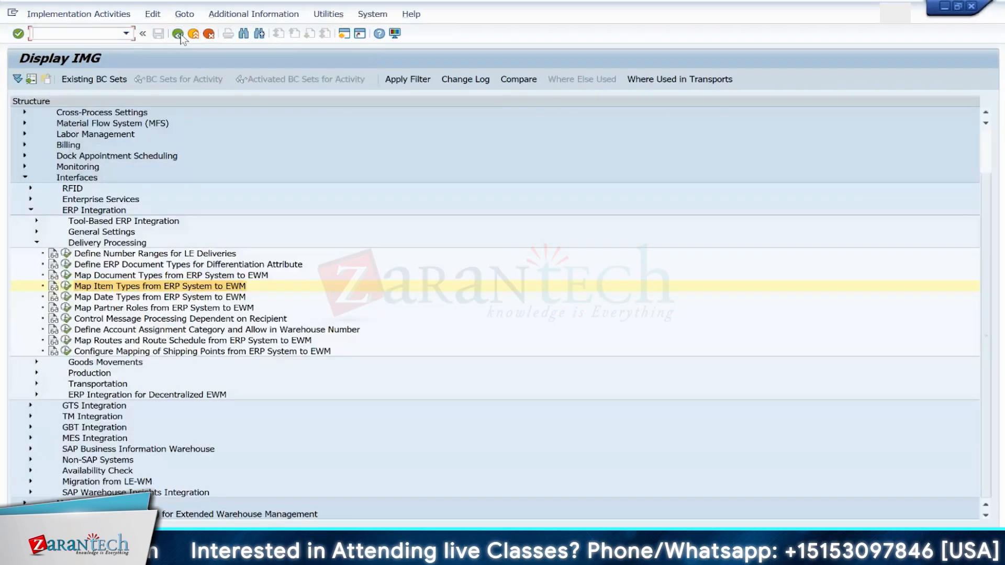
left_click(66, 275)
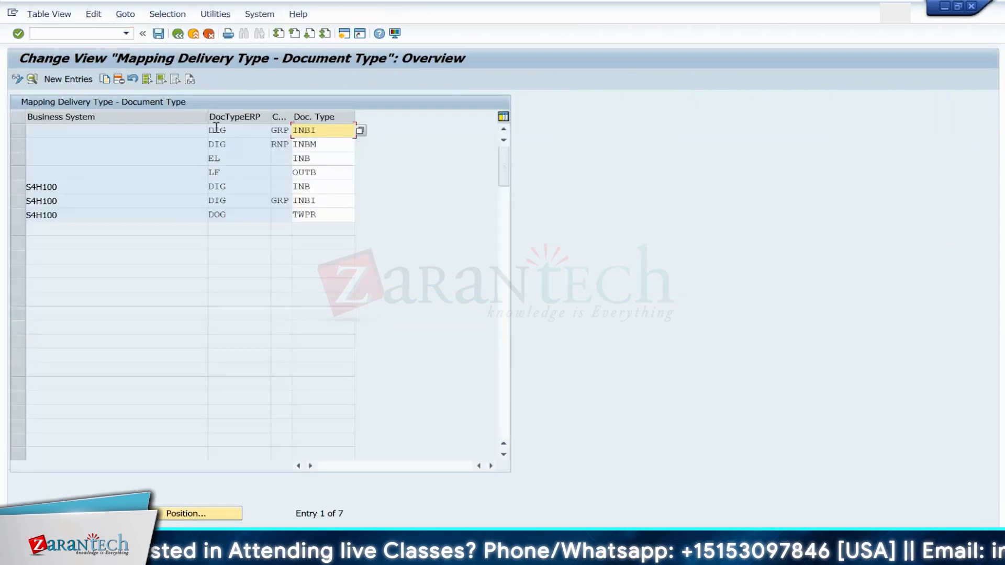
left_click(324, 216)
left_click(360, 215)
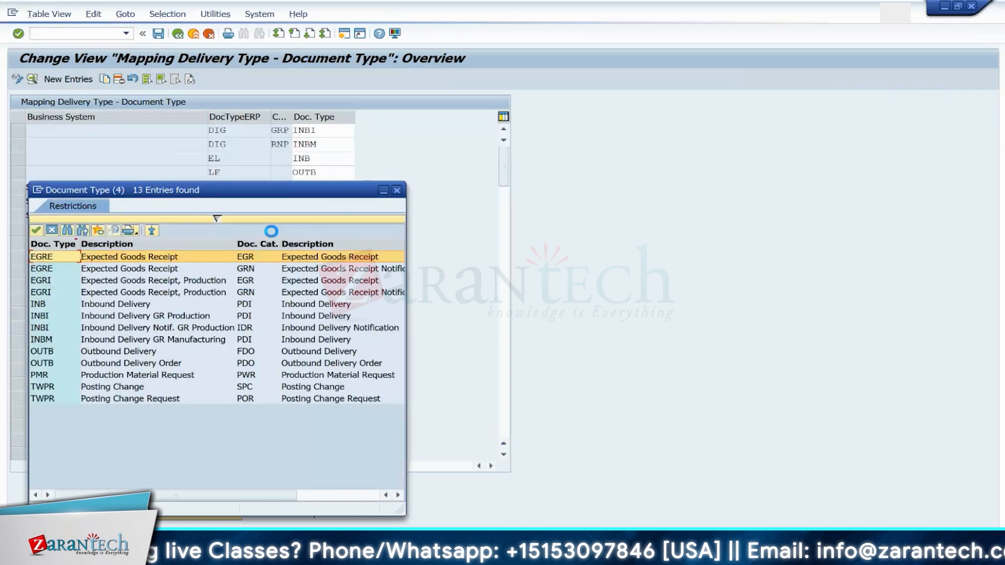
double_click(96, 400)
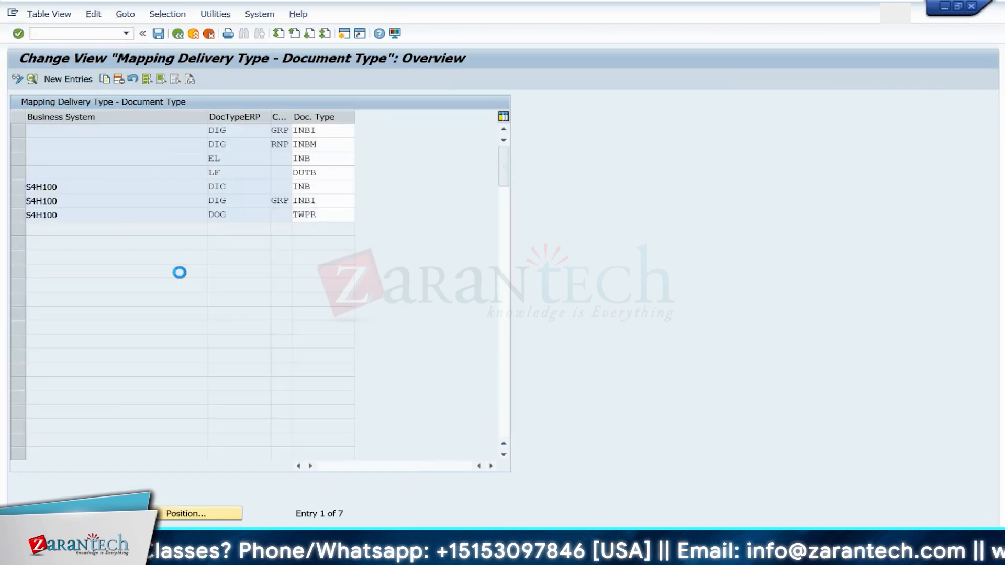
left_click(158, 34)
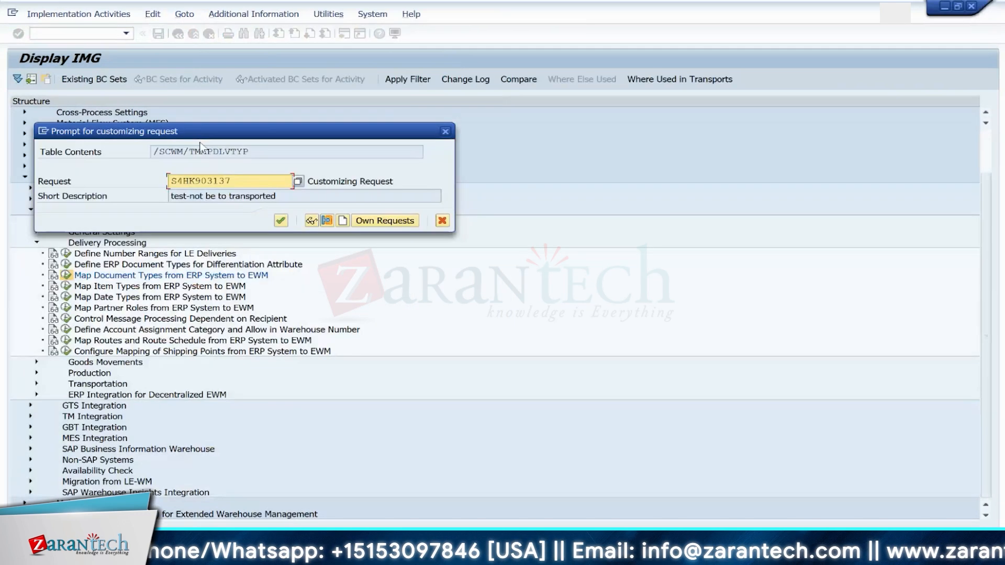
Step: Open the mapping of item types from the ERP system to EWM
left_click(281, 221)
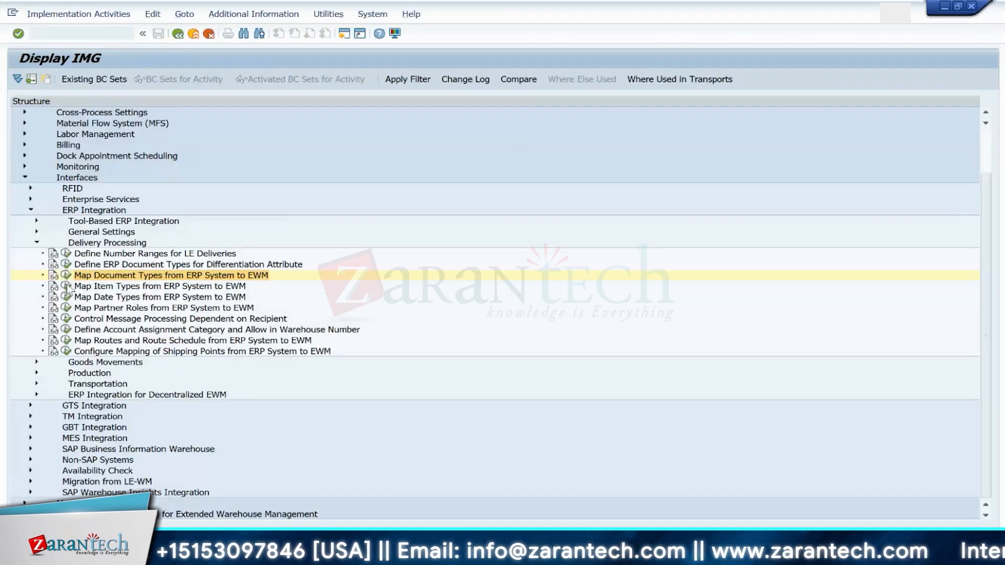
left_click(66, 287)
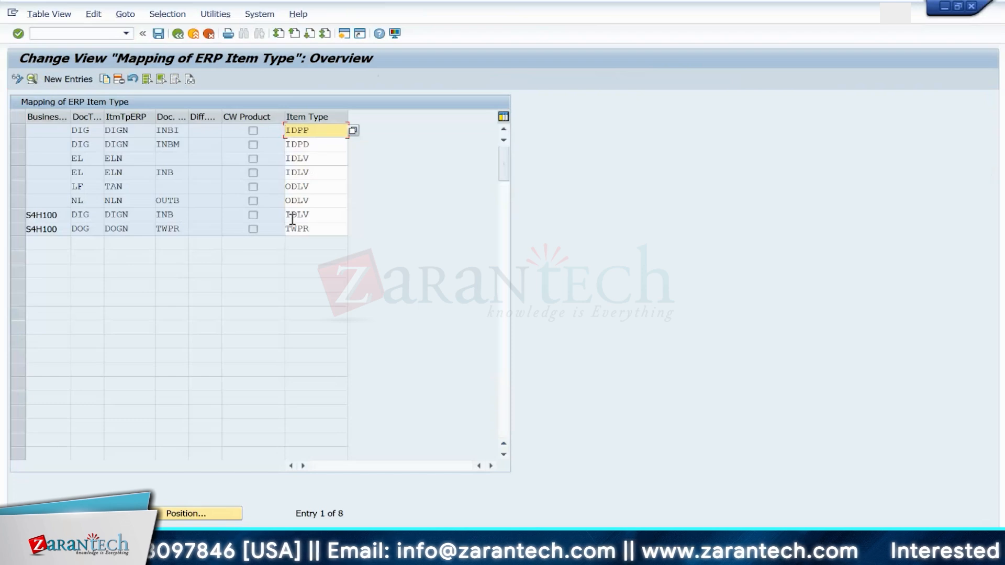
Step: Set the DOG entry's item type to TWPR and review the available document types
left_click(338, 232)
key("F4")
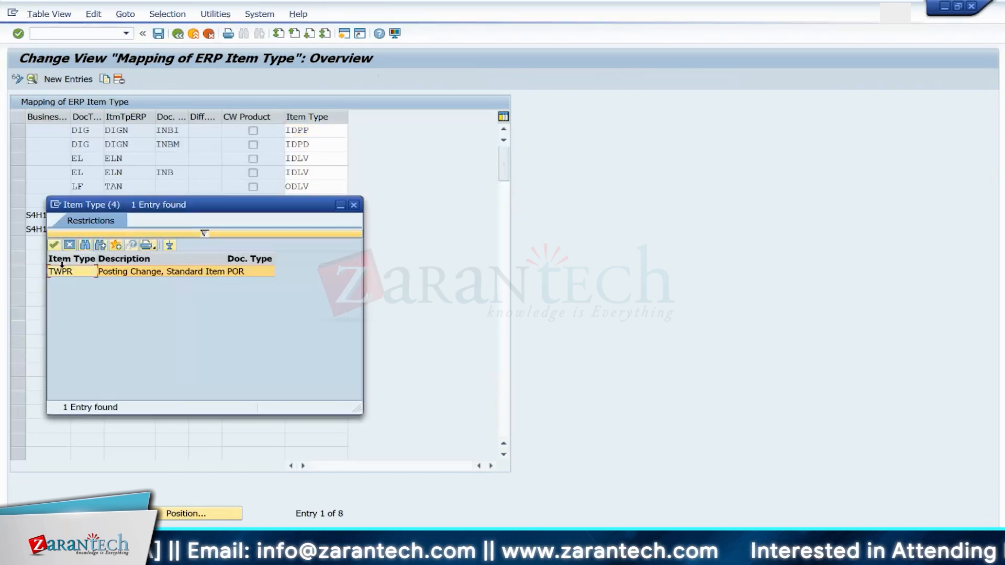
double_click(74, 271)
left_click(173, 232)
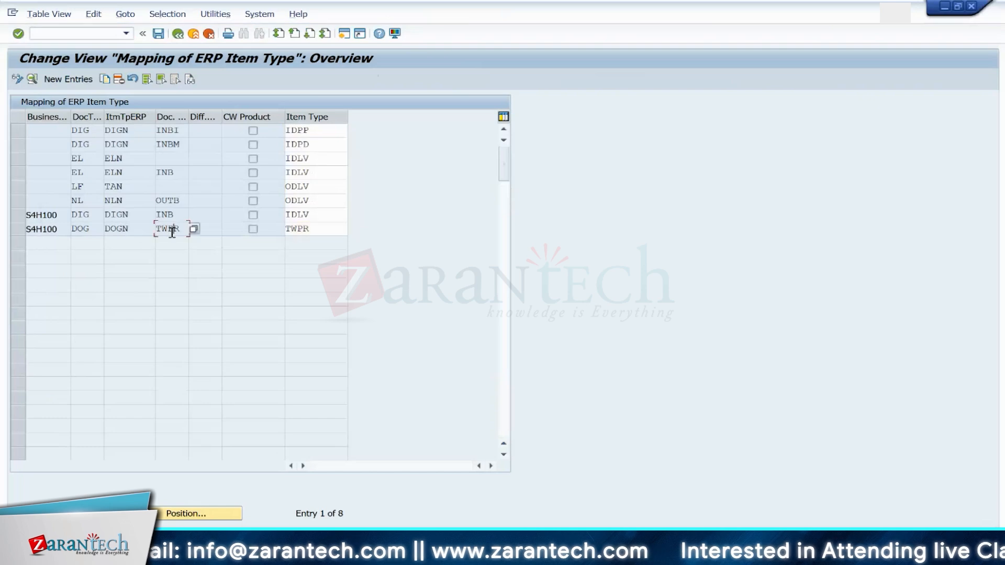
left_click(193, 229)
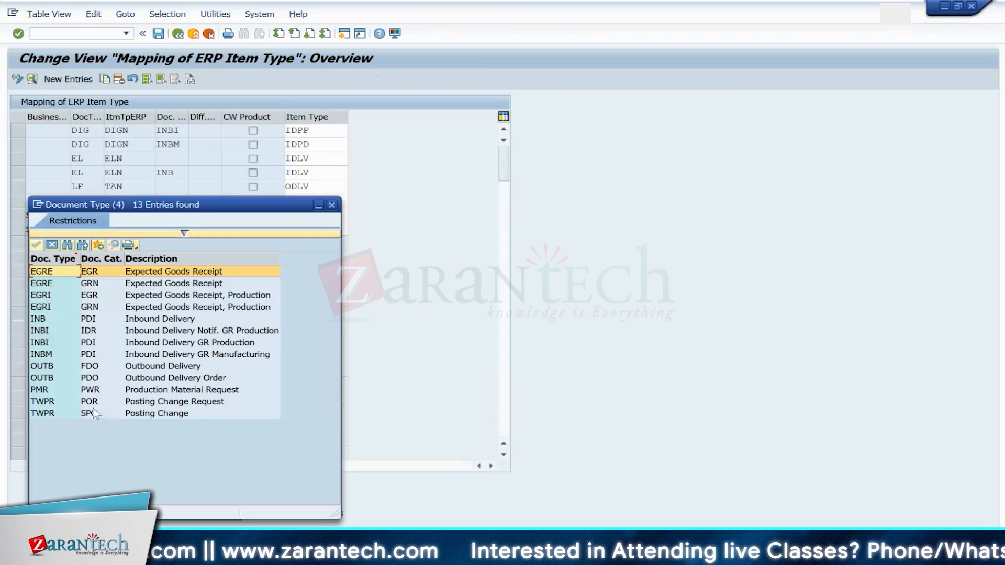
left_click(332, 205)
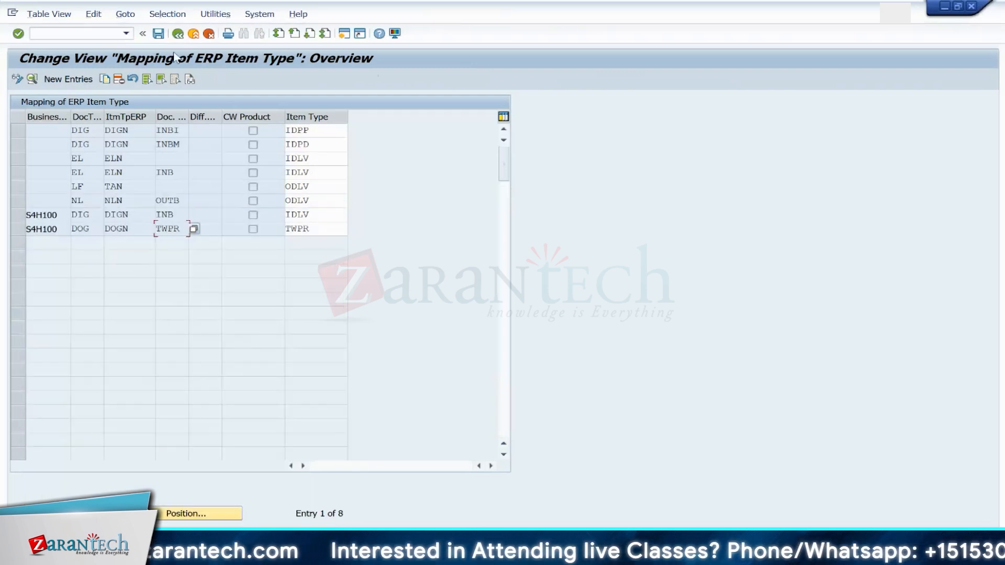
Step: Delete the S4H100 DOG item type mapping entry and save
left_click(17, 229)
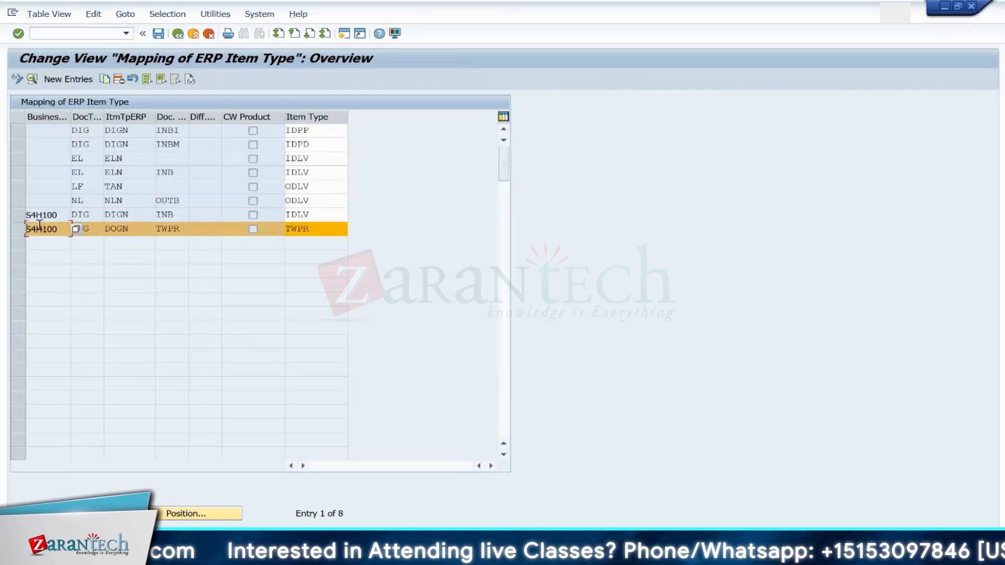
left_click(119, 79)
left_click(159, 35)
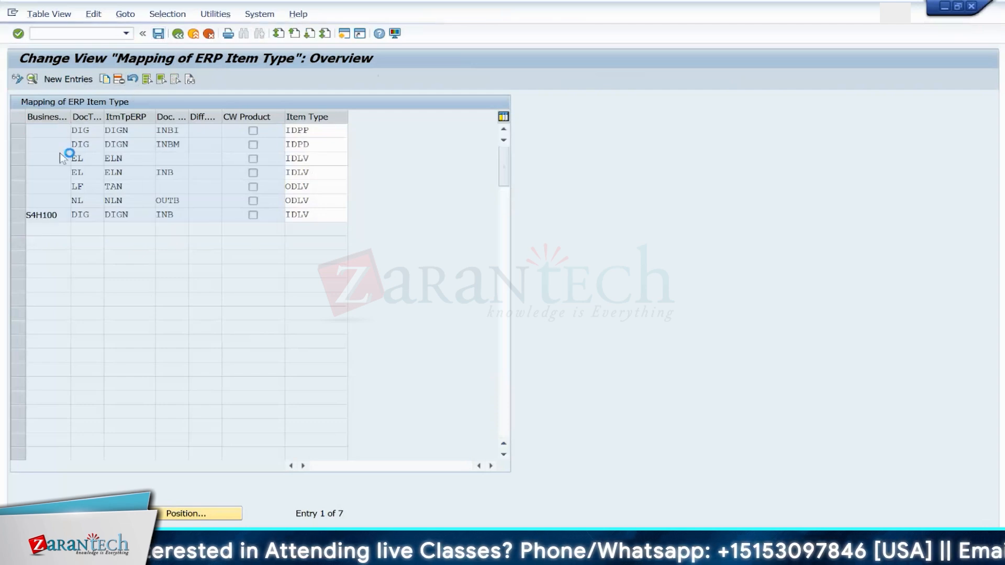
key("Return")
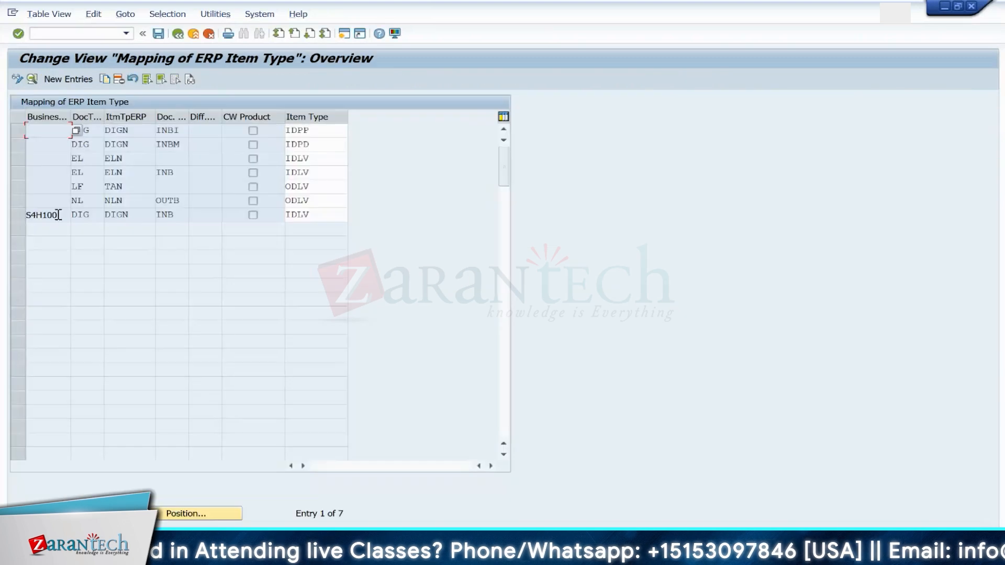
Step: Copy the S4H100 DIG entry as a new mapping for ERP type DOG and item DOGN, with document type TWPR and item type TWPR
left_click(18, 215)
left_click(32, 78)
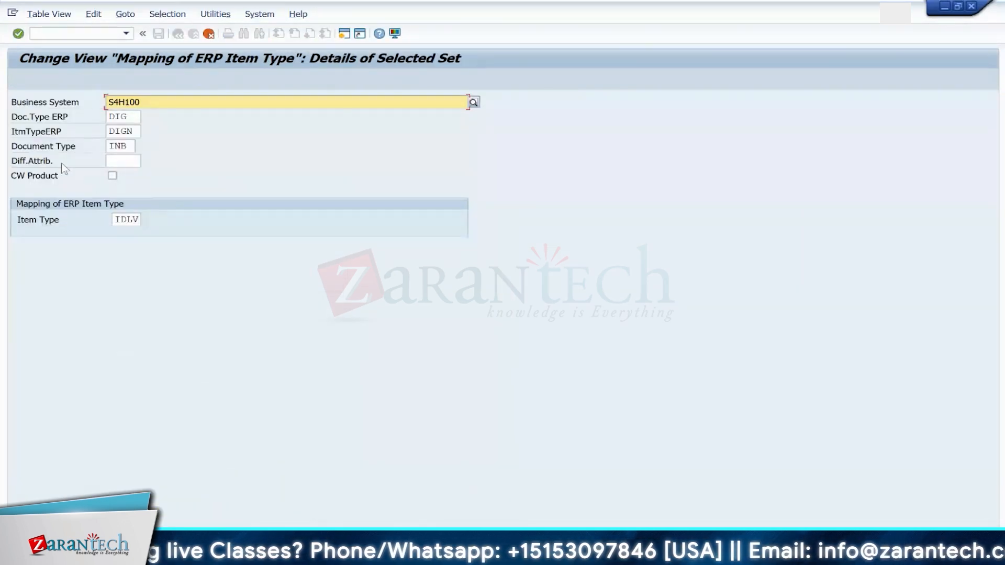
left_click(136, 118)
key("BackSpace")
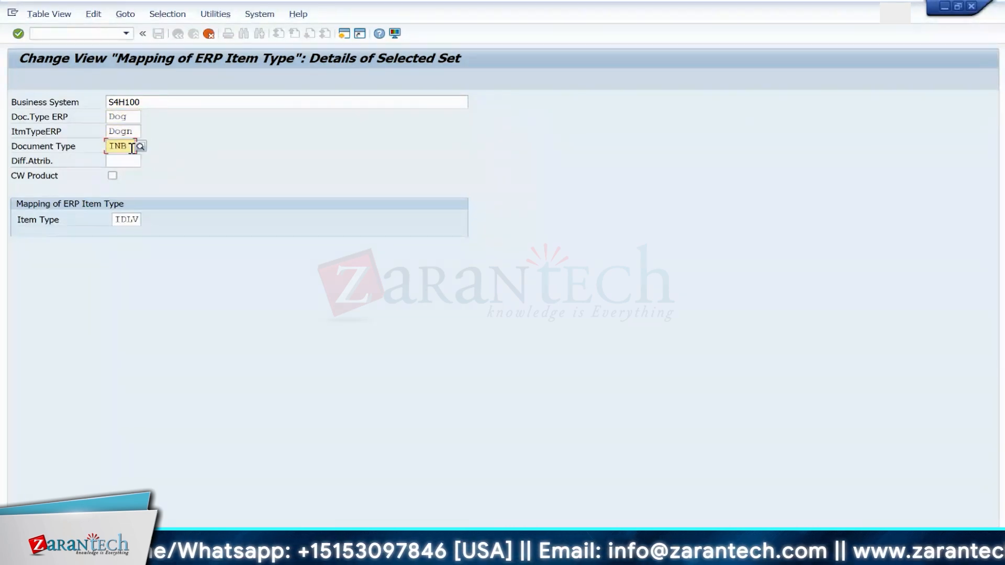
key("BackSpace")
key("BackSpace")
key("BackSpace")
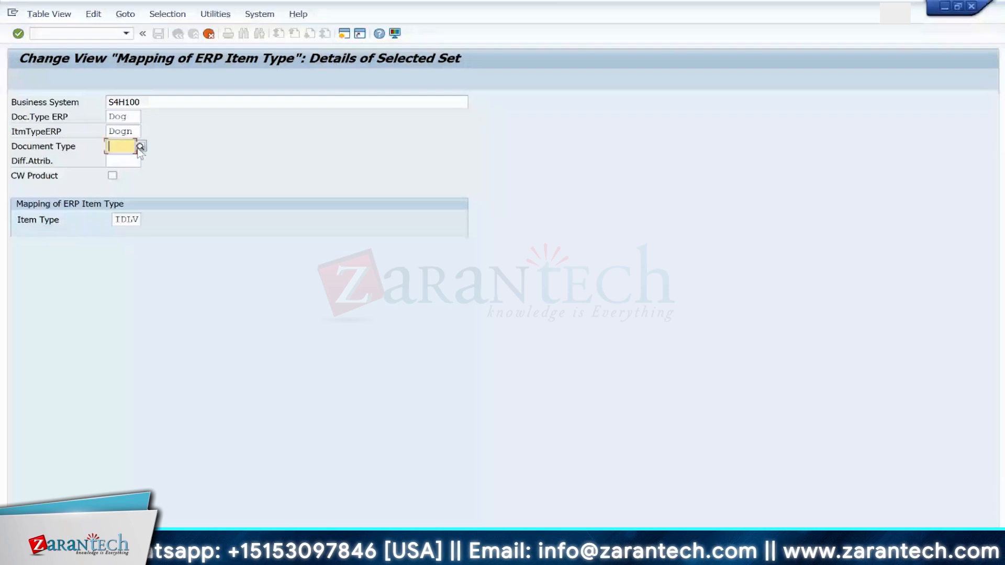
left_click(136, 148)
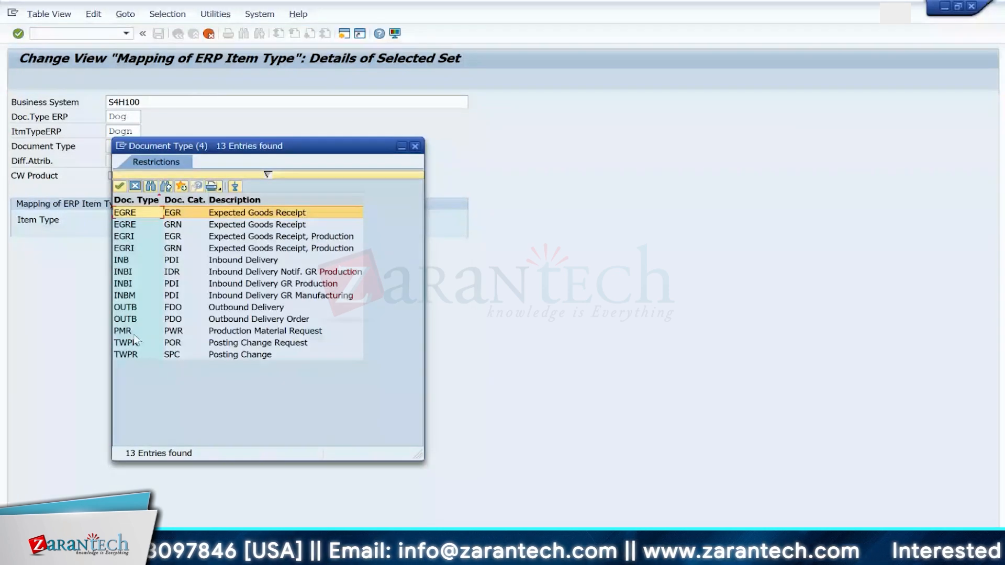
left_click(136, 342)
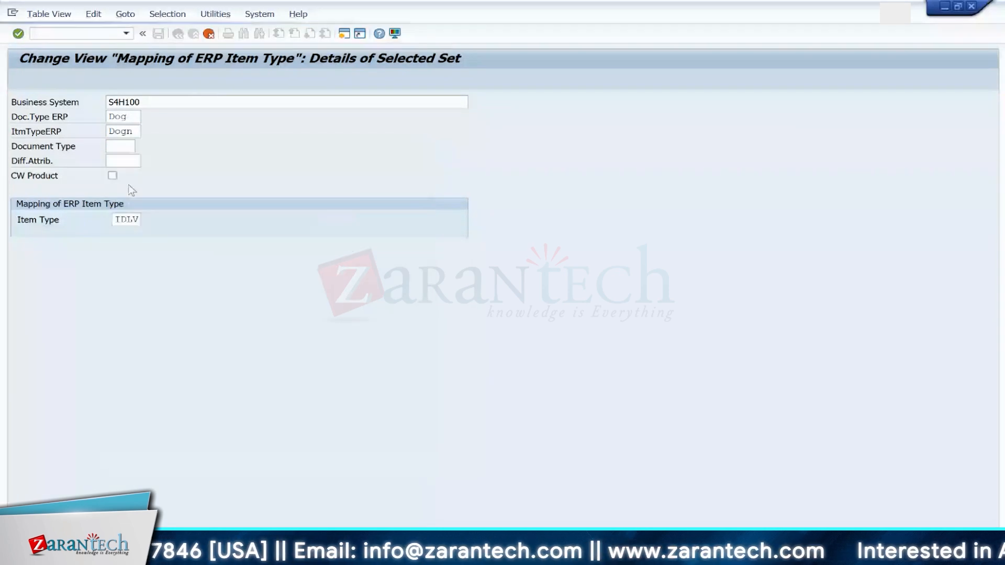
left_click(144, 220)
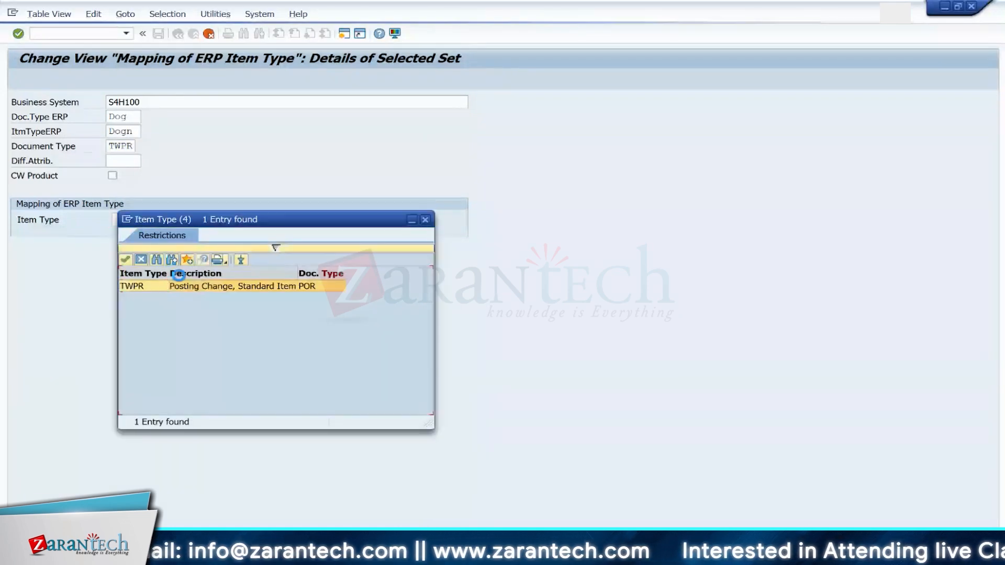
double_click(140, 287)
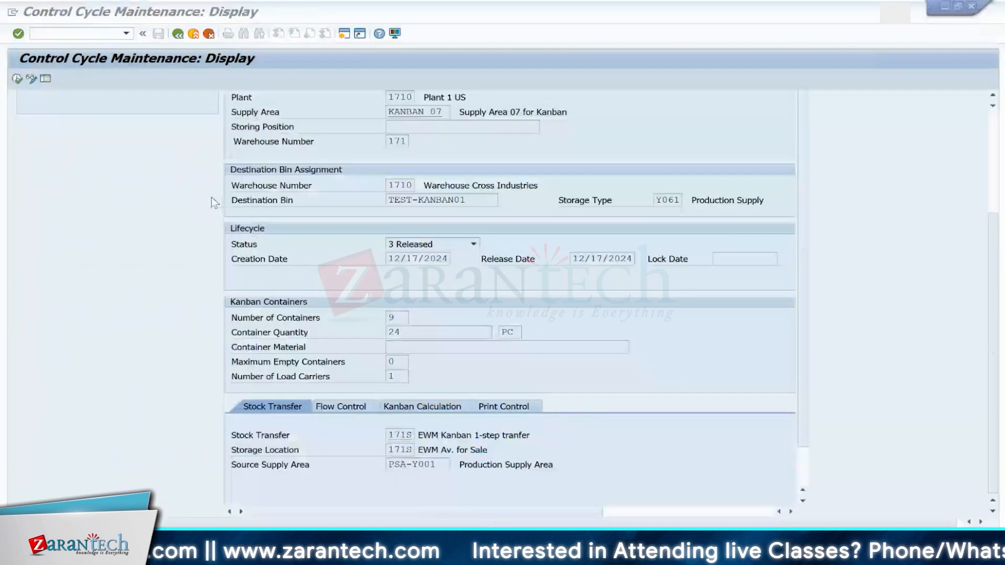
Step: Return to the qRFC inbound queue and reset the failed delivery LUW's status, then execute it again
key("alt+Tab")
key("alt+Tab")
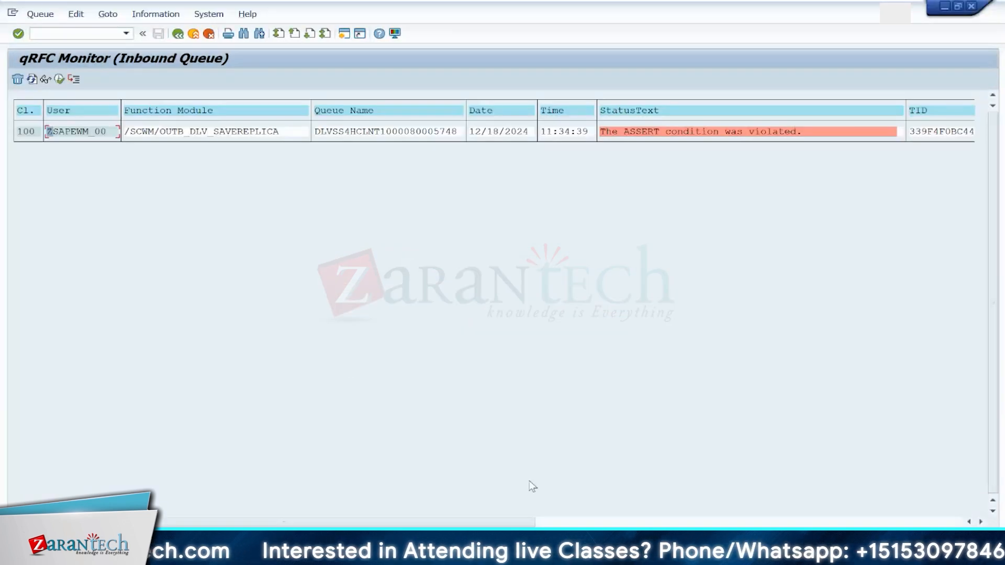
mouse_move(555, 552)
left_click(942, 492)
left_click(179, 34)
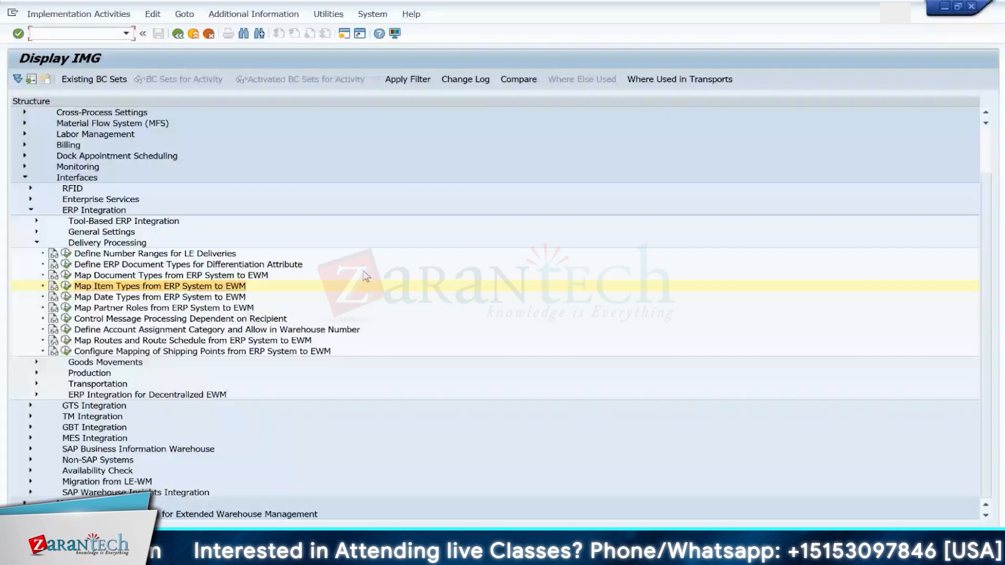
key("alt+Tab")
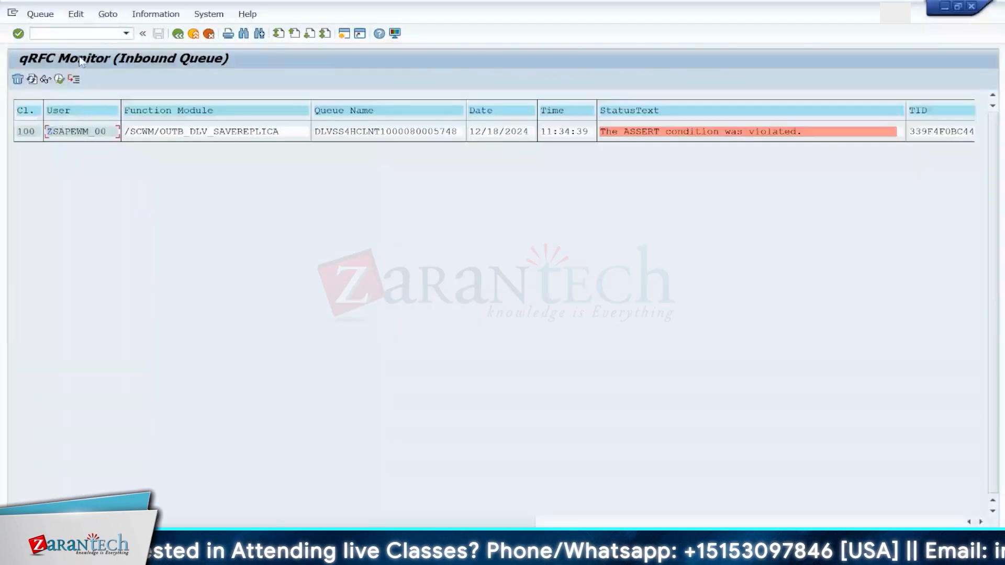
left_click(75, 14)
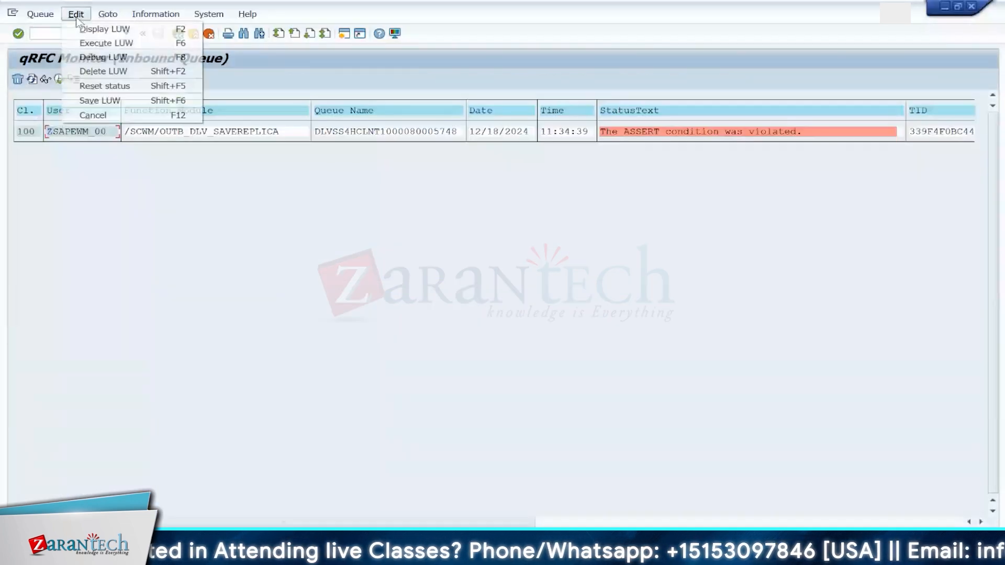
left_click(101, 87)
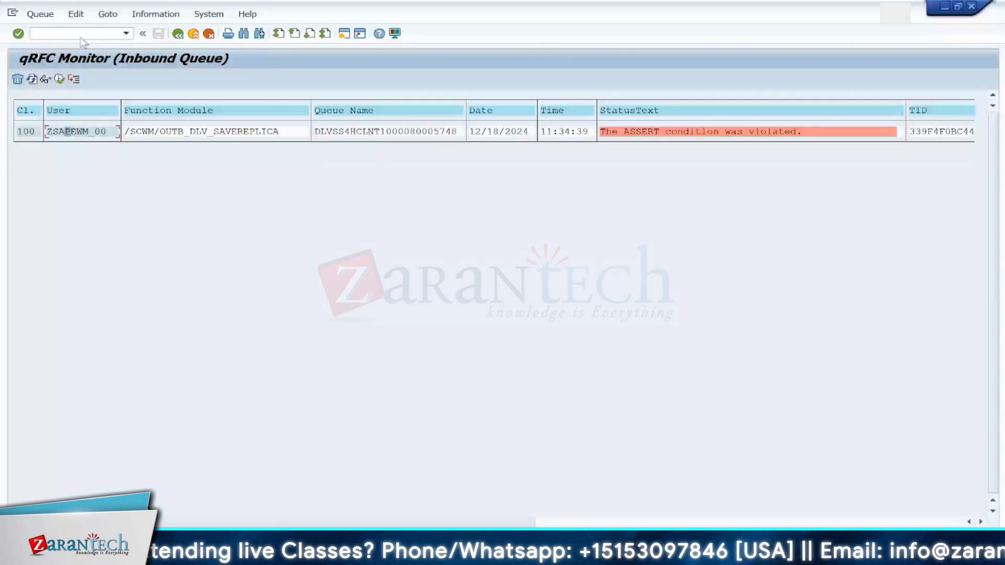
left_click(76, 14)
left_click(101, 85)
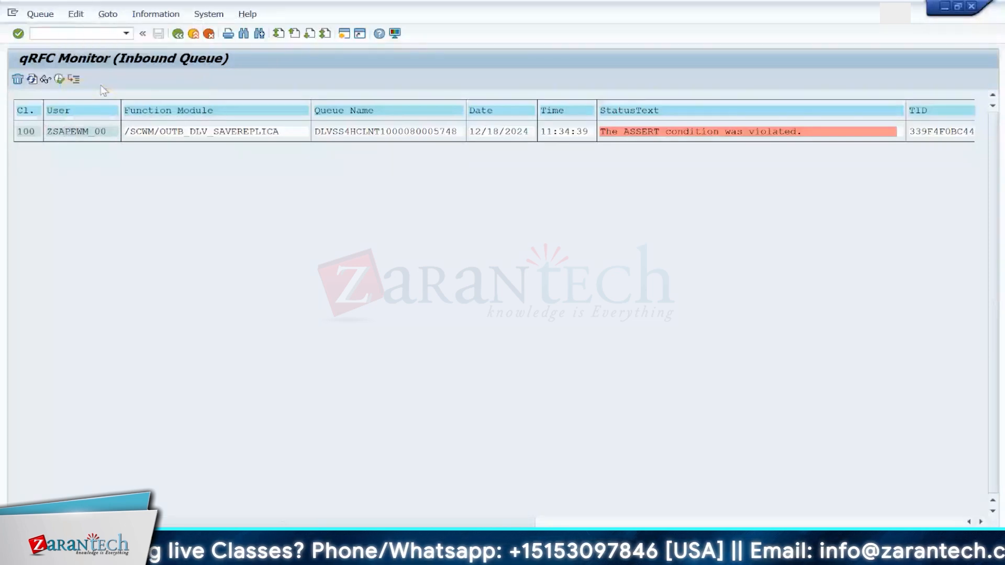
left_click(67, 134)
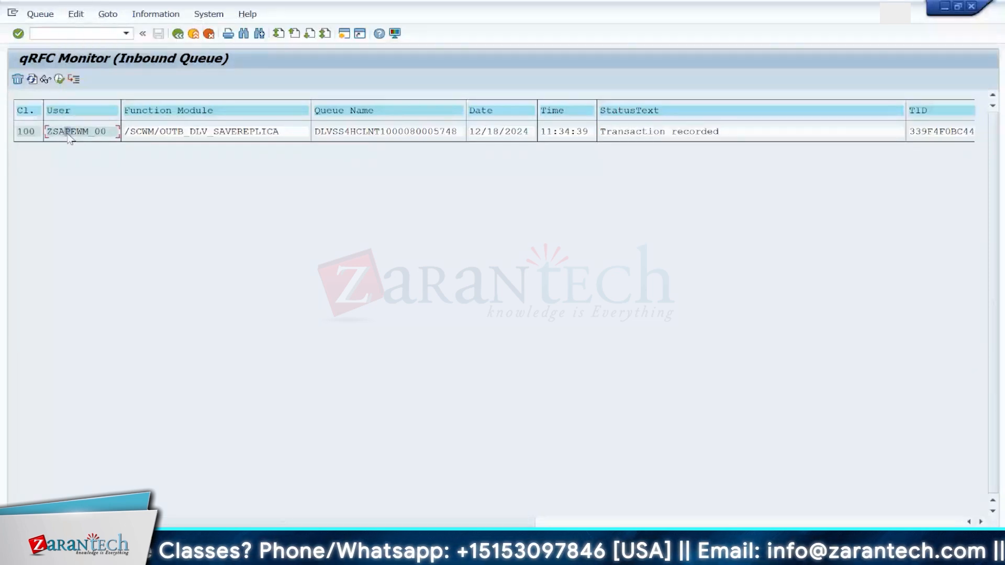
left_click(32, 79)
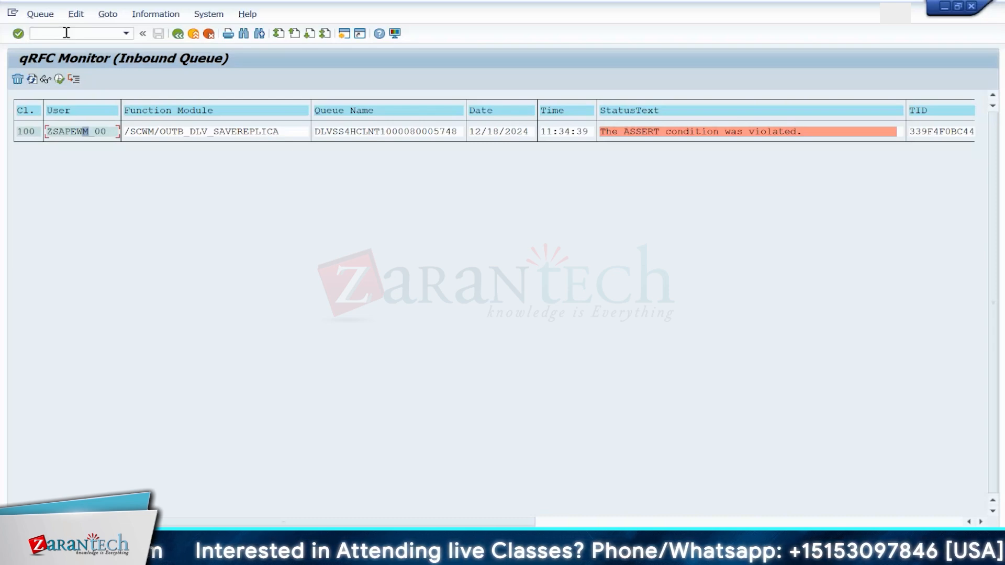
Step: Copy the delivery number from the queue name and display outbound delivery 80005748's goods movement data
left_click_drag(459, 133, 407, 131)
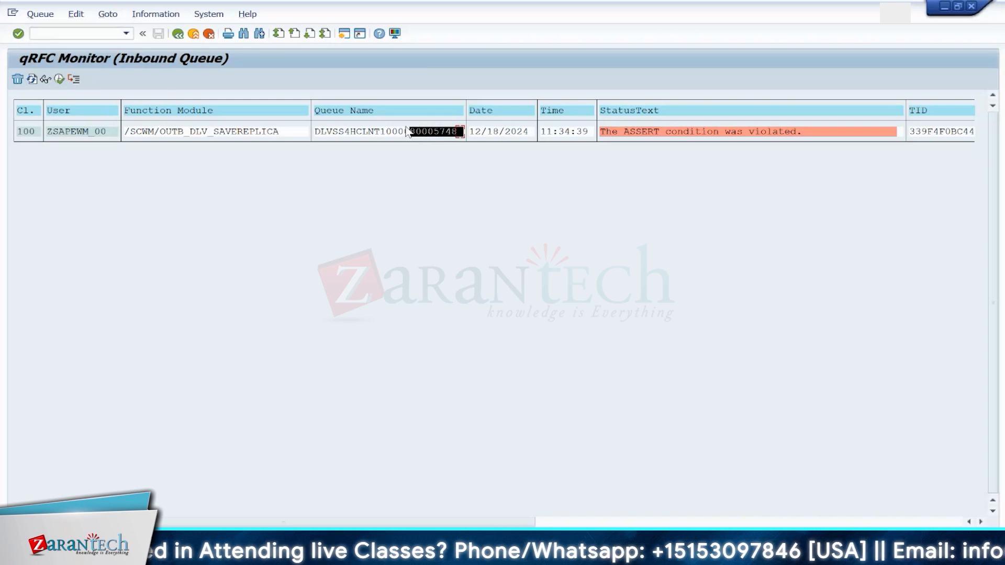
key("ctrl+c")
left_click(74, 33)
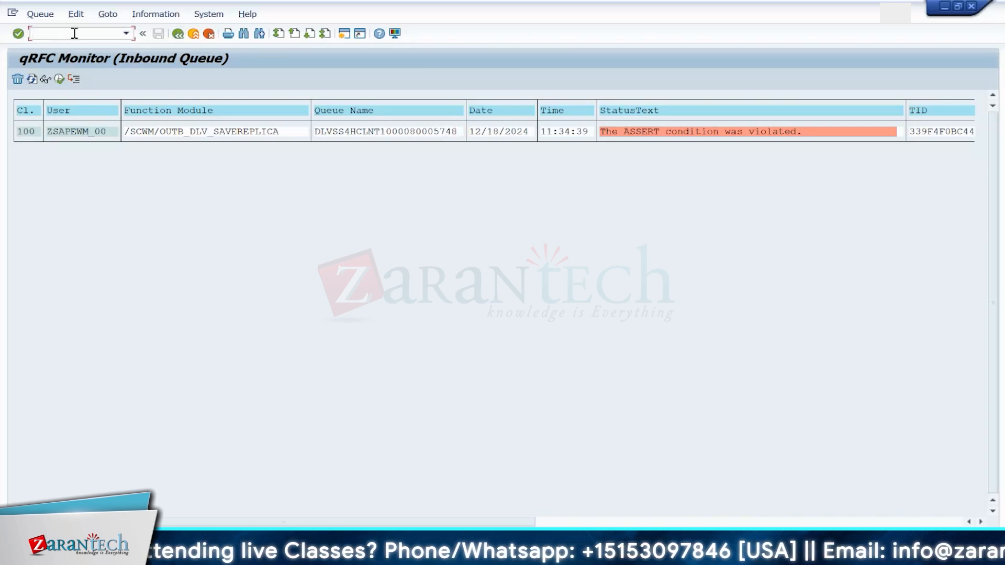
type("/NVL03N")
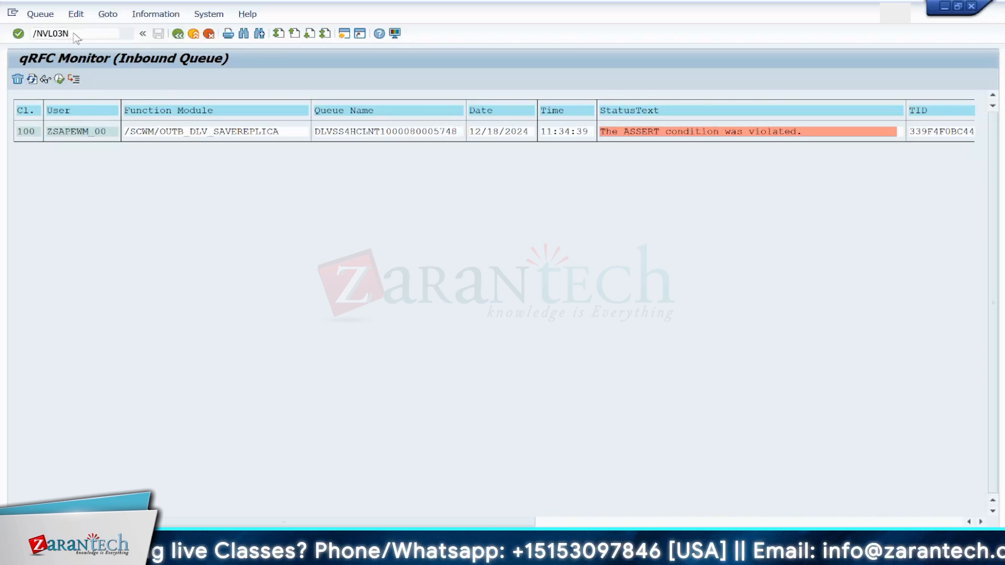
key("Return")
key("Return")
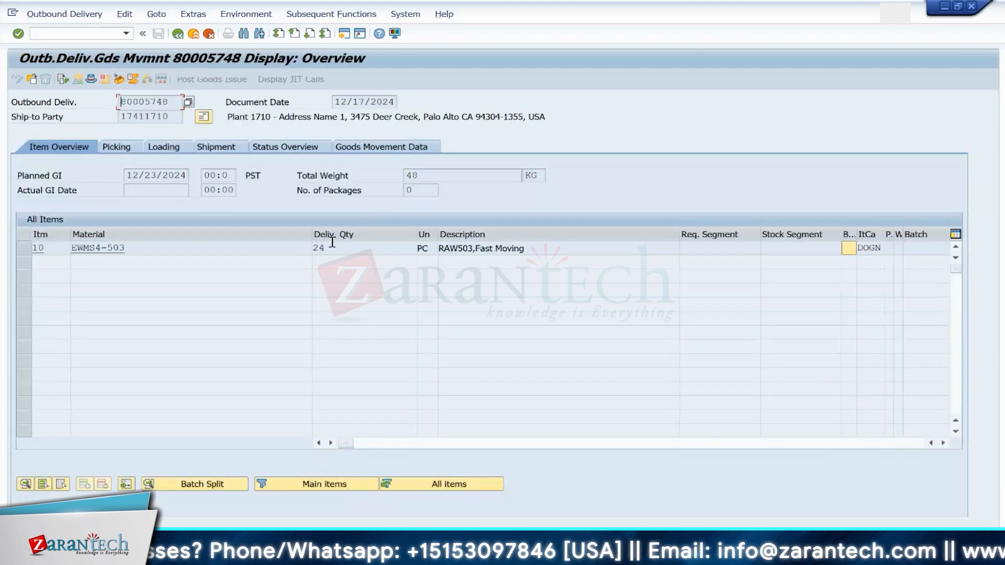
left_click(351, 148)
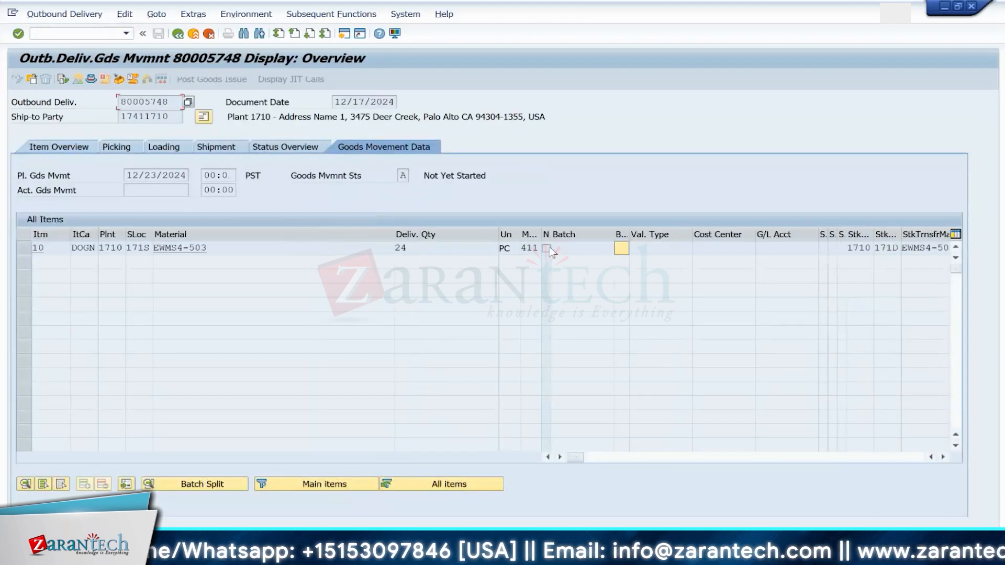
left_click(529, 248)
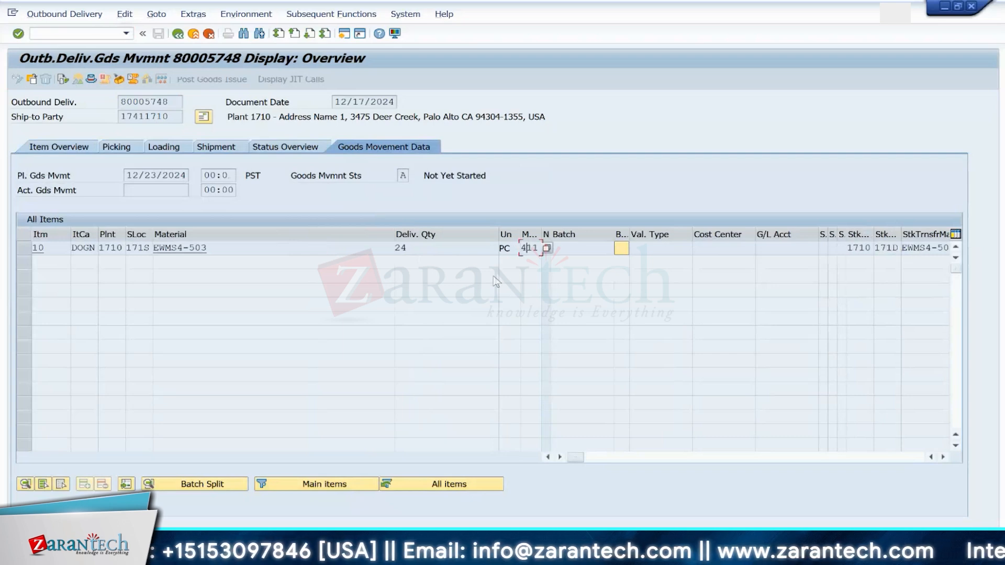
Step: Open the ABAP runtime error analysis and display the long text of today's runtime error
left_click(89, 38)
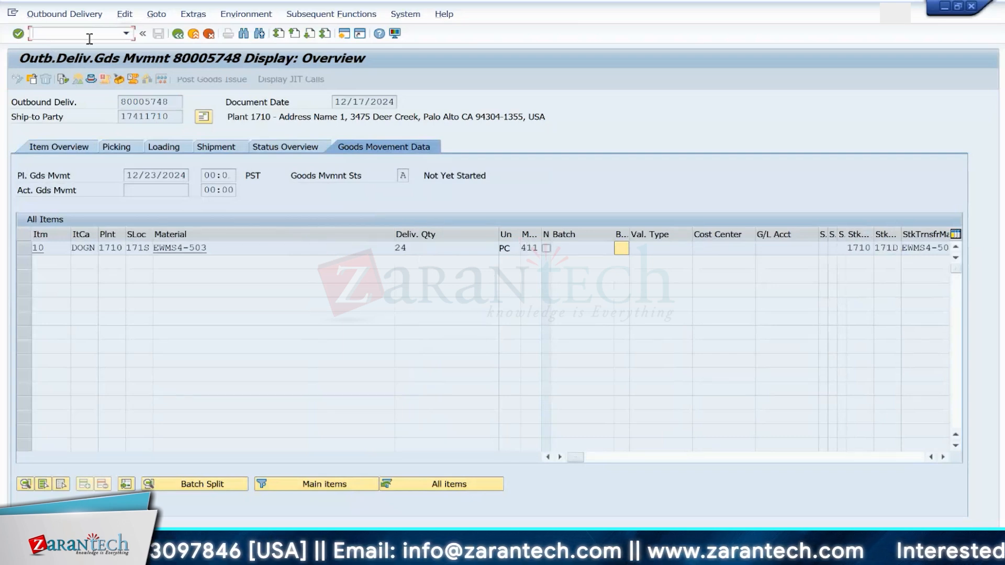
type("/nvl02n")
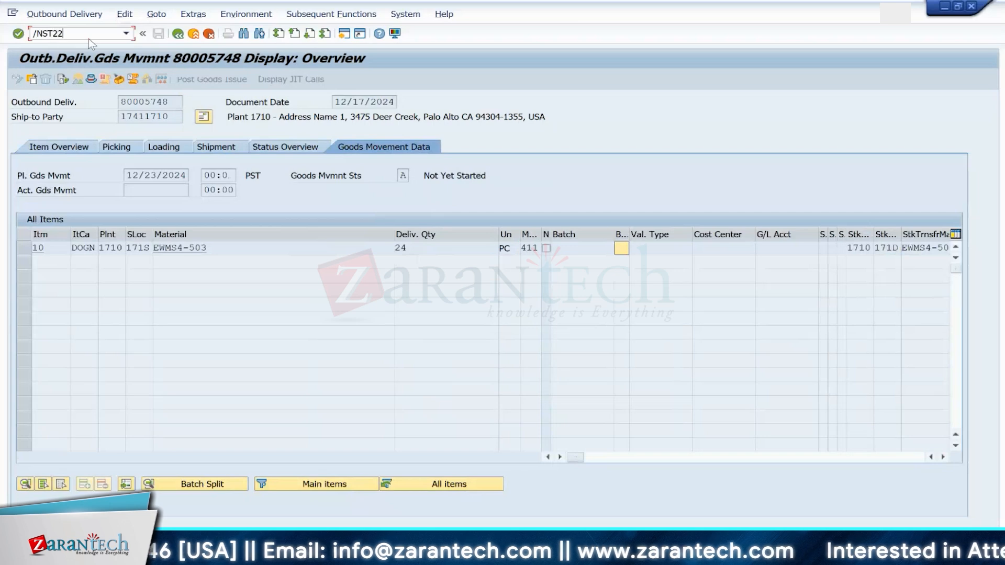
key("Return")
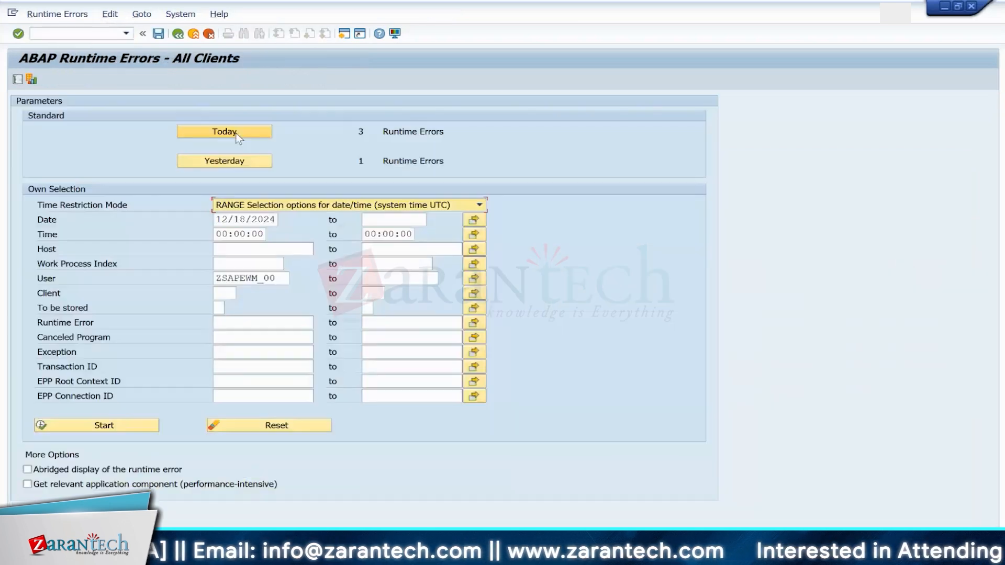
left_click(229, 135)
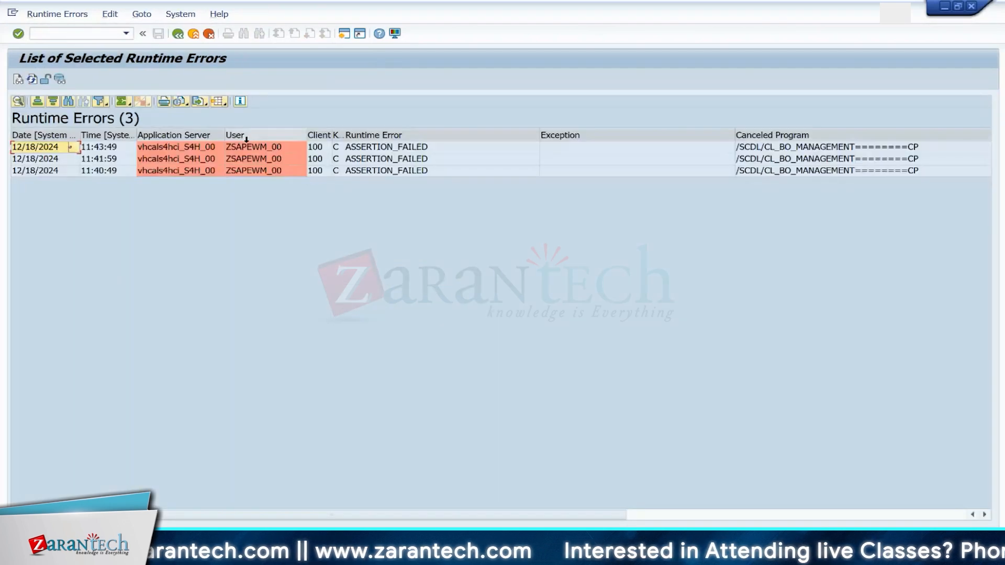
double_click(265, 147)
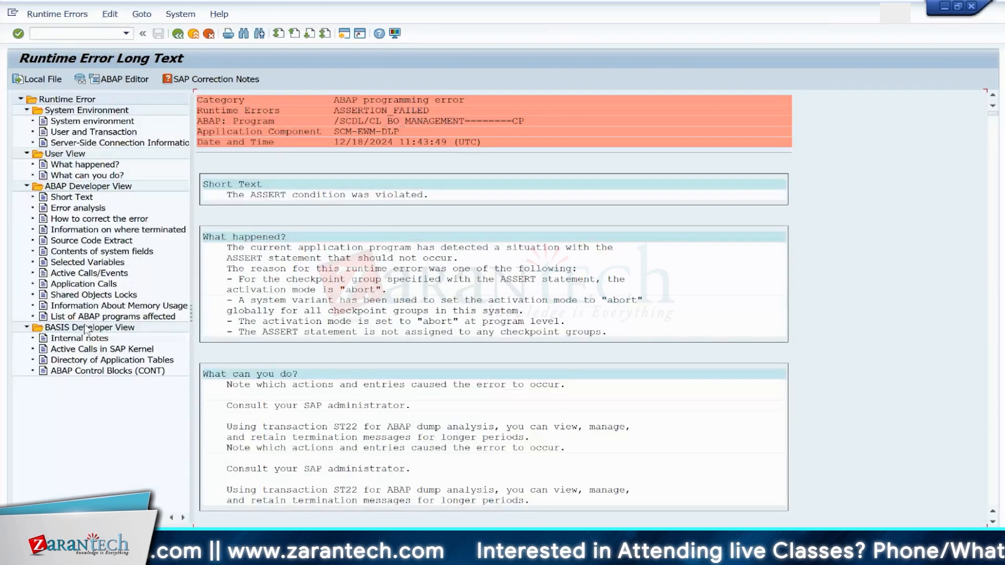
Step: Review where the runtime error terminated and scroll through its source code extract
left_click(95, 229)
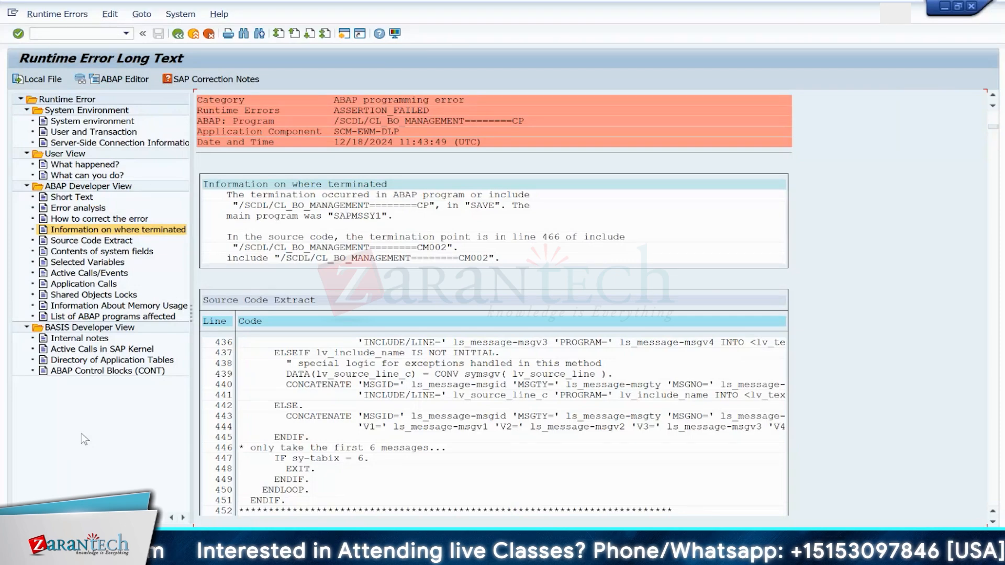
scroll(989, 518, "down", 5)
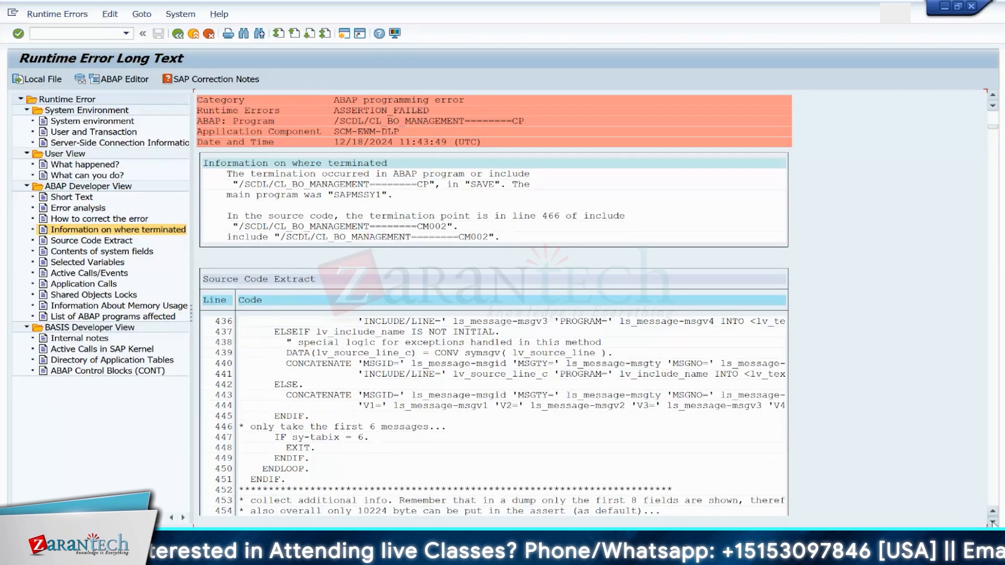
scroll(993, 522, "down", 5)
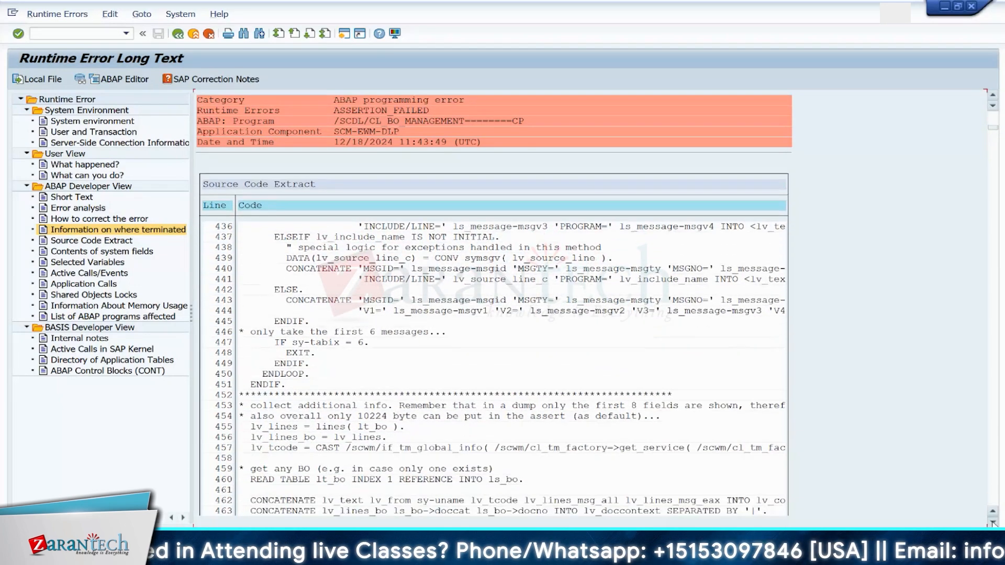
scroll(992, 523, "down", 2)
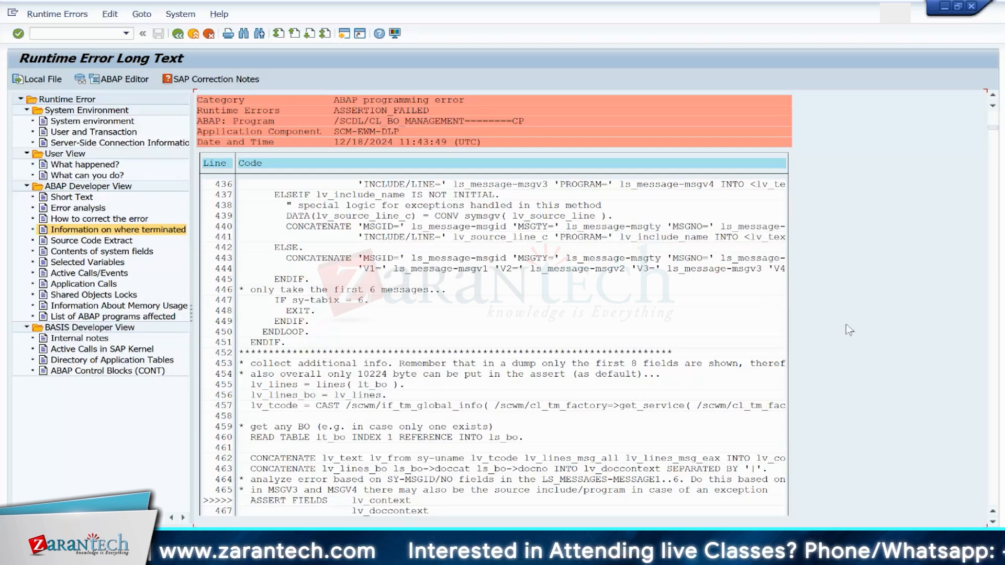
Step: Open Maintain Posting Change for warehouse 1710 and switch the search criterion to the ERP reference document number
left_click(88, 32)
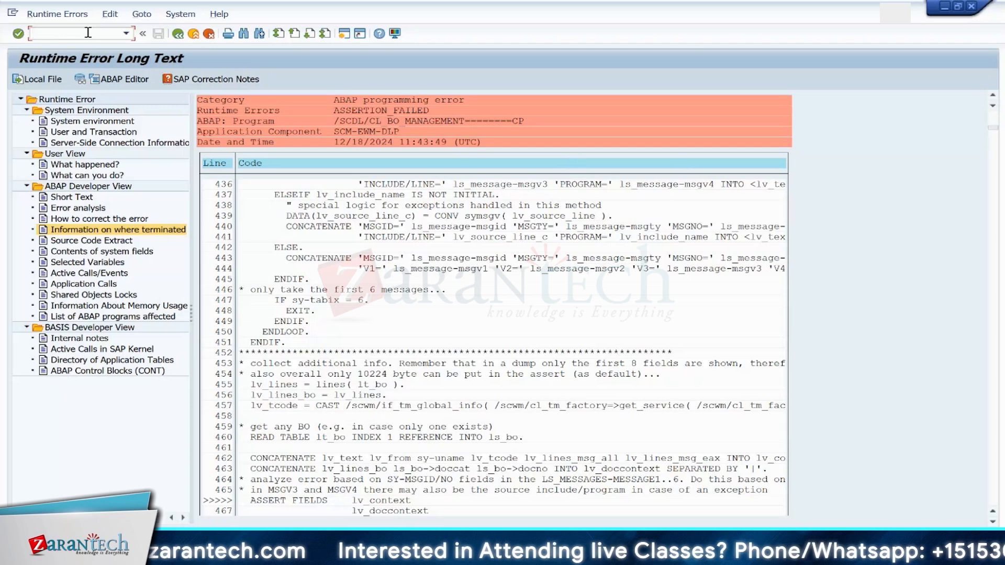
type("/N")
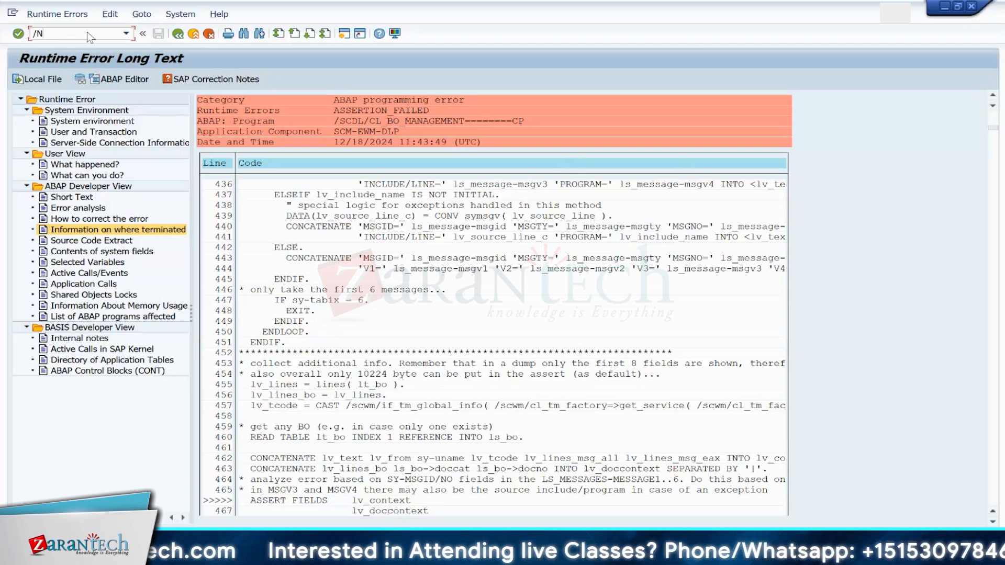
type("/SCWM/IM")
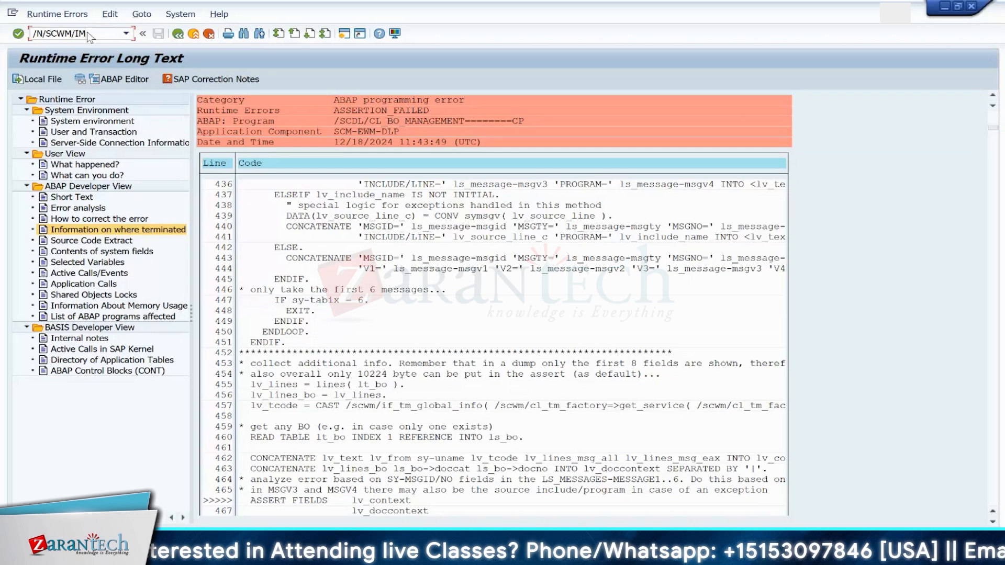
type("_PC")
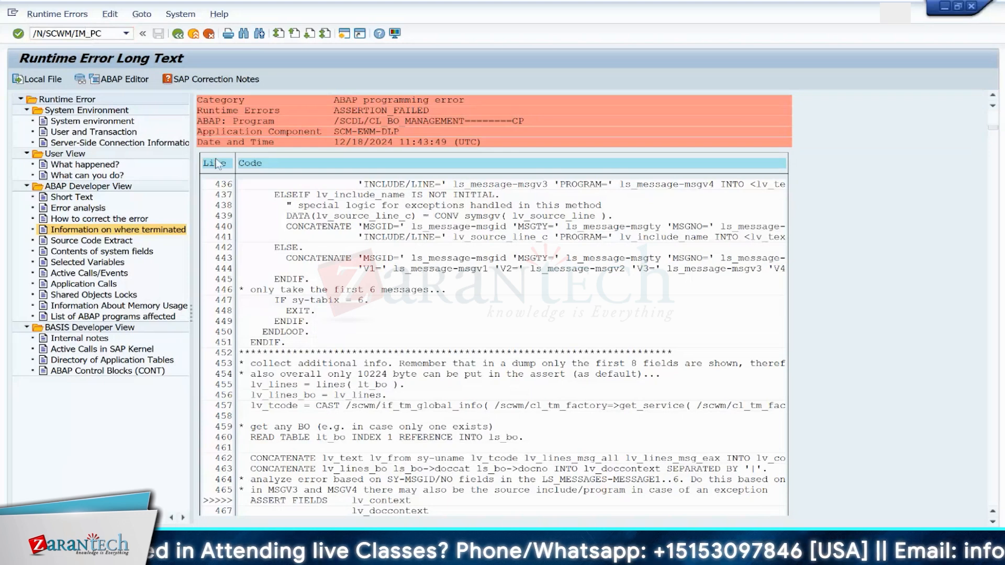
key("Return")
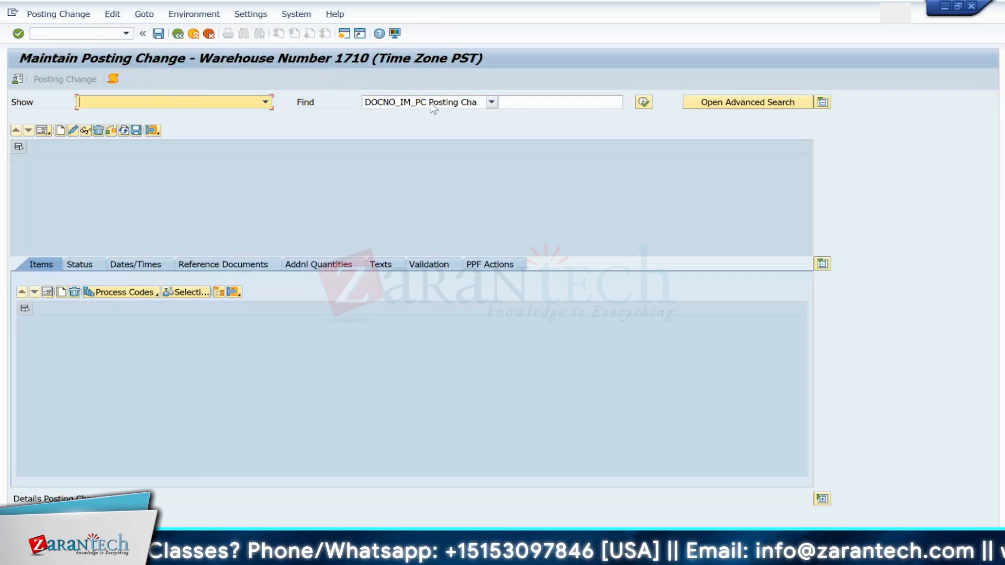
left_click(492, 102)
left_click(454, 127)
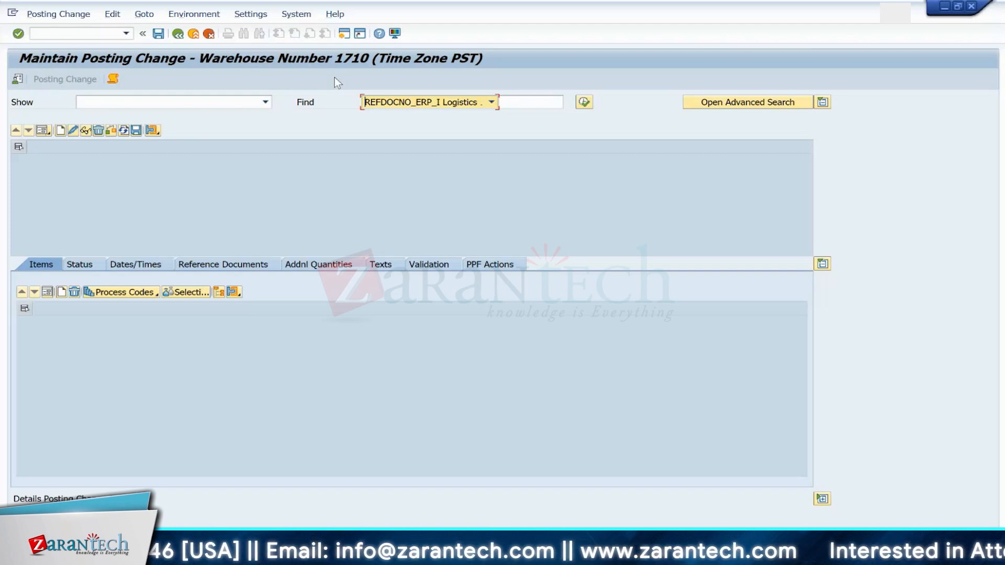
left_click(54, 14)
mouse_move(127, 45)
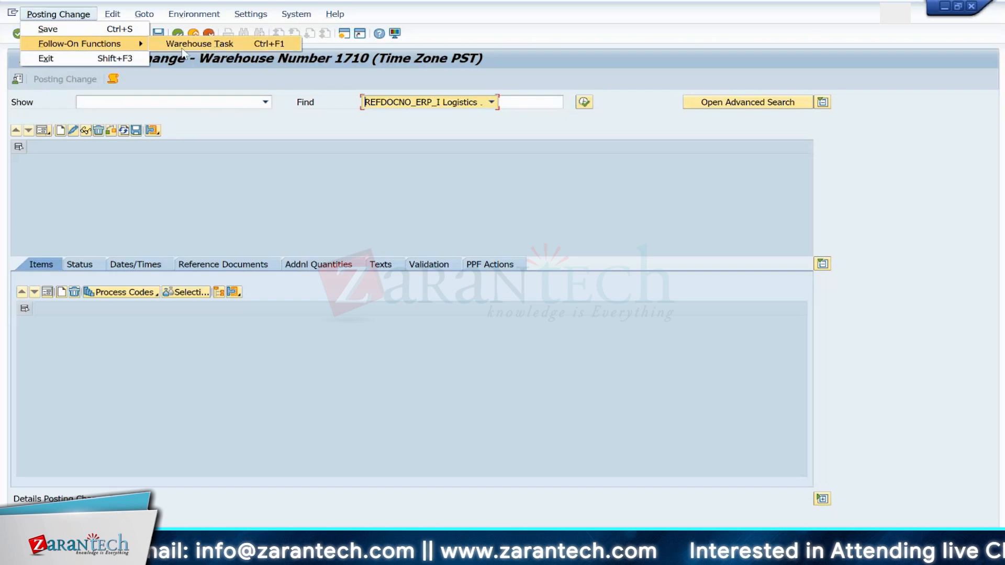
left_click(218, 187)
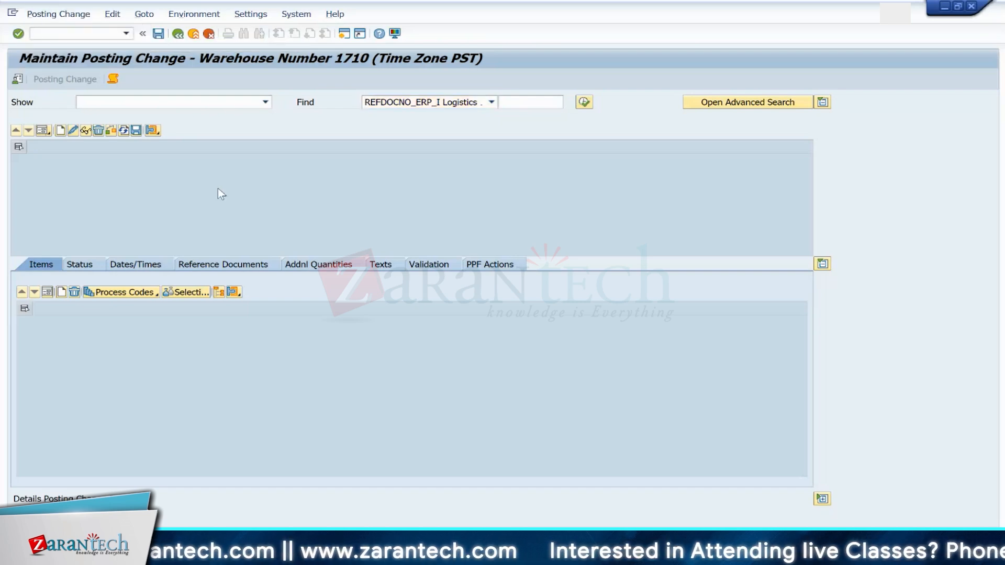
key("alt+Tab")
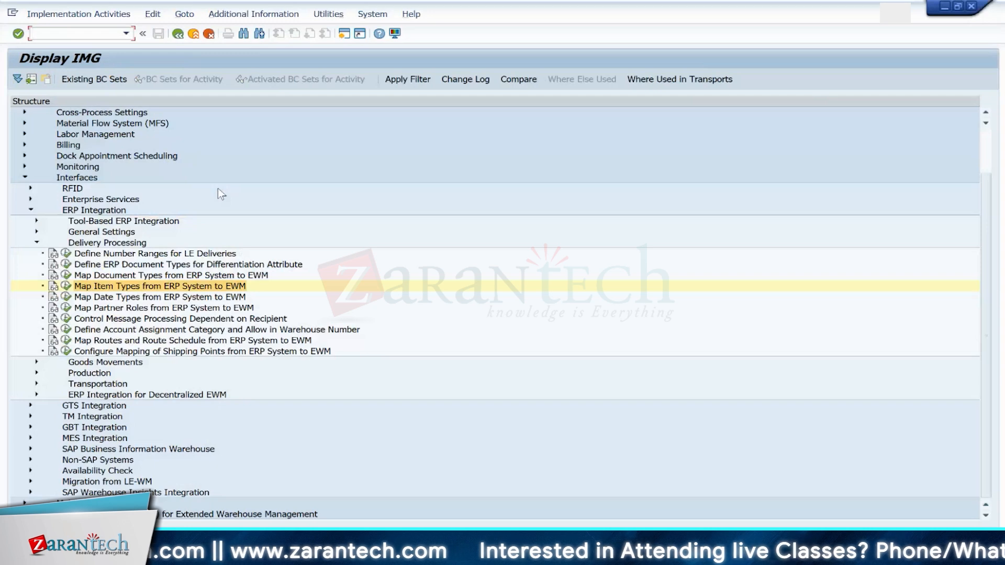
key("alt")
left_click(61, 34)
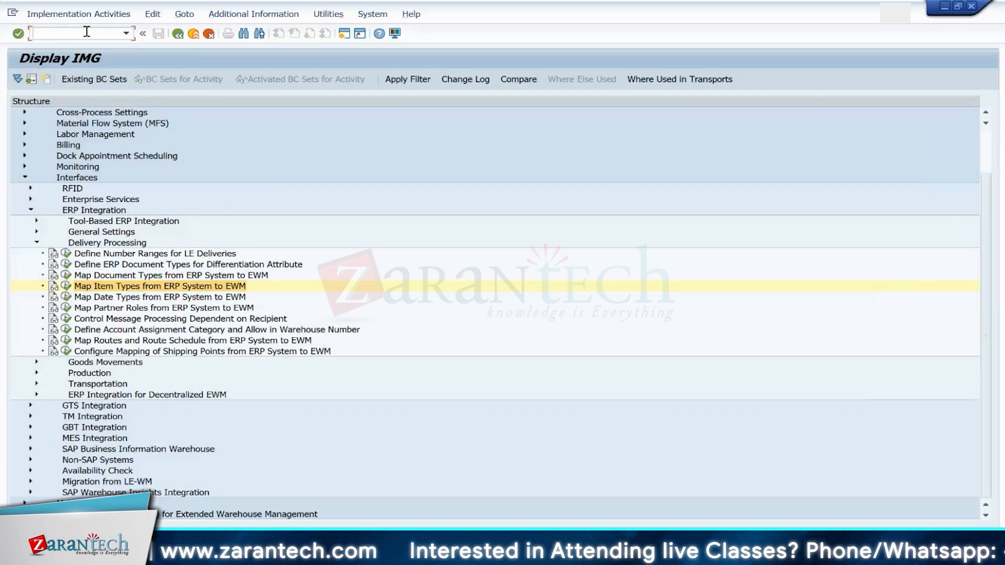
type("/N")
mouse_move(309, 555)
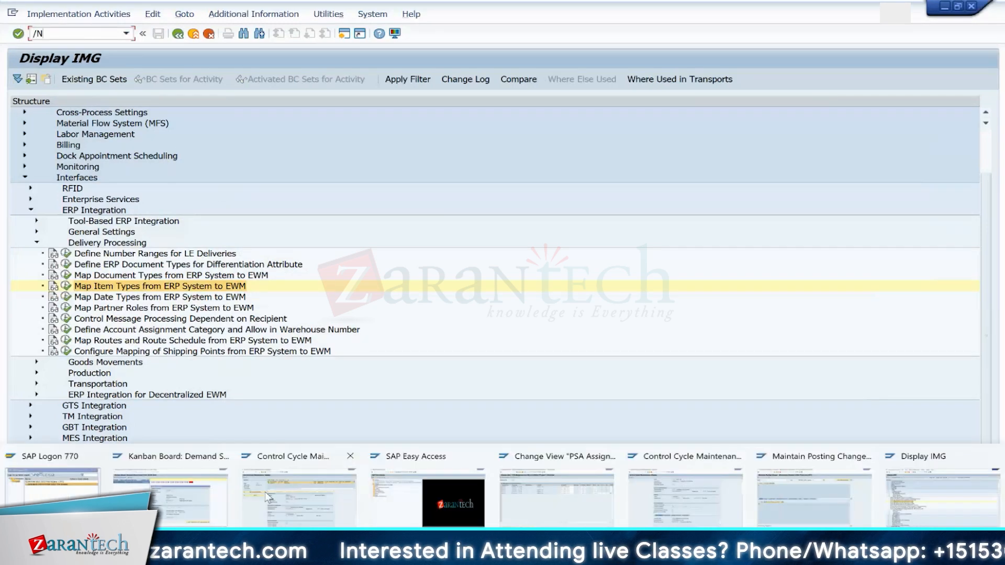
Step: Open the ABAP runtime error list and display the error's termination point and source code extract again
left_click(556, 498)
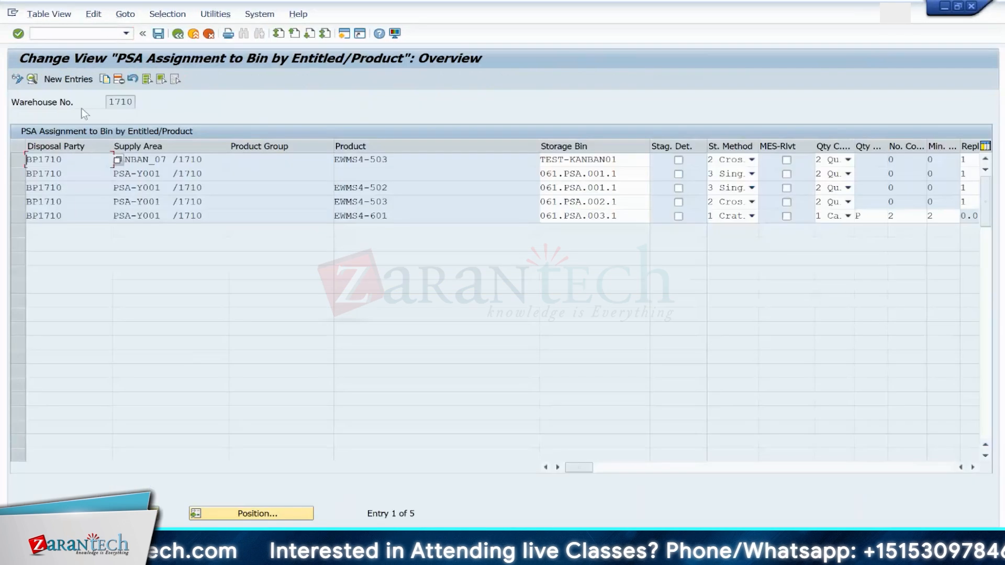
type("/nst22")
key("Return")
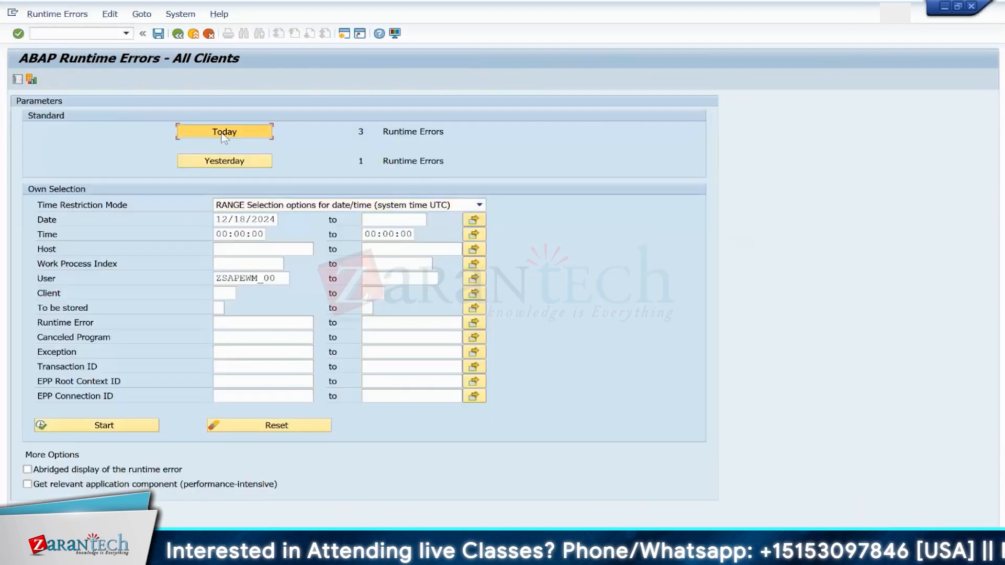
left_click(223, 134)
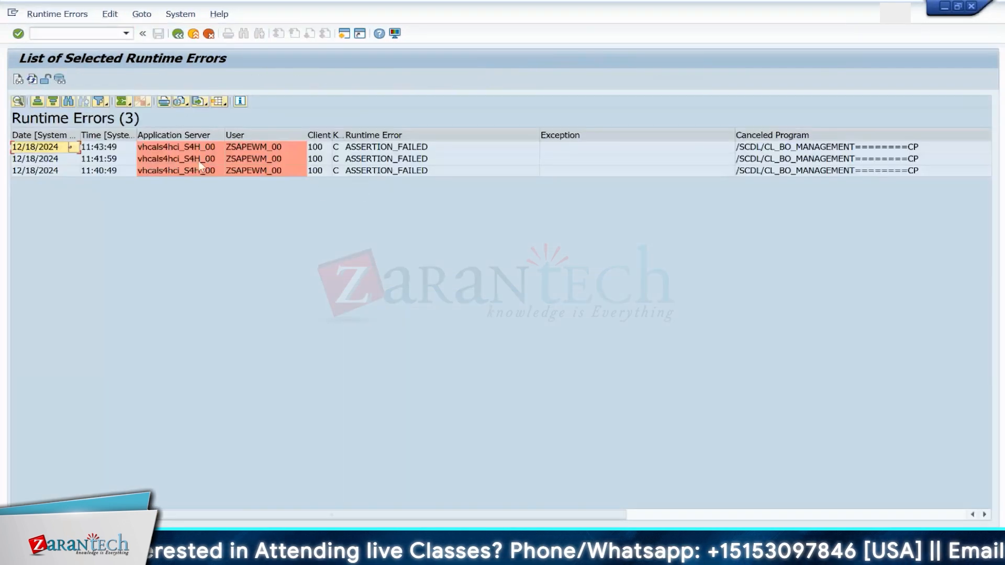
double_click(266, 149)
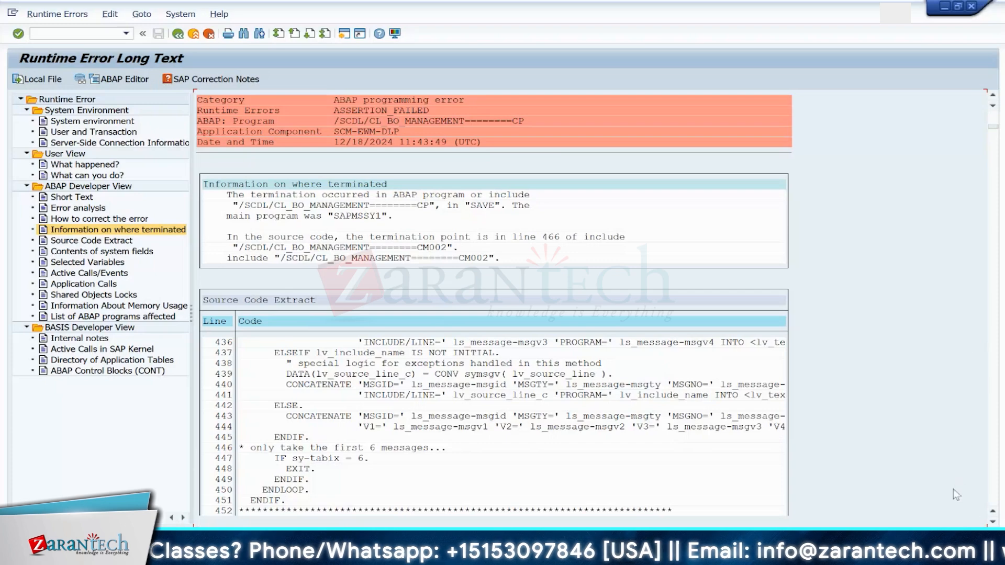
scroll(992, 523, "down", 5)
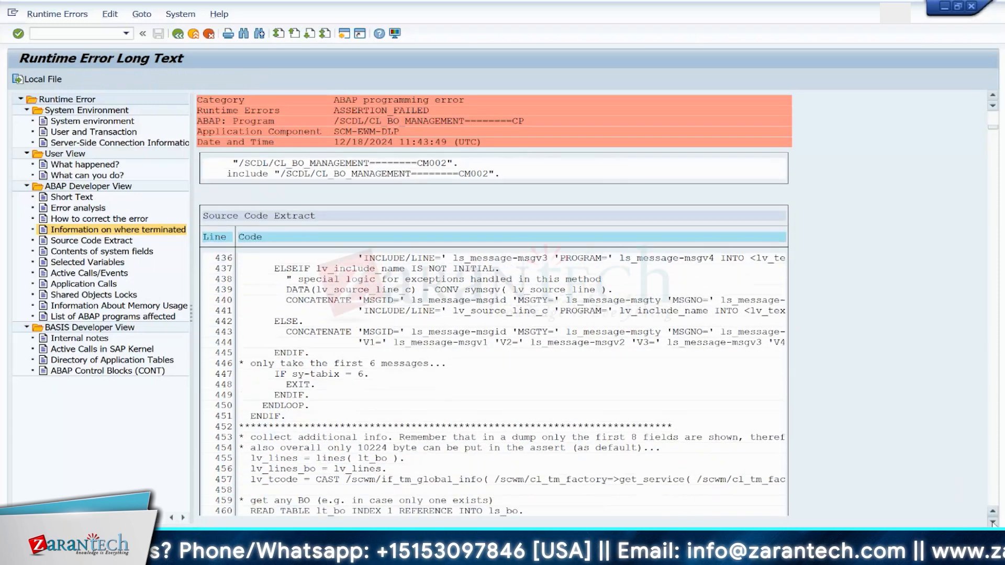
scroll(993, 523, "down", 3)
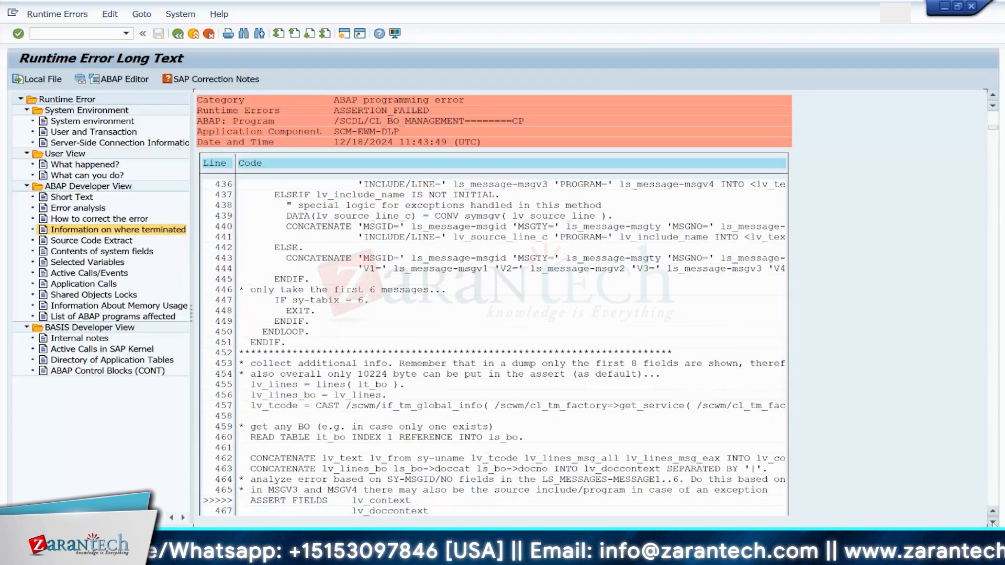
Step: Display outbound delivery 80005748 and inspect the item details of item 10
left_click(87, 34)
type("/OVL03N")
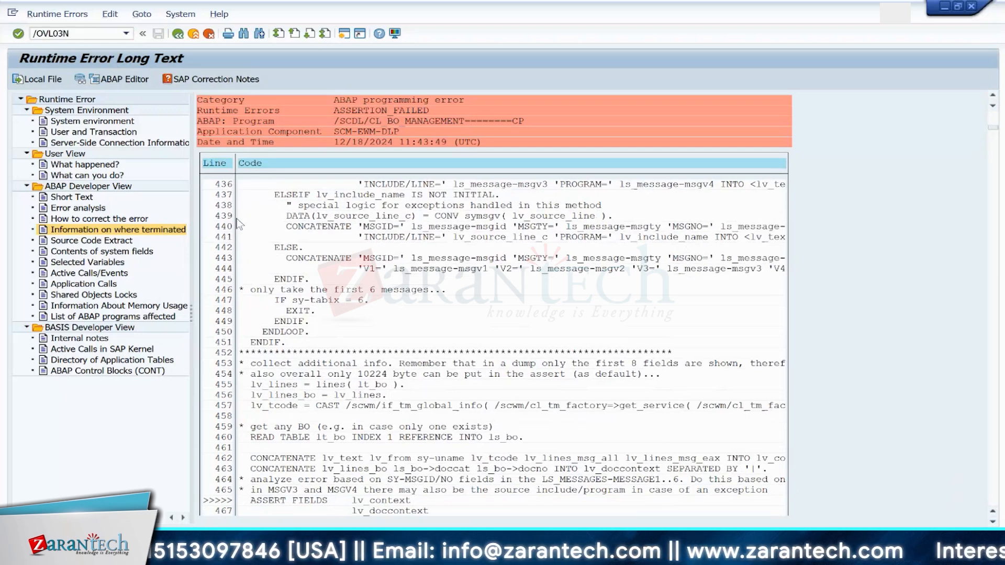
key("Return")
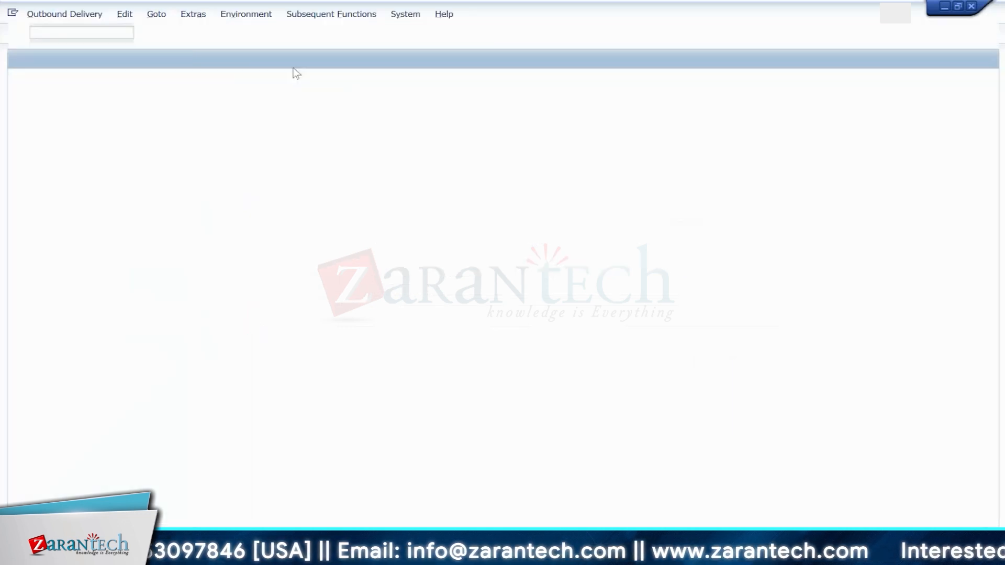
key("Return")
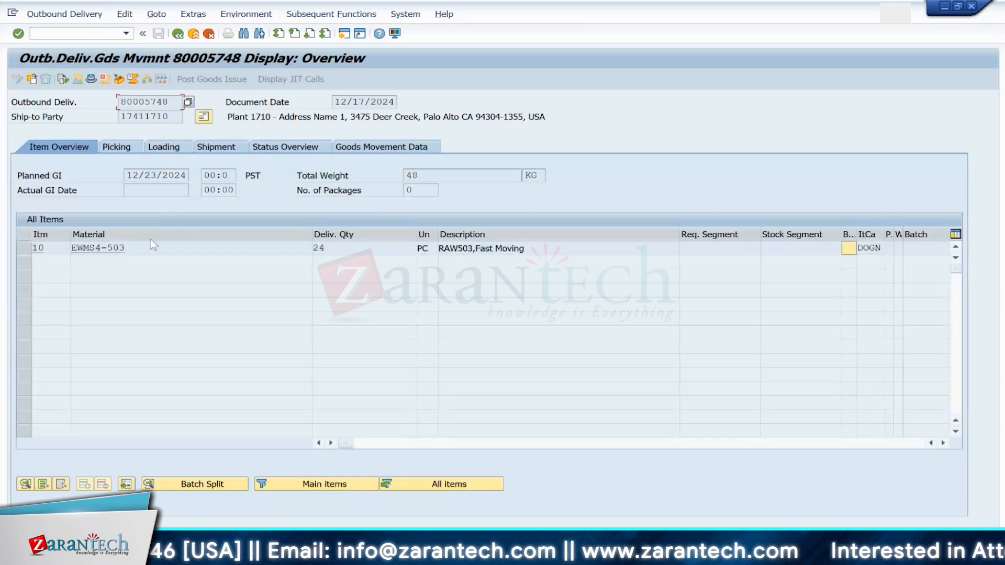
double_click(152, 251)
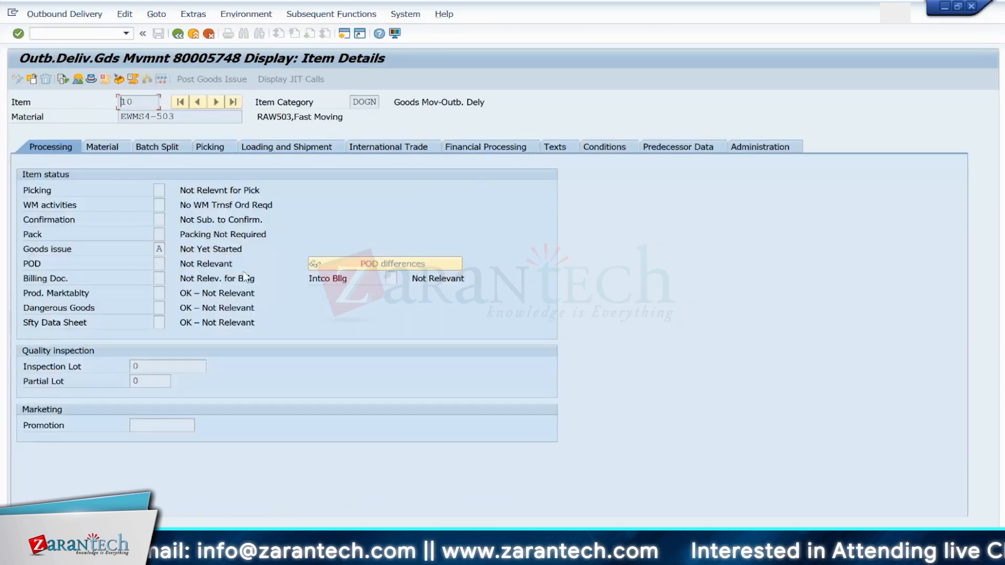
left_click(178, 34)
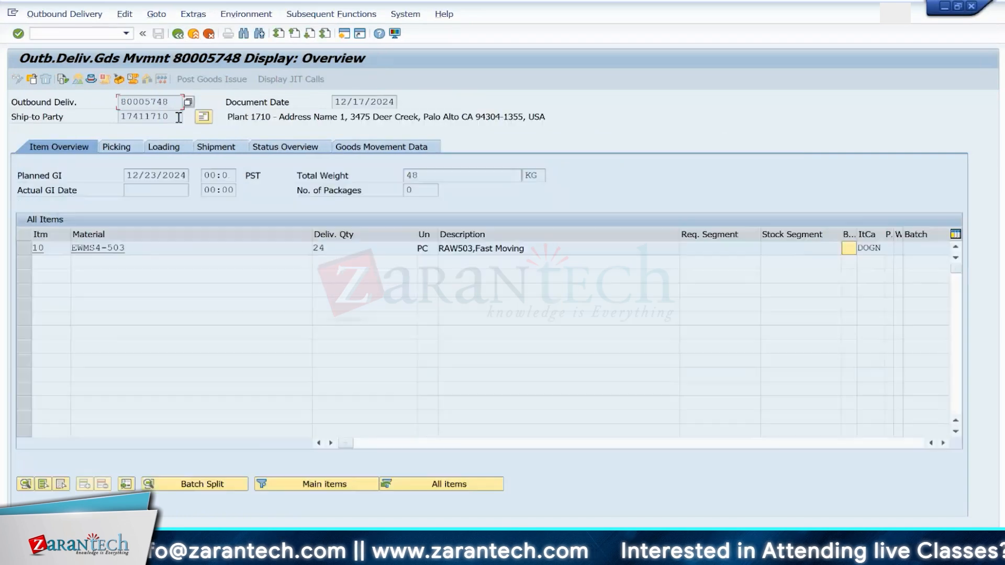
Step: Display the delivery header's administration data, checking its delivery type and document category
left_click(92, 79)
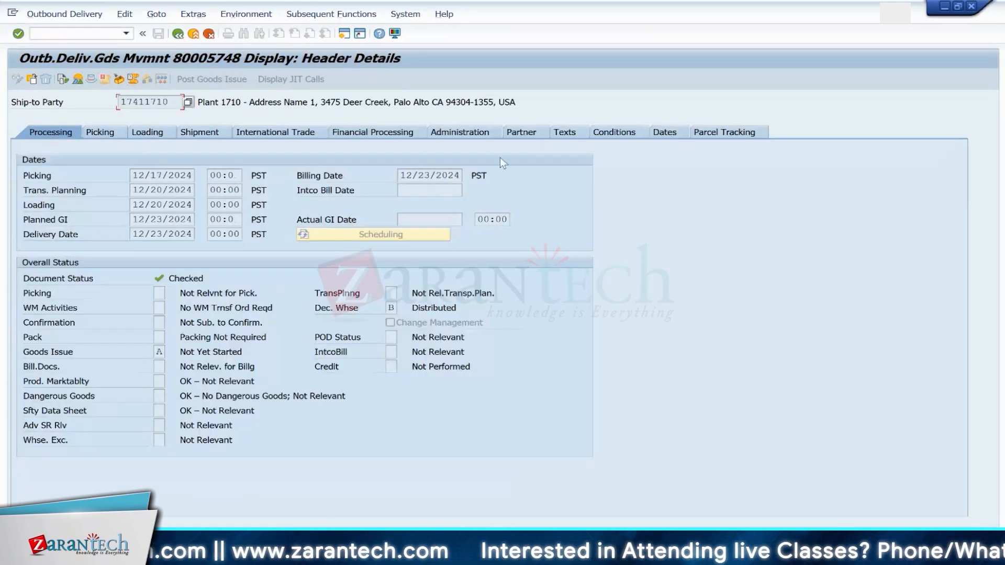
left_click(464, 135)
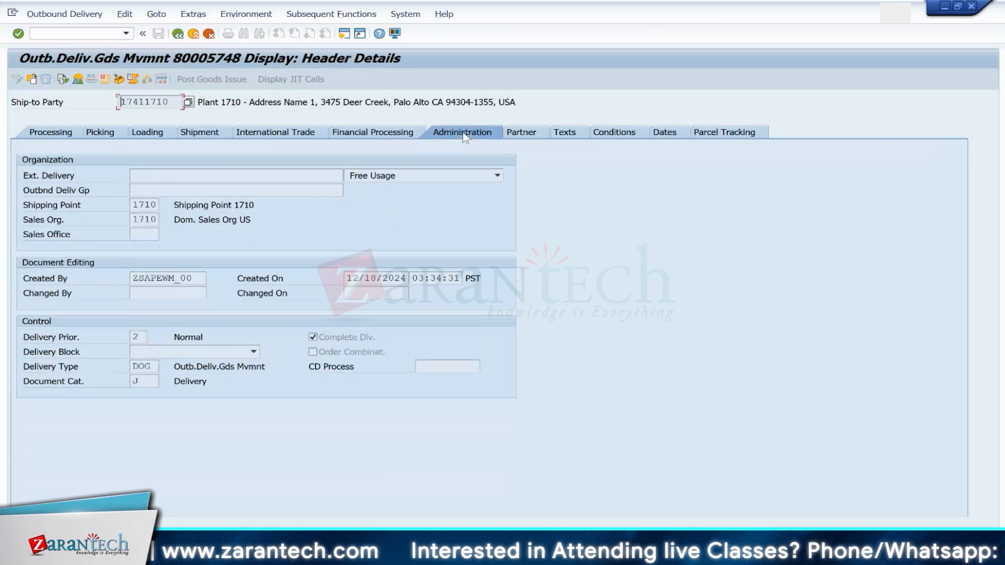
left_click(153, 369)
left_click(139, 381)
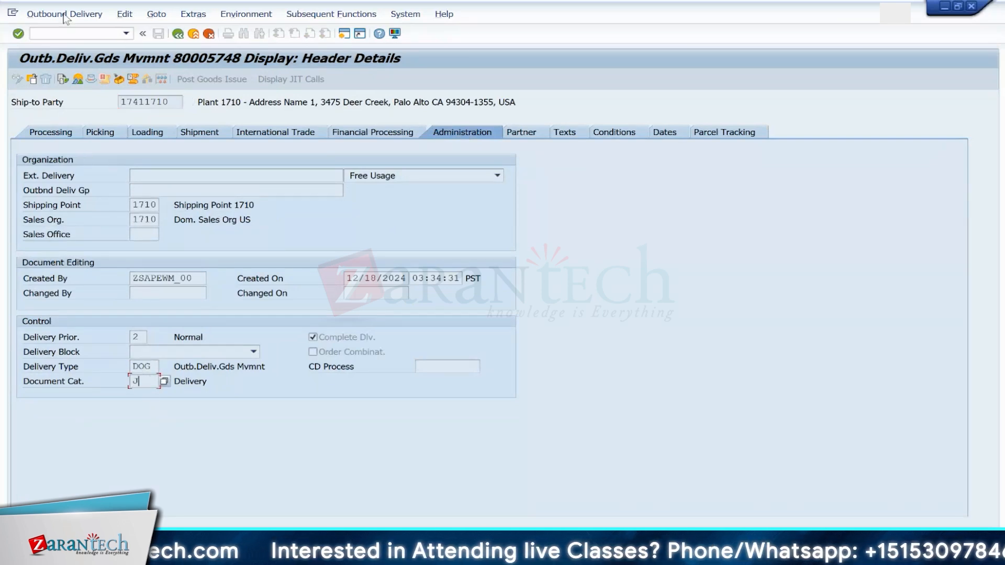
Step: In the ERP-to-EWM document type mapping, set initiator code PSP on the S4H100 DOG to TWPR entry and save
left_click(74, 33)
type("/NSPRO")
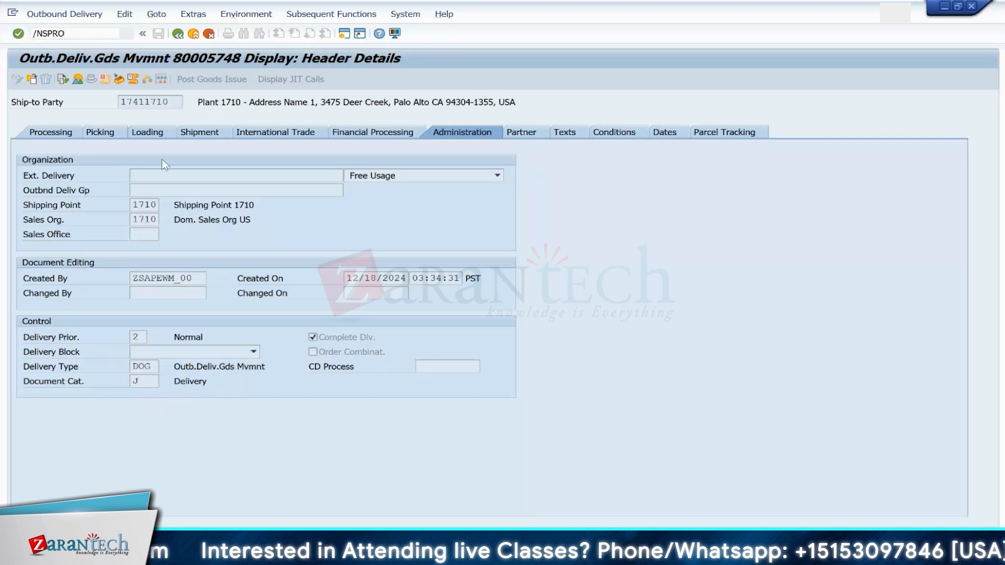
key("Return")
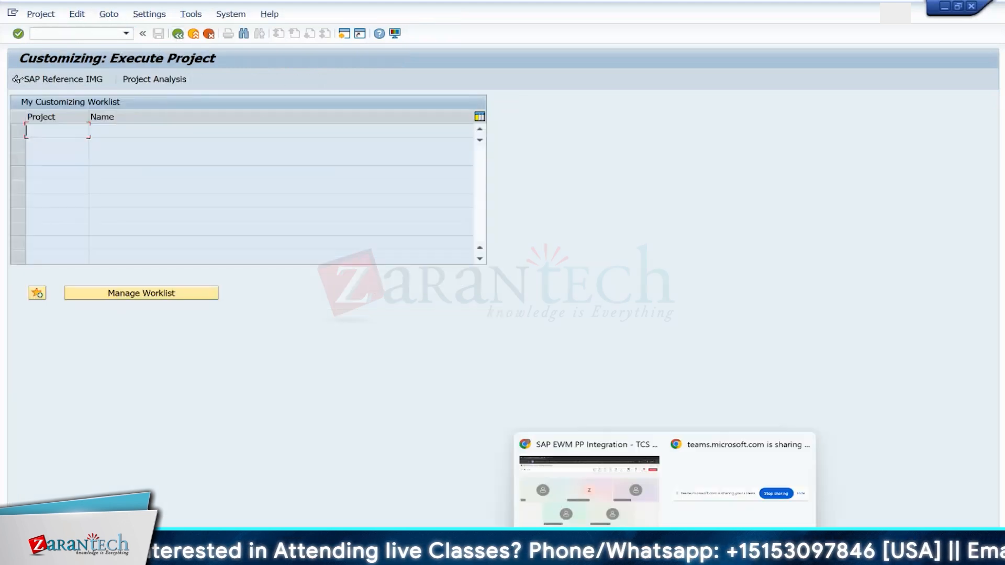
mouse_move(794, 552)
left_click(796, 507)
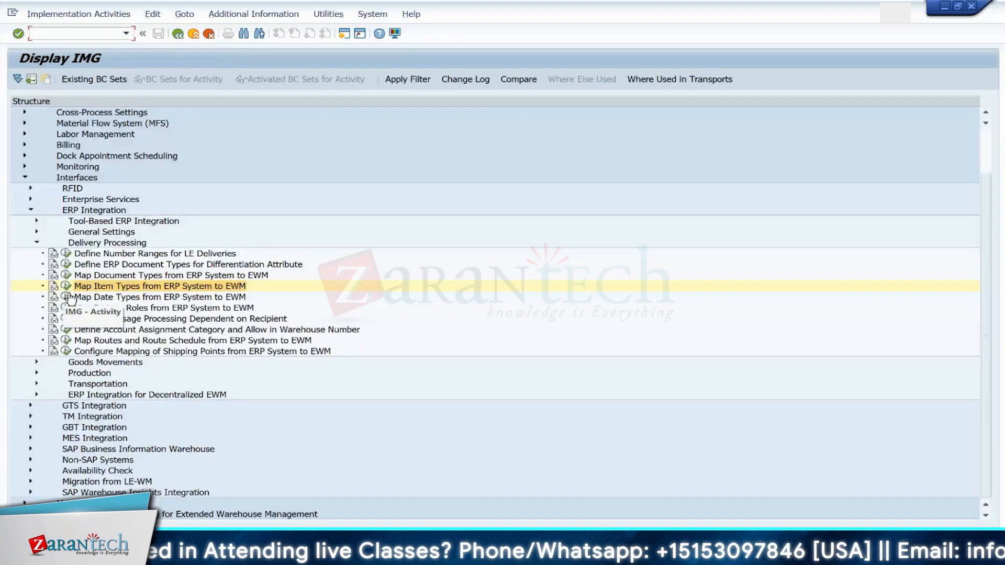
double_click(147, 277)
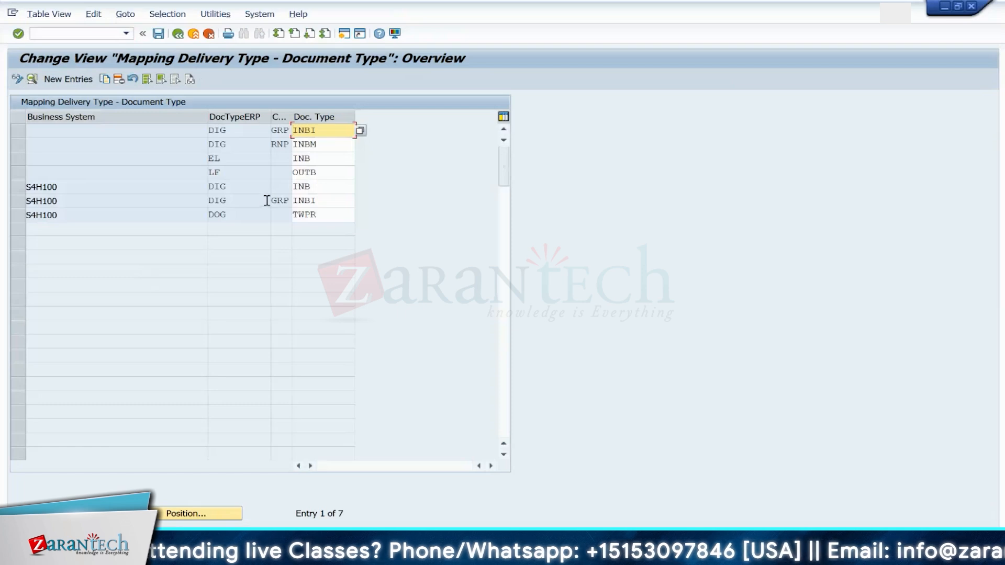
left_click(18, 215)
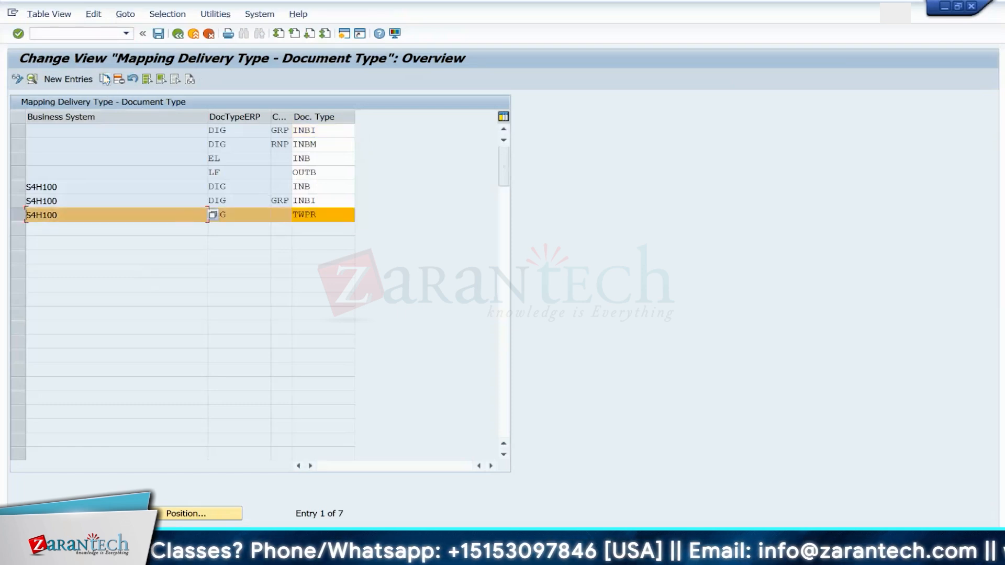
double_click(328, 219)
left_click(123, 137)
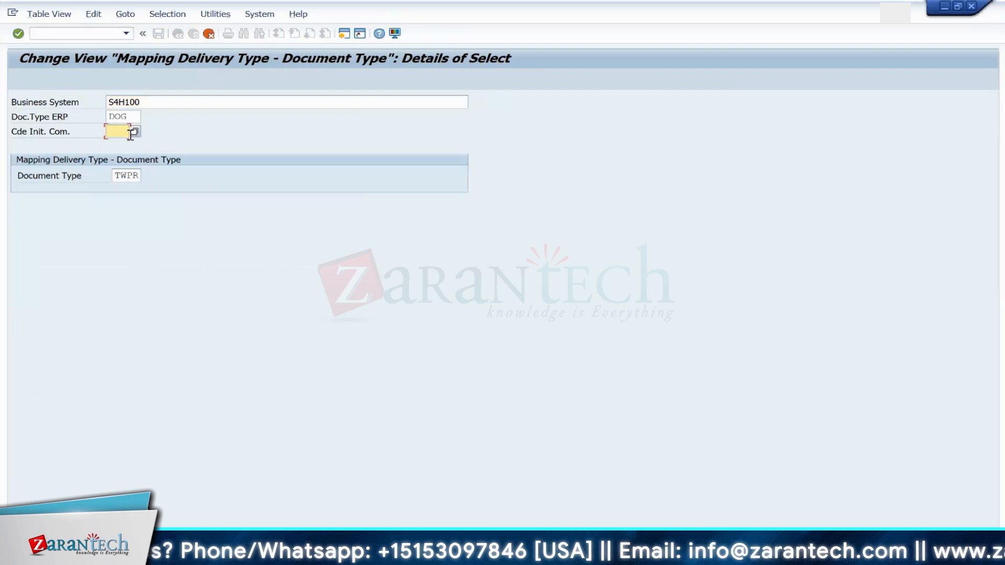
key("F4")
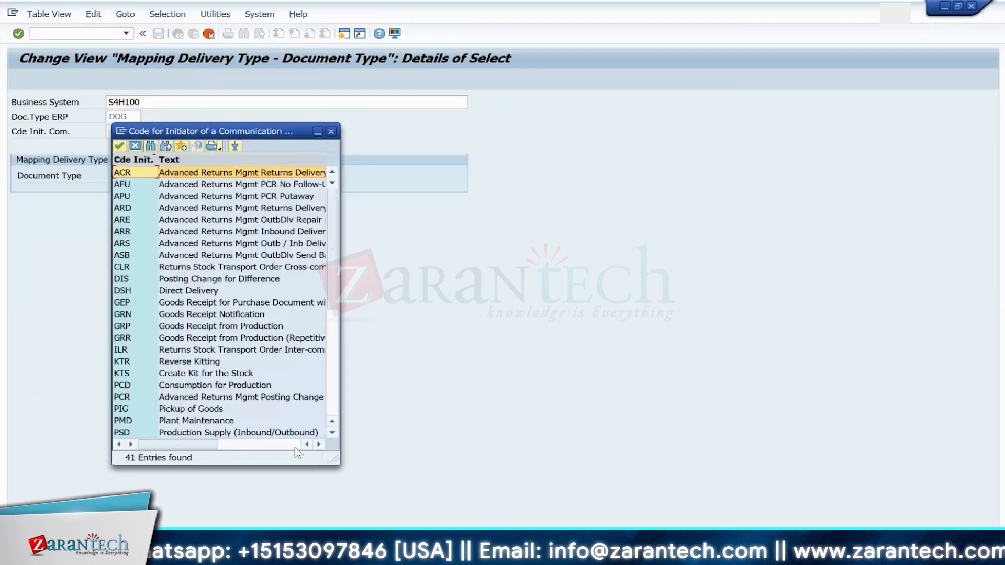
left_click_drag(484, 451, 553, 461)
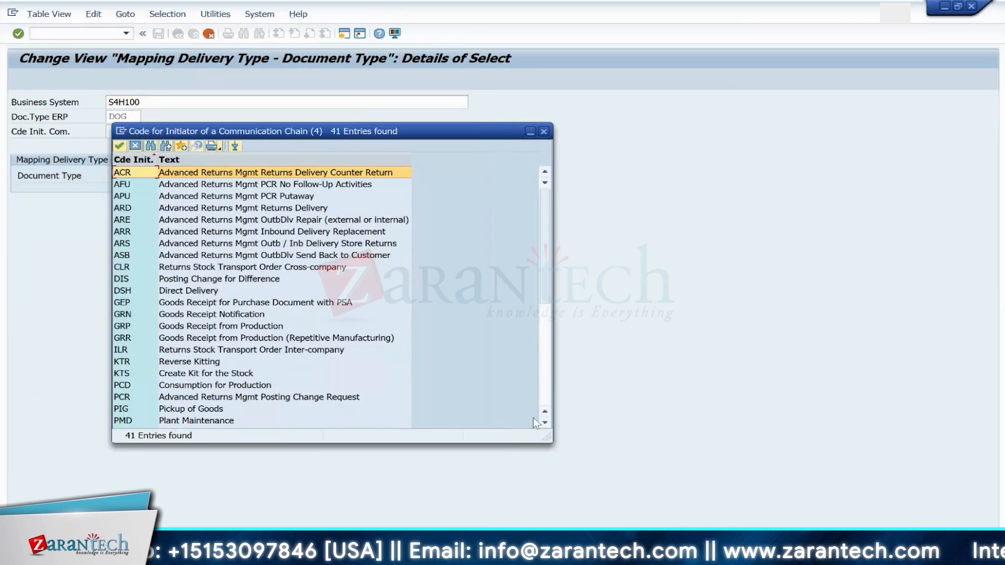
left_click(545, 421)
left_click(545, 422)
left_click(545, 422)
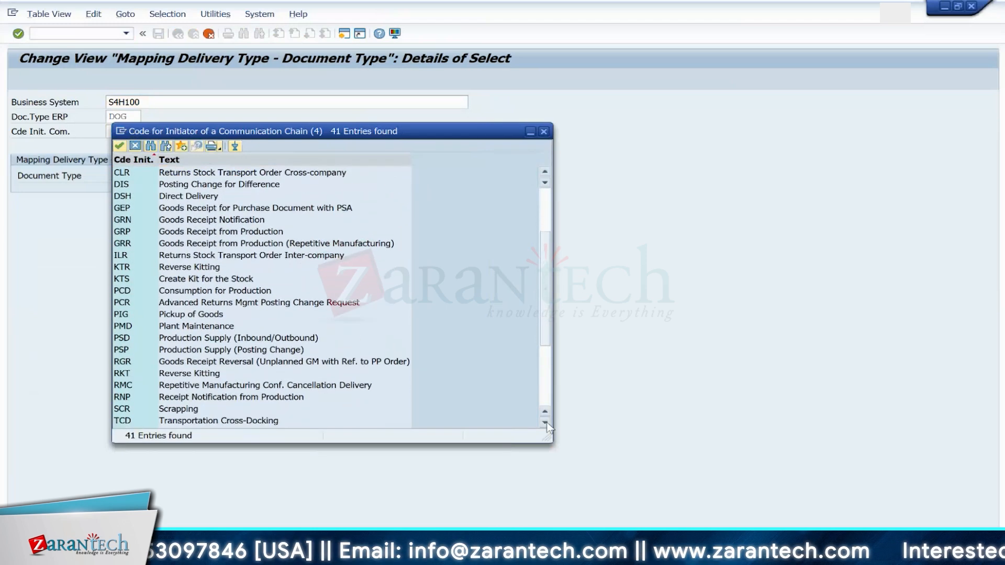
left_click(545, 422)
left_click(545, 422)
left_click(545, 422)
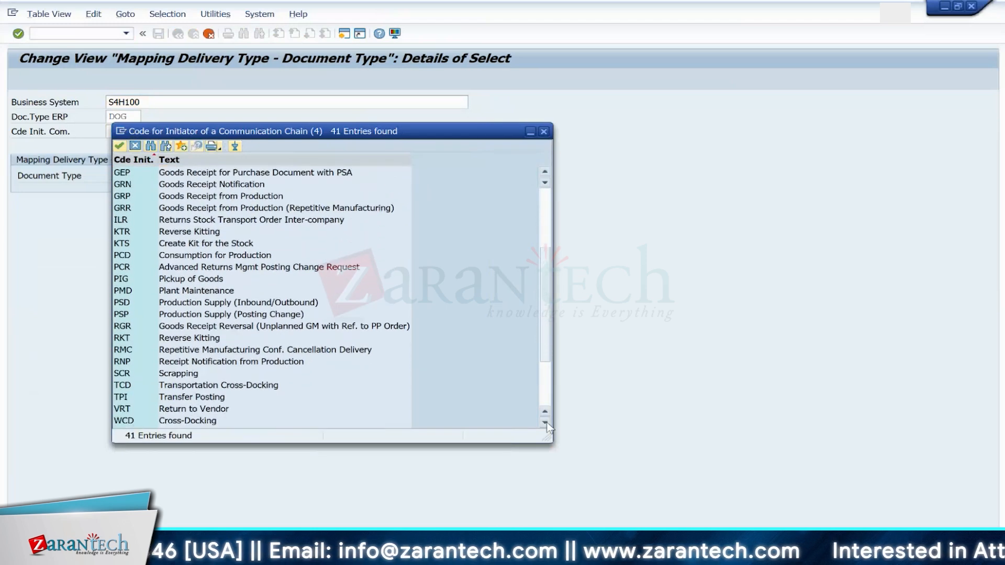
left_click(545, 422)
left_click(545, 422)
left_click(545, 422)
left_click(545, 422)
left_click(545, 422)
left_click(545, 422)
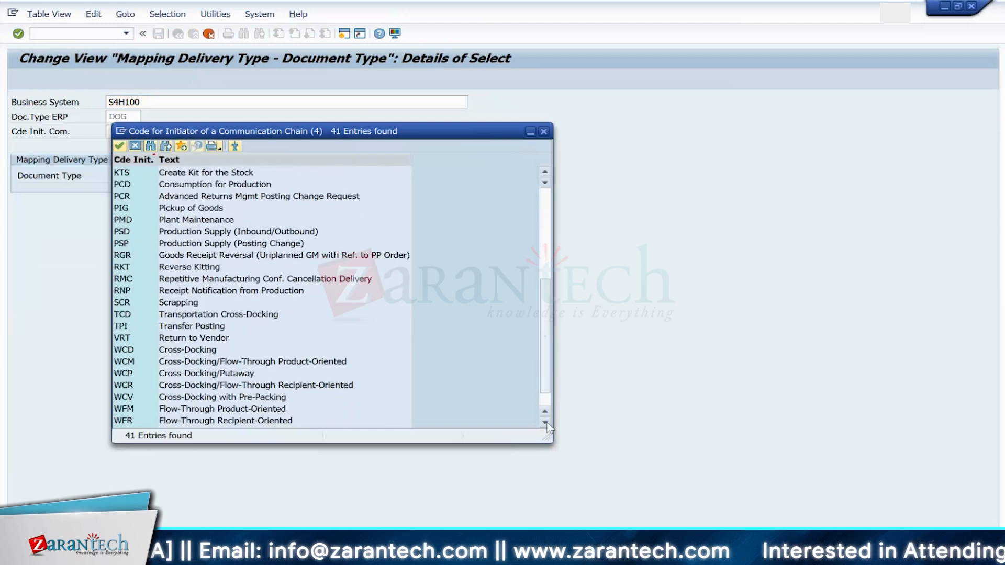
left_click(545, 422)
left_click(544, 422)
double_click(136, 220)
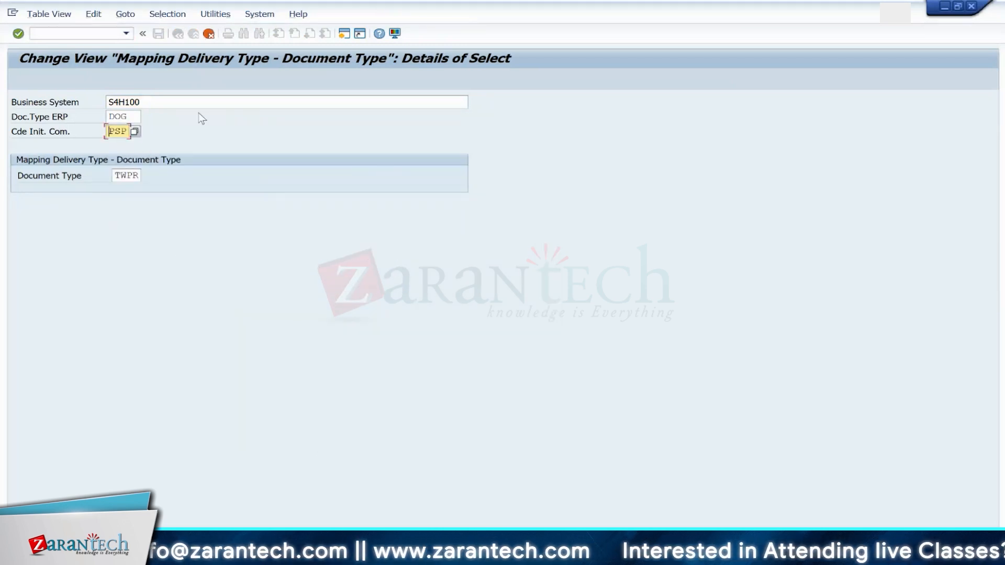
key("Return")
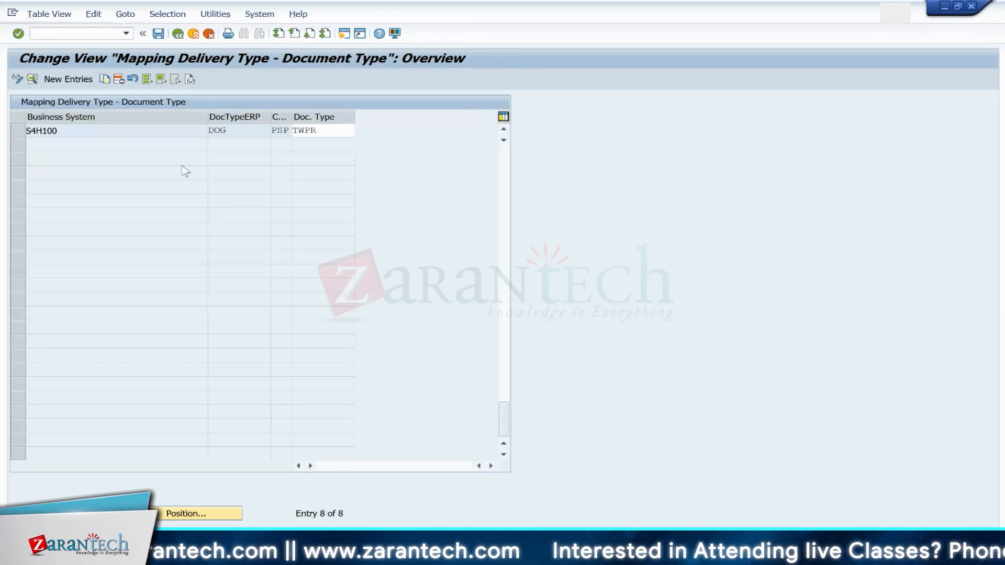
key("ctrl+s")
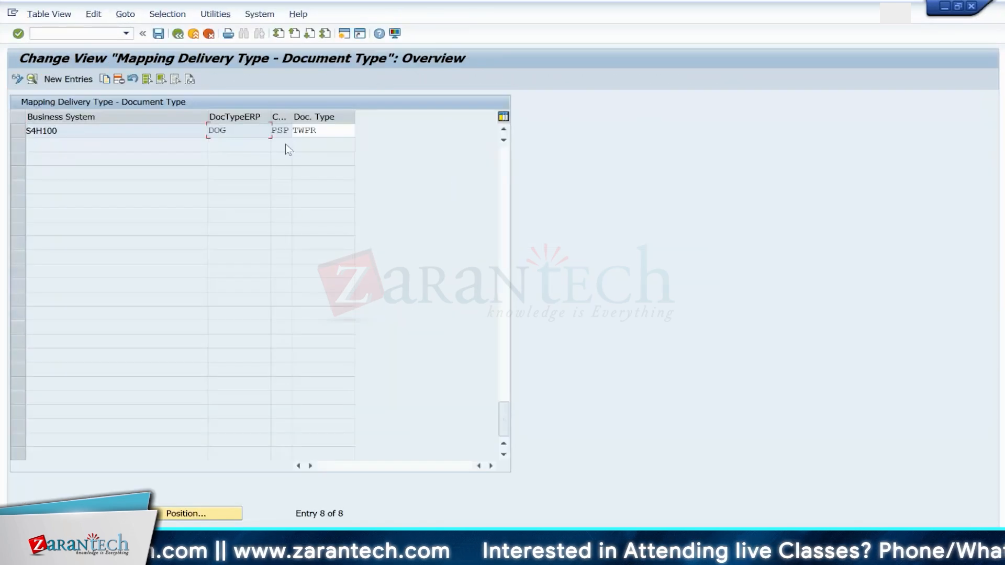
Step: Open the ERP item type mapping and display the details of the S4H100 DOG / DOGN entry
left_click(178, 35)
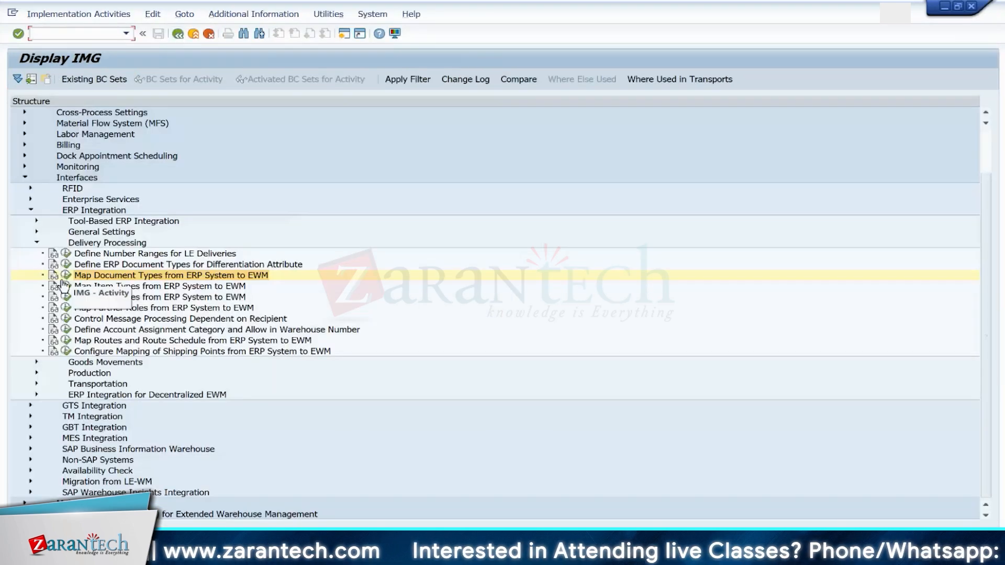
left_click(67, 287)
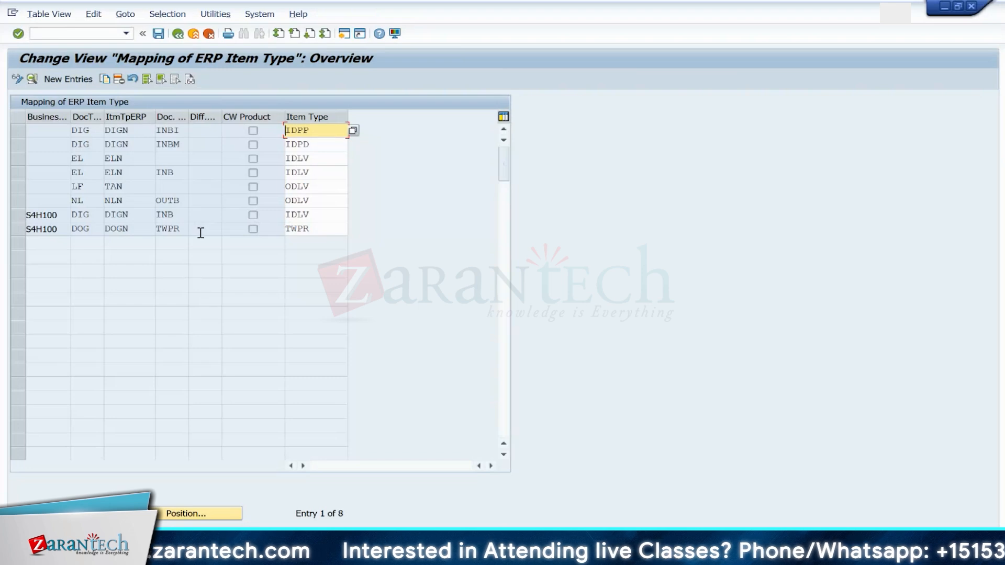
double_click(46, 229)
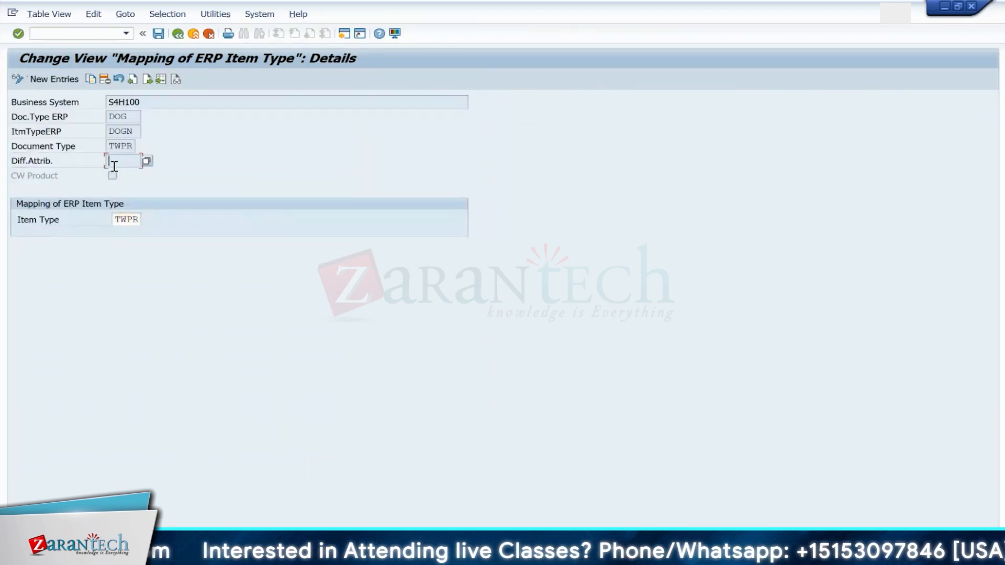
left_click(113, 177)
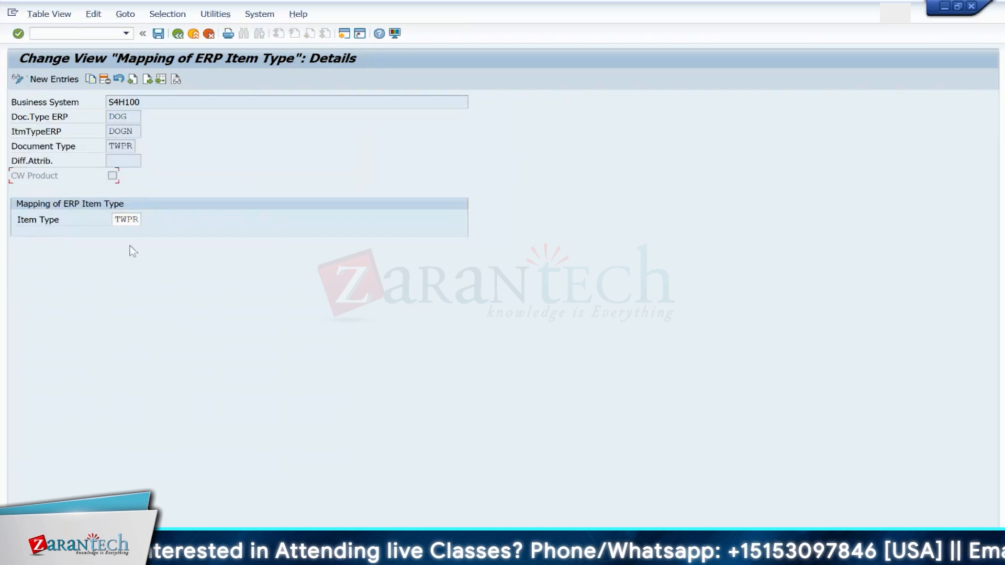
left_click(178, 34)
left_click(60, 34)
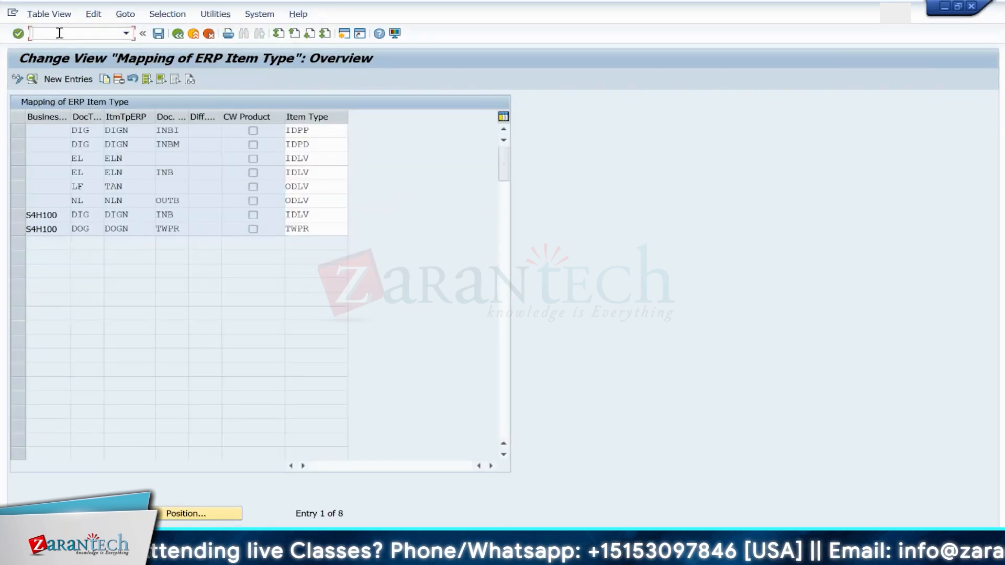
type("/NSM")
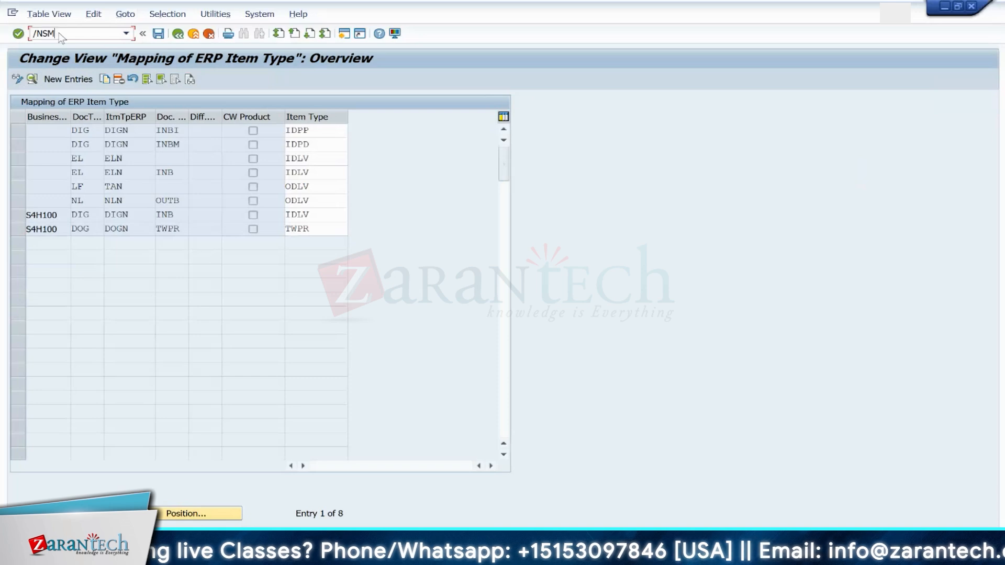
type("Q2")
key("Return")
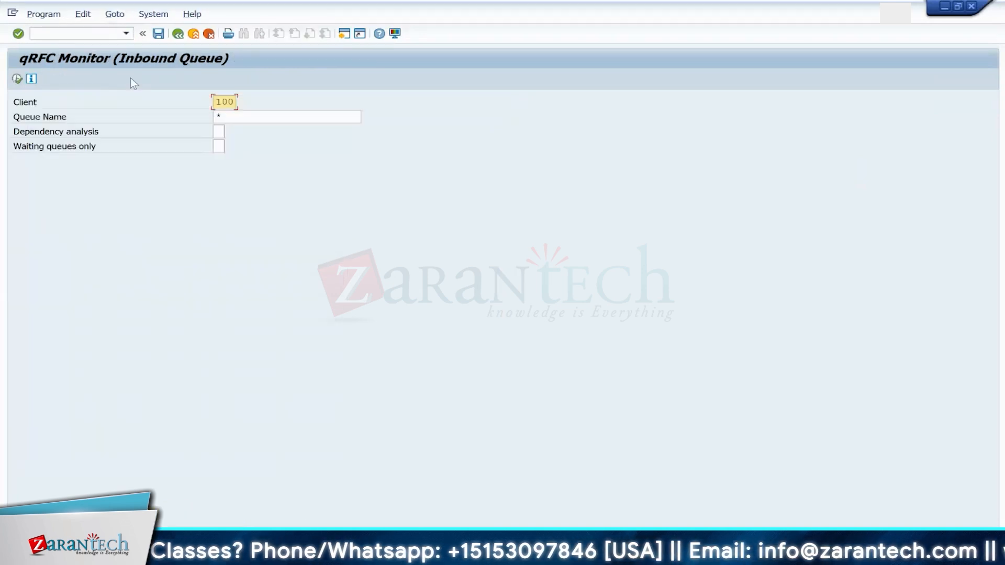
left_click(17, 79)
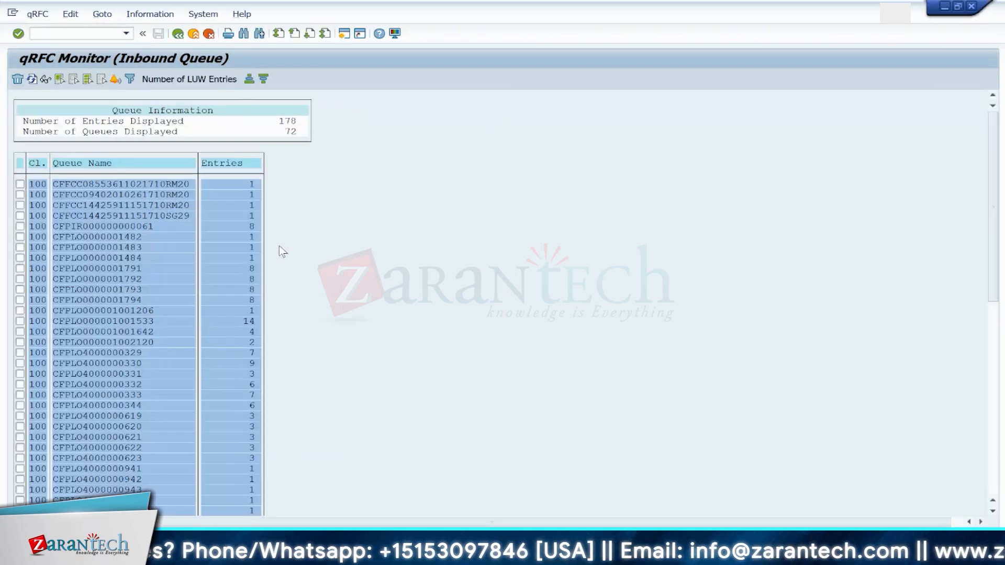
key("ctrl+f")
key("Return")
left_click(240, 149)
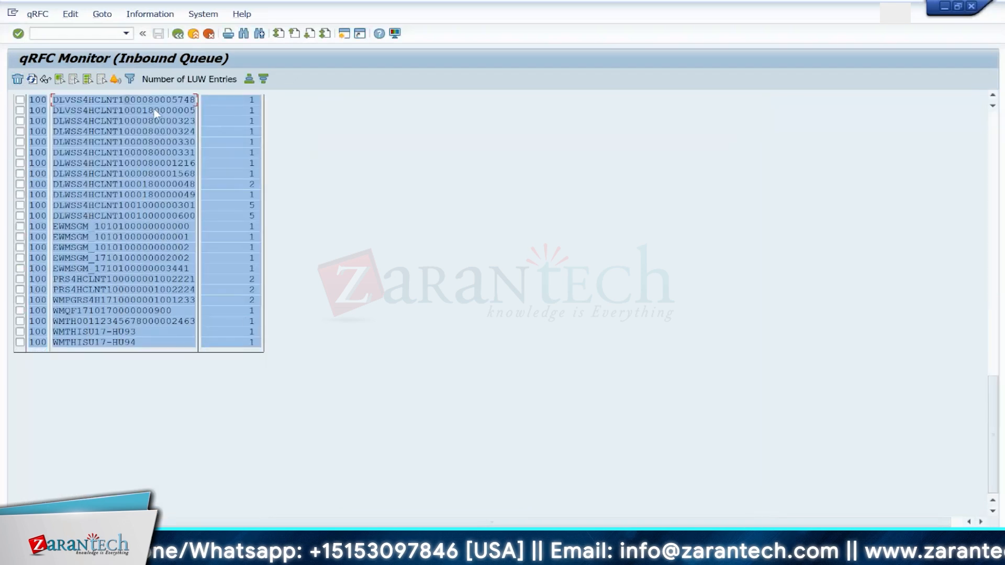
double_click(151, 100)
double_click(82, 132)
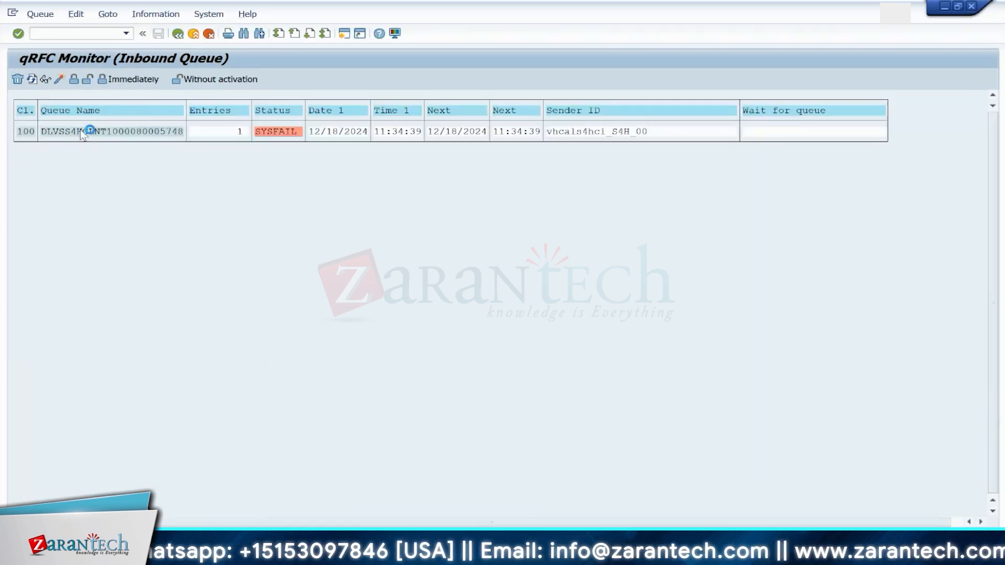
Step: Try to reset the failed queue entry's status and reprocess it
left_click(76, 14)
left_click(94, 79)
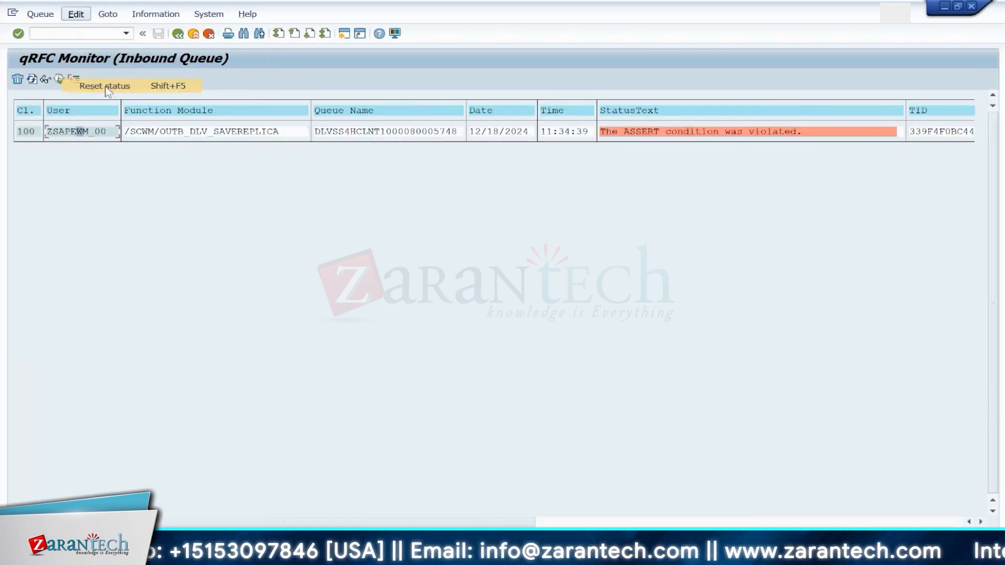
left_click(69, 132)
left_click(32, 80)
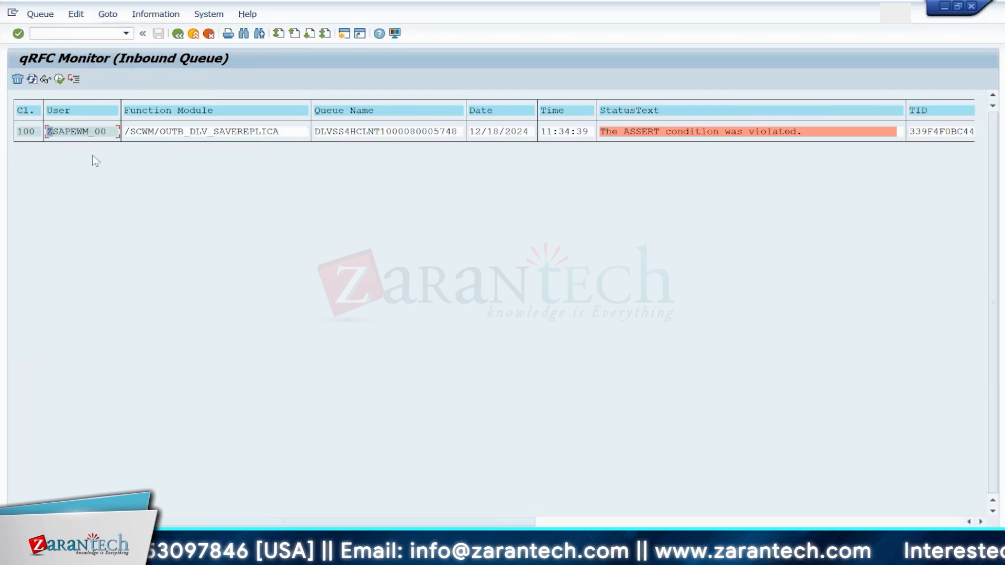
left_click(79, 129)
left_click(33, 80)
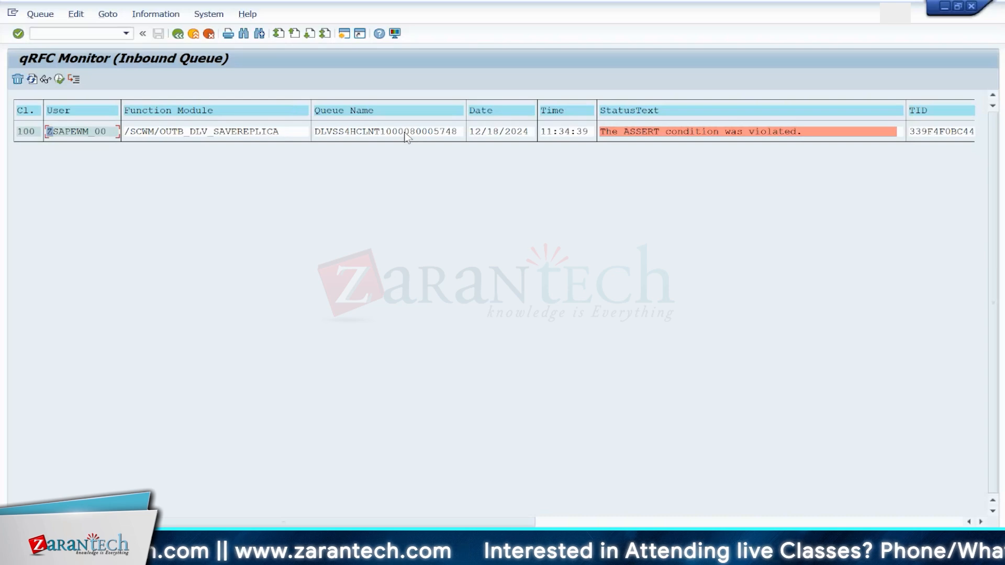
Step: Switch back to Maintain Posting Change for warehouse 1710 and place the cursor in the search value field
mouse_move(586, 555)
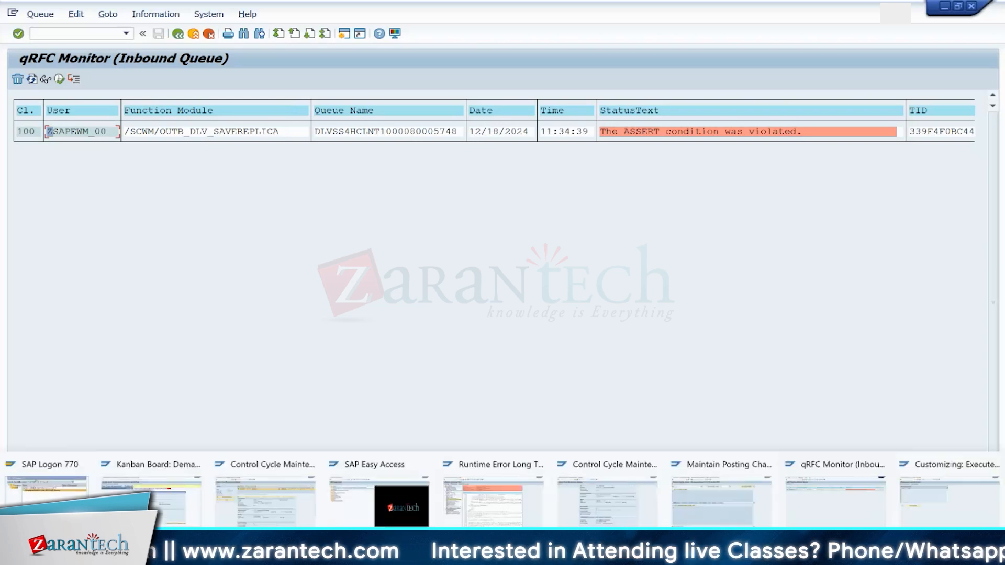
left_click(720, 490)
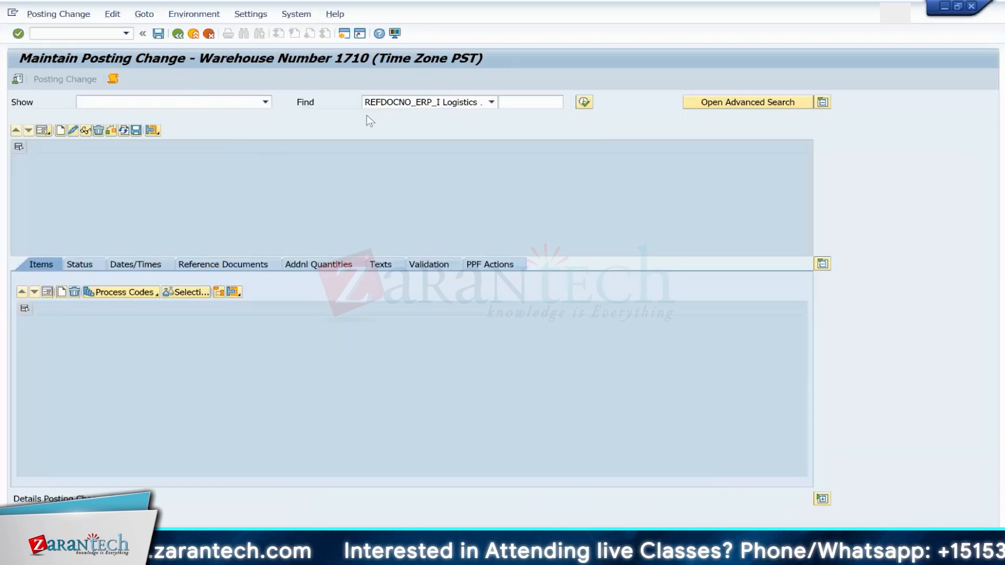
left_click(521, 103)
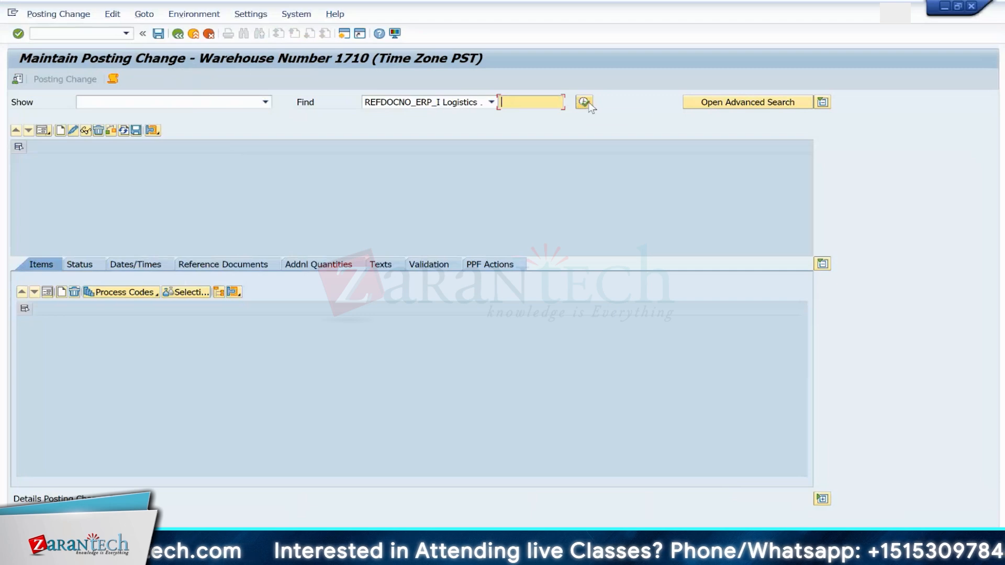
left_click(58, 14)
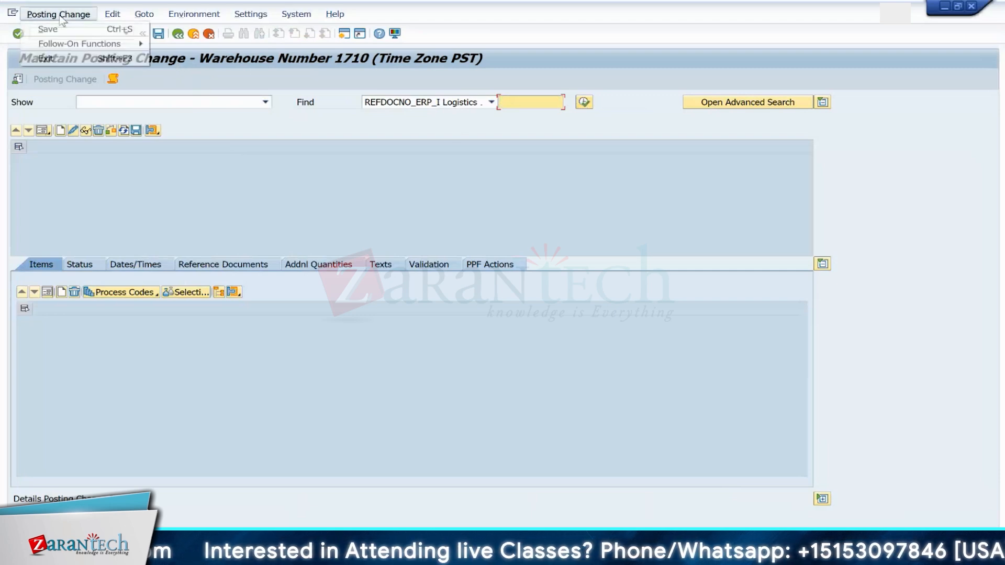
mouse_move(89, 47)
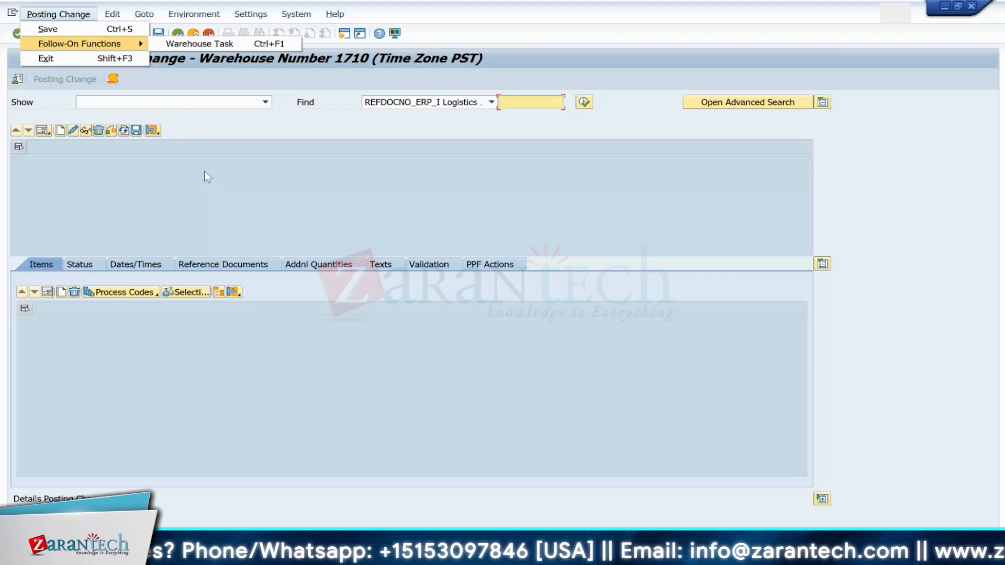
left_click(271, 167)
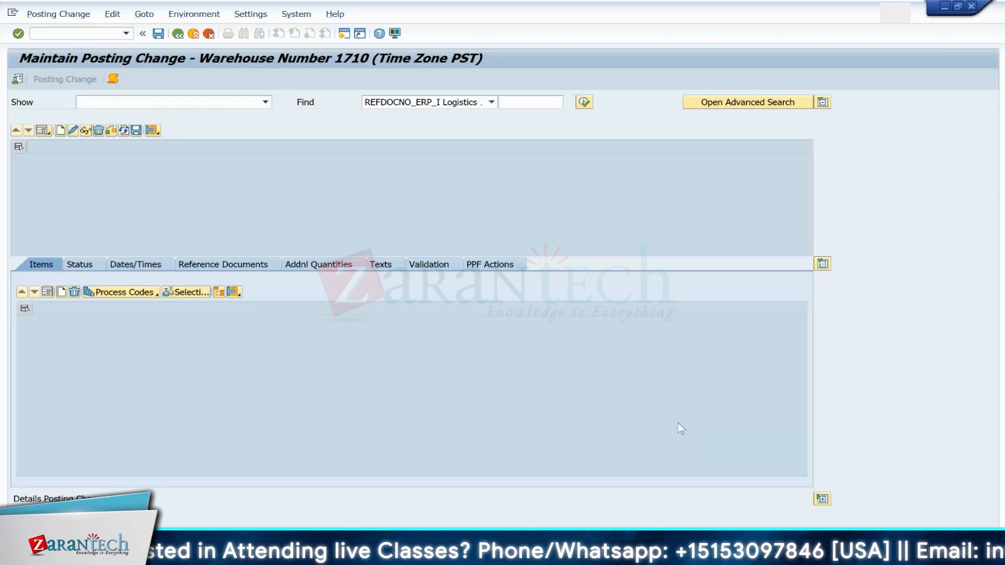
mouse_move(665, 555)
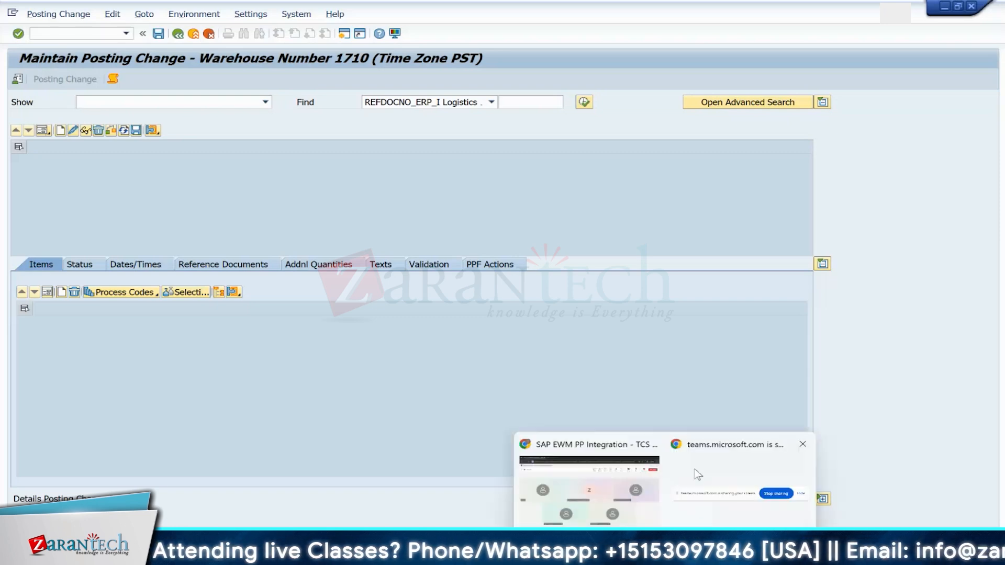
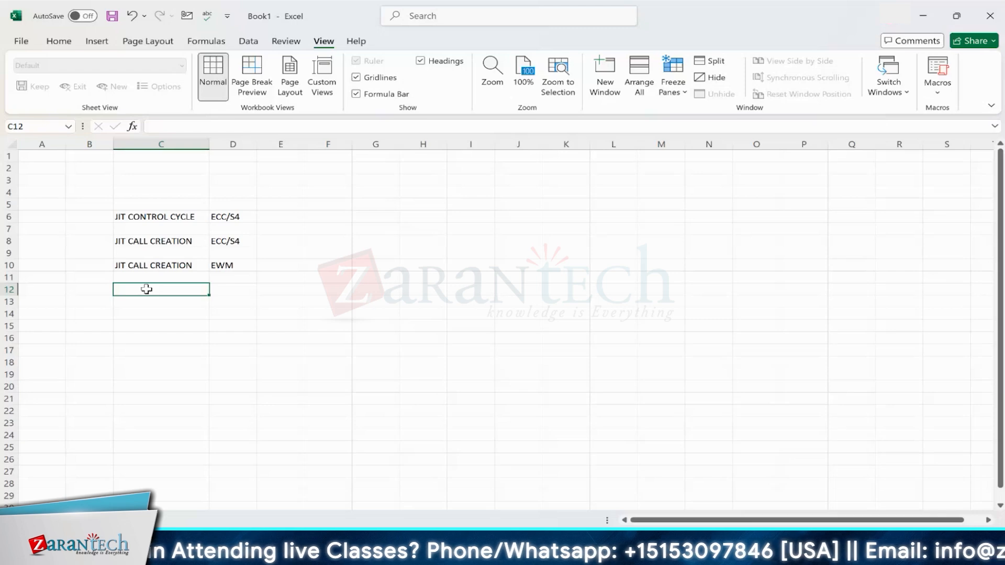
Step: Enter "WAVE CREATION(OPTIONAL)" in cell C12 of the process list
type("WAVE")
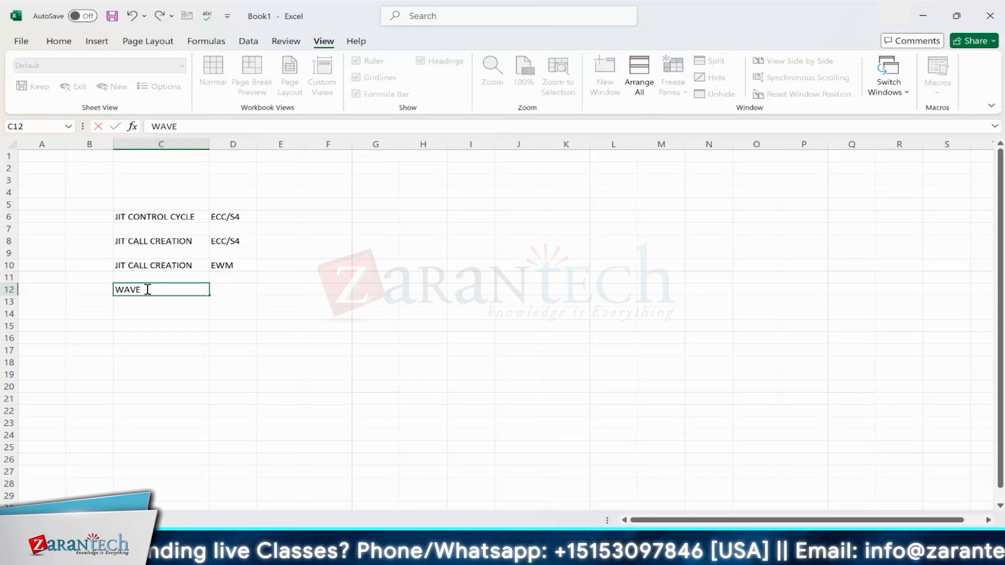
type(" CREATION")
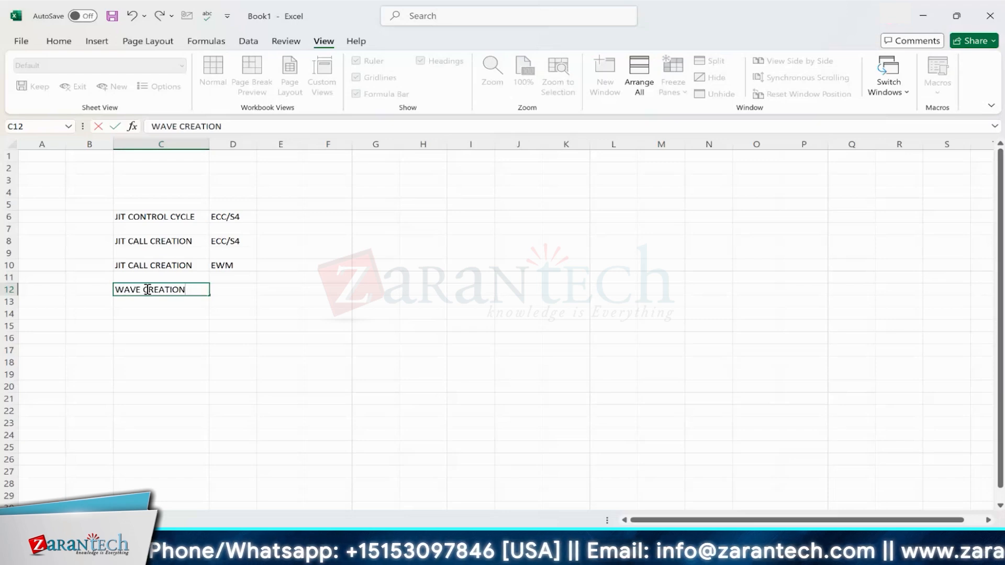
type("(OPTI")
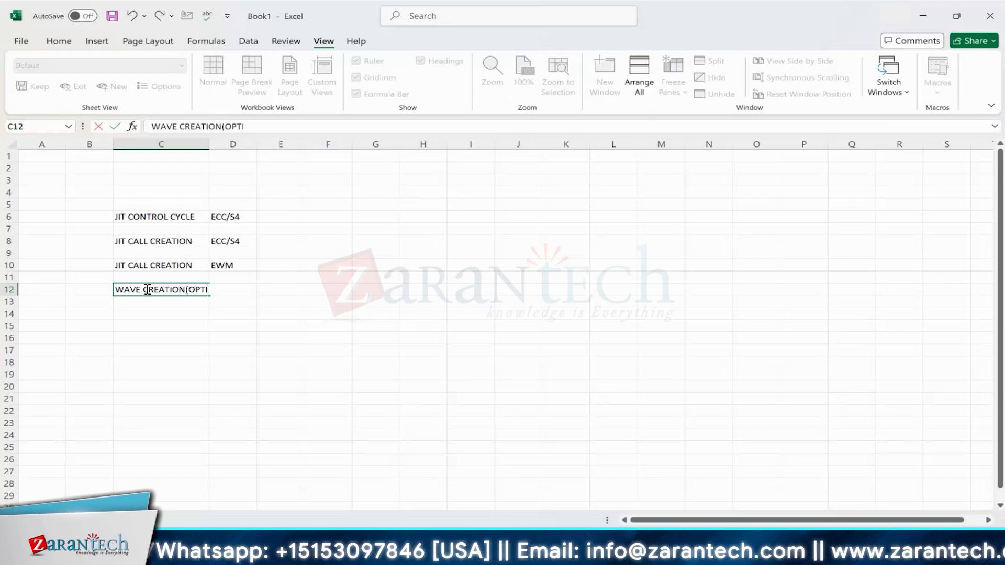
type("ONAL")
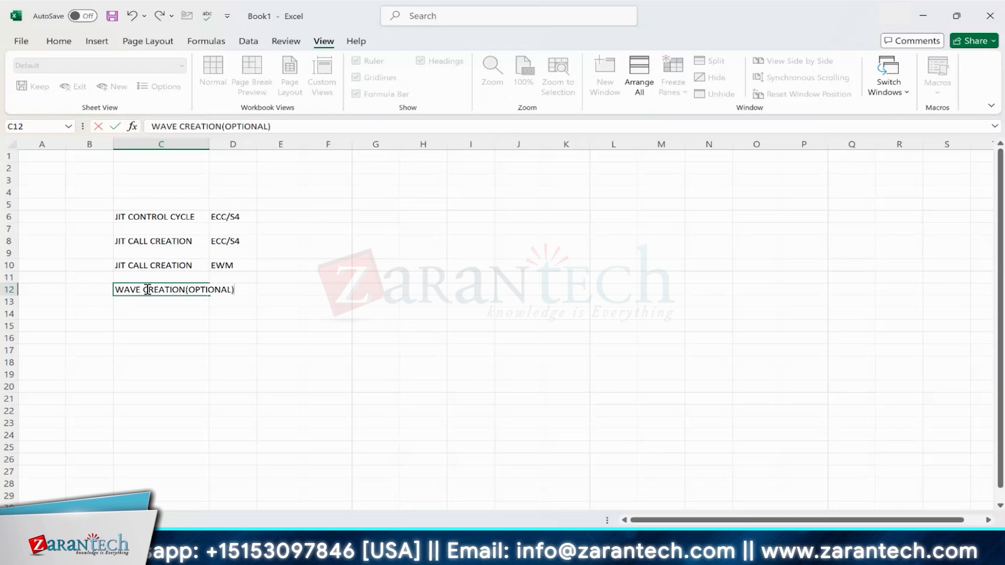
left_click(144, 314)
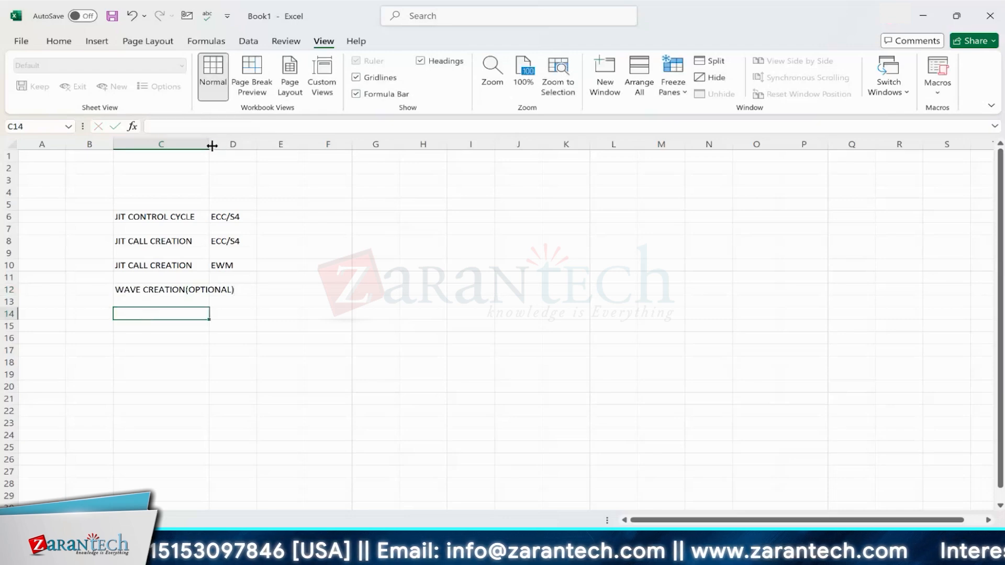
Step: Widen column C and enter "WAVE RELEASE(OPTIONAL)" in cell C14
left_click_drag(212, 146, 266, 146)
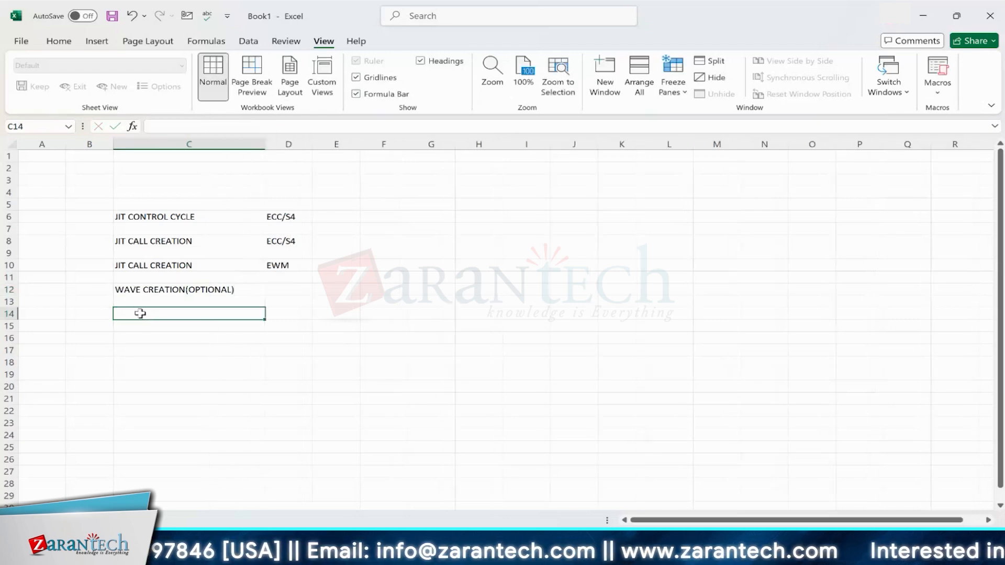
type("WAVE")
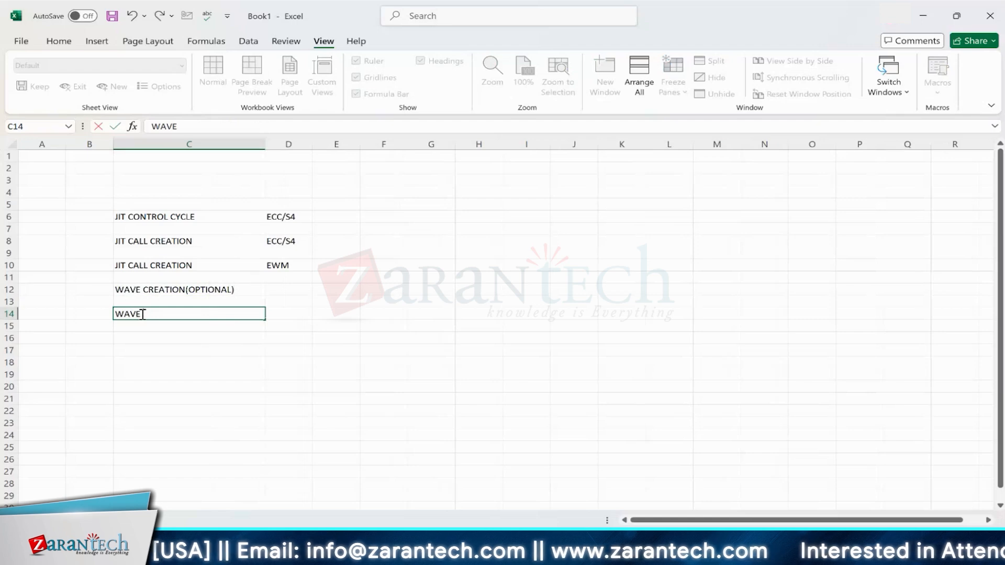
type(" RELEASE")
key("BackSpace")
key("BackSpace")
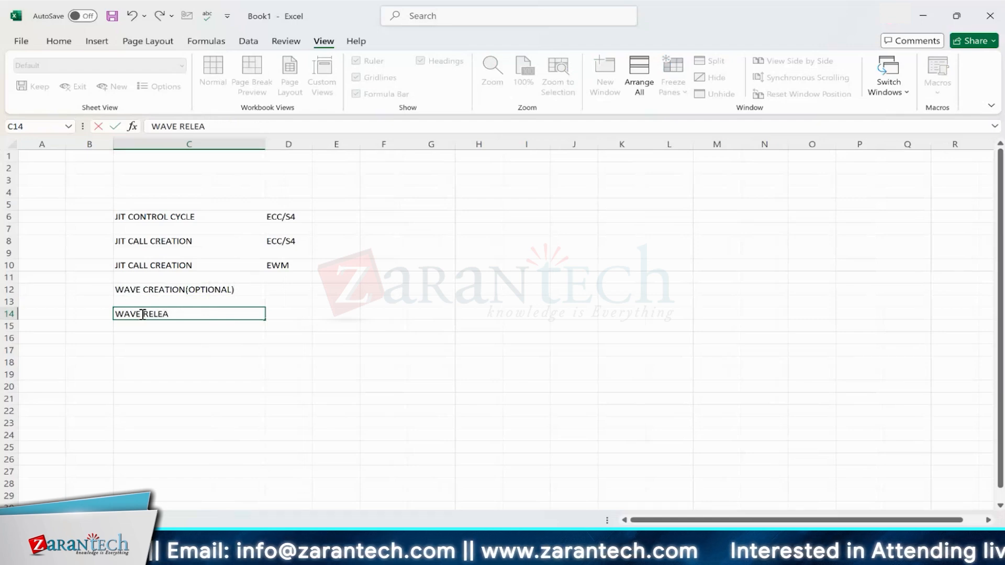
type("SE(OPTI")
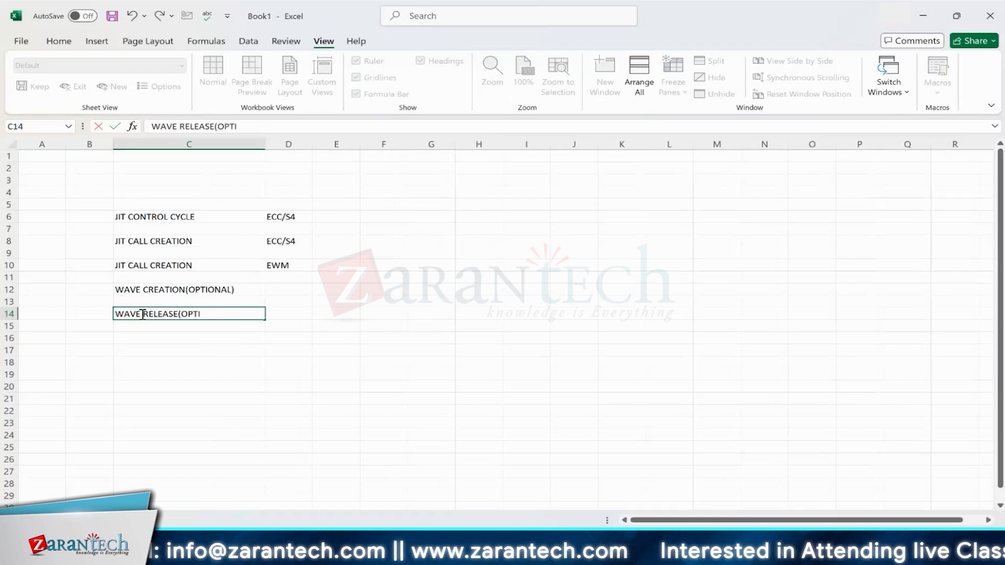
type("ONAL")
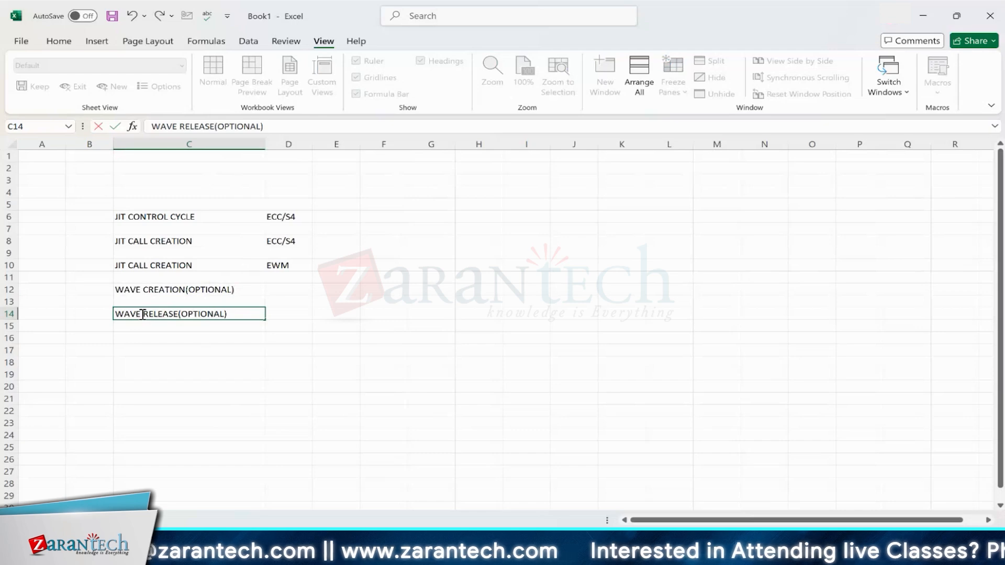
Step: Enter "WT AND WO CREATION" as the next process step in cell C16
left_click(134, 342)
type("WT")
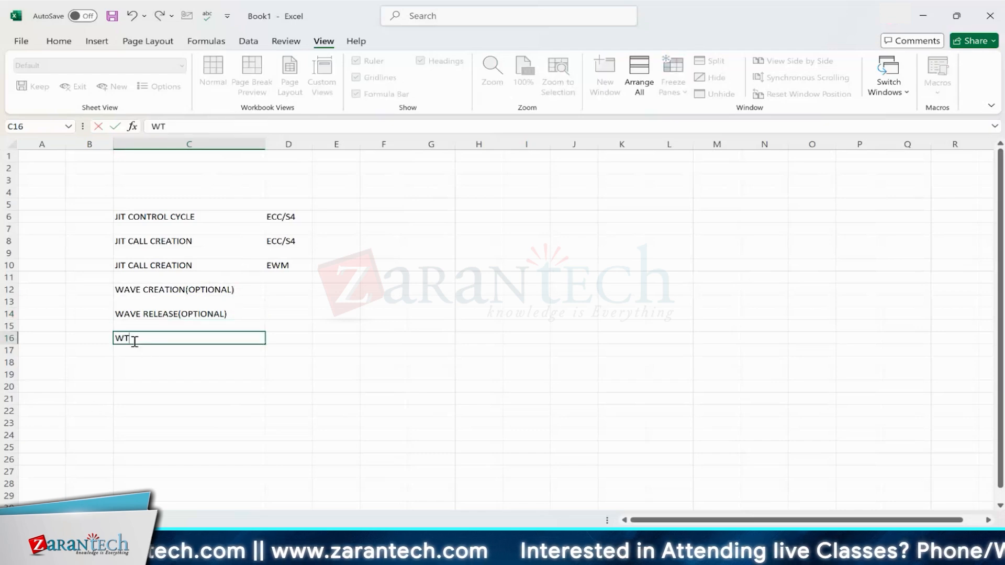
type(" AND WO ")
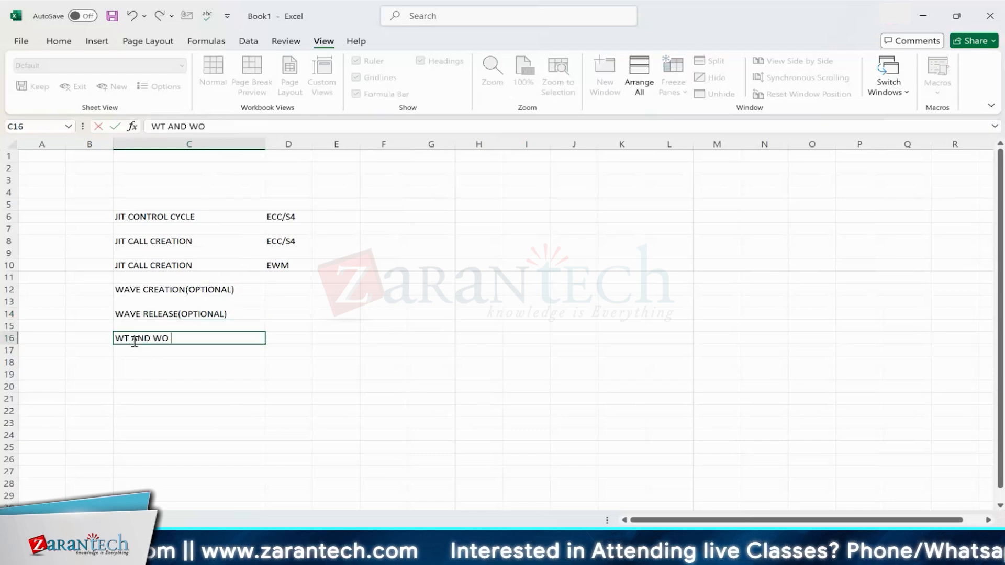
type("CREATION")
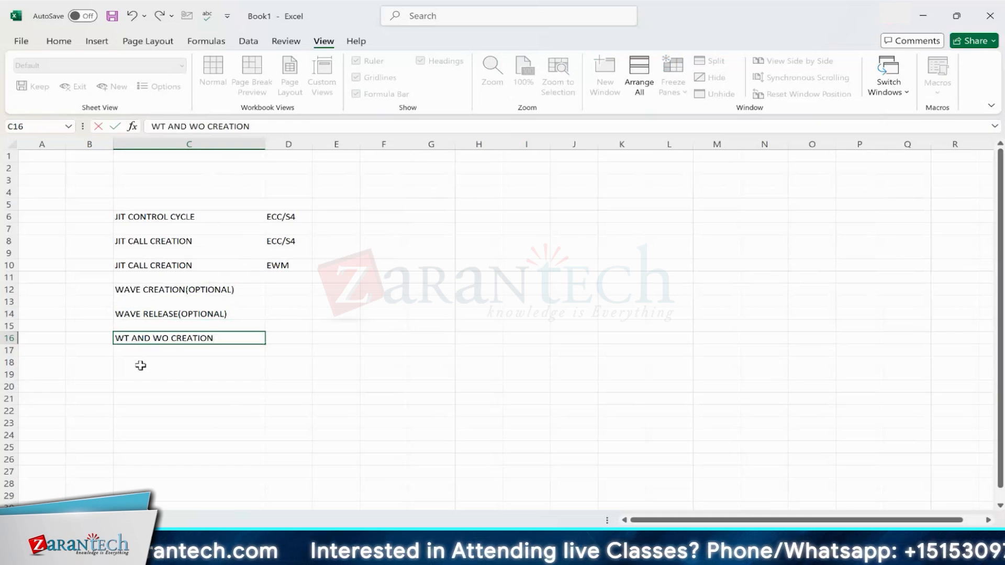
Step: Add the steps "PICKING" in C18 and "SUPPLIED TO PSA" in C20
left_click(140, 365)
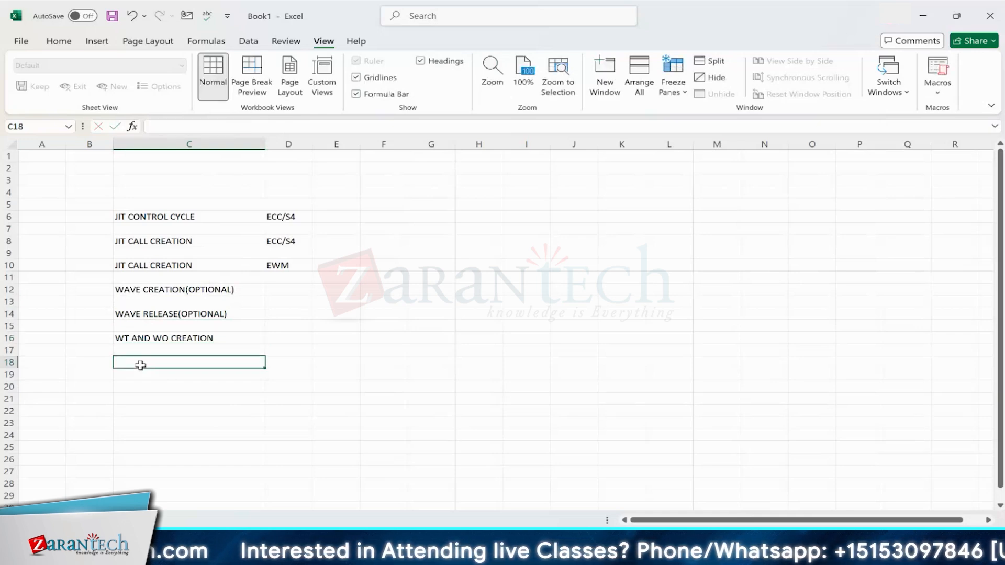
type("PICKING")
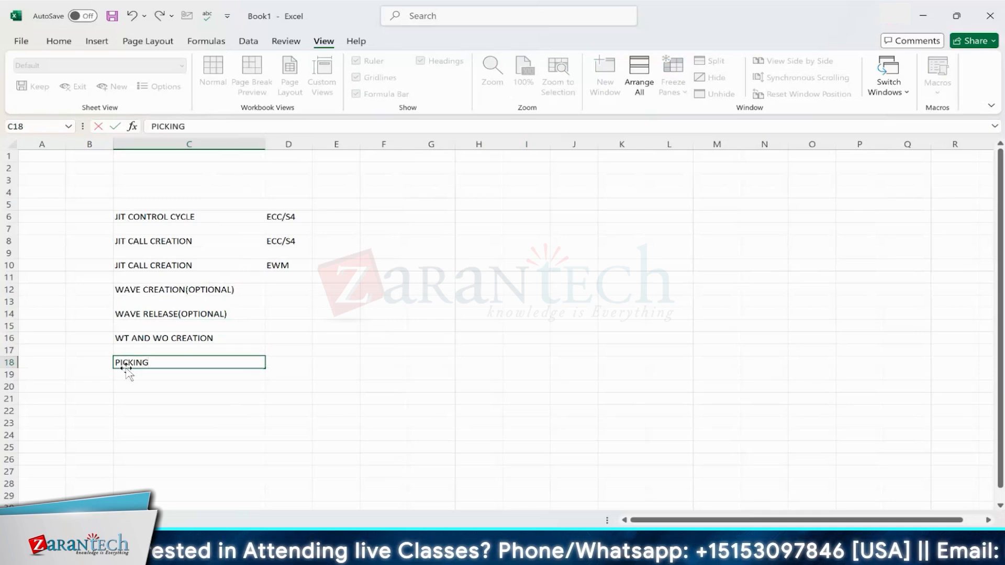
left_click(131, 387)
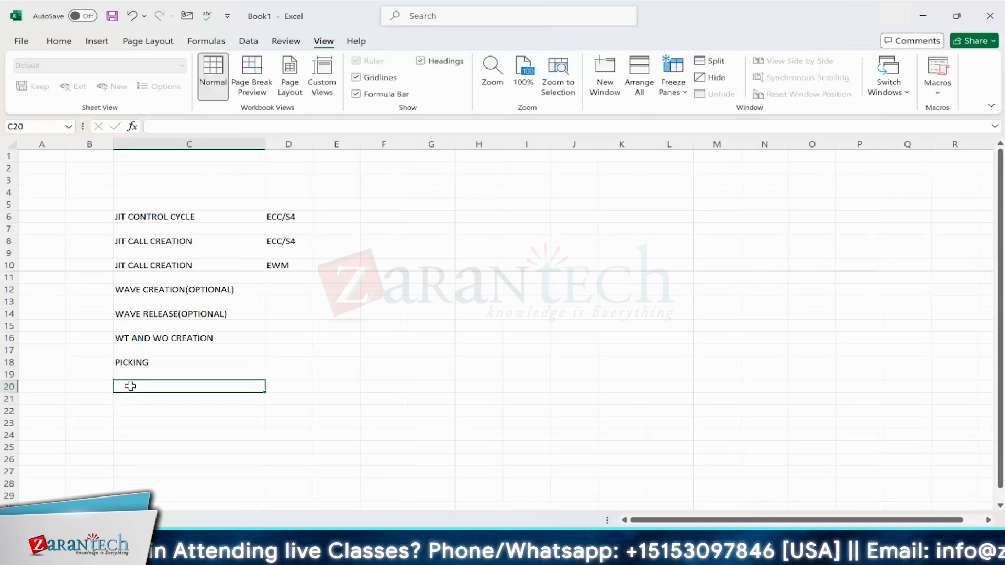
type("SUPPL")
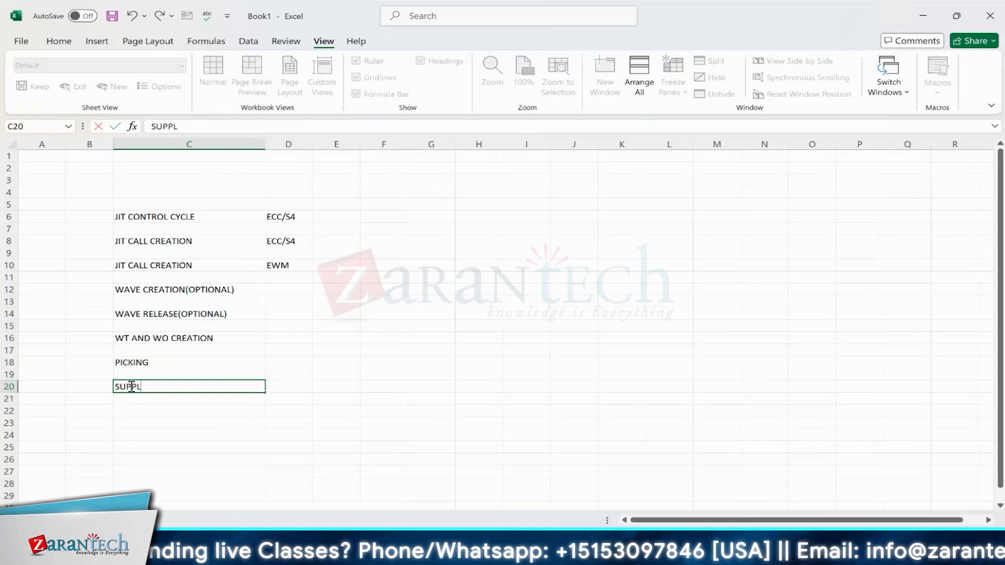
type("IED TO P")
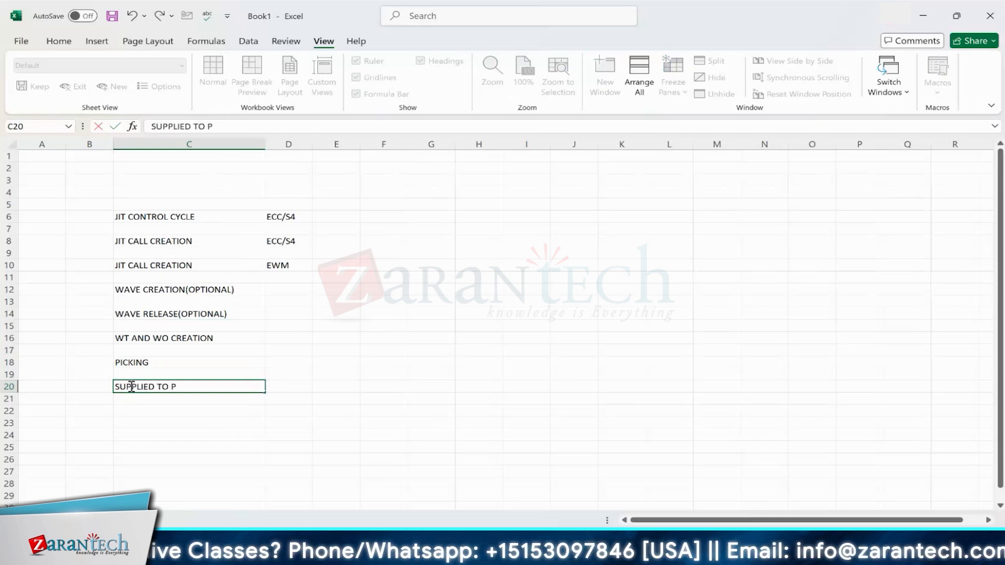
type("SA")
Step: Assign EWM as the system for wave creation, wave release, and WT and WO creation in column D
left_click(281, 290)
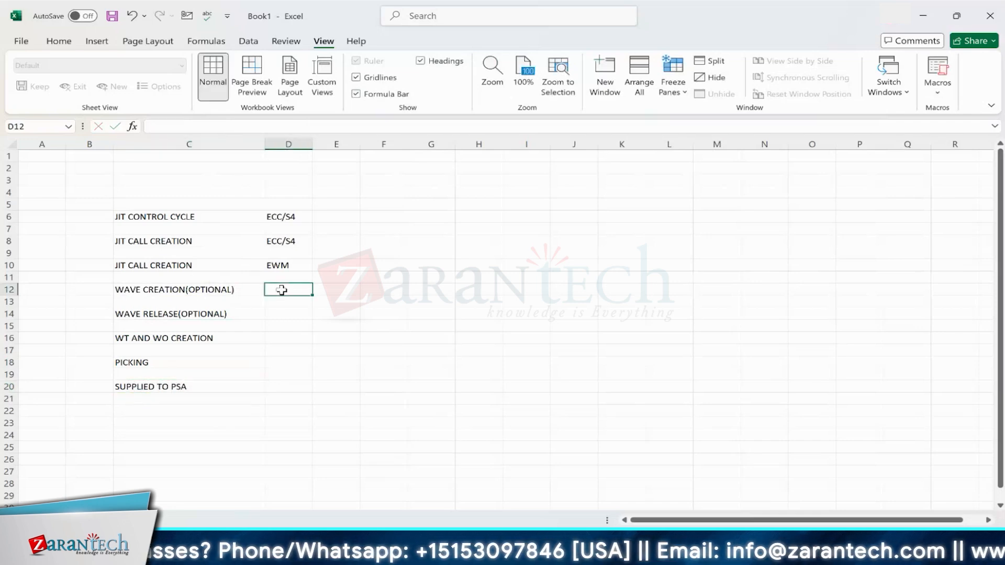
type("EWM")
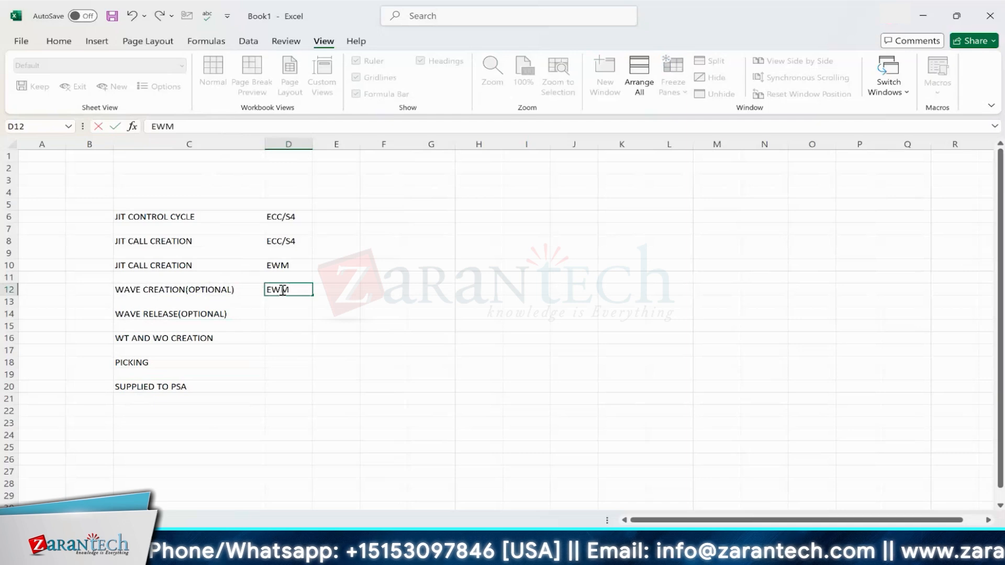
left_click(282, 323)
left_click(281, 315)
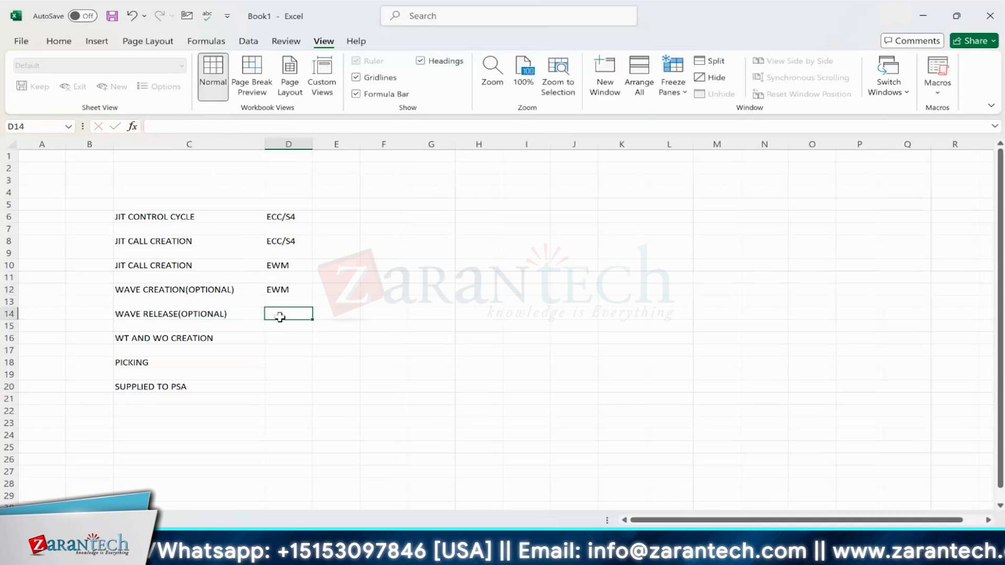
type("EWM")
left_click(282, 340)
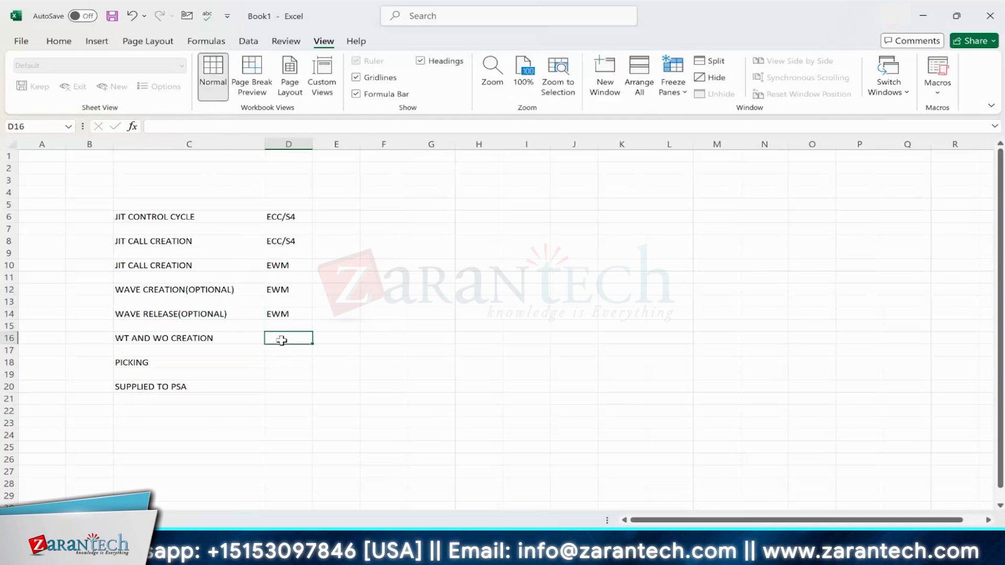
type("EWM")
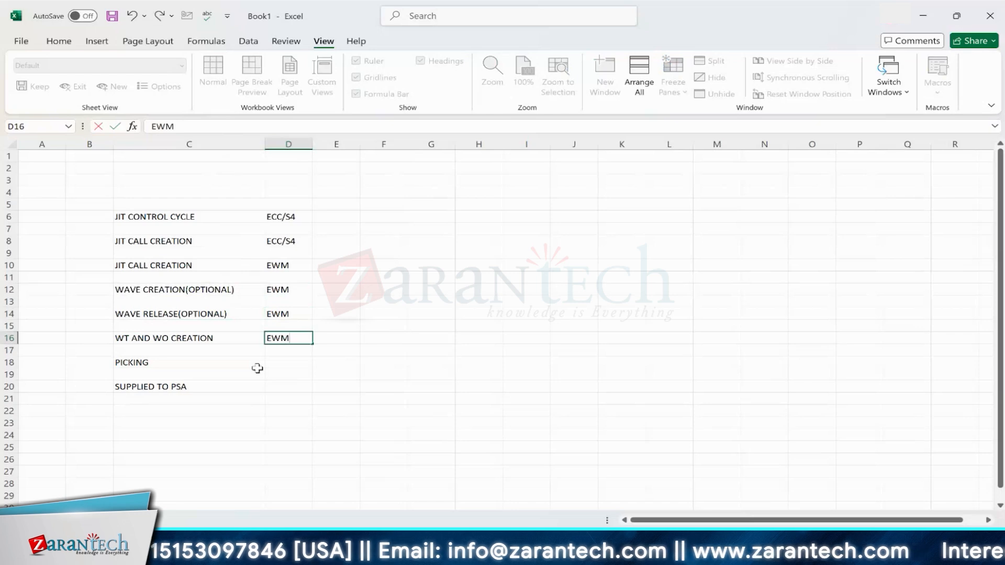
Step: Mark picking and supplied to PSA as NA in column D
left_click(286, 362)
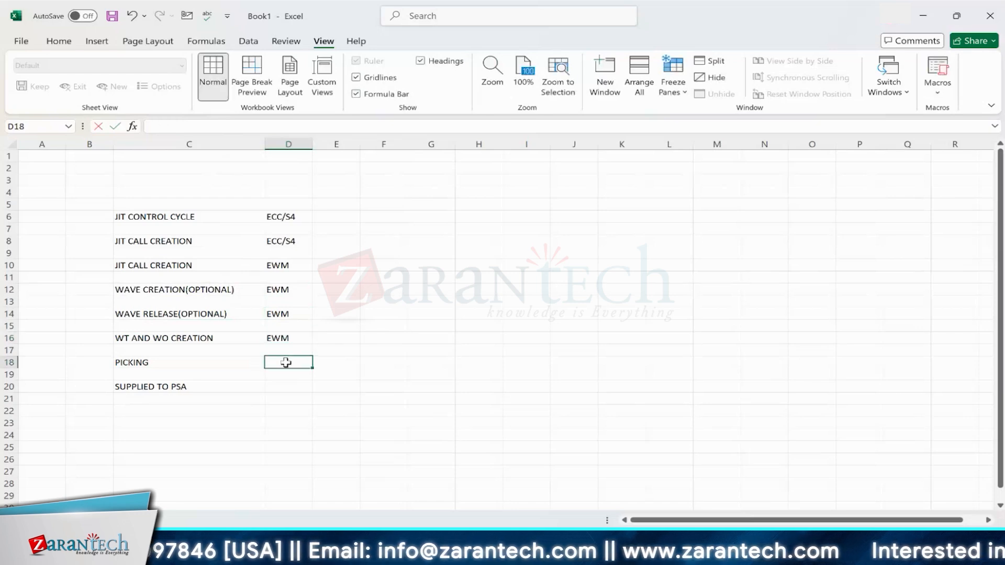
type("NA")
left_click(284, 384)
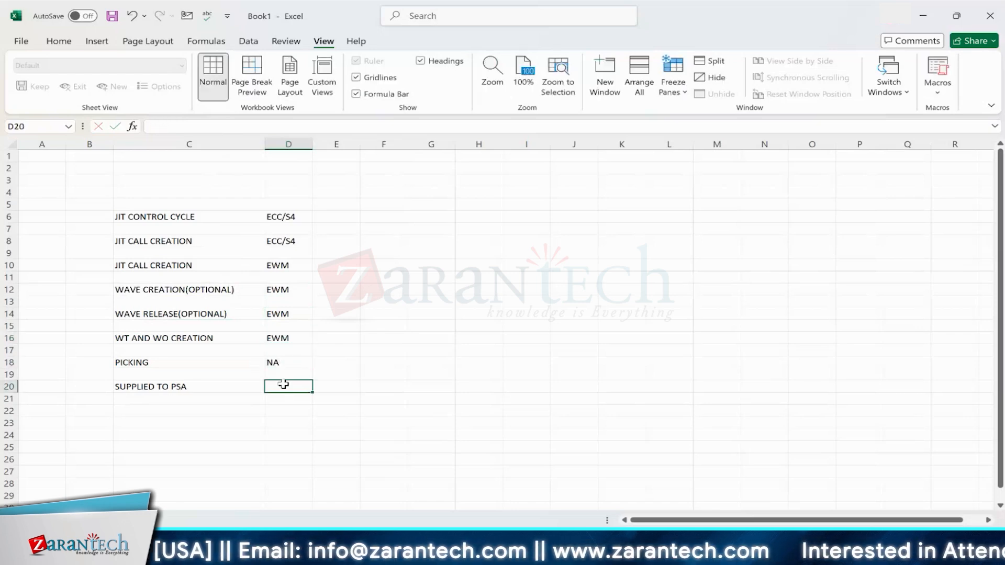
type("NA")
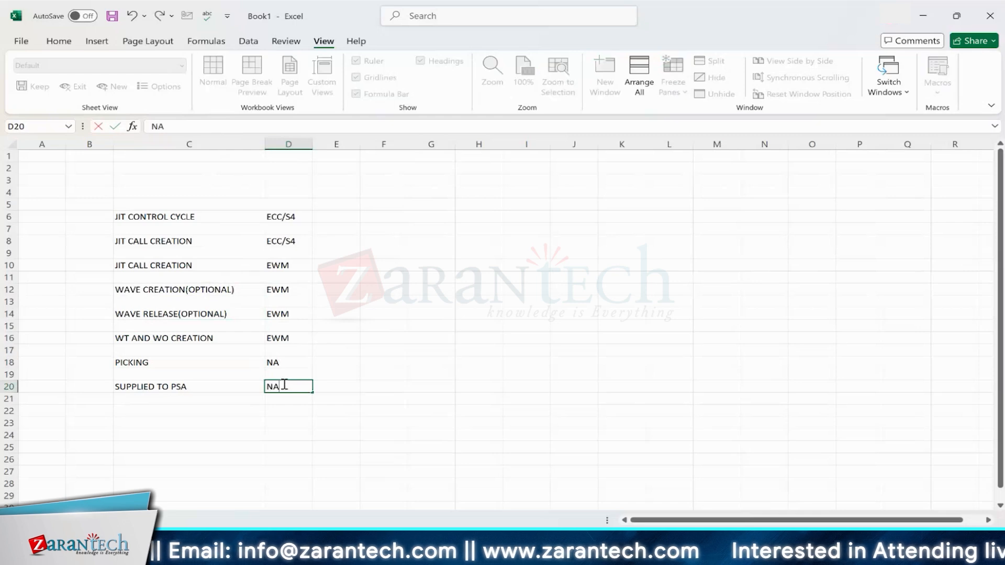
left_click(233, 397)
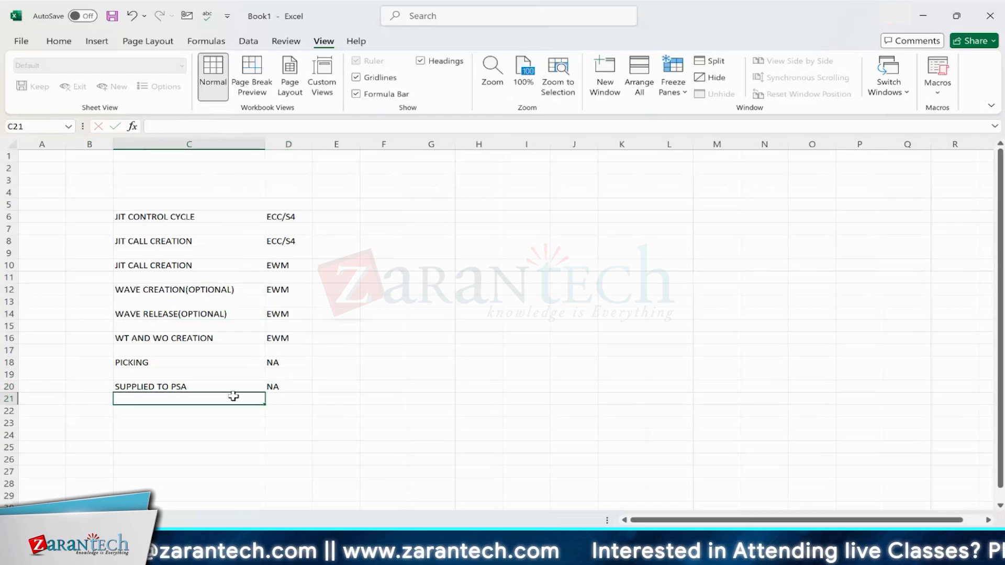
Step: Draw a bent arrow shape beside the system column and undo it
left_click(307, 362)
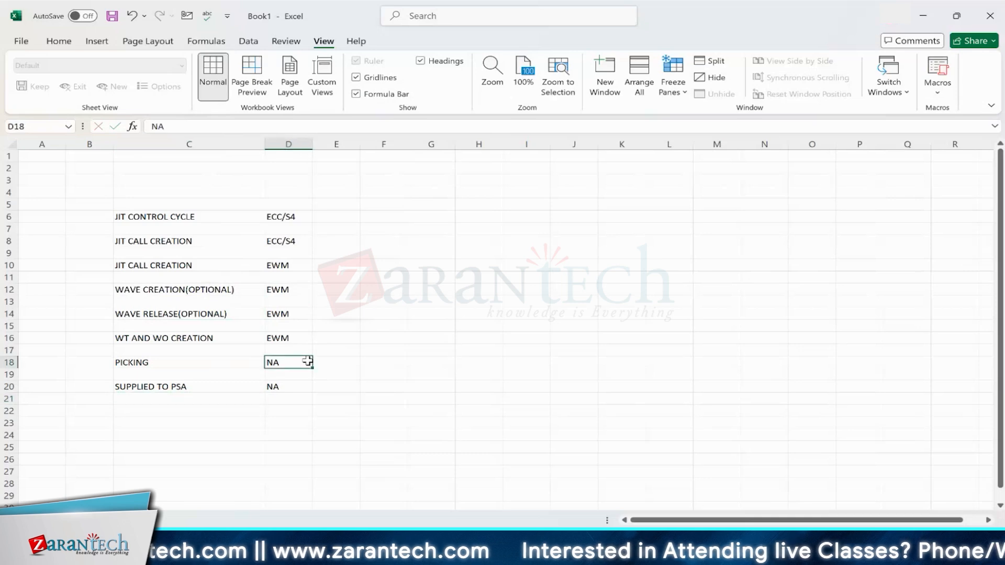
left_click(97, 42)
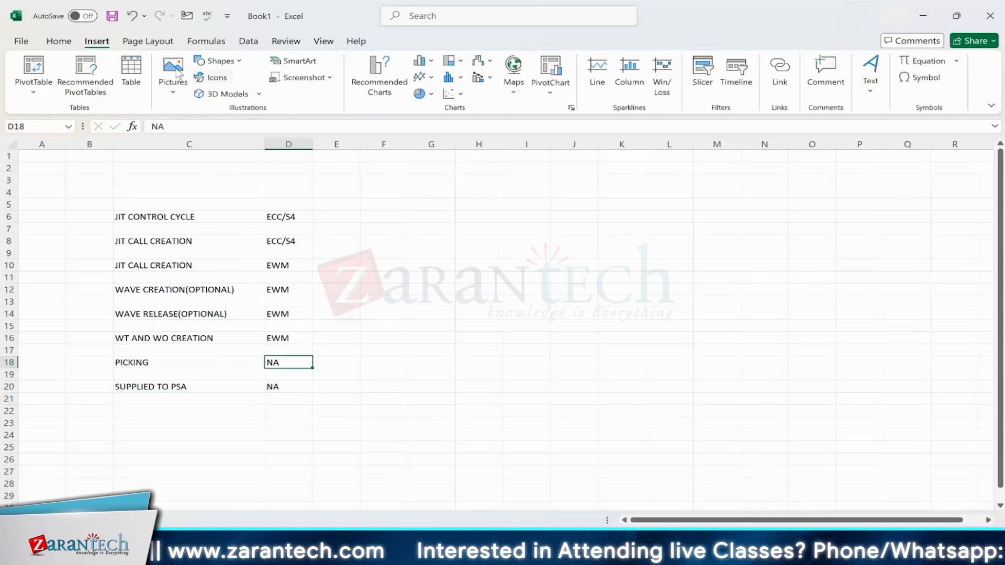
left_click(238, 62)
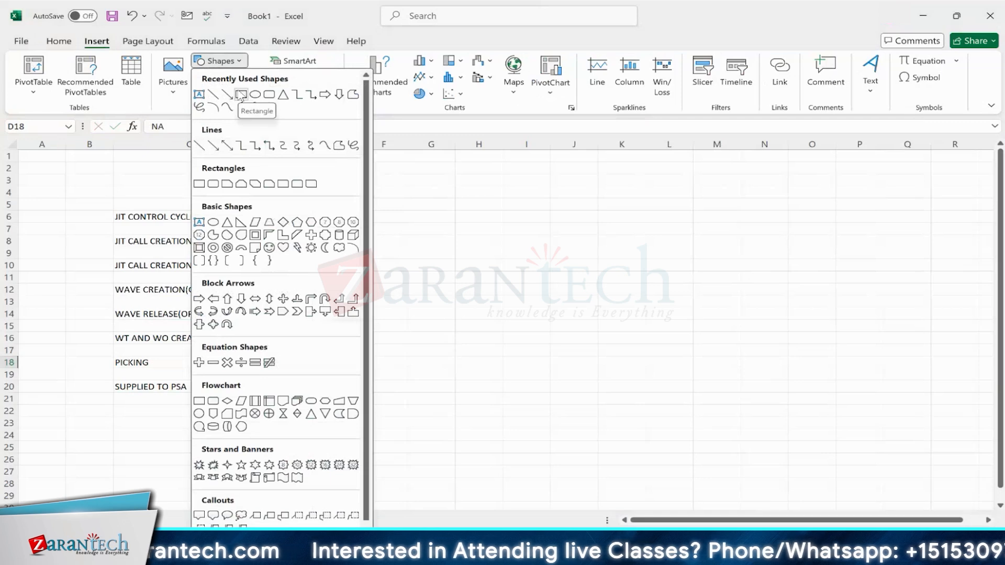
left_click(354, 299)
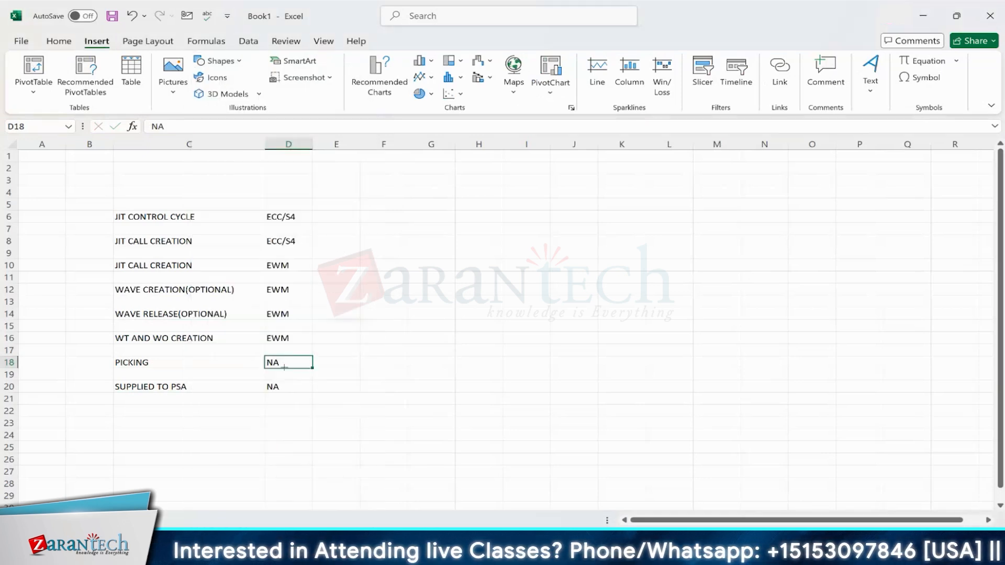
left_click_drag(317, 365, 365, 252)
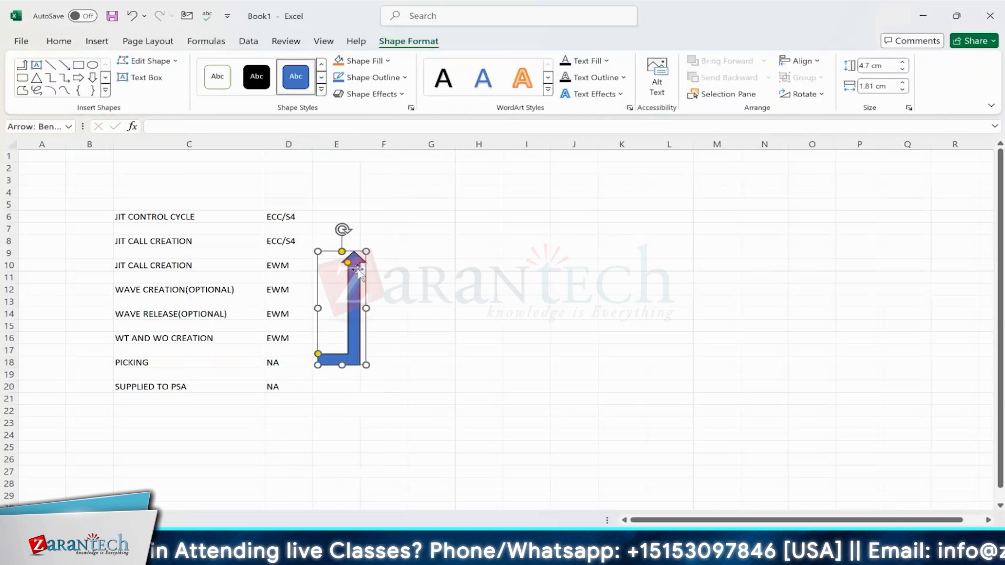
left_click(132, 15)
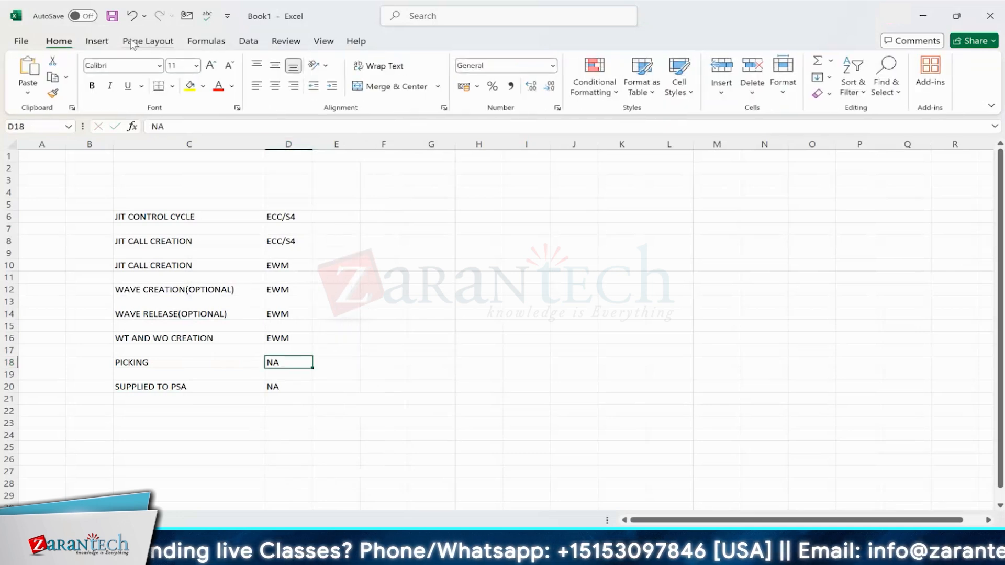
left_click(97, 42)
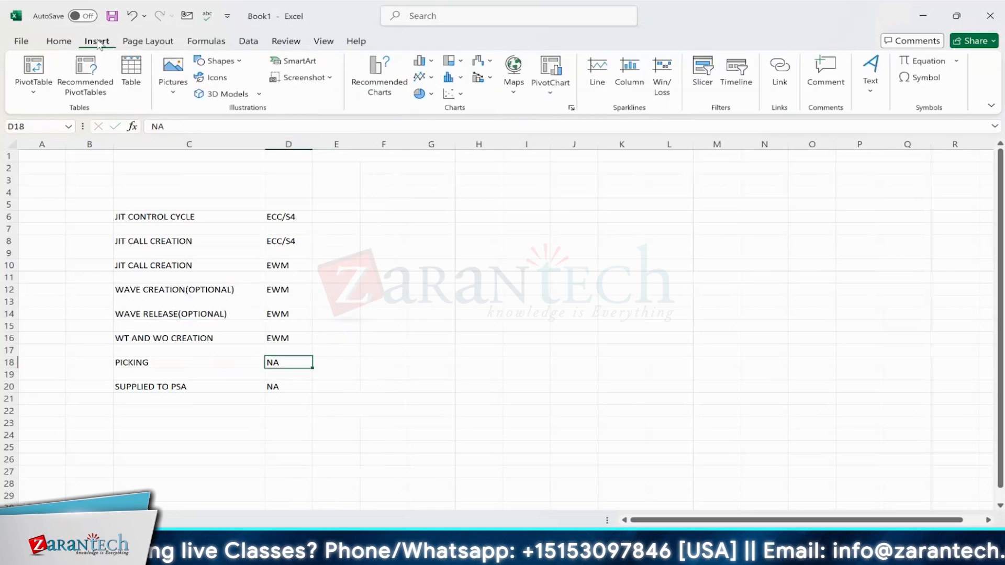
left_click(241, 63)
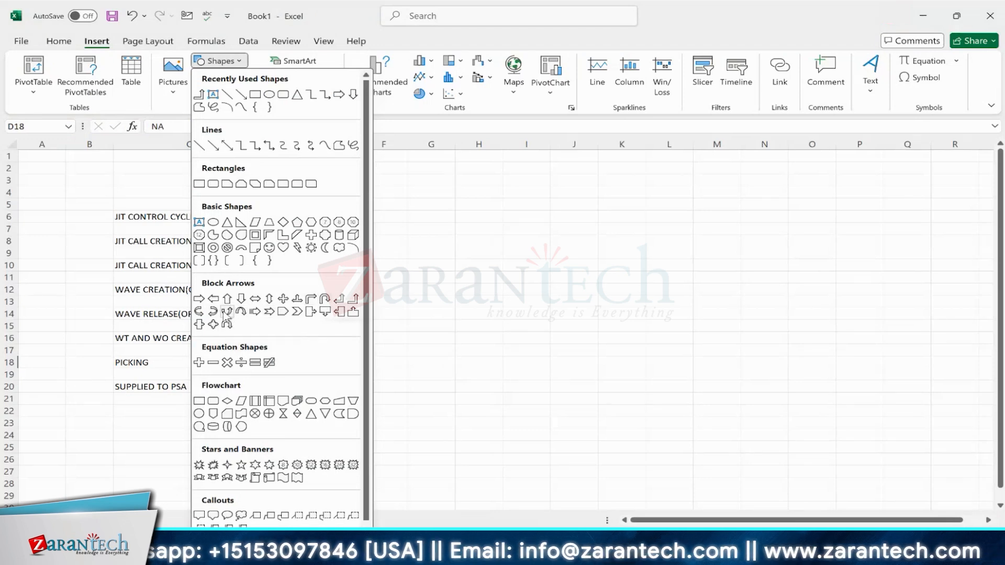
left_click(226, 312)
left_click_drag(316, 366, 424, 261)
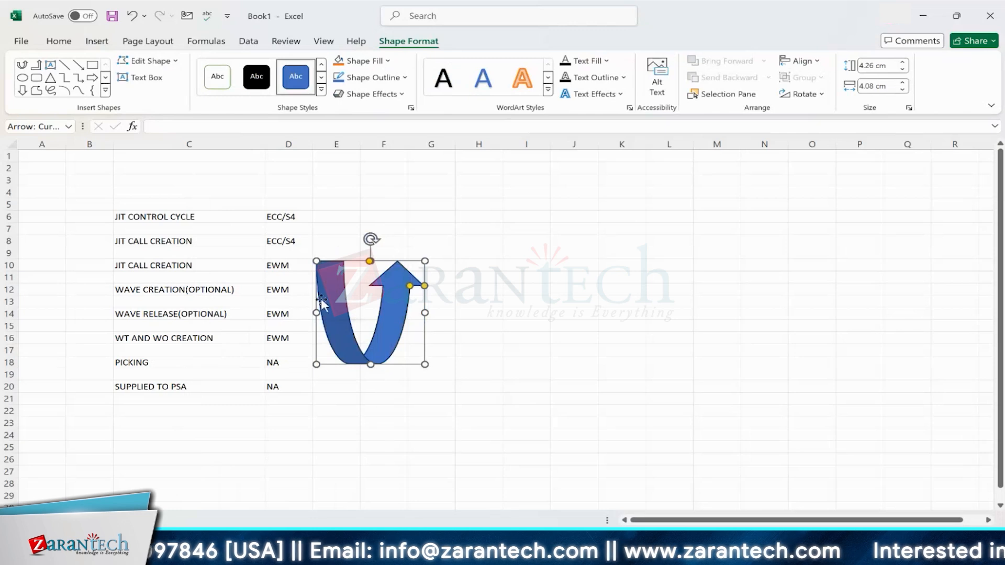
key("Delete")
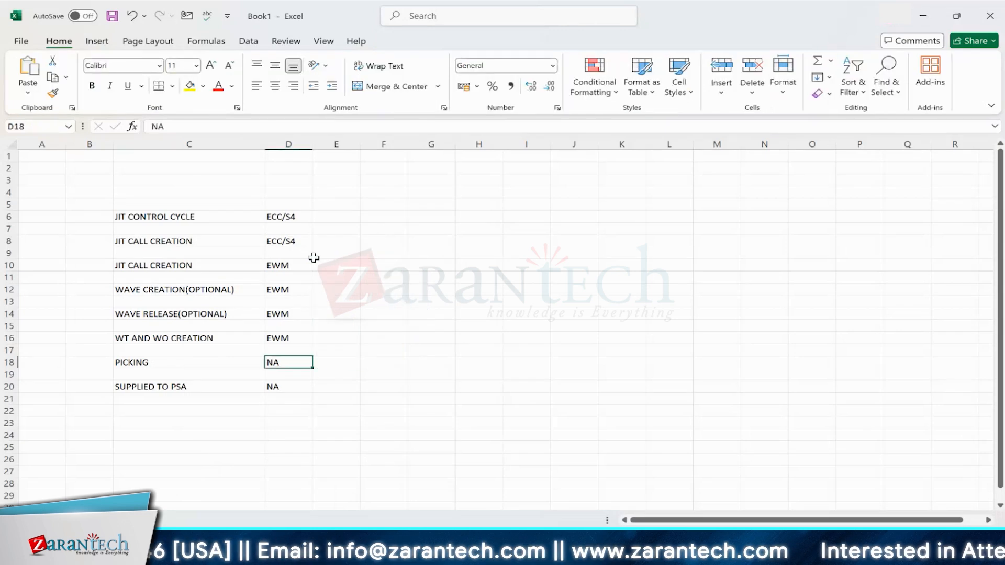
Step: Extend the picking step in C18 to read PICKING-CONFIRMS THE WT
left_click(222, 239)
left_click(212, 361)
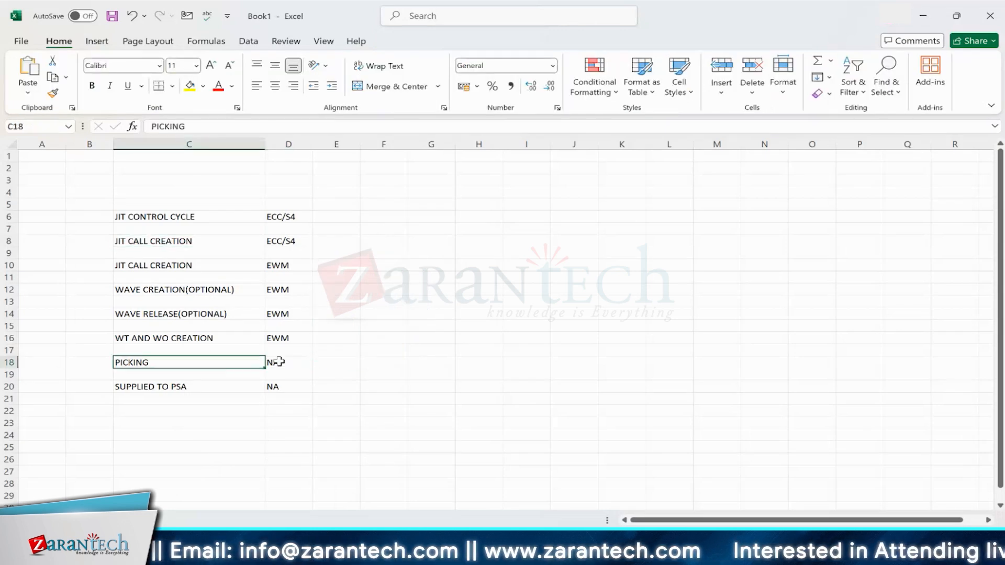
left_click(283, 362)
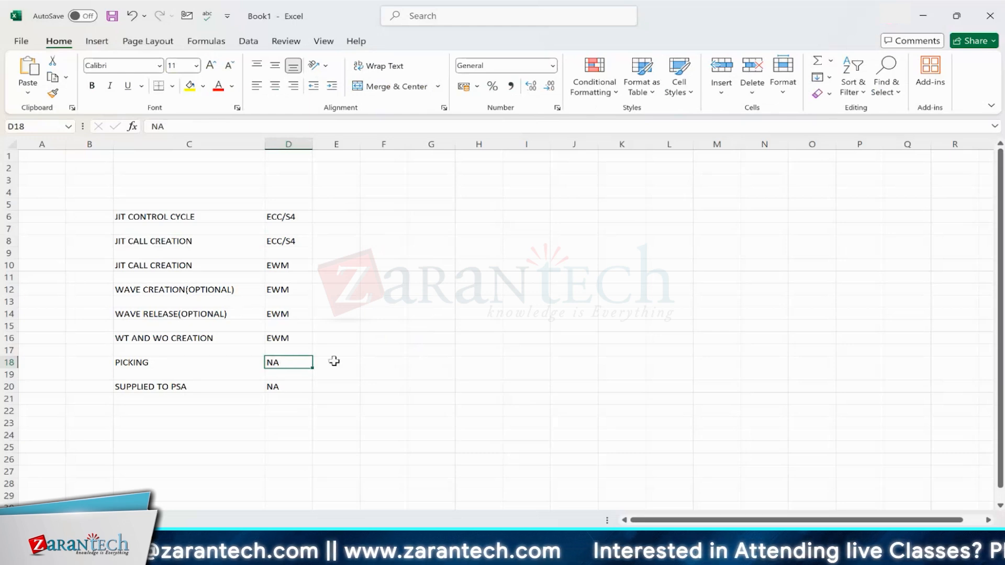
double_click(168, 362)
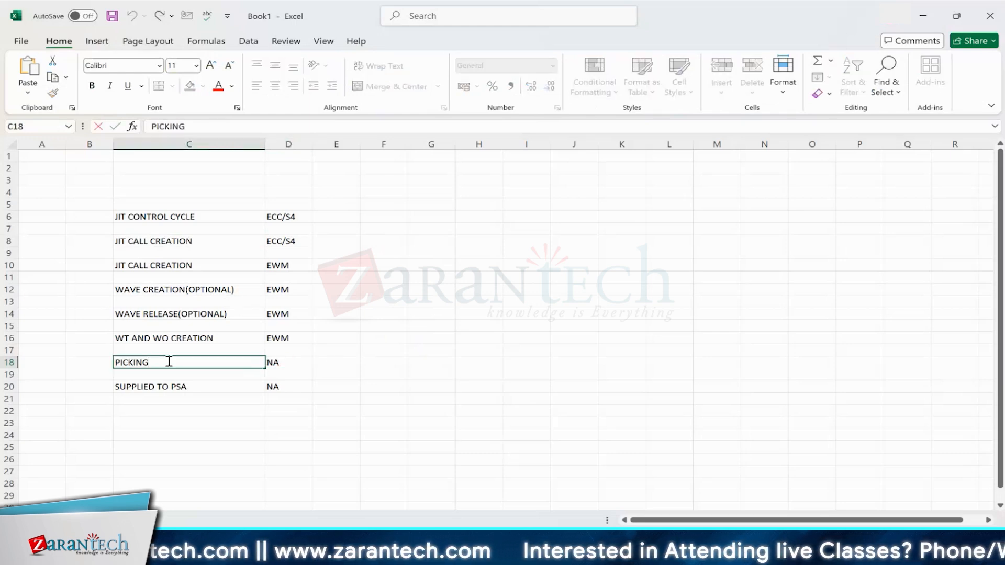
type("-CONFIRMS")
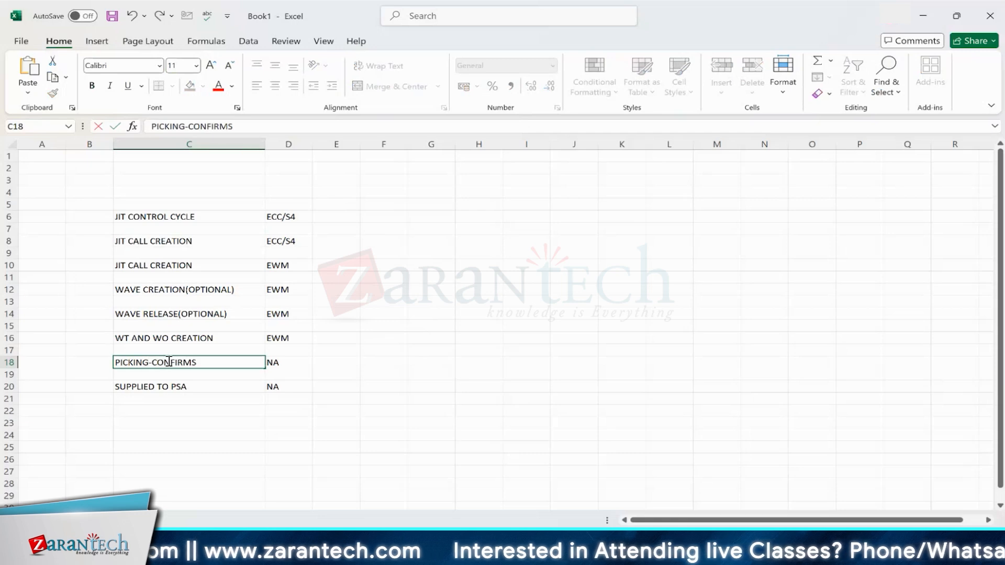
type(" THE")
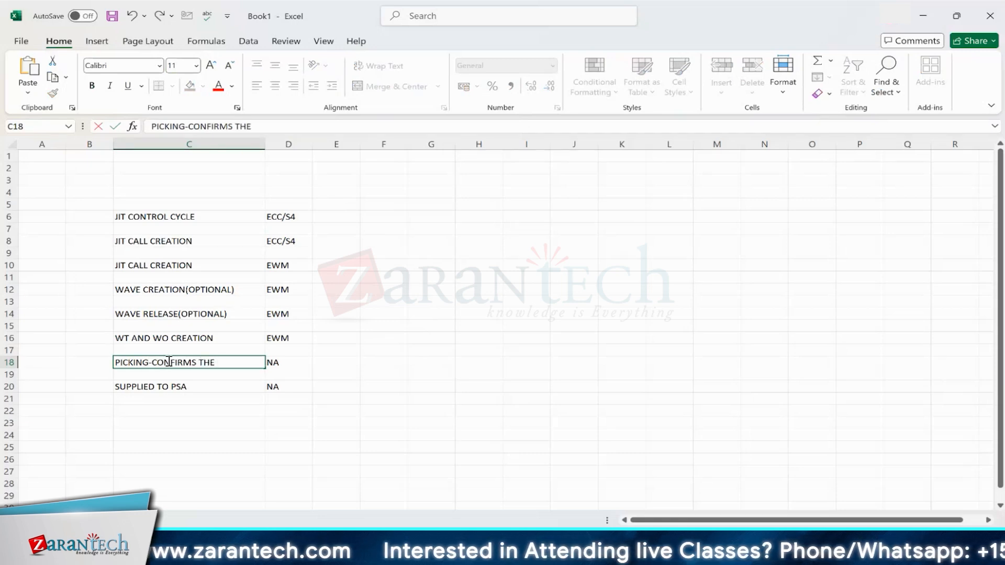
type(" WT")
left_click(298, 361)
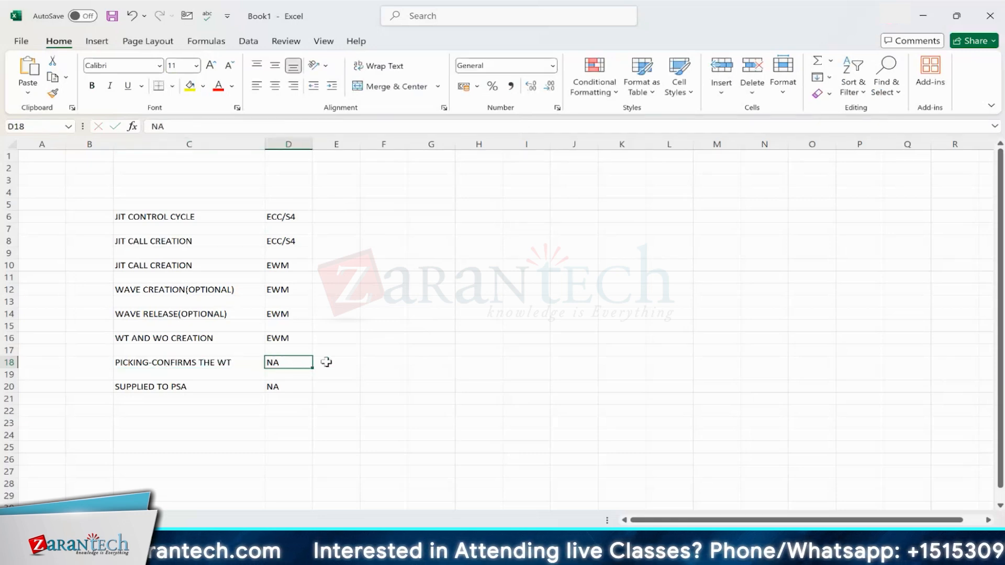
left_click(326, 362)
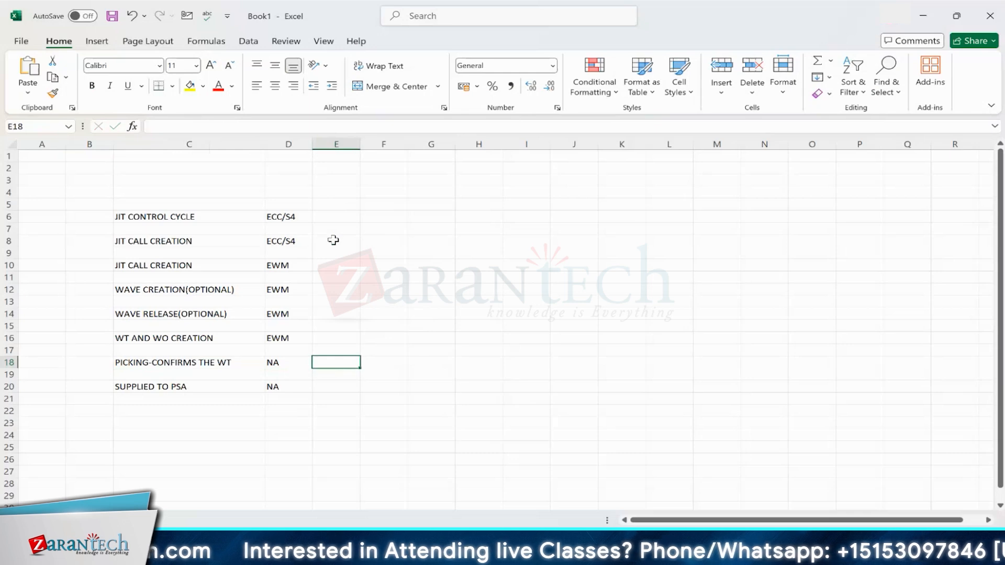
left_click(217, 264)
left_click(334, 263)
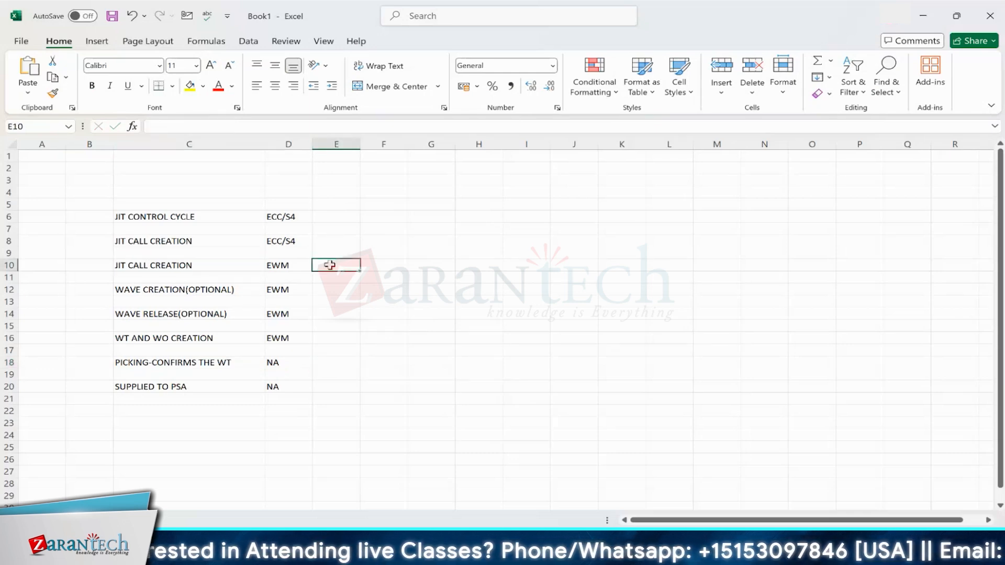
left_click(233, 265)
left_click(12, 266)
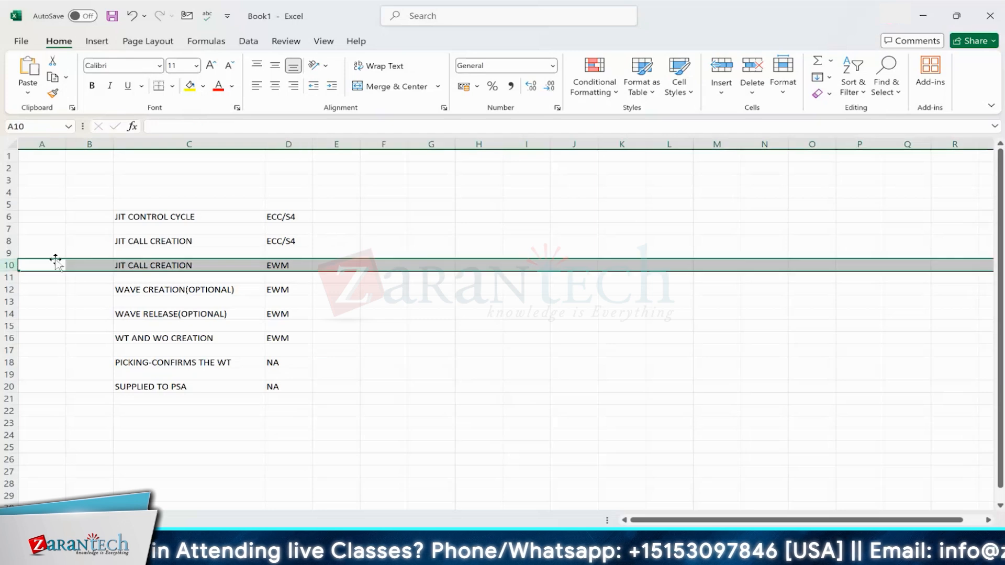
left_click(134, 264)
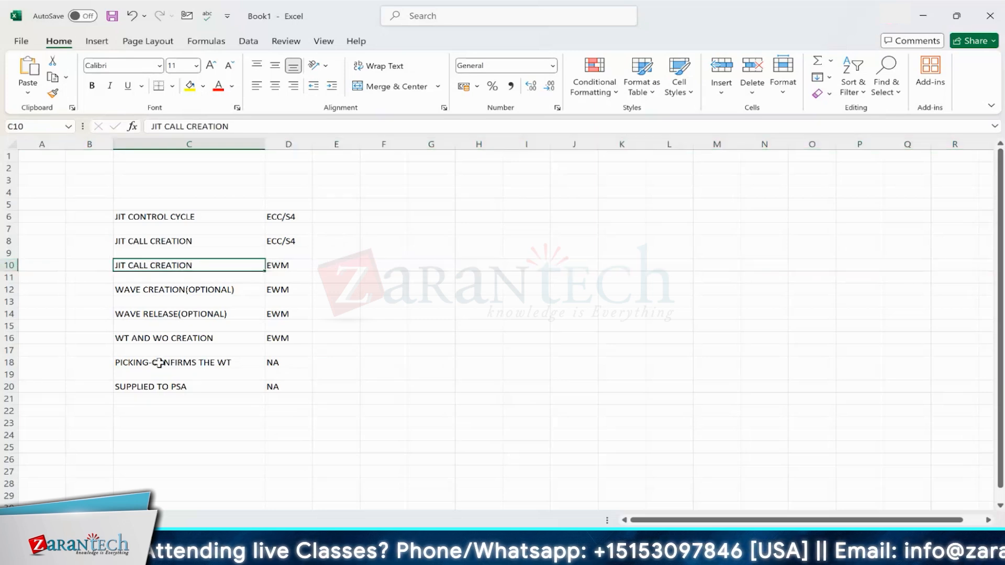
left_click(9, 362)
left_click(8, 253)
left_click(7, 266)
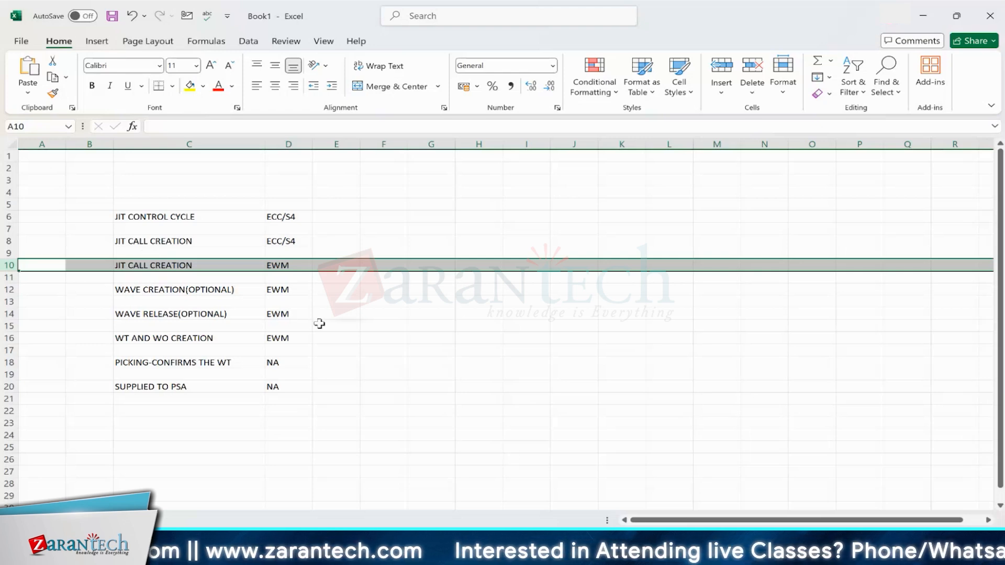
Step: Switch to the SAP GUI window and start transaction SE16
mouse_move(502, 552)
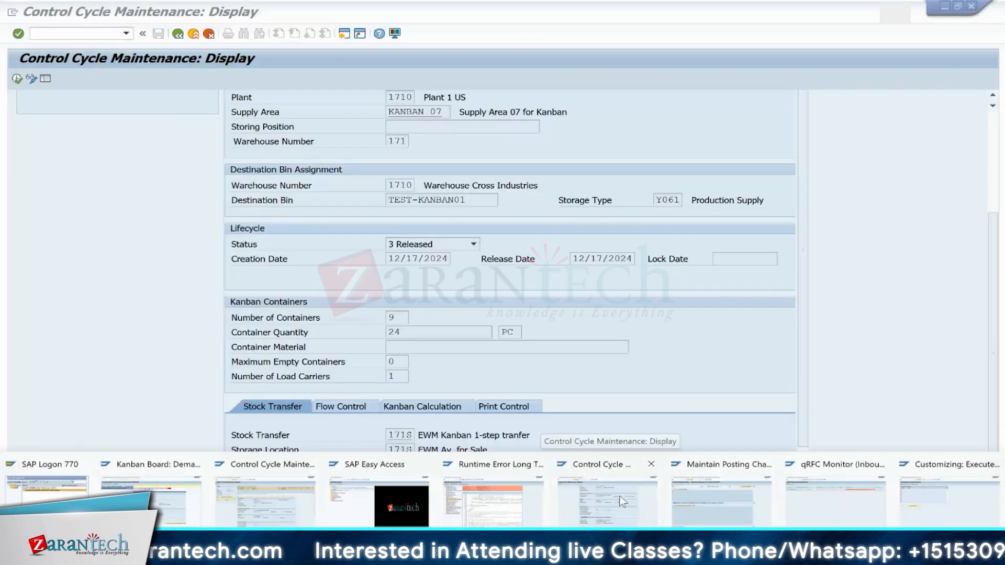
left_click(619, 495)
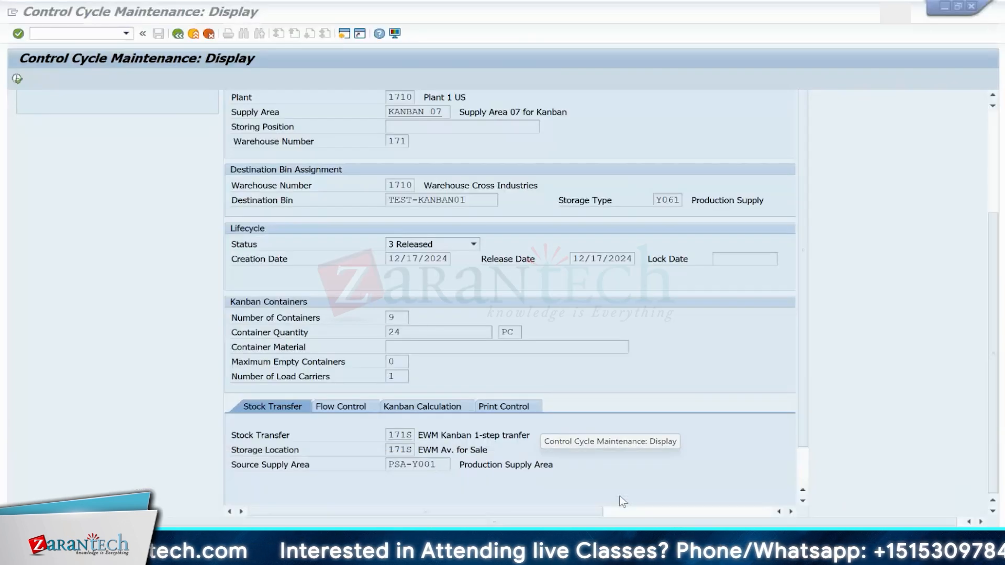
left_click(88, 33)
type("/NSE16")
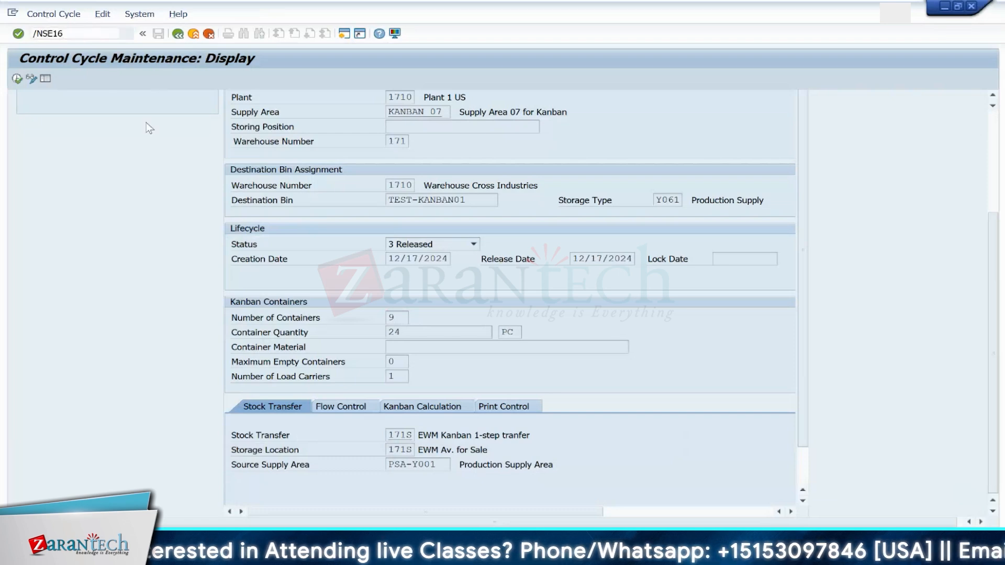
key("Return")
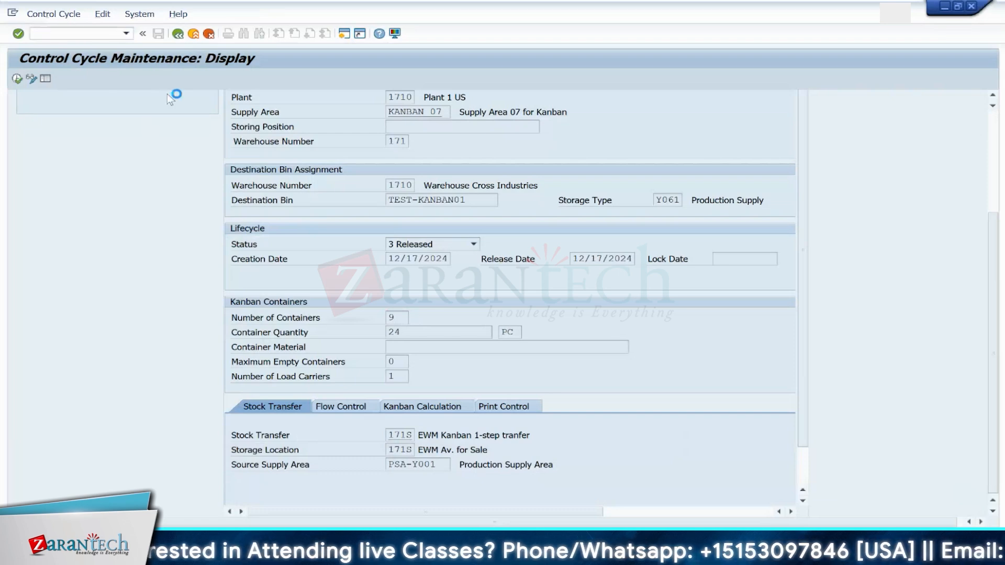
Step: Replace the table name with AGR_USERS and open its selection screen
left_click_drag(193, 134, 202, 134)
key("BackSpace")
key("BackSpace")
key("BackSpace")
key("BackSpace")
key("BackSpace")
key("BackSpace")
key("BackSpace")
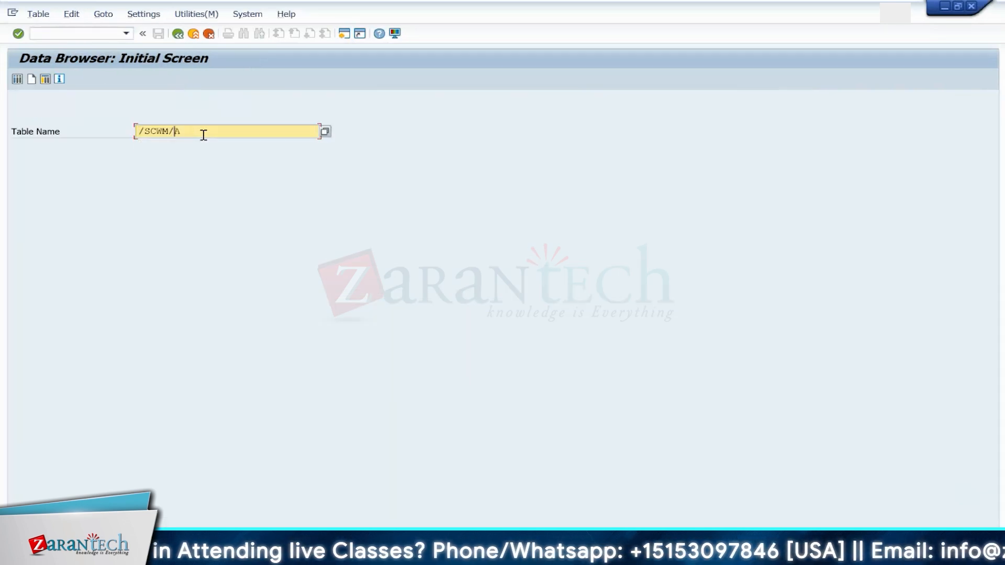
key("BackSpace")
key("BackSpace")
key("BackSpace")
type("AGR")
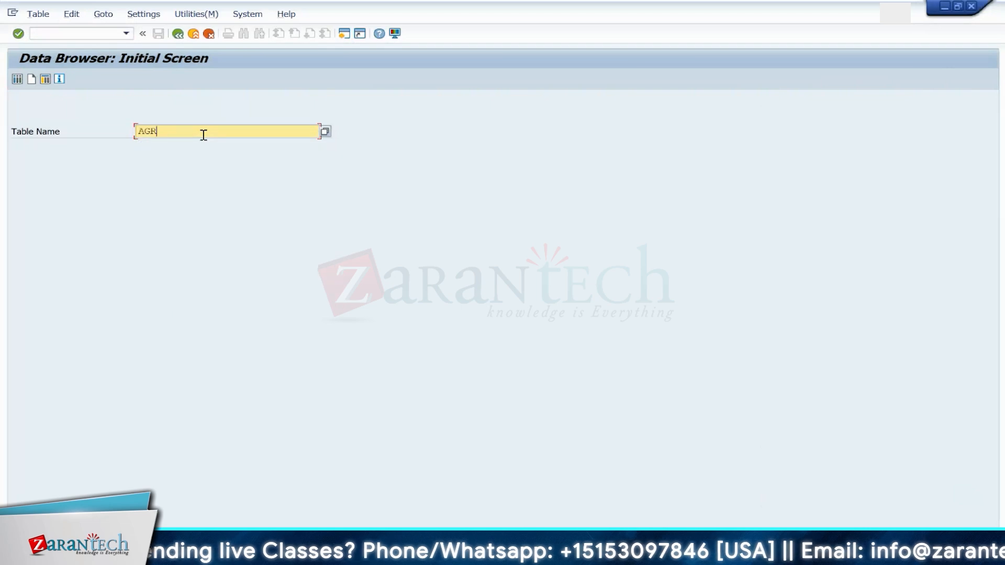
type("_USERS")
key("Return")
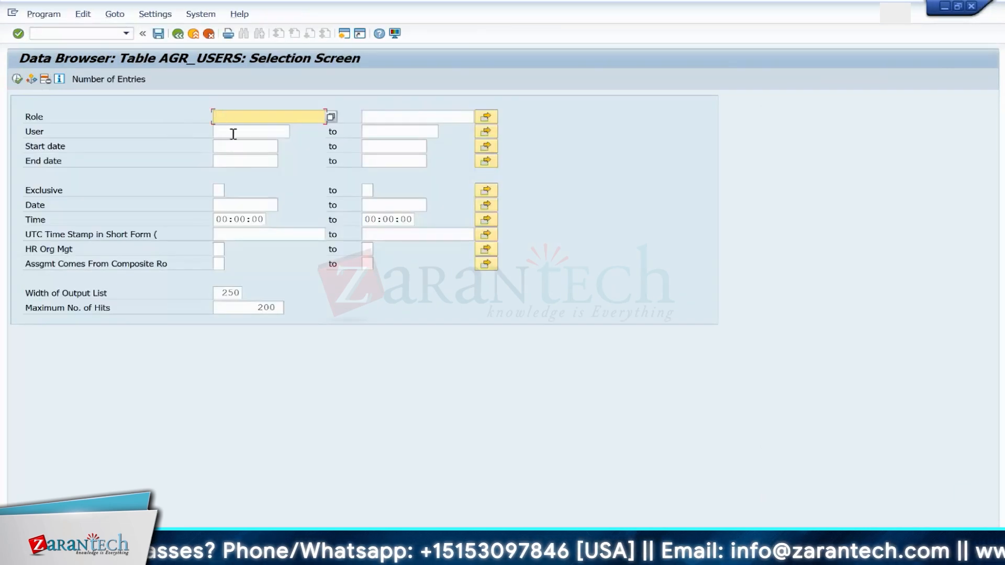
Step: Filter AGR_USERS by the EWM training user's ID and review the listed role assignments
left_click(233, 133)
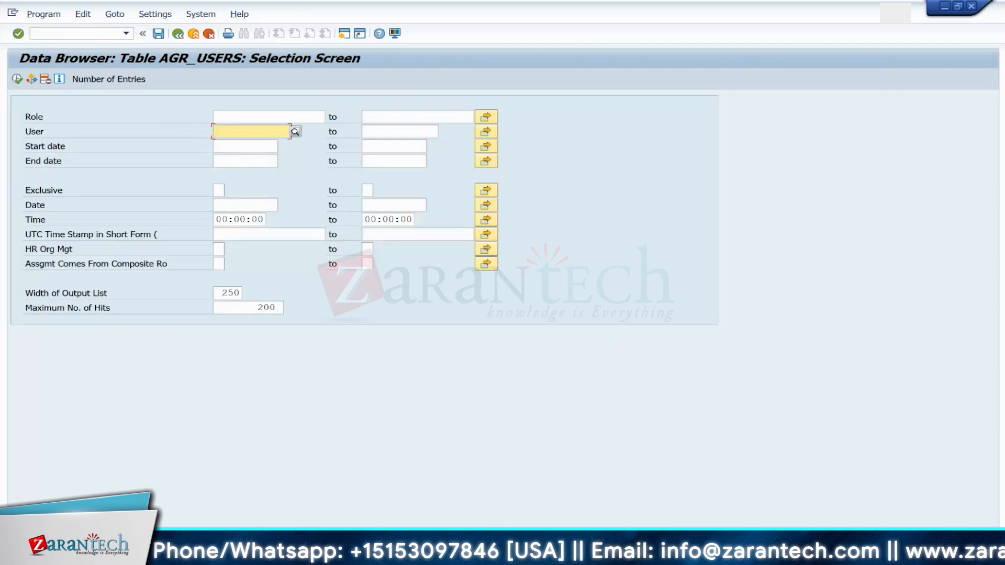
left_click(864, 556)
left_click(741, 436)
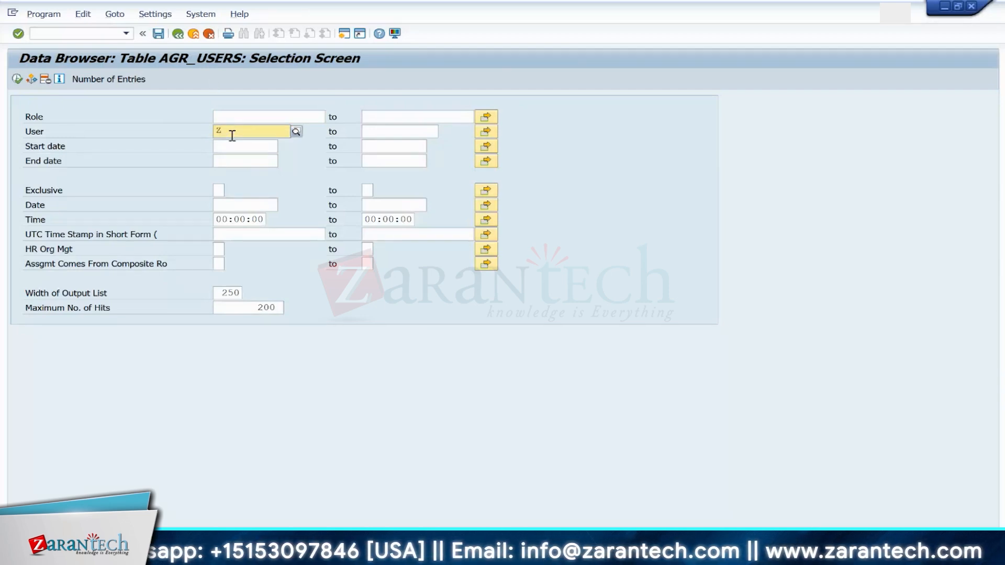
type("ZSAPEWM_")
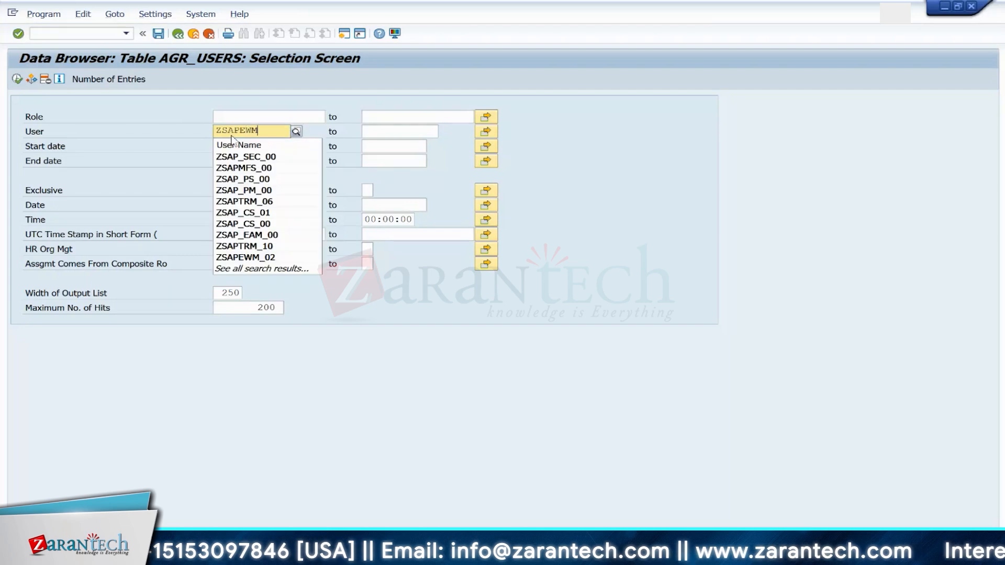
type("00")
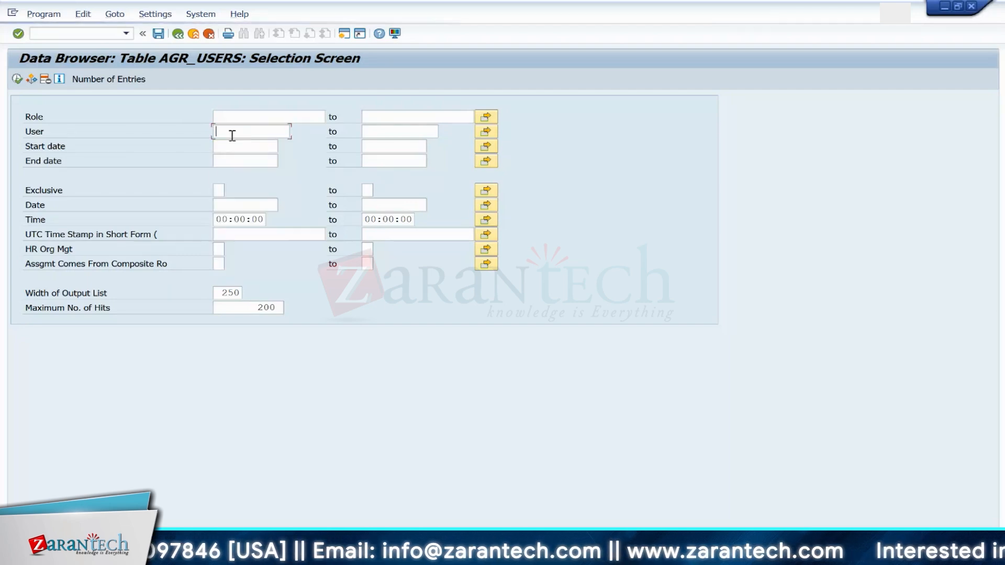
left_click(17, 78)
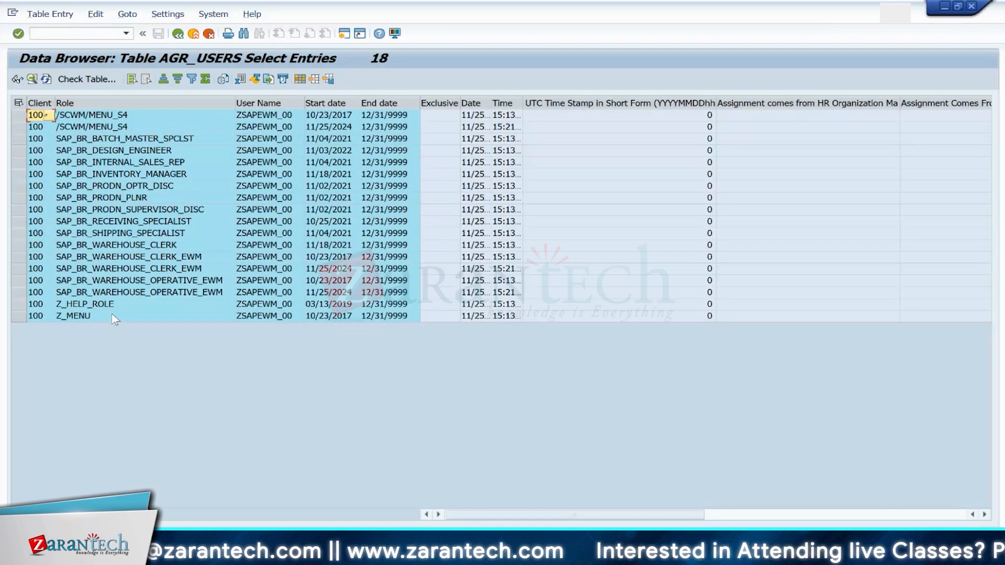
left_click(142, 304)
left_click(141, 318)
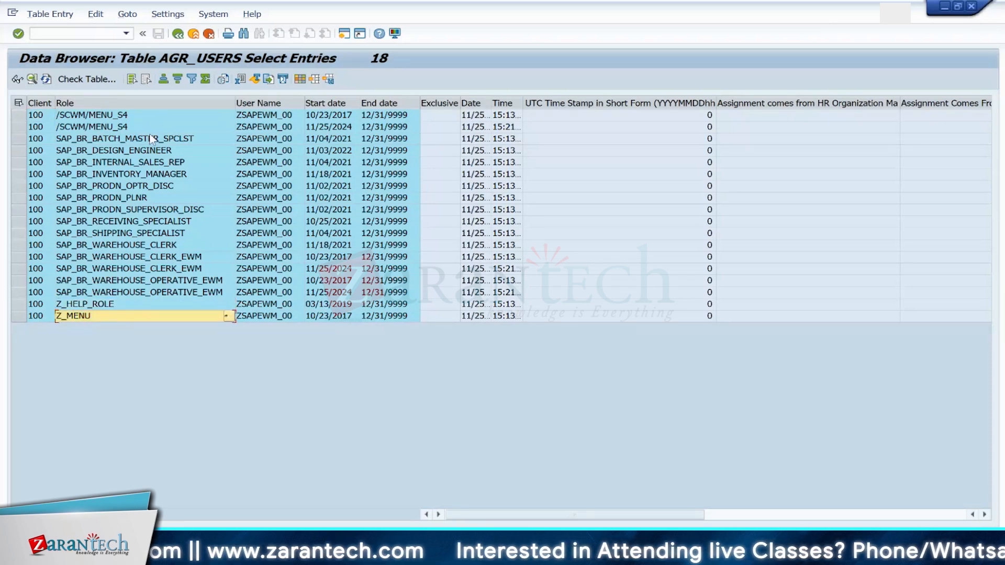
Step: Open transaction PFCG for role maintenance
left_click(87, 34)
type("/OPFCG")
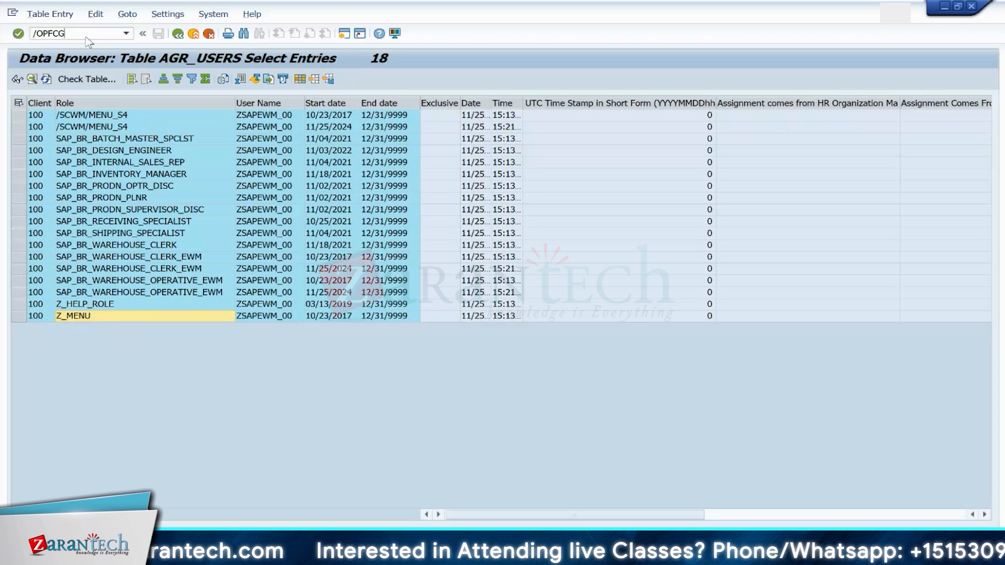
key("Return")
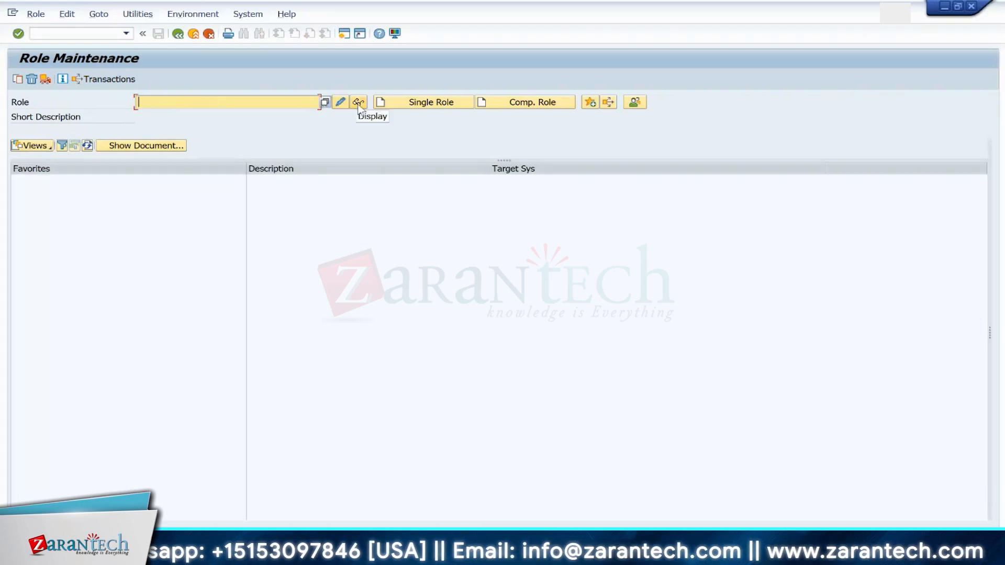
Step: Search single roles by short description *Production Operator* and choose SAP_BR_PRODN_OPTR_LEAN_MFG
left_click(325, 104)
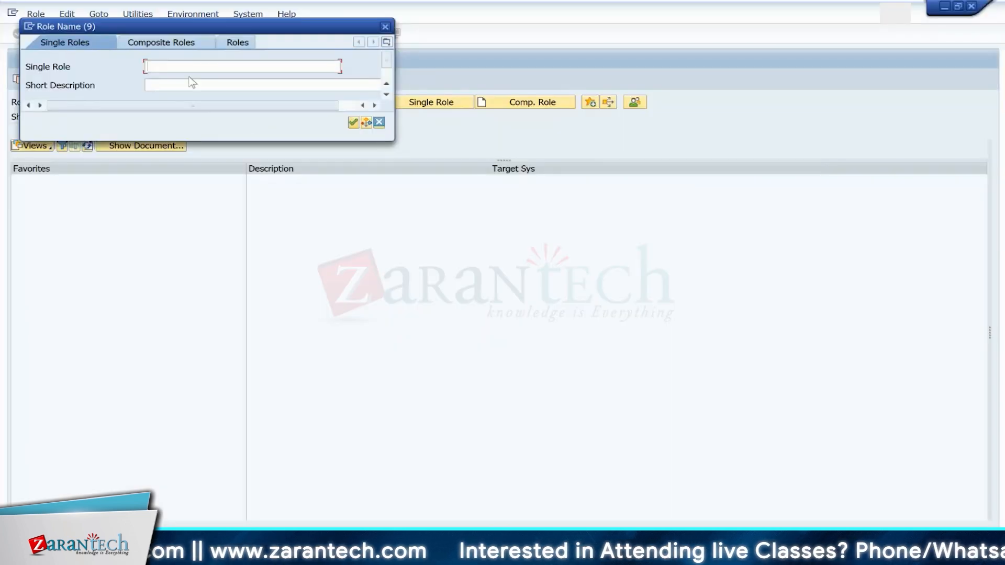
left_click(187, 84)
type("*P")
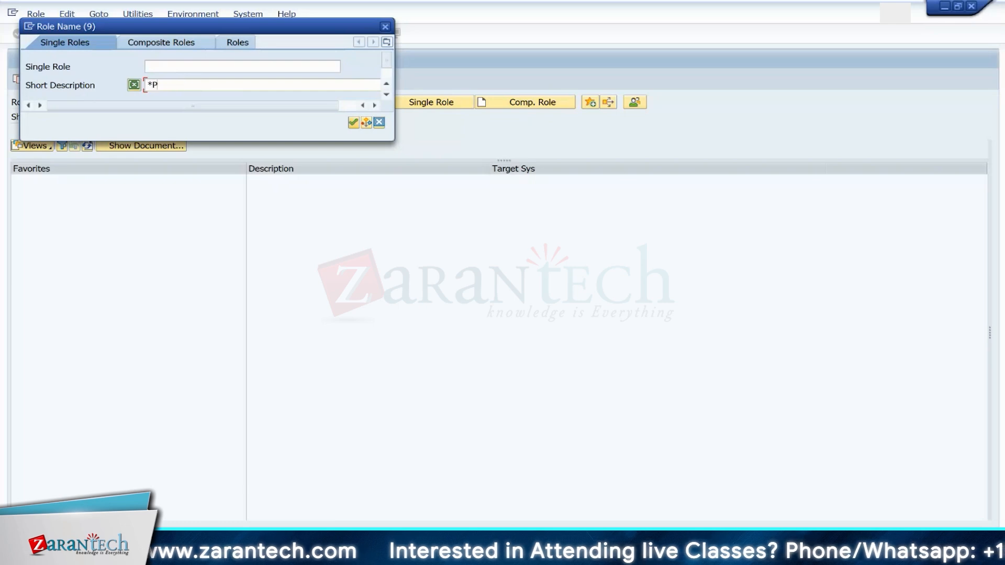
type("ROD")
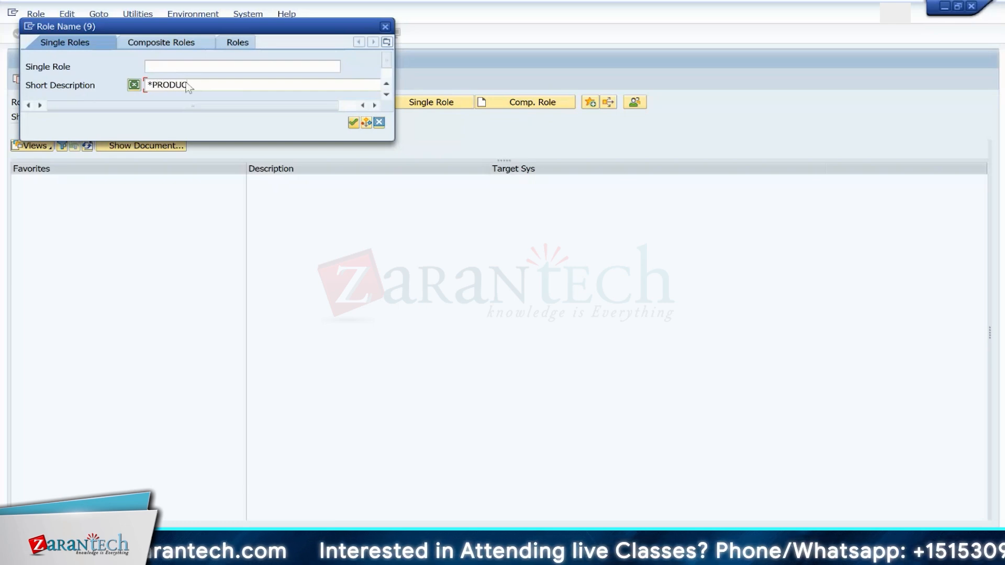
type("UC")
key("BackSpace")
key("BackSpace")
key("BackSpace")
key("BackSpace")
key("BackSpace")
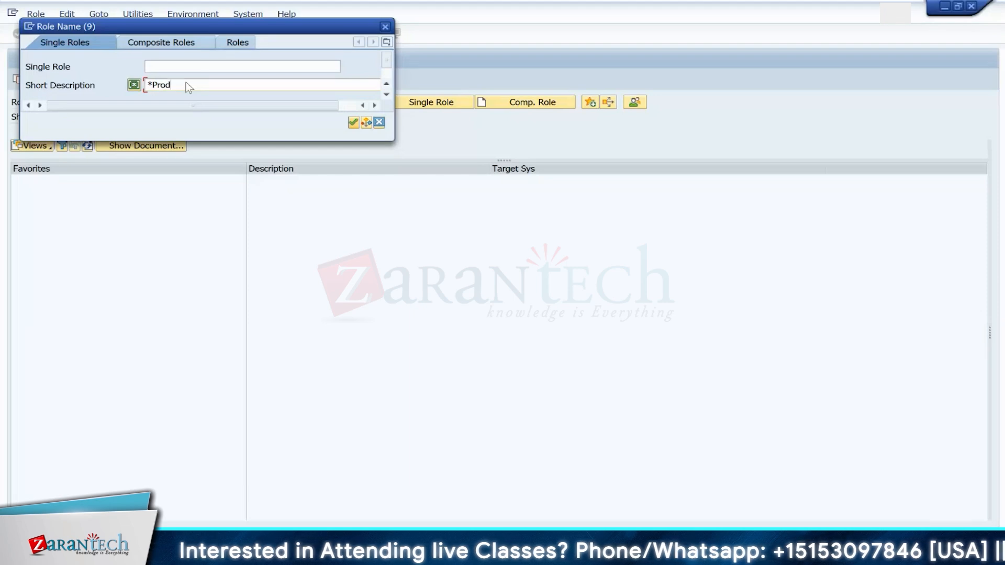
type("roduction")
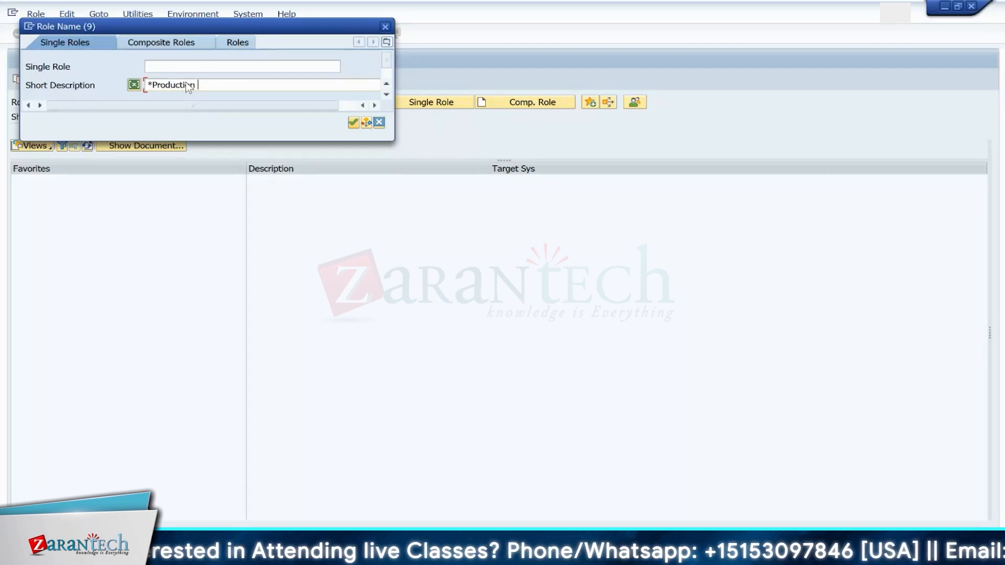
type(" Operator*")
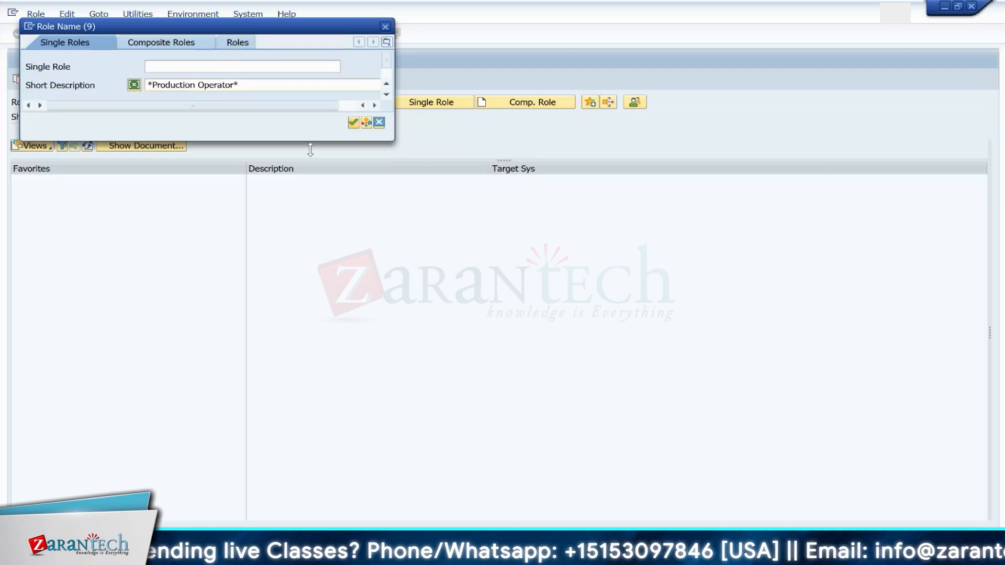
key("Return")
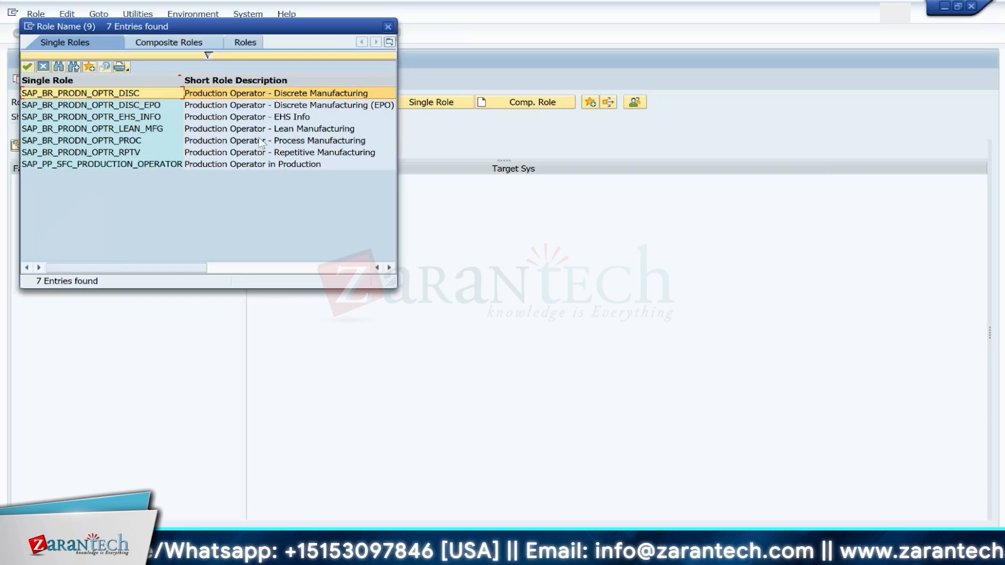
left_click(132, 129)
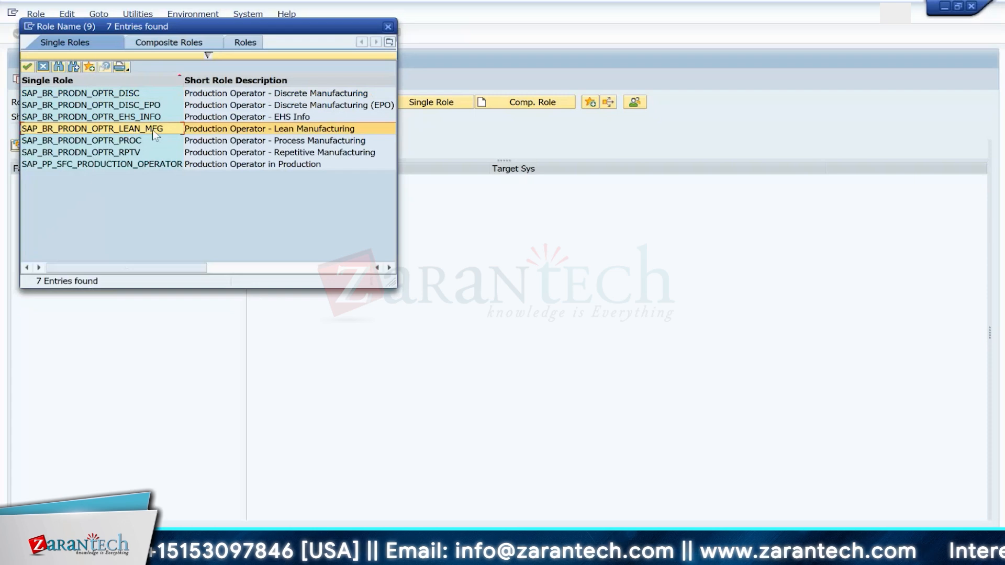
double_click(153, 130)
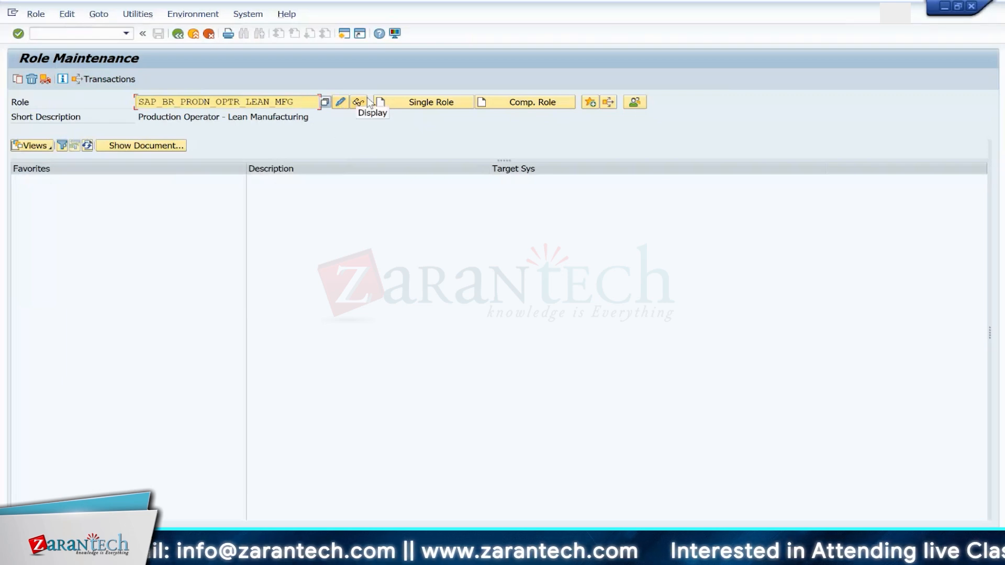
Step: Open the role for editing, assign the EWM training user's ID on its user assignments, and save the role
left_click(339, 103)
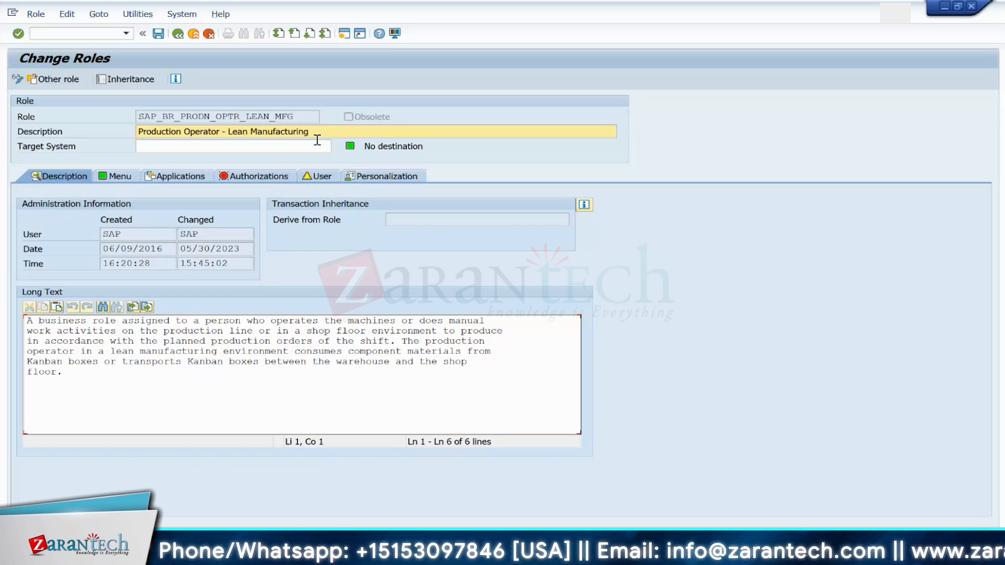
left_click(311, 173)
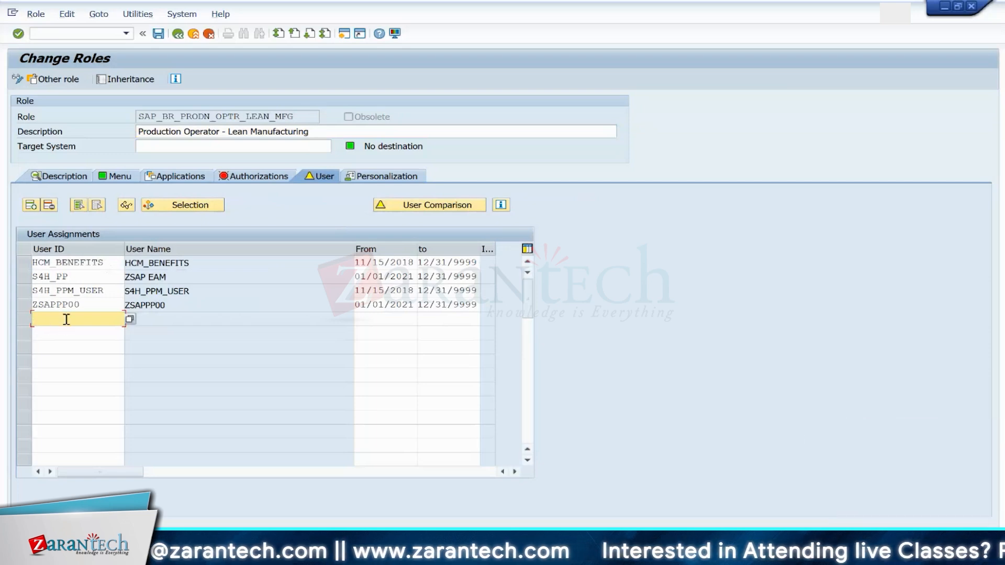
type("ZSAPEWM")
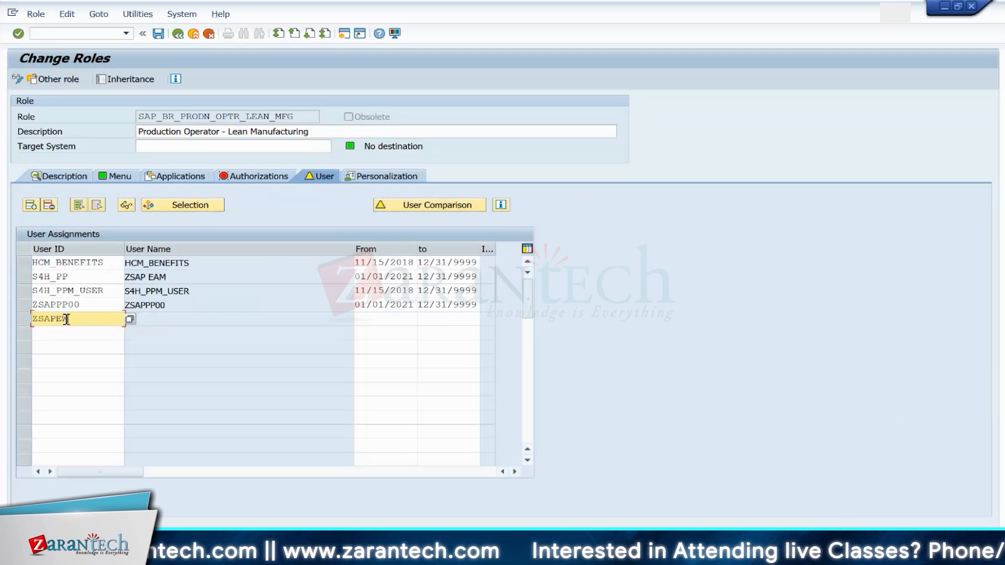
type("_00")
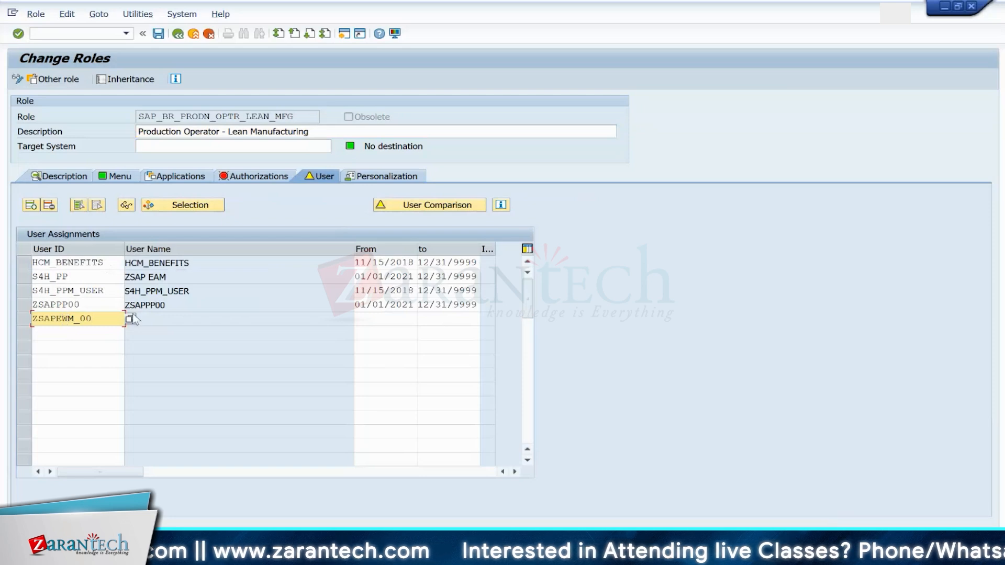
key("Return")
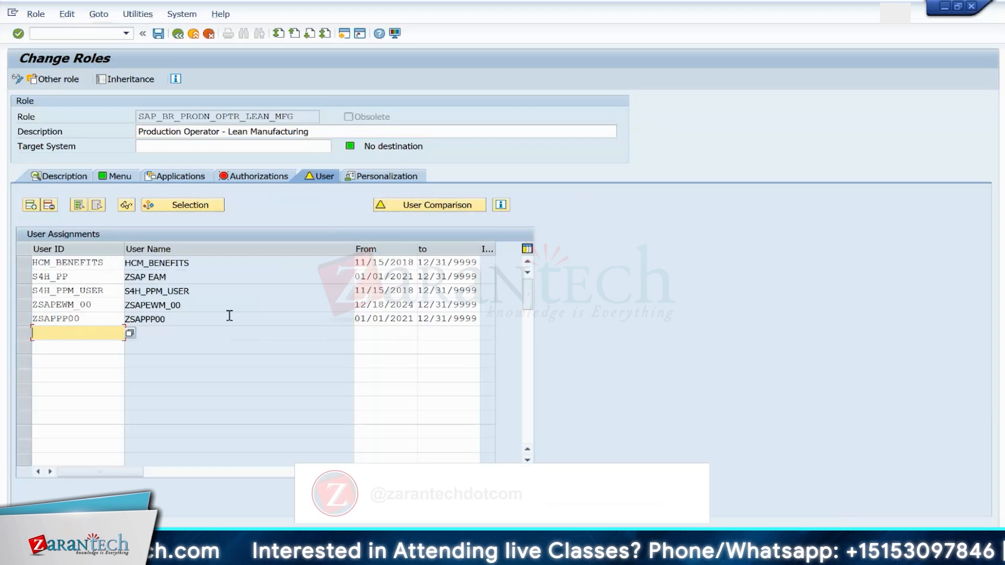
left_click(159, 36)
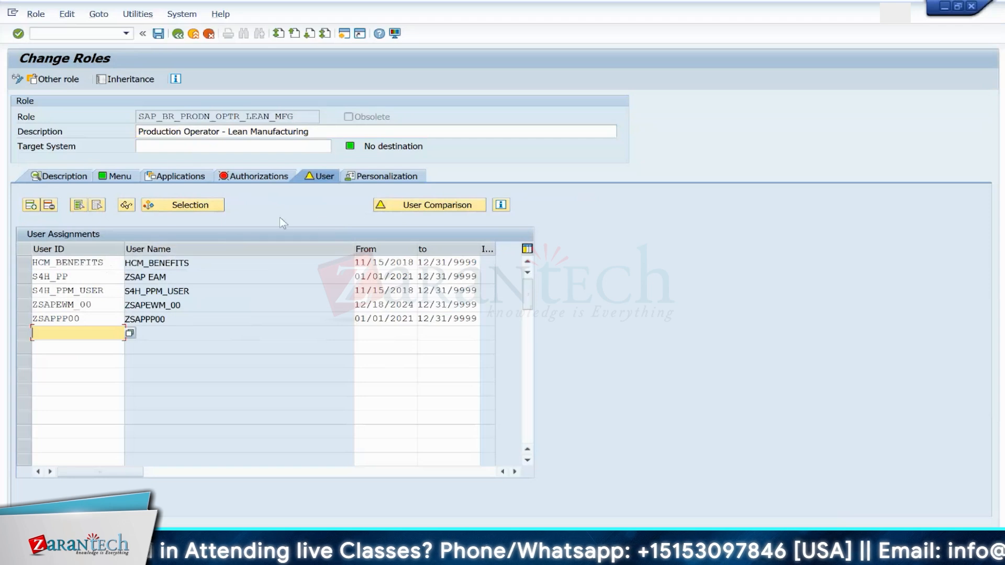
Step: Check the role's authorization profile status and user assignment list, then leave the role
left_click(260, 177)
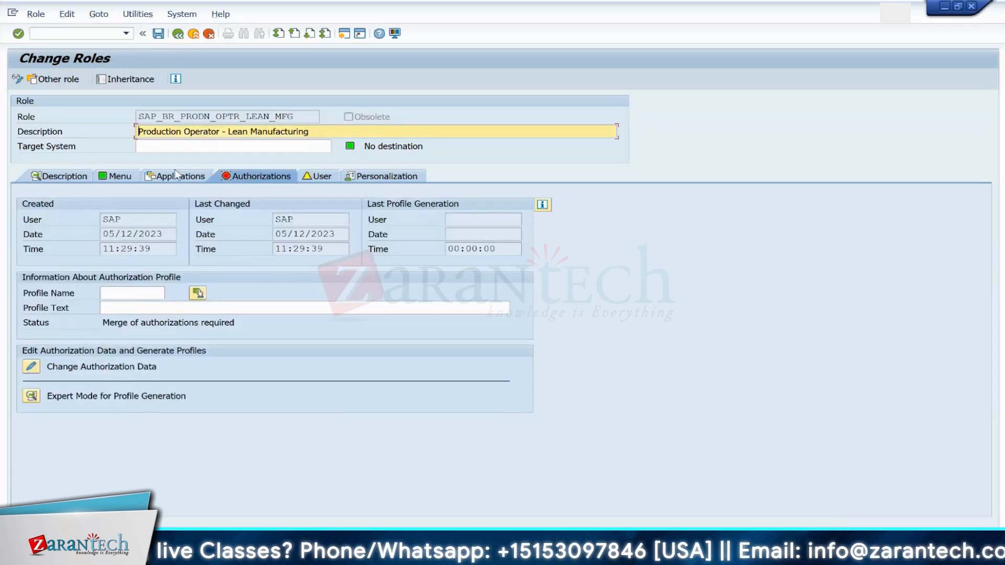
left_click(323, 177)
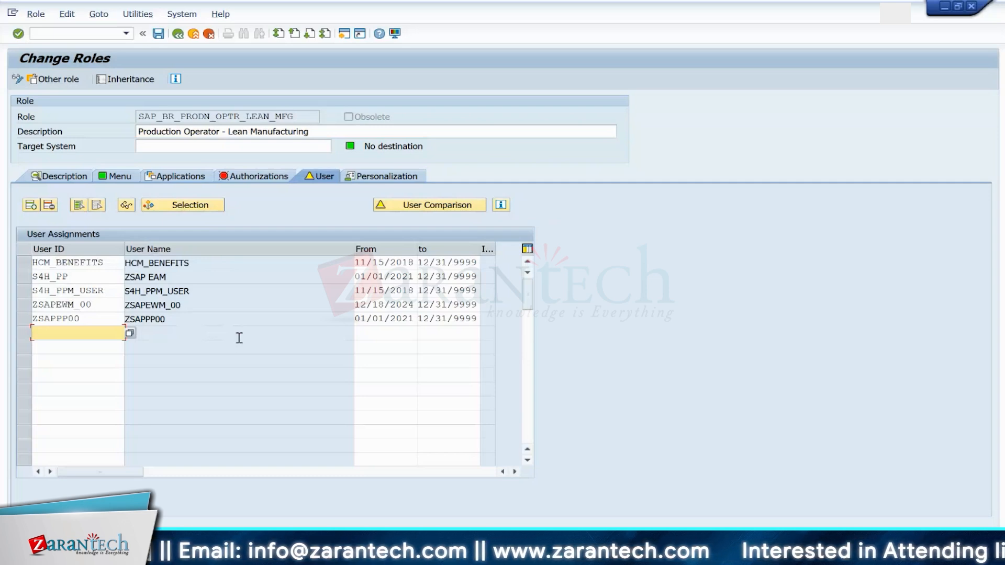
left_click(183, 322)
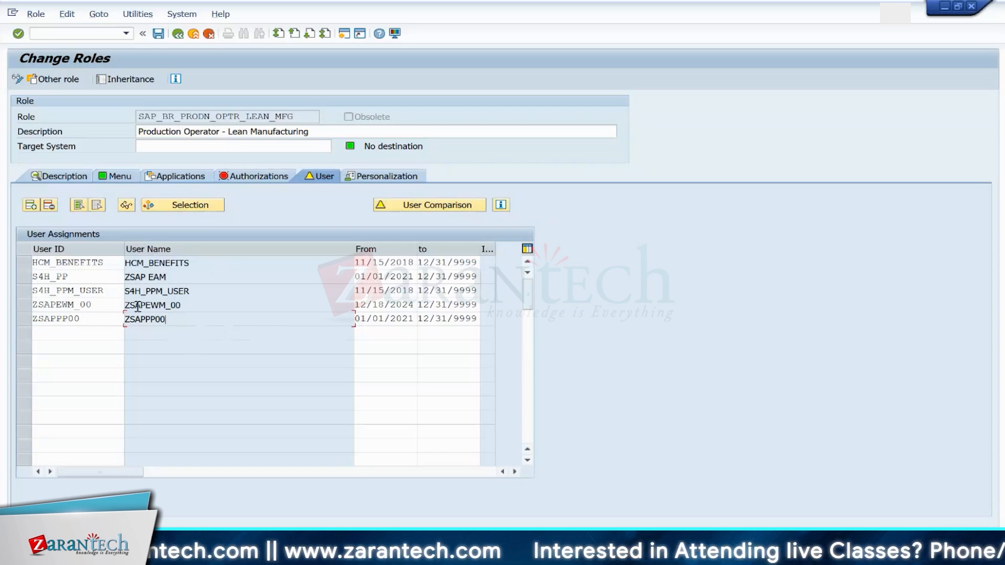
left_click(178, 36)
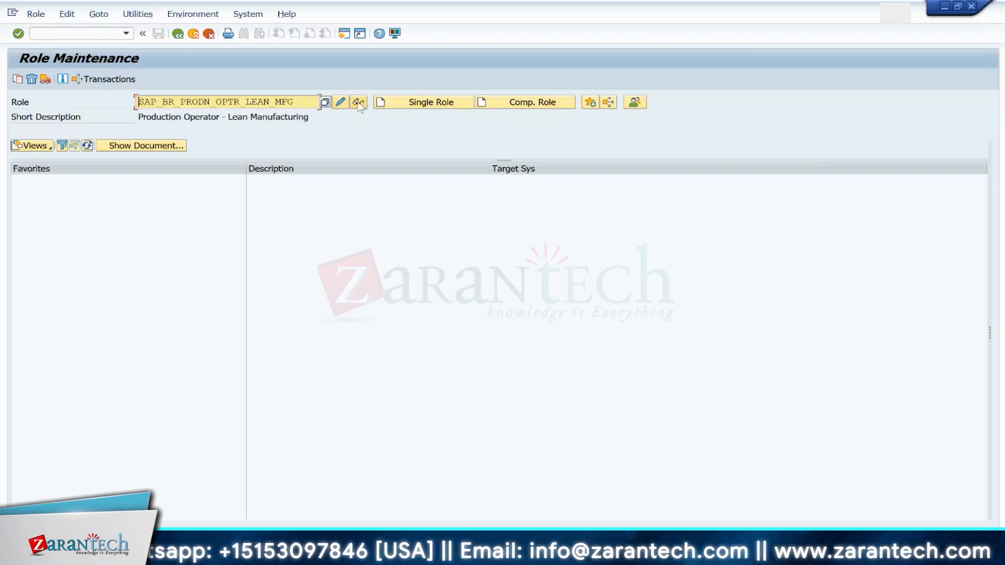
Step: Search single roles by short description *Production Planner* and choose SAP_BR_PRODN_PLNR_LEAN_MFG
left_click(294, 103)
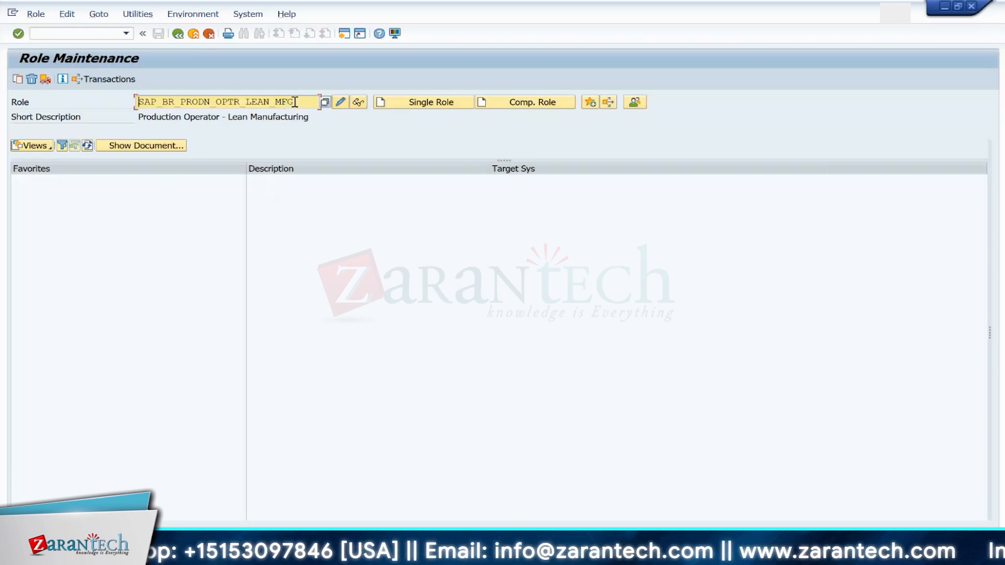
left_click(325, 102)
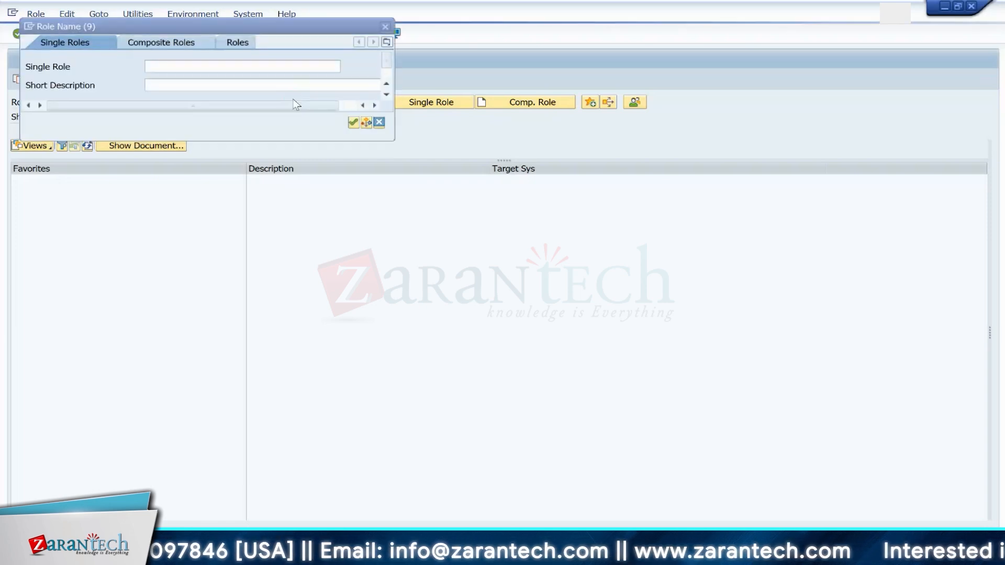
left_click(183, 83)
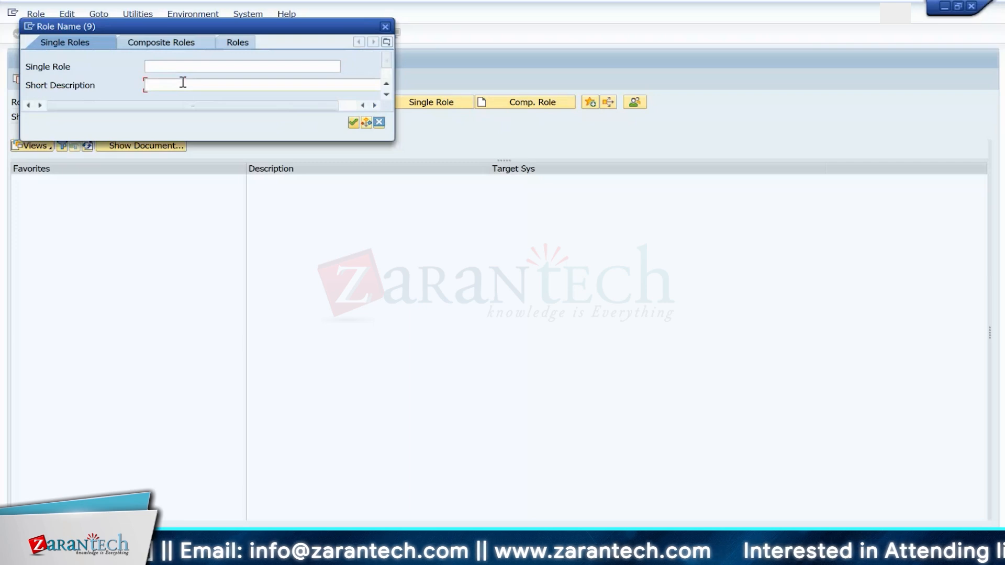
type("*")
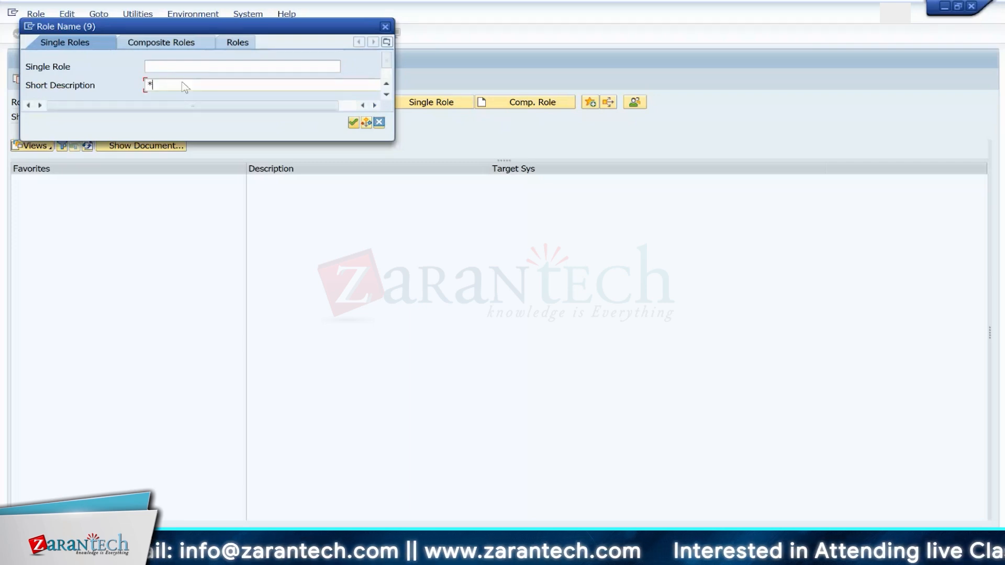
type("pRODUCTION")
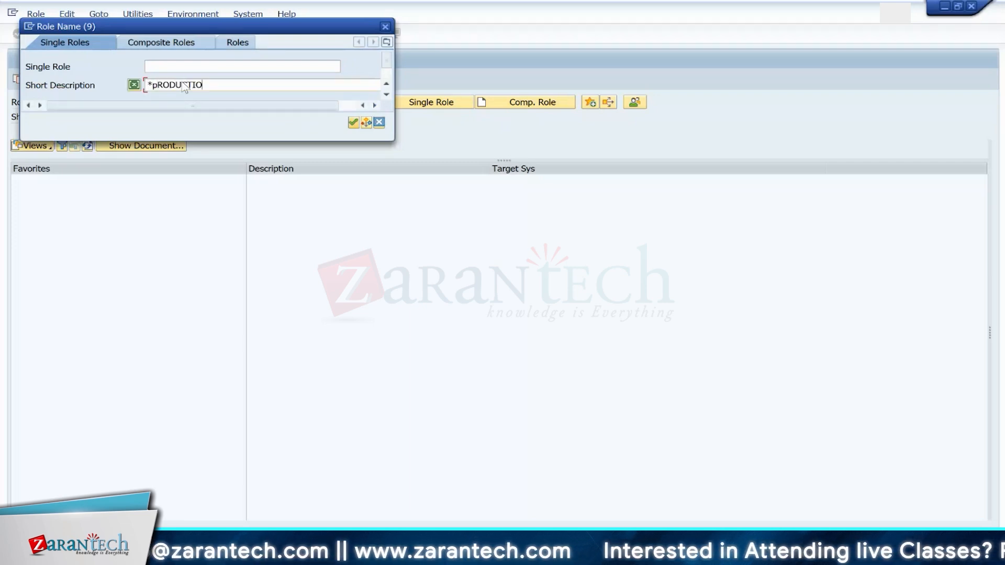
key("BackSpace")
key("BackSpace")
key("BackSpace")
key("BackSpace")
key("BackSpace")
key("BackSpace")
key("BackSpace")
key("BackSpace")
key("BackSpace")
key("BackSpace")
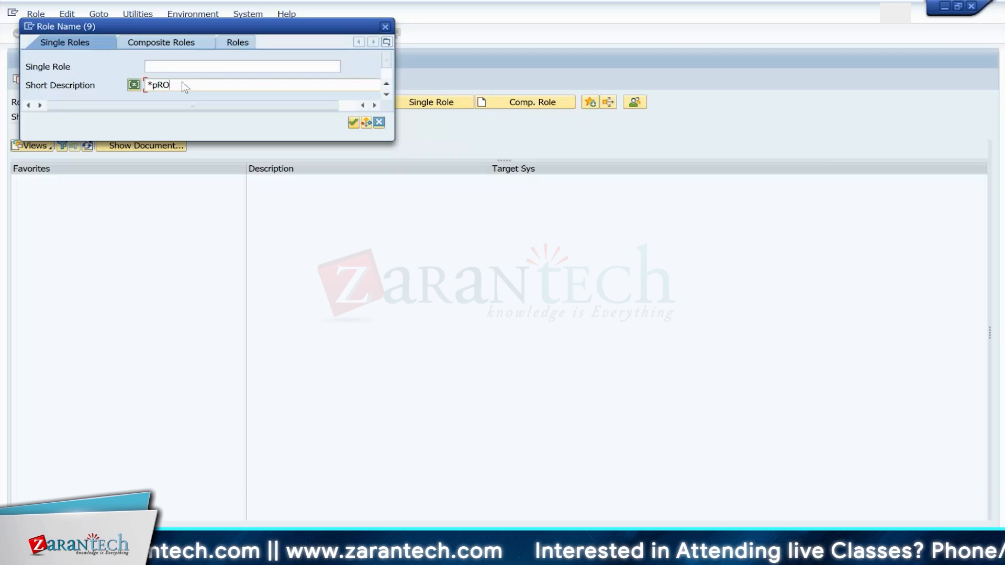
type("Produ")
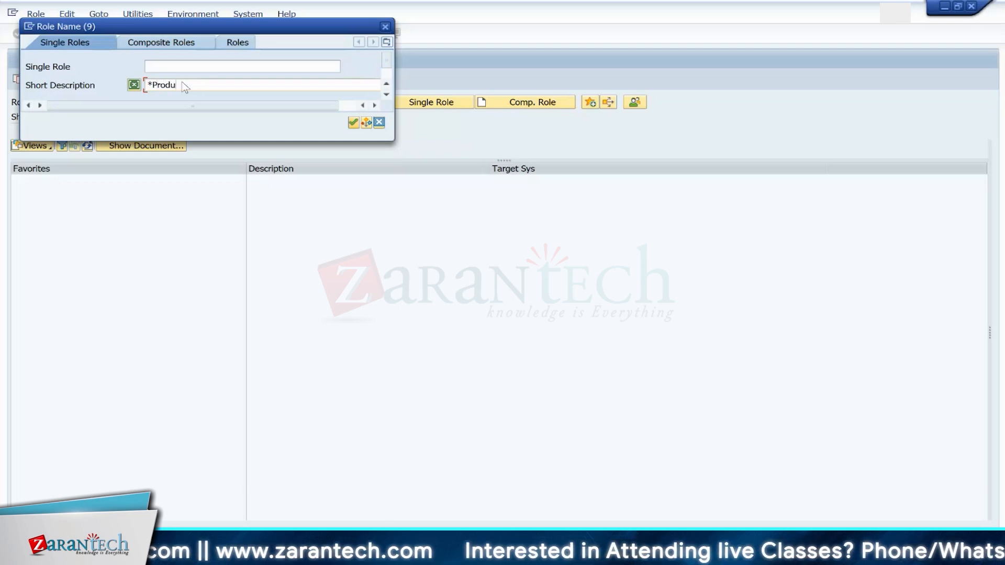
type("ction PLan")
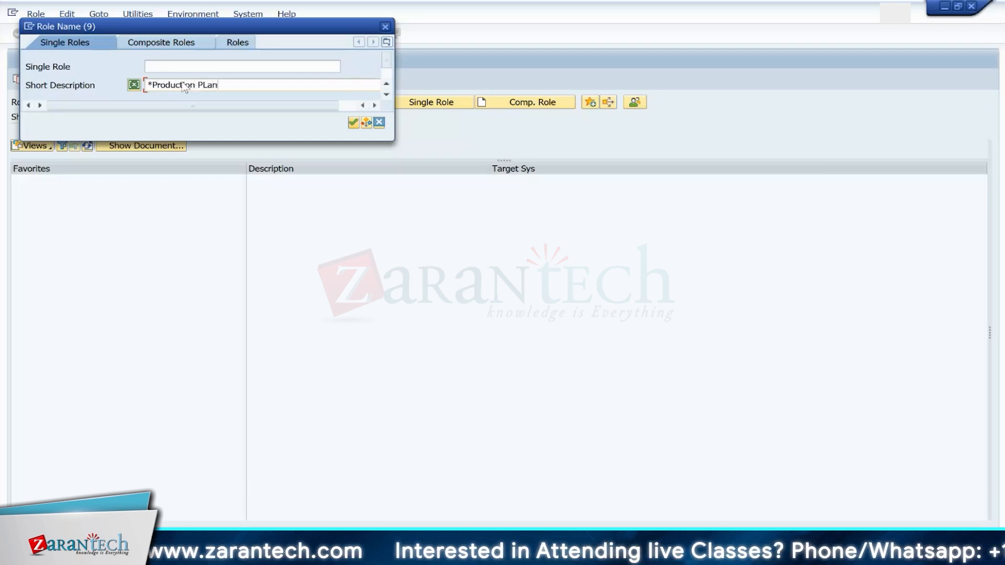
type("ner*")
key("Return")
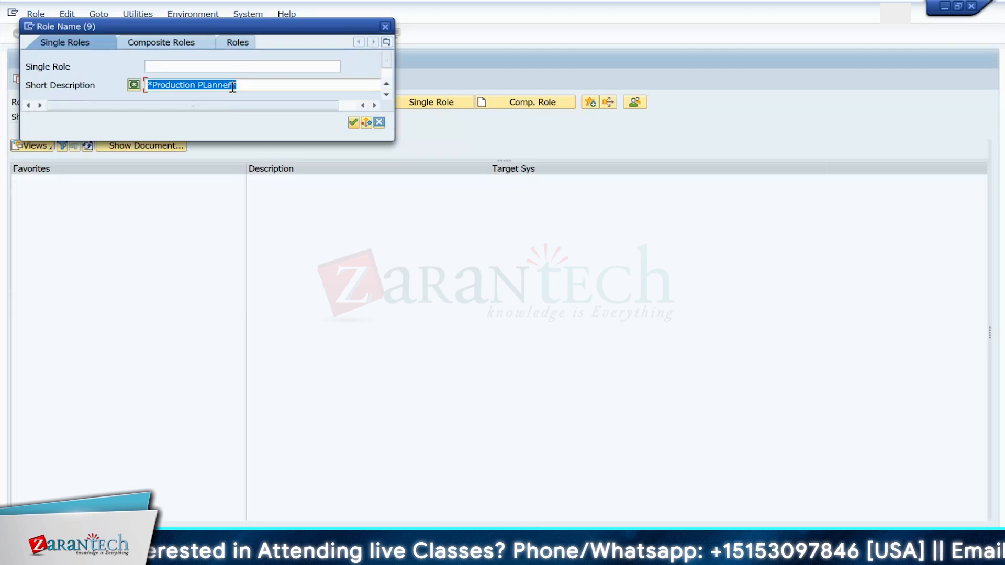
left_click(208, 87)
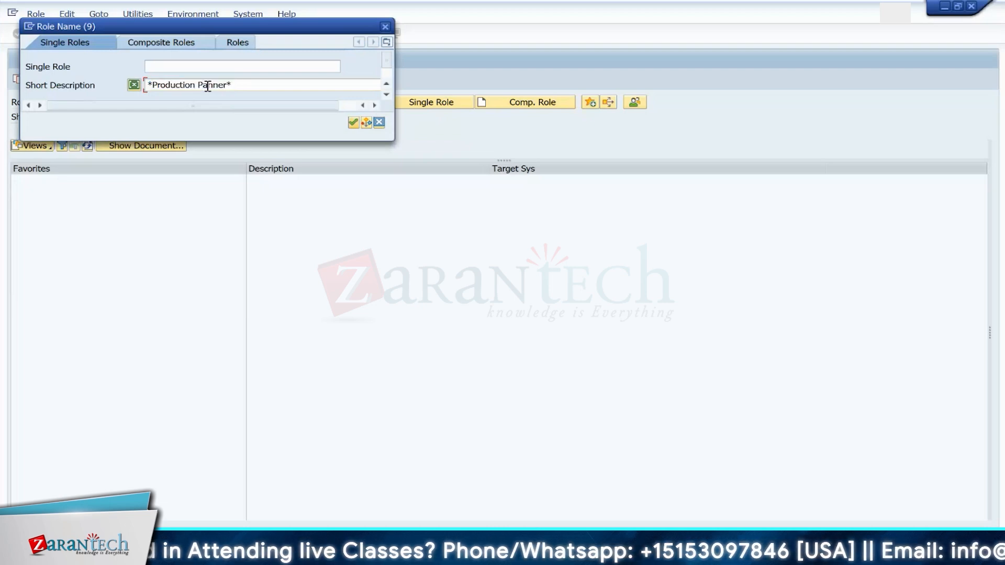
type("l")
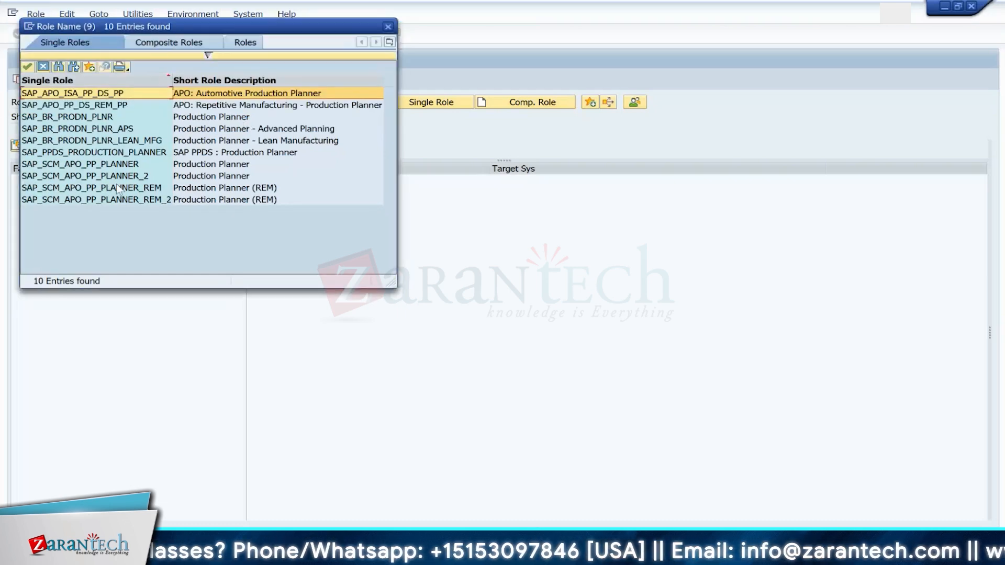
left_click(227, 154)
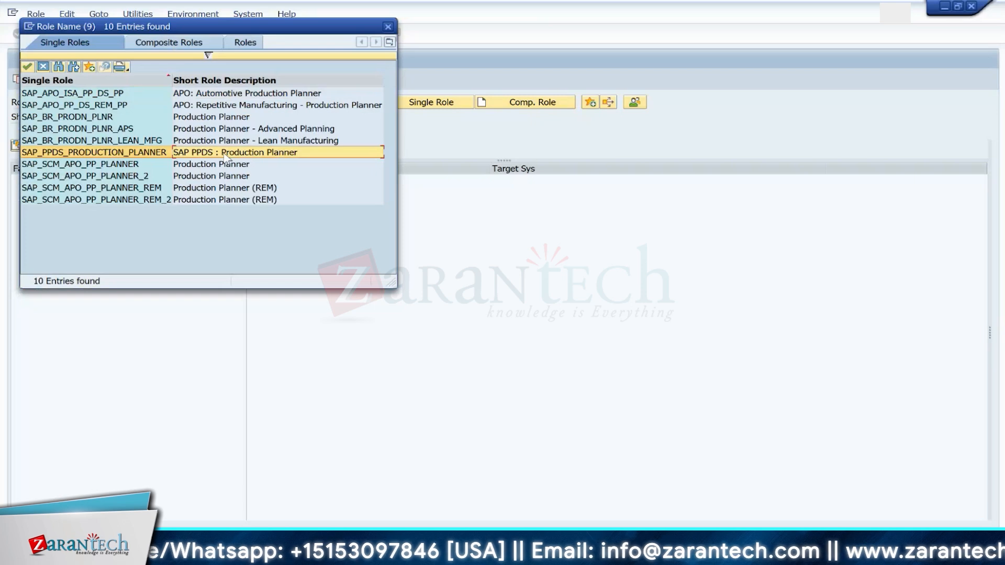
key("Up")
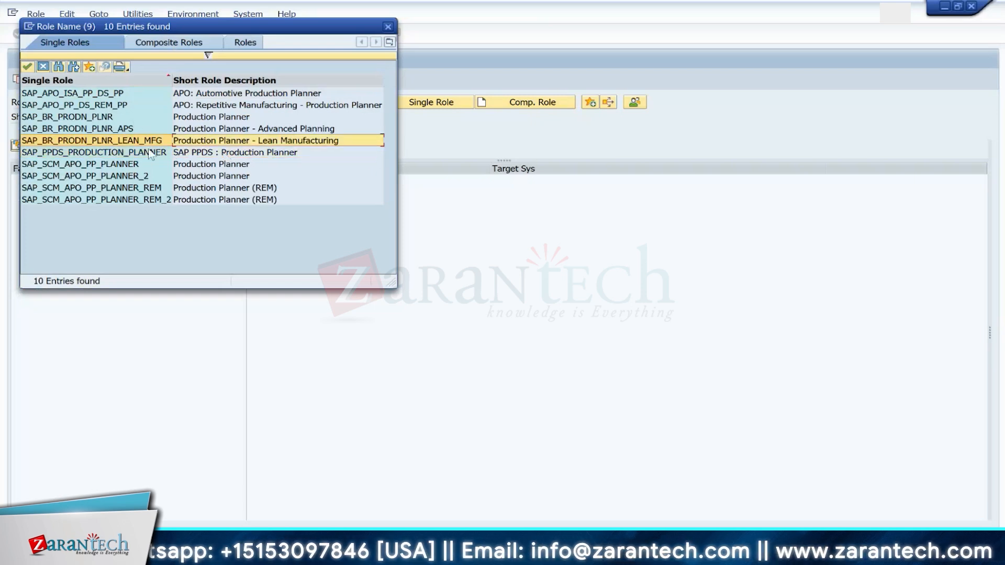
left_click(134, 143)
double_click(134, 146)
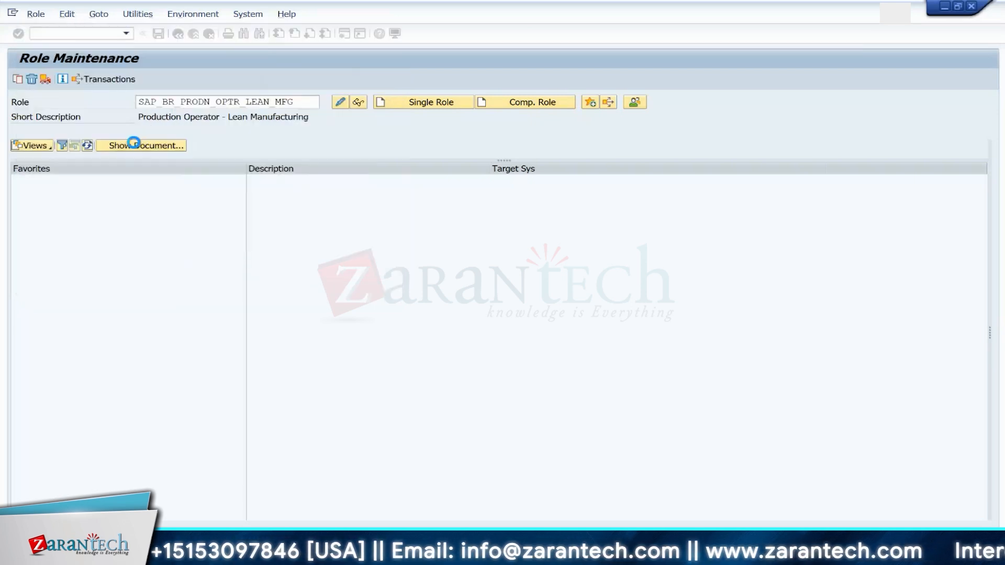
Step: Open SAP_BR_PRODN_PLNR_LEAN_MFG for editing, assign the EWM training user's ID on its user assignments, and leave the role
left_click(341, 103)
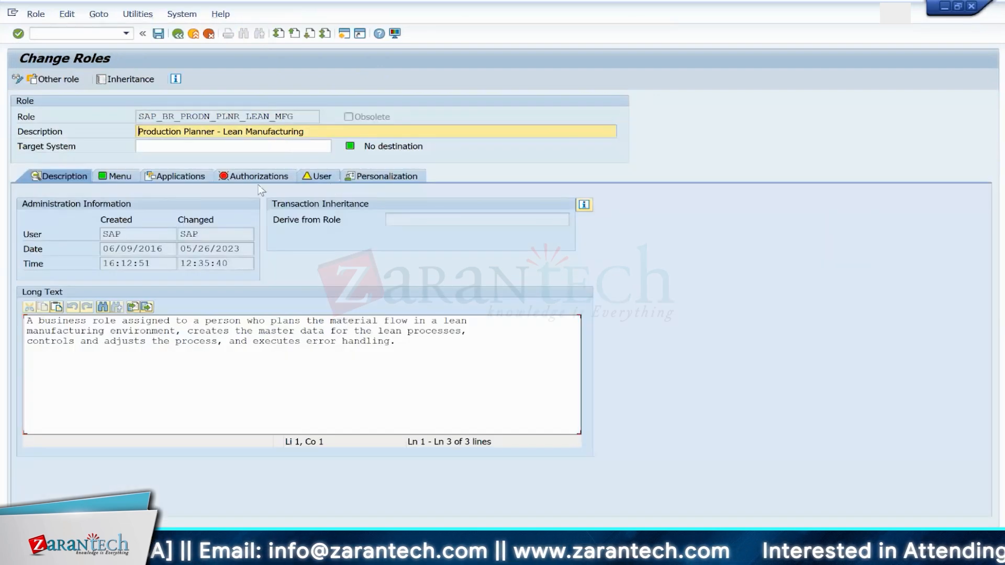
left_click(321, 176)
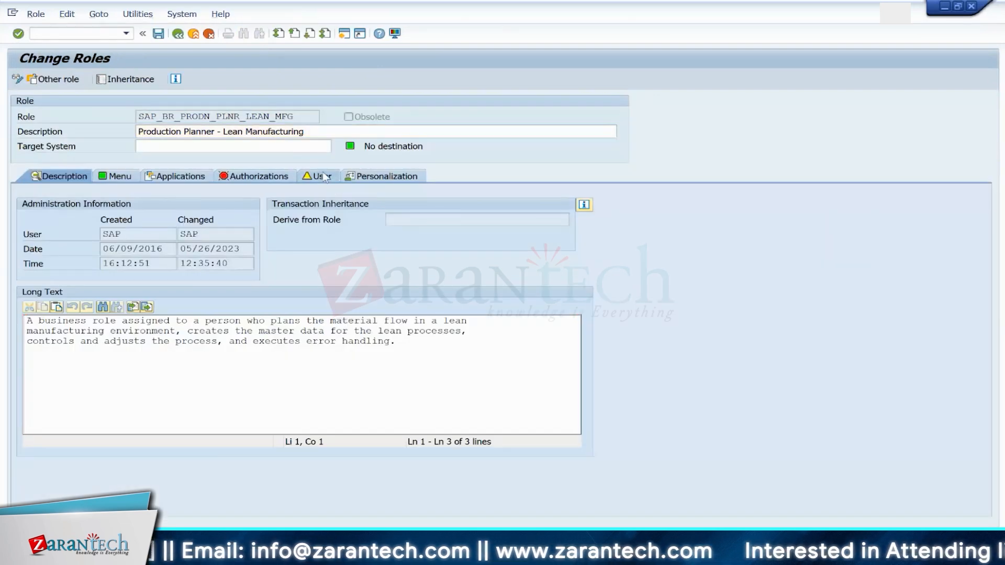
left_click(57, 417)
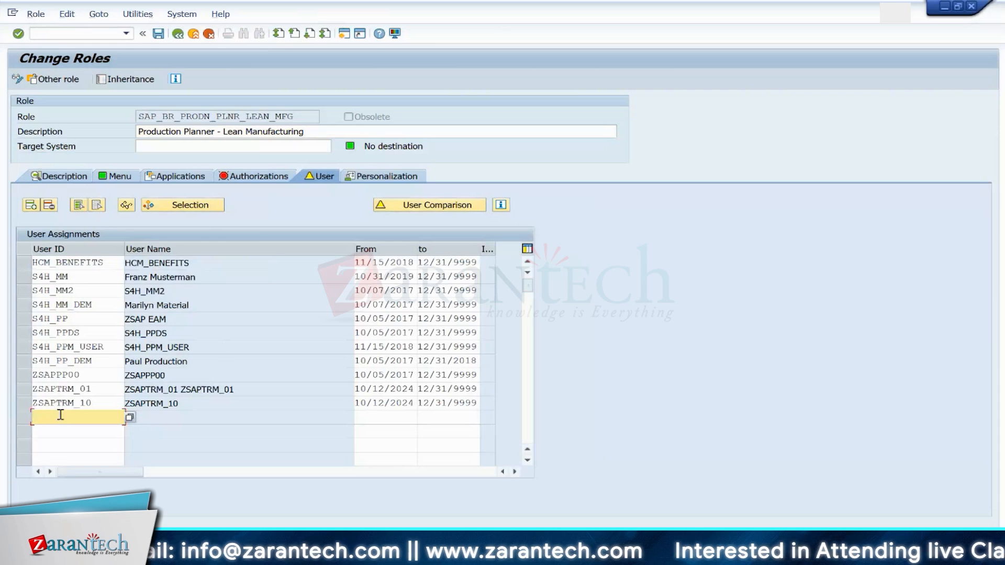
type("ZSAPEWM_00")
key("Return")
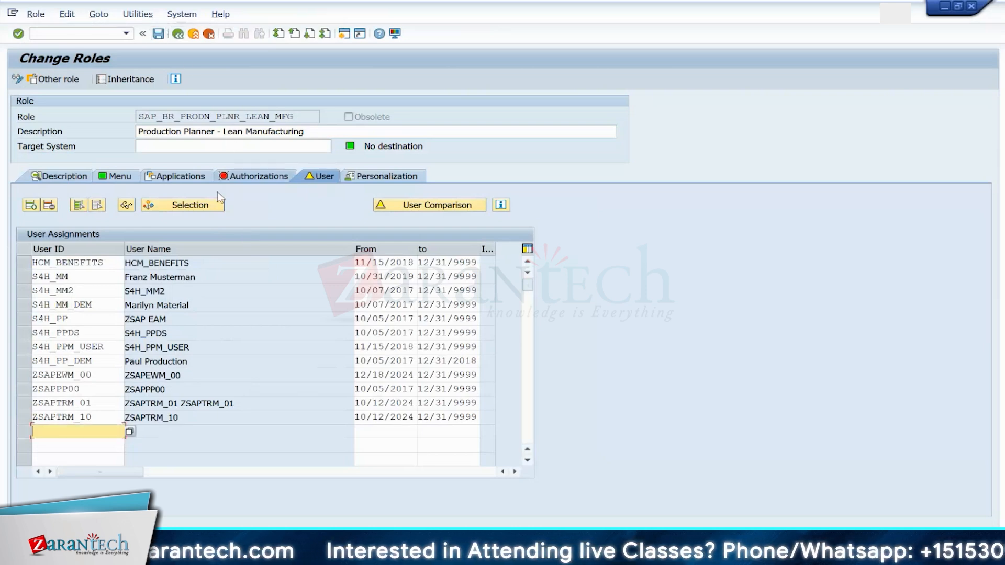
left_click(179, 34)
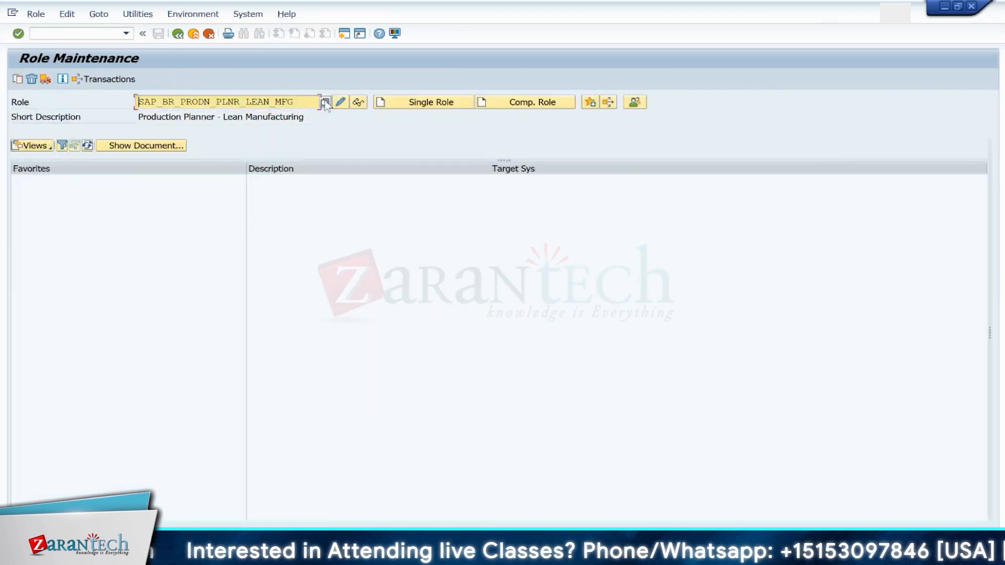
Step: Search single roles by short description *Production Supervisor* and choose SAP_BR_PRODN_SUPVR_LEAN_MFG
left_click(325, 103)
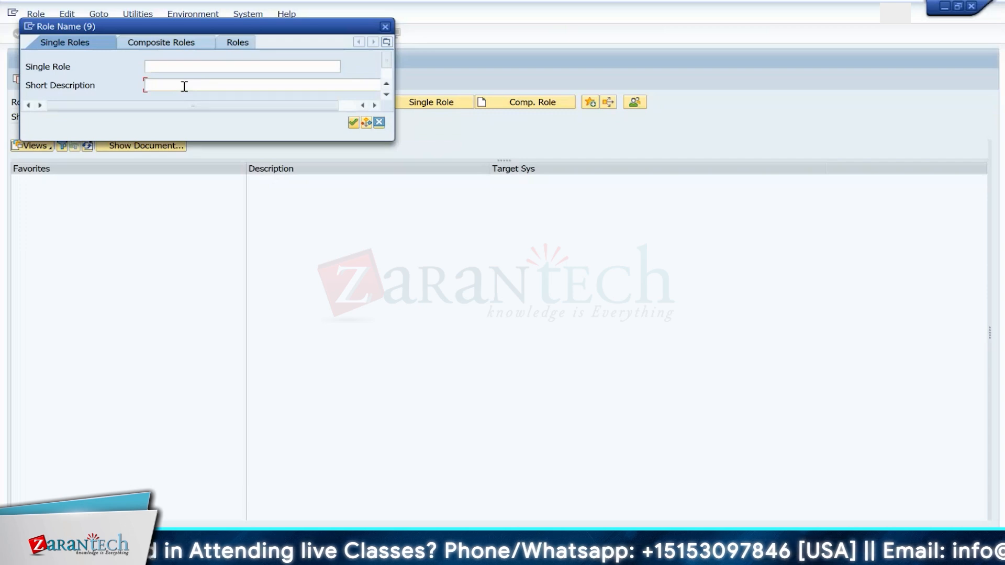
type("*Producti")
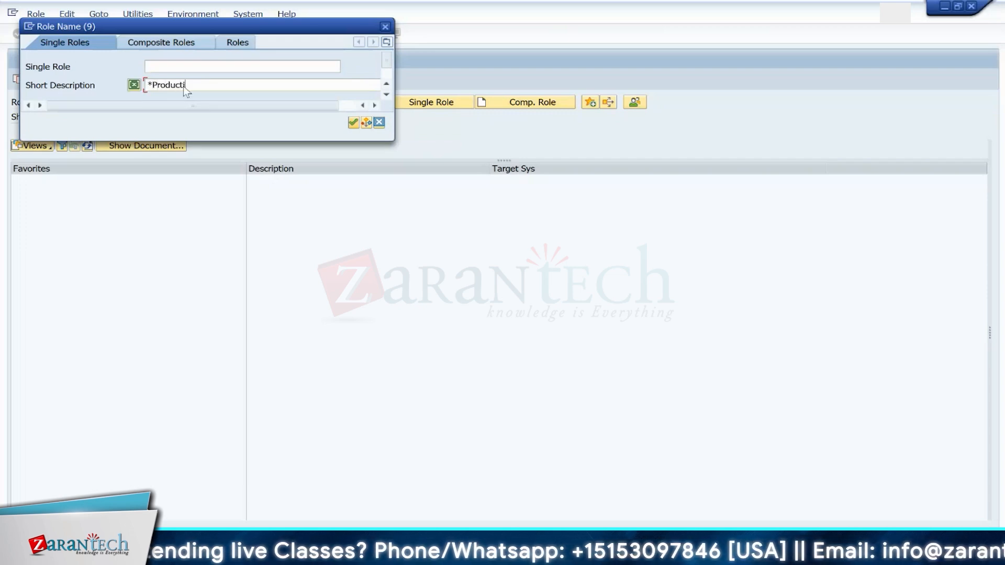
type("on Su")
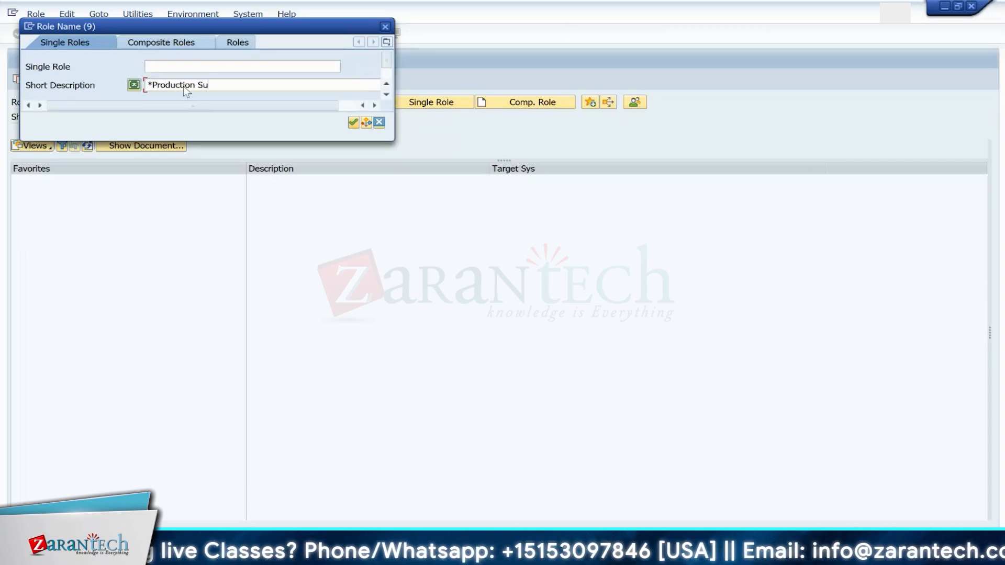
type("perviser*")
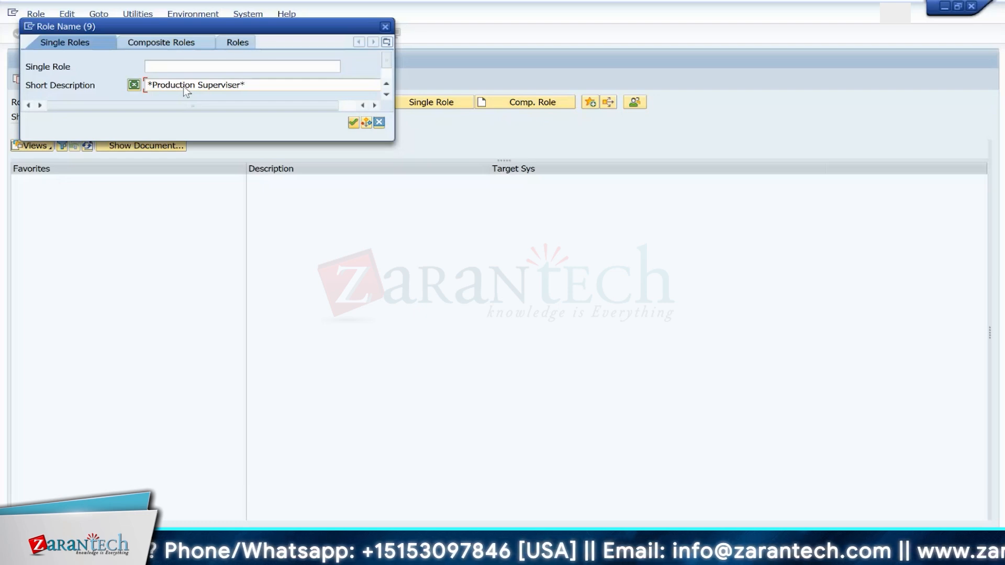
key("BackSpace")
key("BackSpace")
key("BackSpace")
type("or")
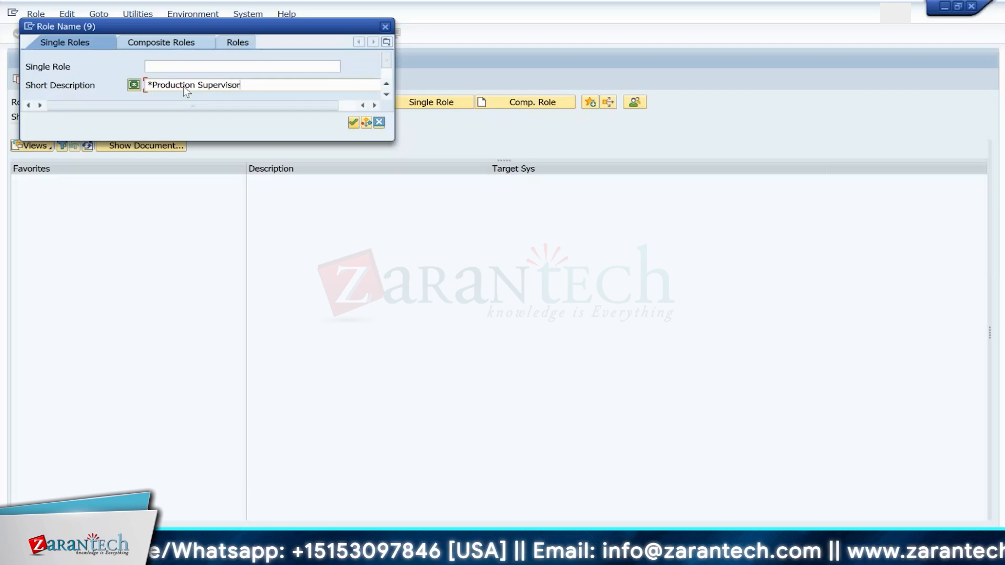
type("*")
key("Return")
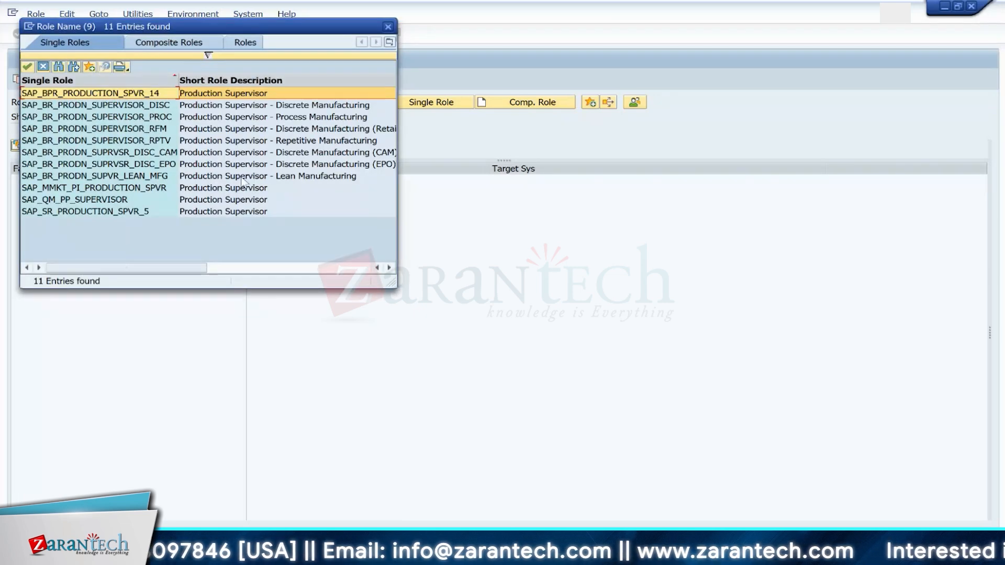
double_click(132, 176)
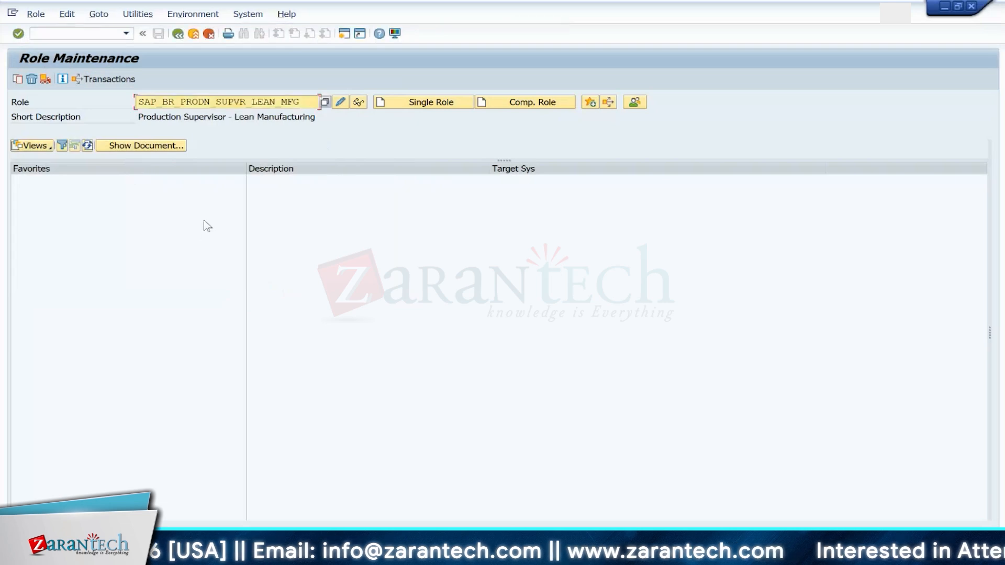
Step: Open SAP_BR_PRODN_SUPVR_LEAN_MFG for editing, assign the EWM training user's ID on its user assignments, and leave the role
left_click(341, 101)
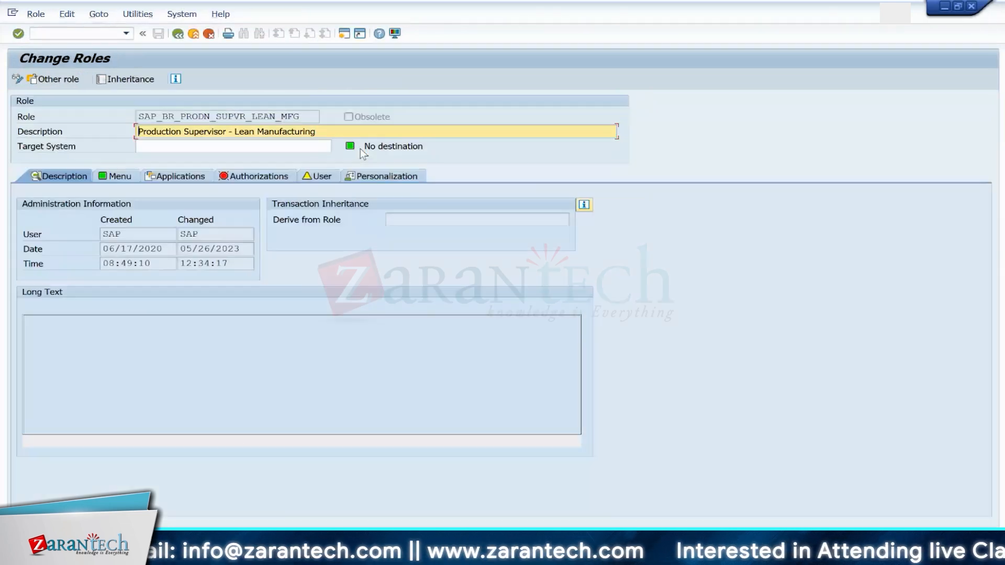
left_click(321, 176)
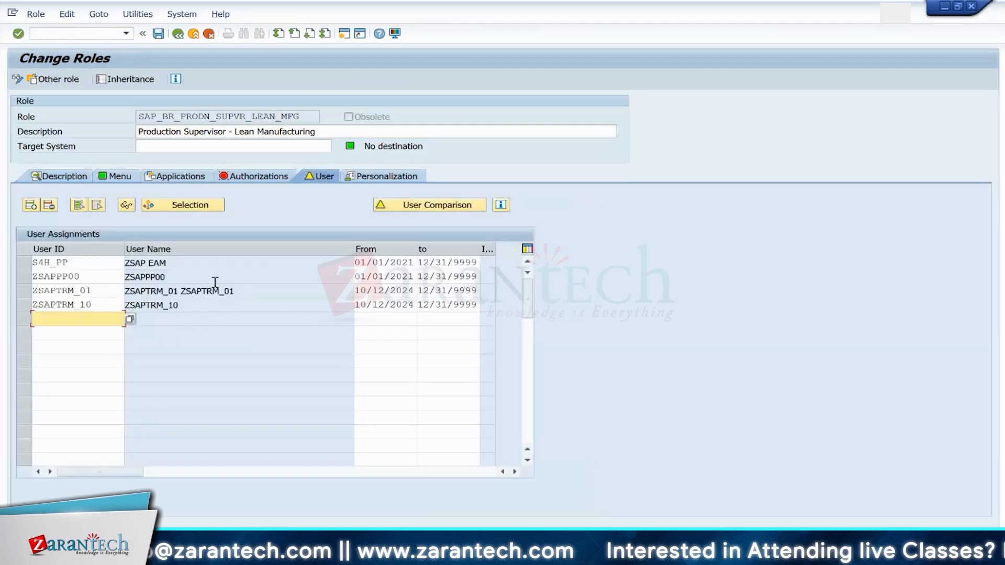
type("ZSAP")
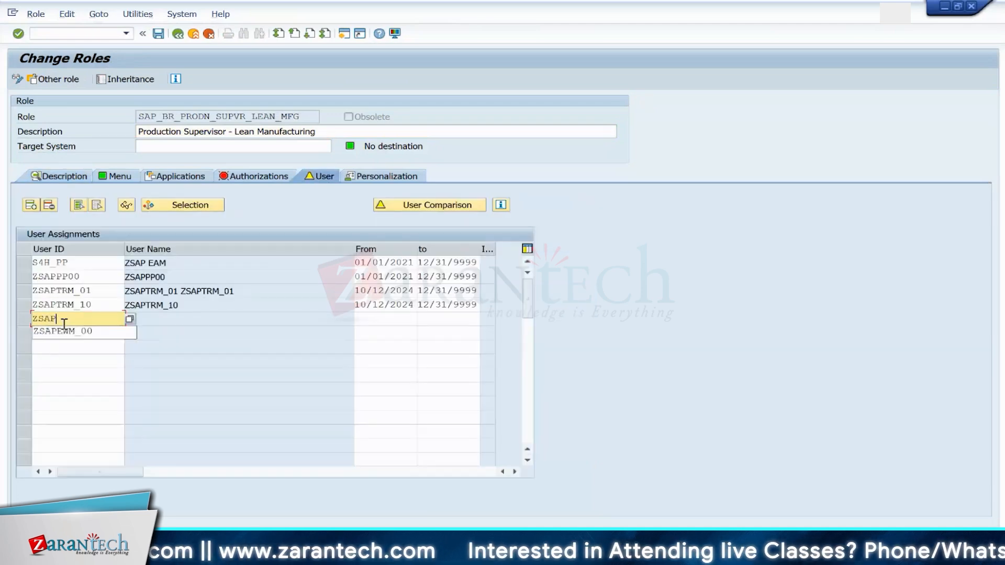
left_click(63, 331)
key("Return")
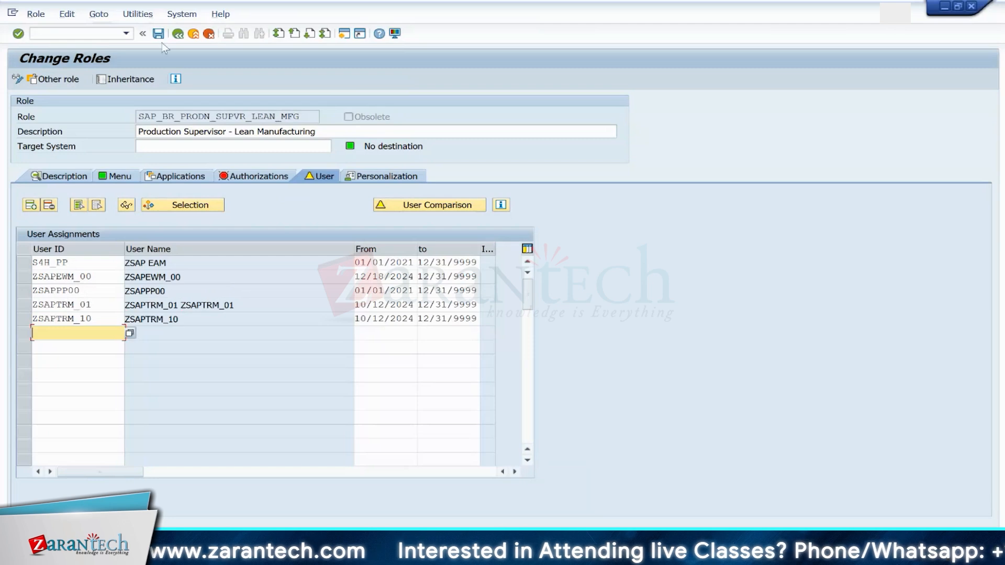
left_click(178, 35)
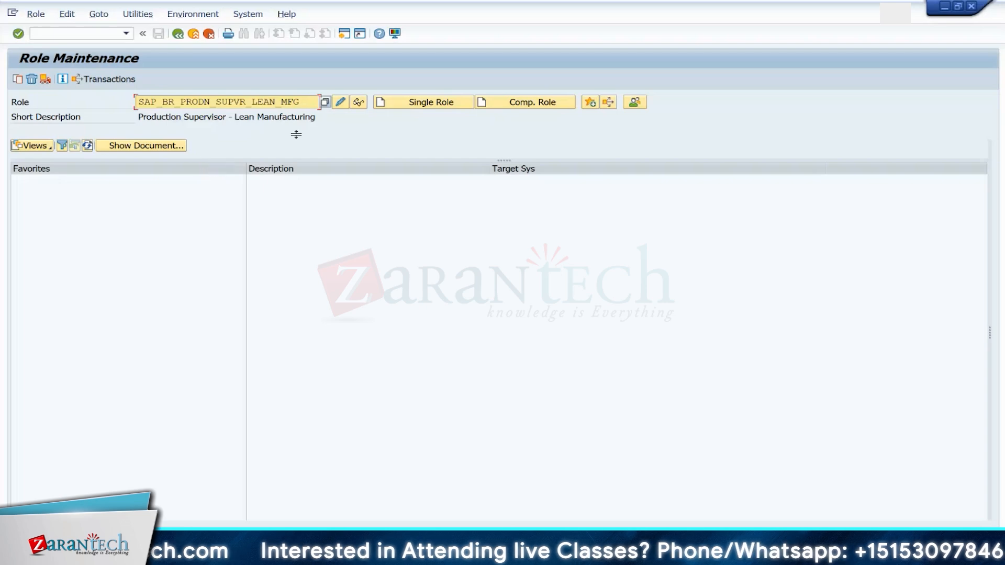
Step: Replace the role name with ZMSCG_JITCYCLES_MANAGE
left_click(302, 101)
key("BackSpace")
key("BackSpace")
key("BackSpace")
key("BackSpace")
key("BackSpace")
key("BackSpace")
key("BackSpace")
key("BackSpace")
key("BackSpace")
key("BackSpace")
key("BackSpace")
key("BackSpace")
key("BackSpace")
key("BackSpace")
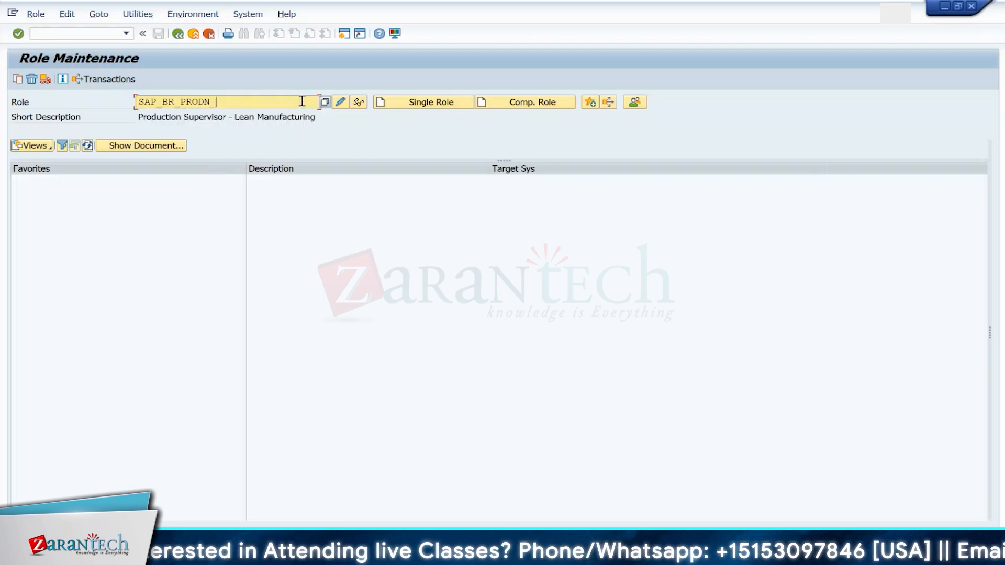
key("BackSpace")
key("BackSpace")
key("BackSpace")
key("BackSpace")
key("BackSpace")
key("BackSpace")
key("BackSpace")
key("BackSpace")
key("BackSpace")
key("BackSpace")
key("BackSpace")
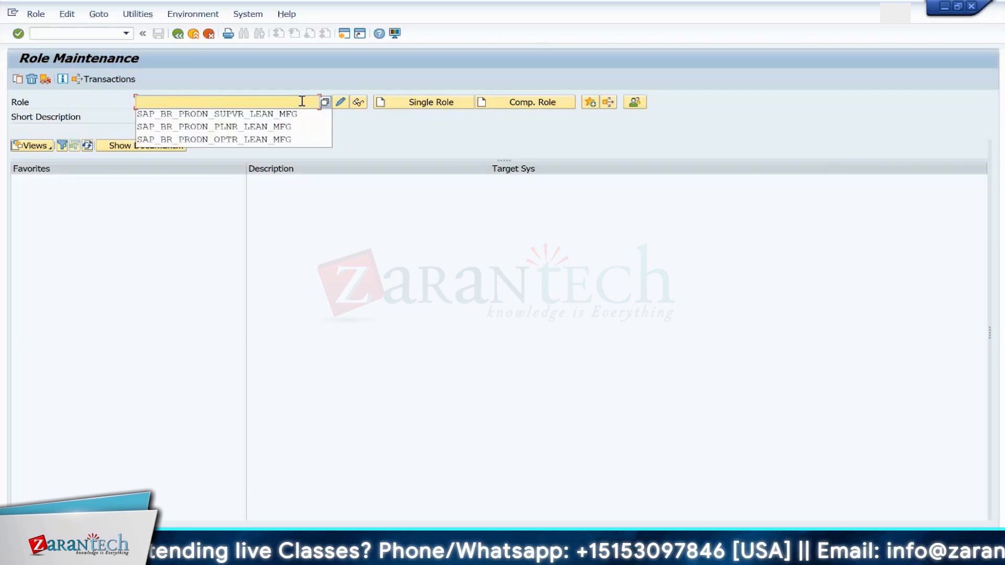
type("ZMSCC")
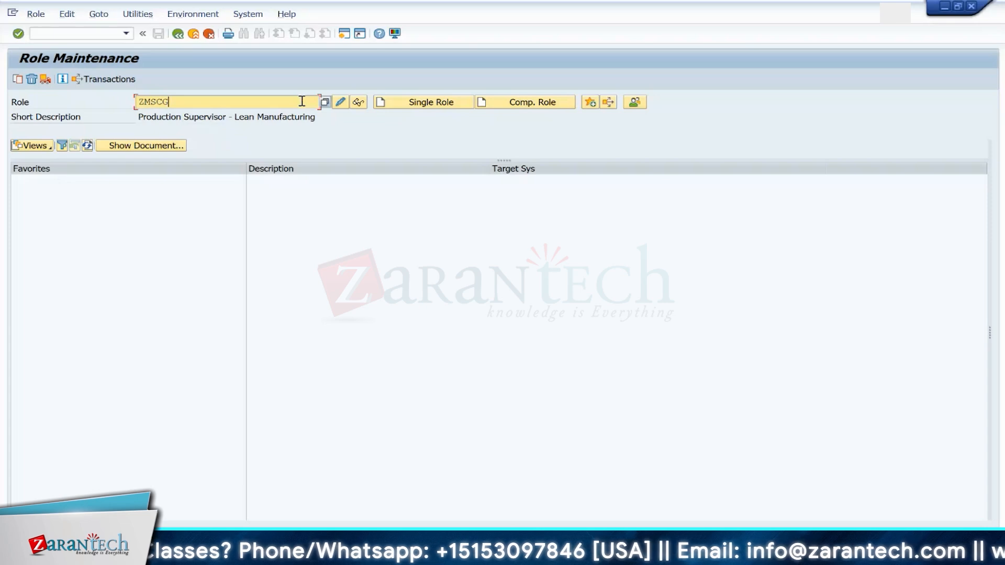
type("_")
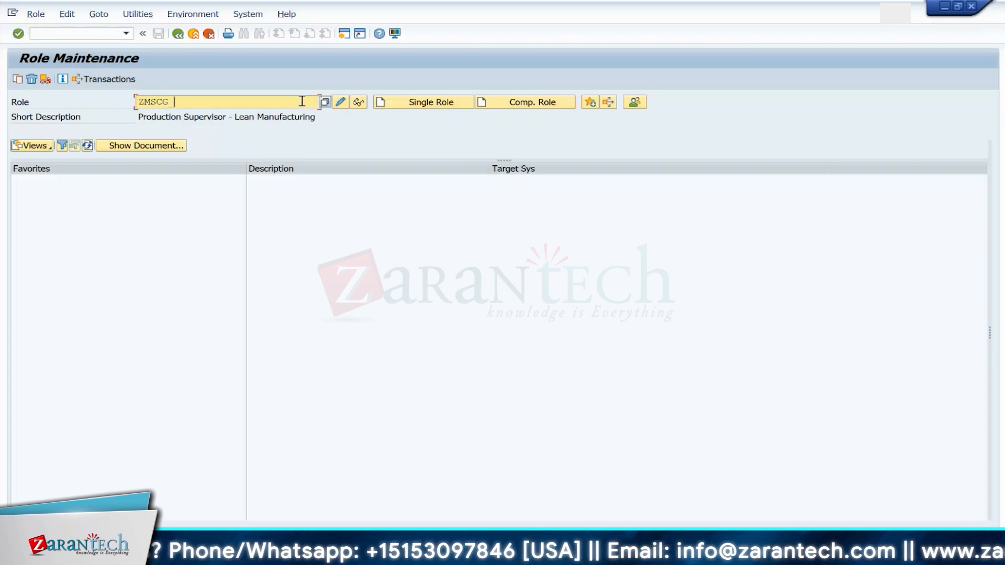
type("JITCYCLES")
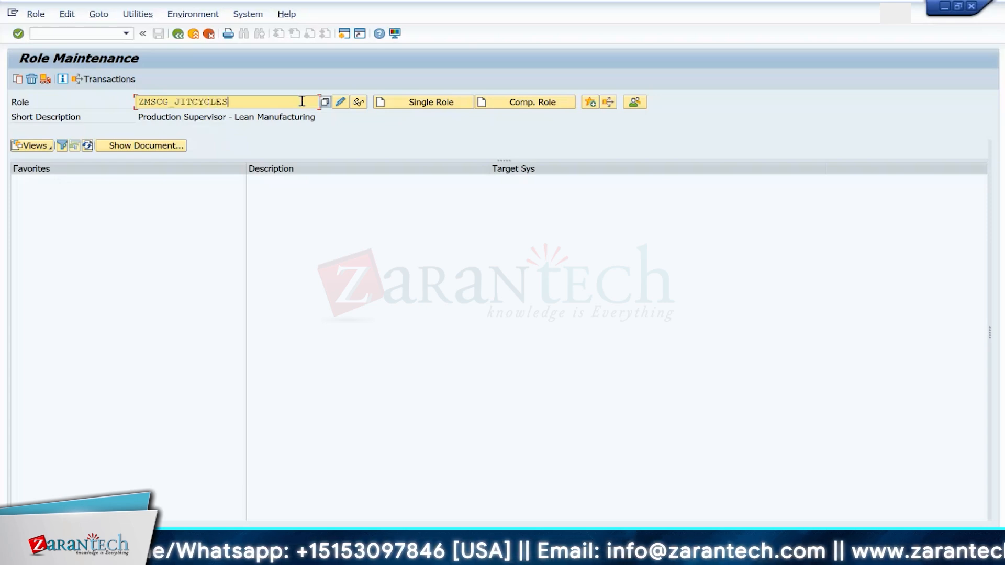
type("_MNSGE")
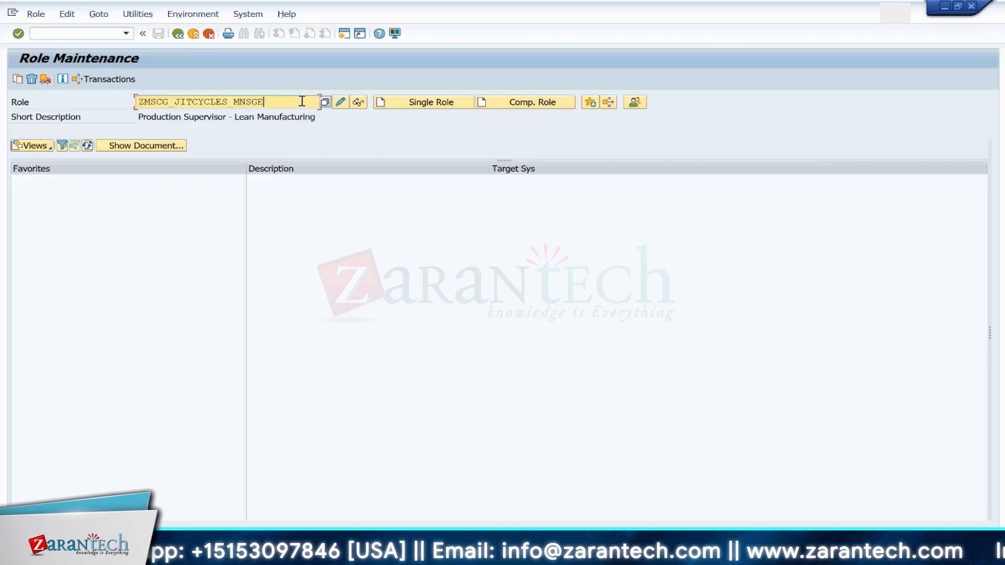
key("Return")
left_click(288, 102)
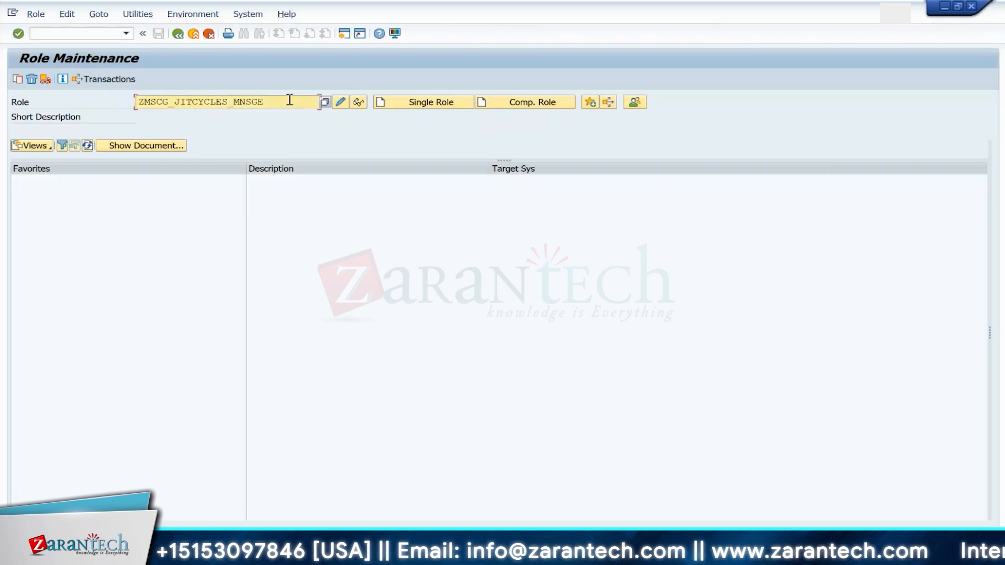
key("BackSpace")
key("BackSpace")
key("BackSpace")
key("BackSpace")
type("ANAGE")
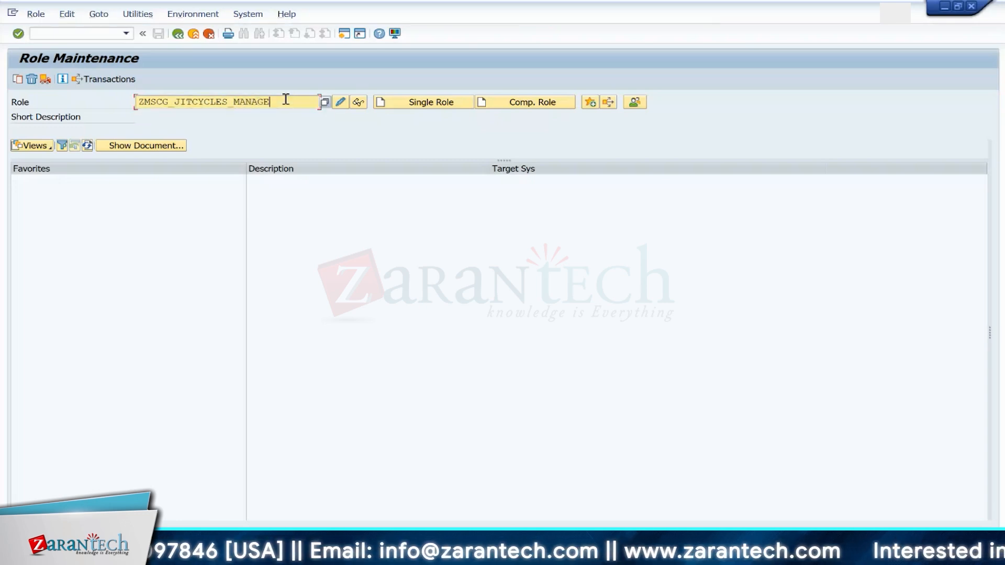
key("Return")
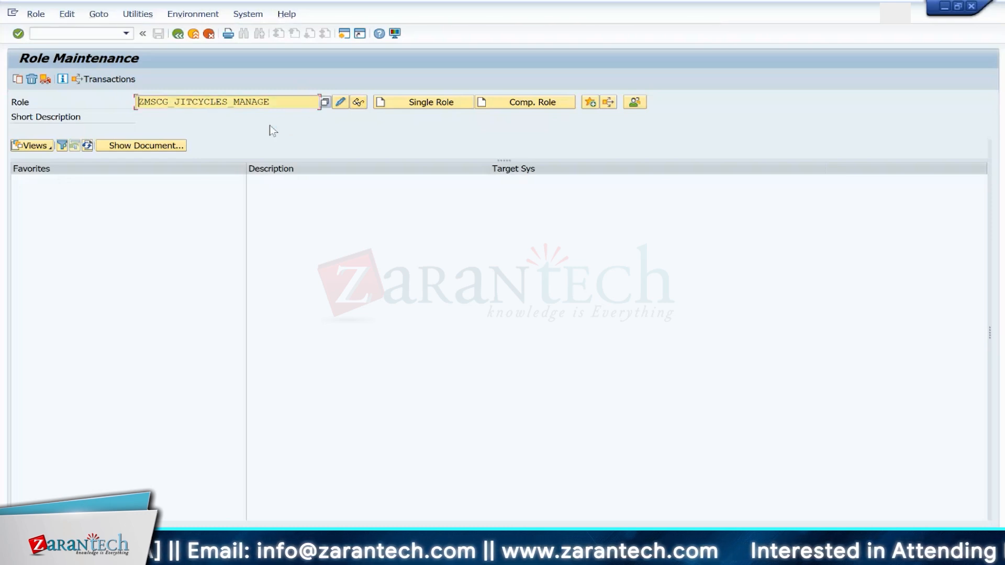
Step: Clear the role name field
left_click(281, 101)
key("BackSpace")
key("BackSpace")
key("BackSpace")
key("BackSpace")
key("BackSpace")
key("BackSpace")
key("BackSpace")
key("BackSpace")
key("BackSpace")
key("BackSpace")
key("BackSpace")
key("BackSpace")
key("BackSpace")
key("BackSpace")
key("BackSpace")
key("BackSpace")
key("BackSpace")
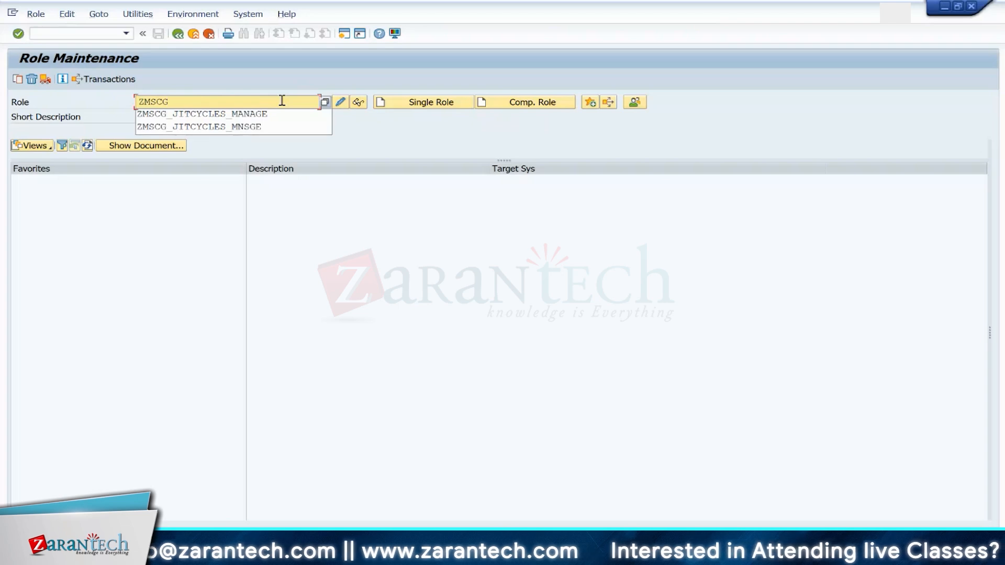
key("BackSpace")
key("BackSpace")
key("BackSpace")
key("BackSpace")
key("BackSpace")
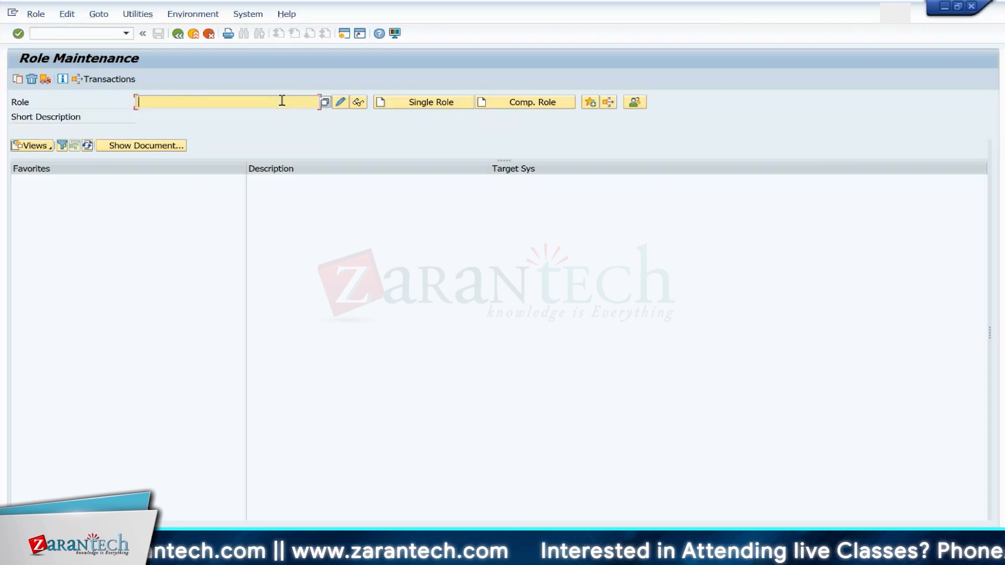
left_click(379, 151)
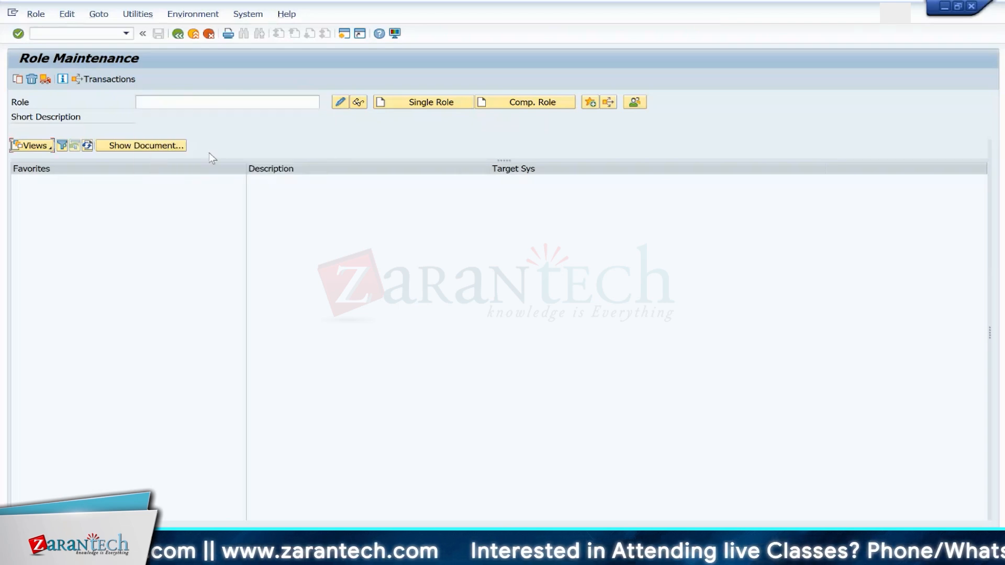
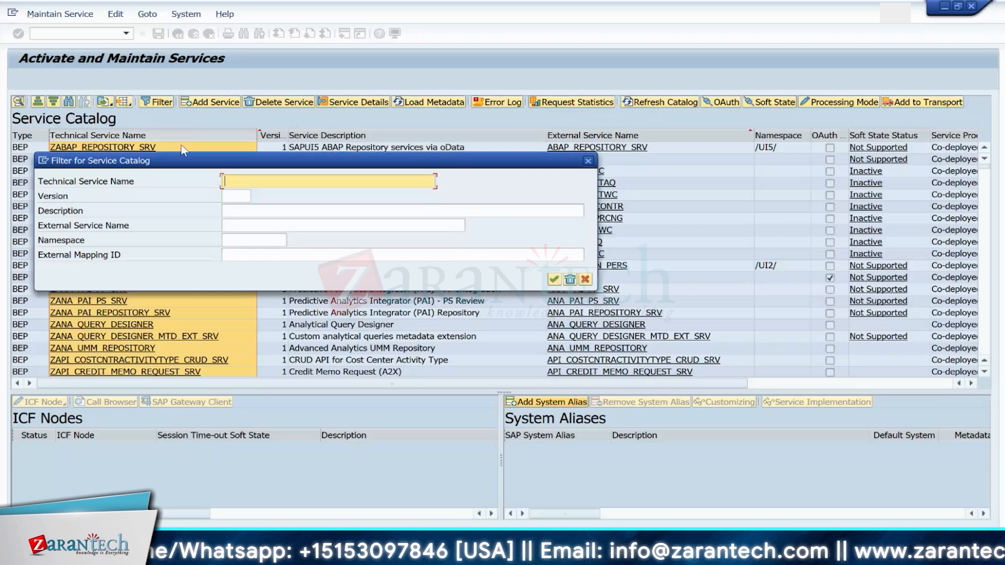
Step: Filter the service catalog by technical service name API_NJIT_CCYC_MANAGE_SRV
type("API")
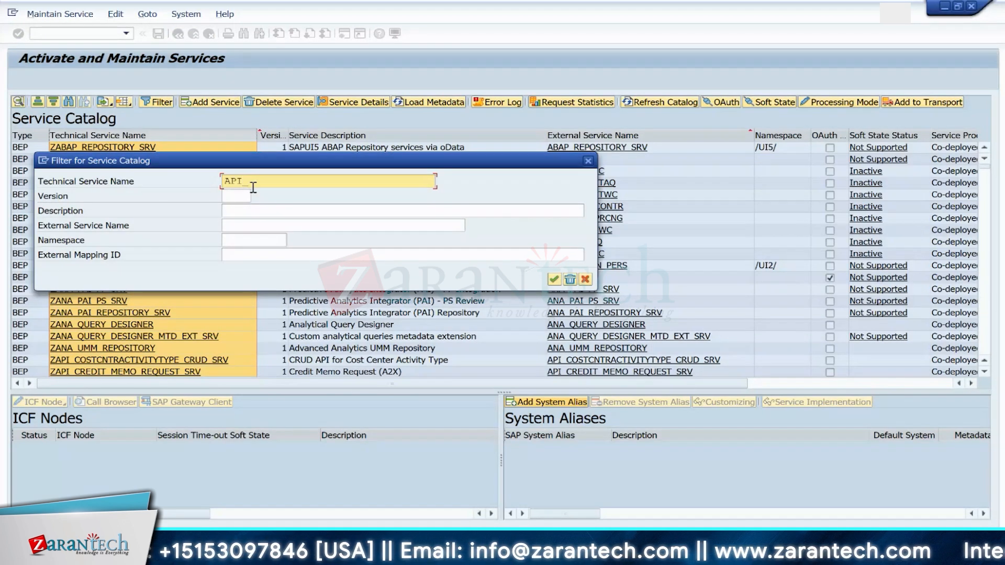
type("_MJI")
type("T")
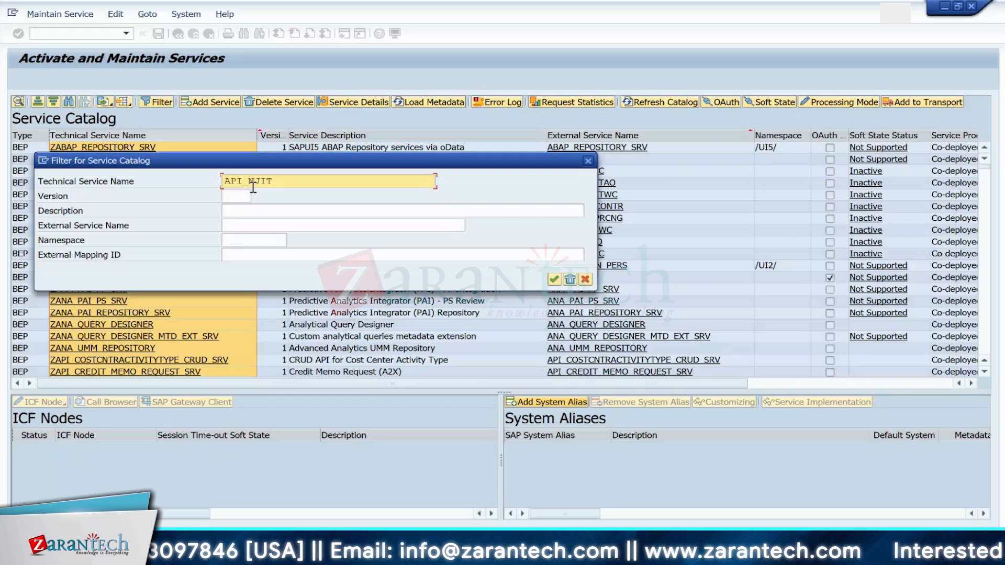
type("_C")
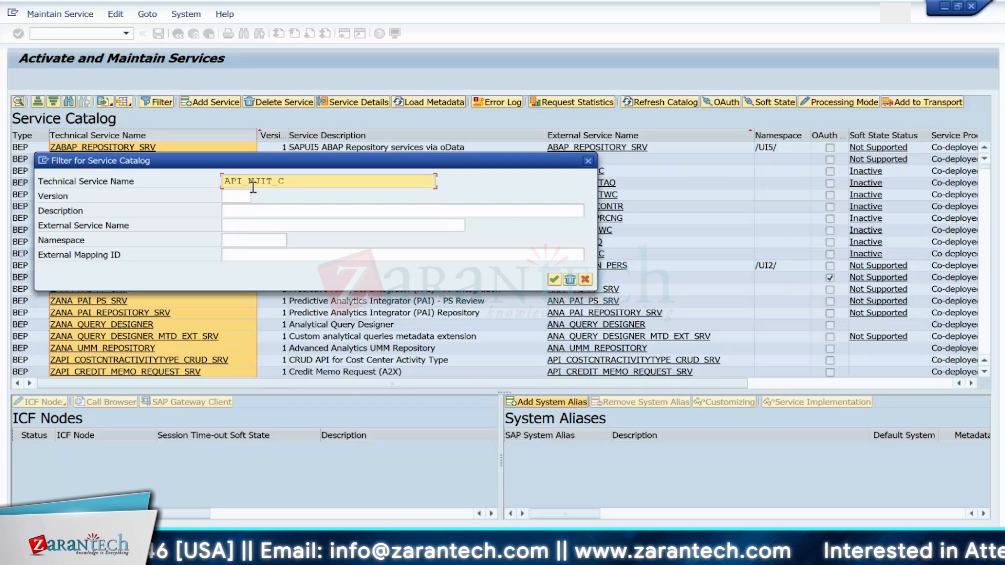
type("CYC")
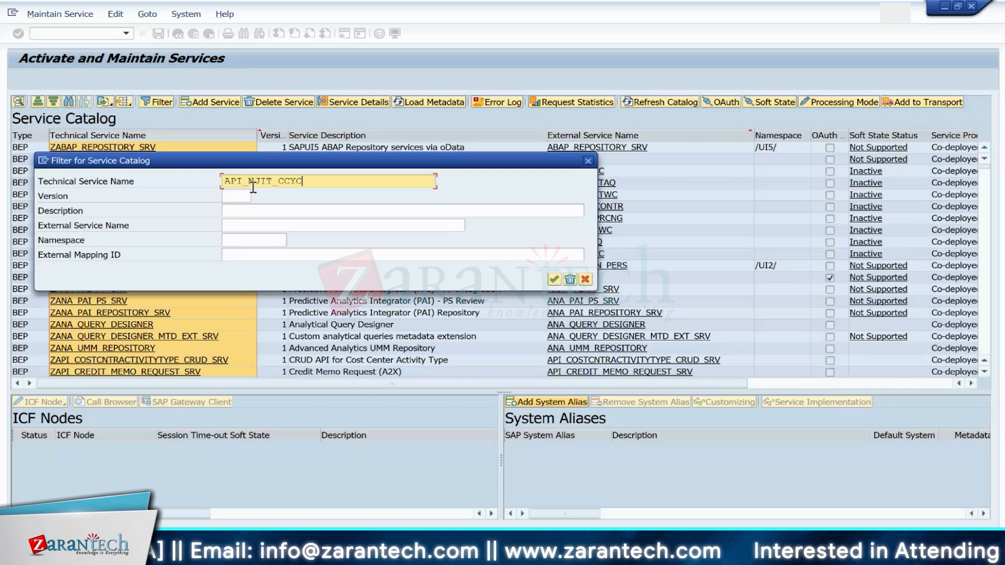
type("_MANA")
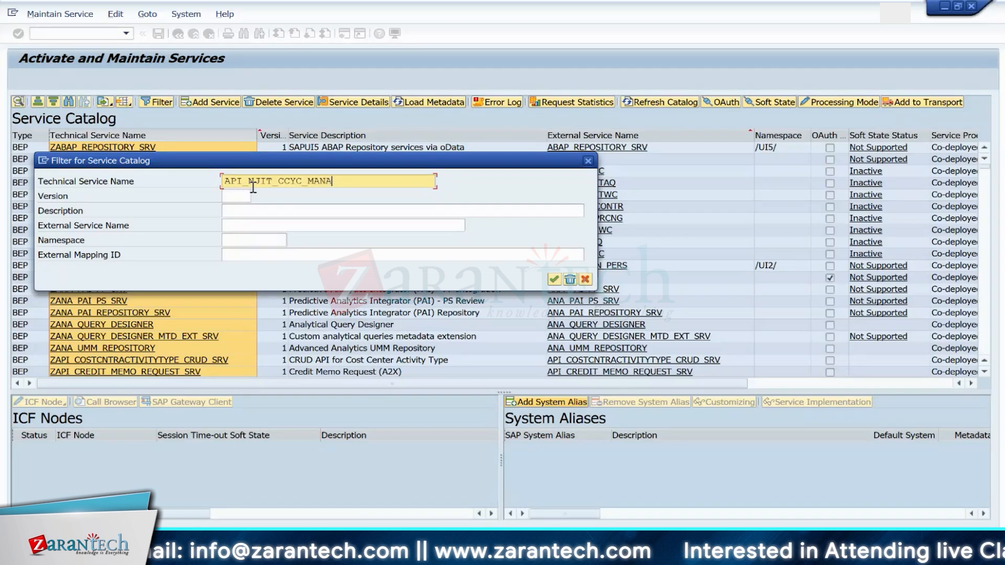
type("GE_SRV")
key("Return")
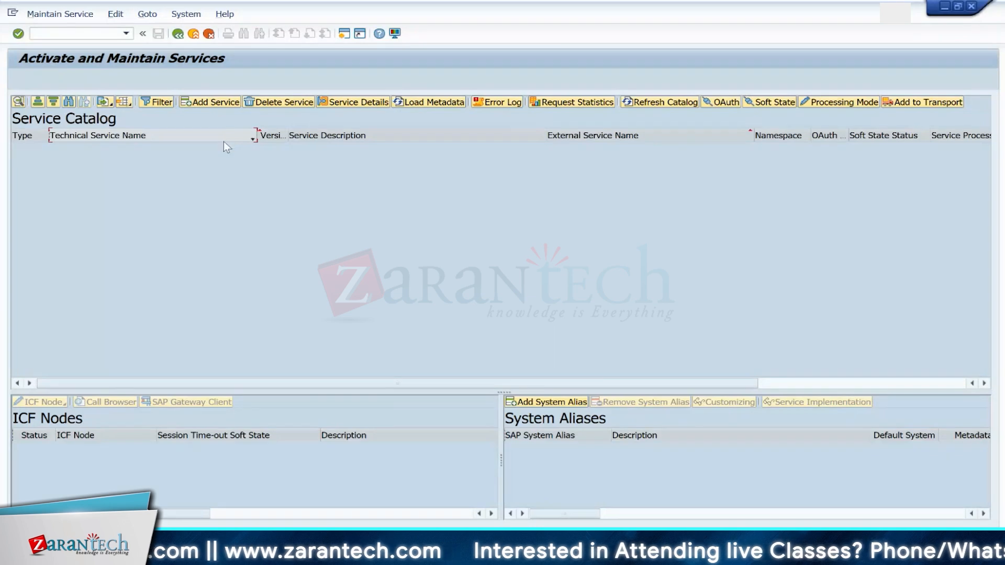
Step: Reopen the service catalog filter, shorten the technical service name to A, and reapply it
left_click(165, 106)
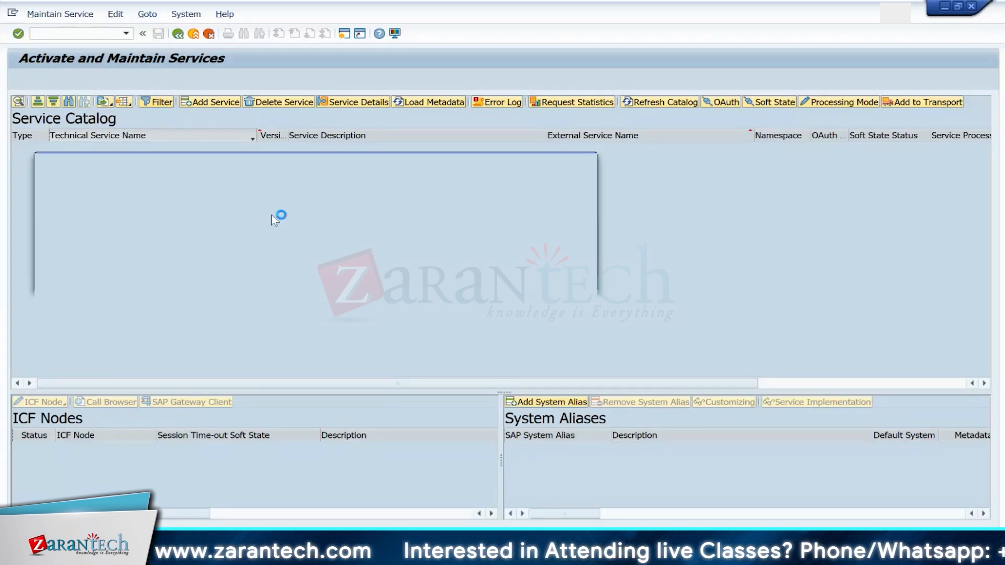
left_click(371, 182)
key("BackSpace")
key("BackSpace")
key("BackSpace")
key("BackSpace")
key("BackSpace")
key("BackSpace")
key("BackSpace")
key("BackSpace")
key("BackSpace")
key("BackSpace")
key("BackSpace")
key("BackSpace")
key("BackSpace")
key("BackSpace")
key("BackSpace")
key("BackSpace")
key("BackSpace")
key("BackSpace")
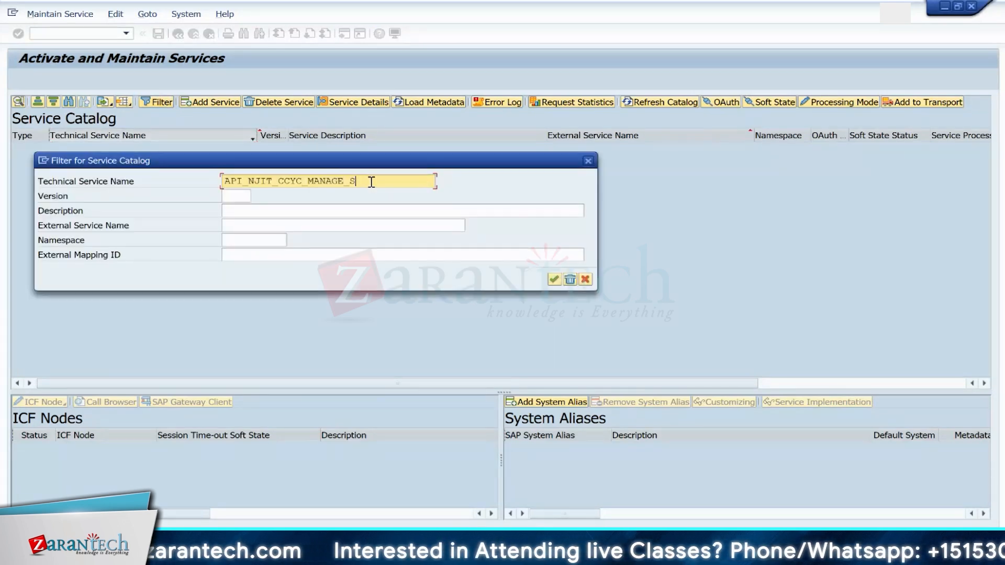
key("BackSpace")
key("BackSpace")
key("BackSpace")
key("BackSpace")
key("BackSpace")
key("BackSpace")
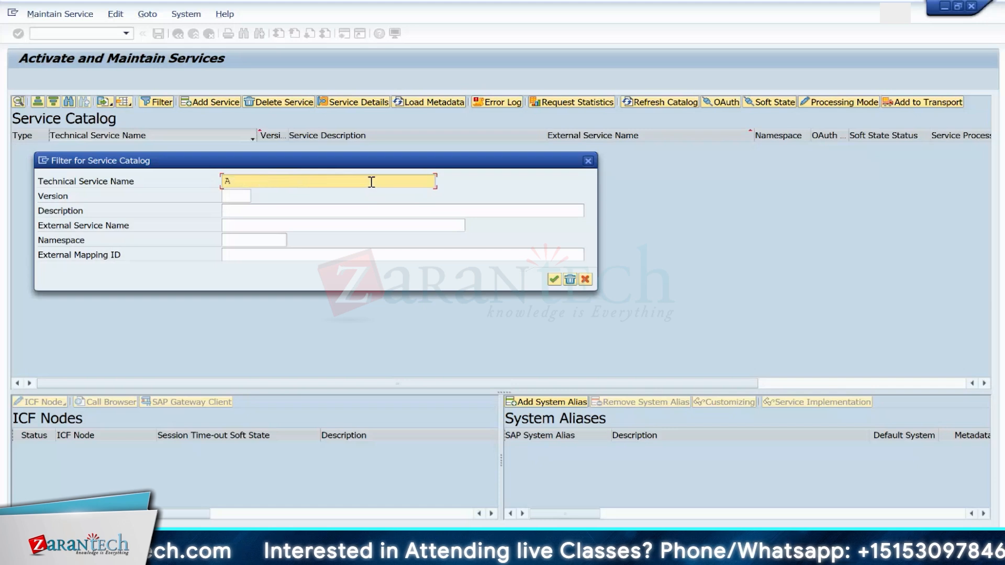
left_click(555, 280)
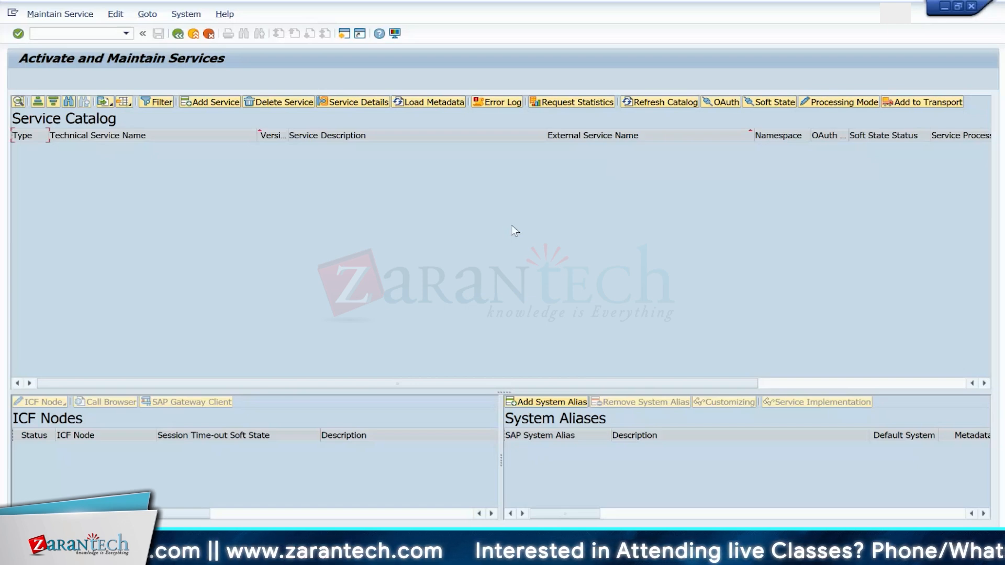
Step: Switch to transaction SPRO and open the SAP Customizing Implementation Guide
left_click(84, 34)
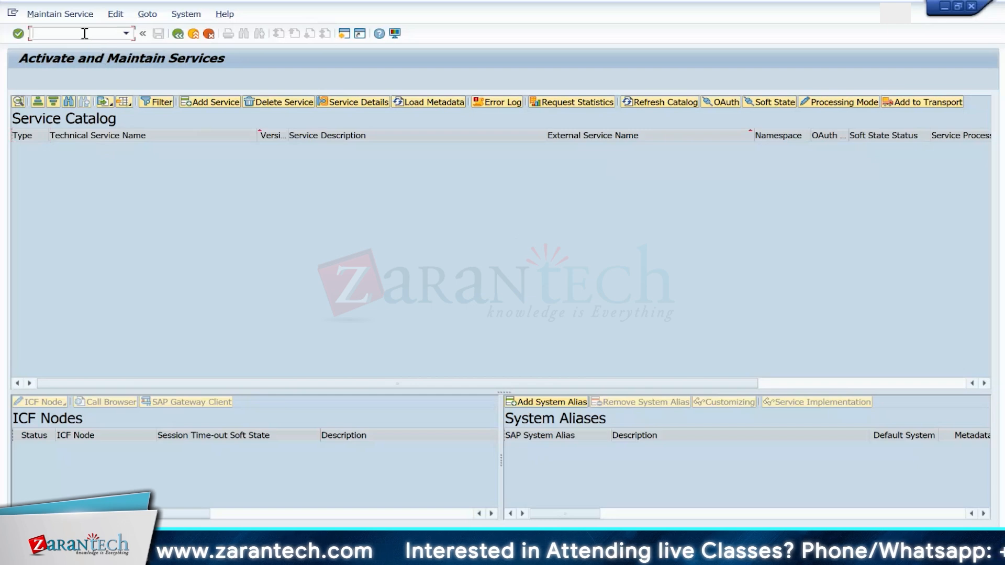
type("/N")
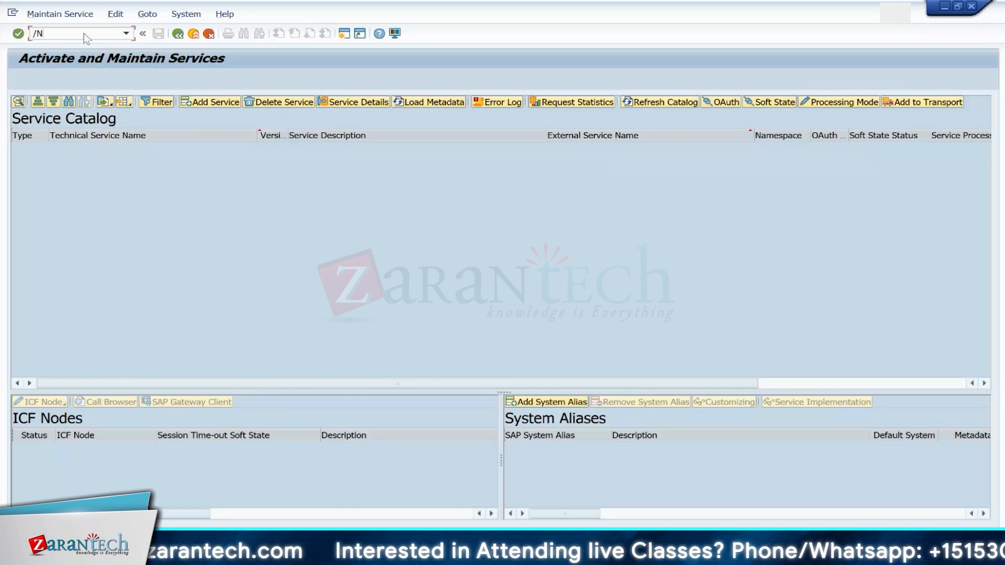
type("SPRO")
key("Return")
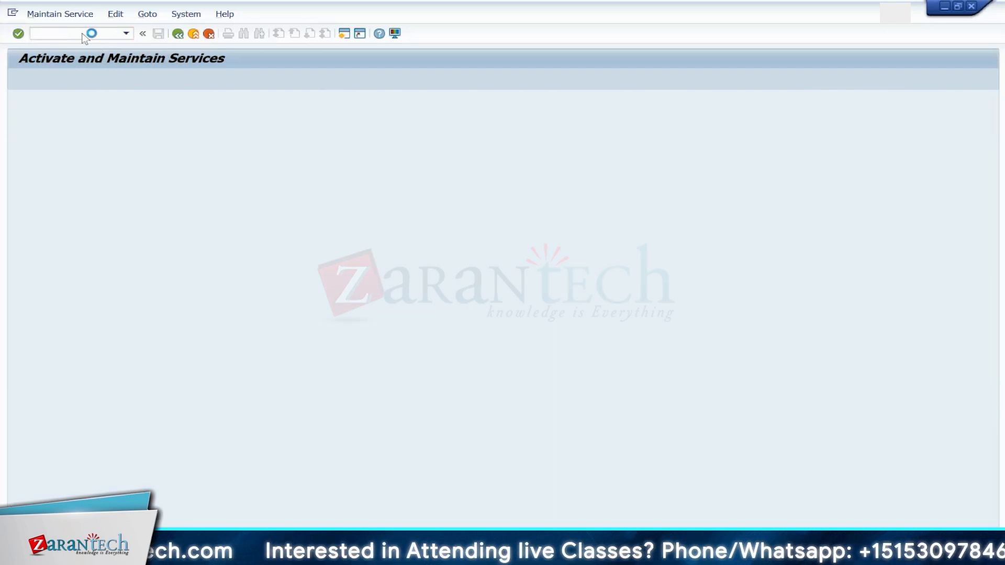
left_click(72, 80)
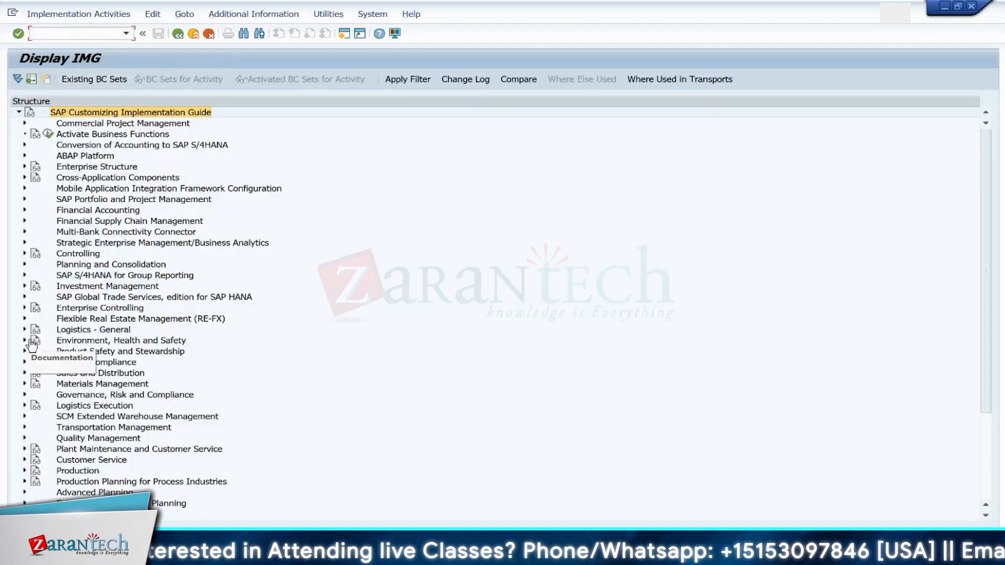
Step: Open Define Document and Item Type Determination for JIT Processing under EWM stock transfers, then return to the IMG
left_click(24, 416)
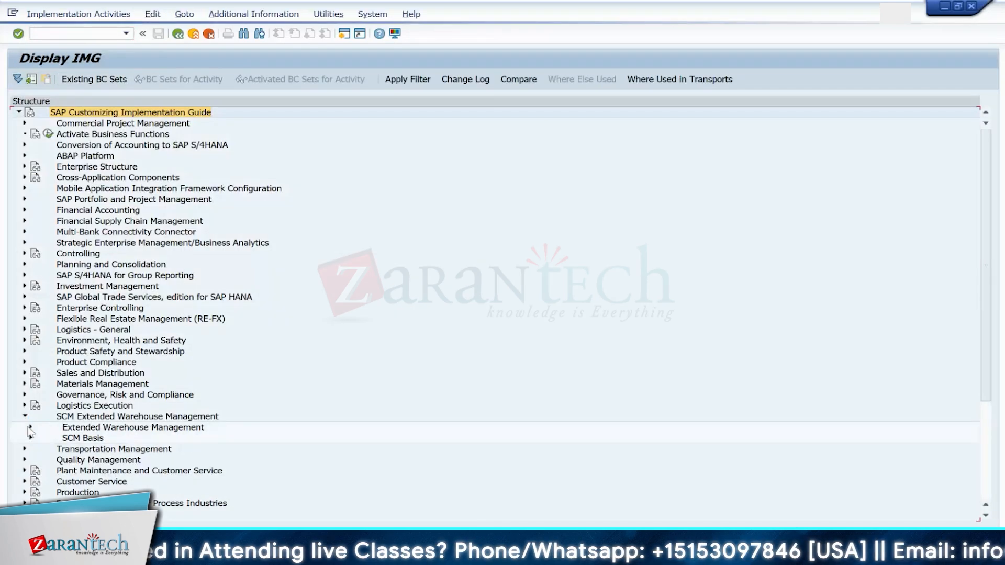
left_click(30, 427)
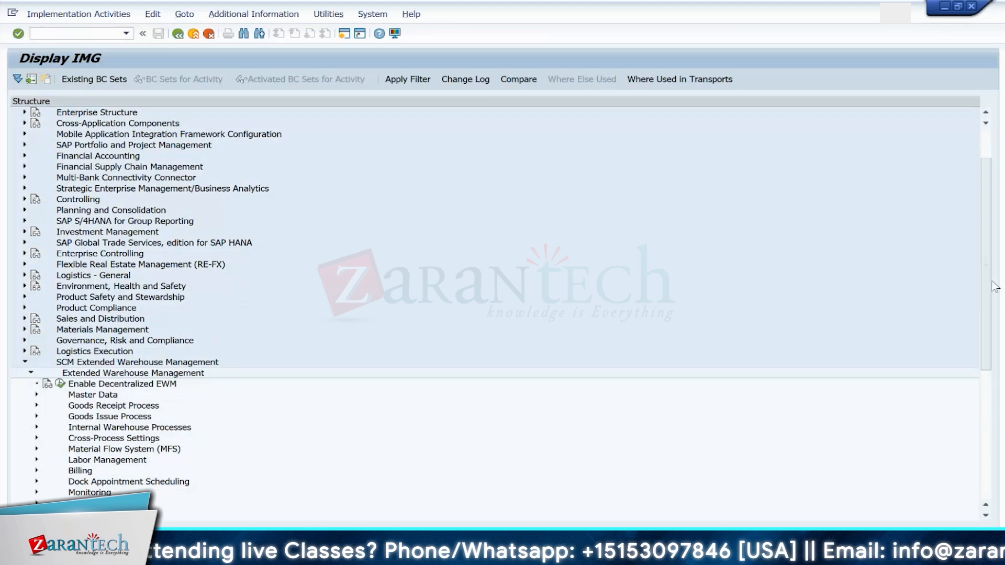
left_click_drag(986, 268, 989, 352)
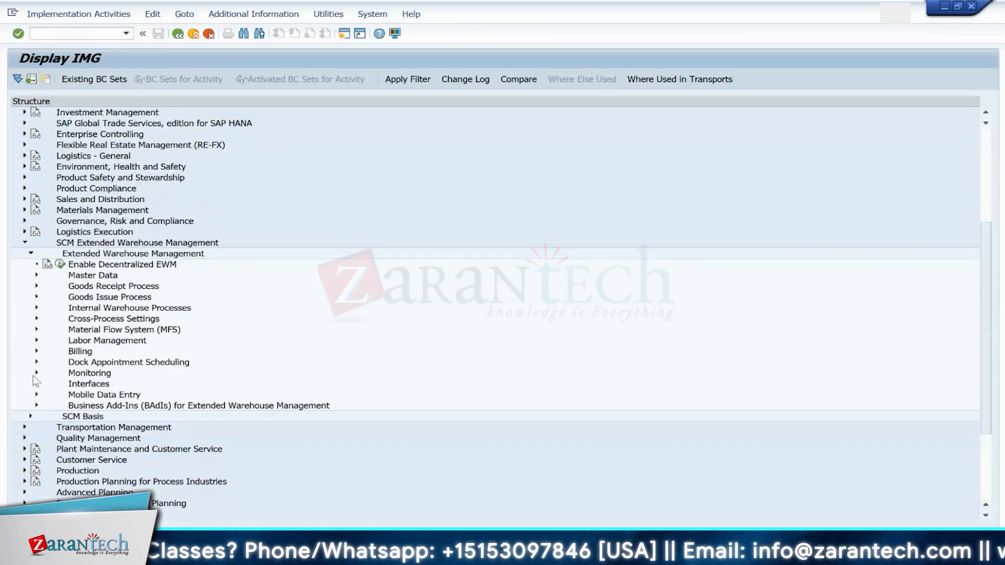
left_click(36, 309)
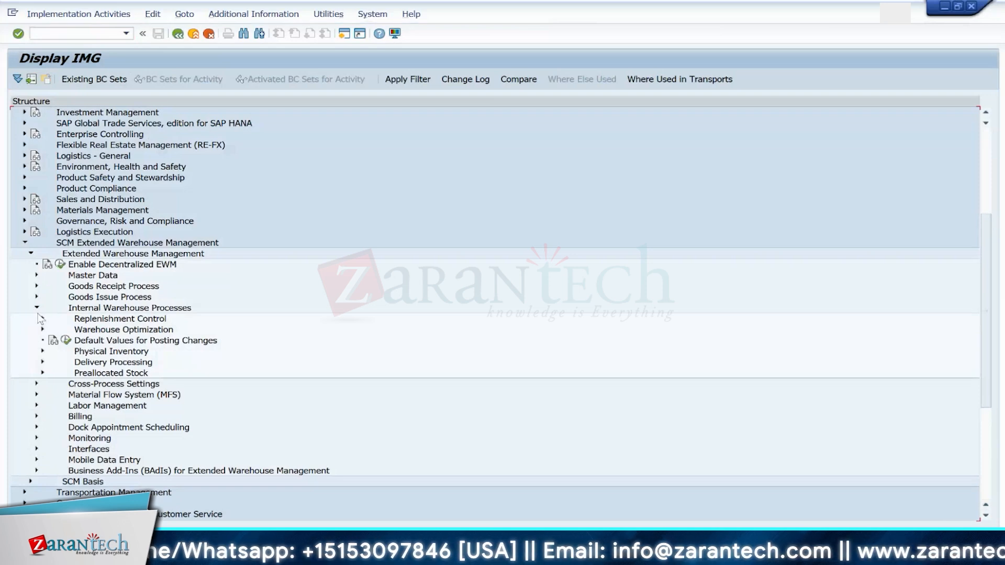
left_click(41, 362)
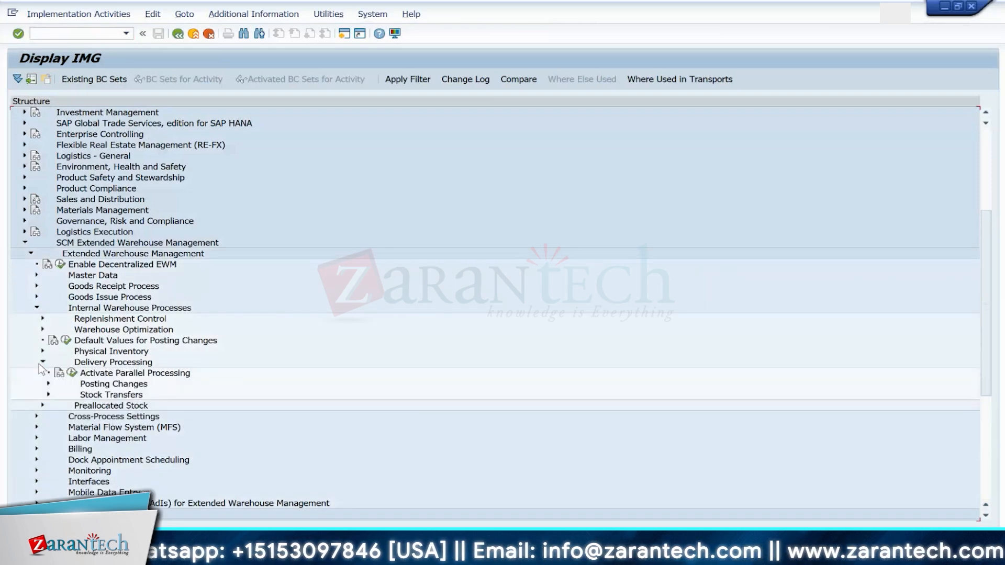
left_click(46, 395)
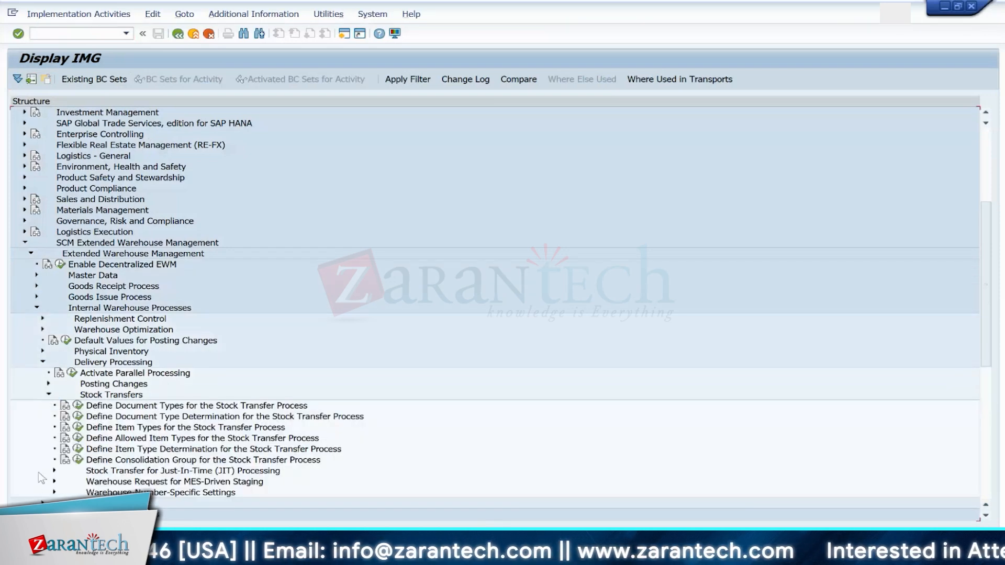
left_click(55, 471)
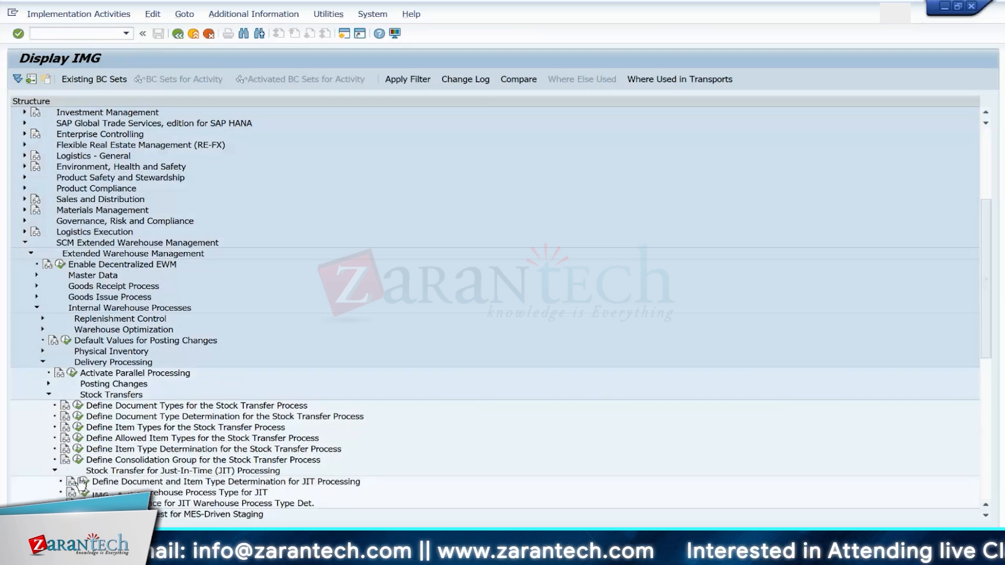
left_click(84, 482)
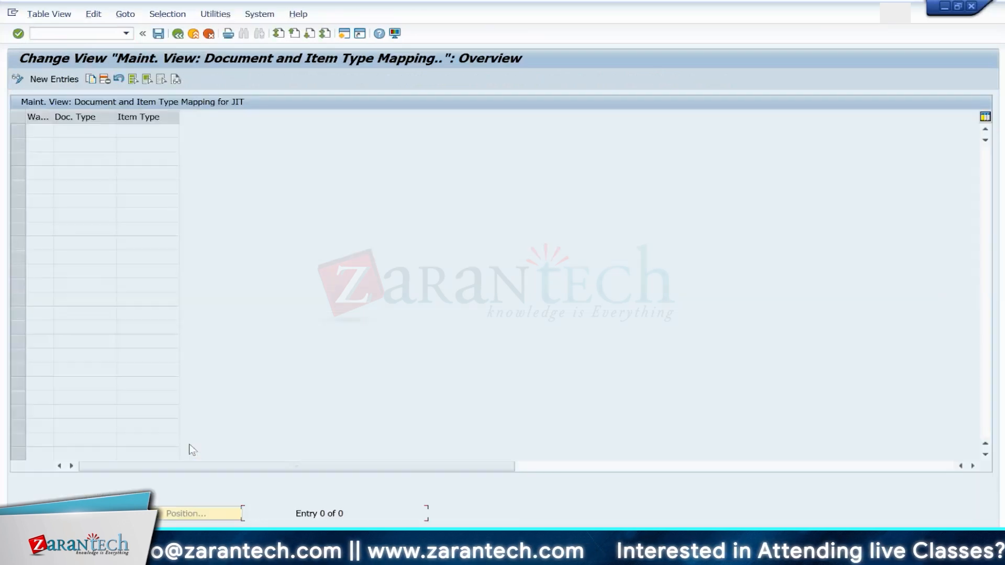
left_click(178, 33)
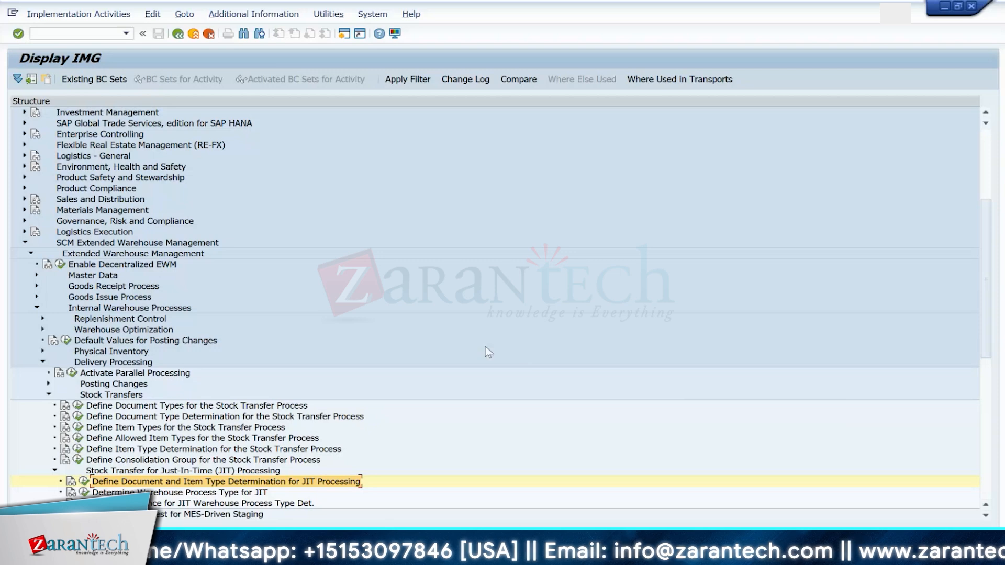
Step: Browse the JIT Outbound settings under Logistics Execution, then re-expand SCM Extended Warehouse Management
left_click(25, 242)
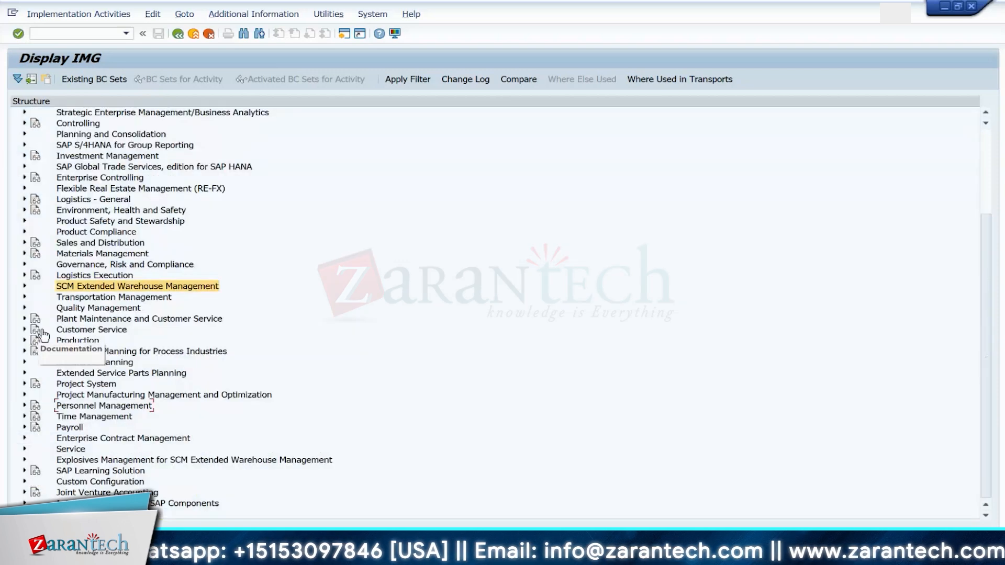
left_click(24, 276)
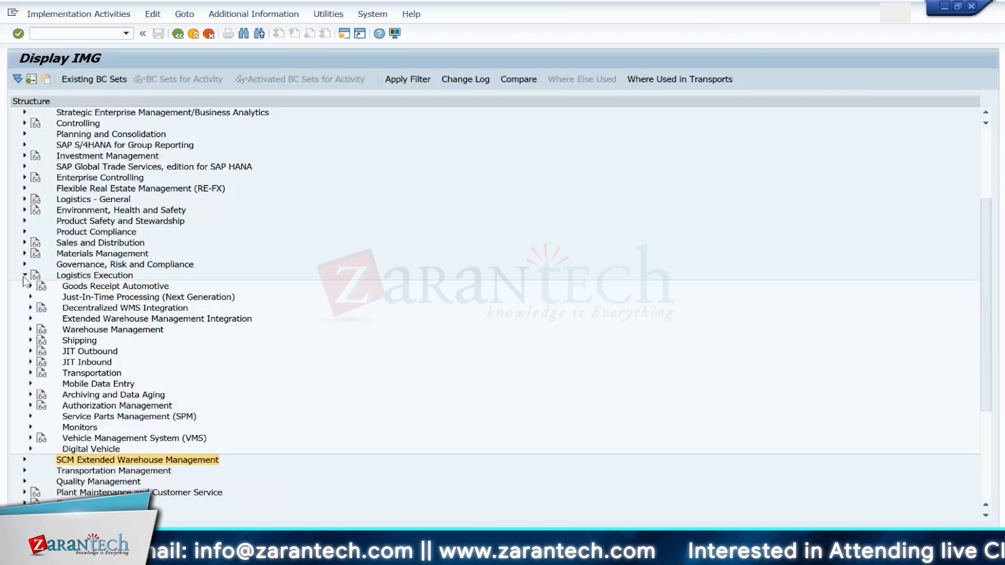
left_click(31, 352)
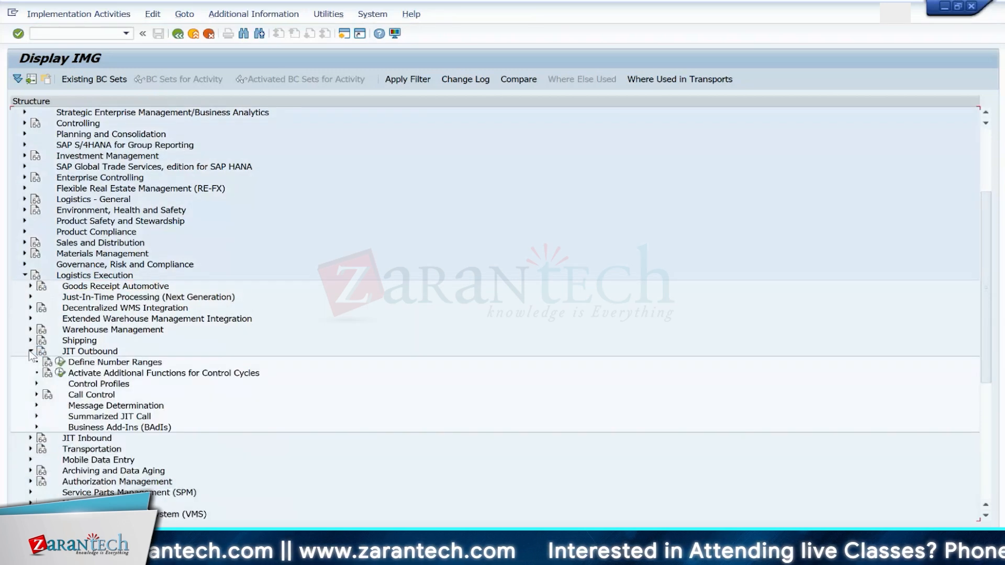
left_click(30, 354)
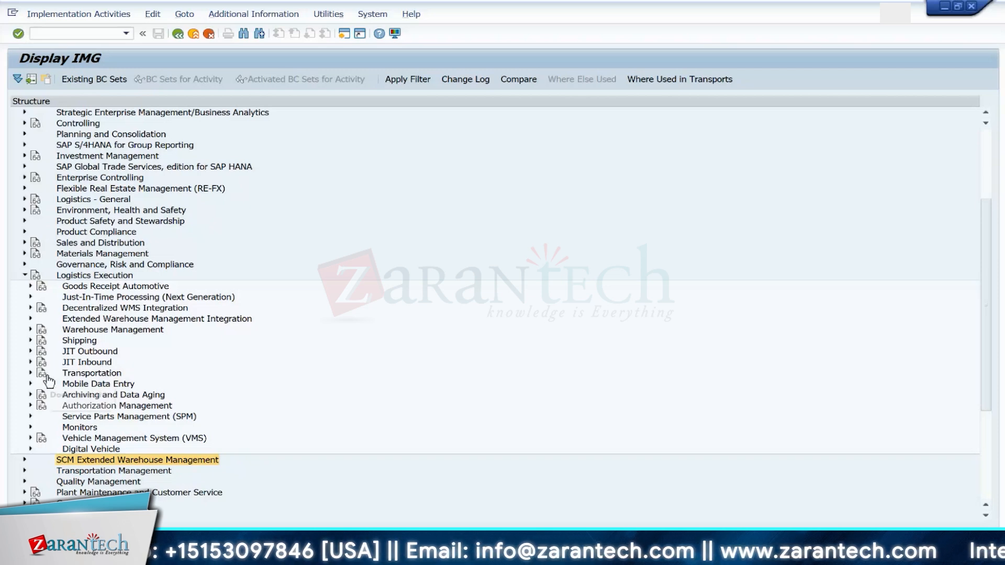
left_click(24, 276)
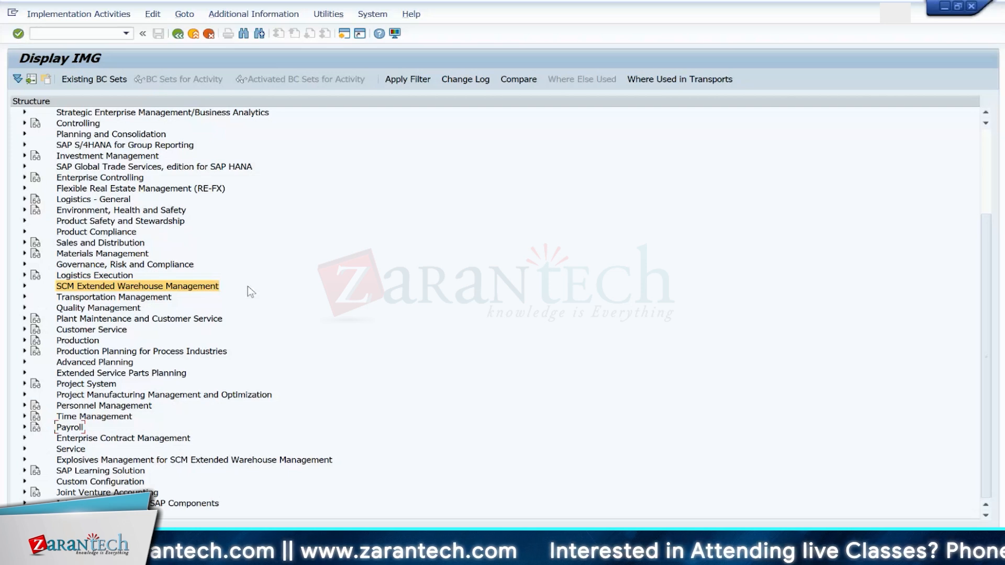
left_click(24, 287)
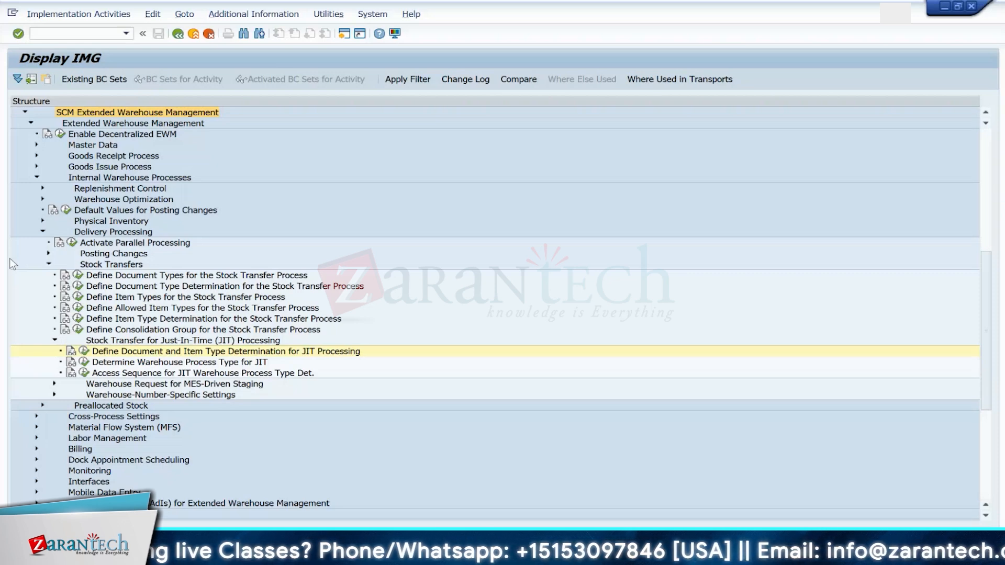
Step: Launch the Fiori launchpad with transaction /N/UI2/FLP
left_click(65, 33)
type("/NUI")
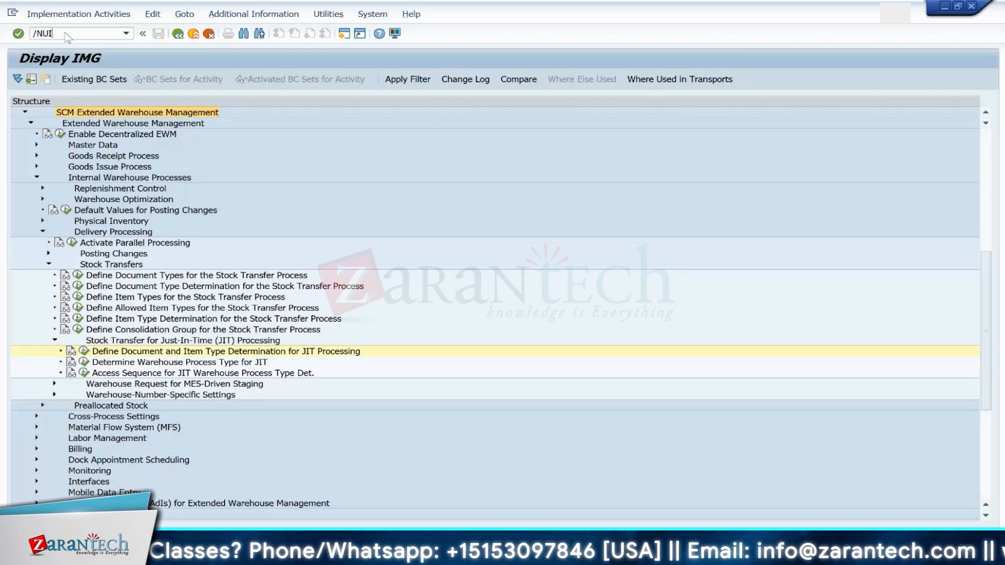
type("2/FLP")
key("Return")
type("/N/UI2")
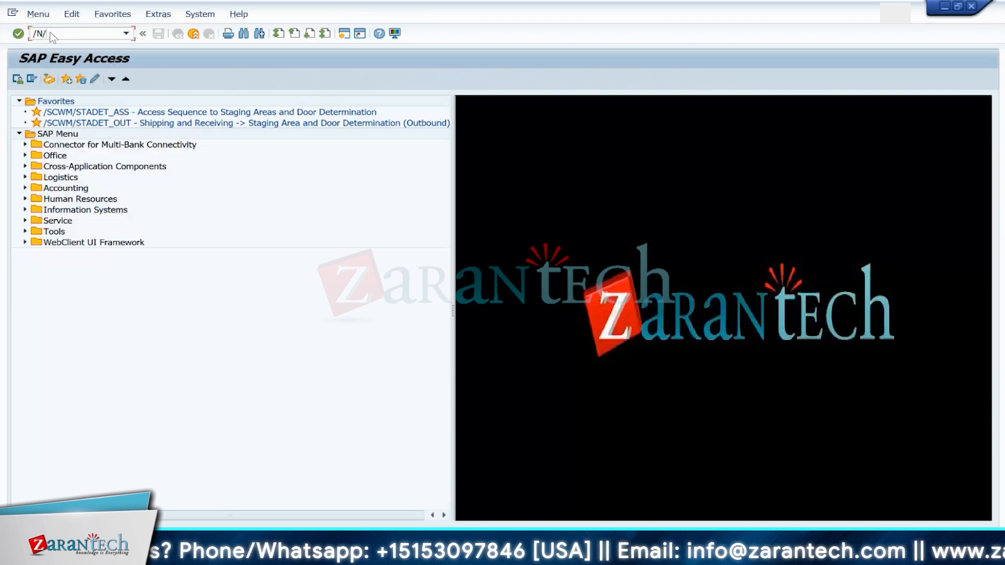
type("/FLP")
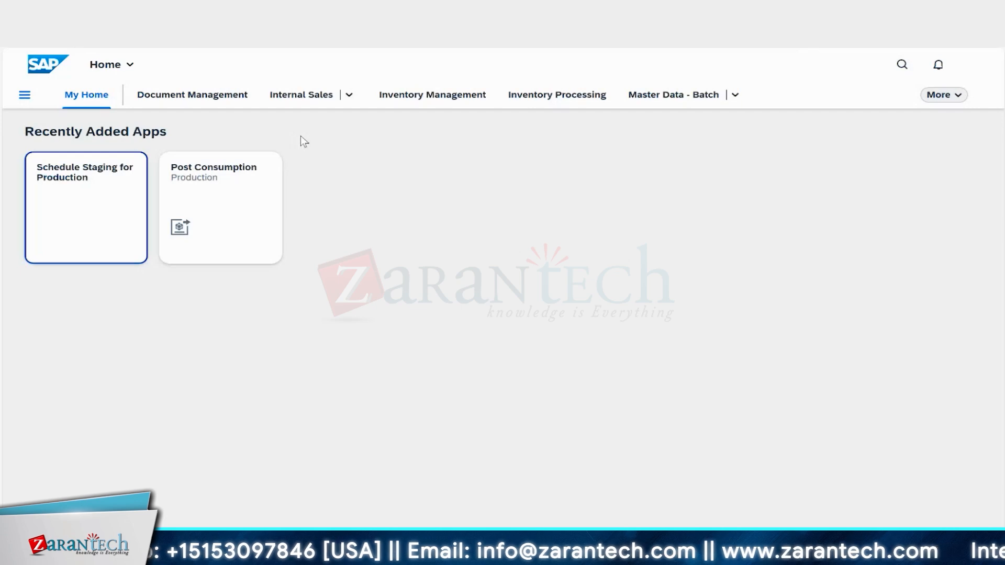
mouse_move(661, 554)
left_click(740, 516)
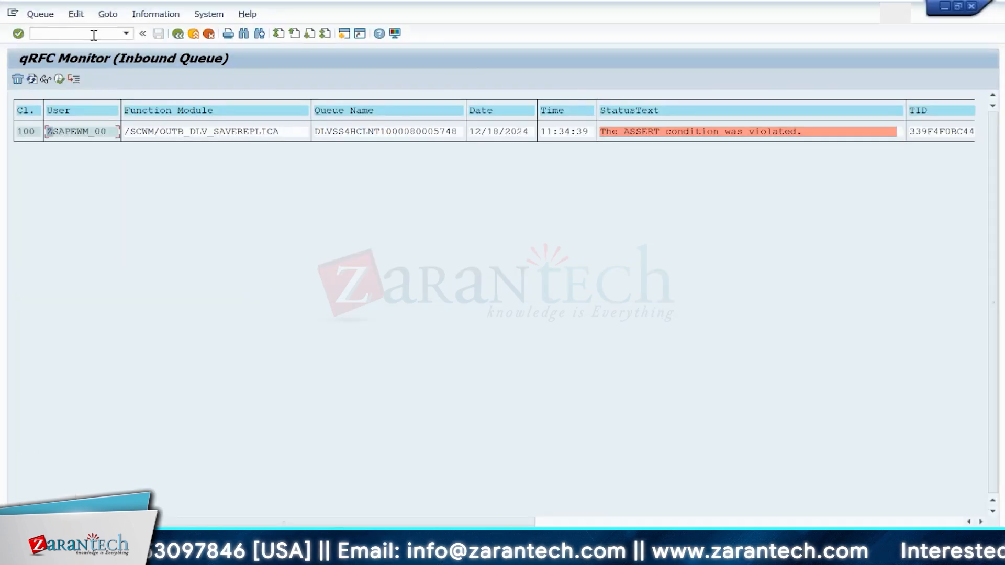
Step: Open transaction SCPR20 for Business Configuration Set activation
left_click(95, 34)
type("/NSCPR20")
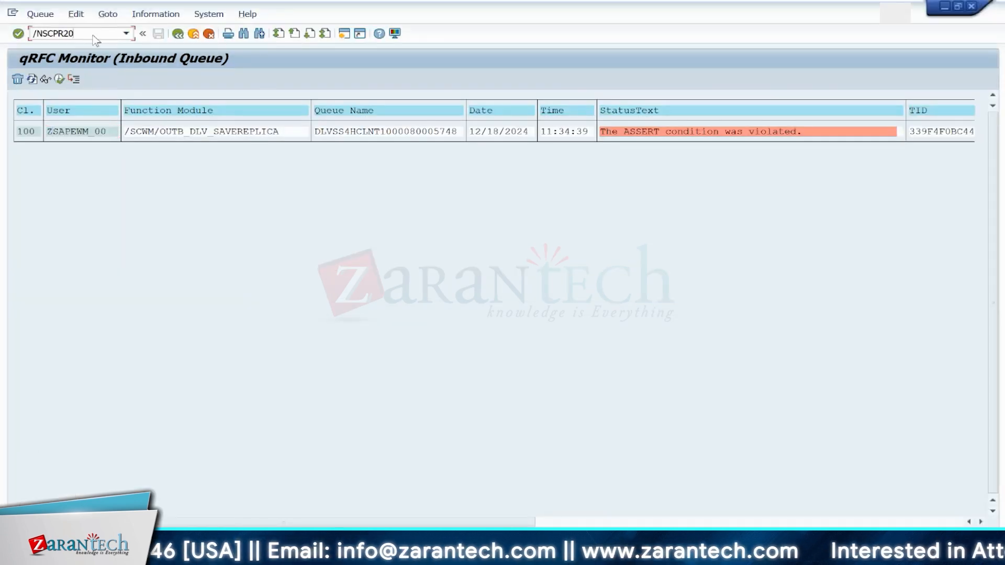
key("Return")
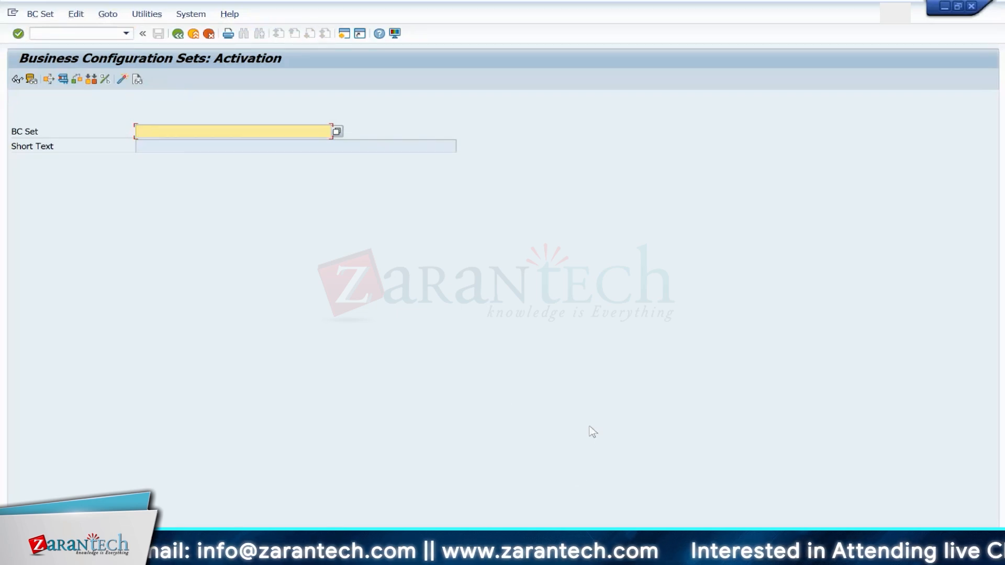
Step: Enter the BC set /SCWM/DLV_STOCK_TRANSFER_JIT for activation, correcting the typed name
left_click(191, 137)
type("/SCWM/DLV")
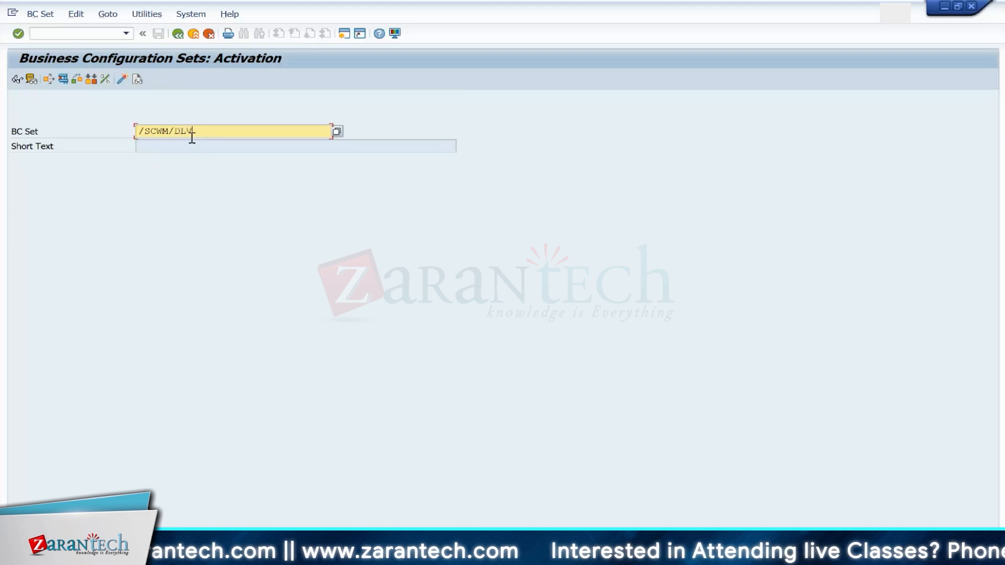
type("_STOCK_TRNSFER_JIT")
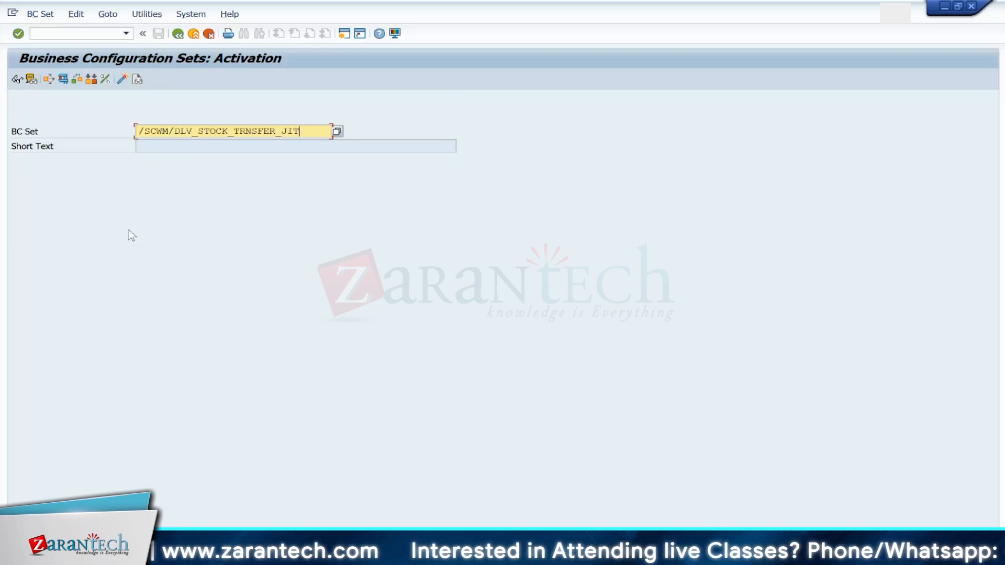
key("Return")
left_click(248, 130)
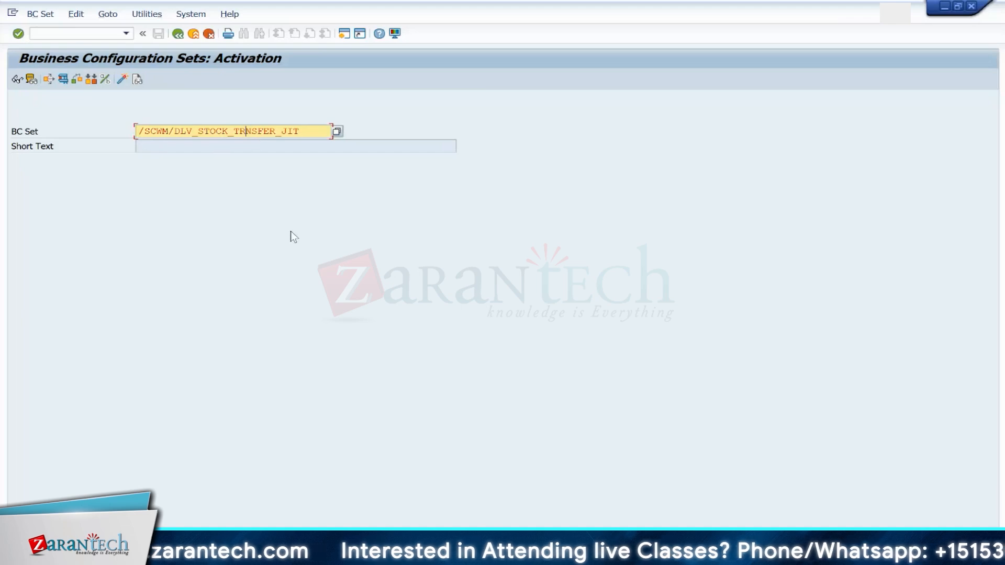
type("A")
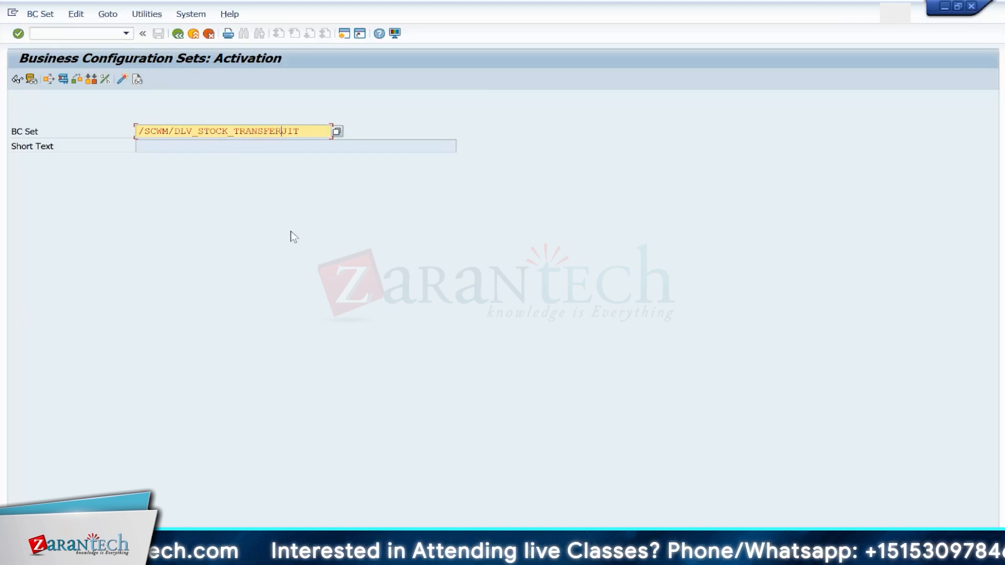
type("_")
key("Return")
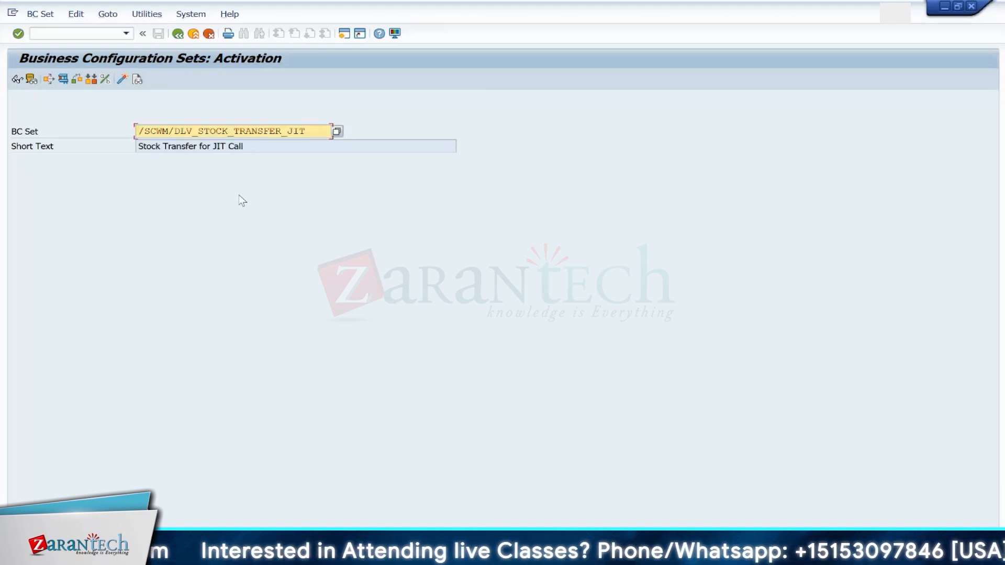
Step: Run the BC set check and review its component tree and check results, then exit back to activation
left_click(66, 78)
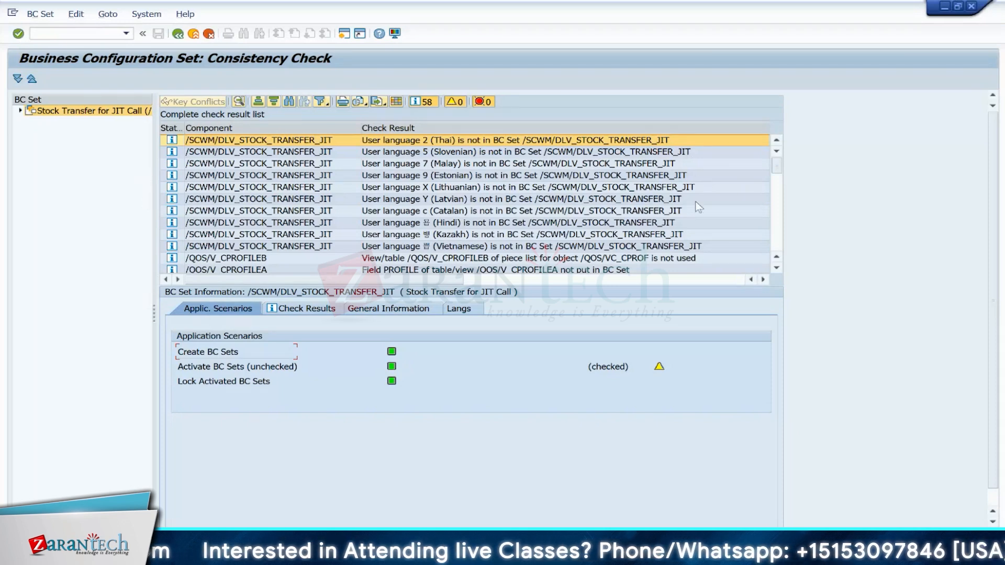
left_click(777, 268)
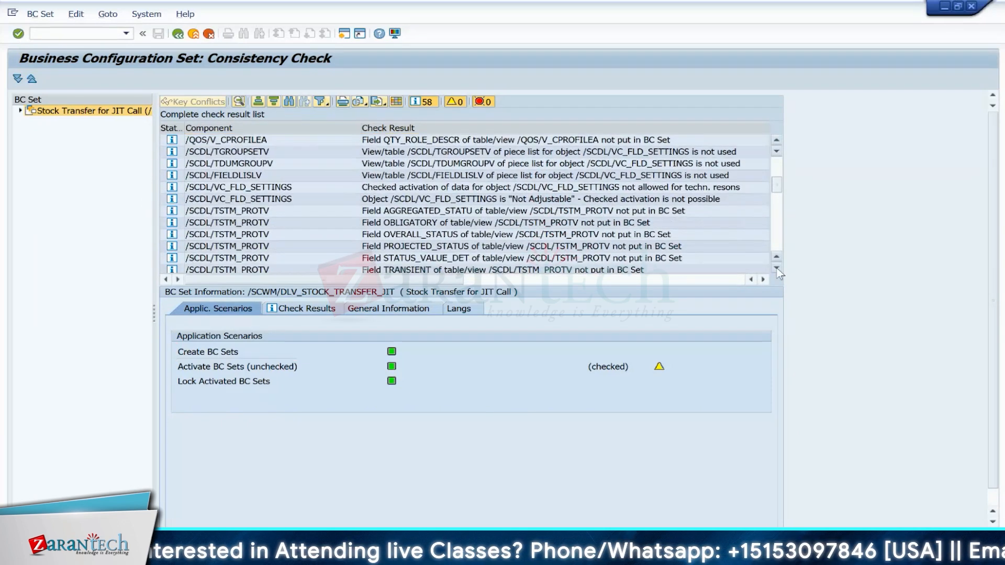
left_click(777, 268)
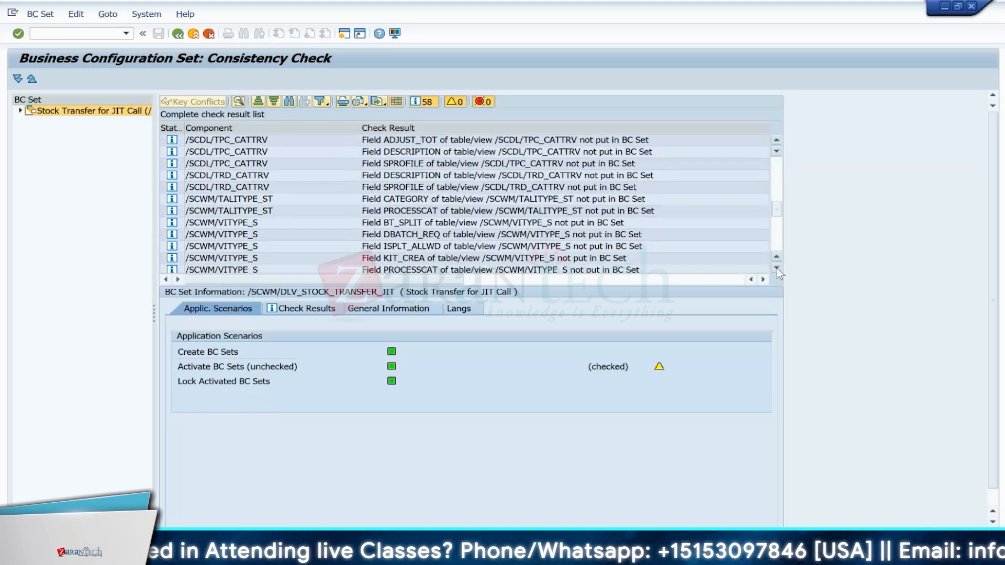
left_click(777, 268)
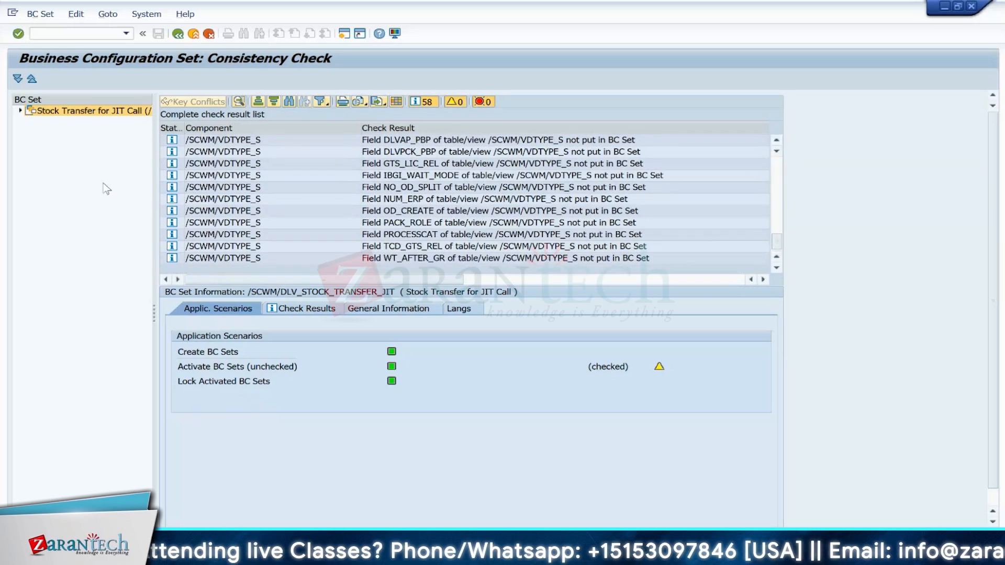
left_click(21, 111)
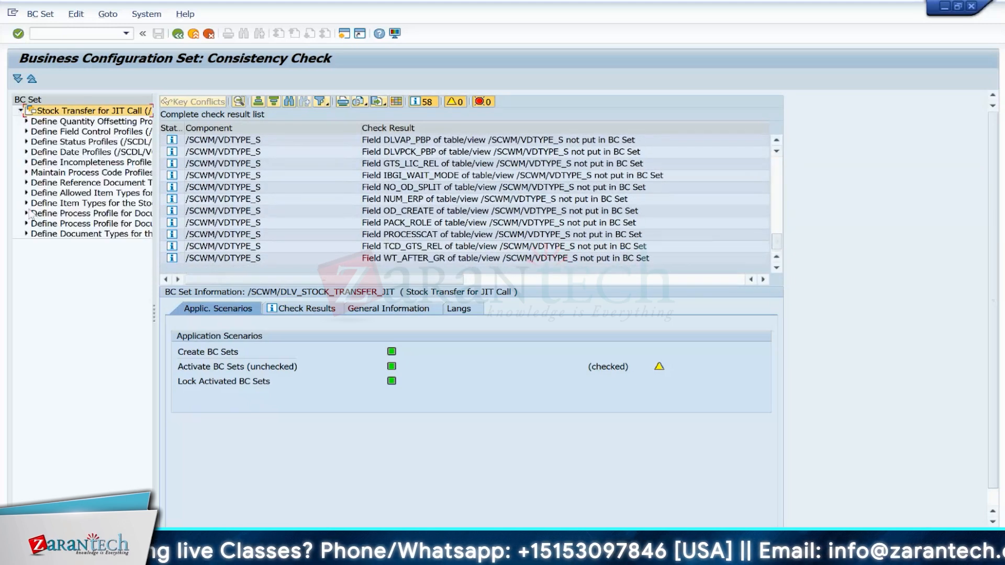
left_click_drag(154, 315, 389, 319)
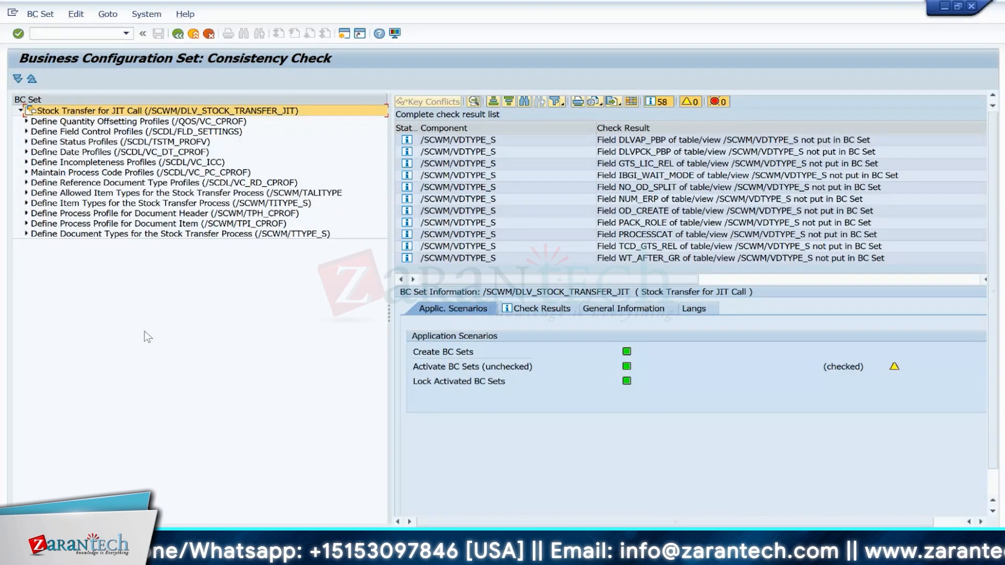
left_click(542, 309)
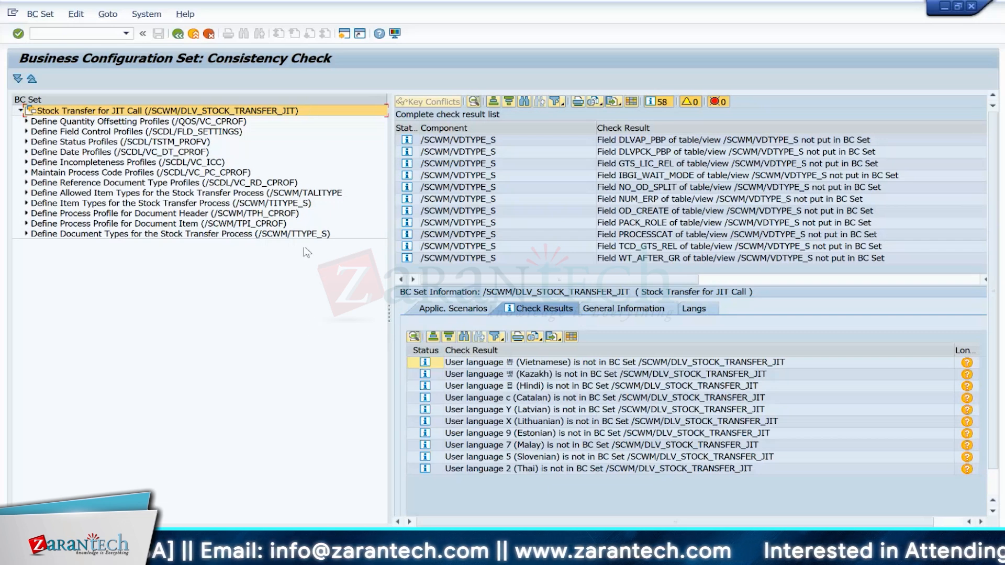
left_click(192, 35)
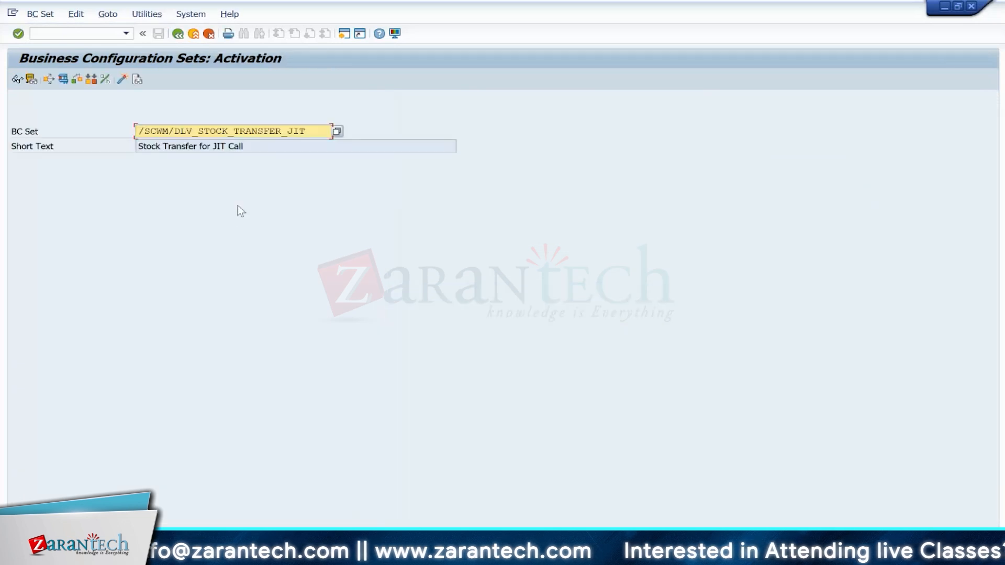
Step: Open the Customizing Execute Project transaction and display the SAP Reference IMG
left_click(81, 33)
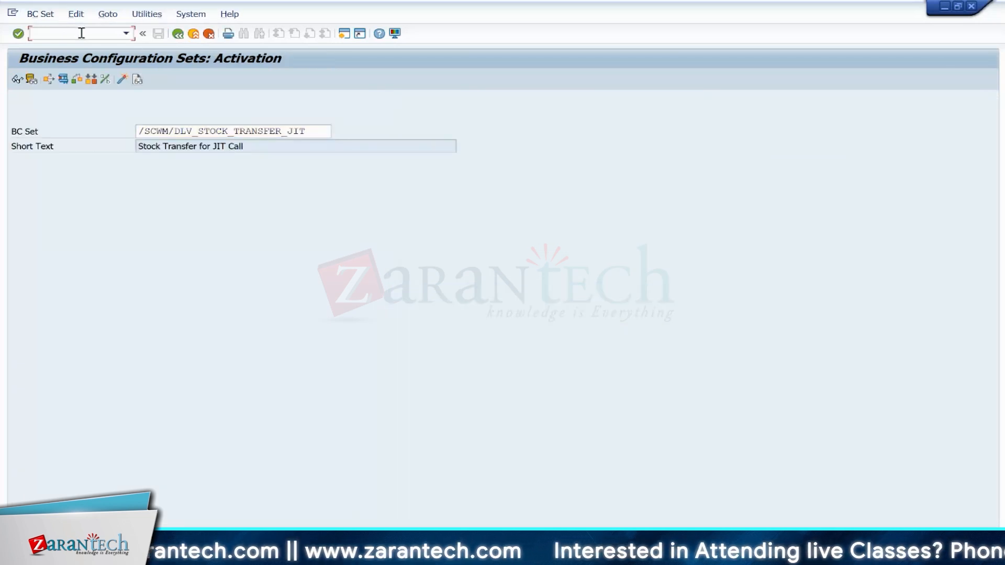
type("/nscpr3")
key("Return")
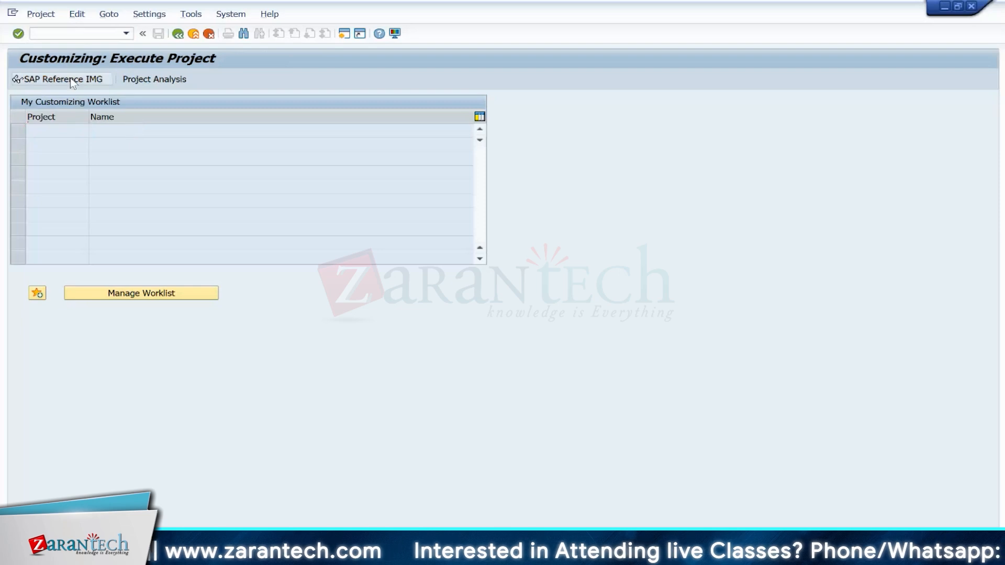
left_click(73, 80)
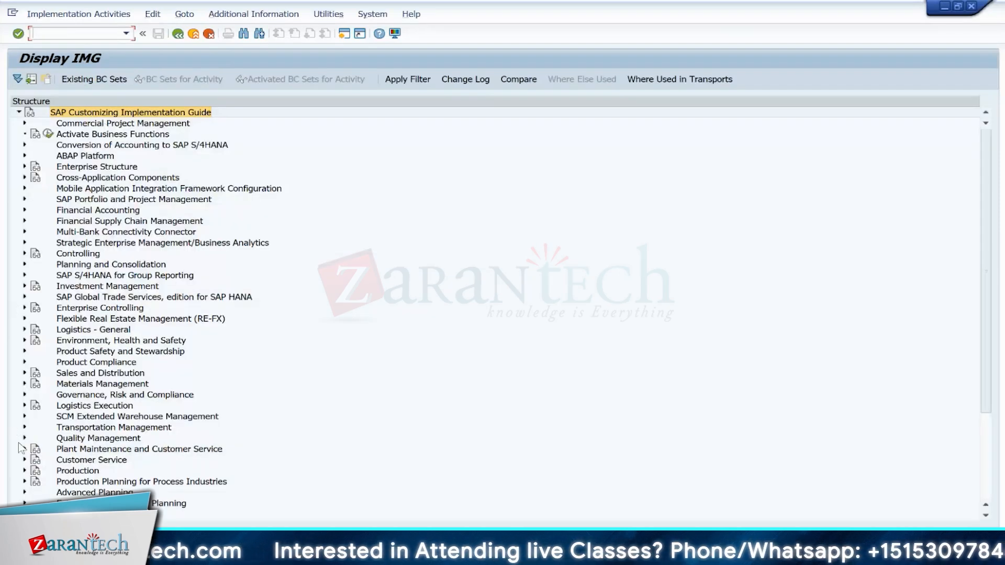
Step: Expand Logistics Execution and browse the Just-In-Time Processing (Next Generation) subfolders
left_click(24, 406)
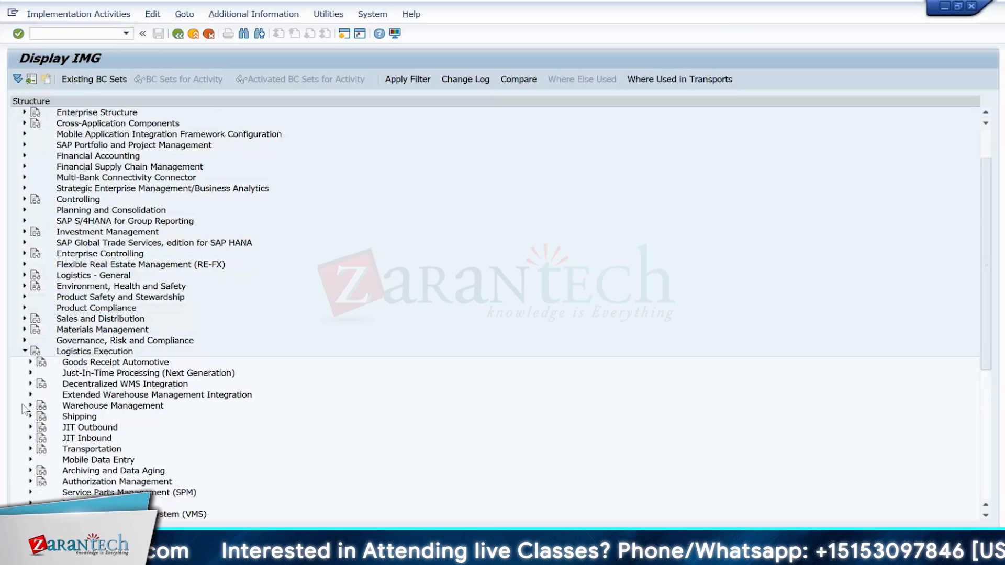
left_click(30, 374)
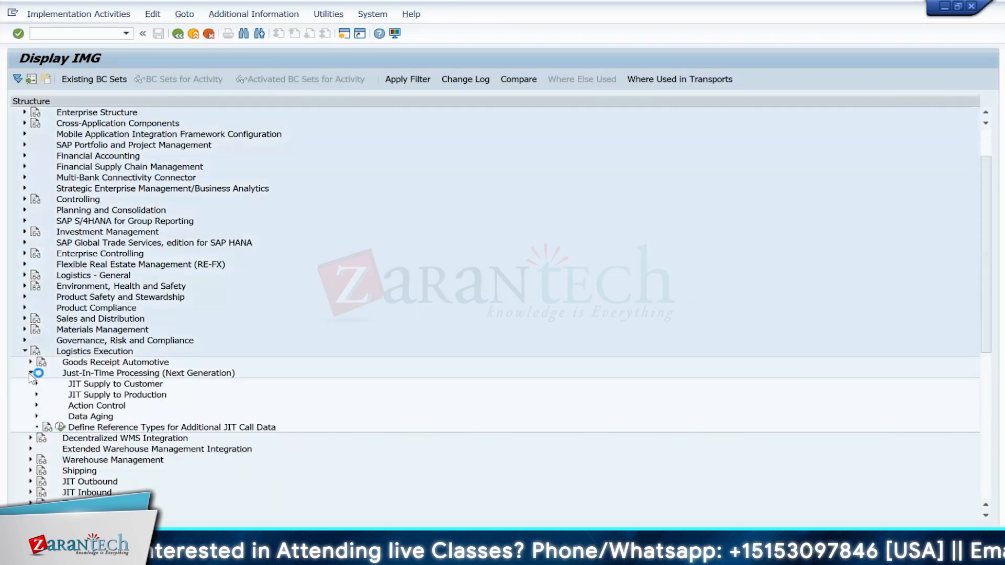
left_click(122, 375)
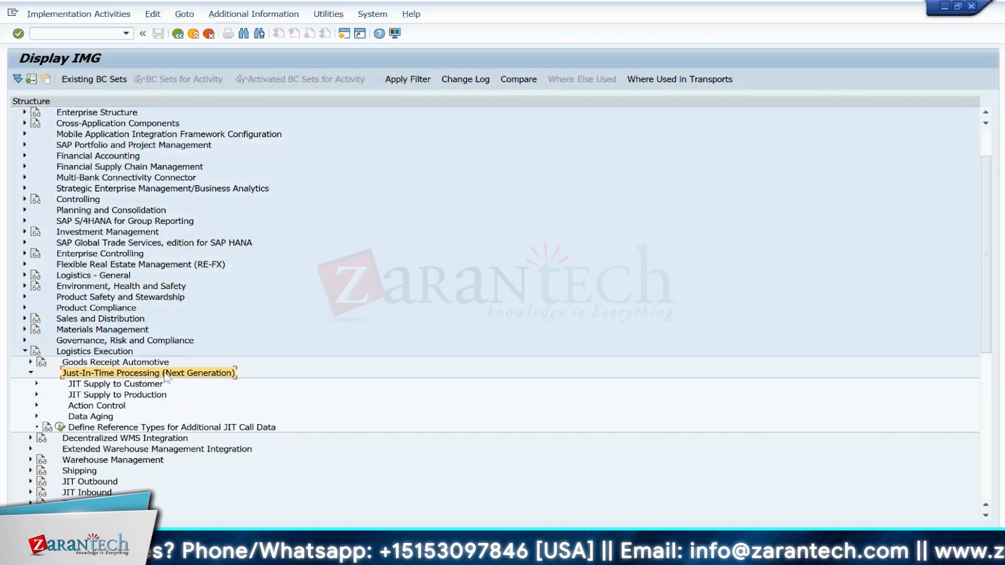
left_click(31, 372)
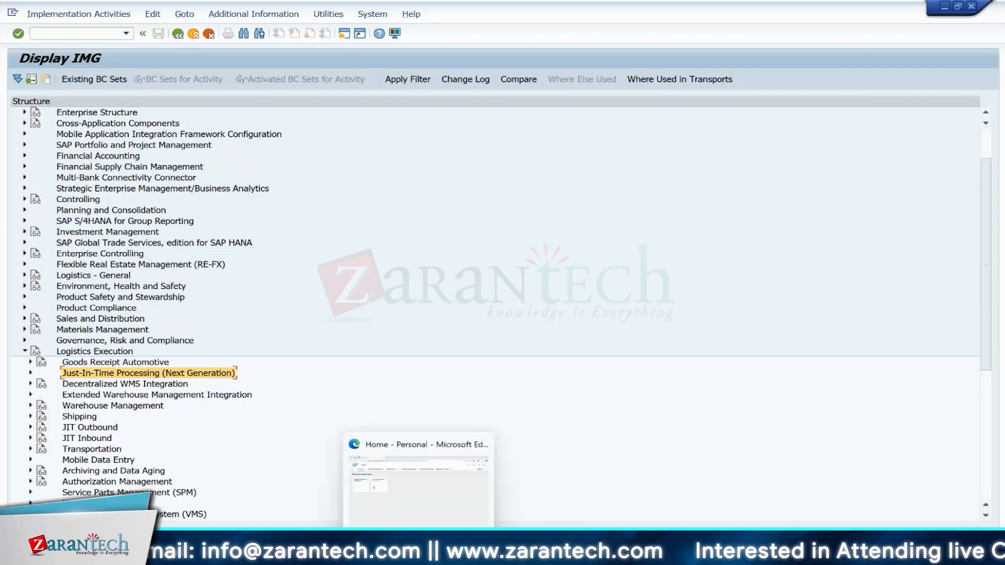
Step: Switch to the Fiori launchpad in Microsoft Edge and open the App Finder from the user menu
left_click(418, 554)
left_click(974, 64)
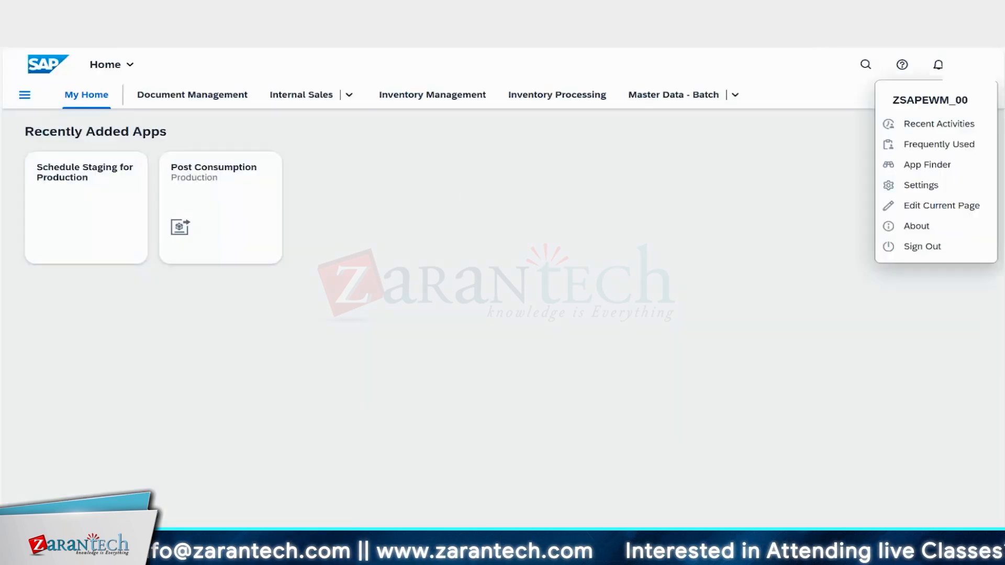
left_click(934, 167)
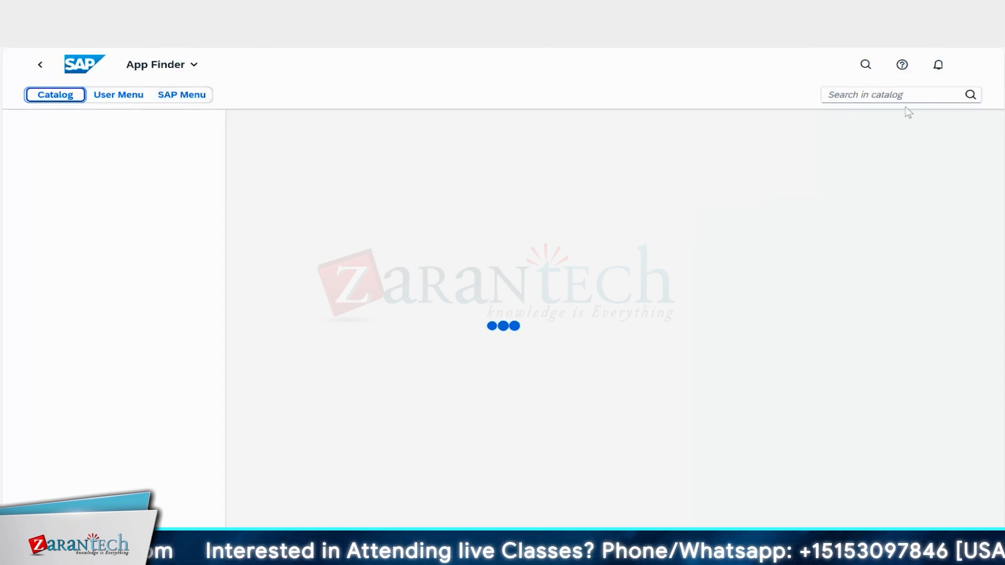
Step: Search the App Finder's SAP menu for Manage JIT
left_click(182, 95)
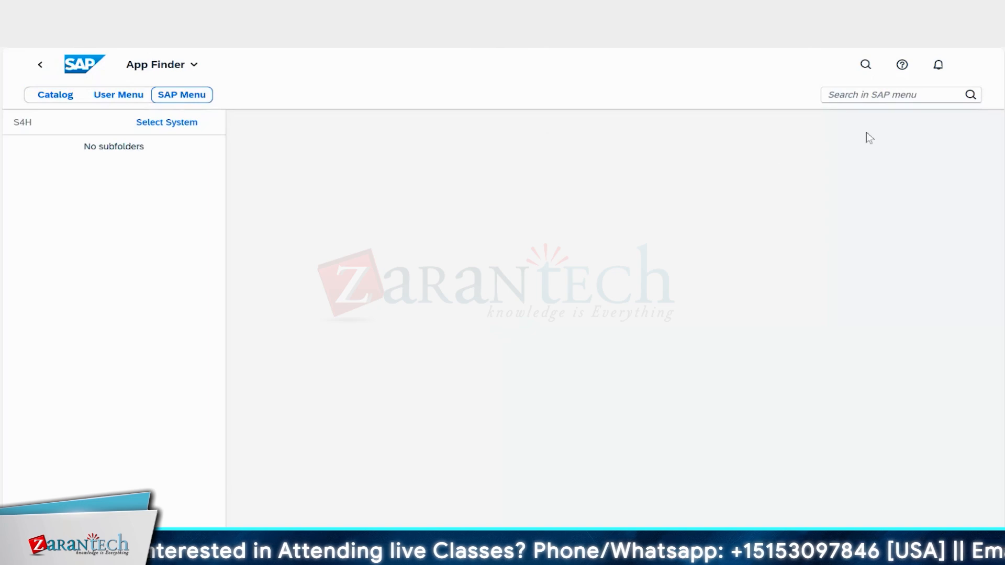
left_click(848, 95)
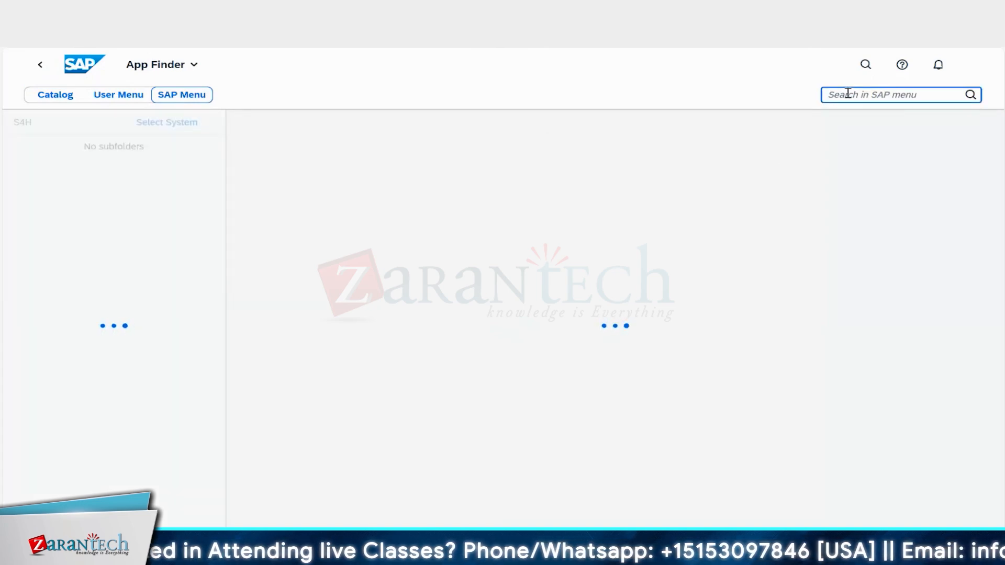
type("mANAGE")
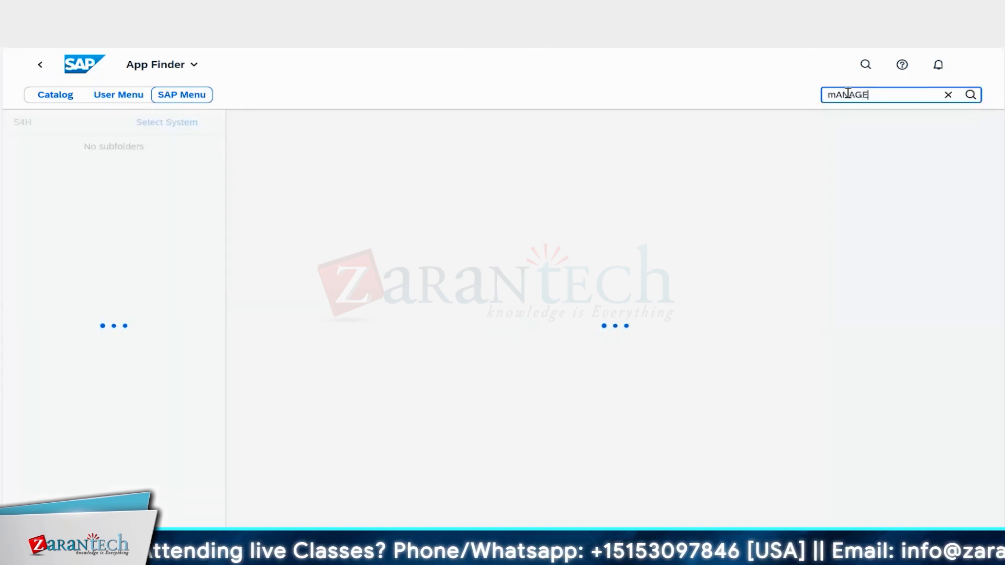
key("BackSpace")
key("BackSpace")
key("BackSpace")
key("BackSpace")
key("BackSpace")
key("BackSpace")
type("Manage ")
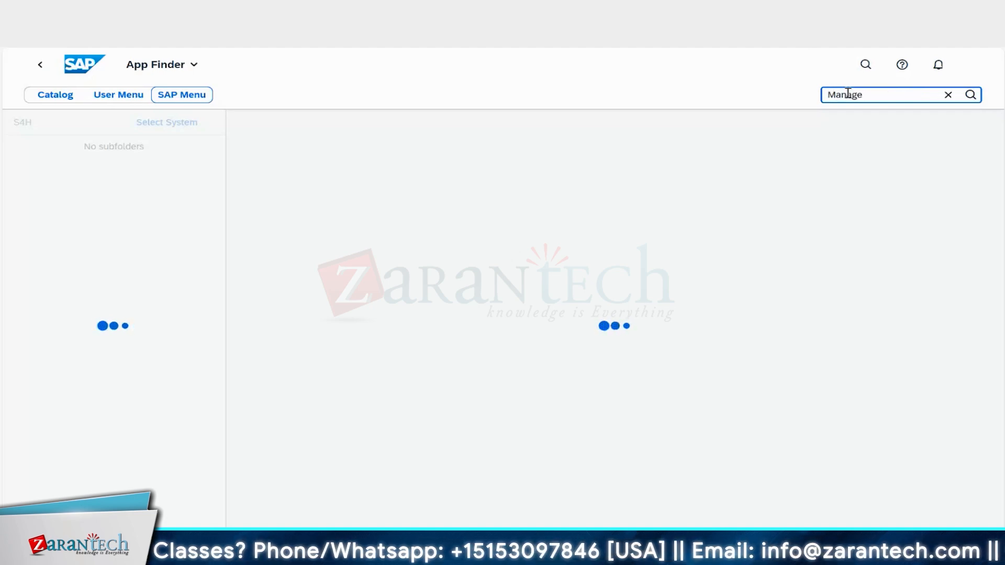
type("J")
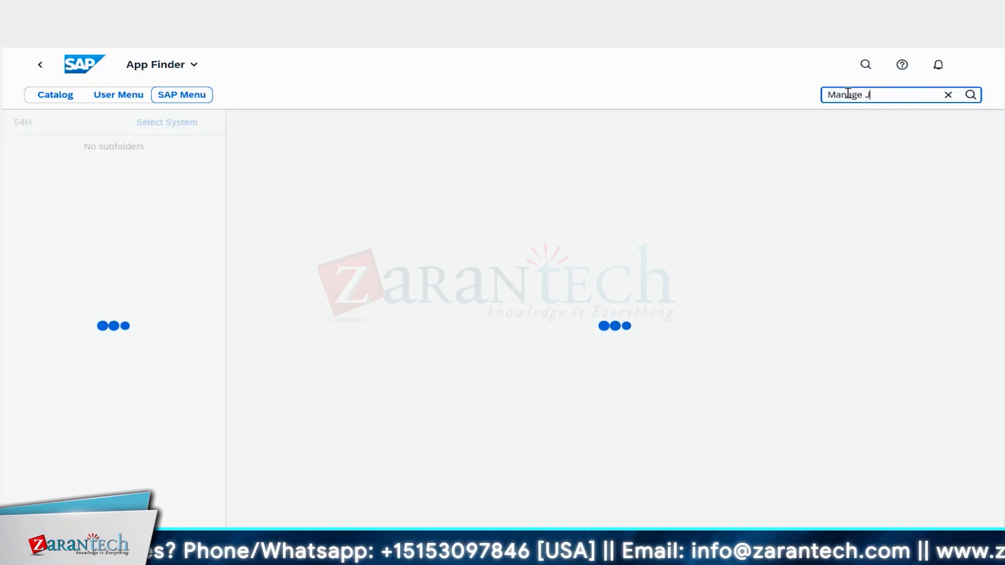
type("IT")
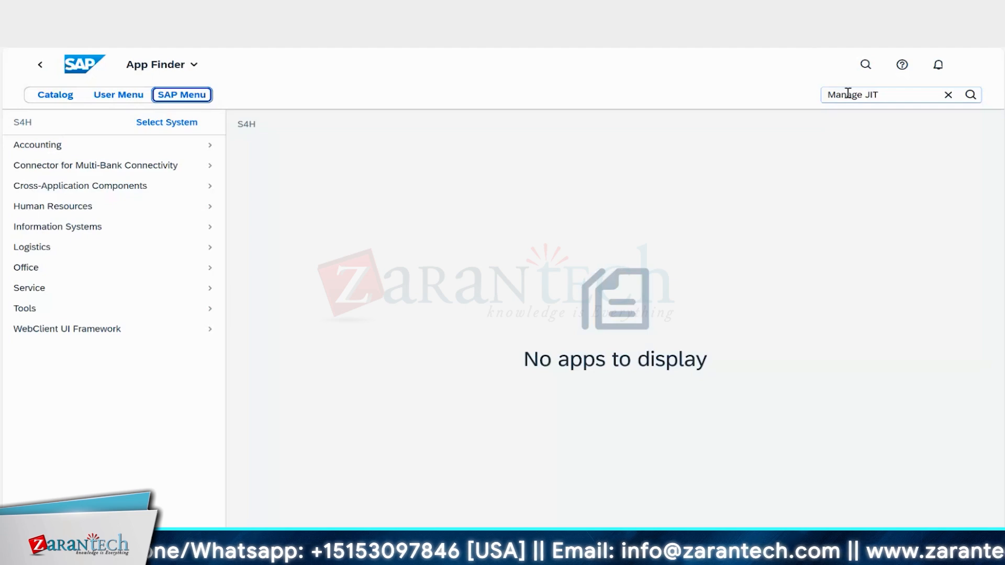
left_click(879, 95)
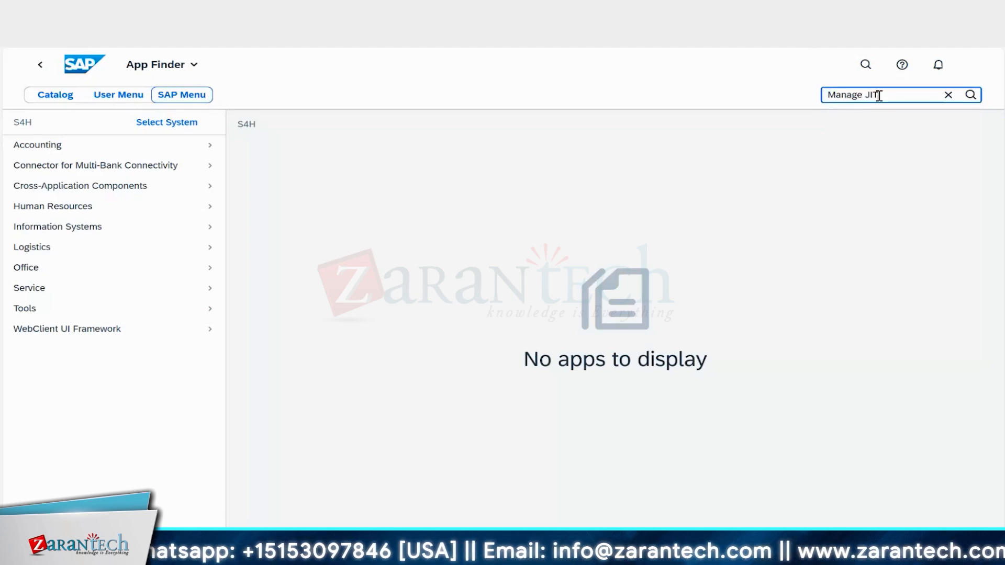
left_click(971, 95)
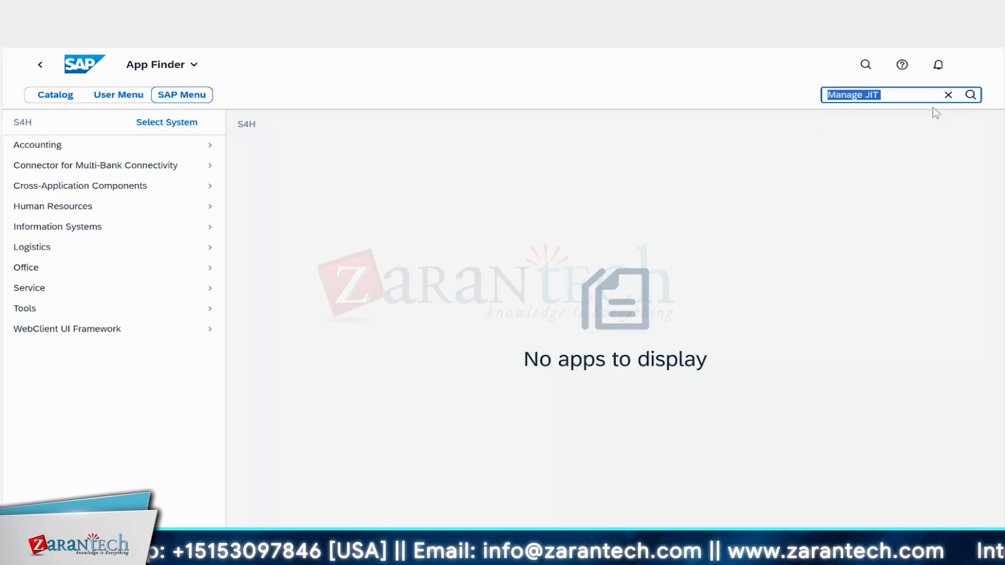
left_click(970, 95)
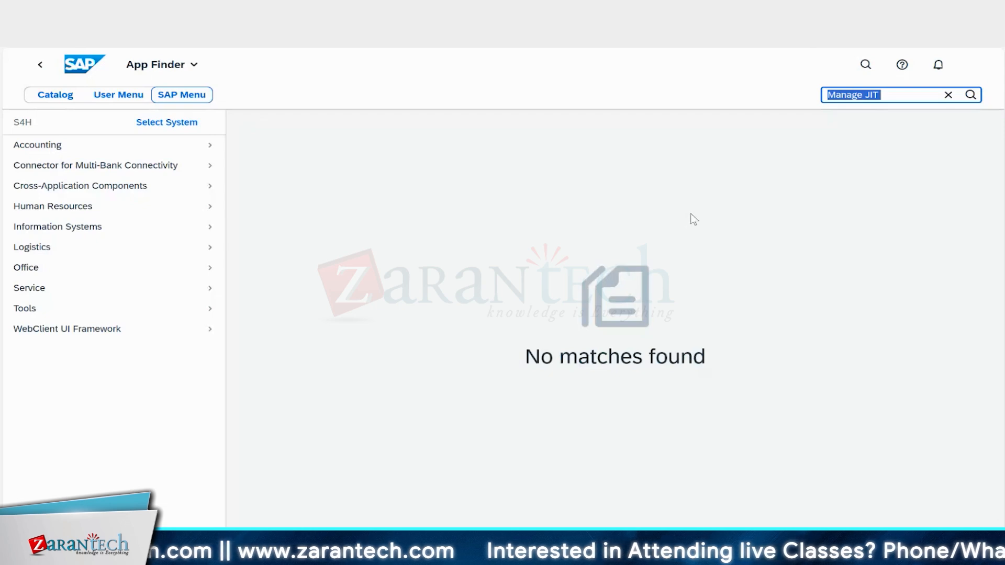
Step: Extend the SAP menu search to Manage JIT Control Cycles and run it
left_click(887, 94)
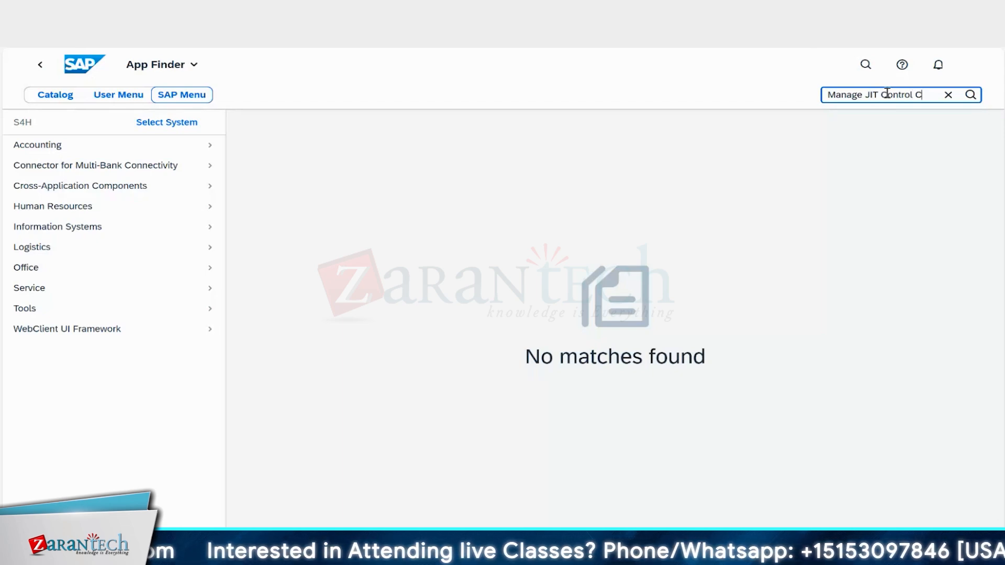
type("Control Cycles")
key("ctrl+a")
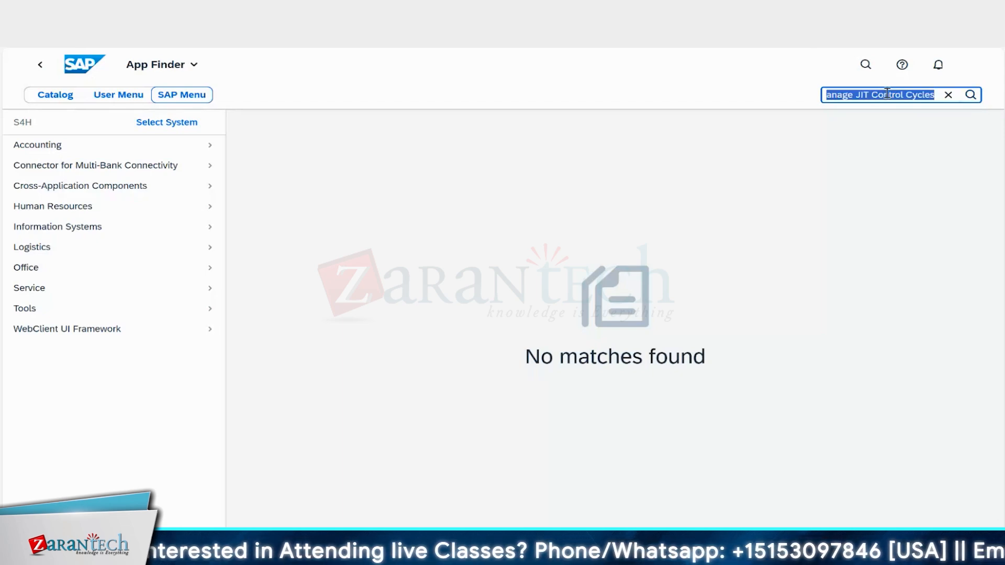
left_click(971, 95)
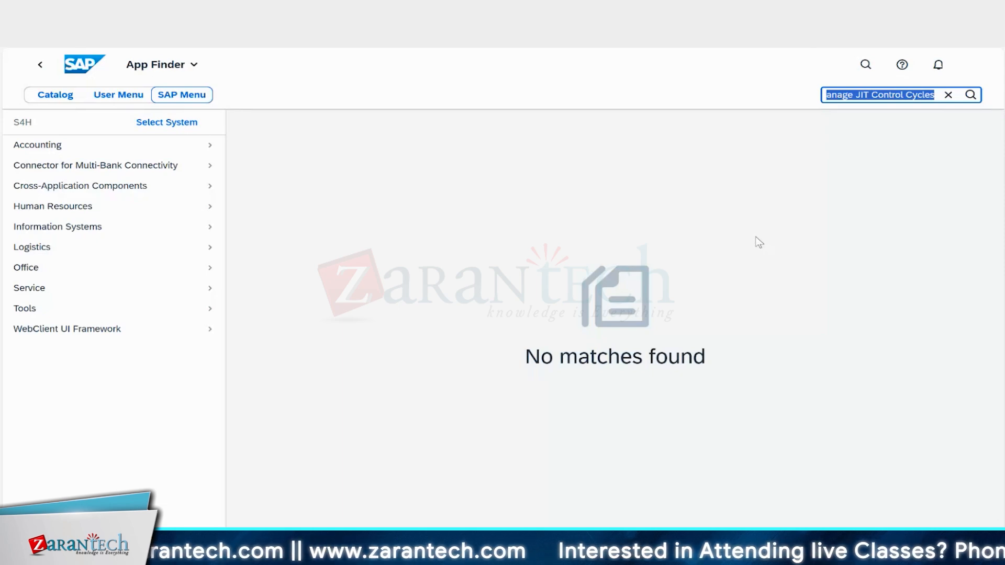
mouse_move(691, 555)
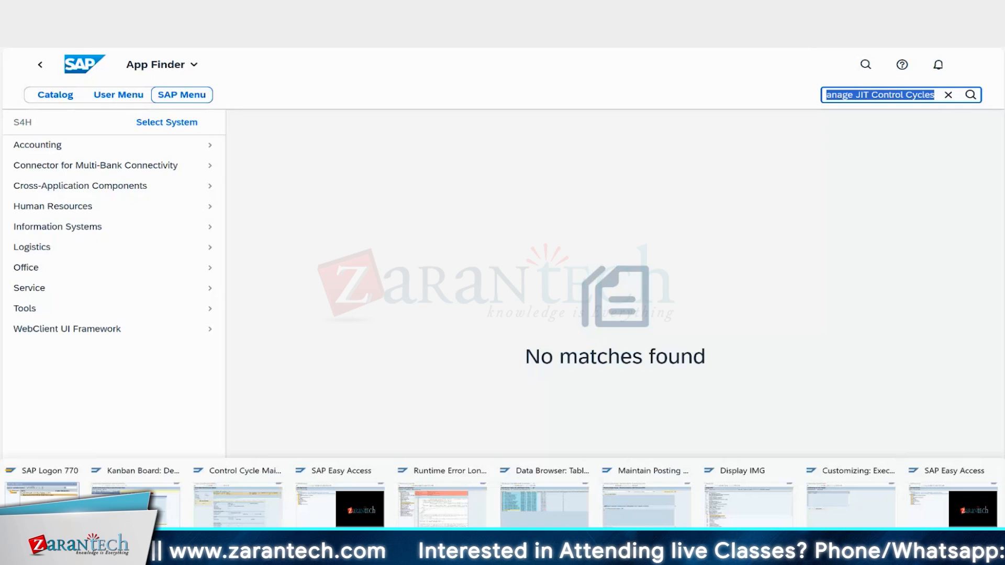
Step: Switch back to the SAP GUI window and start transaction SPRO
left_click(857, 502)
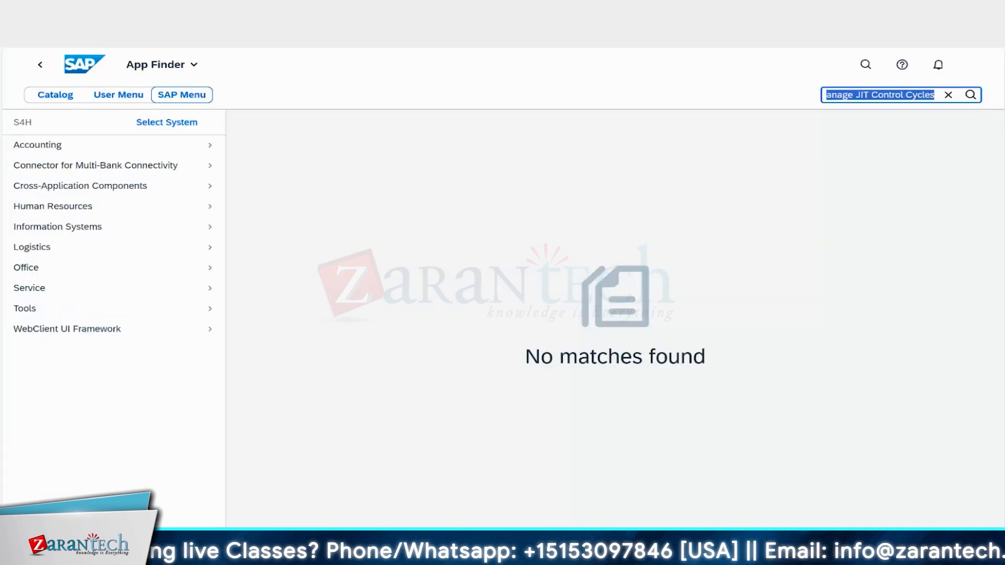
mouse_move(631, 553)
left_click(630, 507)
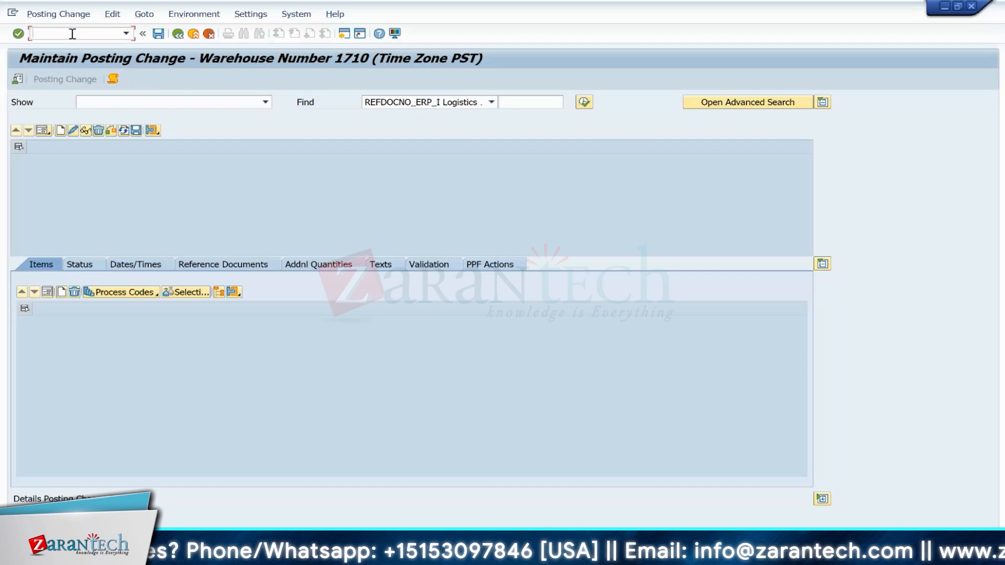
left_click(72, 33)
type("/nspro")
key("Return")
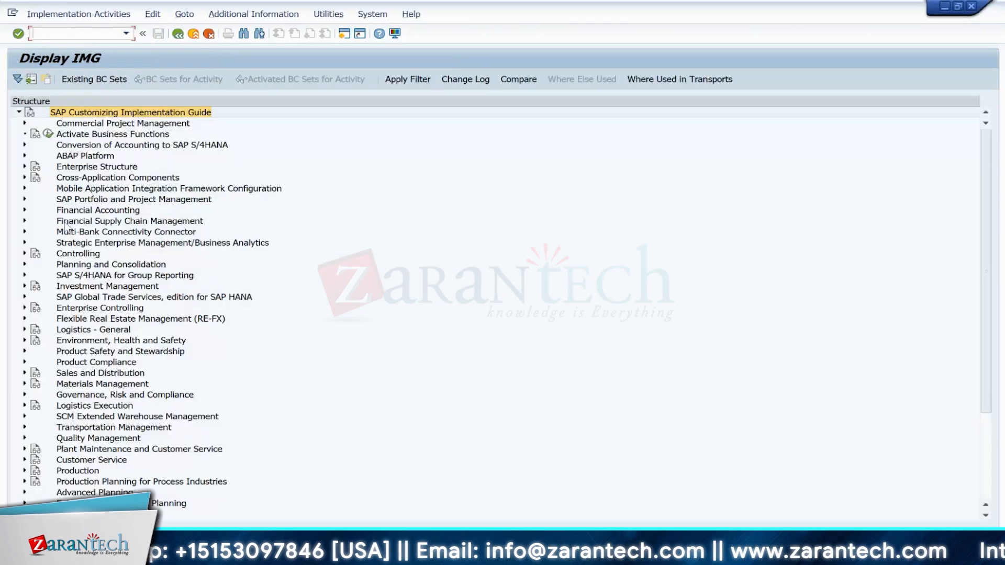
Step: Open Define Stock Transfer Strategies under Logistics Execution > Just-In-Time Processing (Next Generation) > JIT Supply to Production > Replenishment Strategies
left_click(24, 405)
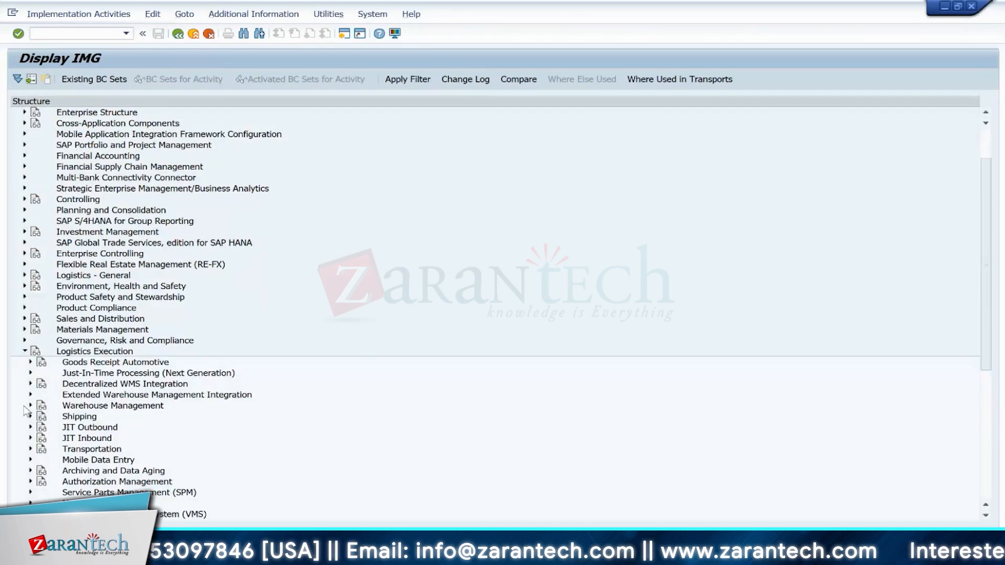
left_click(31, 372)
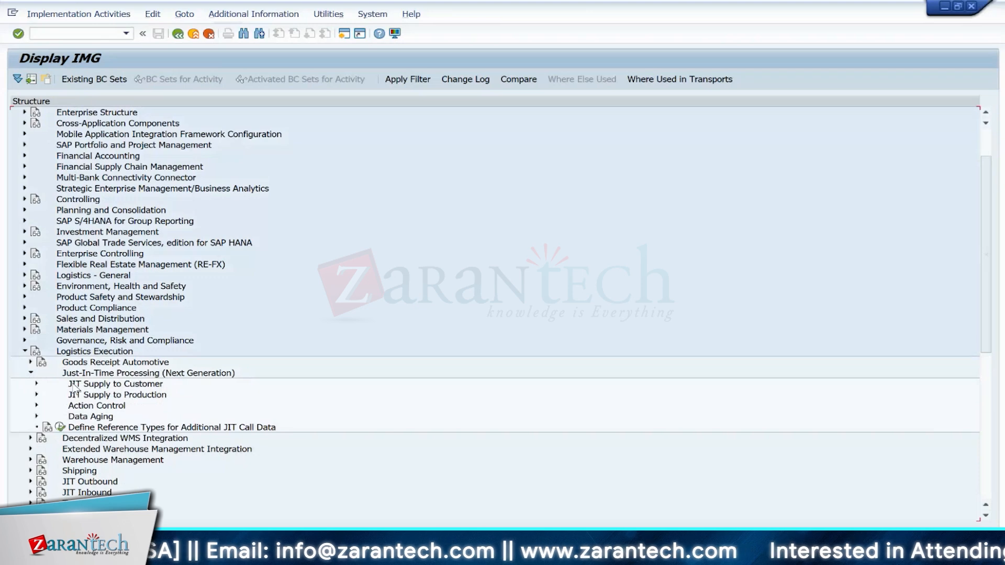
left_click(37, 395)
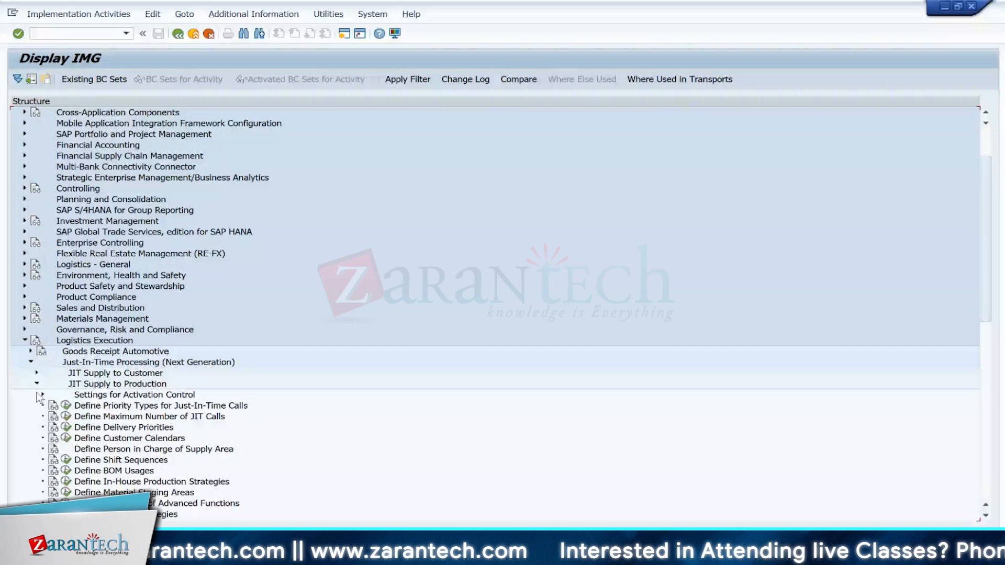
left_click(986, 516)
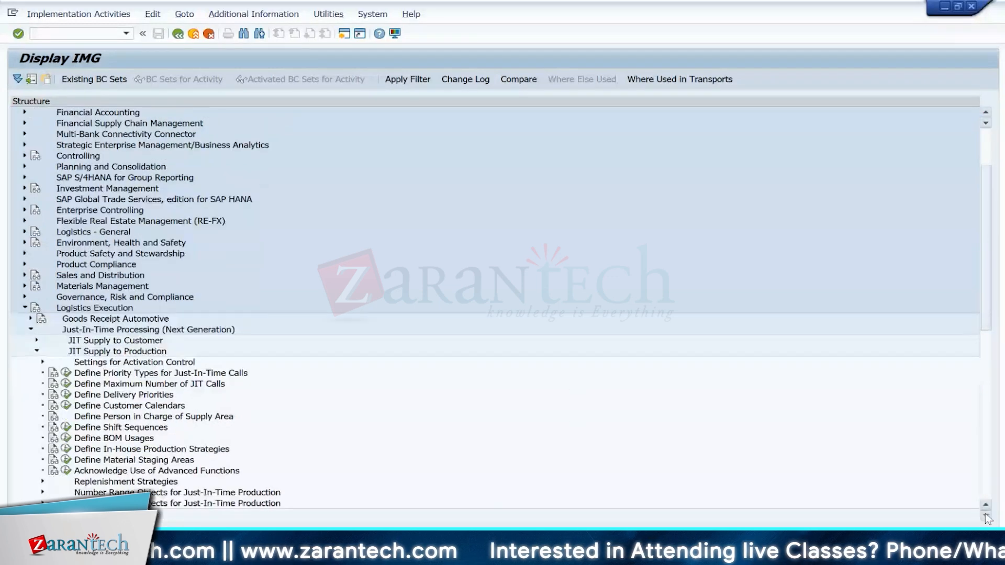
left_click(986, 516)
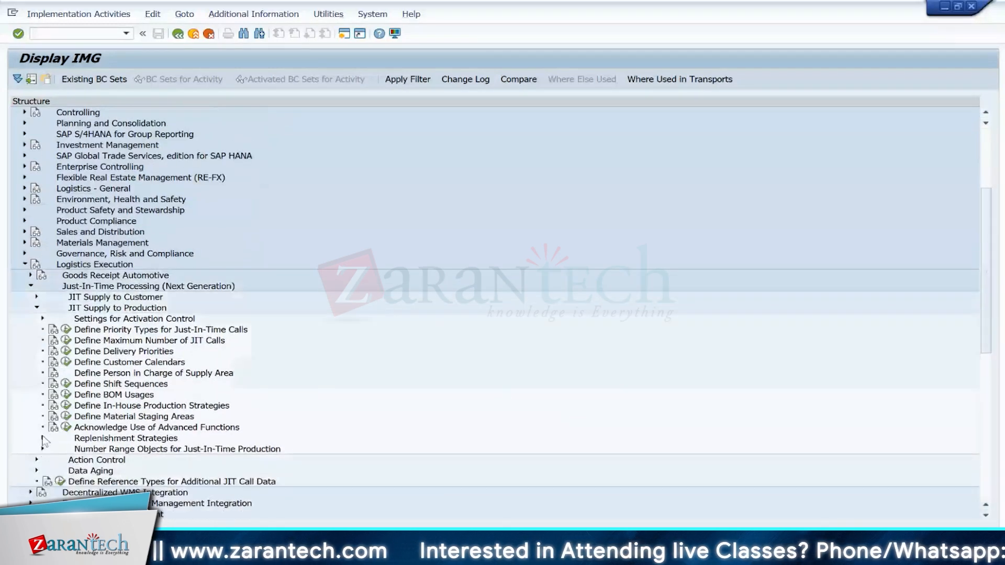
left_click(42, 439)
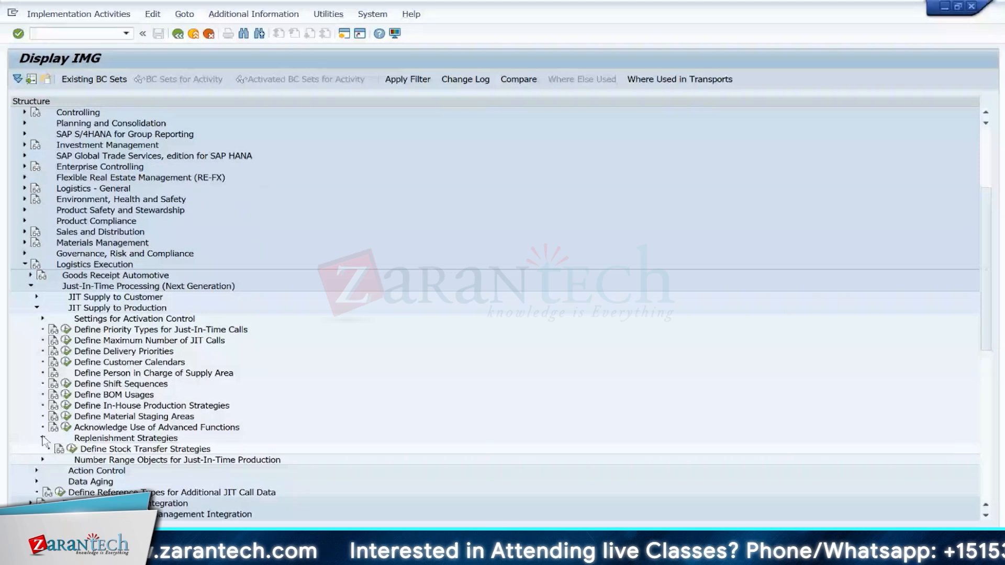
double_click(135, 449)
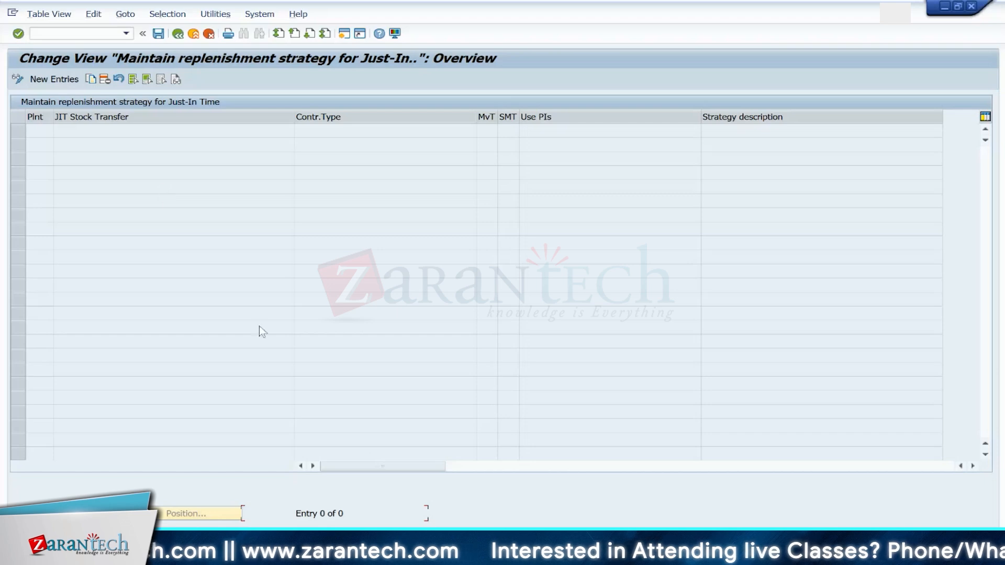
Step: Review the JIT process steps listed in the Excel notes workbook
mouse_move(695, 555)
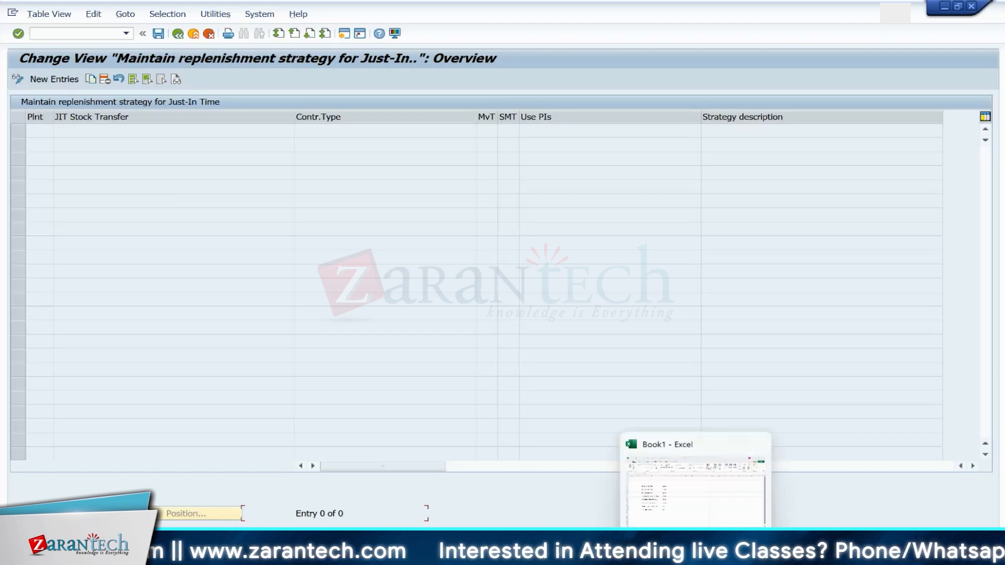
left_click(668, 468)
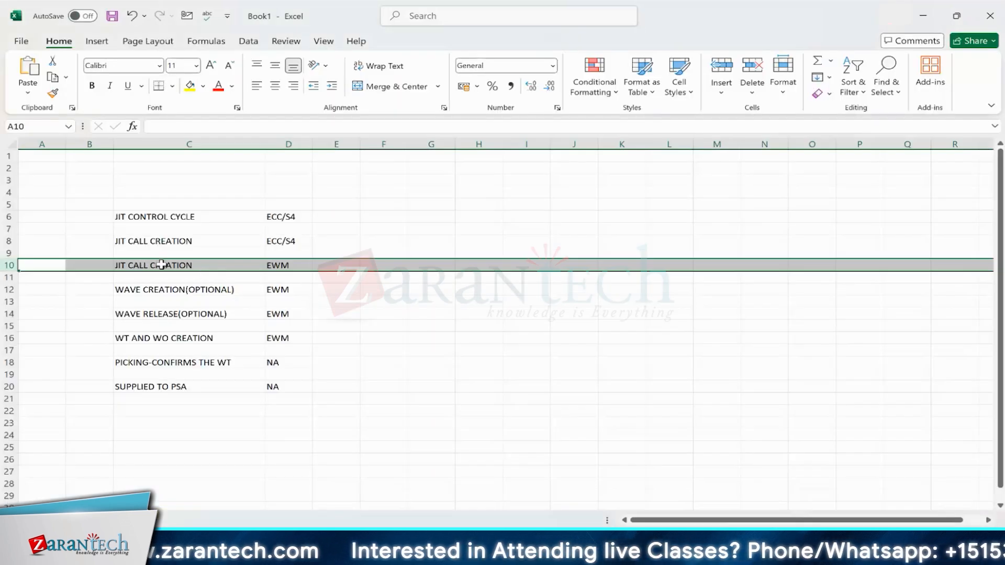
left_click(182, 238)
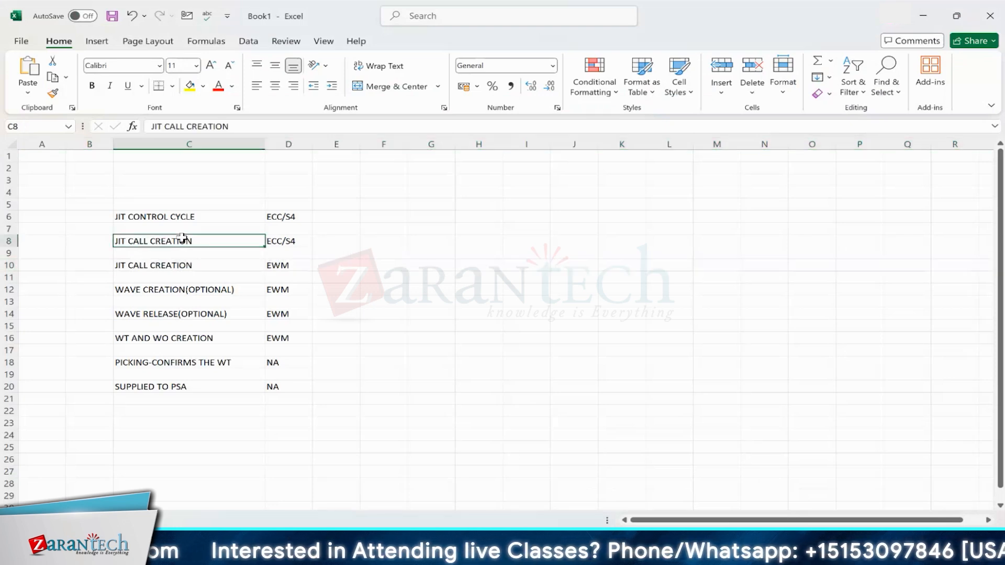
left_click(188, 265)
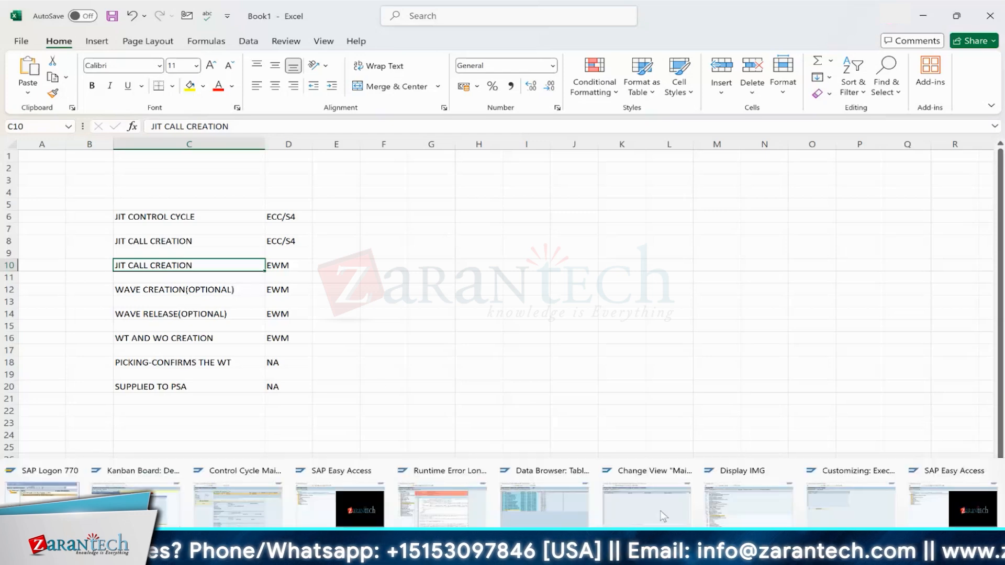
Step: Switch to another SAP session and open the warehouse monitor with transaction /n/scwm/mon
left_click(551, 511)
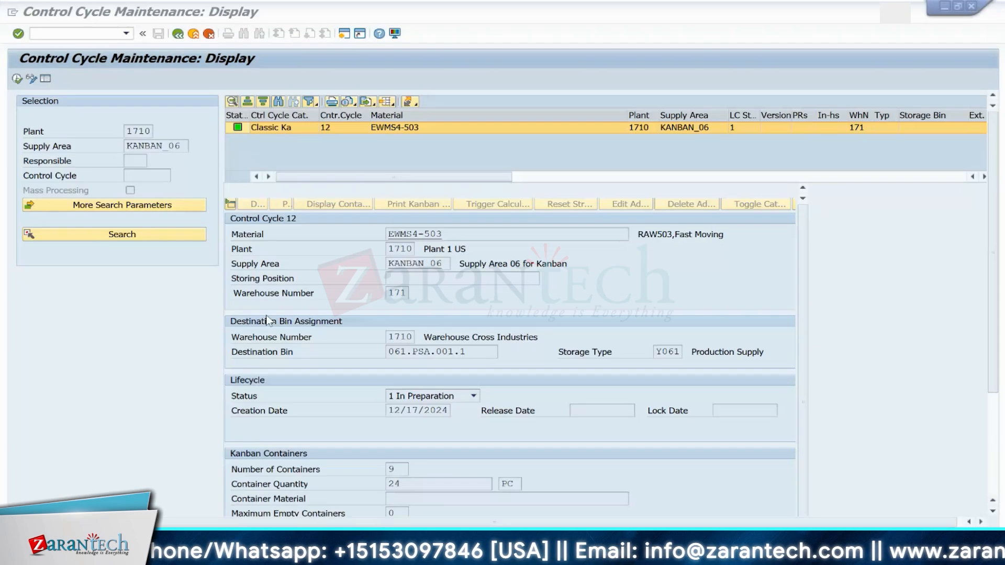
left_click(99, 34)
type("/n/scwm/")
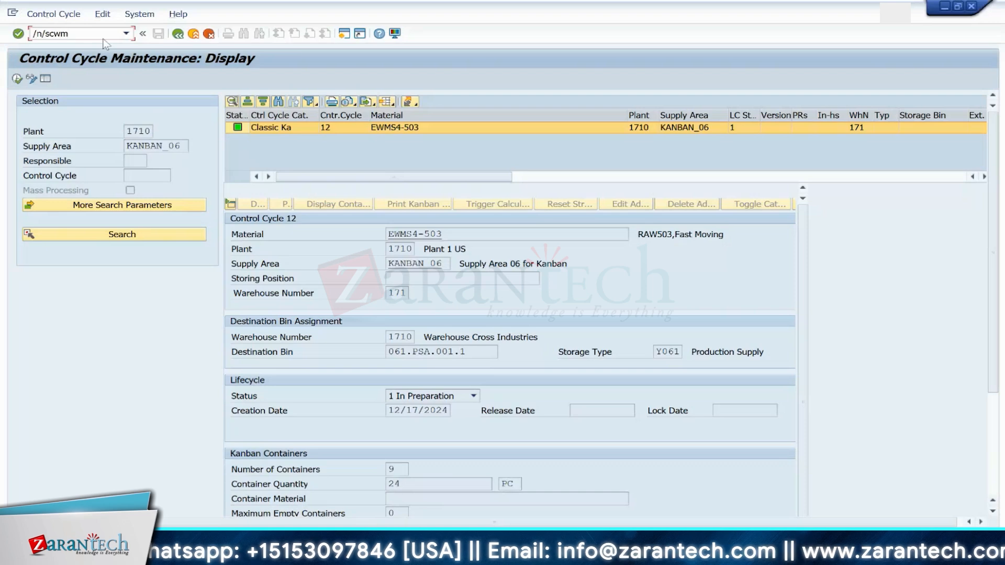
type("mon")
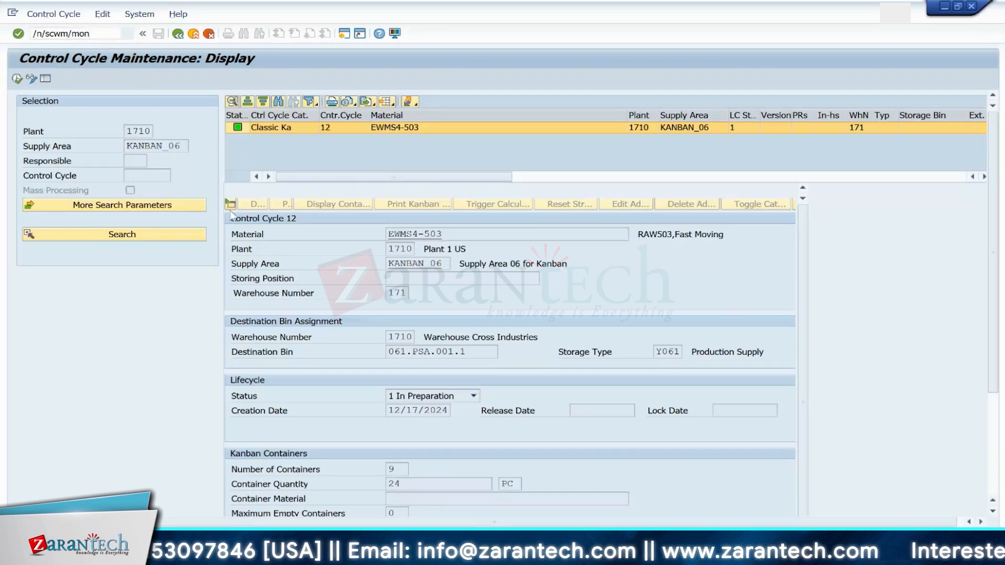
key("Return")
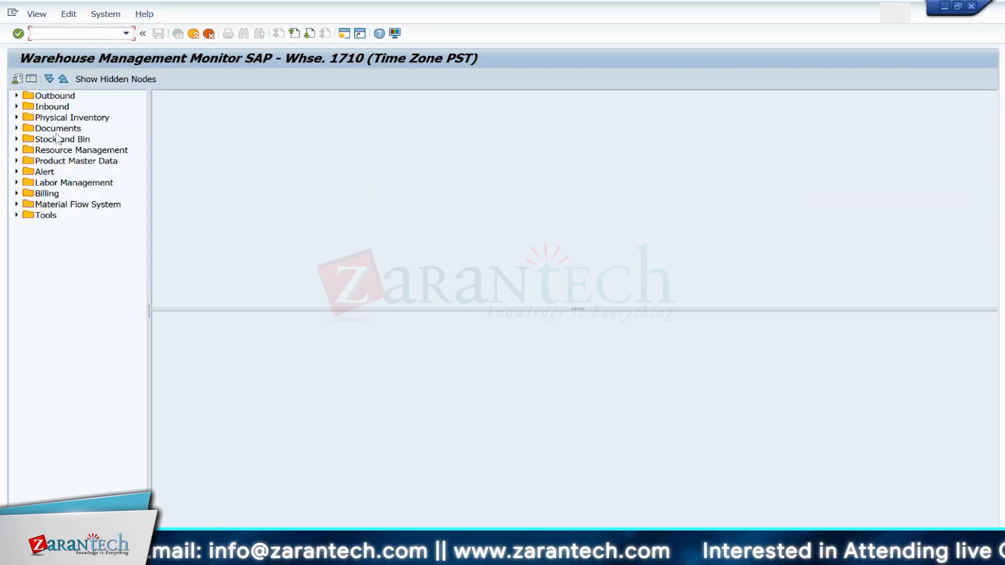
Step: Browse the monitor to Outbound > Documents > Stock Transfer for JIT Call and select Stock Transfer Items for JIT
left_click(17, 129)
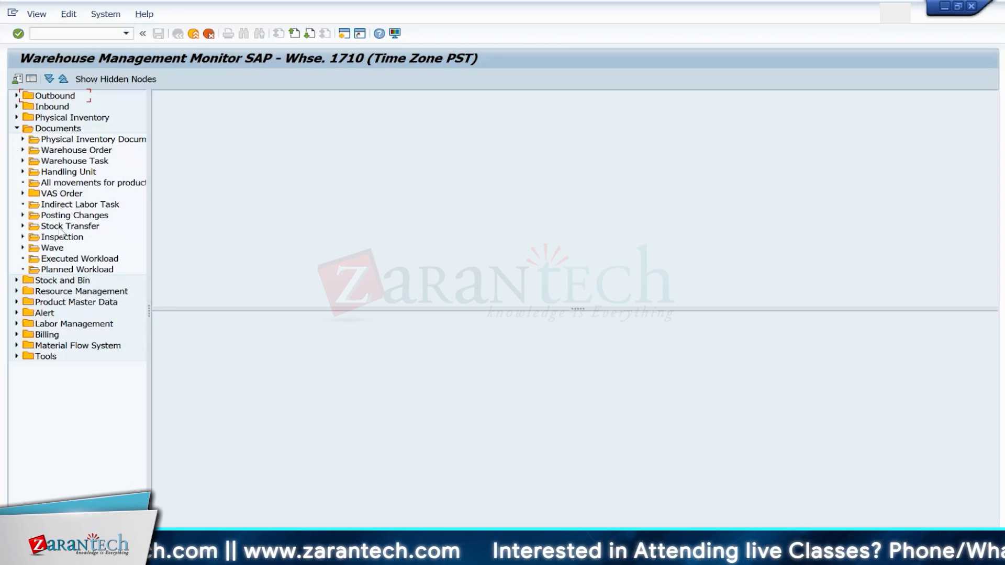
left_click(53, 183)
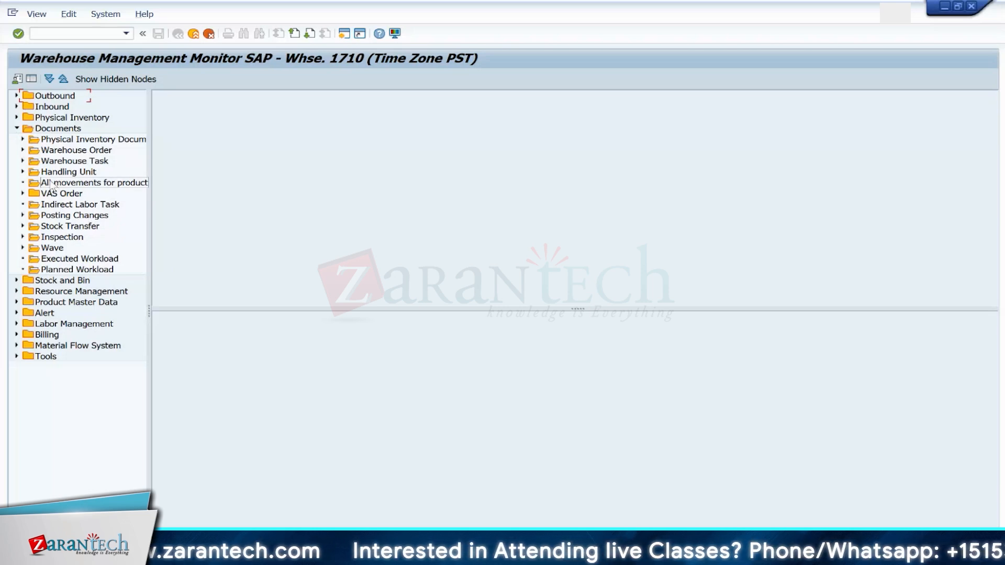
left_click(17, 129)
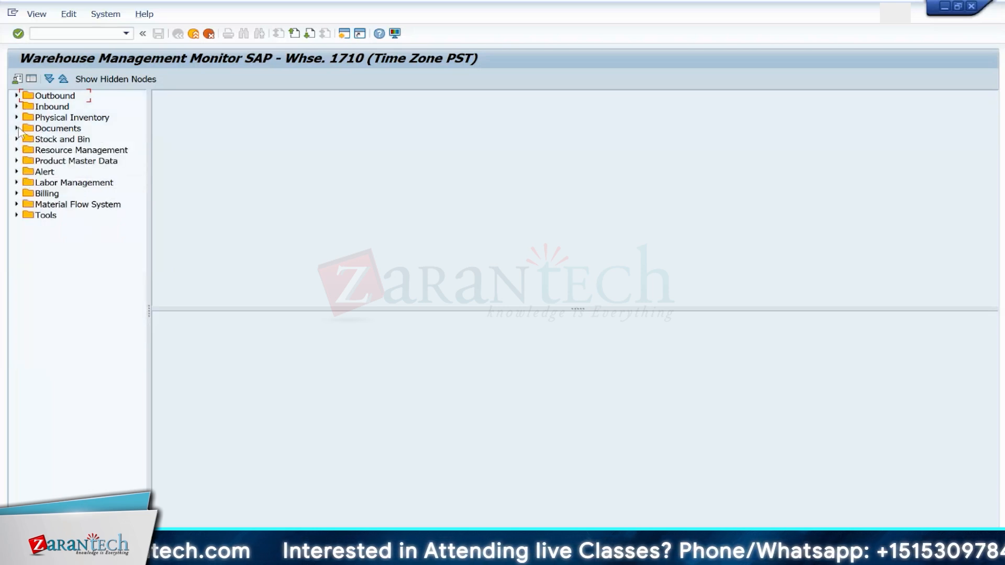
left_click(16, 95)
left_click(22, 106)
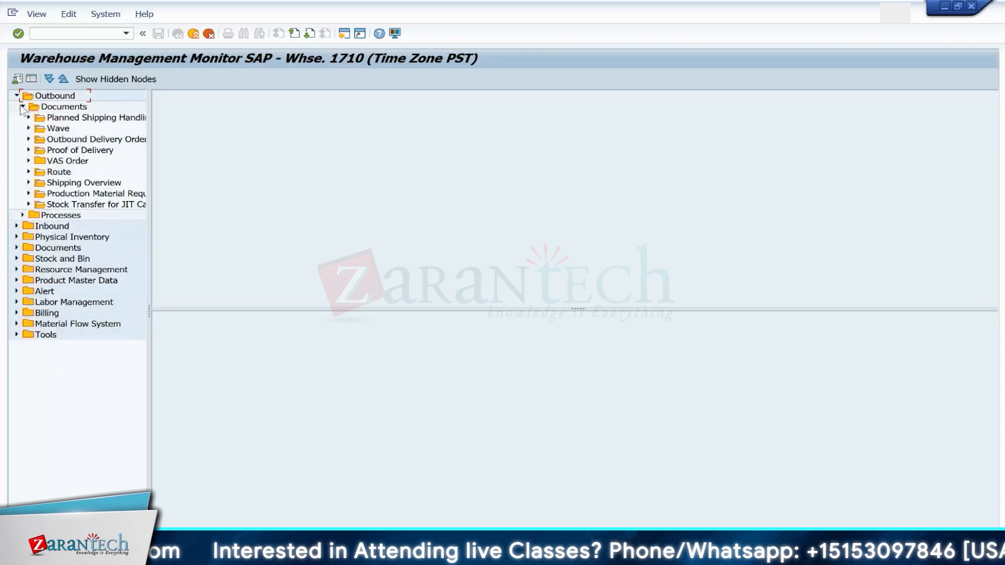
left_click(28, 205)
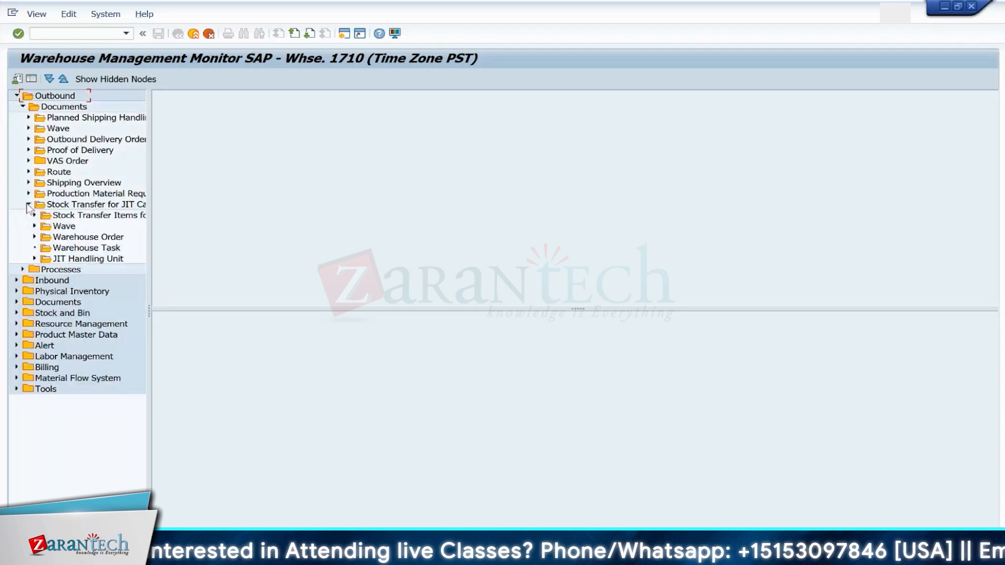
left_click_drag(149, 280, 216, 286)
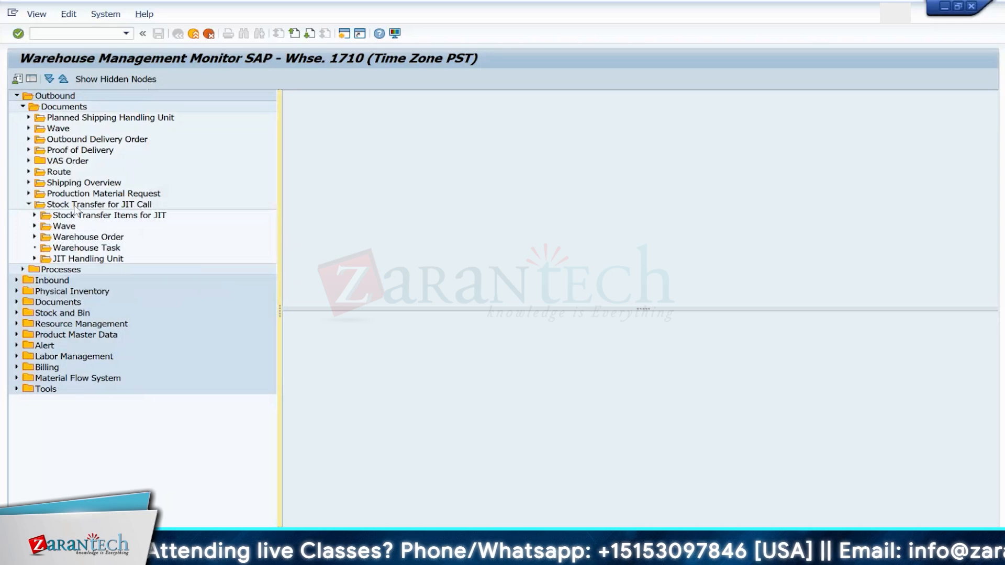
left_click(73, 215)
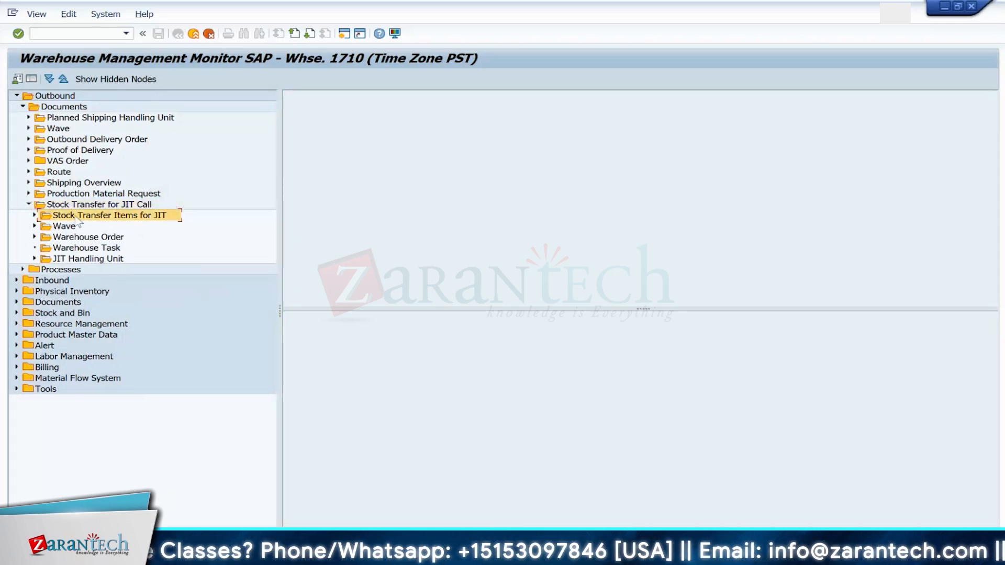
Step: Return to the stock transfer strategy view and add a new entry for plant 1710 with JIT stock transfer JIT
key("alt+Tab")
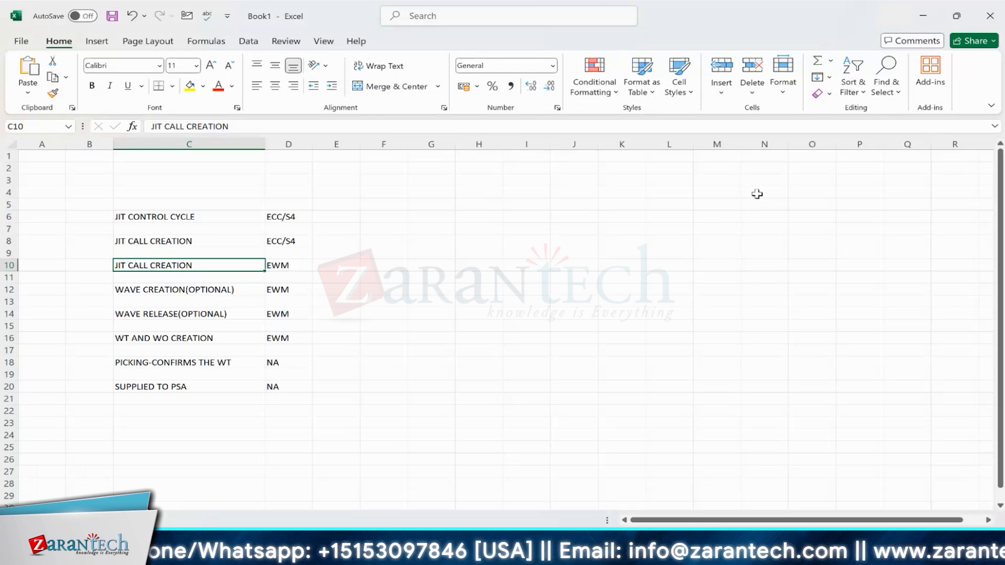
mouse_move(676, 550)
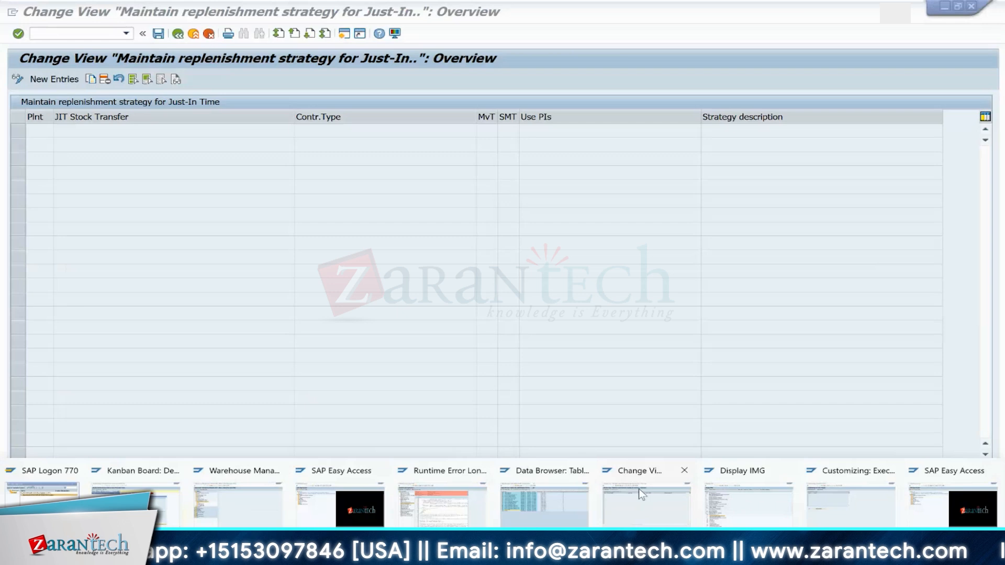
left_click(638, 488)
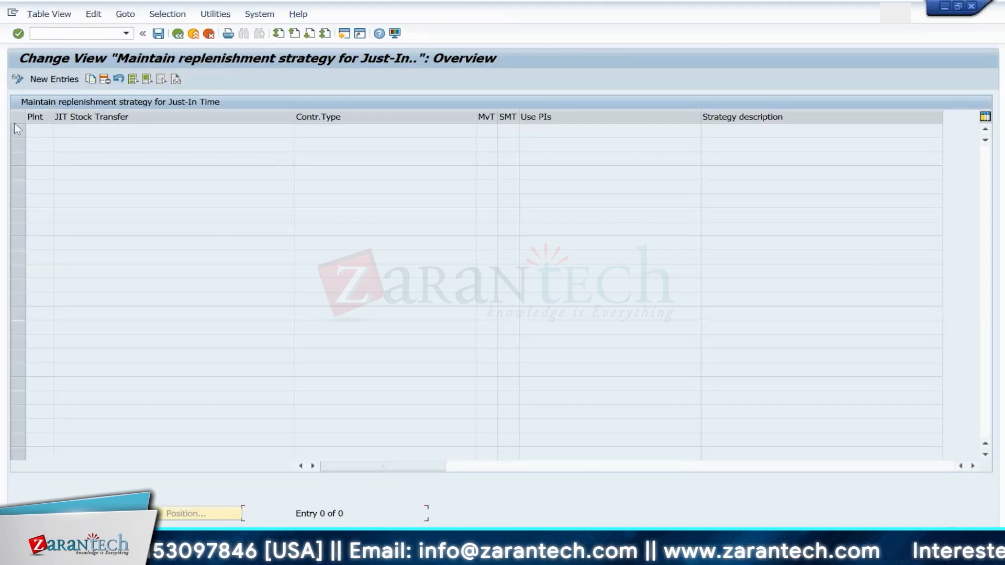
left_click(54, 79)
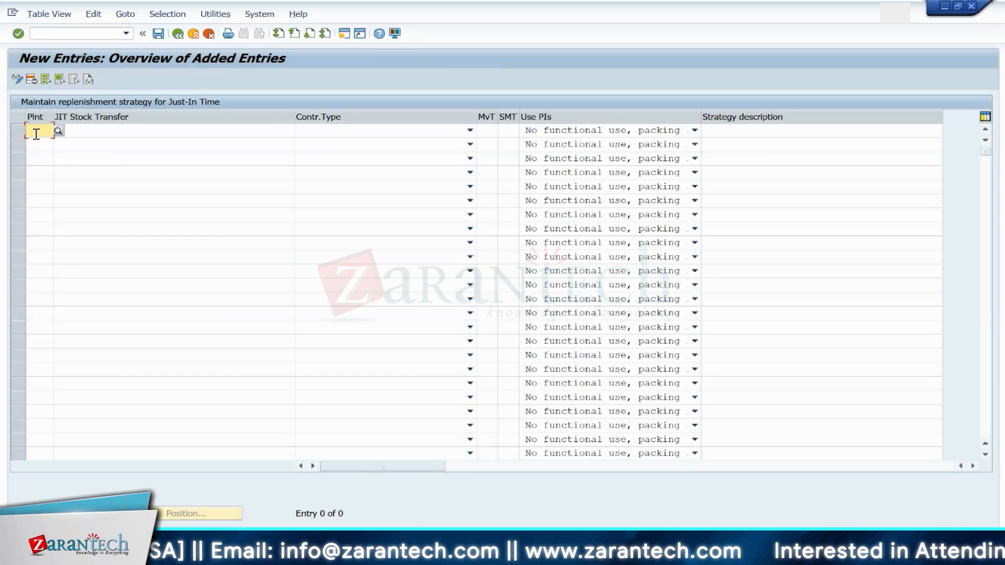
type("1710")
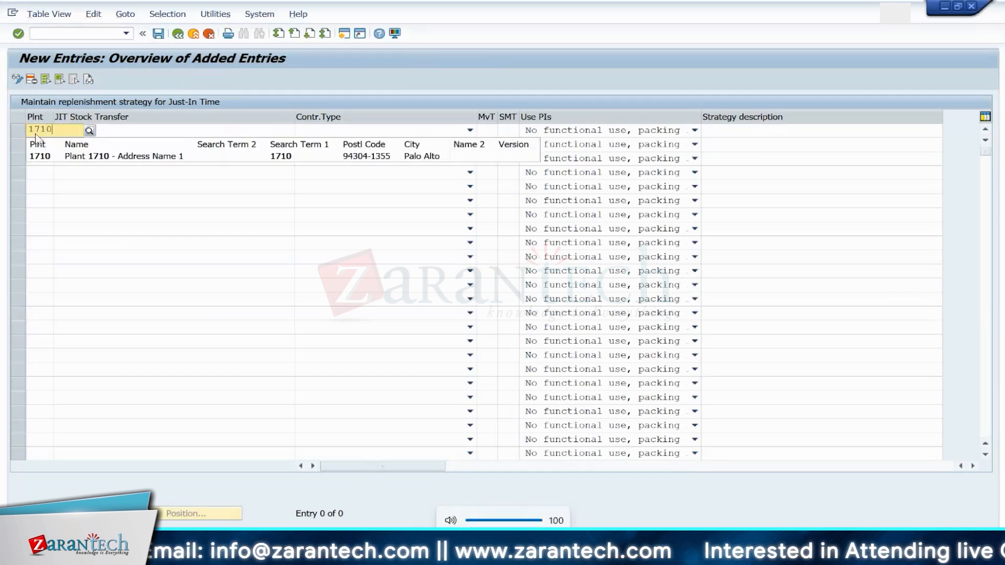
key("Tab")
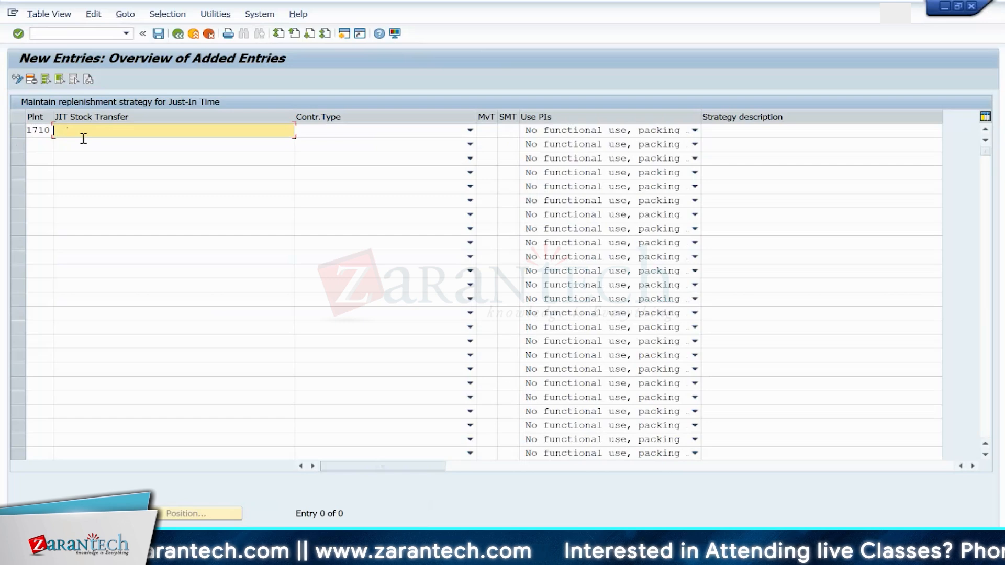
type("JIT-")
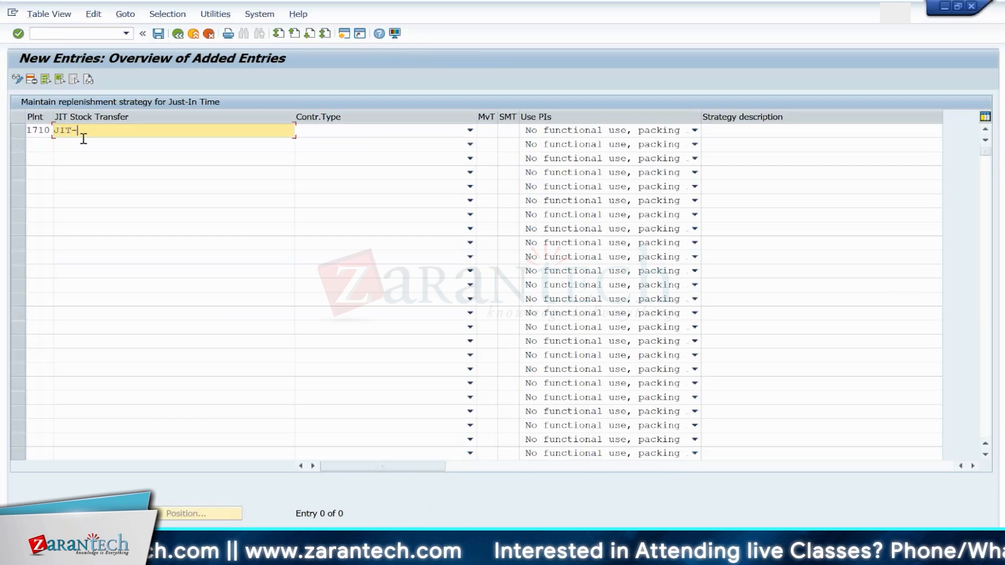
key("BackSpace")
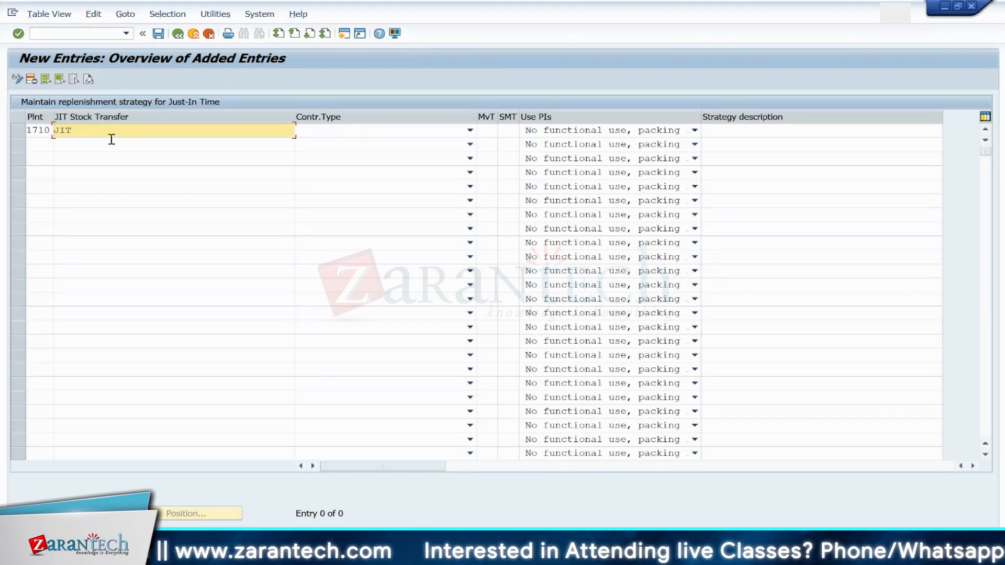
Step: Set the entry's control type to 1 Processing with direct stock transfer and movement type 411
left_click(318, 135)
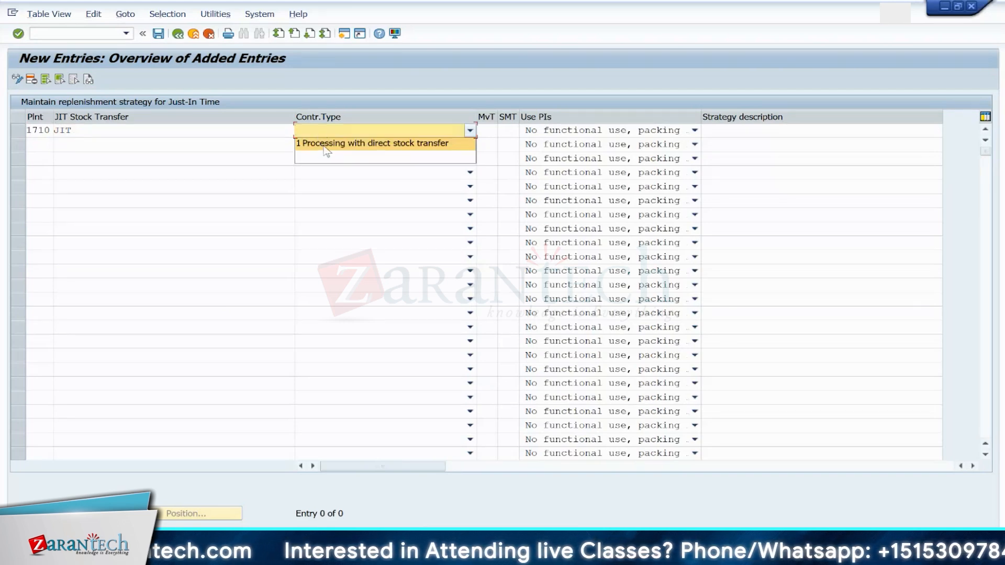
left_click(327, 149)
left_click(484, 130)
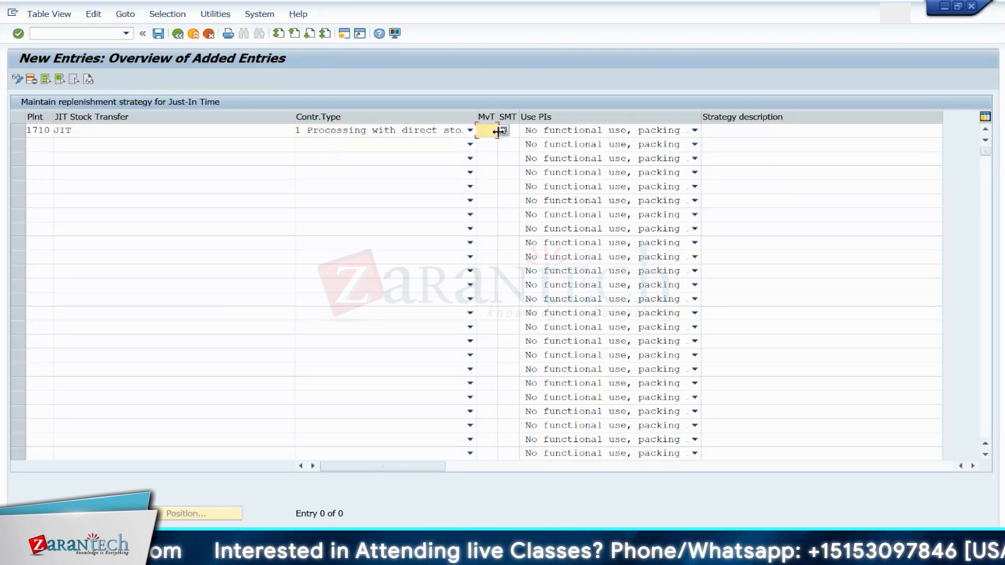
left_click(504, 131)
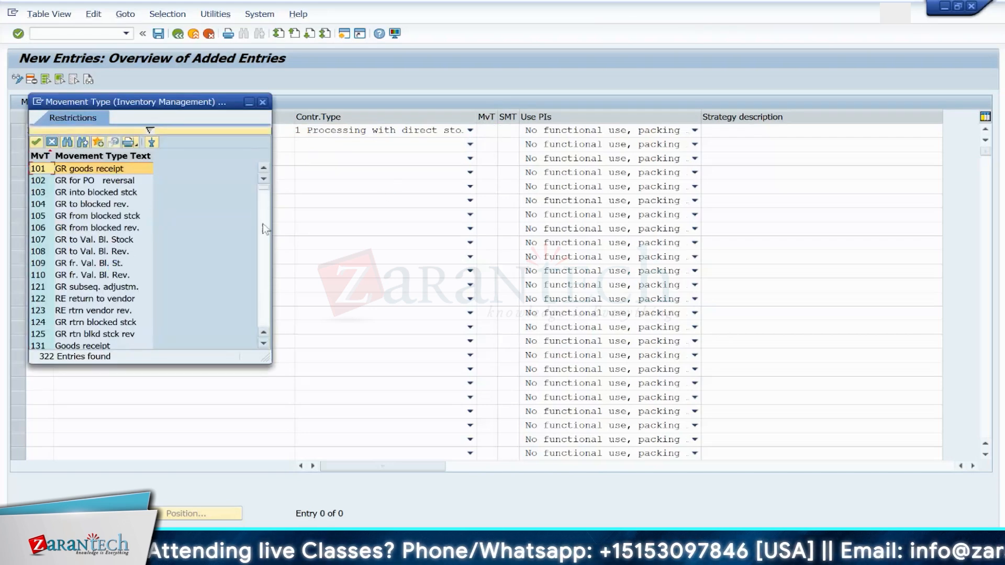
left_click(263, 224)
left_click(263, 102)
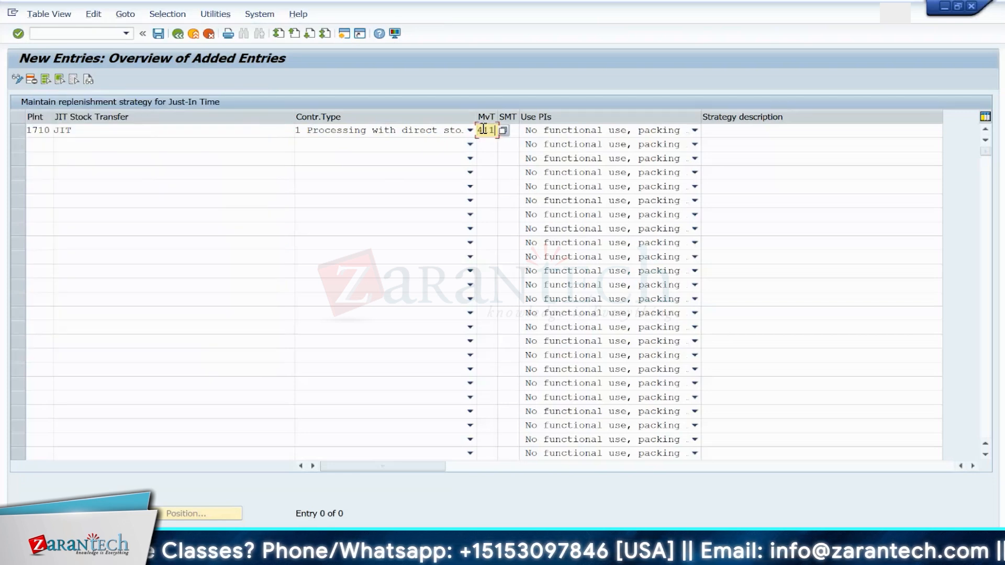
key("Tab")
key("Tab")
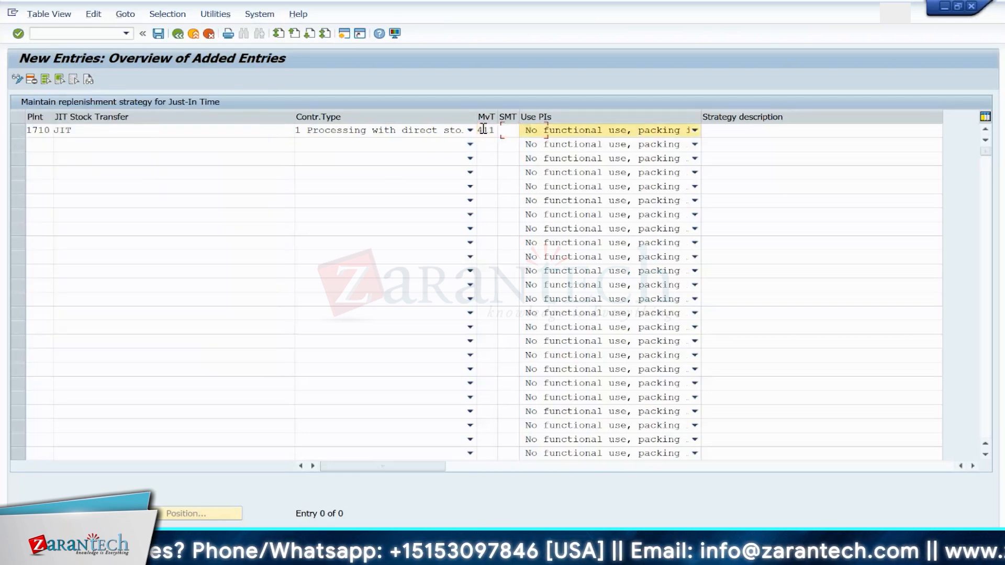
Step: Save the new strategy entry to the customizing request
left_click(563, 143)
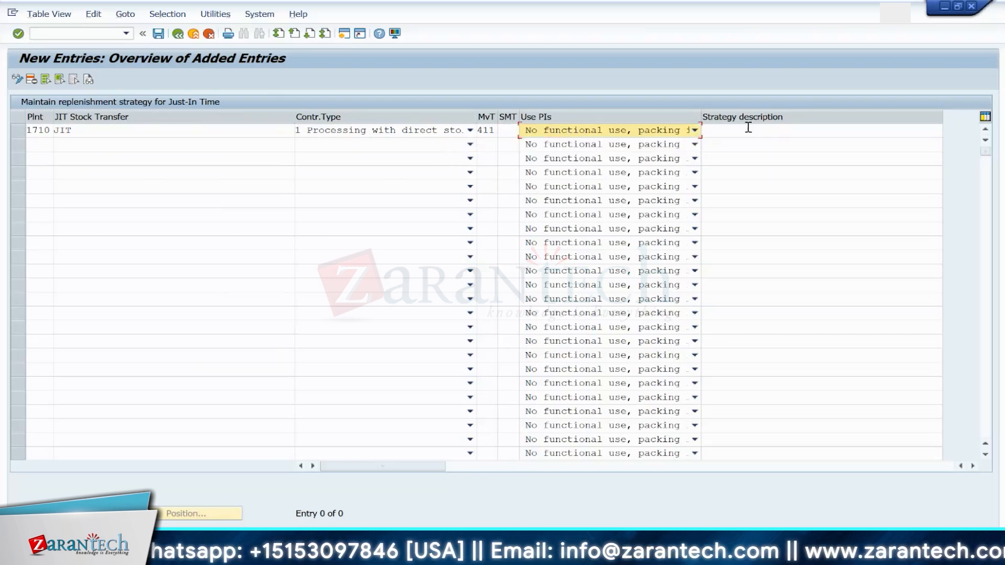
left_click(160, 134)
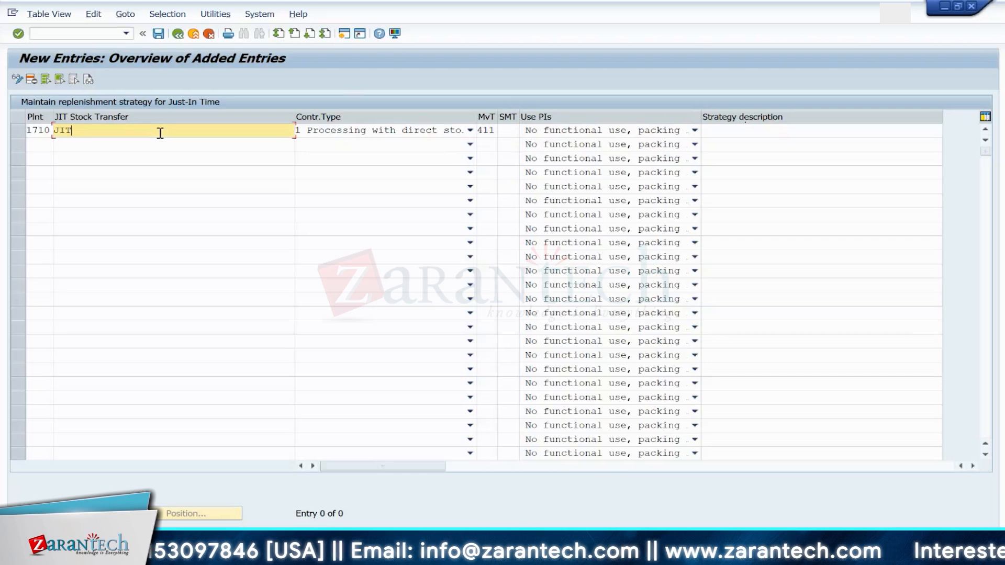
key("Return")
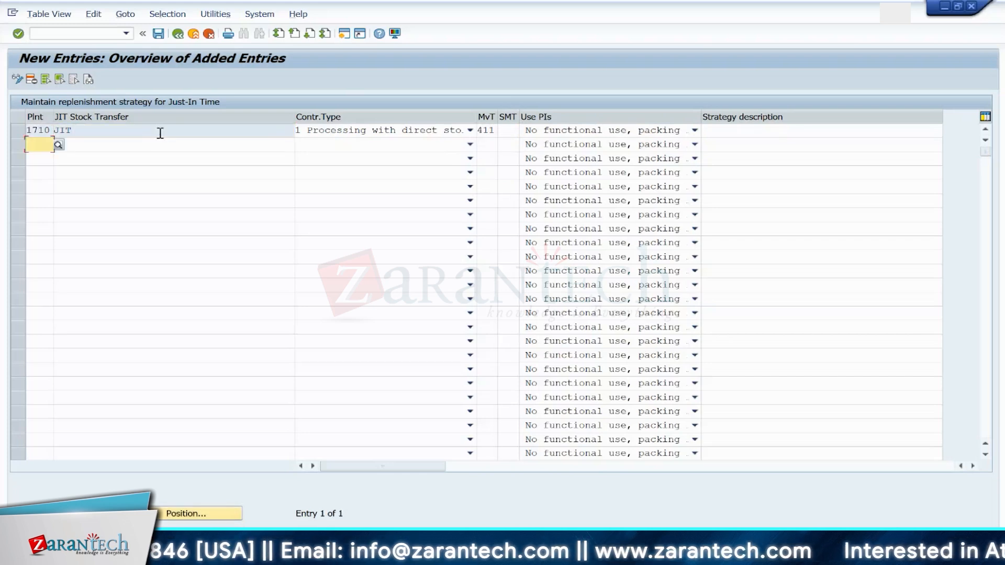
left_click(158, 33)
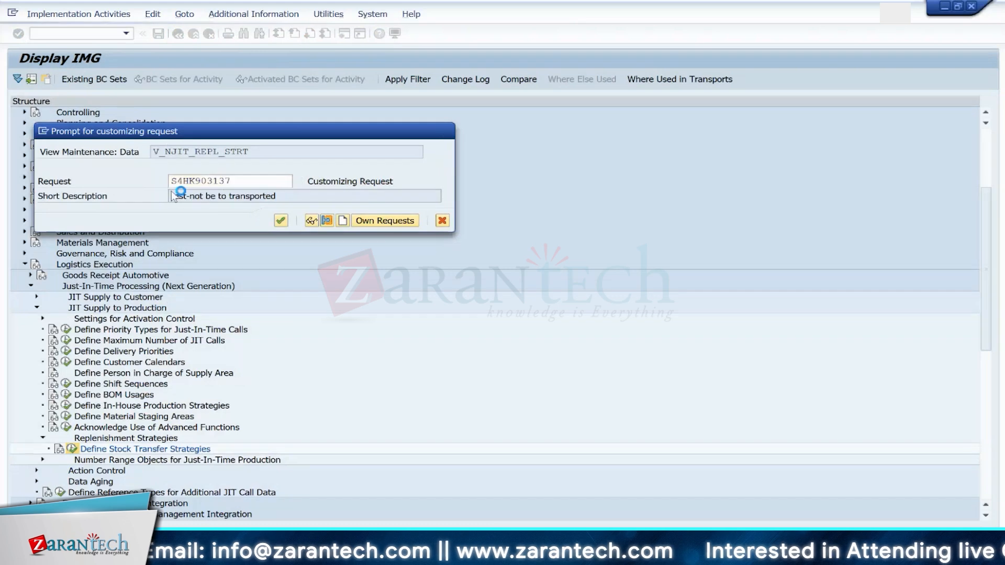
key("Return")
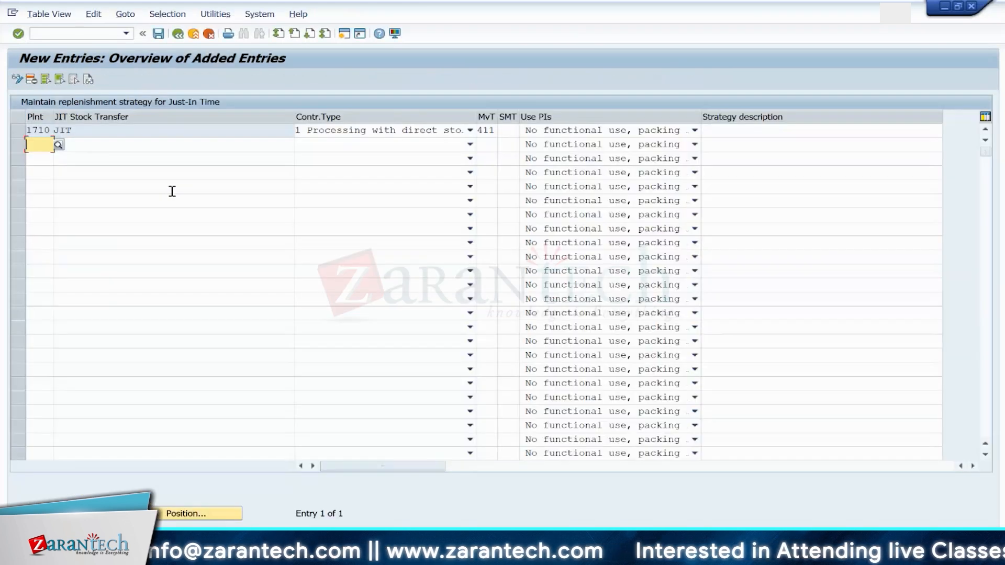
Step: Enter the strategy description TEST FOR for the new entry
left_click(713, 131)
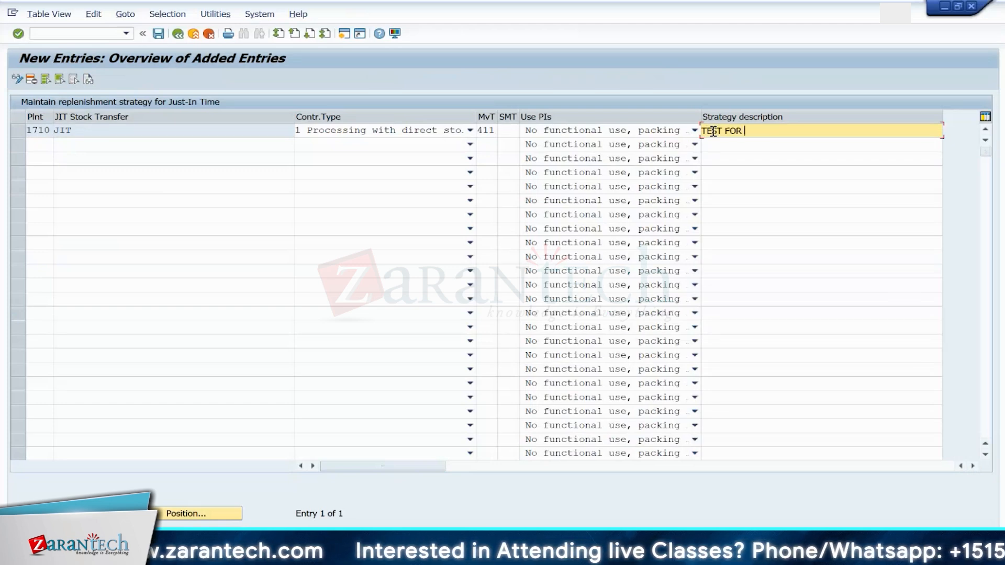
key("Return")
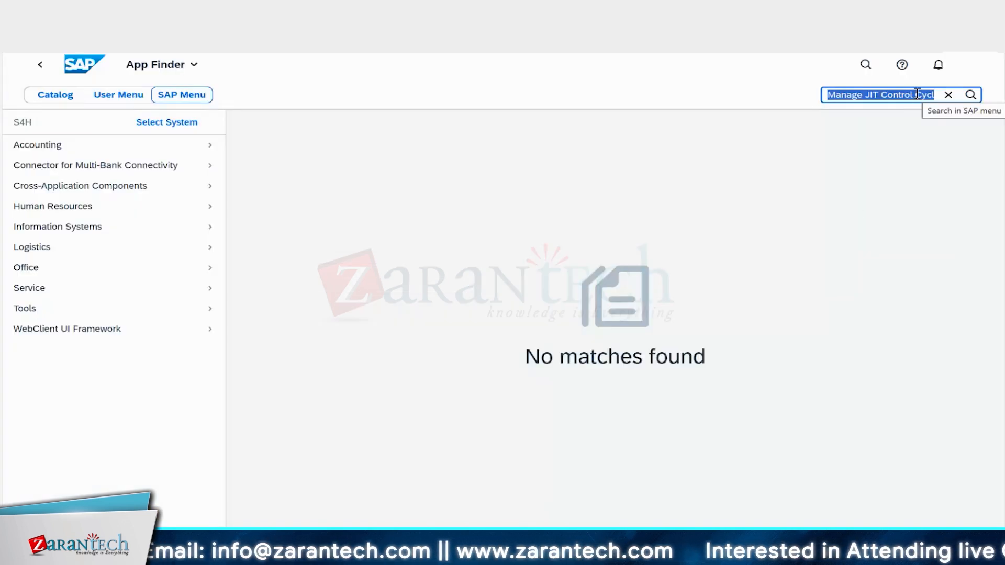
Step: Search the SAP menu in App Finder for Just in Time
key("BackSpace")
type("JUST IN ")
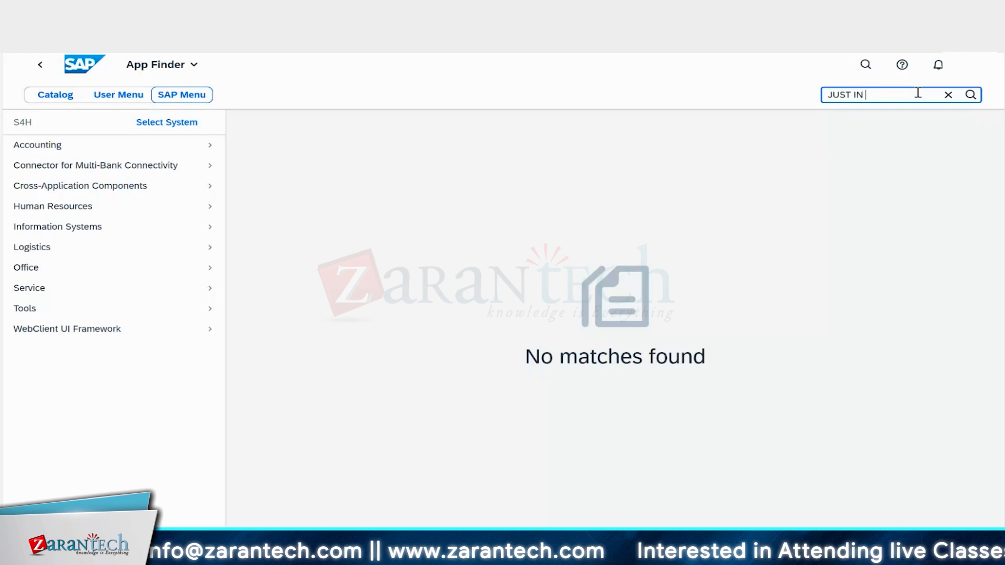
type("TIME")
key("BackSpace")
key("BackSpace")
key("BackSpace")
key("BackSpace")
key("BackSpace")
key("BackSpace")
key("BackSpace")
key("BackSpace")
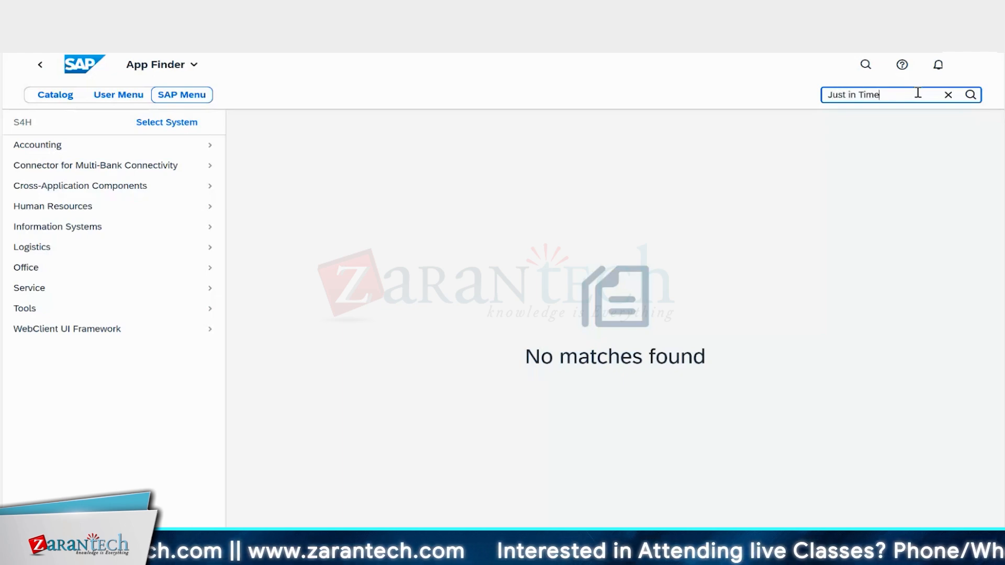
type("in Time")
key("Return")
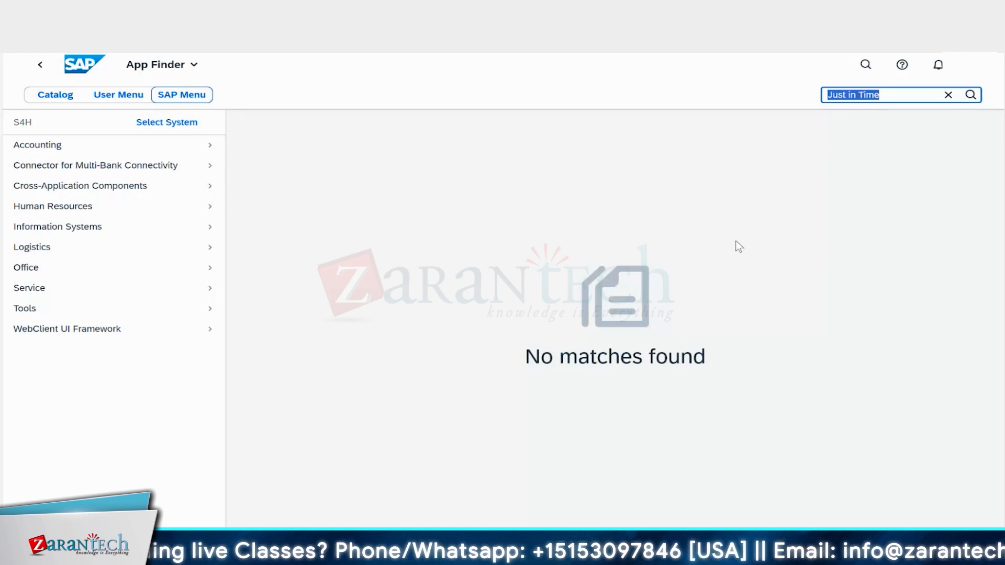
Step: Open Define JIT Actions under Just-In-Time Processing (Next Generation) > Action Control in the IMG
mouse_move(628, 555)
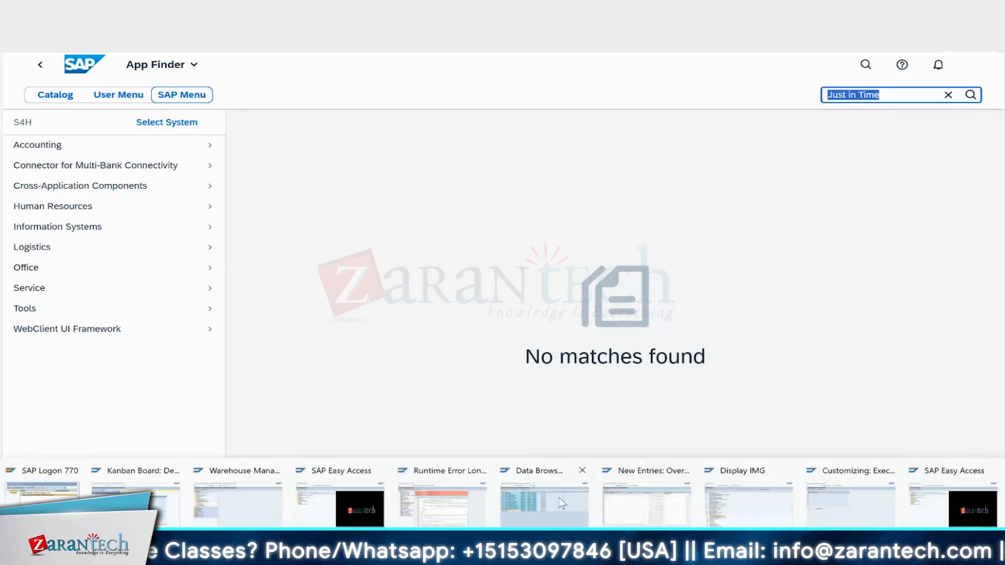
left_click(739, 508)
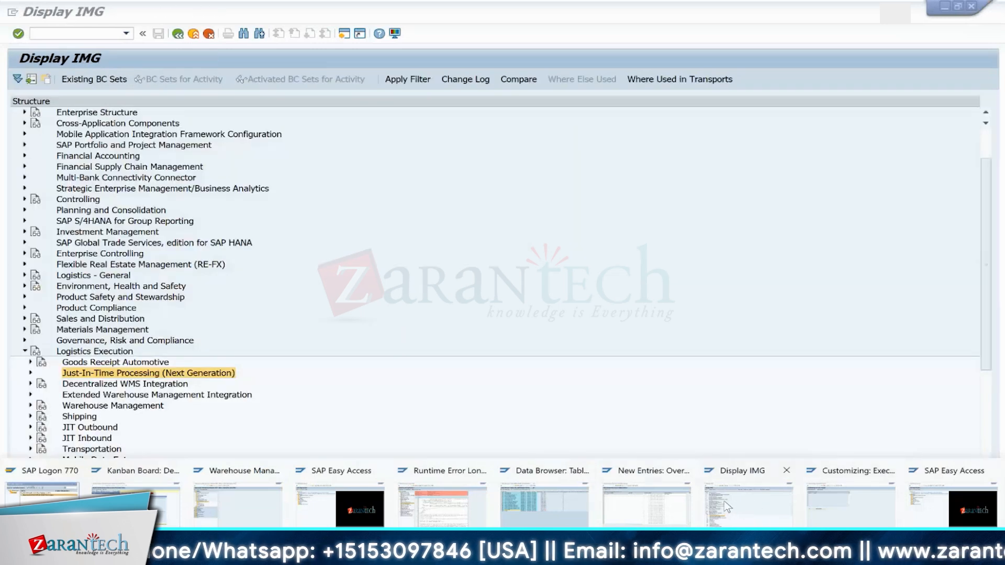
left_click(727, 507)
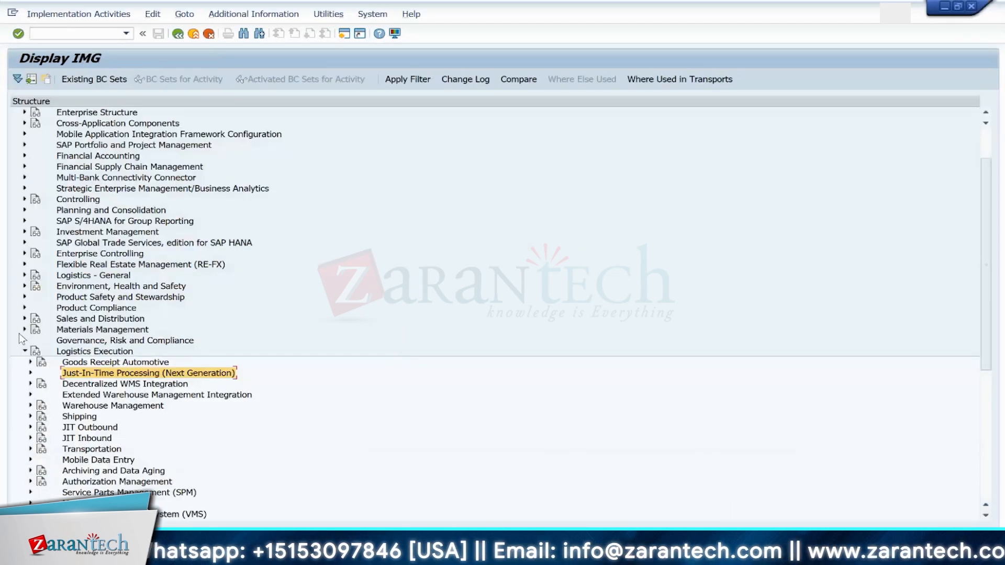
left_click(31, 373)
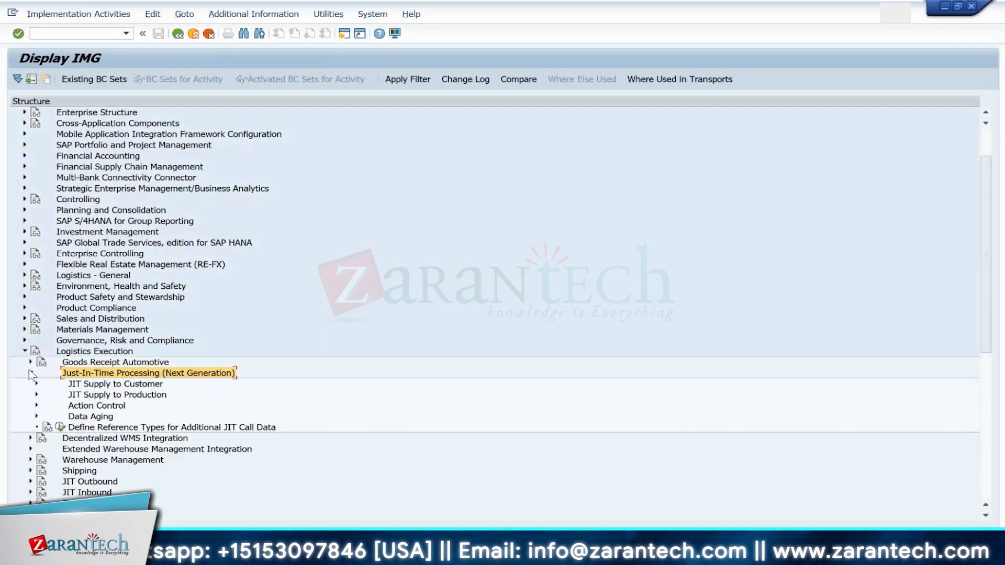
left_click(36, 406)
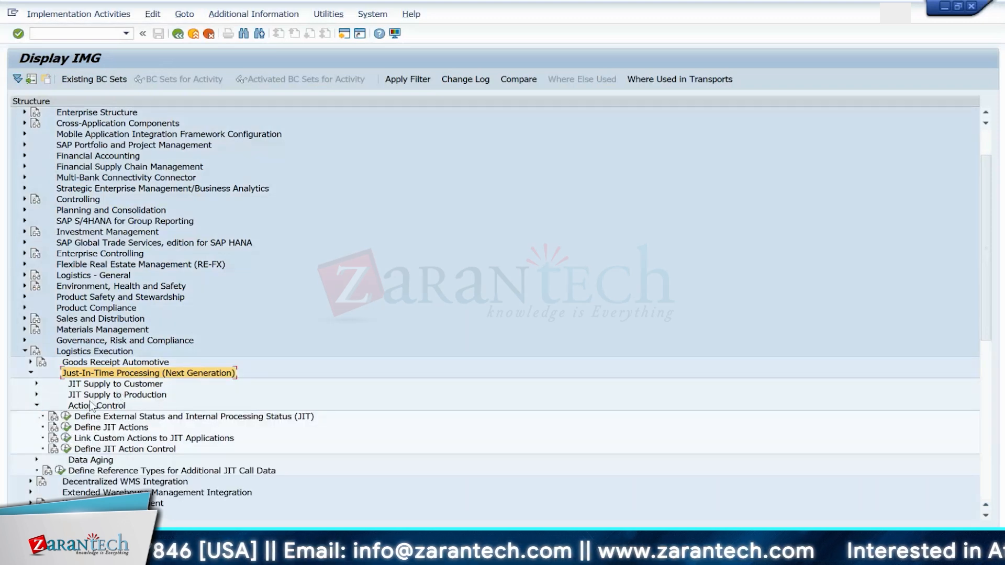
left_click(66, 427)
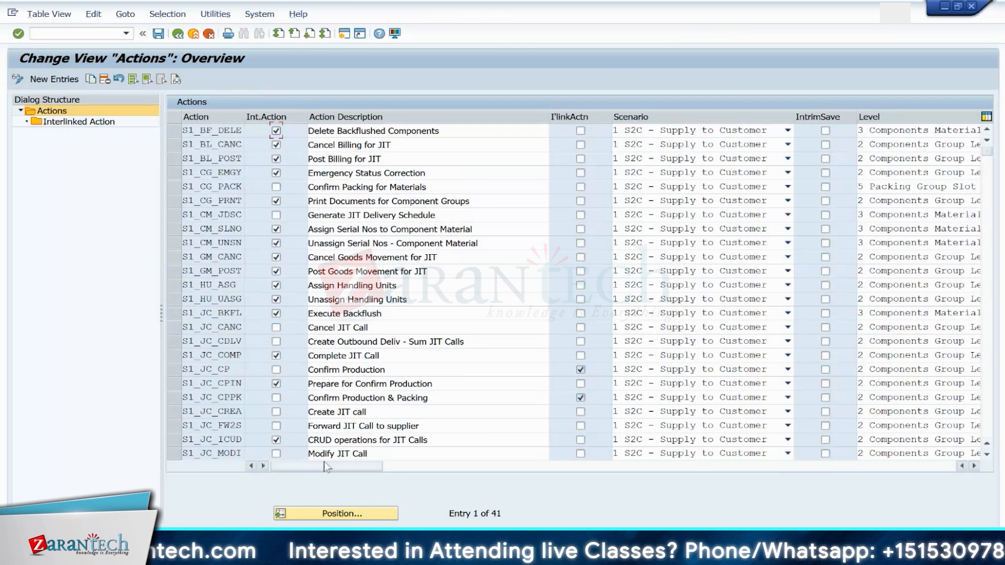
Step: Review the JIT actions list, including their scenarios, interlinked flags and levels
left_click(653, 134)
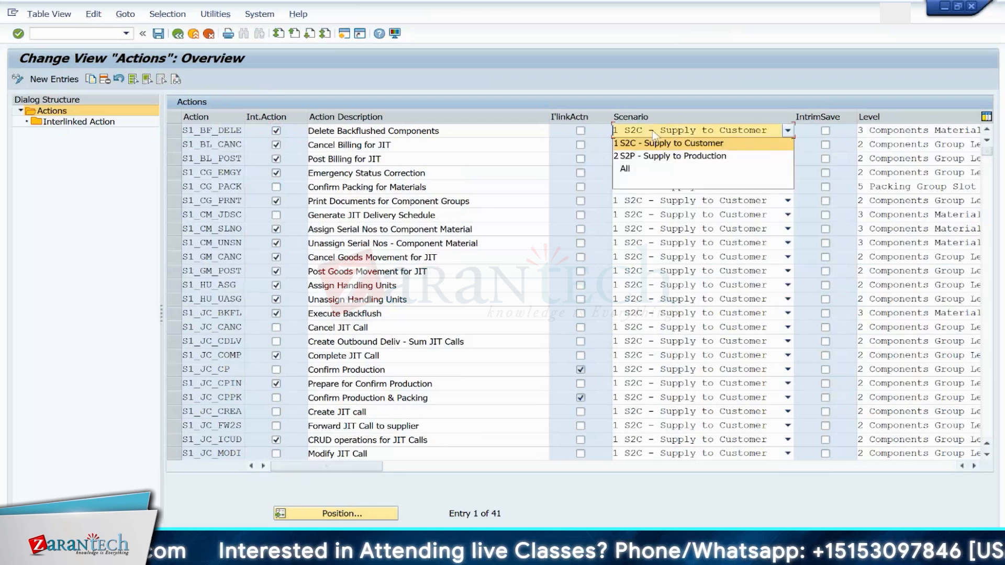
left_click(654, 134)
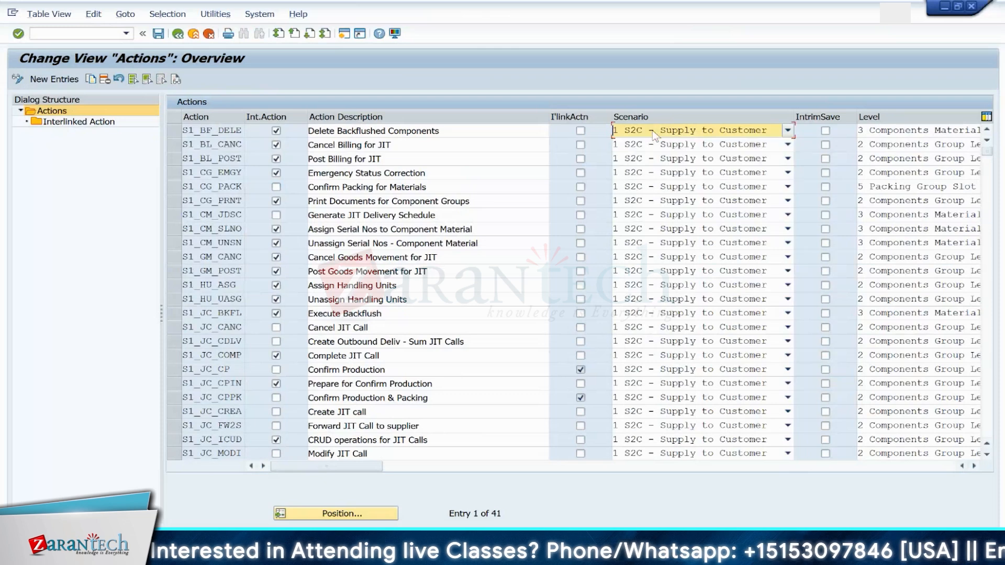
left_click(974, 466)
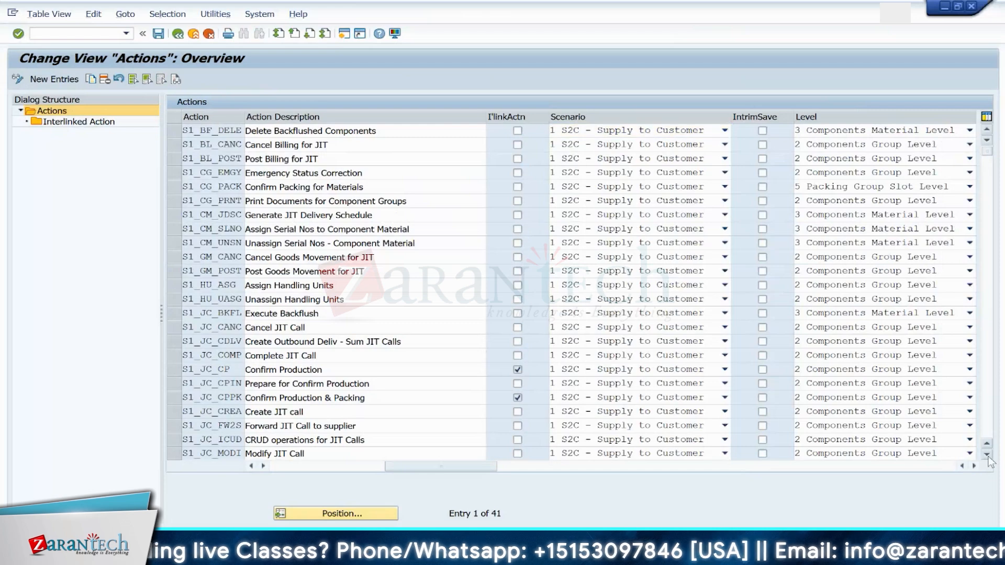
left_click(988, 456)
left_click(987, 456)
left_click(987, 456)
left_click(987, 455)
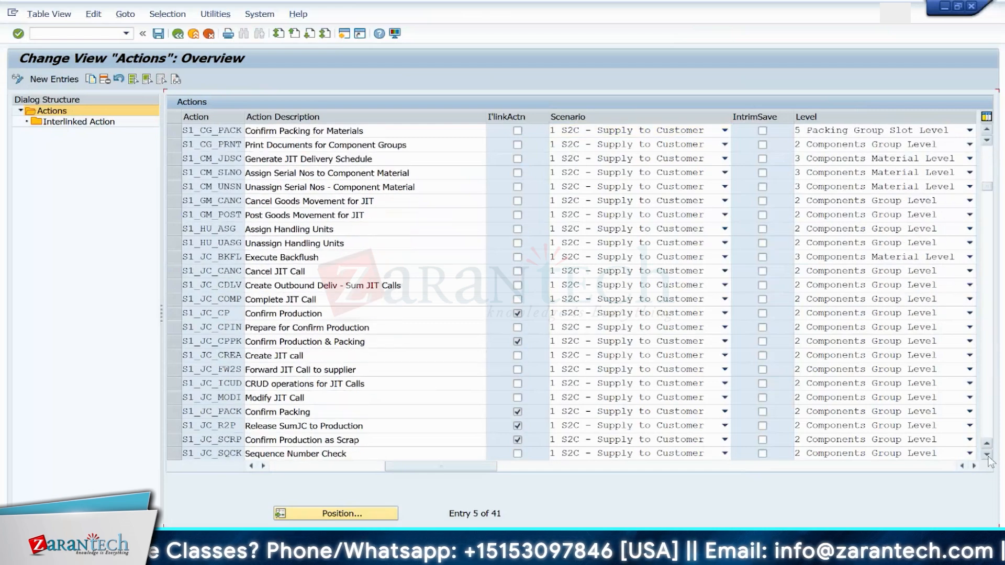
left_click(988, 455)
left_click(987, 455)
left_click(988, 455)
left_click(988, 455)
left_click(988, 456)
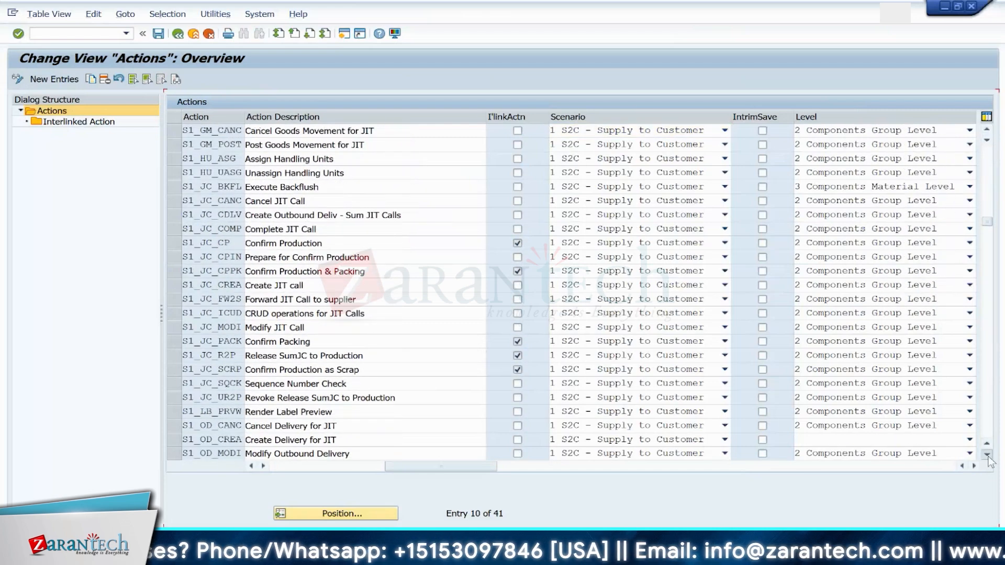
left_click(987, 455)
left_click(987, 455)
Step: Set the scenario of the Create JIT call action S1_JC_CREA to 2 S2P - Supply to Production
left_click(988, 456)
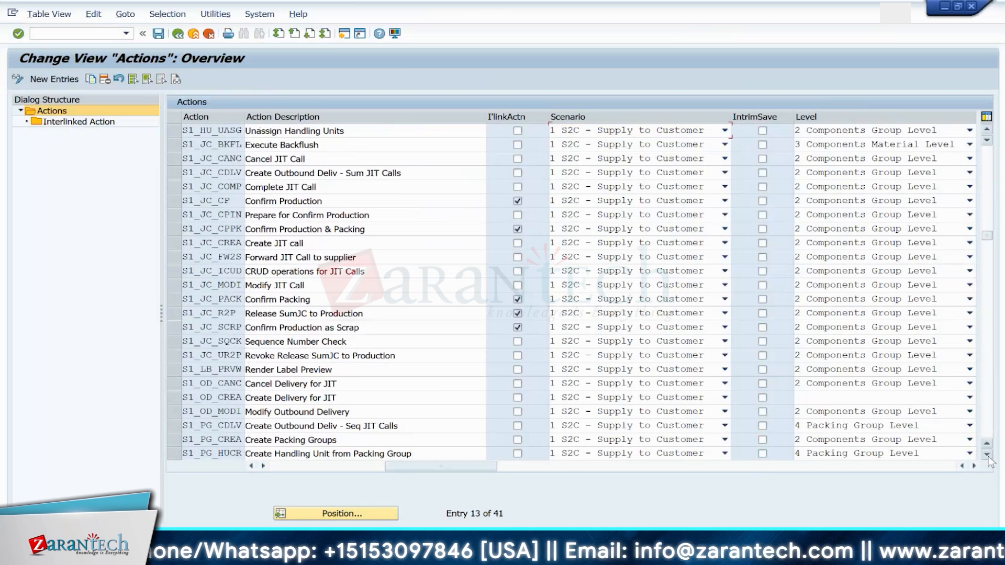
left_click(988, 456)
left_click(987, 455)
left_click(987, 455)
left_click(987, 455)
left_click(987, 455)
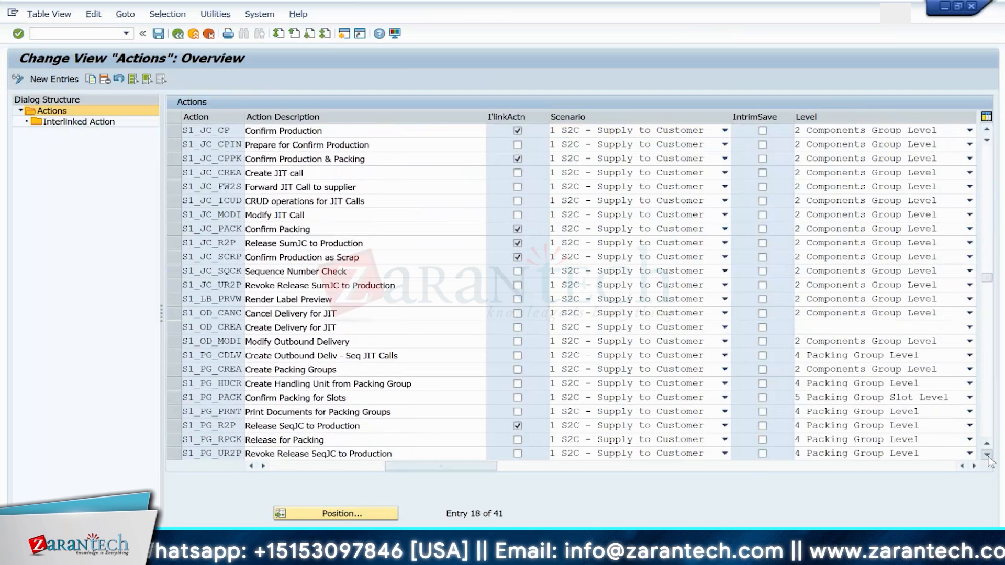
left_click(987, 456)
left_click(987, 456)
left_click(988, 455)
left_click(987, 455)
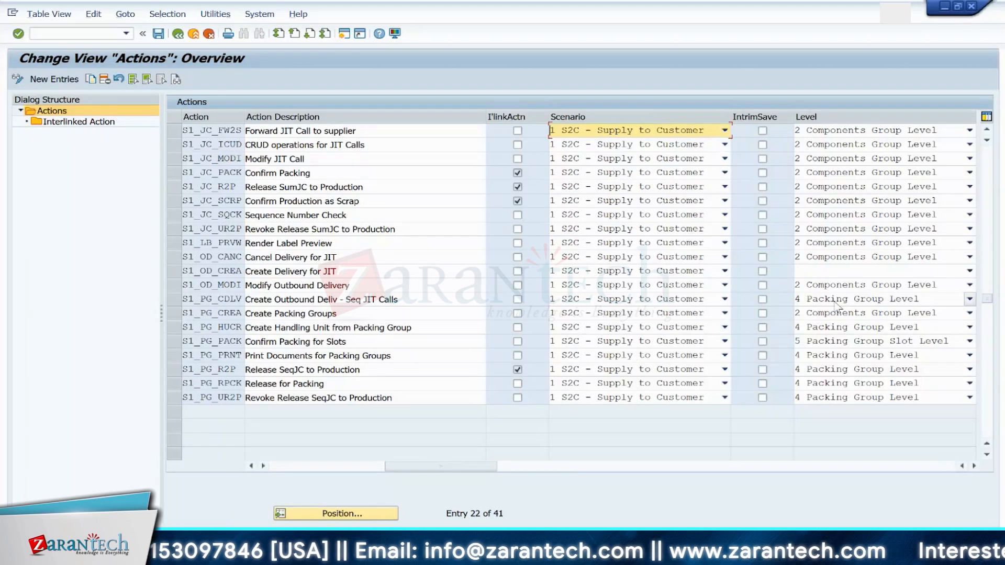
left_click(987, 130)
left_click(987, 130)
left_click(987, 130)
left_click(987, 130)
left_click(987, 131)
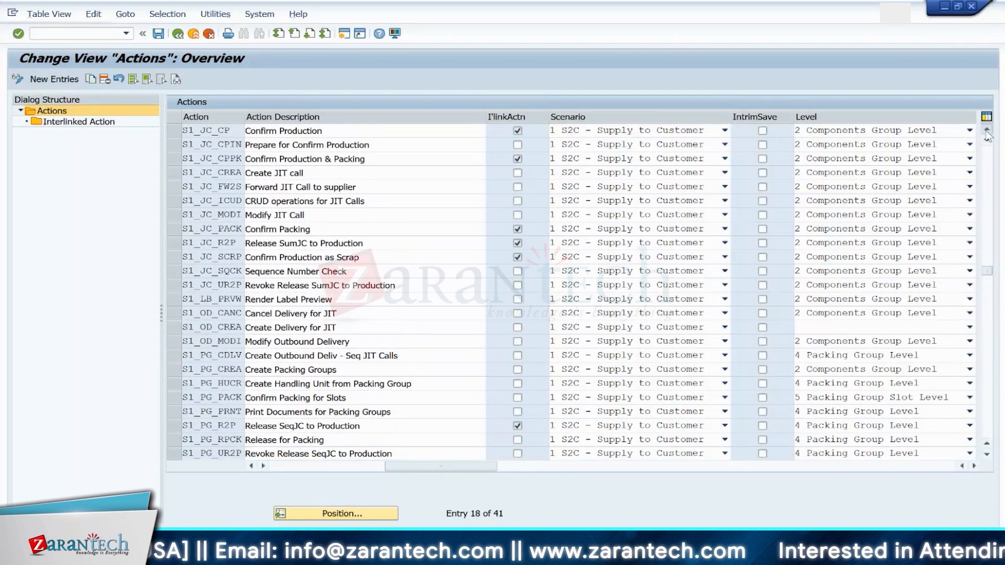
left_click(987, 130)
left_click(987, 131)
left_click(987, 131)
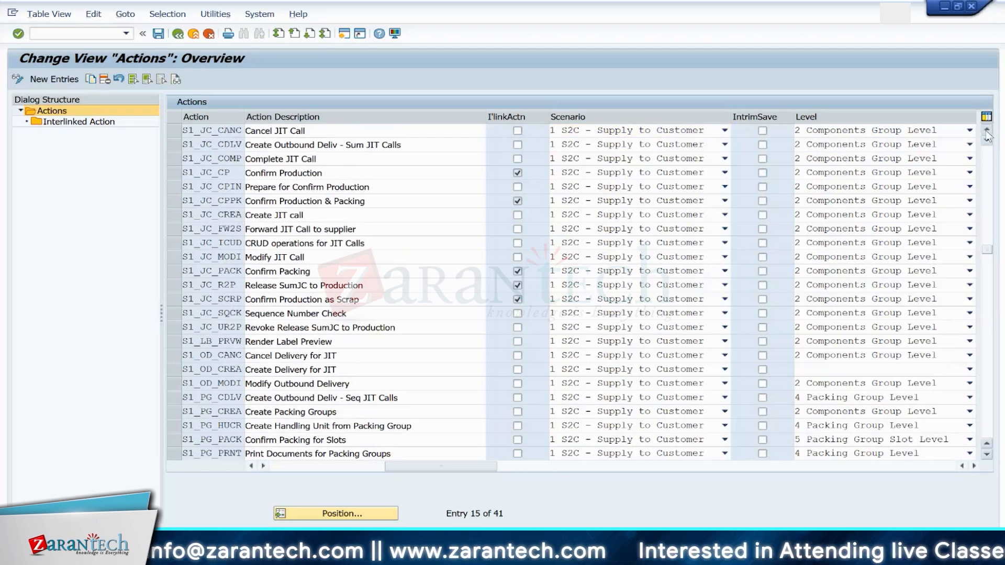
left_click(987, 131)
left_click(987, 131)
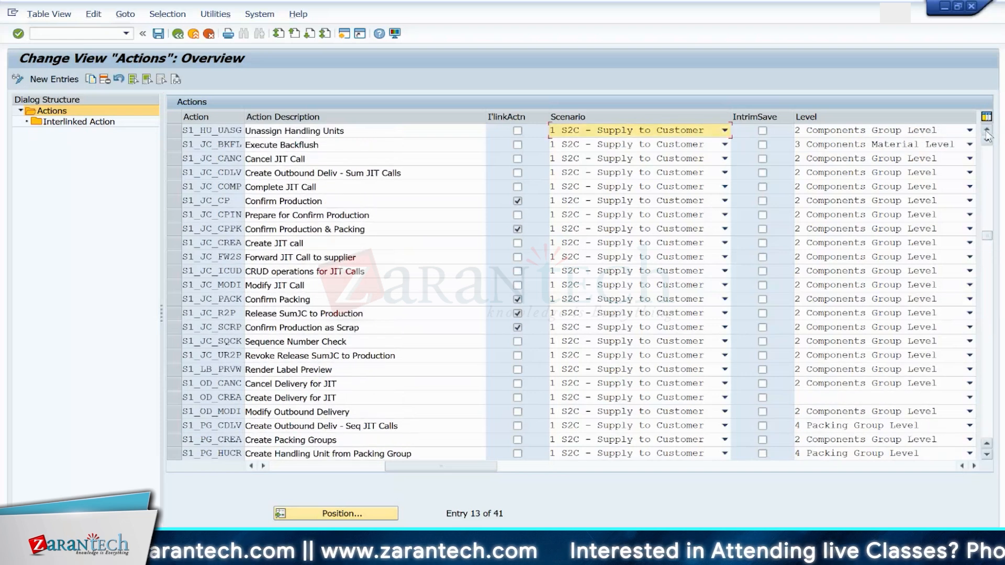
left_click(986, 131)
left_click(987, 131)
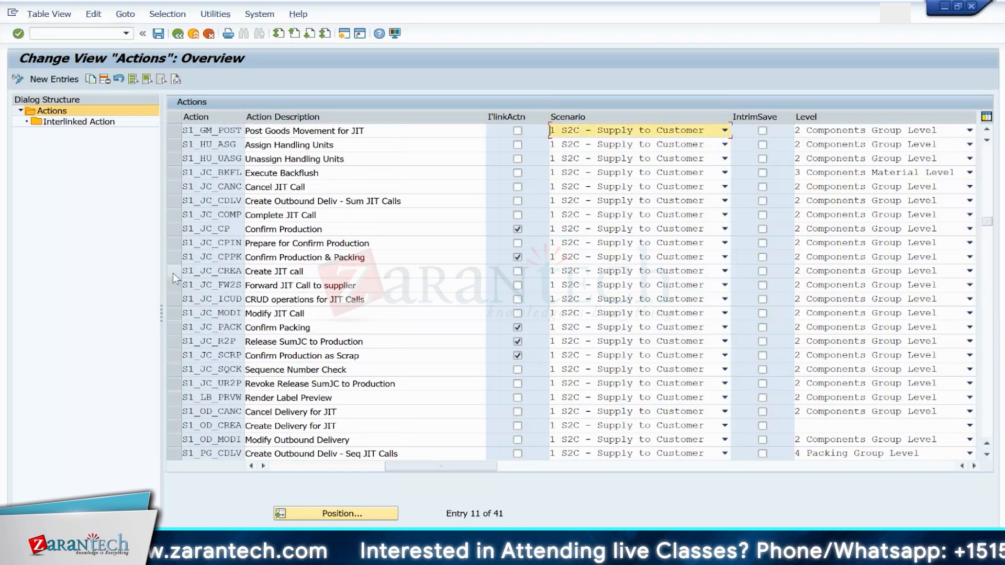
left_click(585, 273)
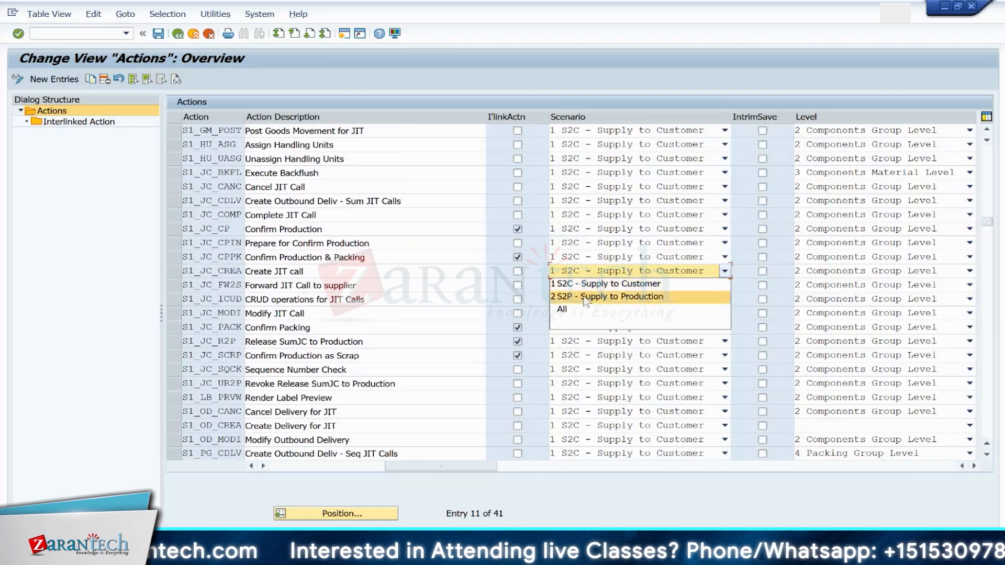
left_click(585, 297)
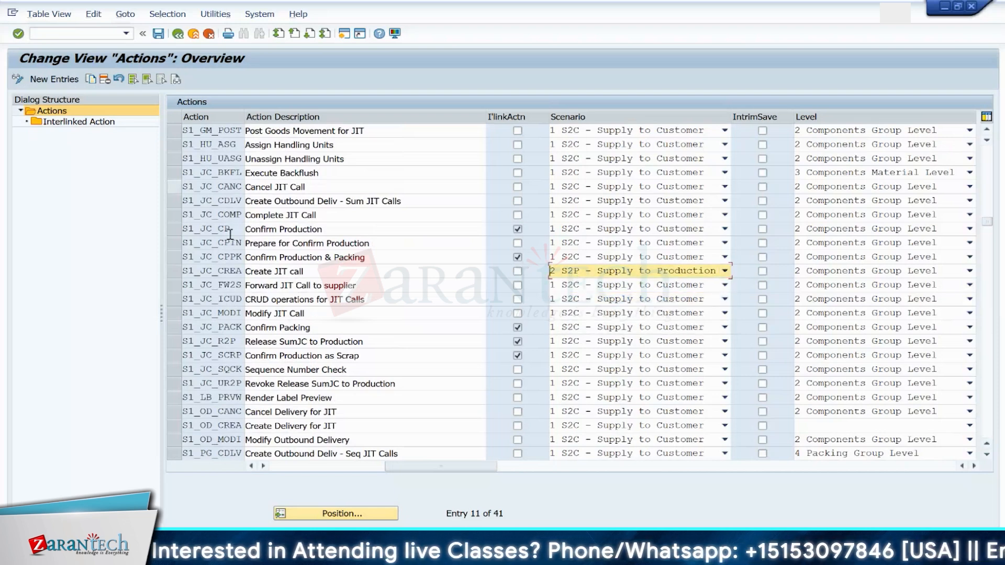
Step: Open the interlinked actions of the S1_JC_CREA action and return to the actions list
left_click(176, 272)
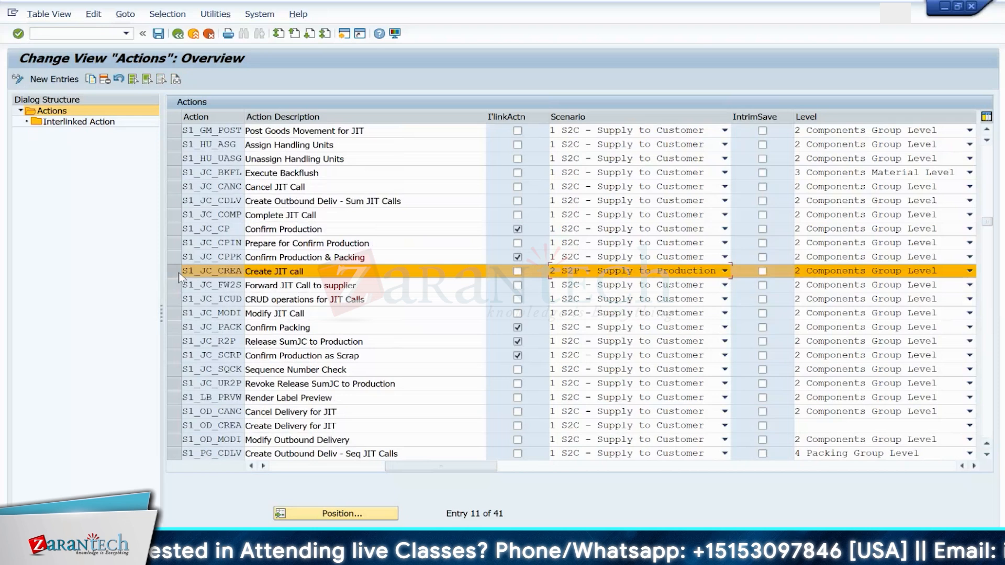
double_click(79, 121)
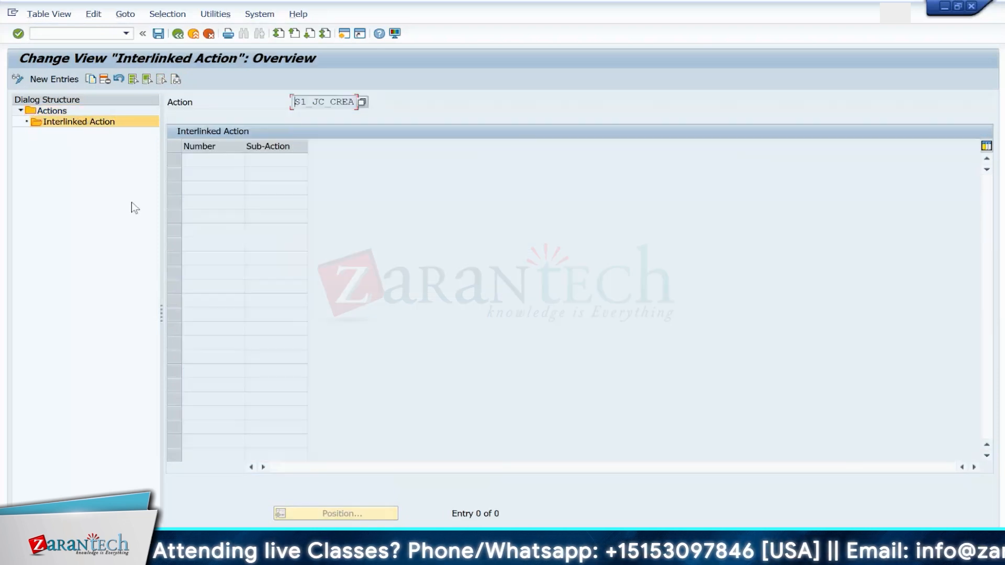
left_click(181, 35)
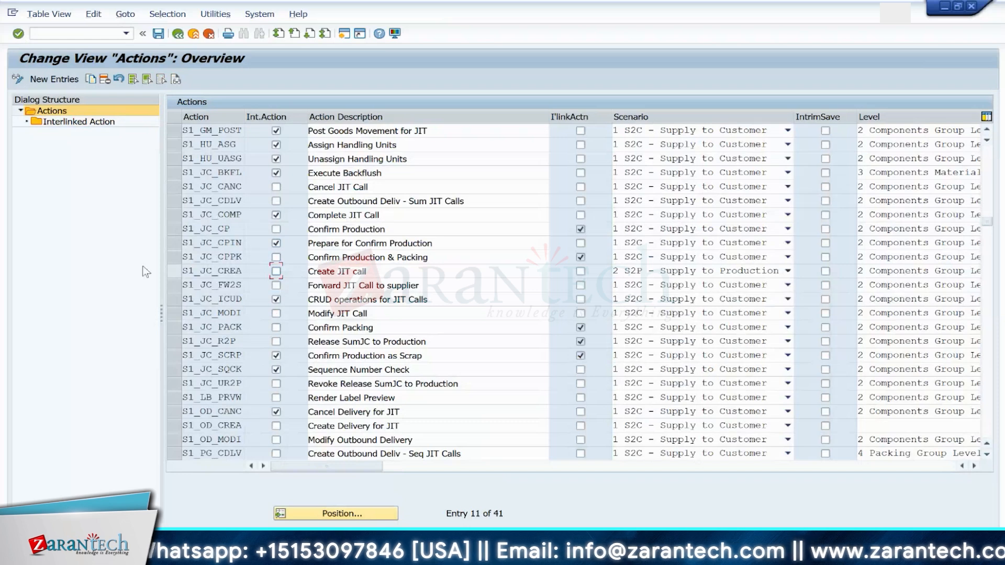
Step: Set the Cancel JIT Call action's scenario to 2 S2P - Supply to Production and save to the customizing request
left_click(178, 273)
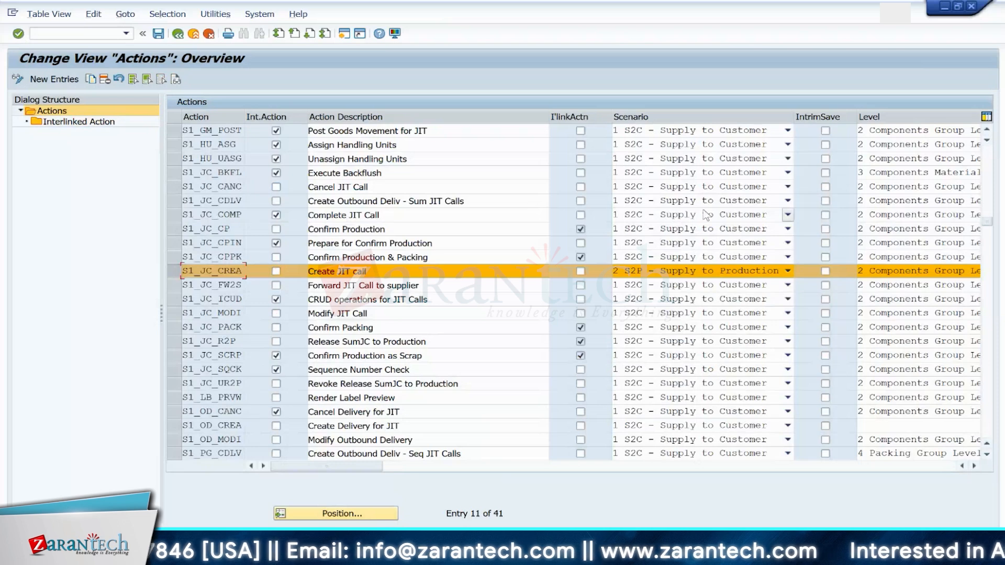
left_click(704, 190)
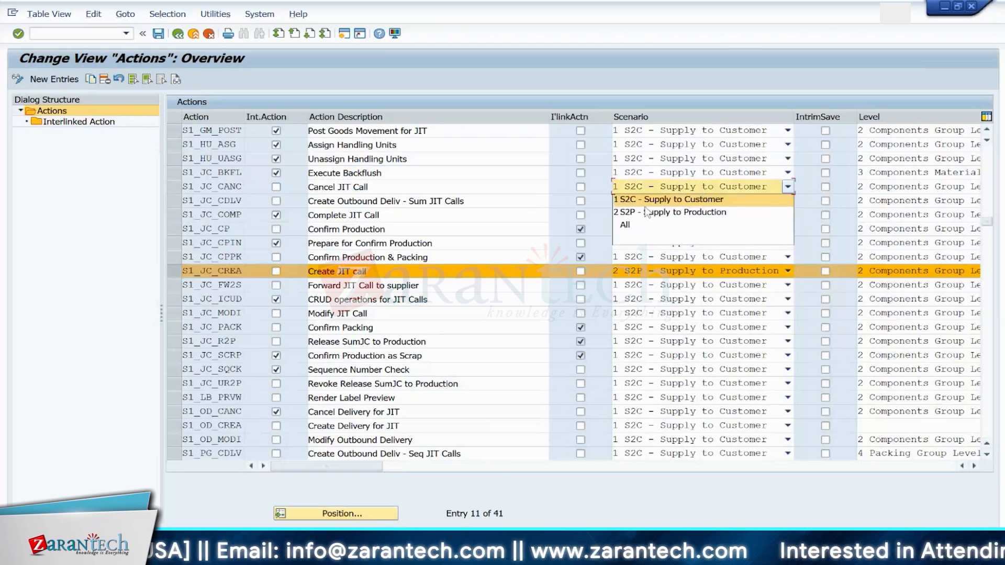
left_click(647, 213)
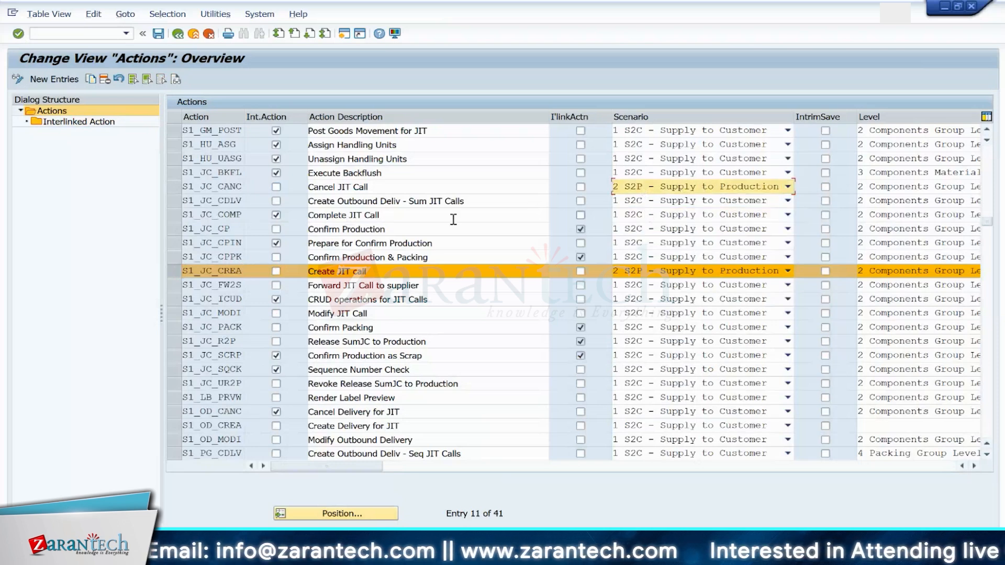
left_click(158, 34)
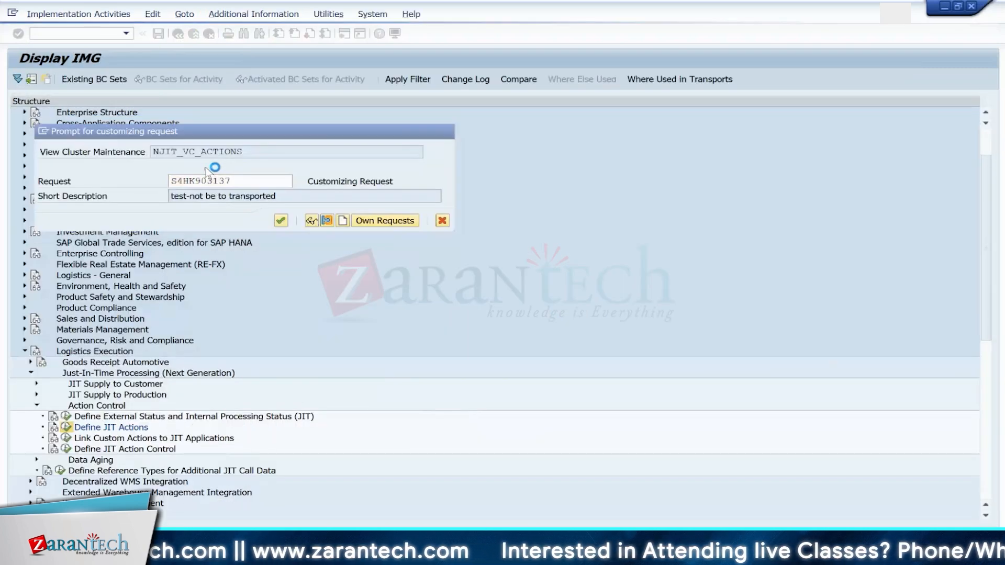
key("Return")
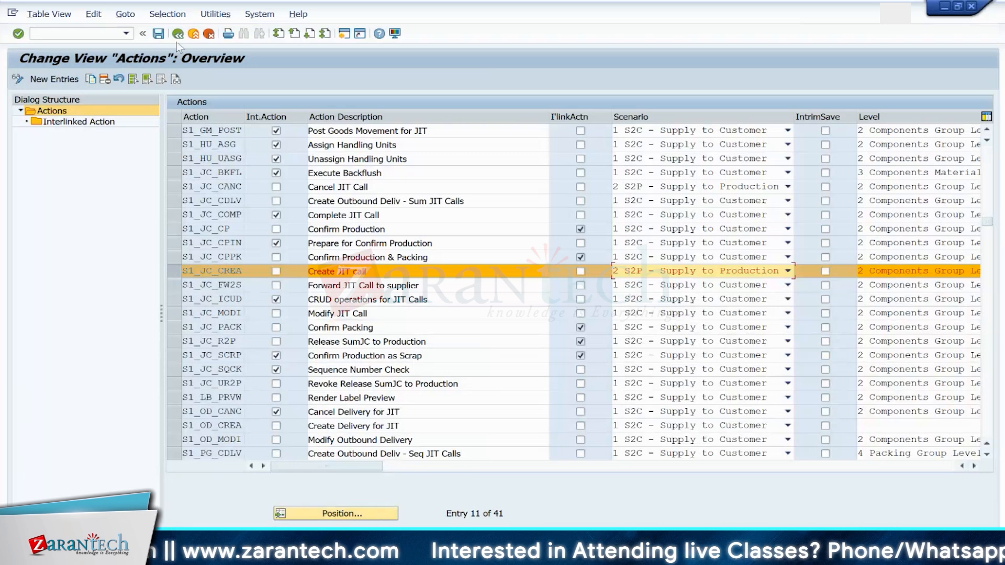
Step: Open Define JIT Action Control and review the external status changes and processing statuses of S2C_SEQJC
left_click(178, 34)
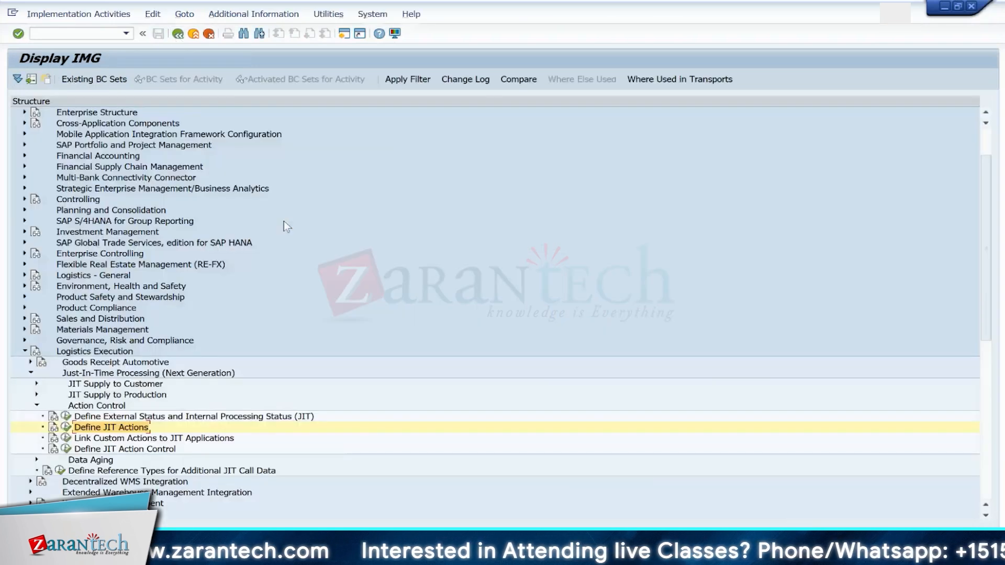
left_click(66, 450)
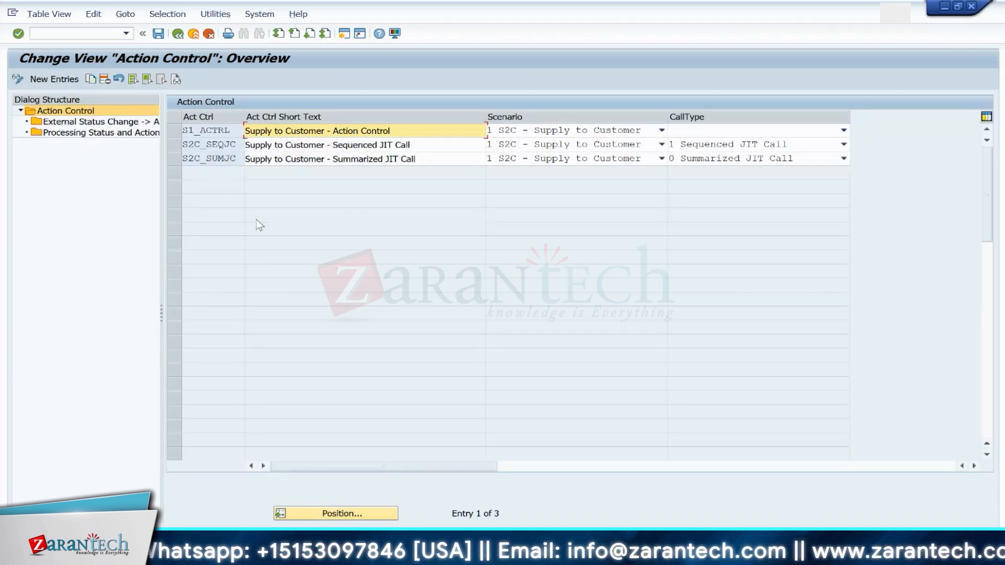
left_click(178, 145)
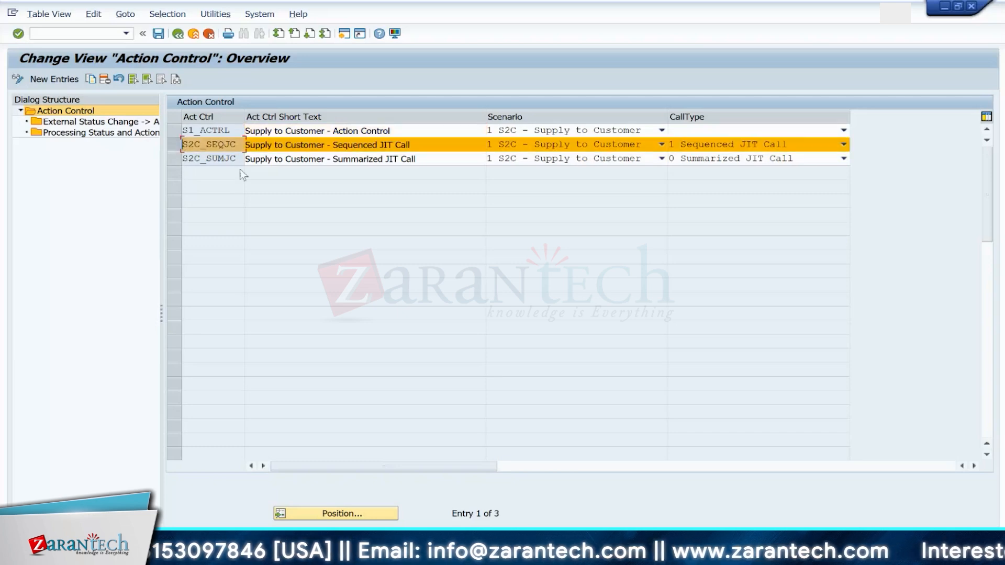
left_click(81, 124)
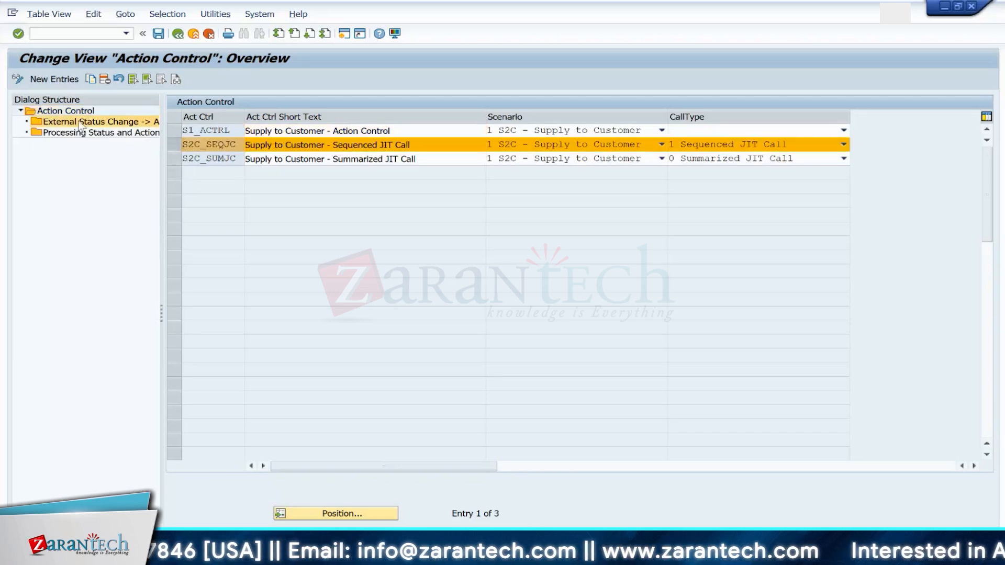
double_click(82, 123)
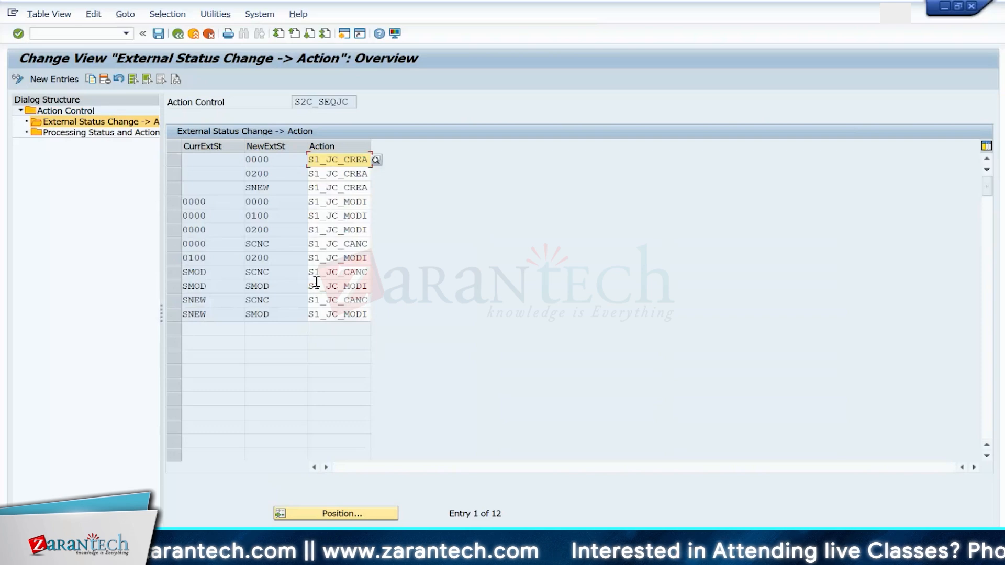
double_click(77, 133)
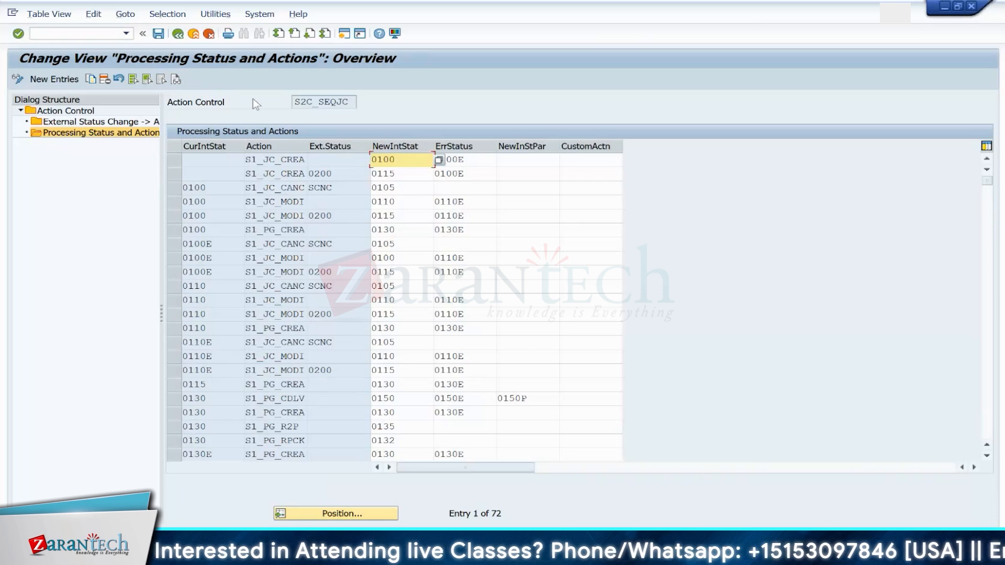
Step: Set the scenario of S2C_SEQJC, S2C_SUMJC and S1_ACTRL to 2 S2P - Supply to Production and save
left_click(178, 34)
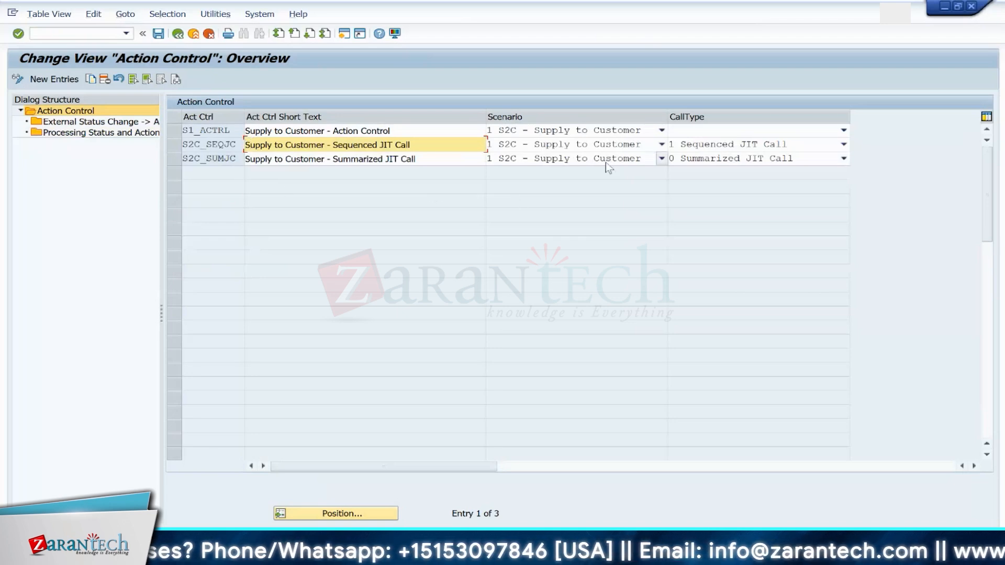
left_click(577, 142)
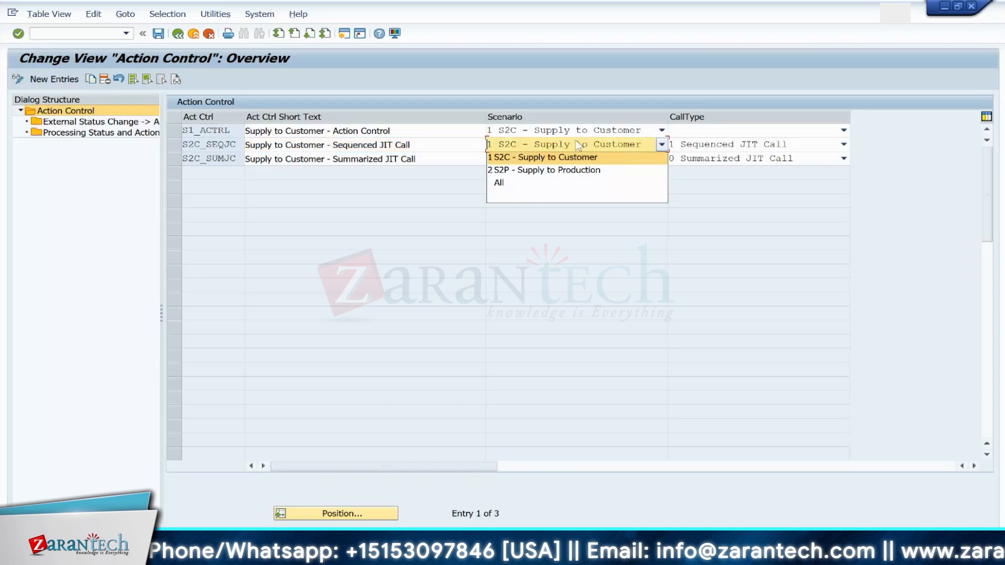
left_click(523, 170)
left_click(523, 160)
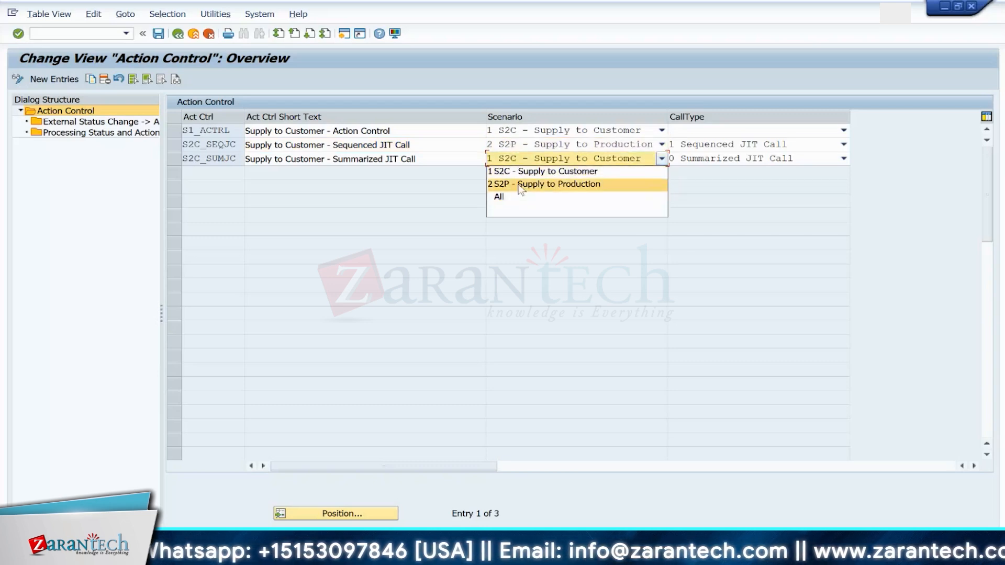
left_click(520, 184)
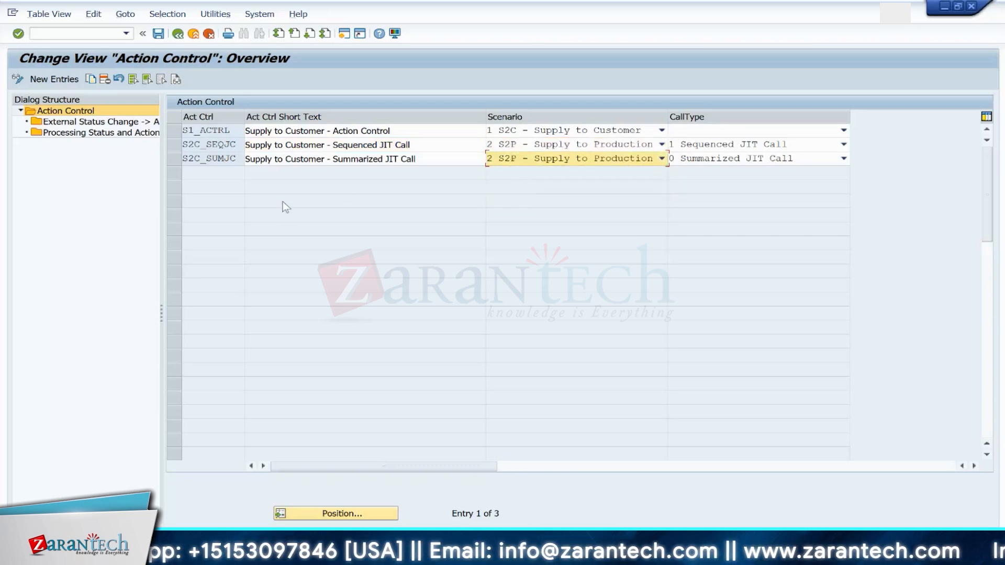
left_click(540, 133)
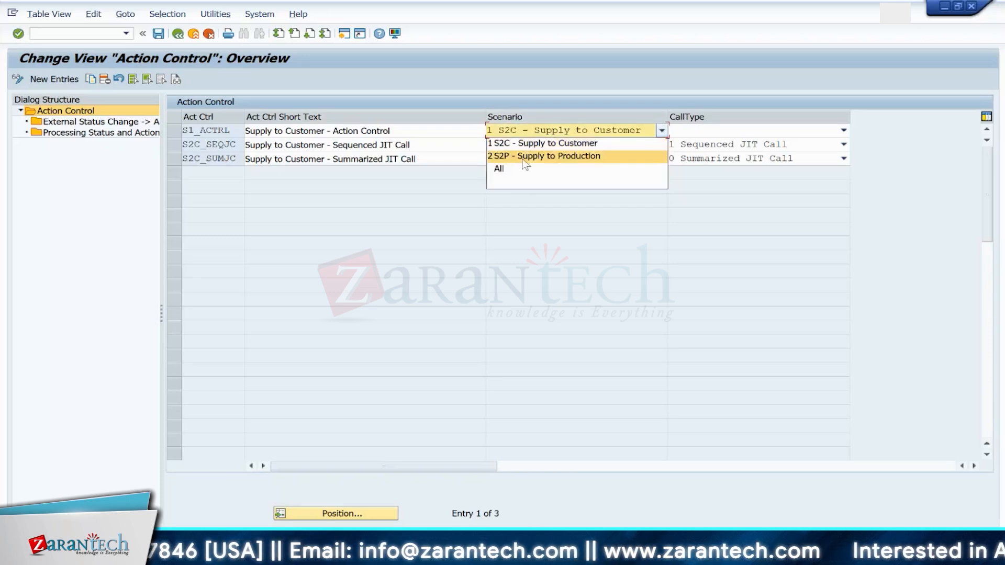
left_click(524, 156)
left_click(158, 34)
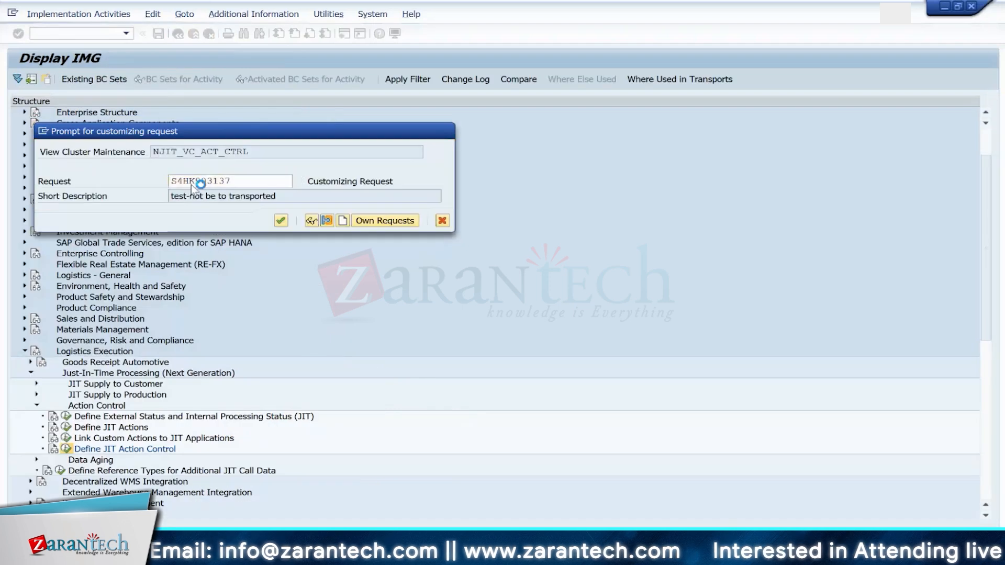
key("Return")
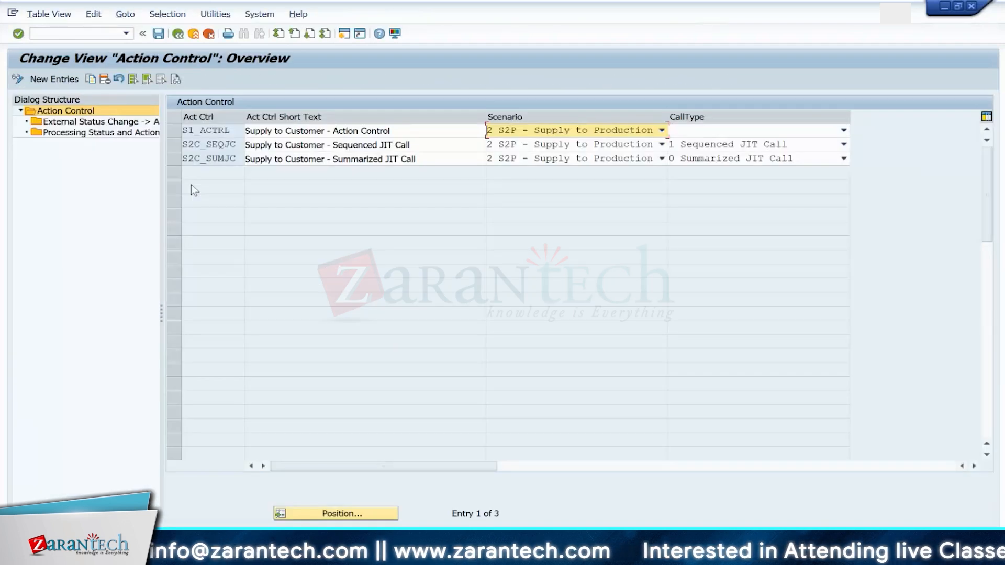
Step: Navigate the IMG to SCM Extended Warehouse Management > Internal Warehouse Processes > Delivery Processing
left_click(178, 34)
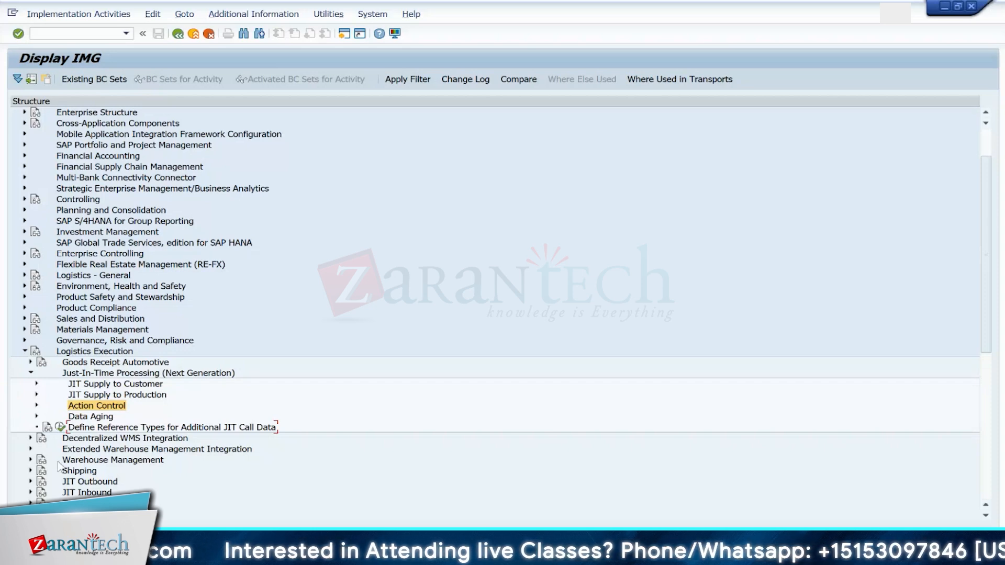
left_click(30, 373)
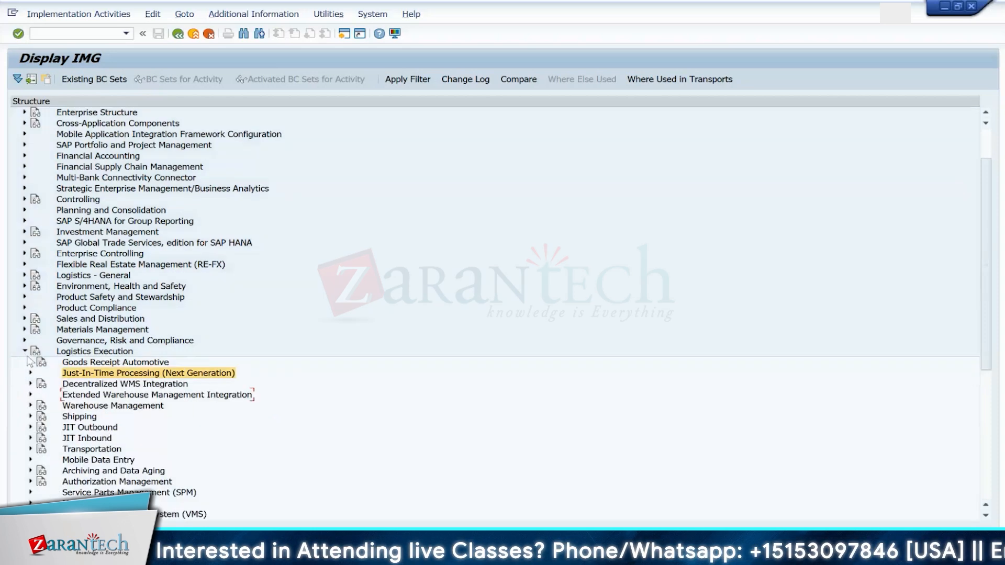
left_click(24, 352)
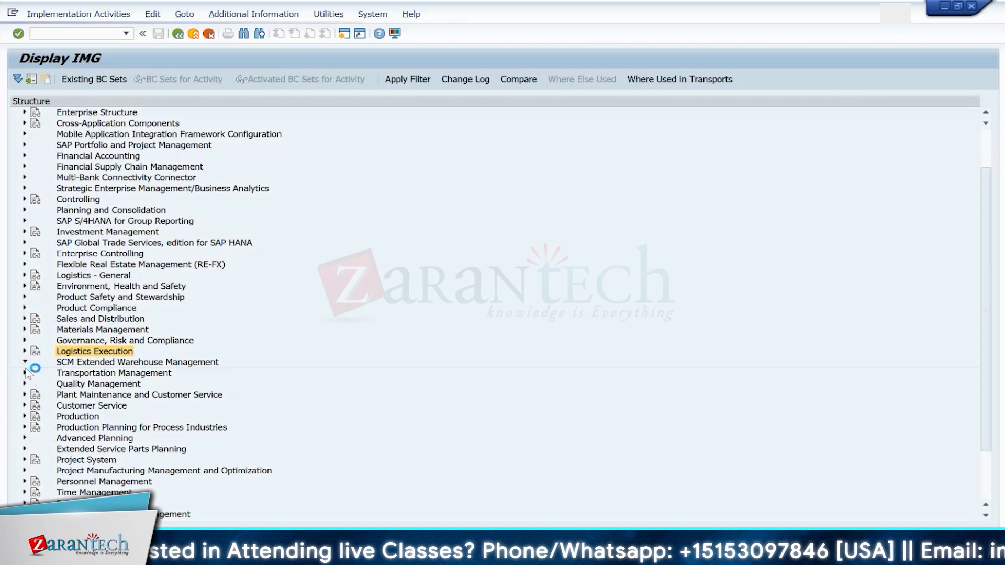
left_click(25, 362)
left_click(31, 373)
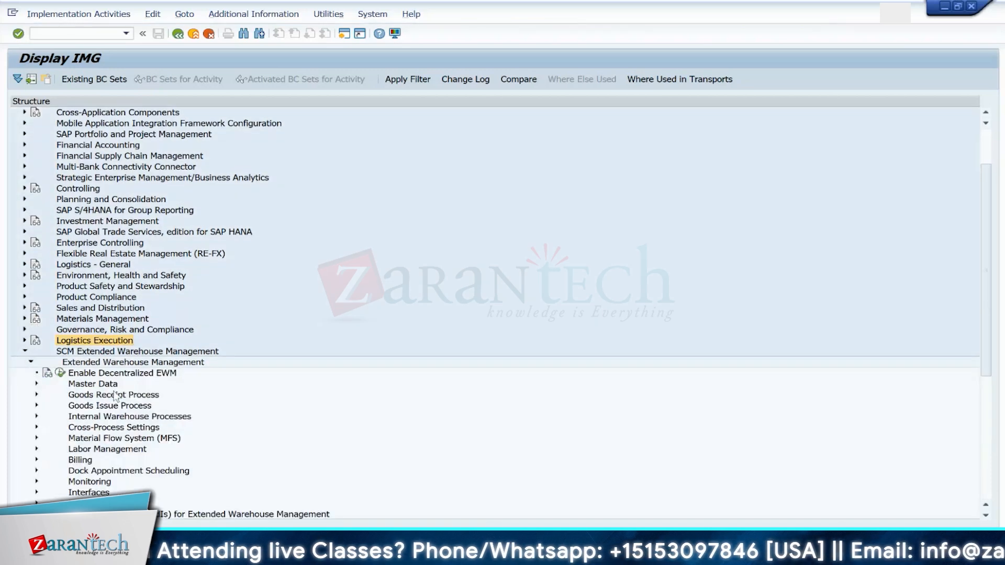
left_click(37, 417)
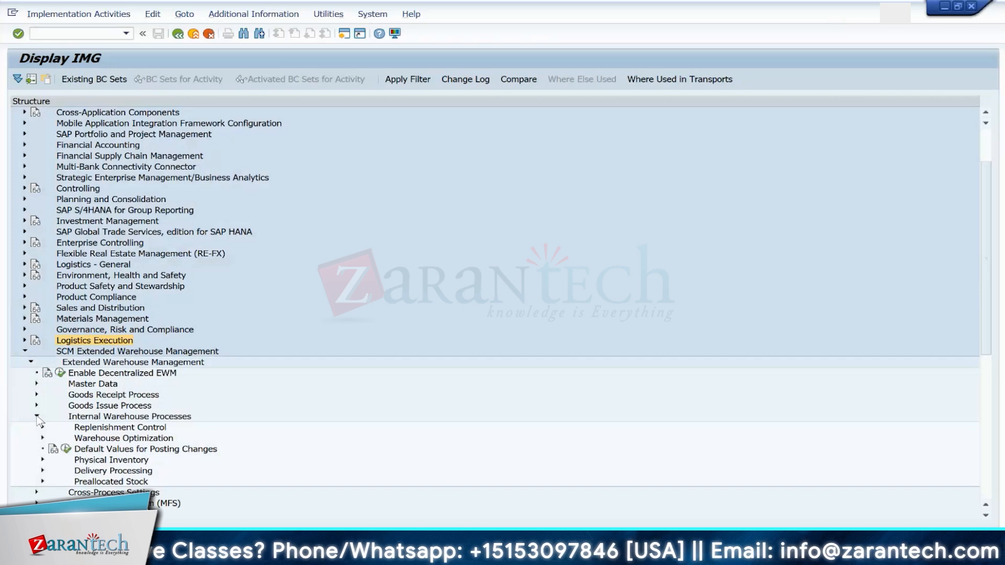
left_click(42, 471)
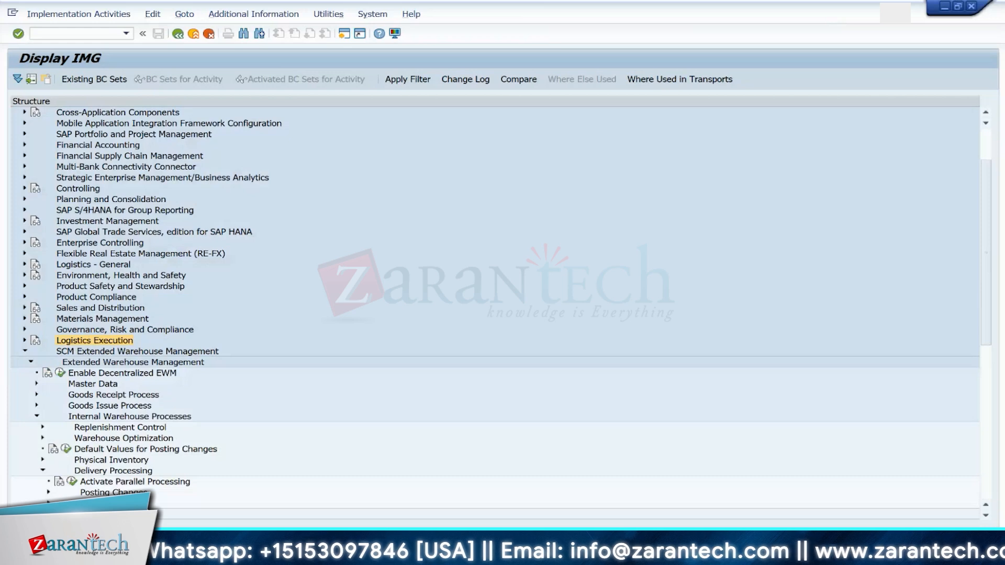
Step: Open Define Document and Item Type Determination for JIT Processing under Stock Transfers > Stock Transfer for Just-In-Time (JIT) Processing
left_click(48, 503)
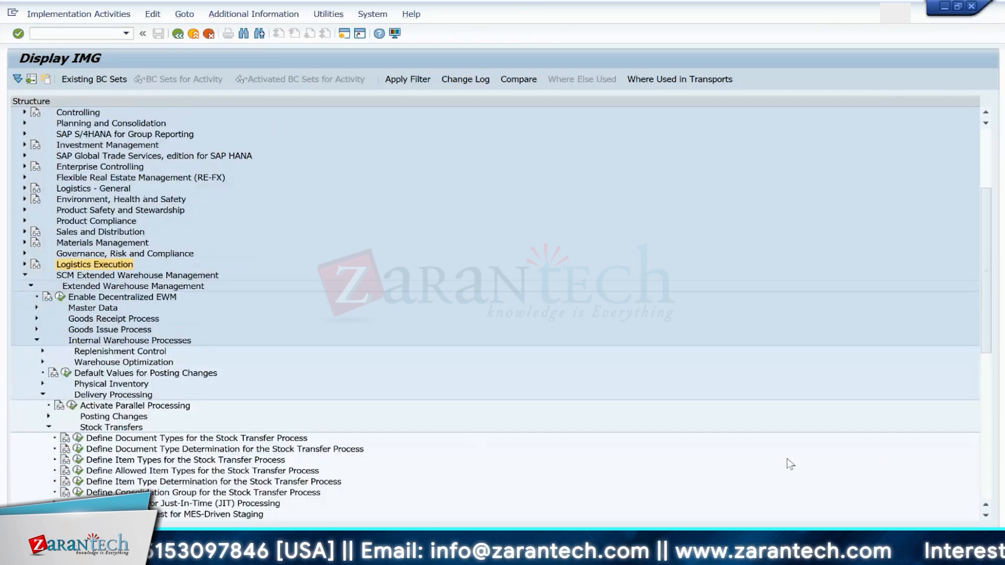
left_click(985, 515)
left_click(987, 516)
left_click(986, 517)
left_click(987, 516)
left_click(987, 517)
left_click(986, 516)
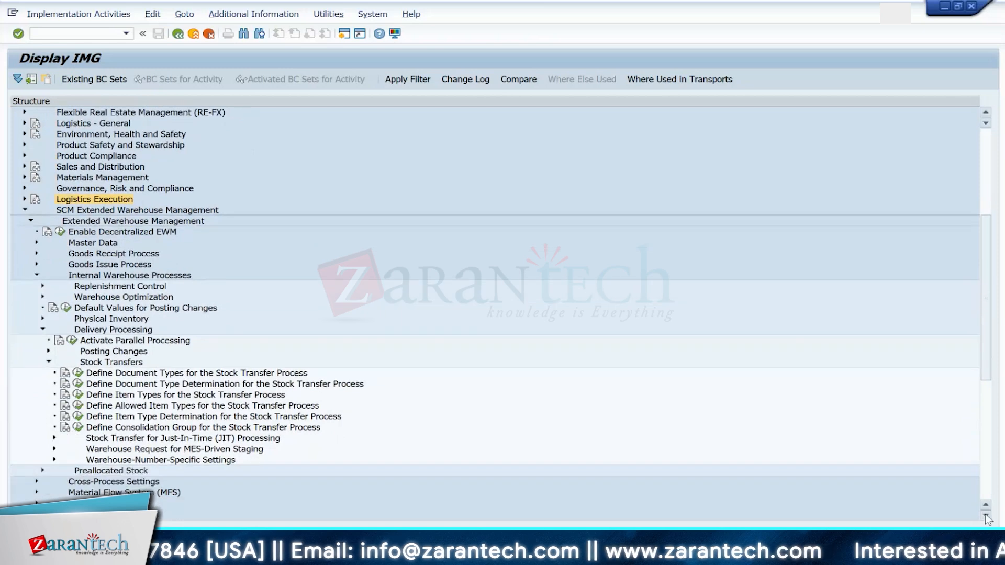
left_click(986, 517)
left_click(986, 516)
left_click(54, 417)
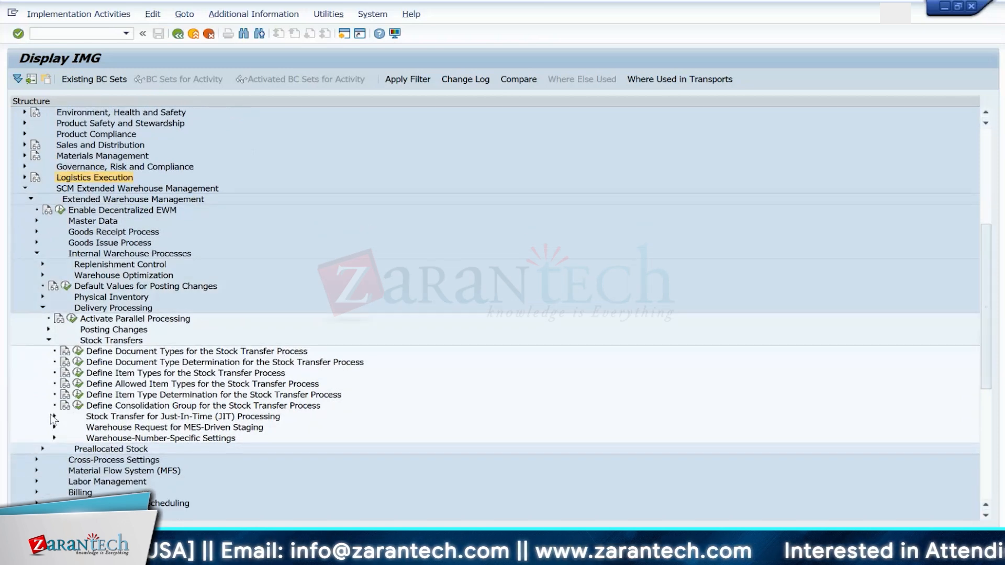
left_click(131, 417)
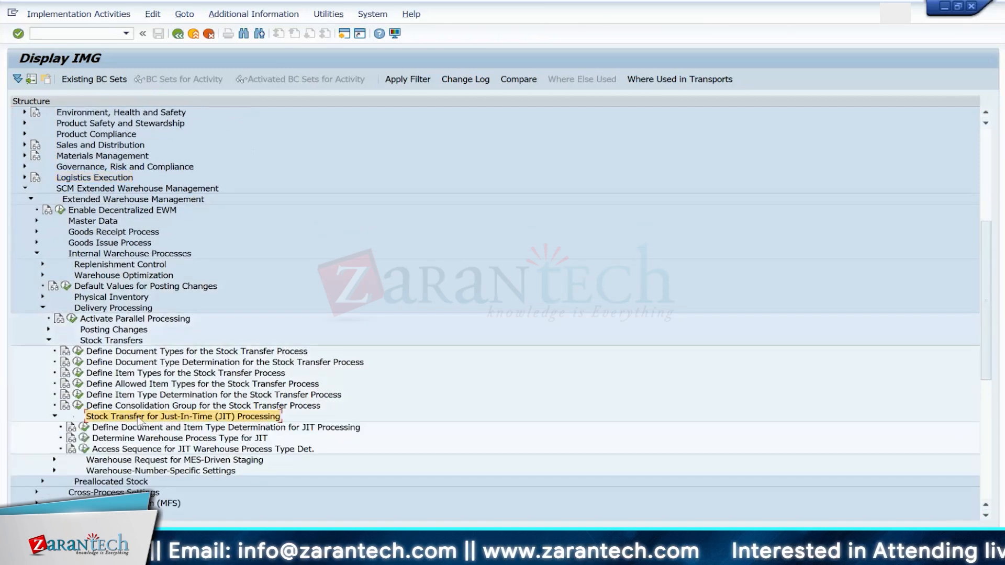
left_click(83, 429)
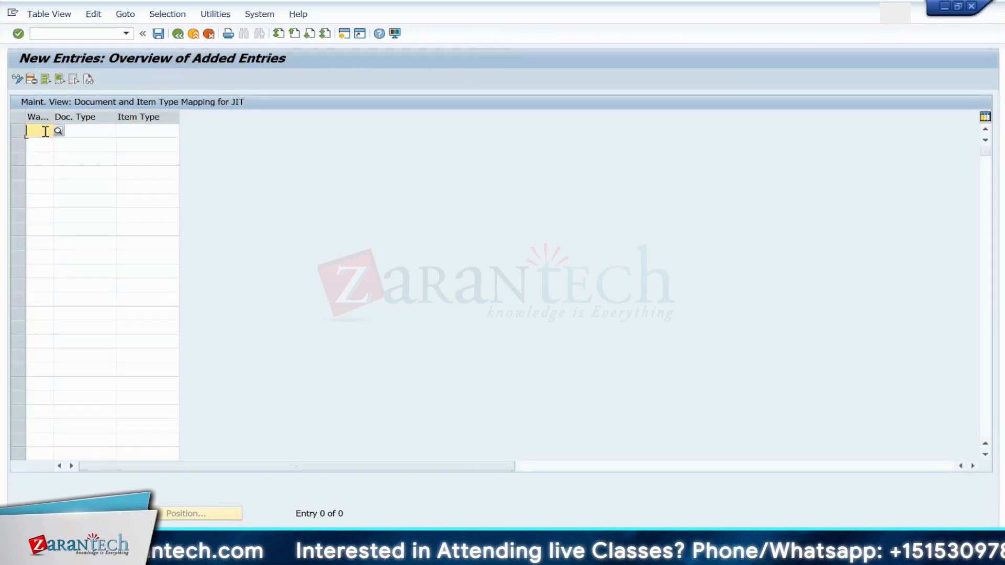
Step: Add a new JIT document and item type mapping entry for warehouse 1710
type("1710")
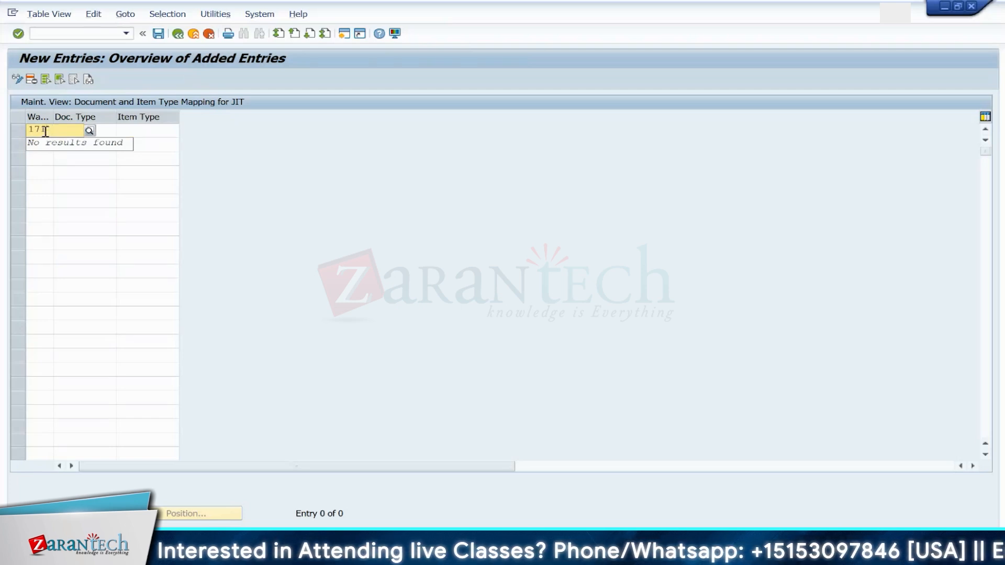
key("Tab")
left_click(122, 131)
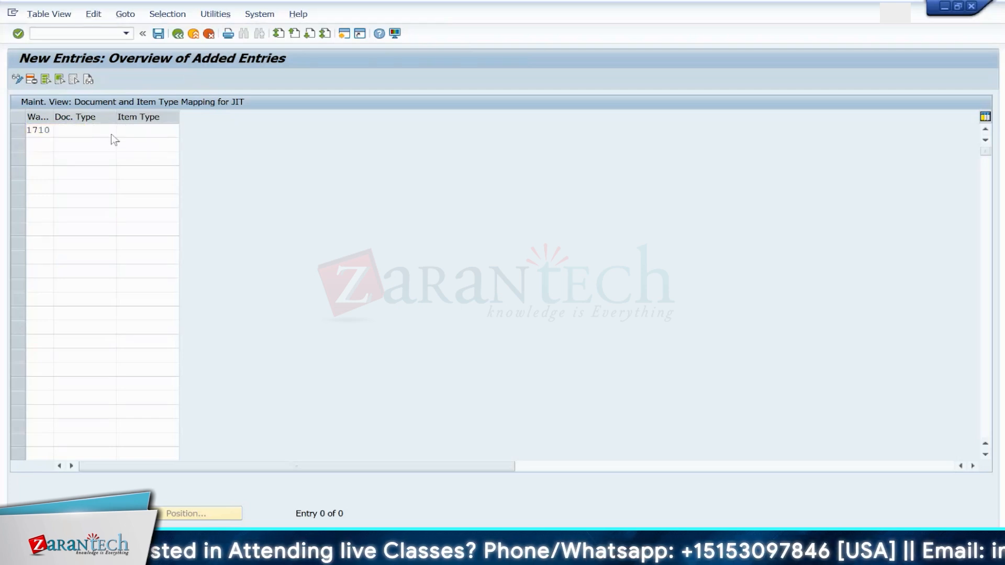
left_click(88, 134)
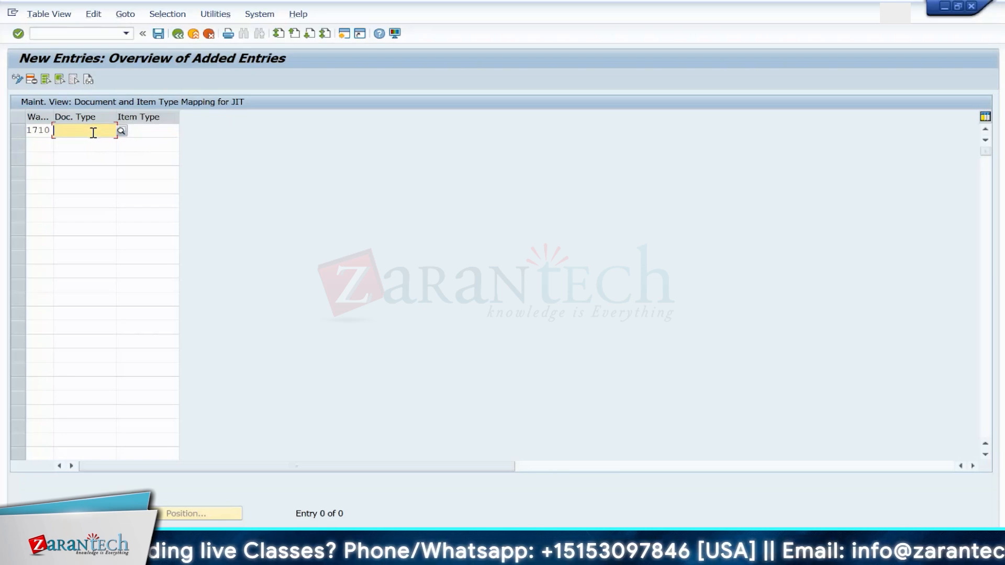
type("dog")
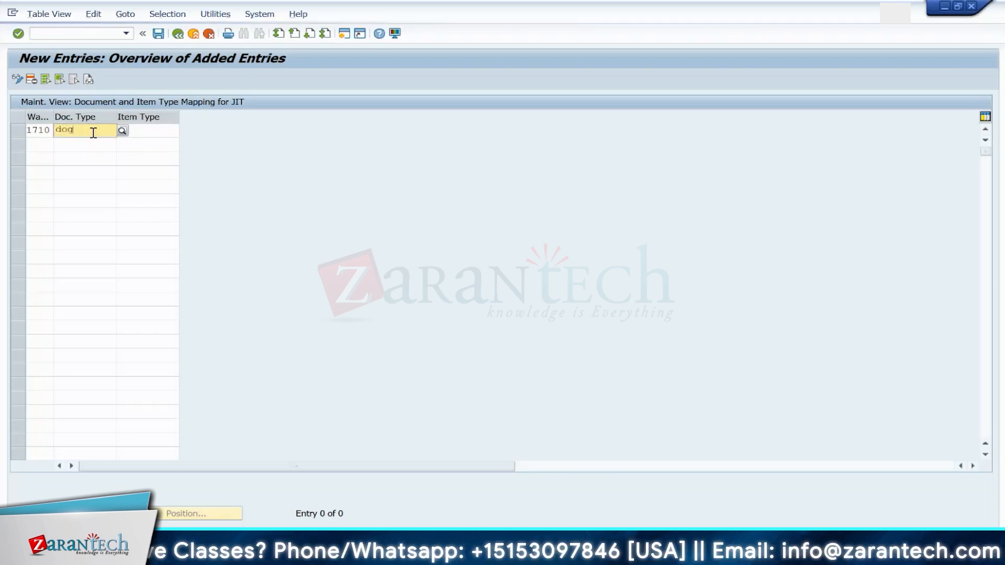
key("Tab")
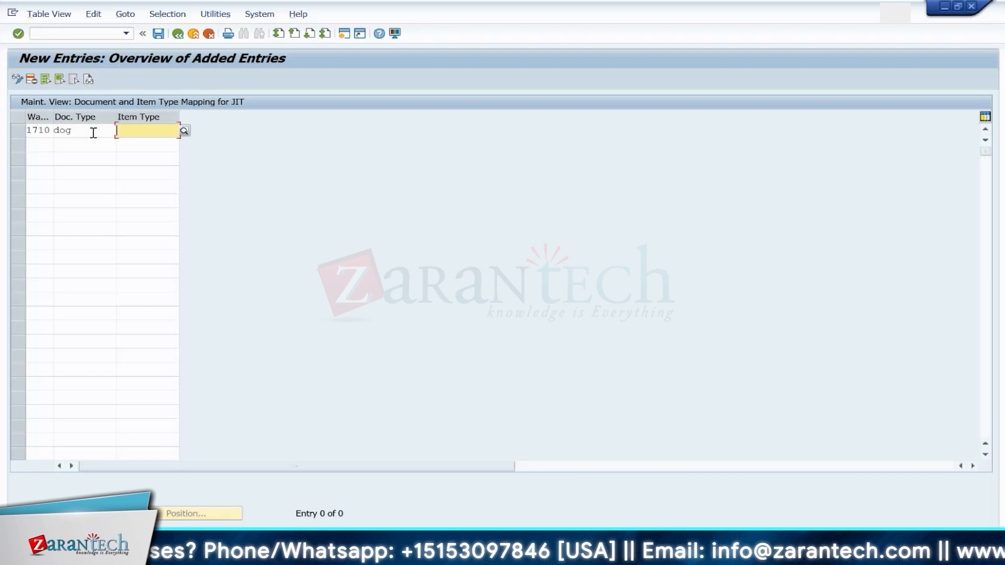
type("dogi")
key("Return")
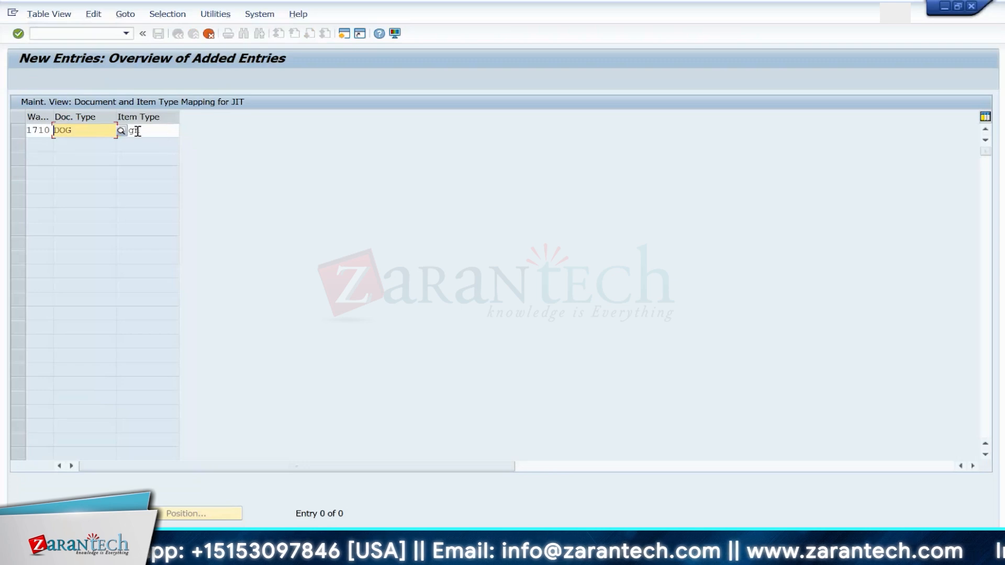
left_click(163, 129)
key("BackSpace")
key("BackSpace")
key("BackSpace")
key("BackSpace")
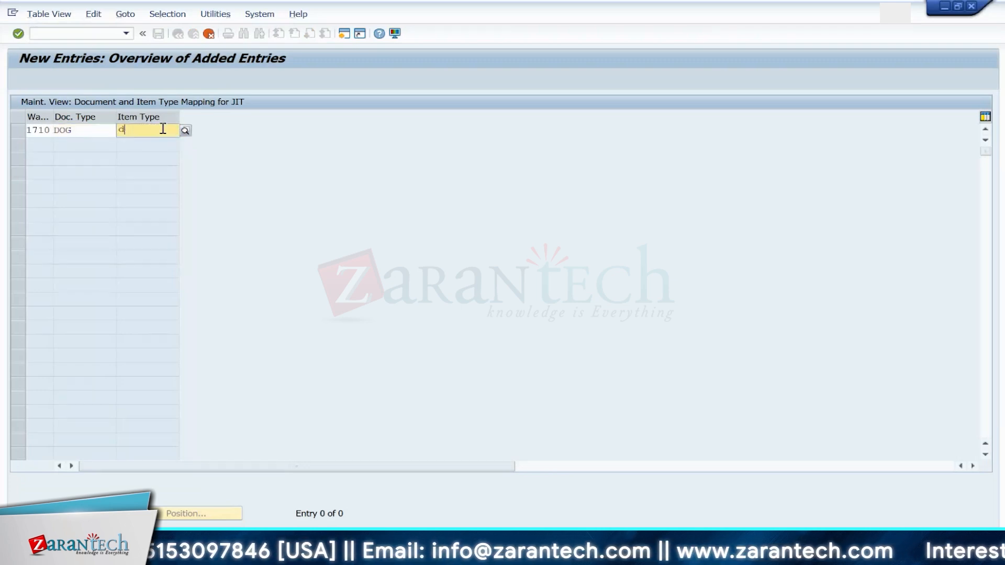
left_click(101, 134)
key("BackSpace")
key("BackSpace")
key("BackSpace")
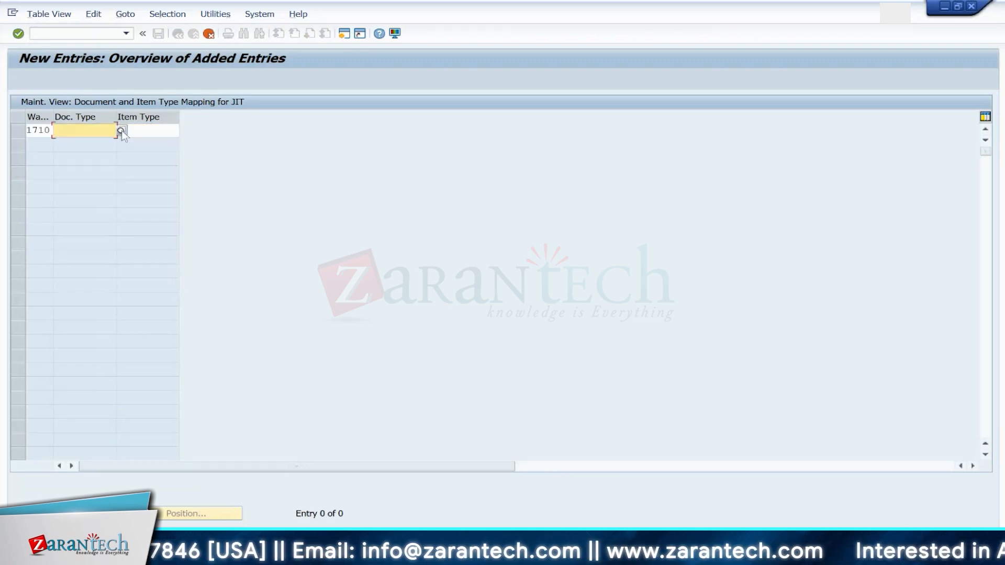
key("Return")
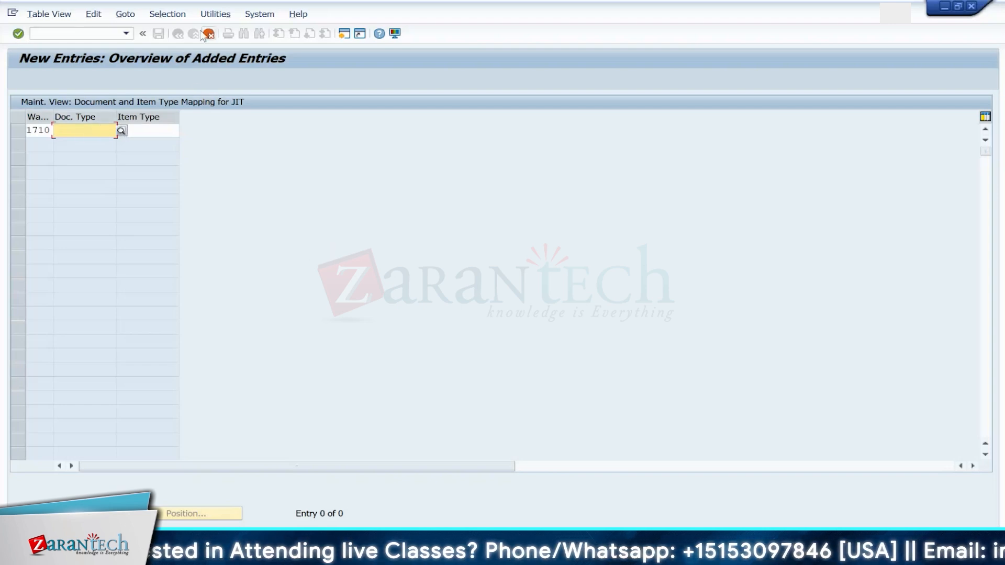
Step: Open the IMG in a new session and review Define Document Types for Outbound Delivery Process
left_click(84, 39)
type("/osimg")
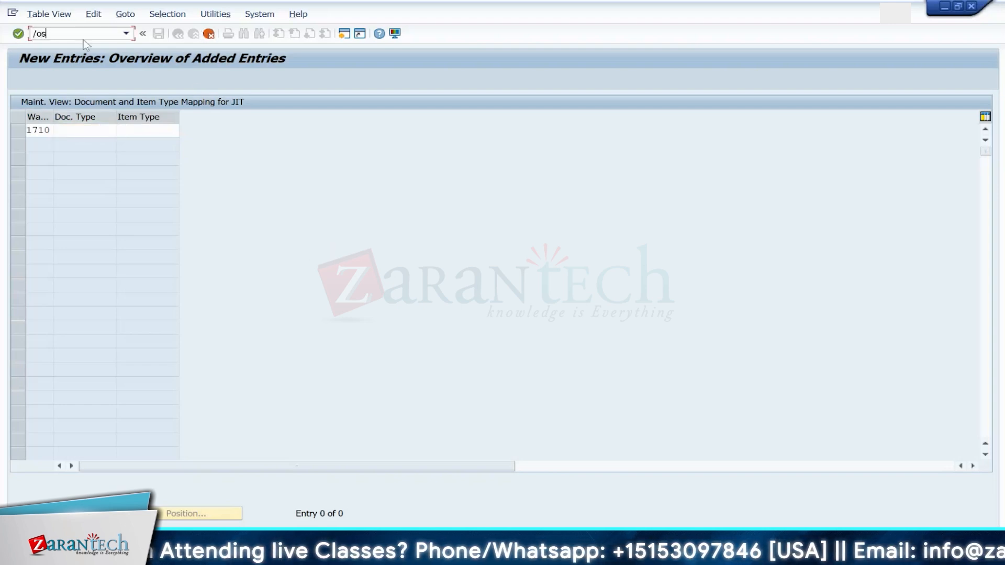
key("Return")
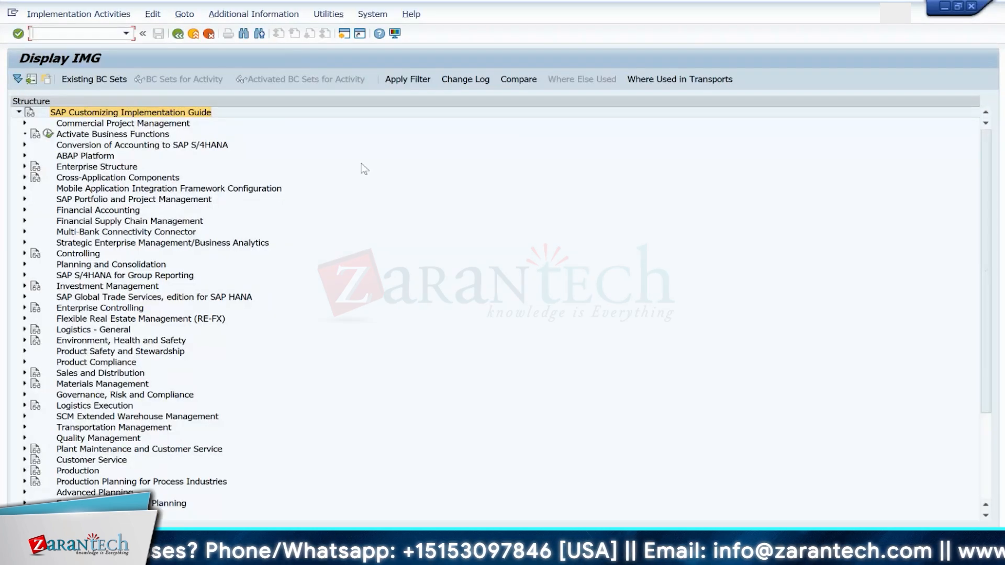
left_click(24, 417)
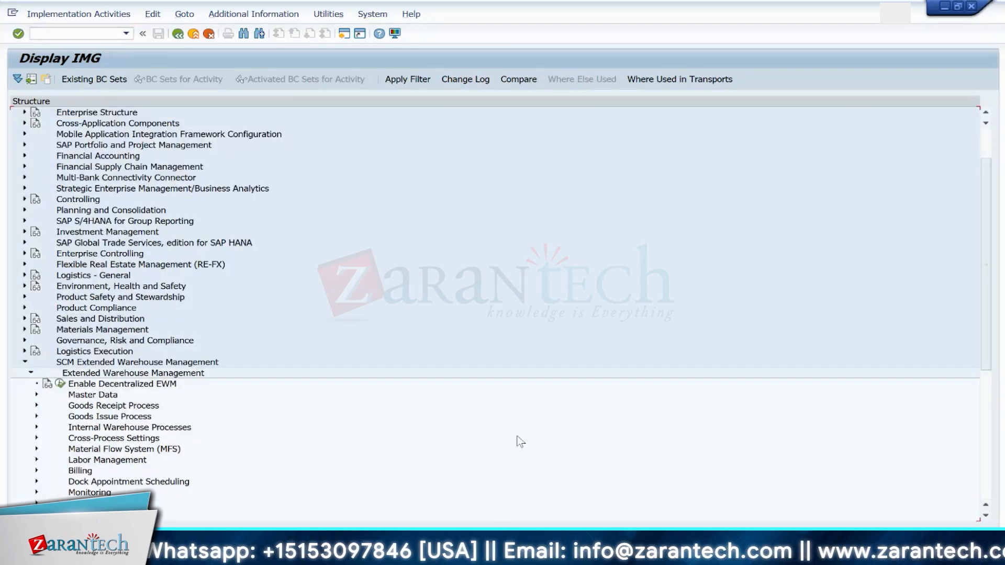
scroll(951, 373, "down", 3)
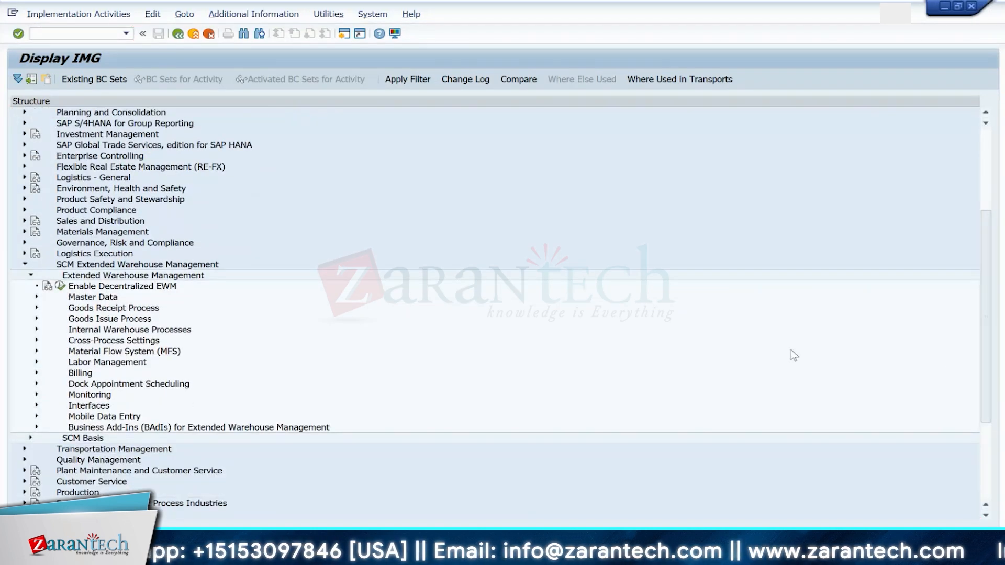
left_click(37, 319)
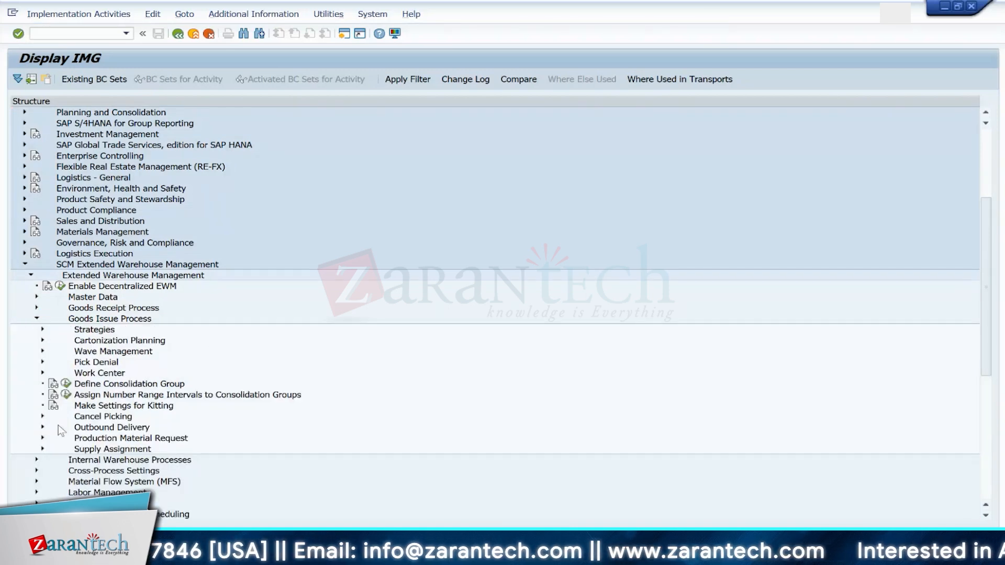
left_click(42, 427)
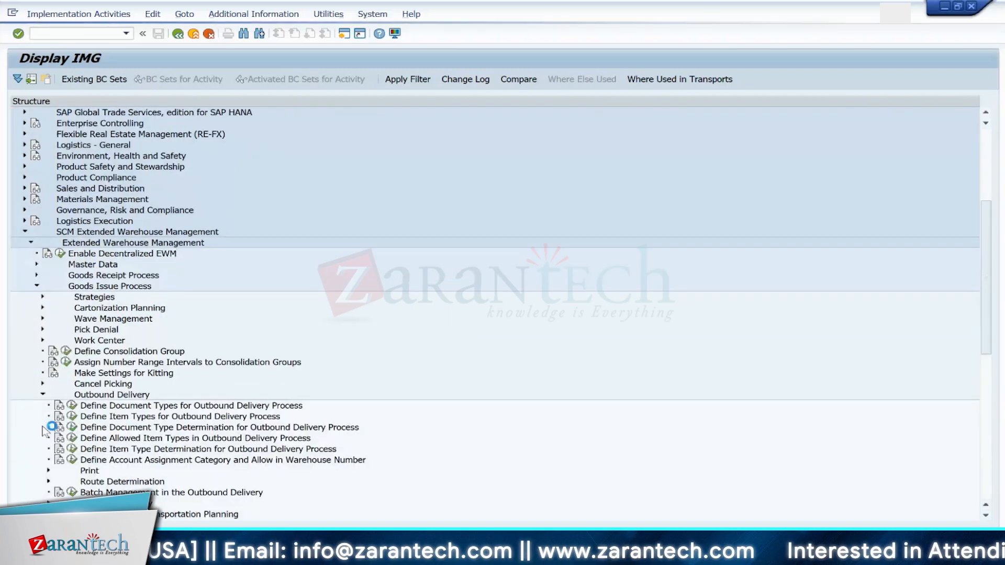
left_click(72, 405)
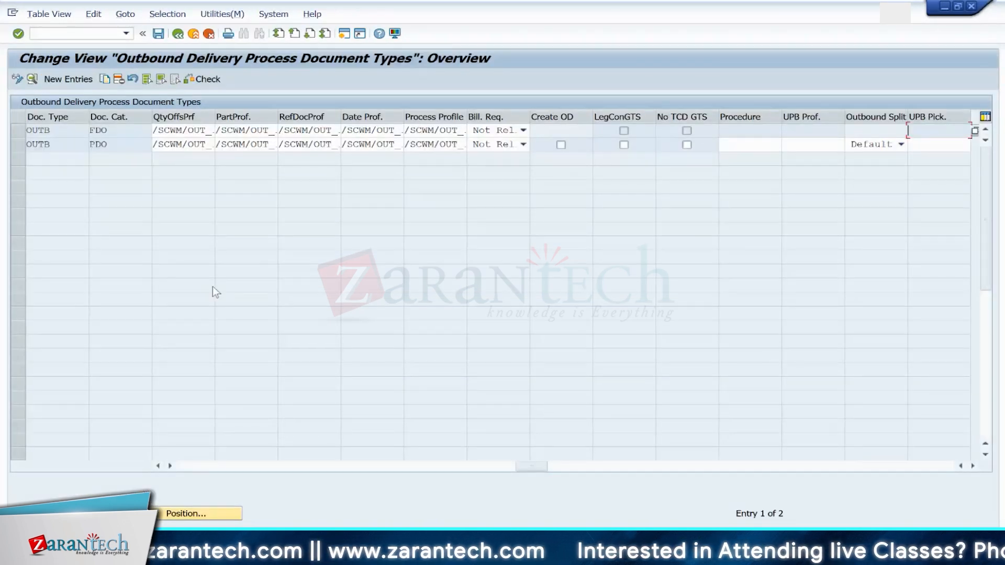
left_click(177, 37)
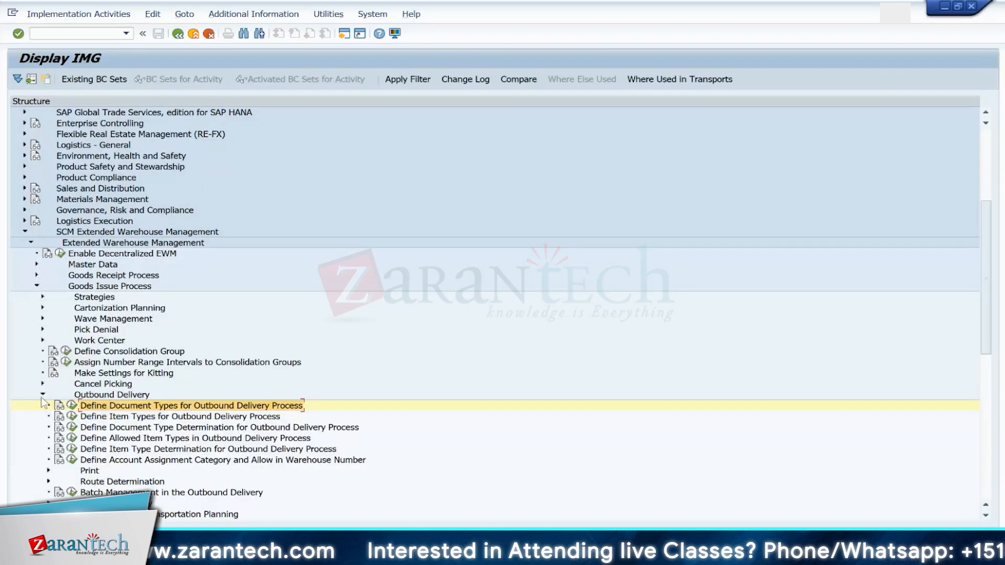
Step: Open Map Document Types from ERP System to EWM under Interfaces > ERP Integration > Delivery Processing
left_click(42, 395)
left_click(37, 286)
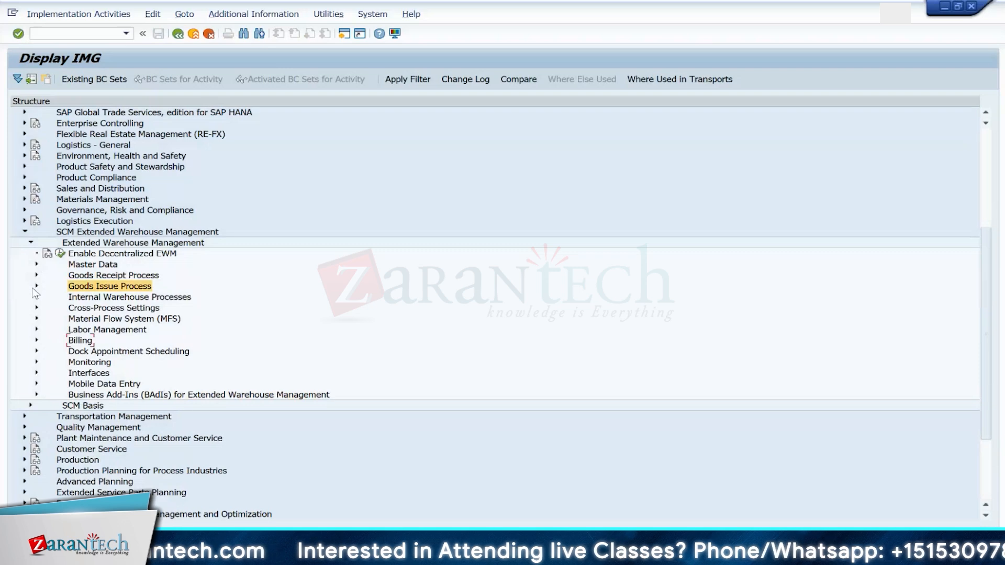
left_click(36, 373)
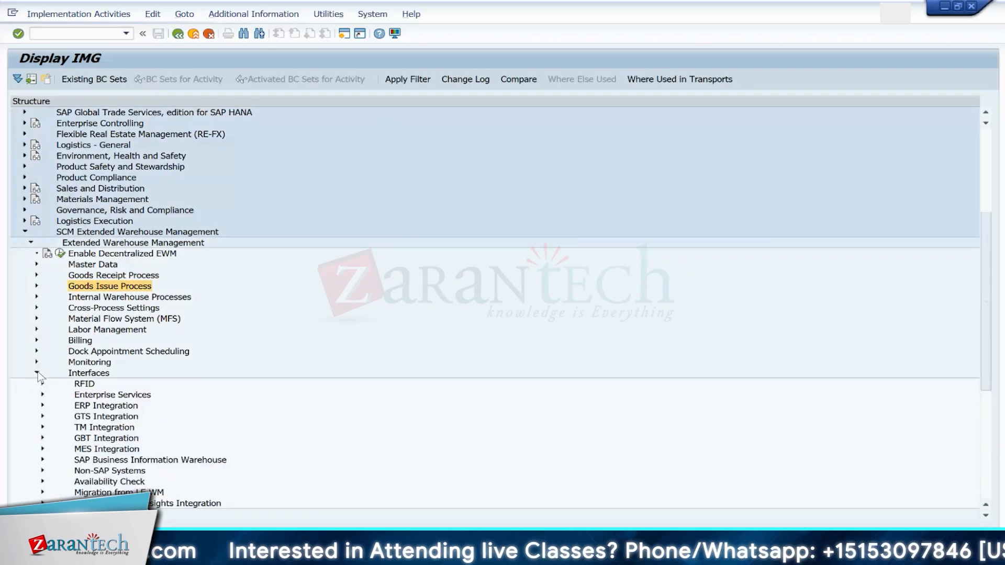
left_click(43, 405)
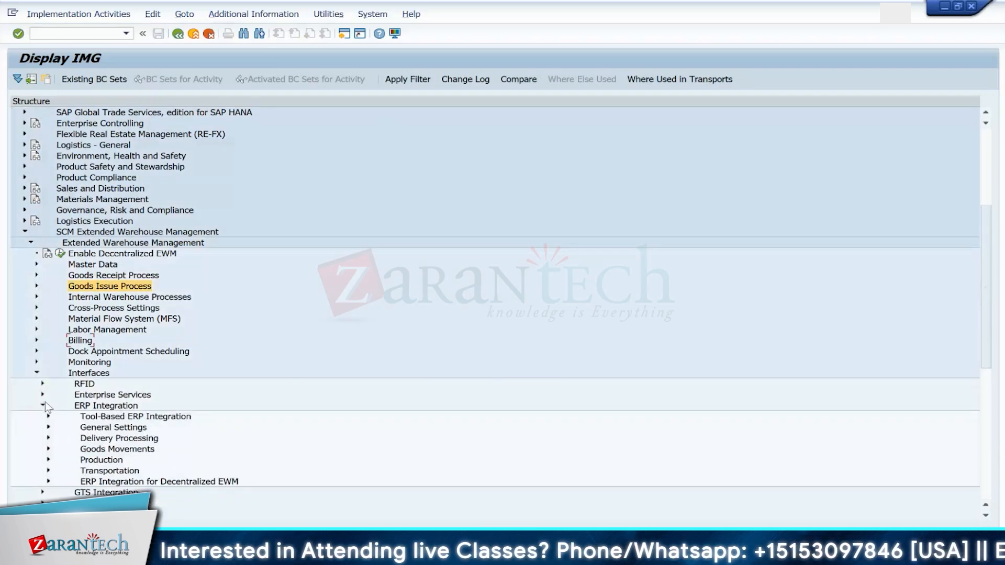
left_click(49, 439)
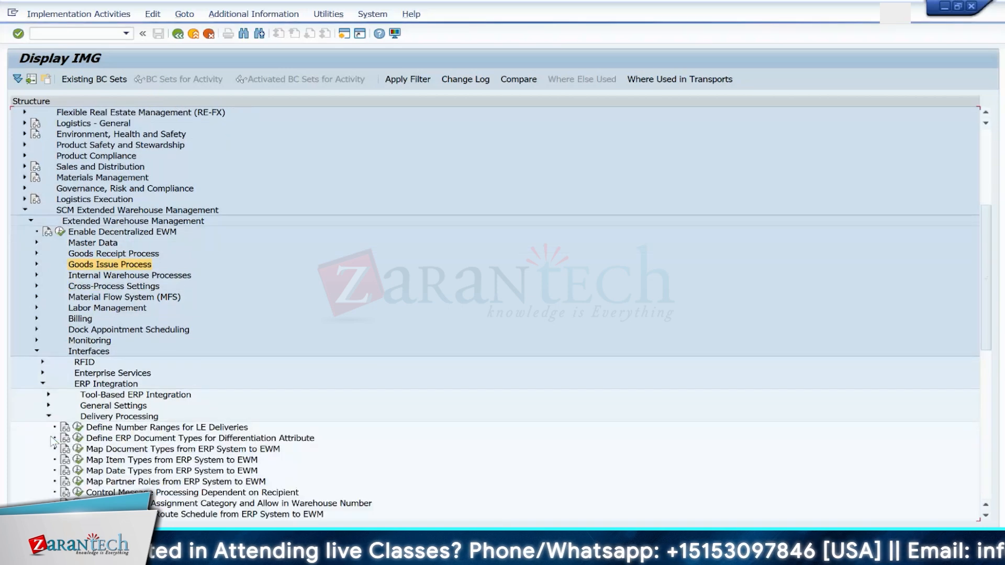
left_click(78, 449)
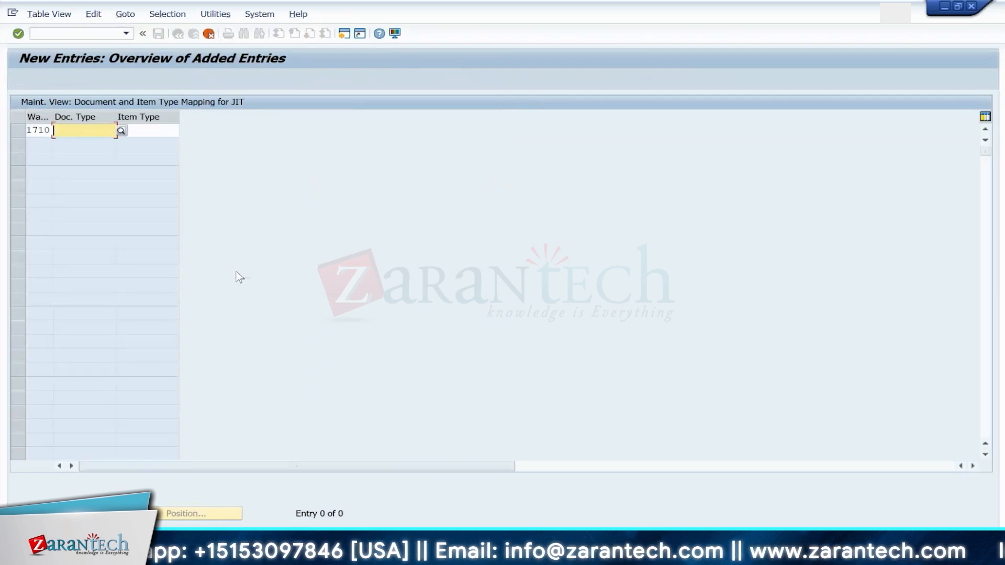
Step: Enter document type TWPR for warehouse 1710 and close the error help popup
type("PUPL")
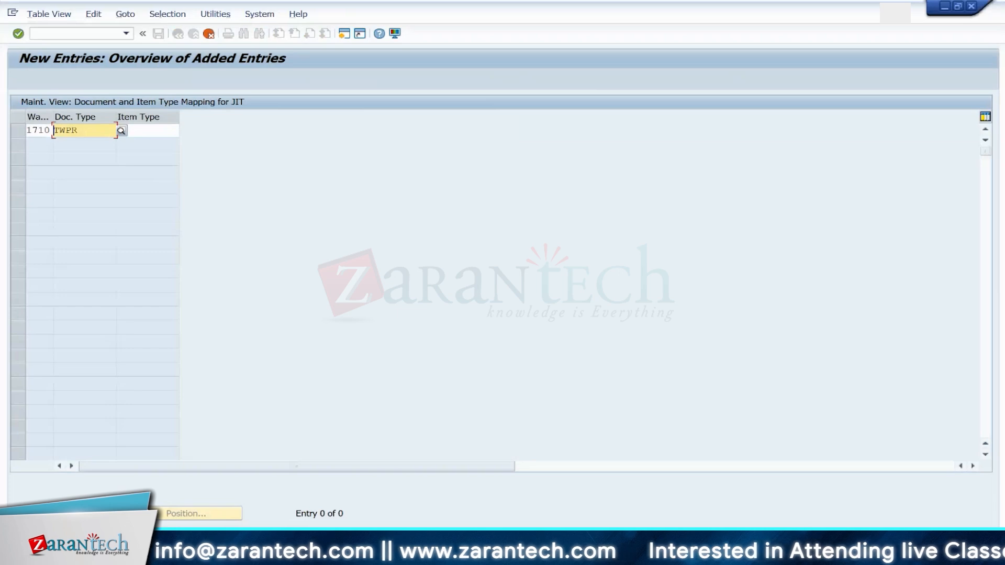
key("Return")
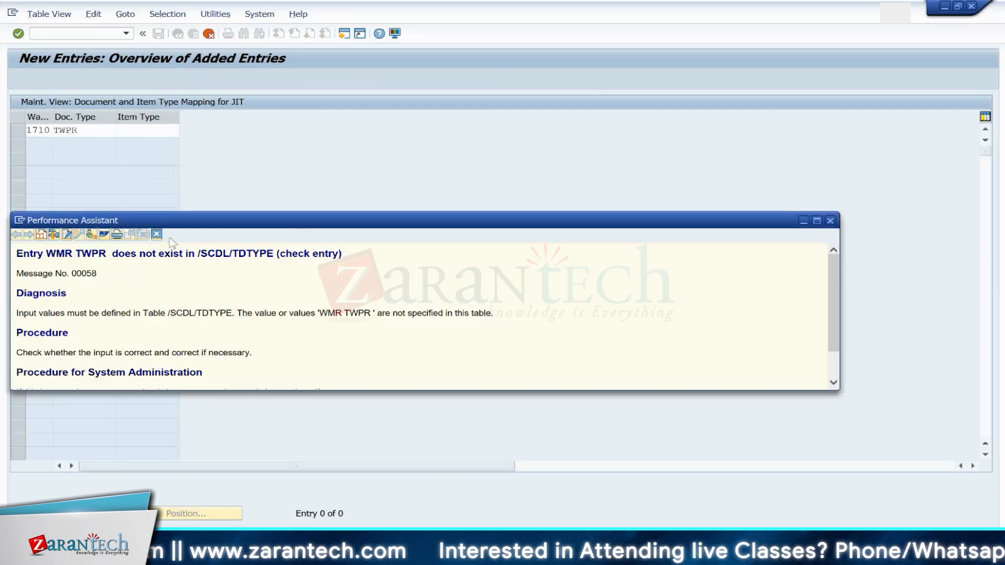
left_click_drag(272, 255, 198, 254)
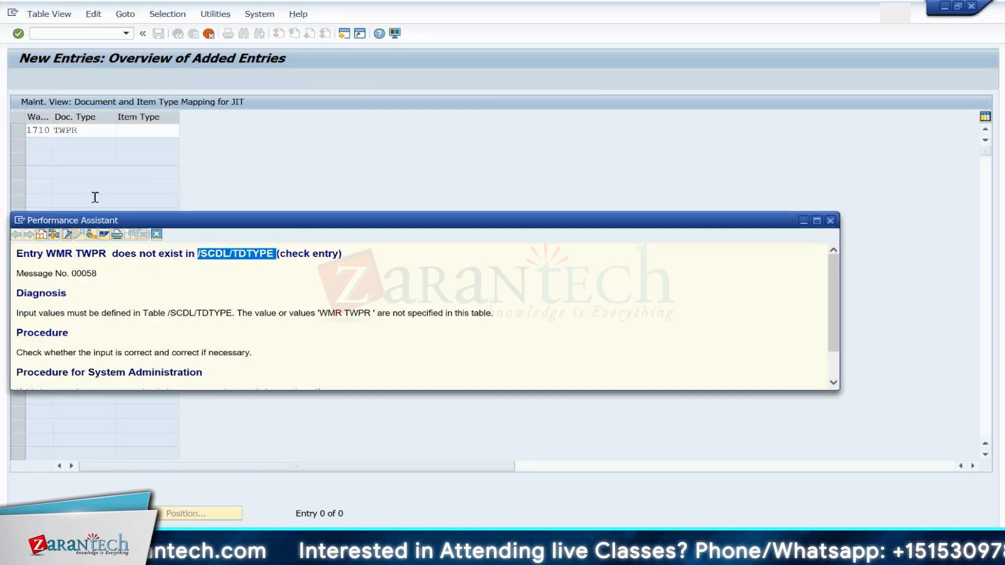
left_click(21, 221)
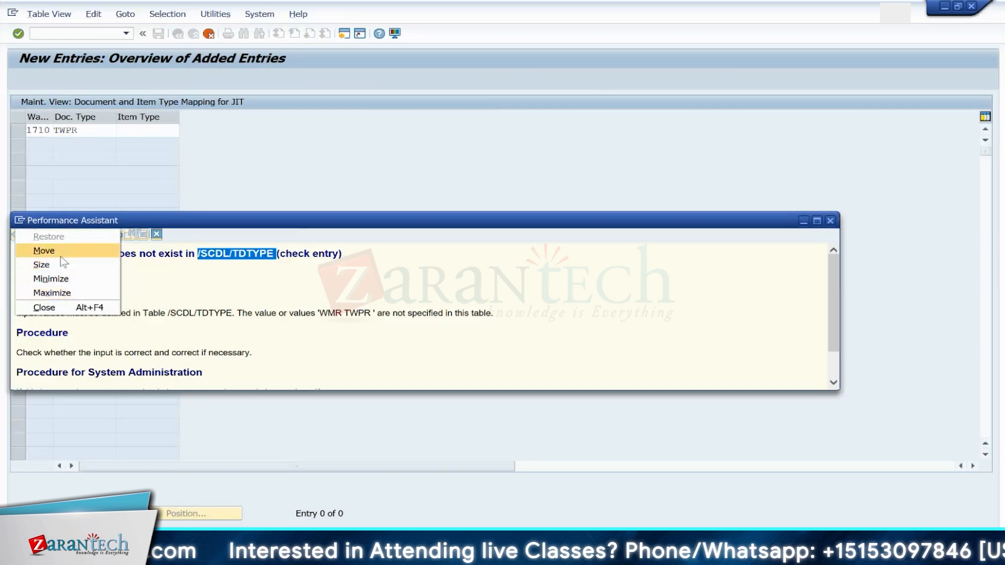
left_click(148, 209)
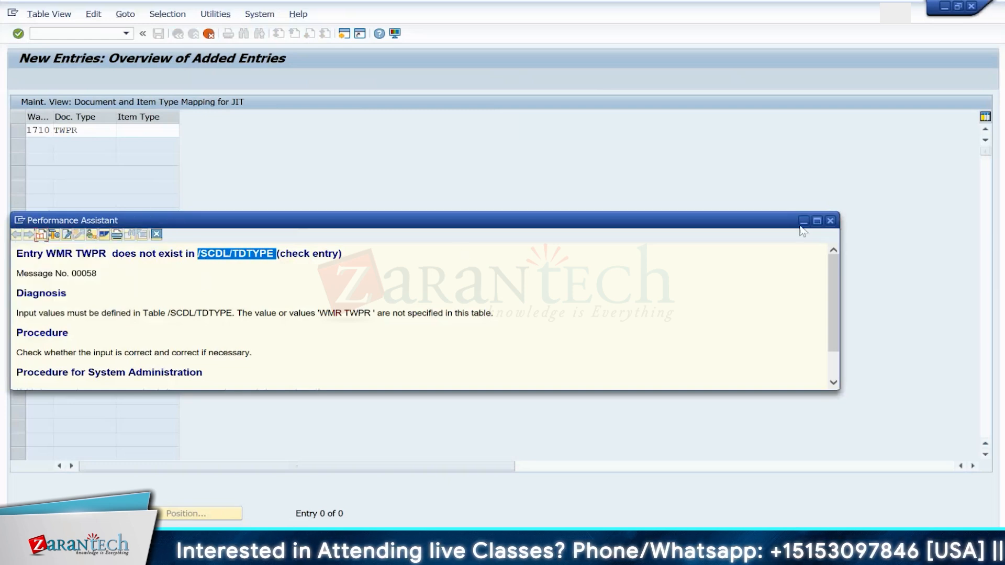
left_click(830, 220)
Step: Open the SE16 Data Browser in a new session
left_click(68, 34)
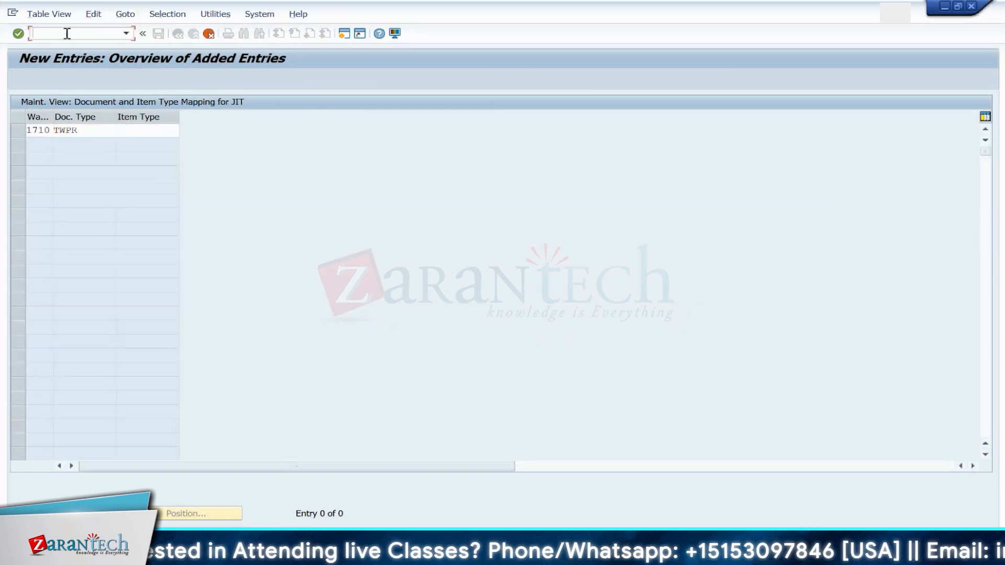
type("/ose16")
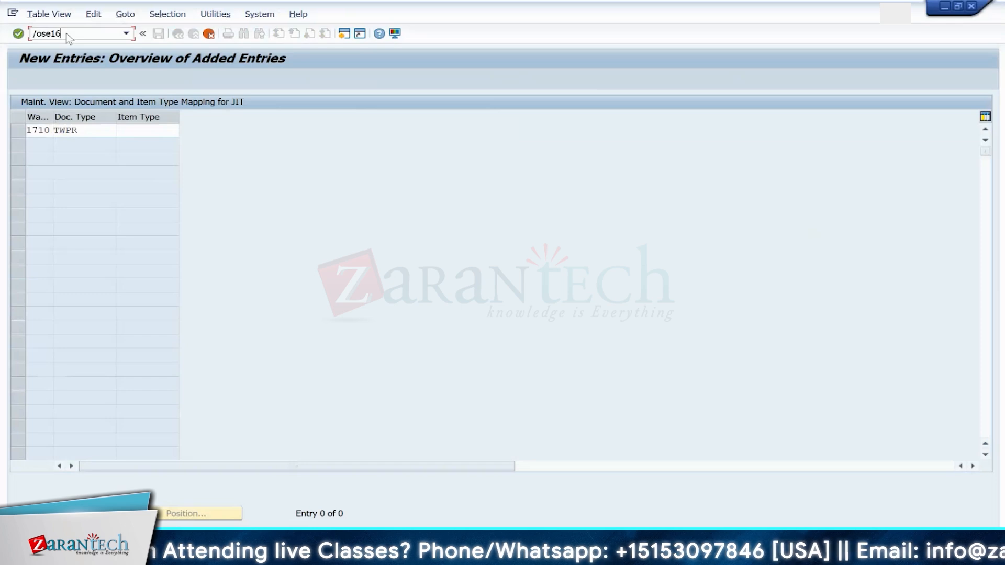
key("Return")
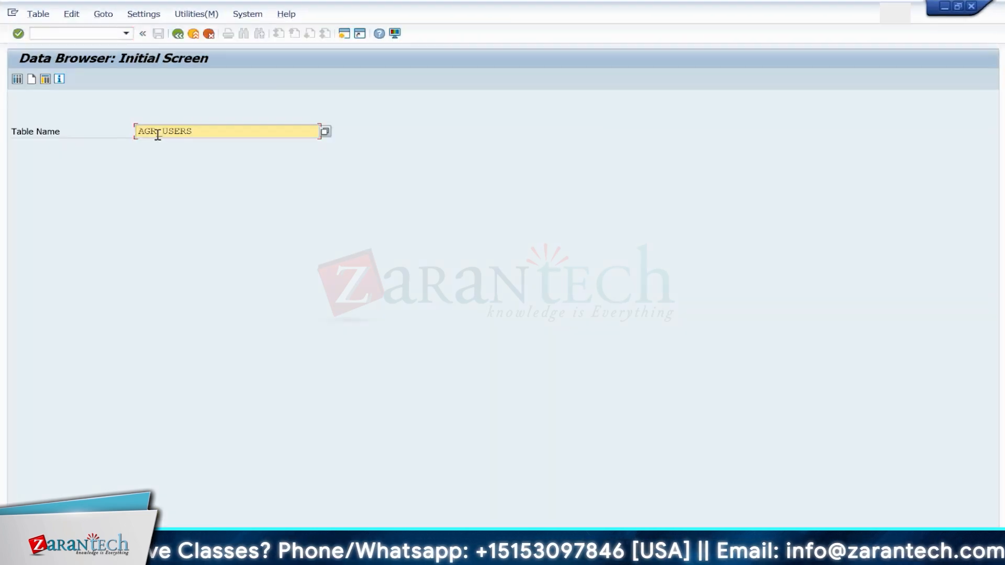
Step: Open table /SCDL/TDTYPE in the Data Browser
key("BackSpace")
key("BackSpace")
key("BackSpace")
key("BackSpace")
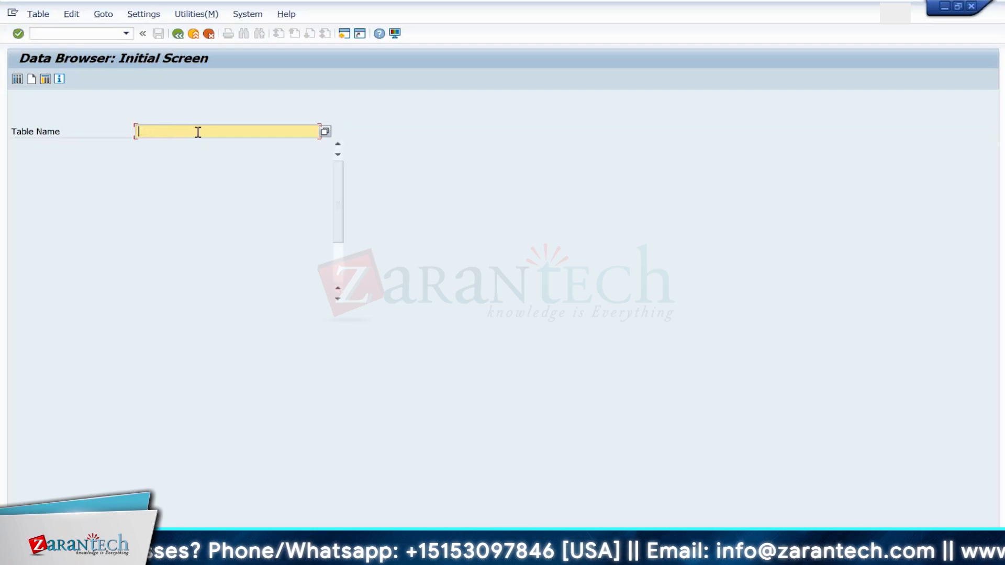
type("/scdl/")
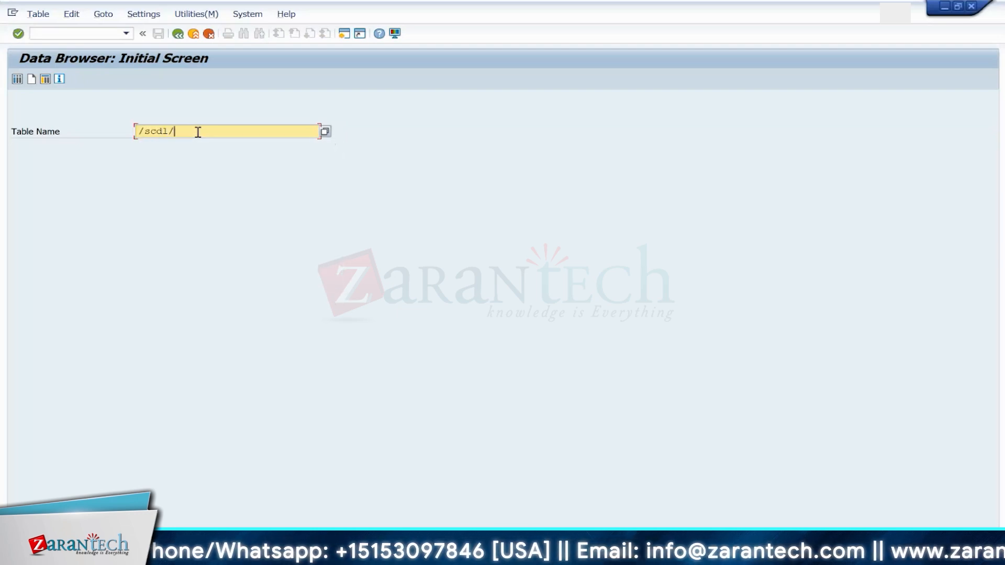
type("tdtype")
key("Return")
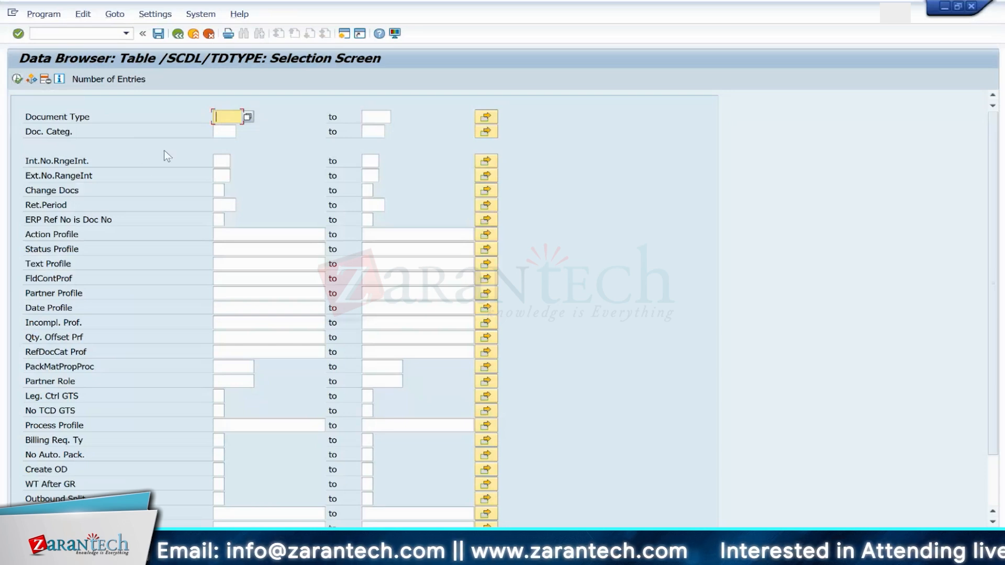
Step: Set the document category selection to WMR (Stock Transfer)
left_click(223, 130)
left_click(241, 132)
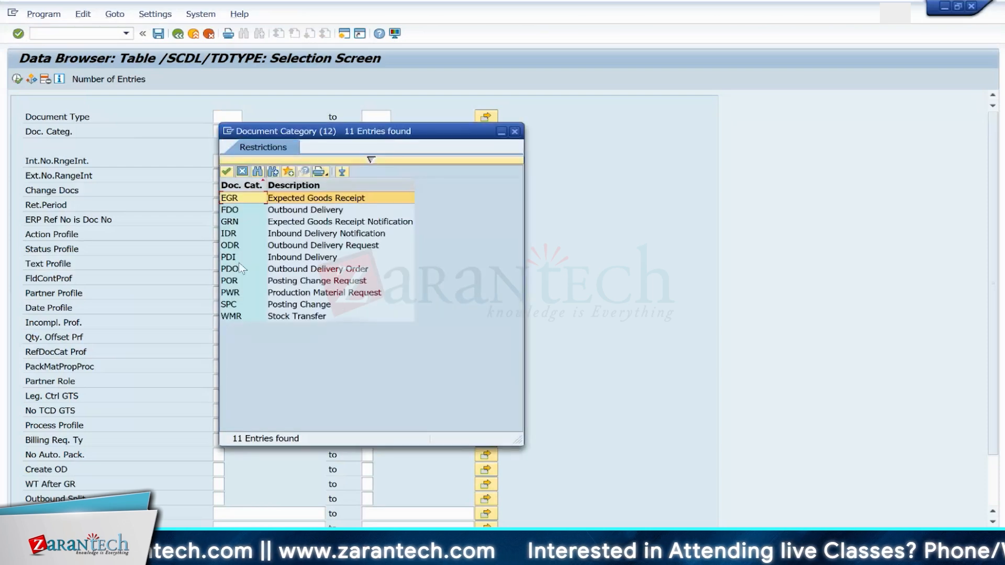
double_click(231, 317)
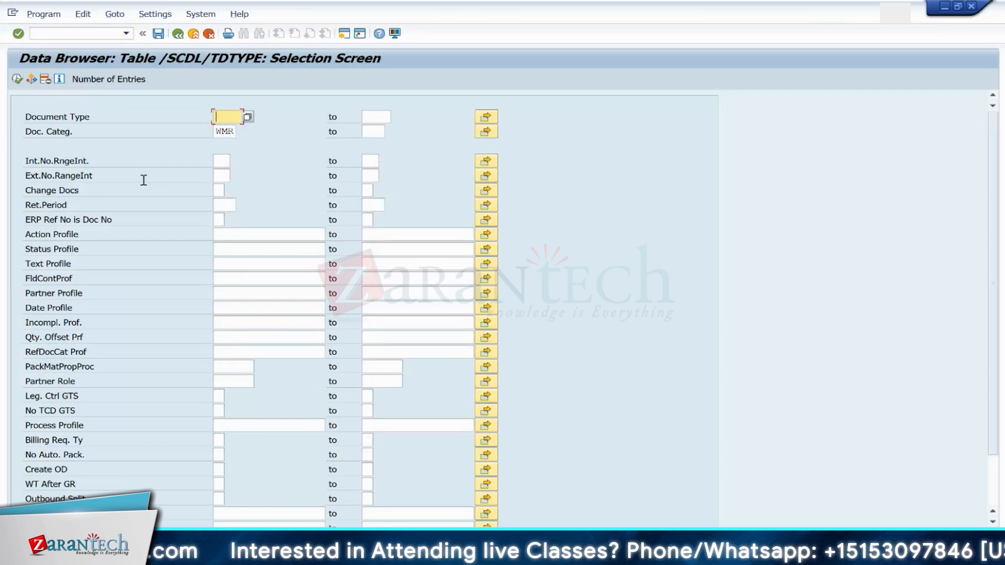
left_click(227, 133)
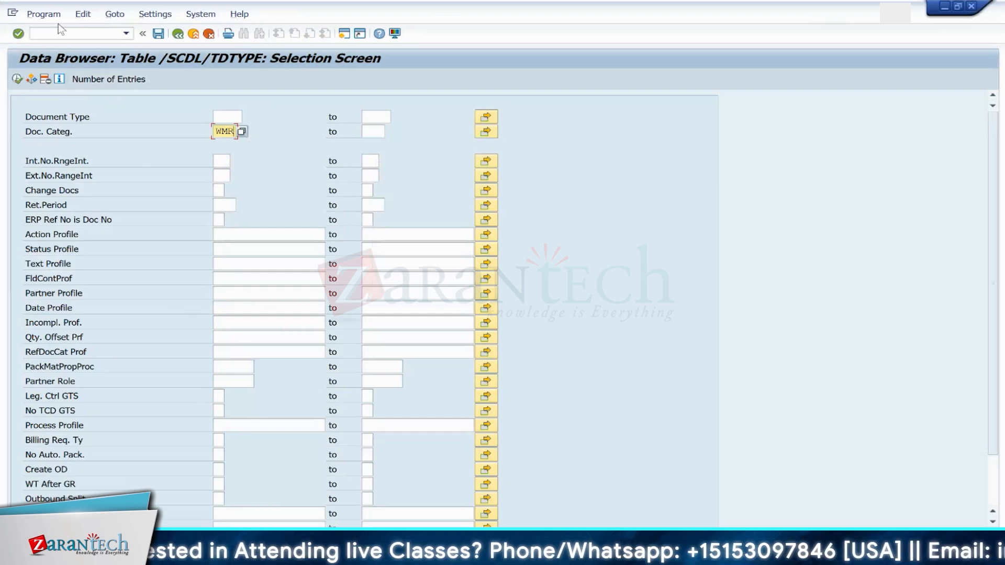
Step: Switch to the SM30 Table View Maintenance transaction
left_click(76, 31)
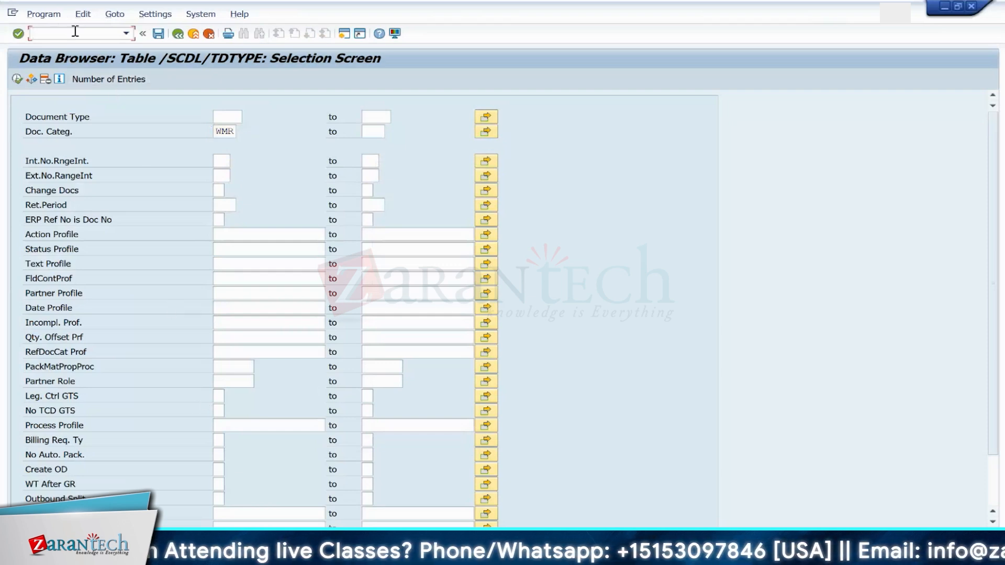
type("/n")
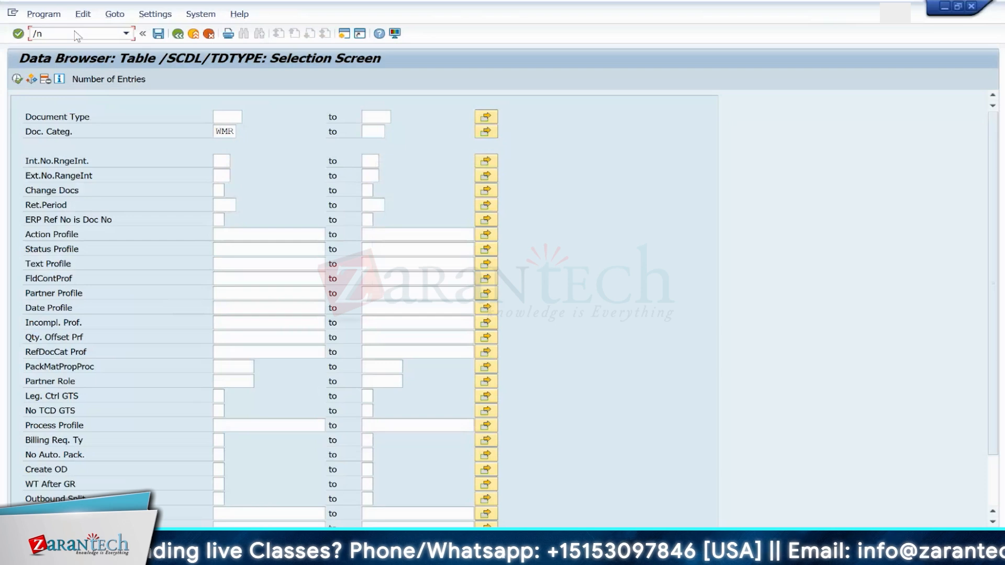
type("sm30")
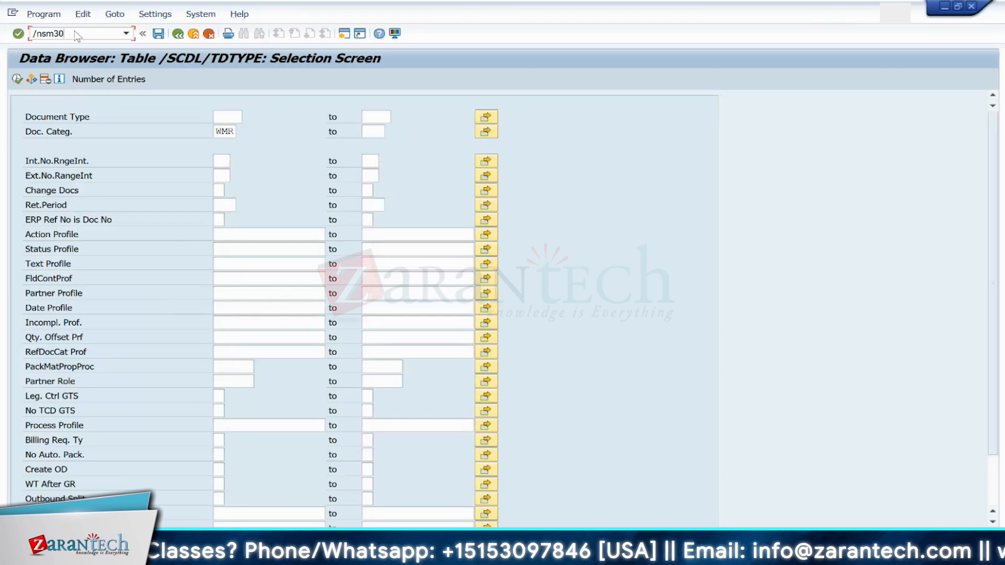
key("Return")
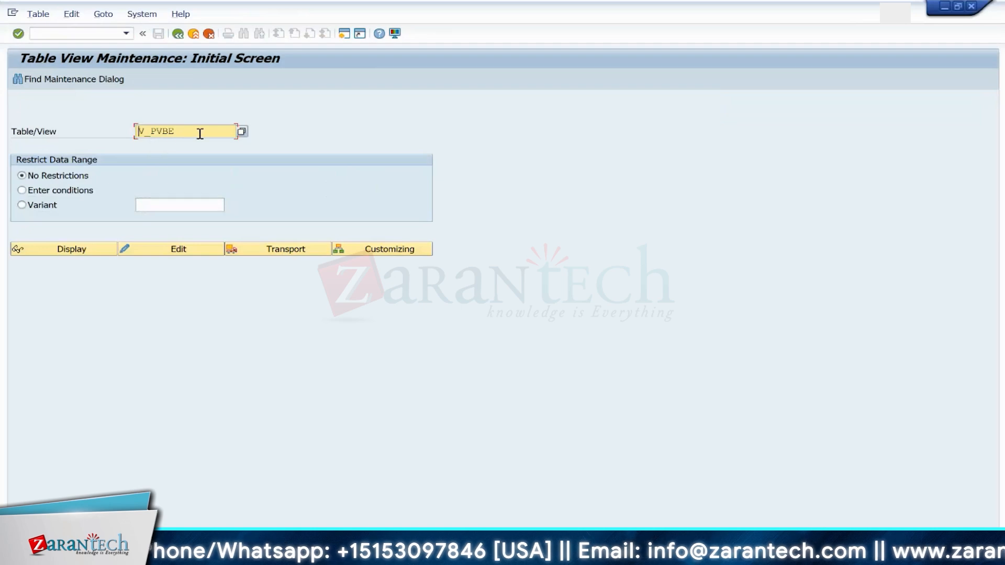
key("BackSpace")
key("BackSpace")
key("BackSpace")
key("BackSpace")
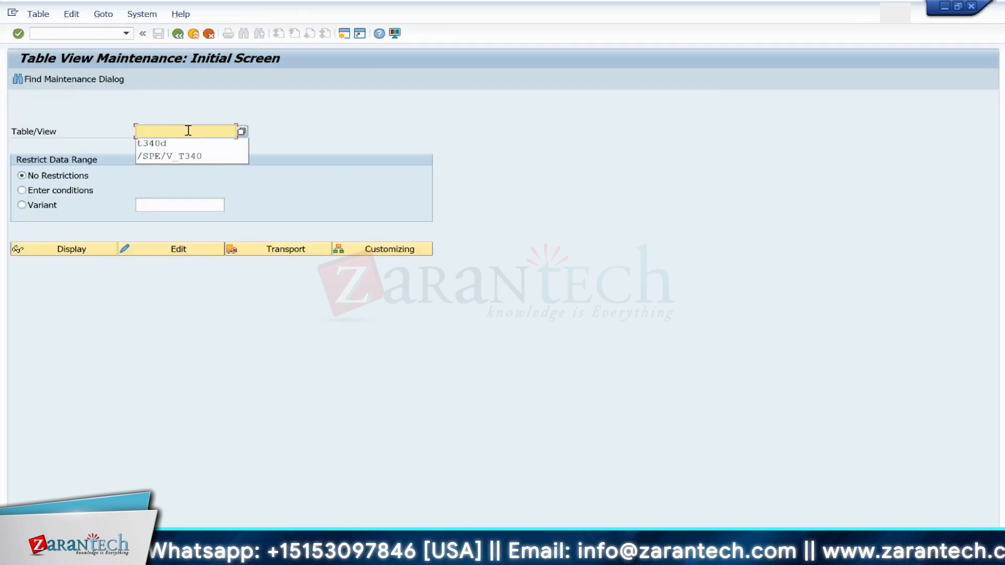
type("/s")
key("BackSpace")
key("BackSpace")
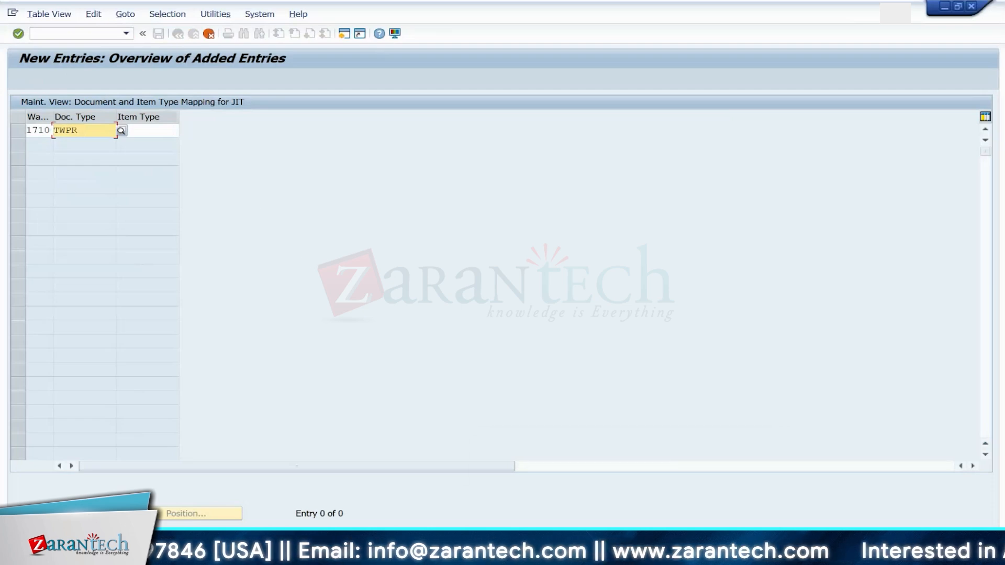
mouse_move(661, 555)
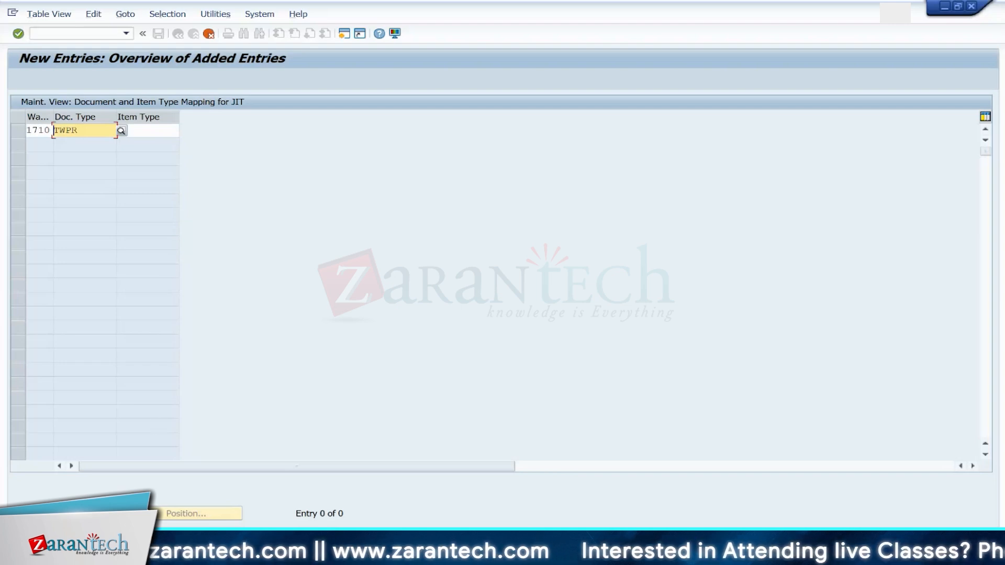
key("alt+Tab")
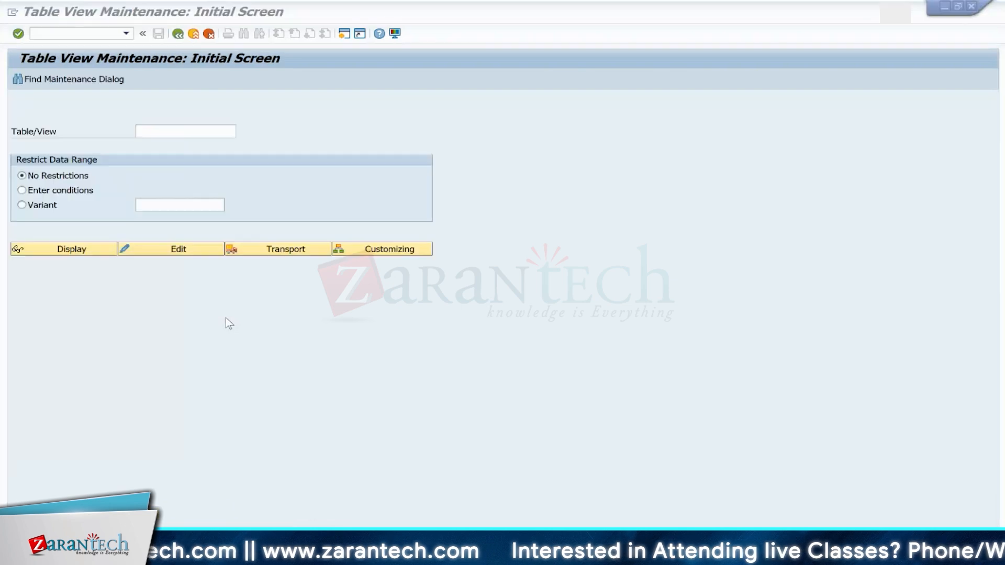
Step: Find the IMG activity for view /SCDL/TDTYPE without a customizing project and open Define Document Types for the Stock Transfer Process
type("/s")
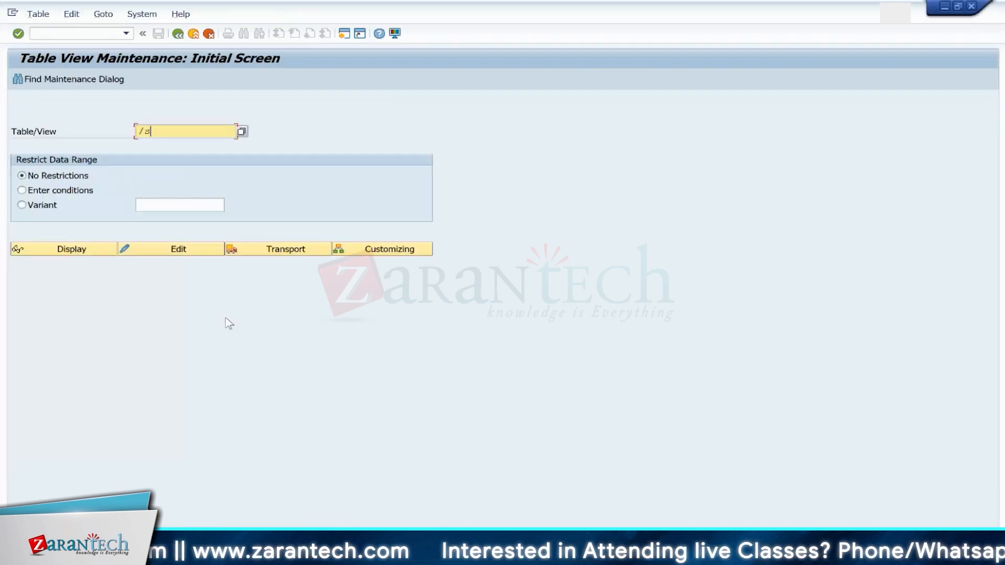
type("cdl/td")
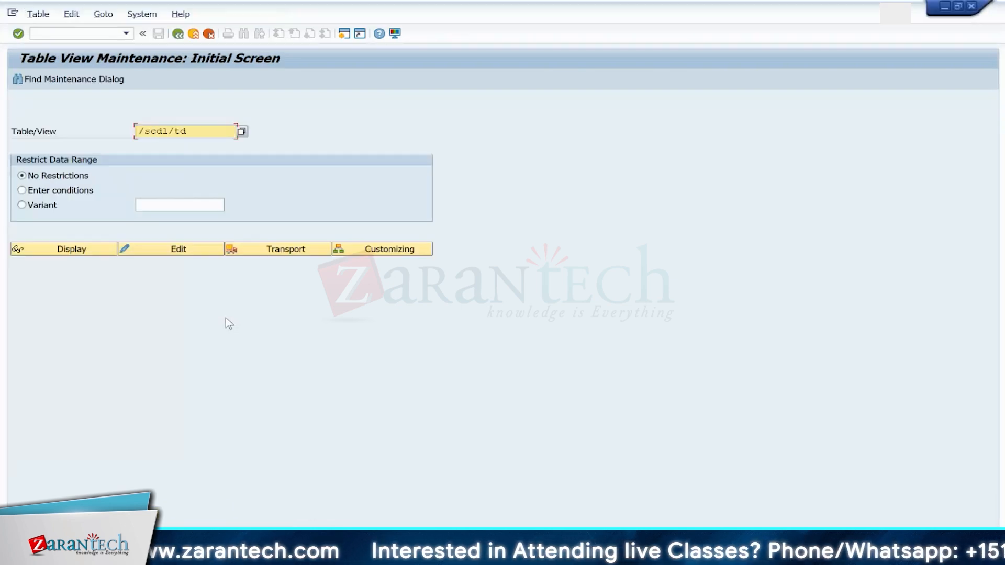
type("type")
key("Return")
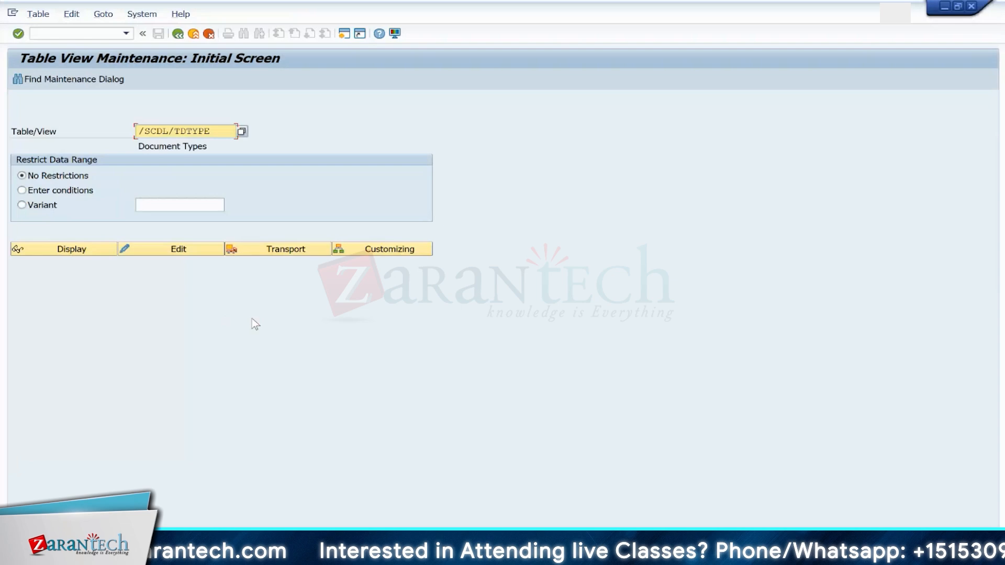
left_click(378, 252)
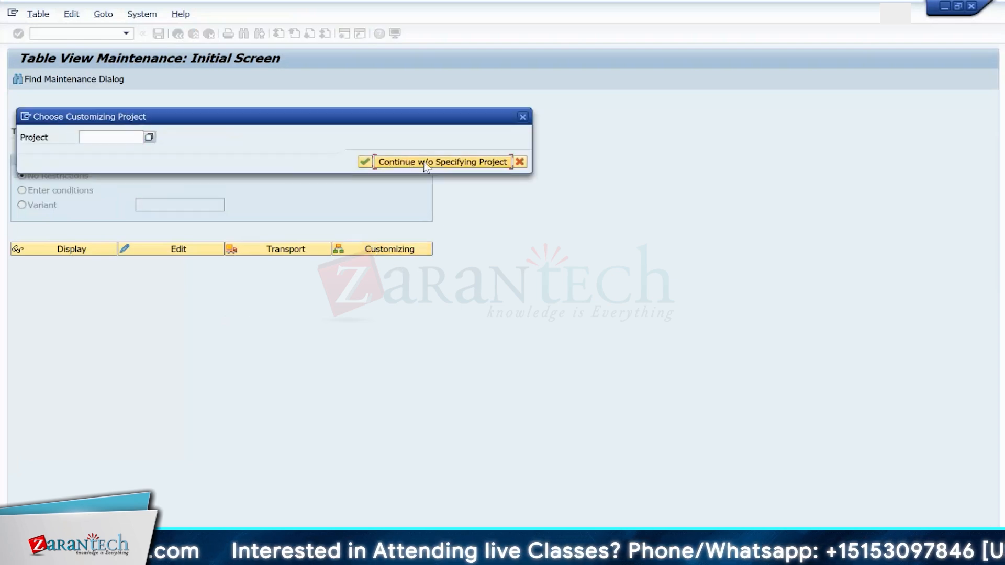
left_click(425, 162)
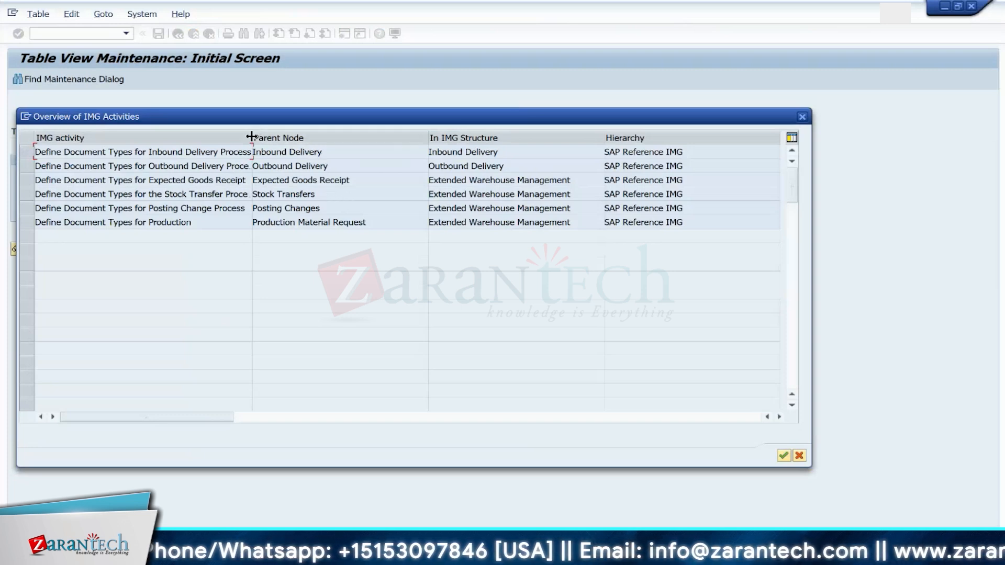
left_click_drag(252, 138, 313, 140)
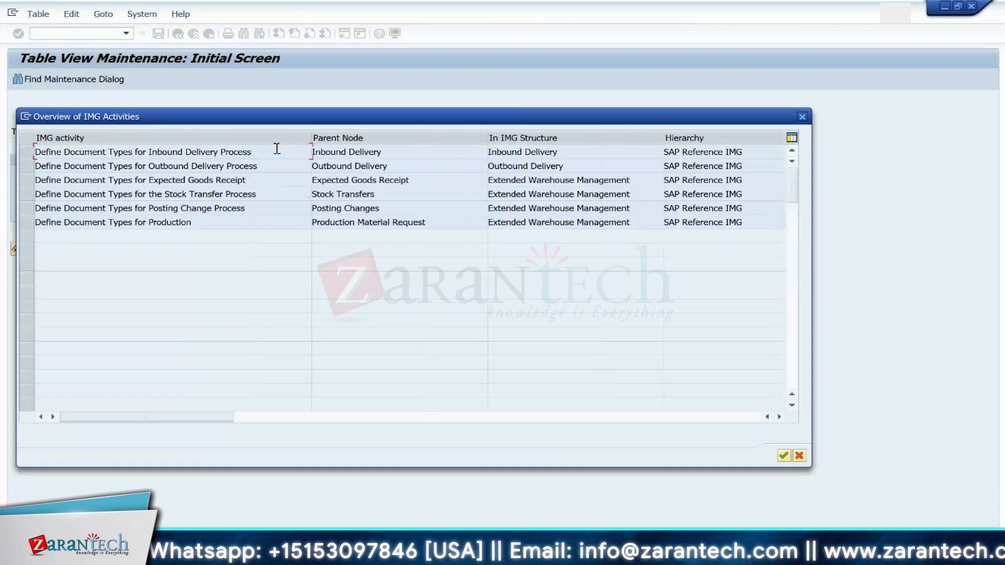
double_click(215, 194)
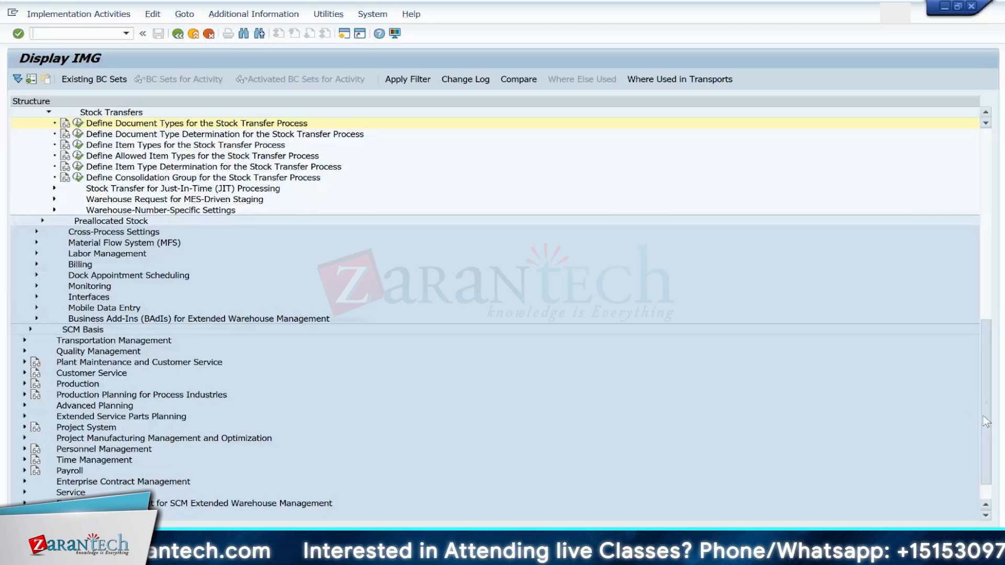
Step: Open Define Document Types for the Stock Transfer Process, dismiss the BC-set messages and return to the IMG
scroll(983, 416, "up", 4)
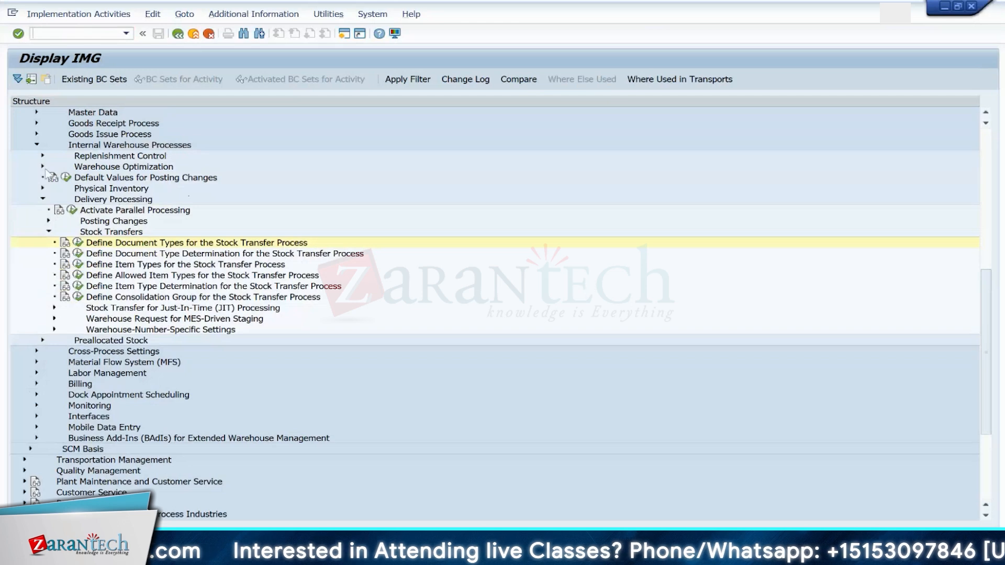
left_click(78, 242)
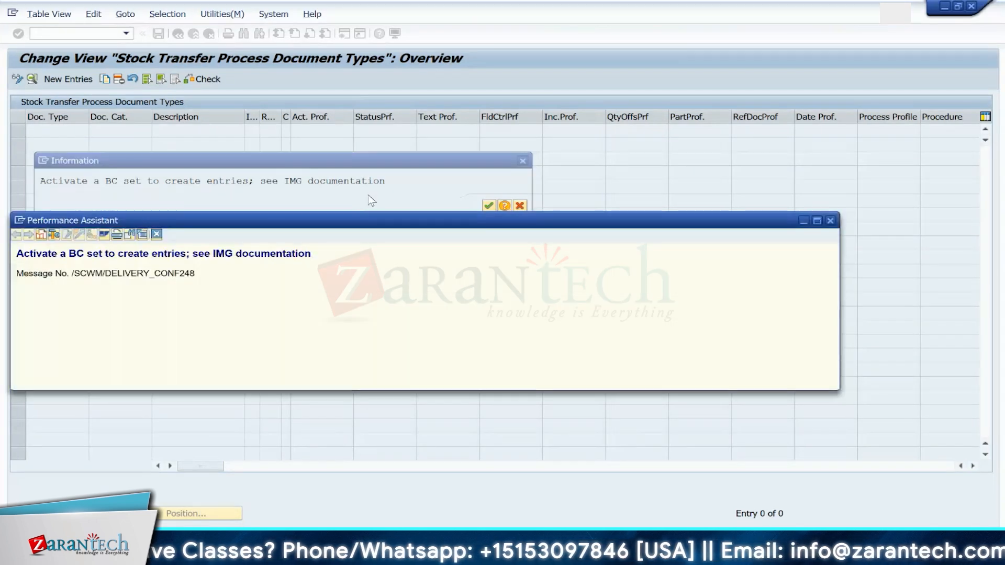
left_click(831, 221)
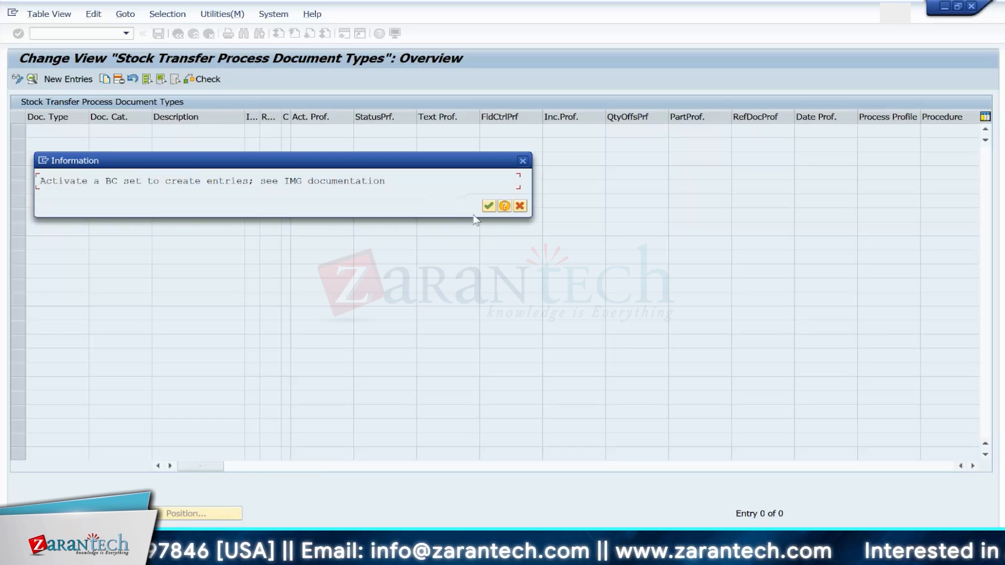
left_click(523, 162)
left_click(178, 35)
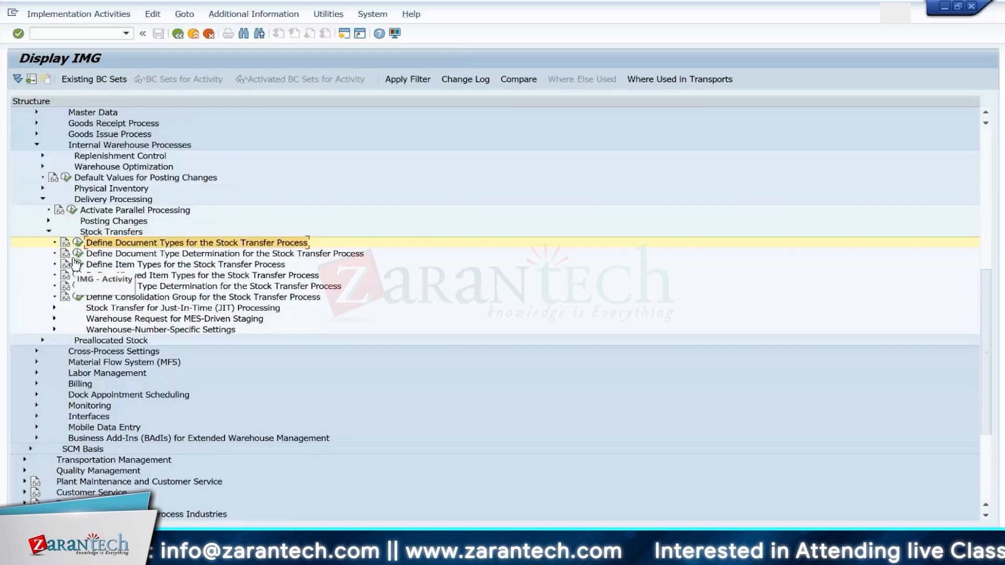
Step: Open the activity's documentation, follow the List of BC Sets link and select the /SCWM/DLV_STOCK_TRANSFER BC set name
left_click(77, 243)
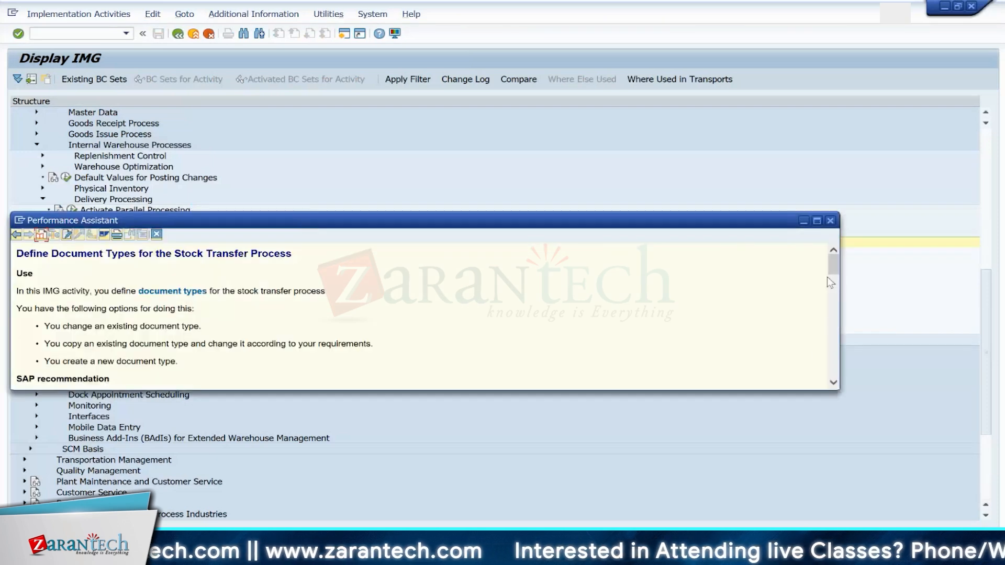
left_click_drag(835, 264, 835, 287)
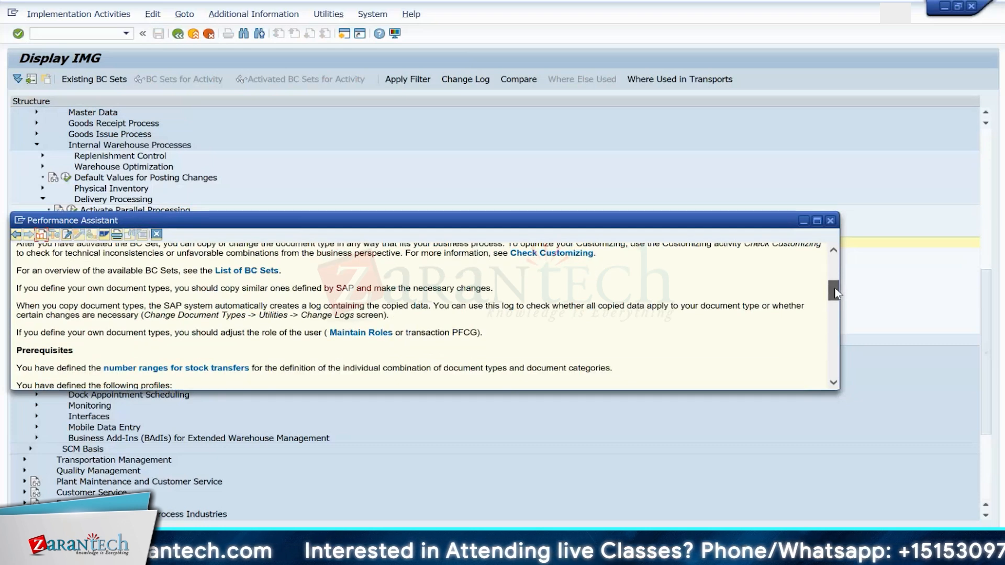
mouse_move(835, 287)
left_mouse_down()
mouse_move(841, 348)
mouse_move(845, 284)
left_mouse_up()
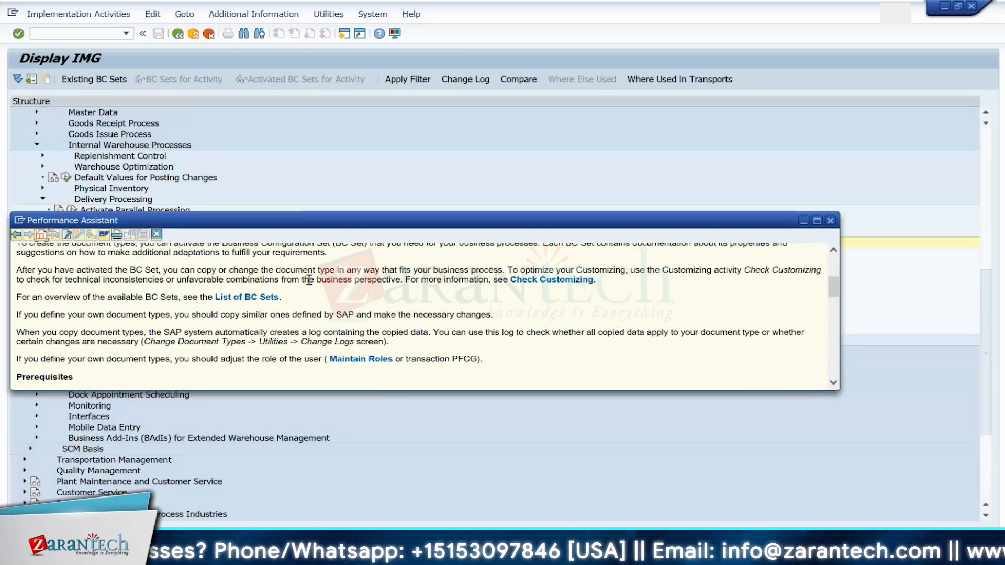
left_click(234, 298)
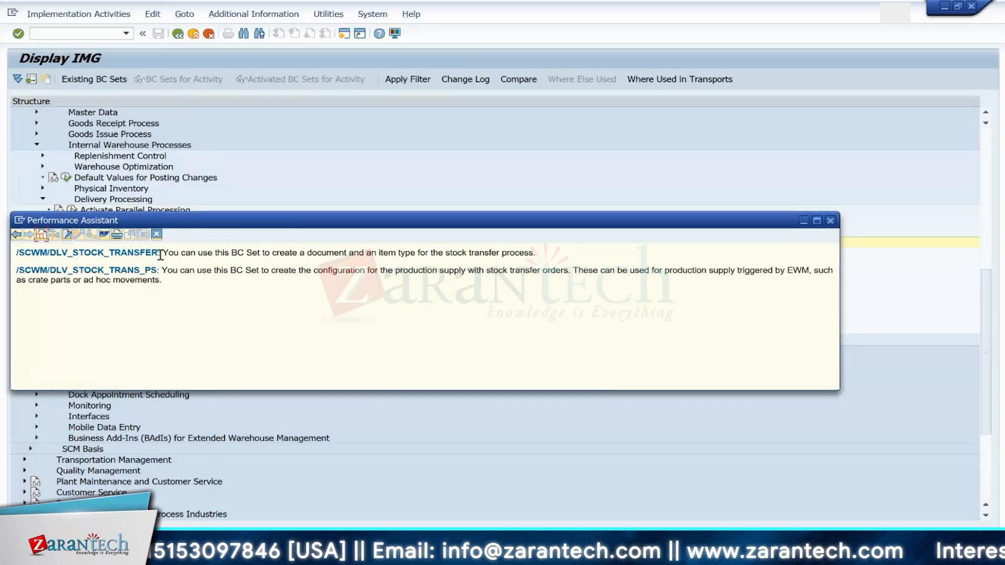
left_click_drag(159, 254, 21, 254)
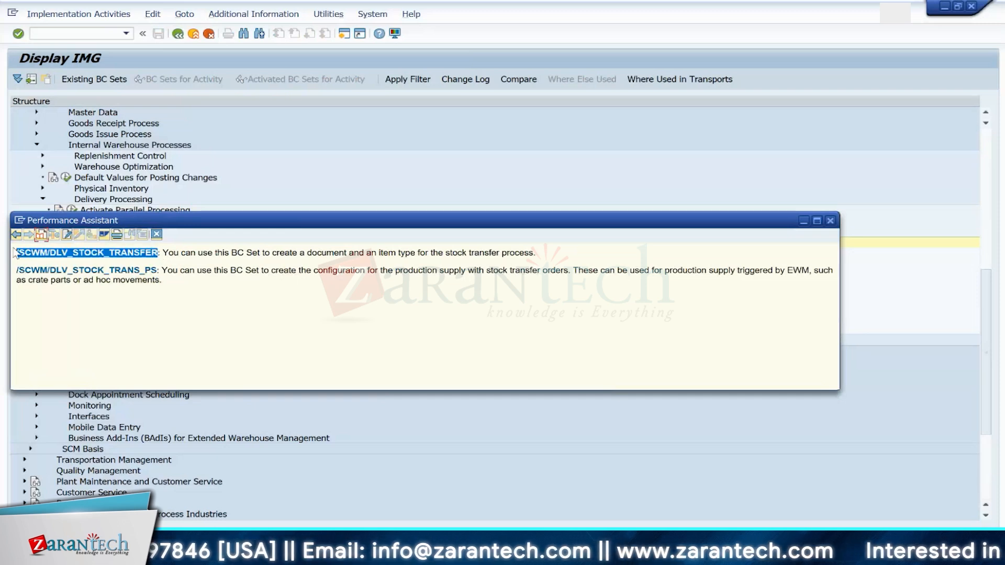
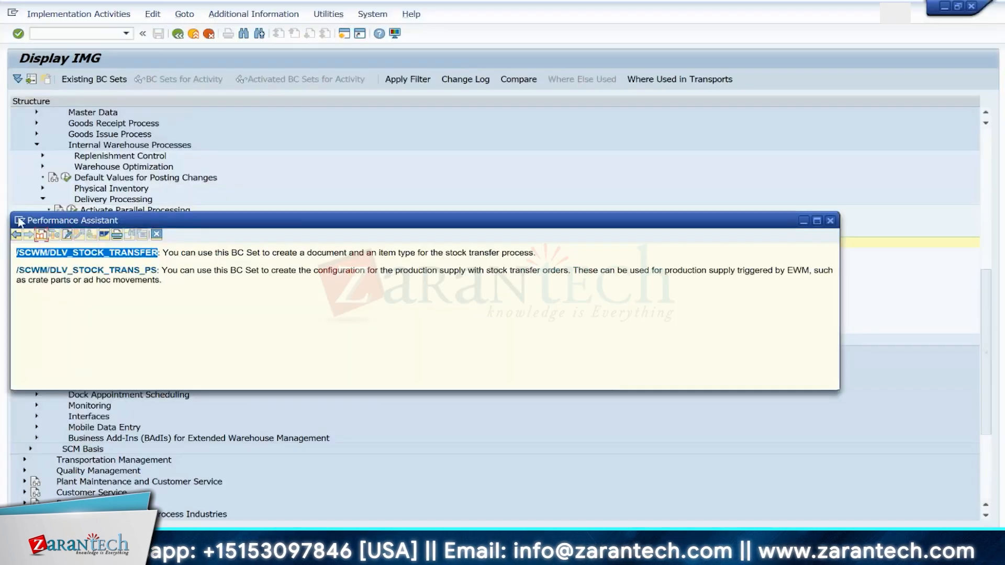
Step: Open the BC set activation transaction /nscpr20 from the command field
left_click(20, 220)
left_click(175, 221)
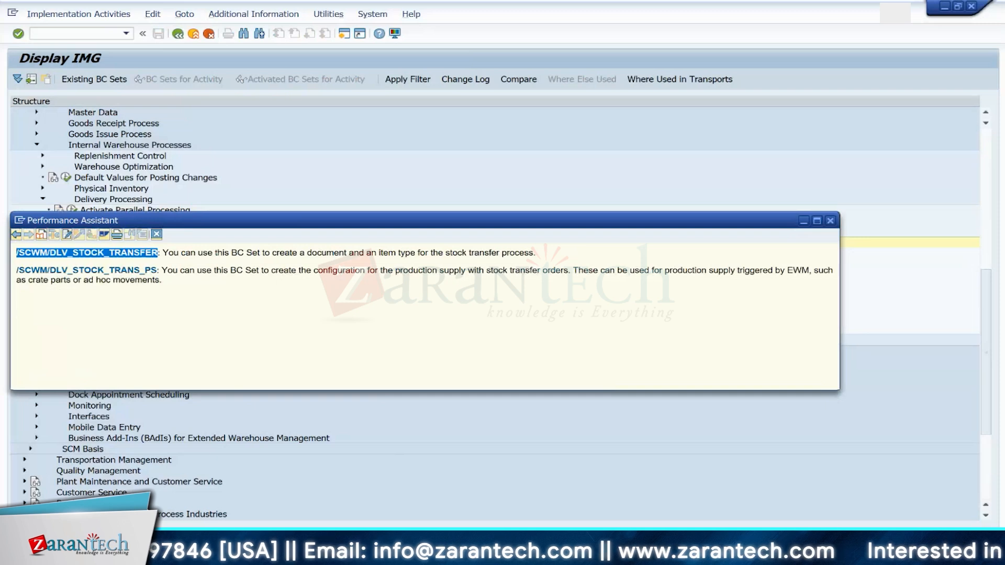
left_click(586, 501)
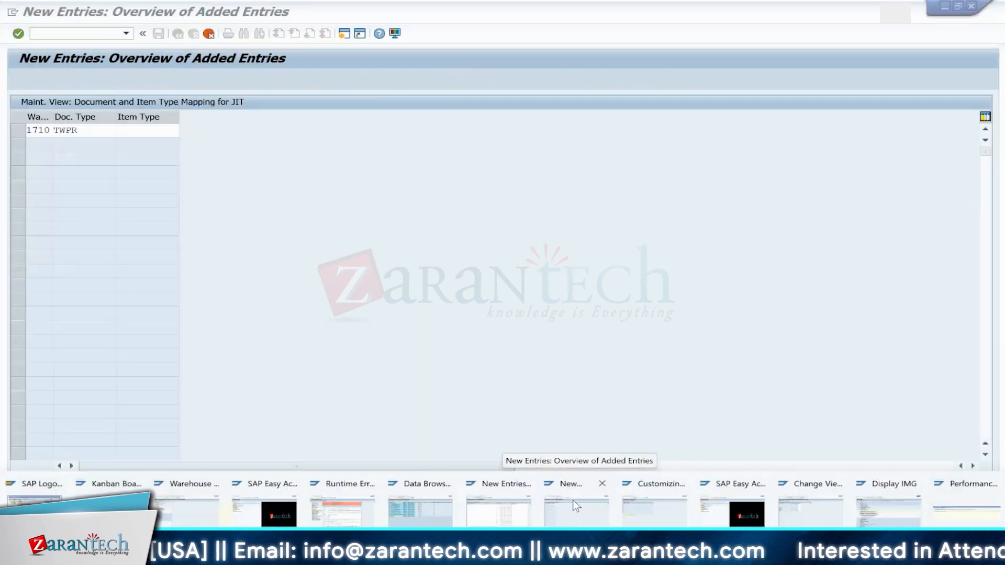
left_click(72, 37)
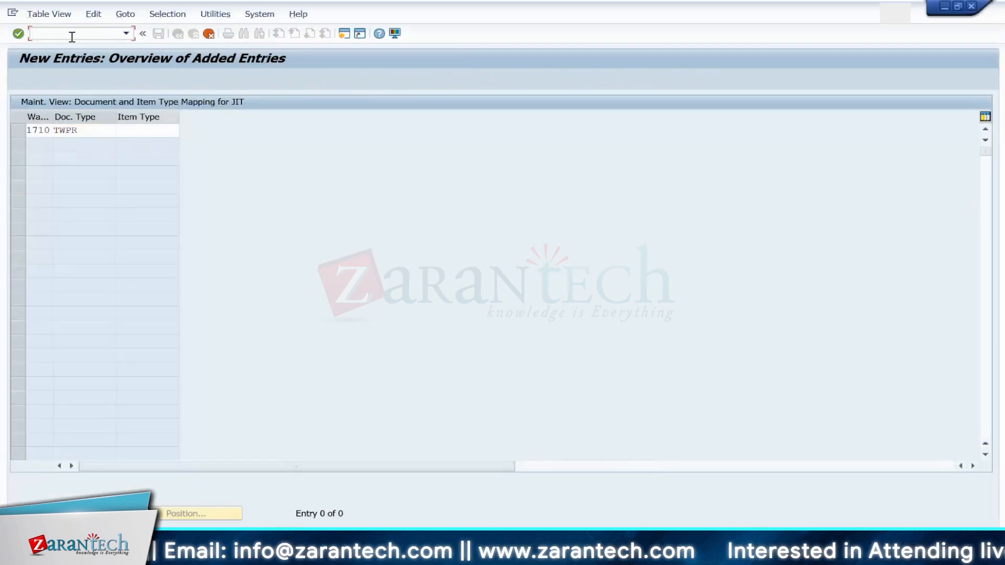
key("Down")
key("Down")
key("Down")
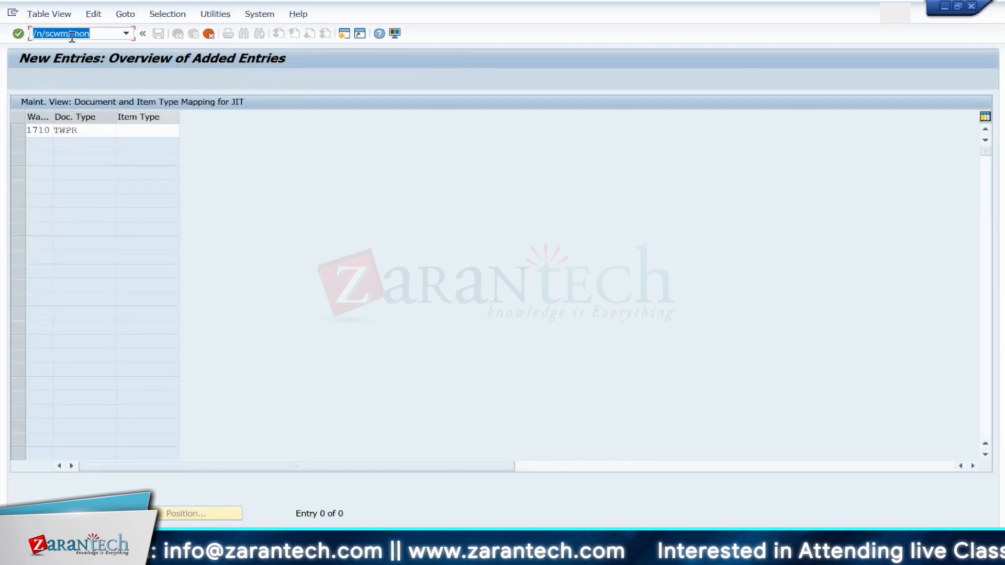
key("Down")
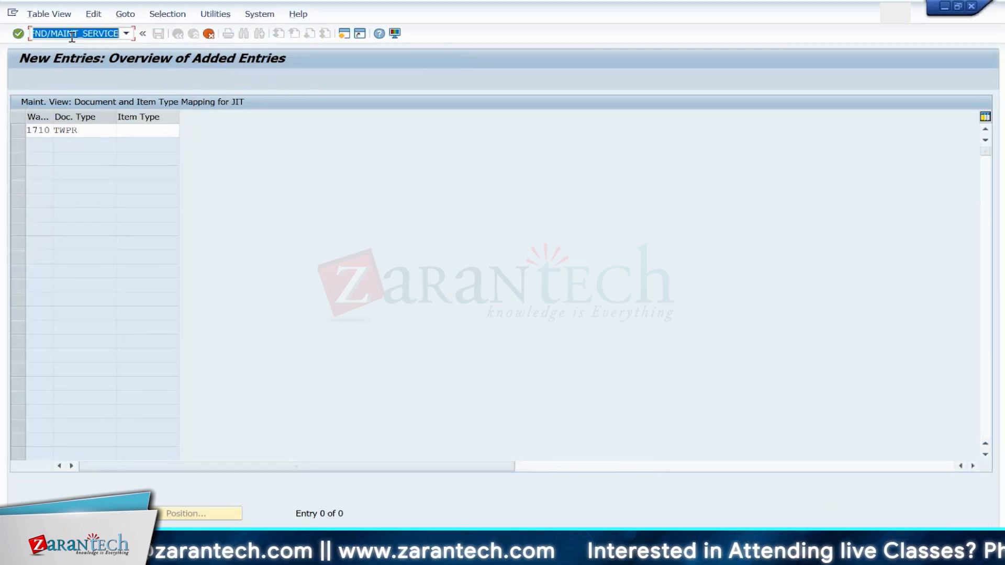
key("Down")
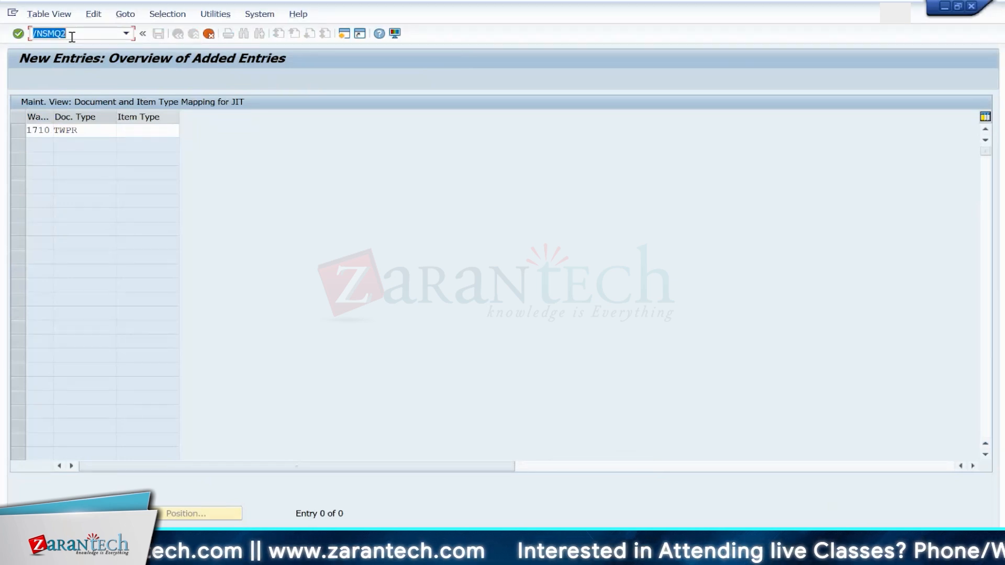
key("Down")
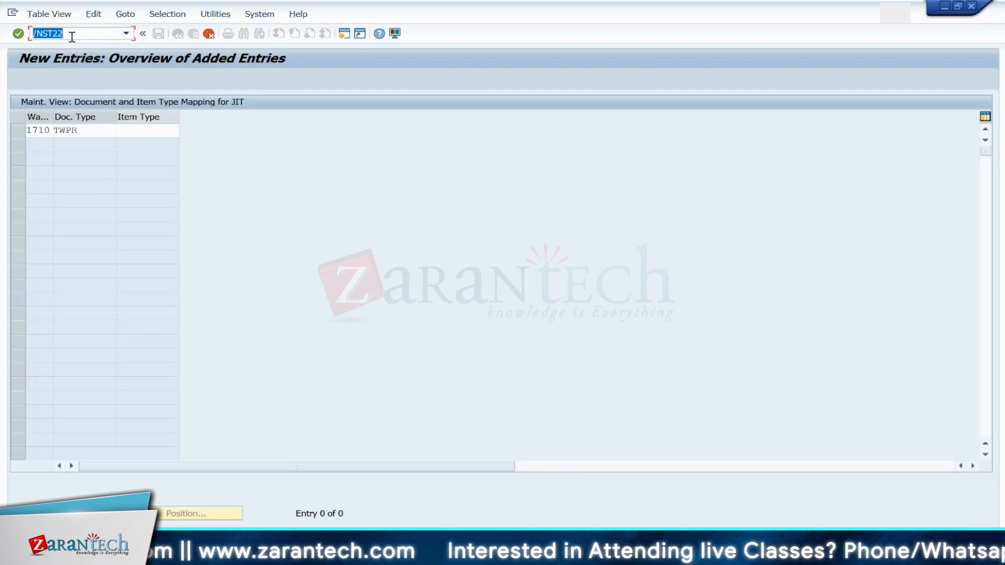
key("BackSpace")
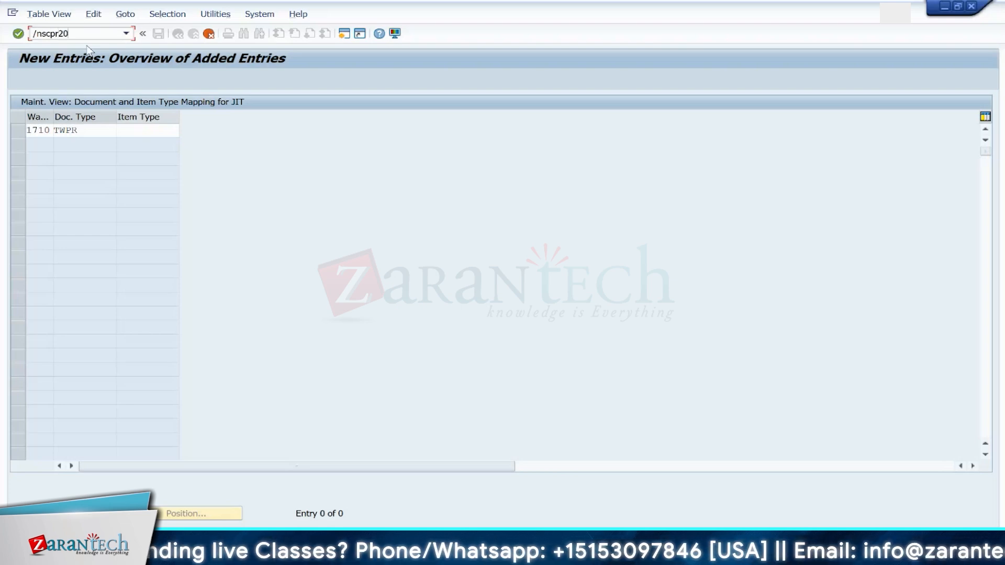
key("Return")
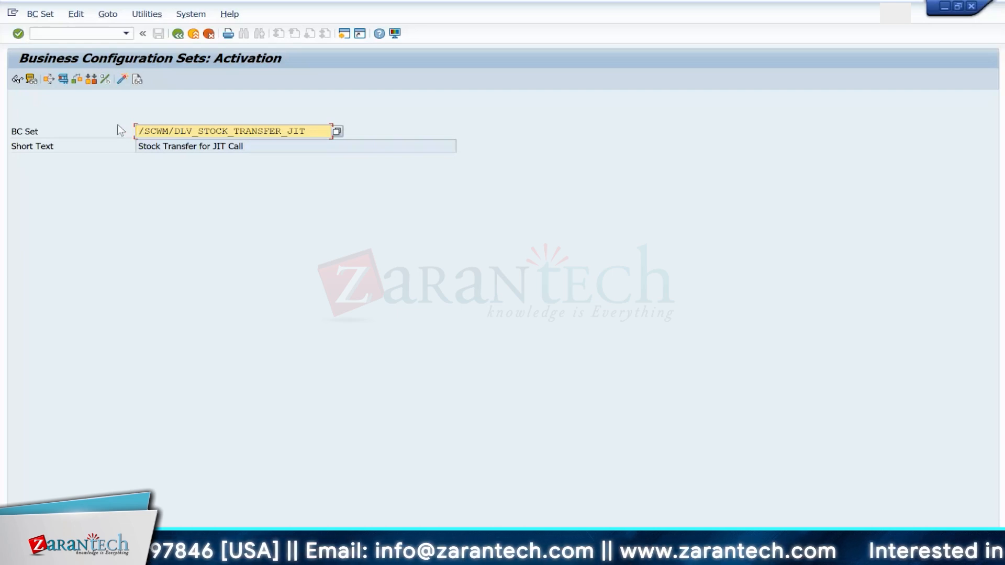
Step: Clear the BC Set field and paste /SCWM/DLV_STOCK_TRANSFER copied from the Performance Assistant into it
key("Delete")
key("Delete")
key("Delete")
key("Delete")
key("Delete")
key("Delete")
key("Delete")
key("Delete")
key("Delete")
key("Delete")
key("Delete")
key("Delete")
key("Delete")
key("Delete")
key("Delete")
key("Delete")
key("Delete")
key("Delete")
key("Delete")
key("Delete")
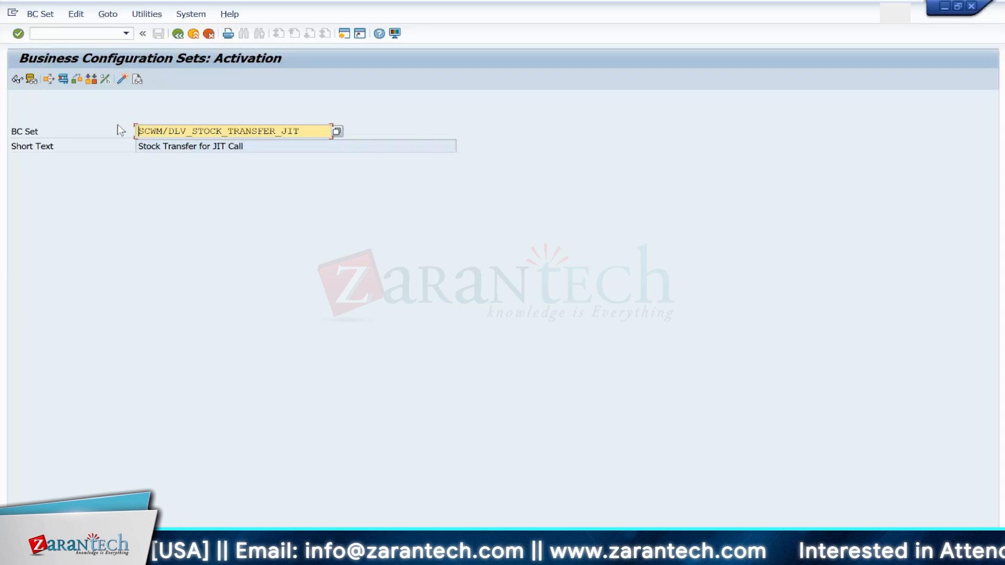
key("Delete")
key("Delete")
key("Delete")
key("Delete")
key("Delete")
key("Delete")
key("Delete")
key("Delete")
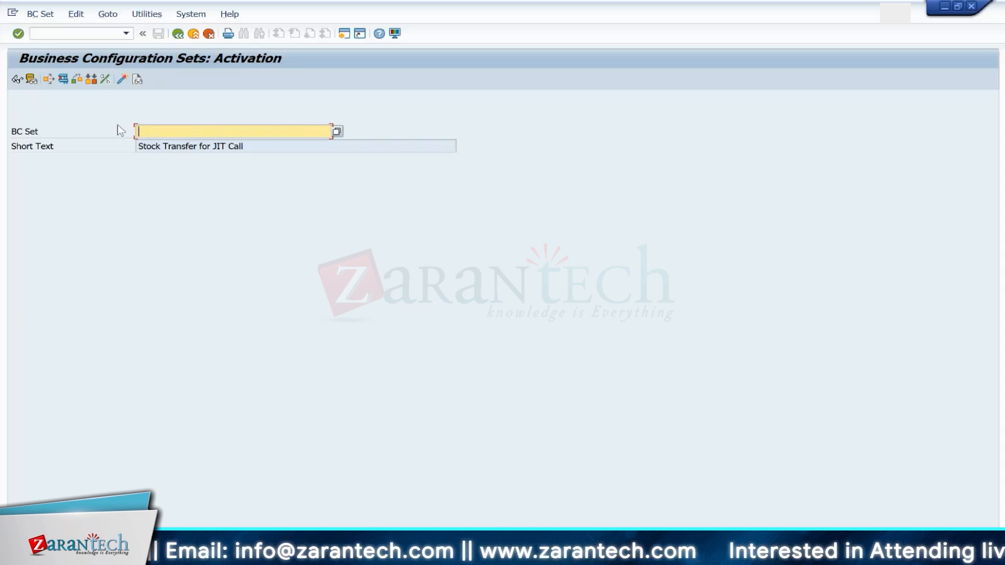
mouse_move(602, 555)
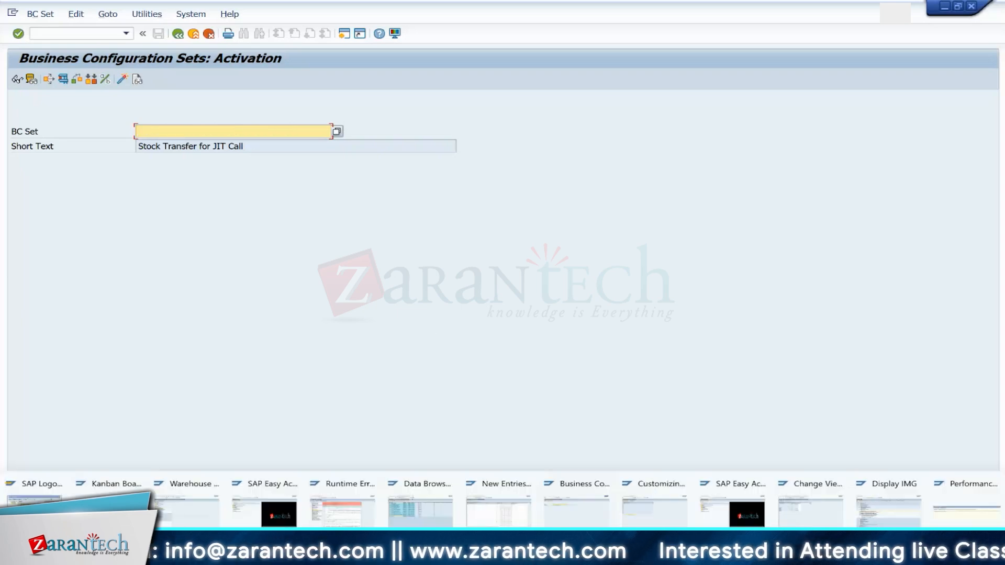
left_click(950, 509)
left_click_drag(16, 253, 155, 253)
key("ctrl+c")
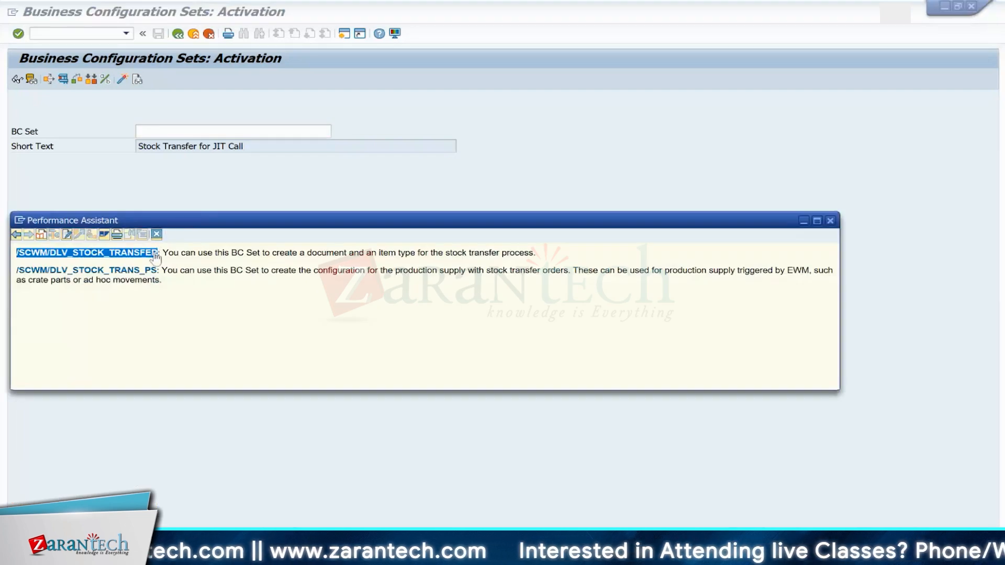
left_click(44, 88)
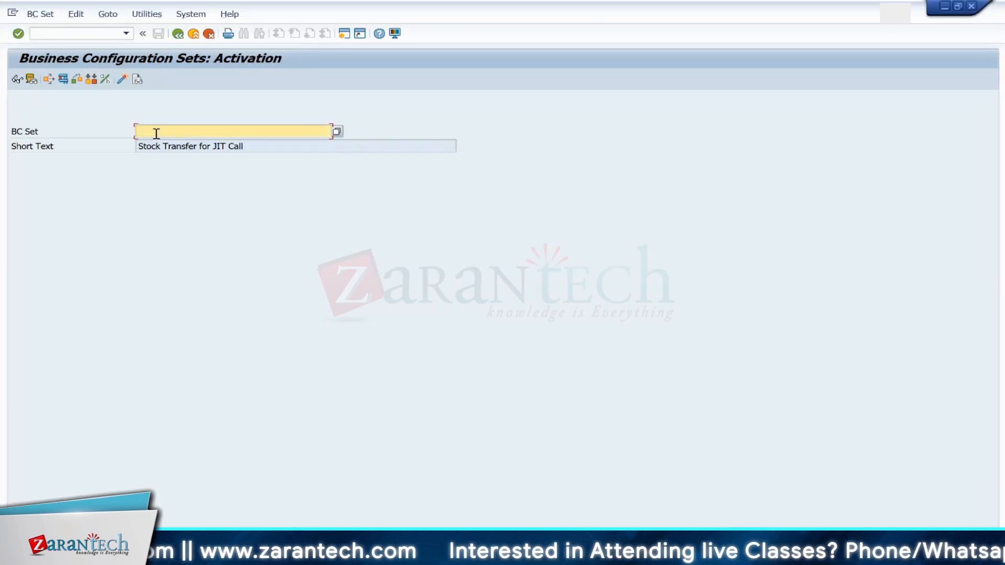
key("ctrl+v")
key("Return")
key("Return")
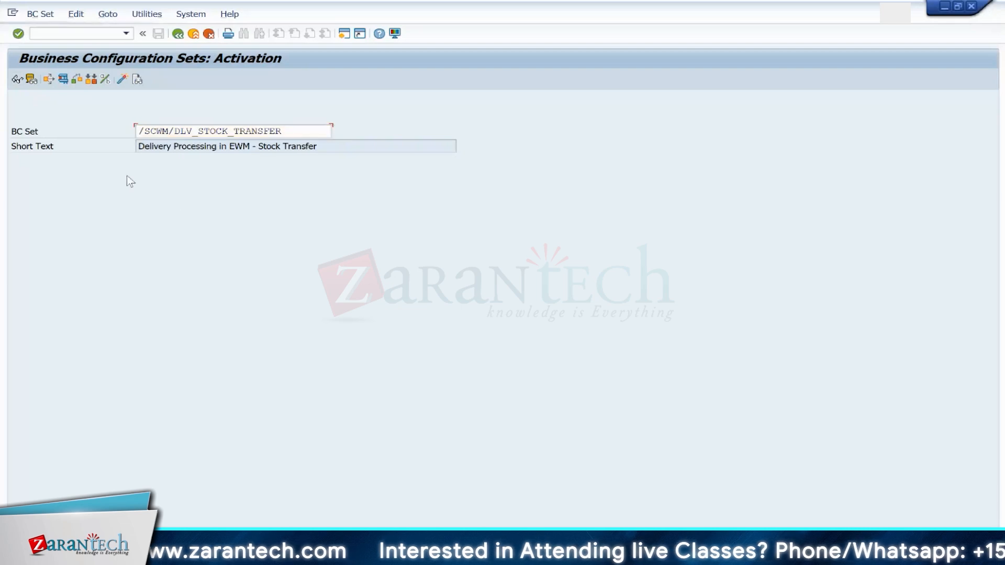
Step: Activate the BC set /SCWM/DLV_STOCK_TRANSFER, review the consistency check results, and go back
left_click(61, 79)
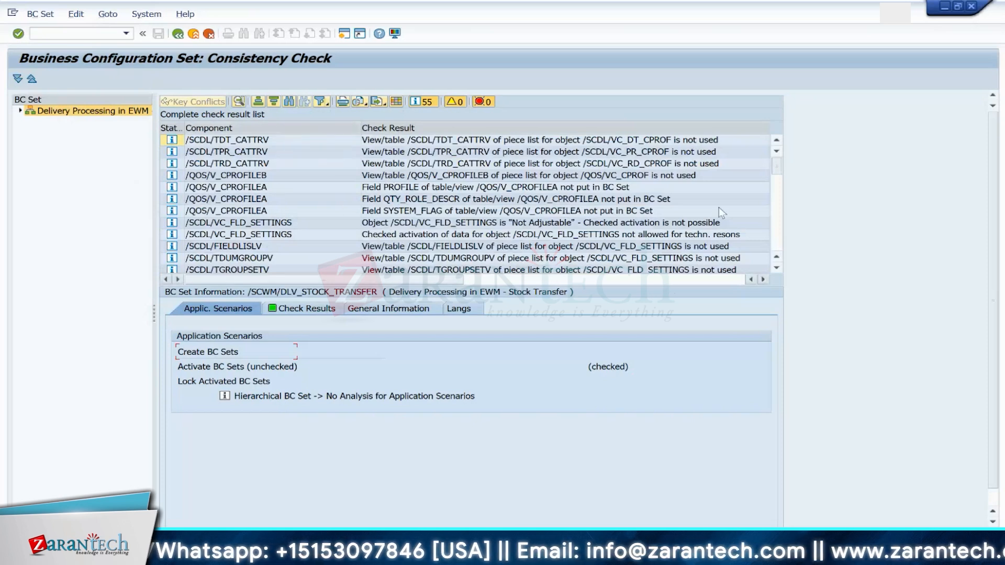
left_click_drag(775, 196, 777, 253)
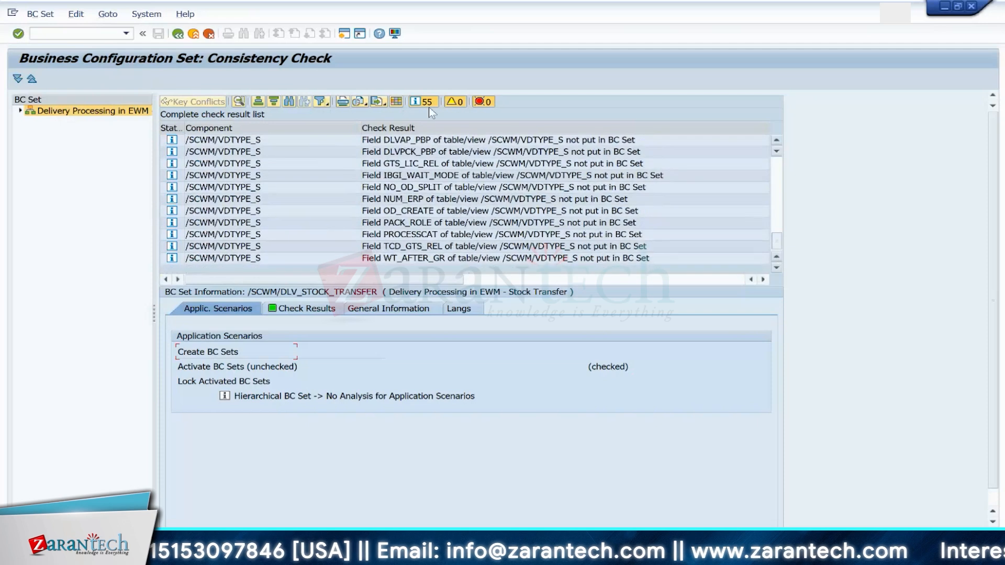
left_click(178, 34)
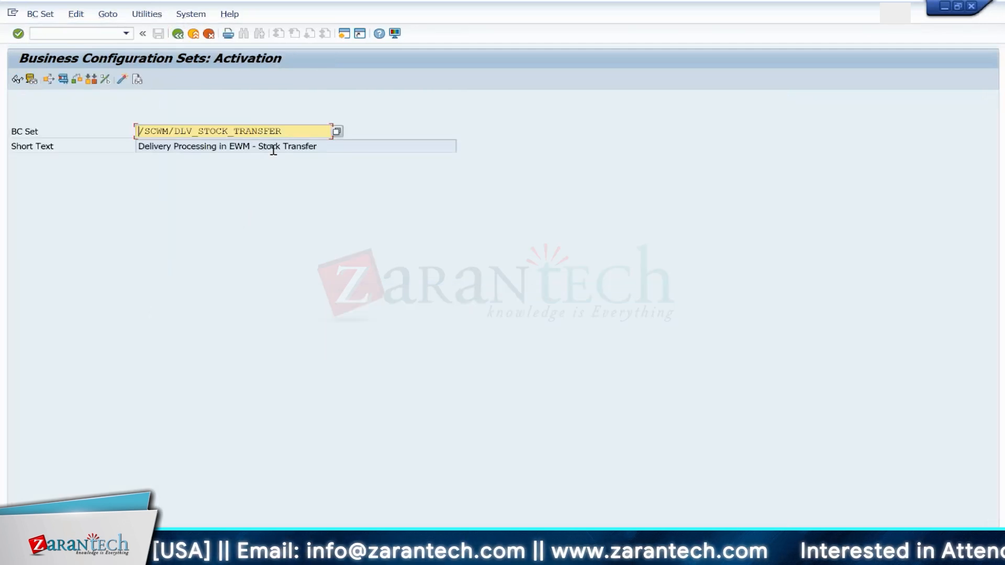
Step: Replace the BC Set entry with /SCWM/DLV_STOCK_TRANS_PS copied from the field help, activate it, and go back
key("F1")
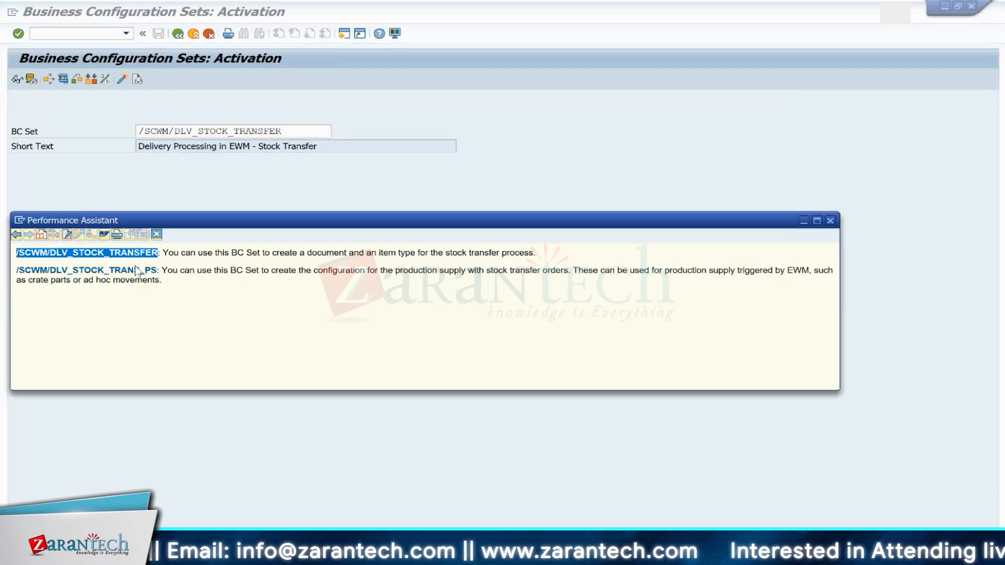
left_click_drag(158, 276, 17, 272)
key("ctrl+c")
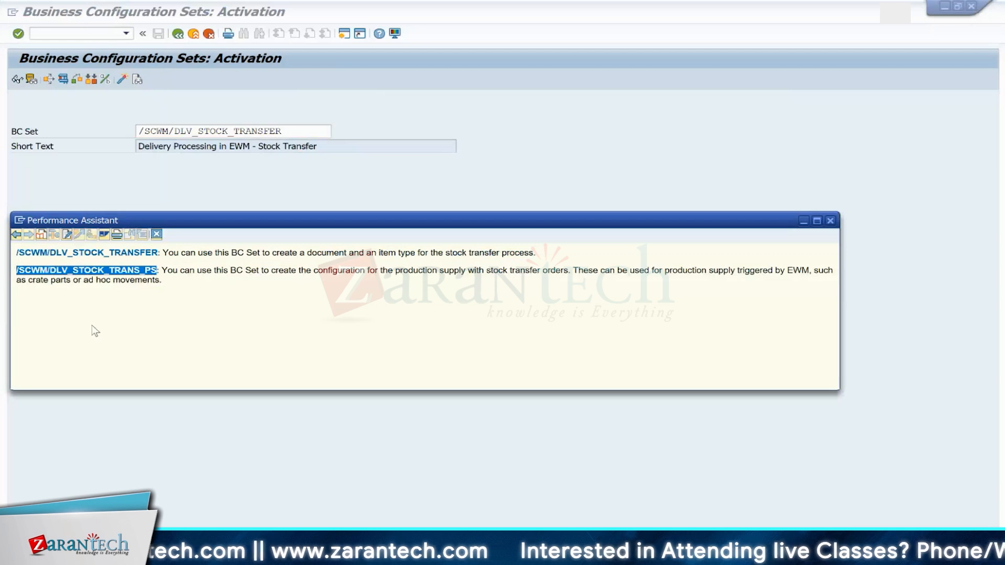
key("Escape")
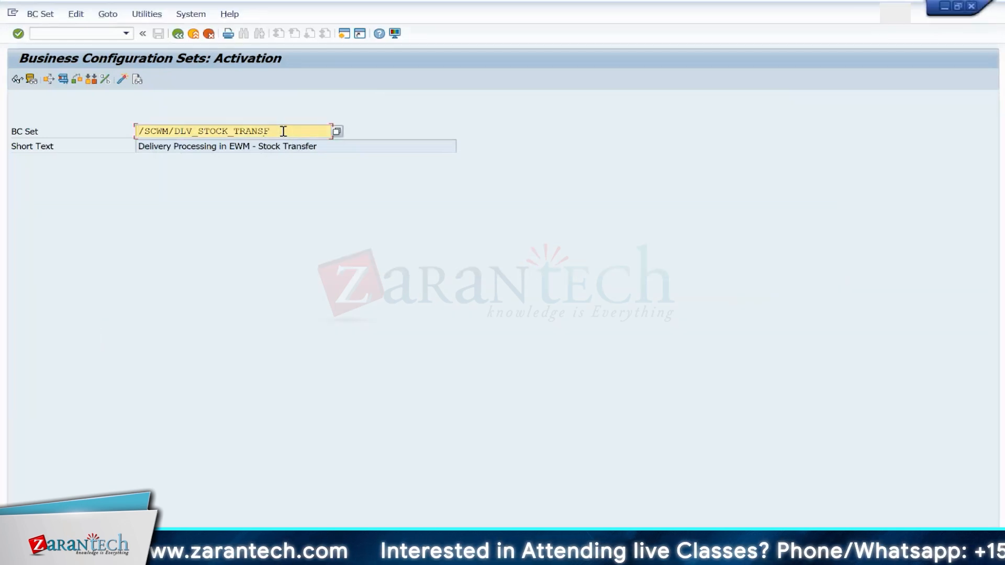
key("BackSpace")
key("BackSpace")
key("BackSpace")
key("BackSpace")
key("BackSpace")
key("BackSpace")
key("BackSpace")
key("BackSpace")
key("BackSpace")
key("BackSpace")
key("BackSpace")
key("BackSpace")
key("BackSpace")
key("BackSpace")
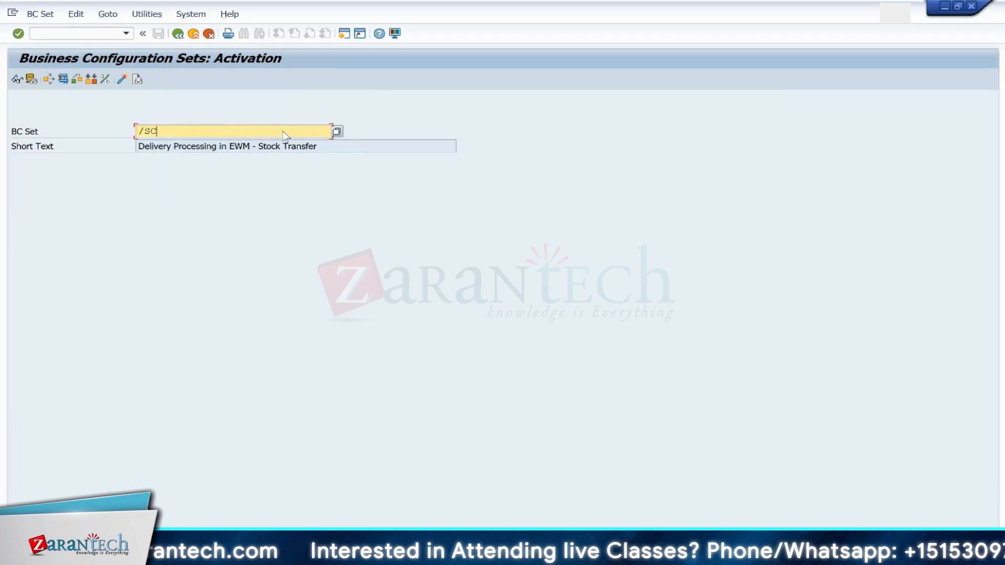
key("ctrl+v")
key("Return")
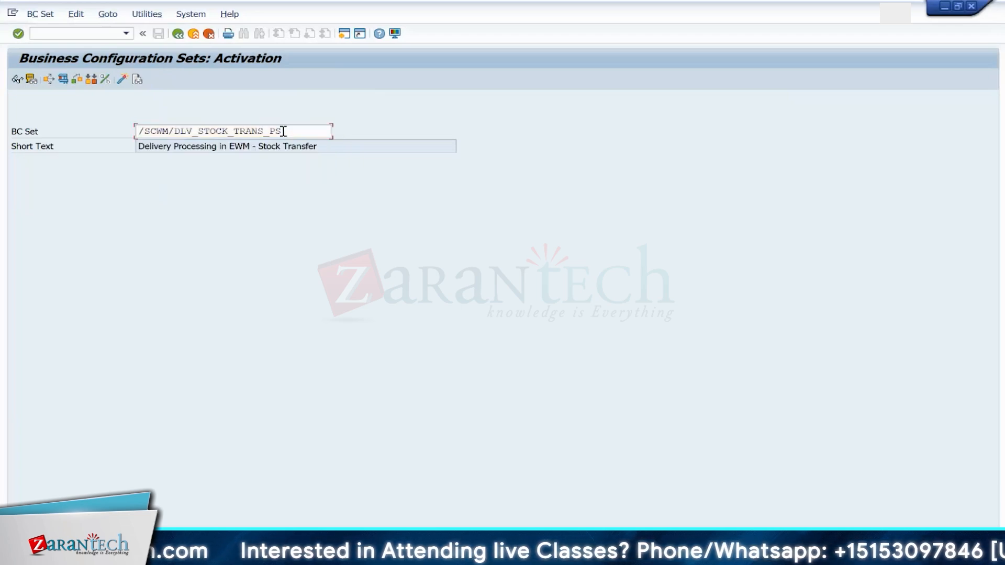
left_click(63, 79)
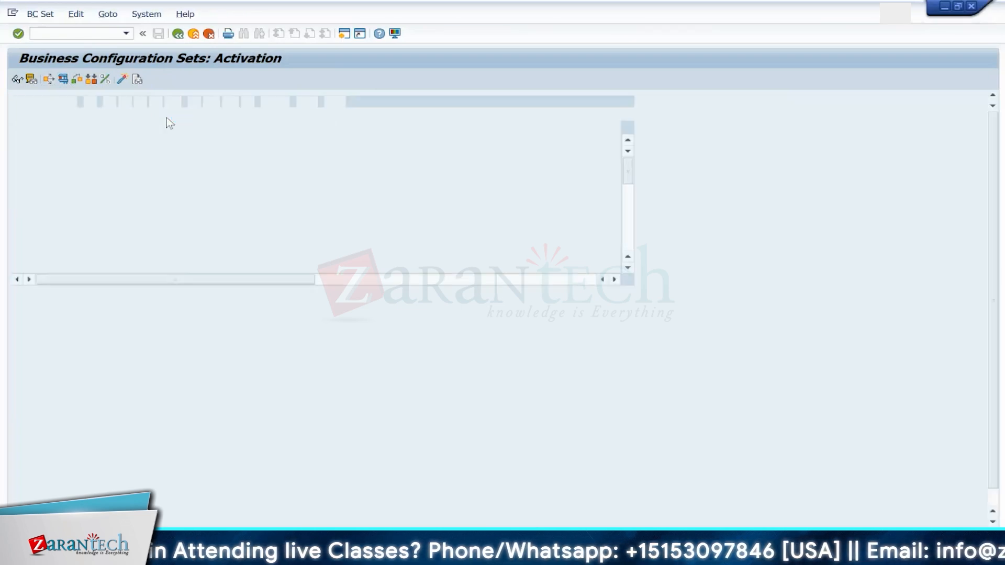
left_click(178, 34)
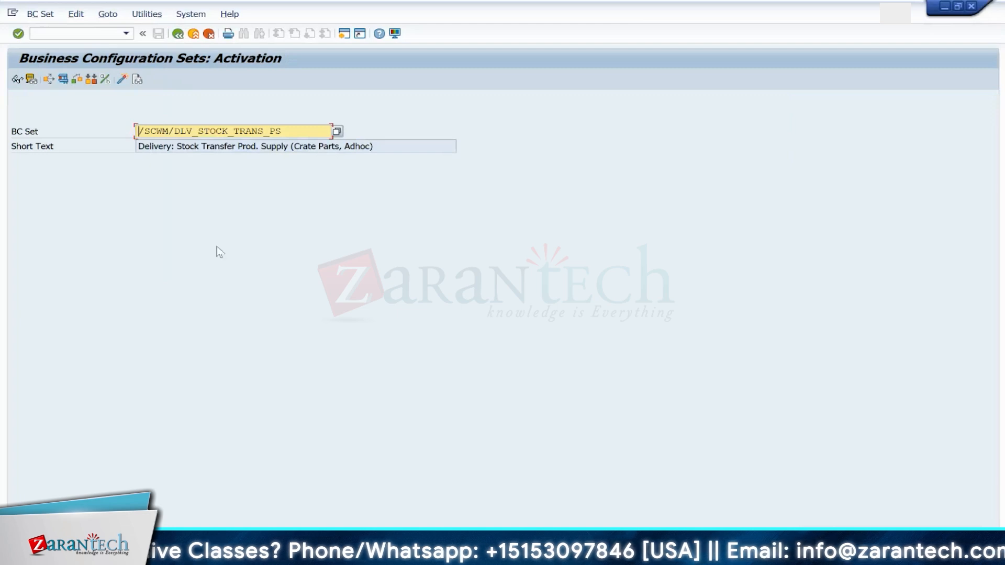
Step: Open transaction /nvl03n and copy the outbound delivery number 80005748
left_click(79, 35)
type("/")
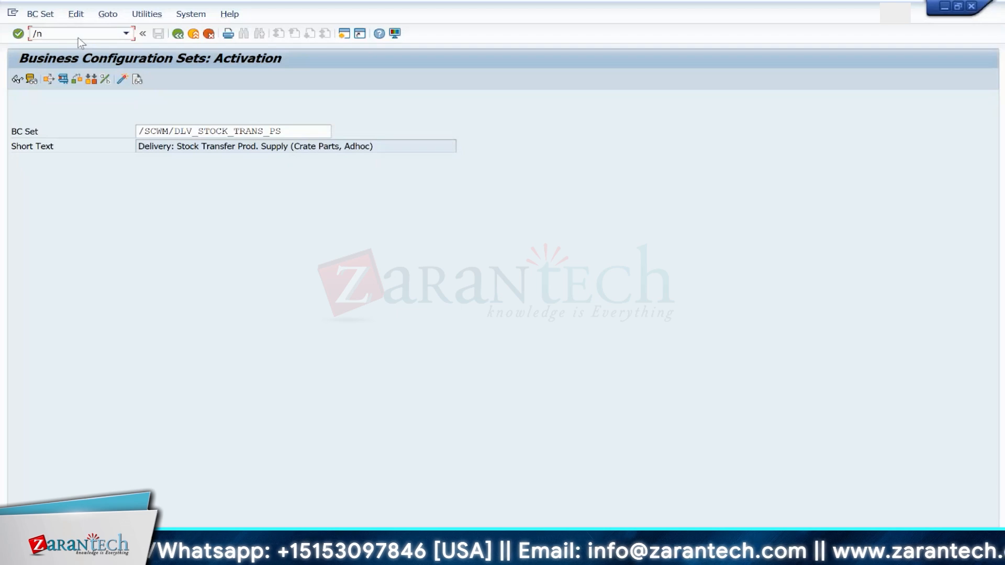
type("nvl03n")
key("Return")
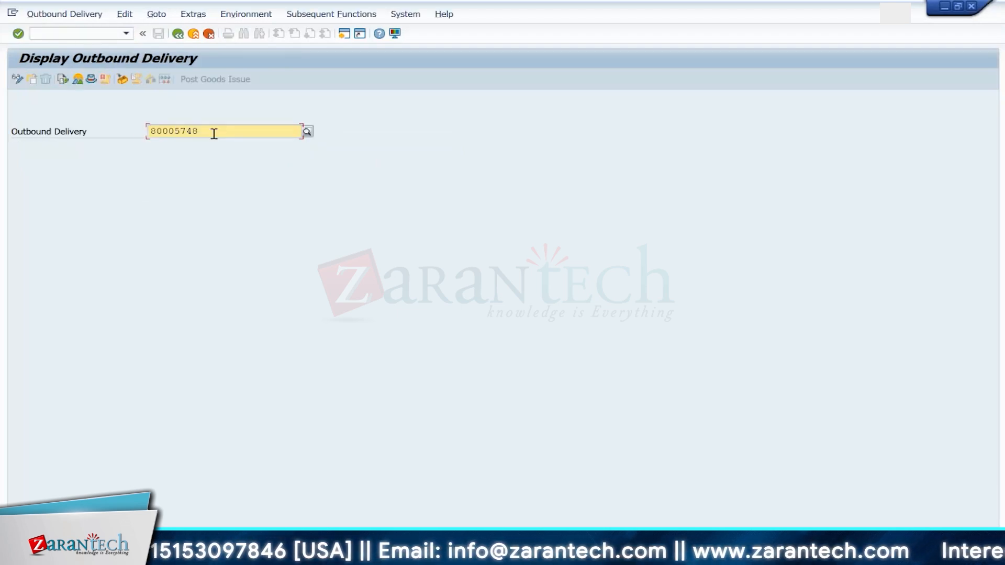
left_click_drag(213, 132, 148, 128)
Step: Open the qRFC inbound queue monitor /nsmq2 and execute it for all queues
left_click(79, 33)
type("/")
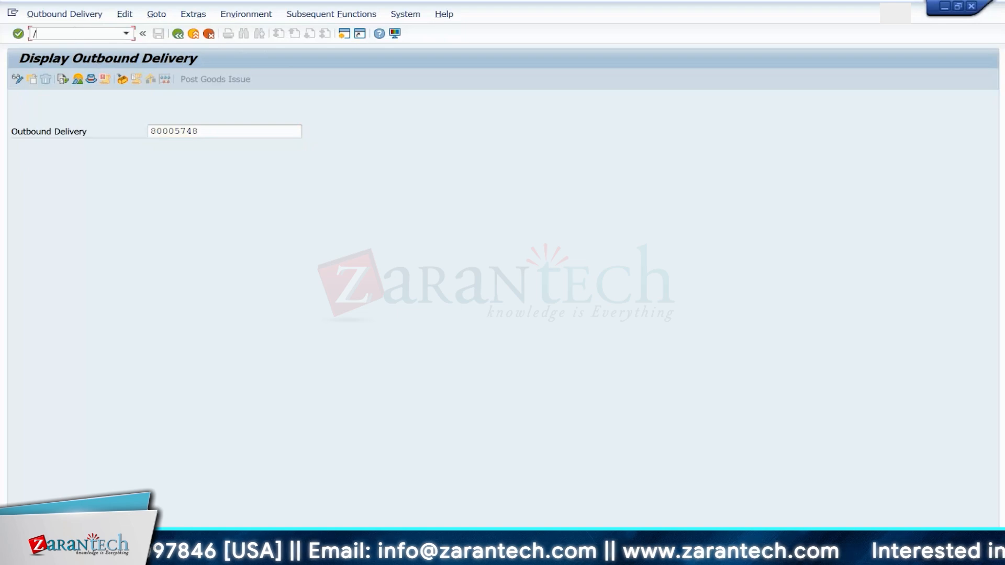
type("nsmq2")
key("Return")
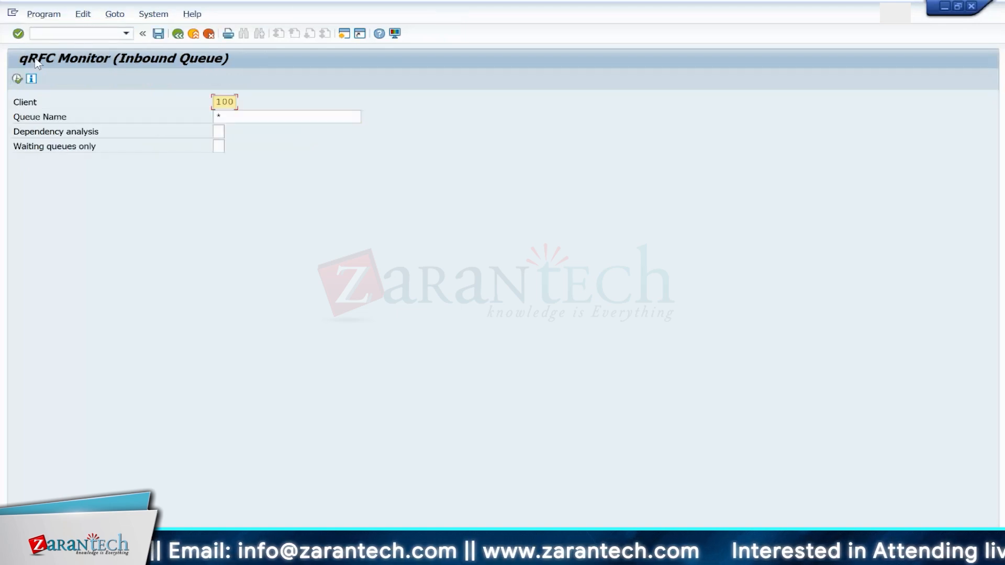
key("F8")
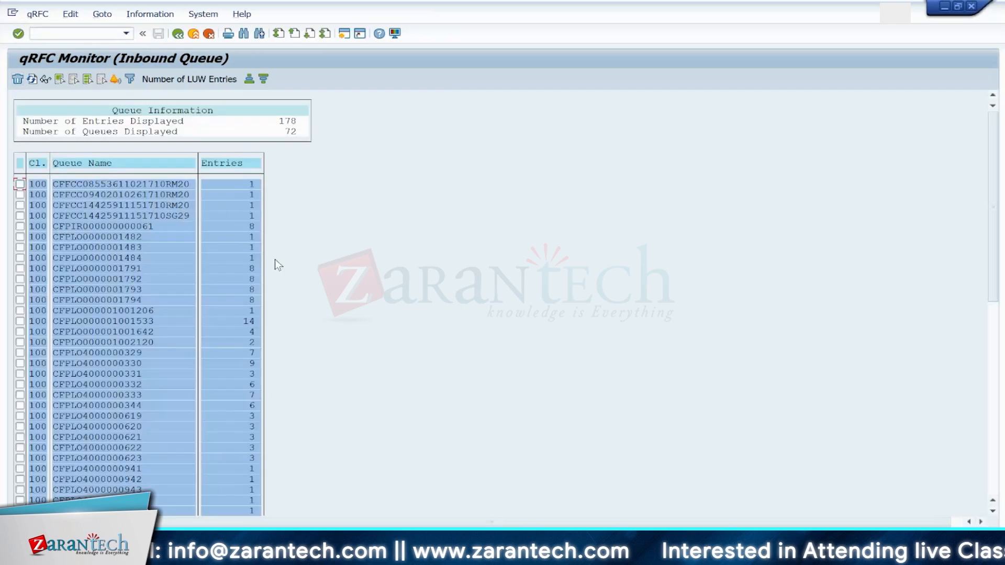
Step: Search the inbound queues for 80005748 and open the matching queue
key("ctrl+f")
left_click(210, 169)
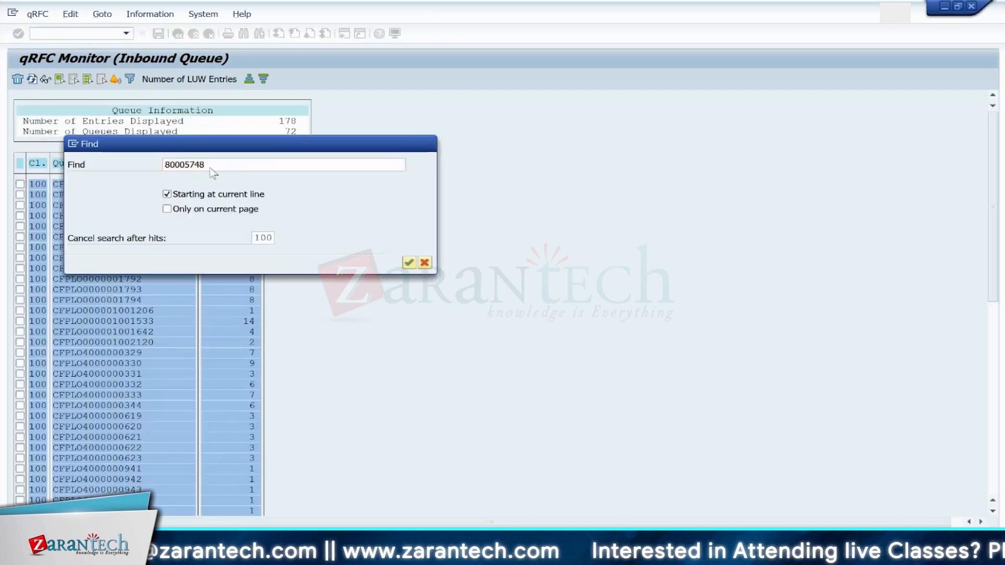
key("Return")
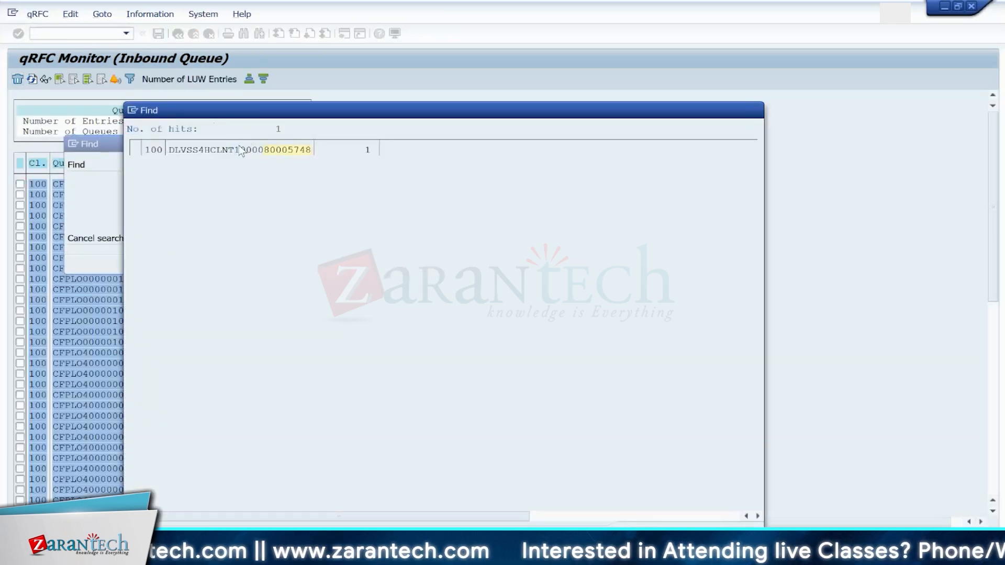
left_click(238, 148)
double_click(131, 155)
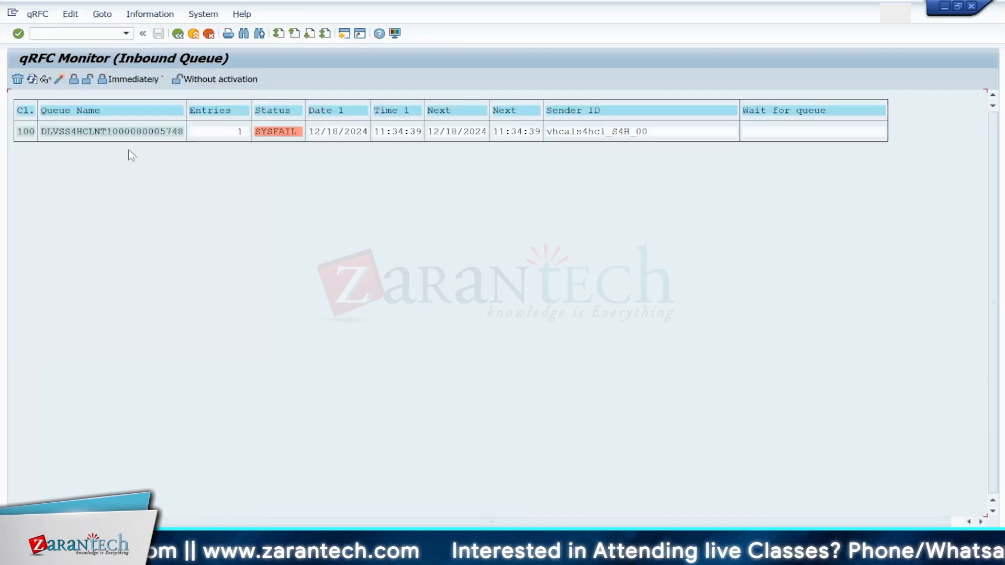
Step: Open the queue's failed entry and reset its status
double_click(80, 132)
left_click(74, 132)
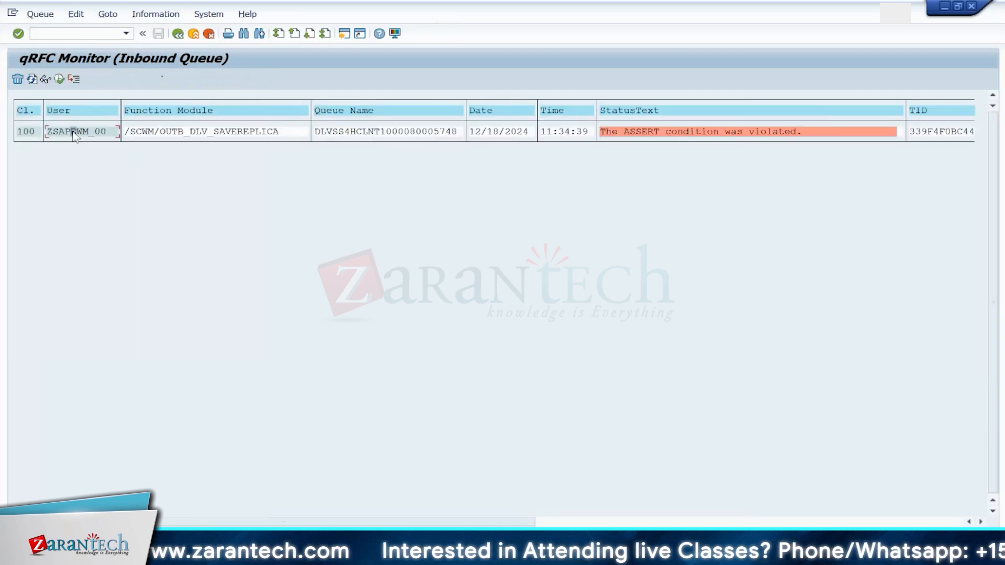
left_click(76, 15)
left_click(105, 86)
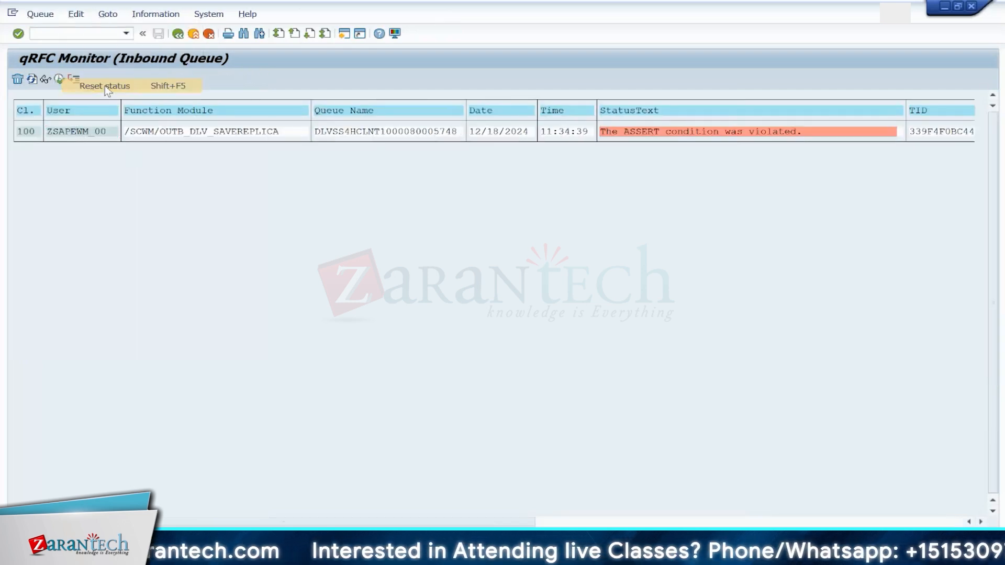
Step: Try to reprocess the queue's failed entry, then return to the inbound queue overview
left_click(32, 79)
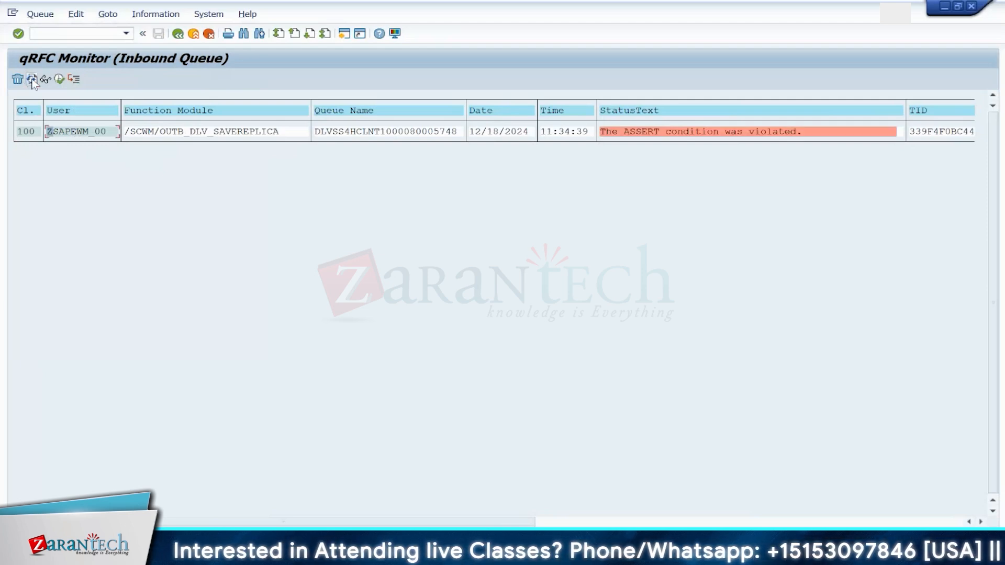
left_click(177, 33)
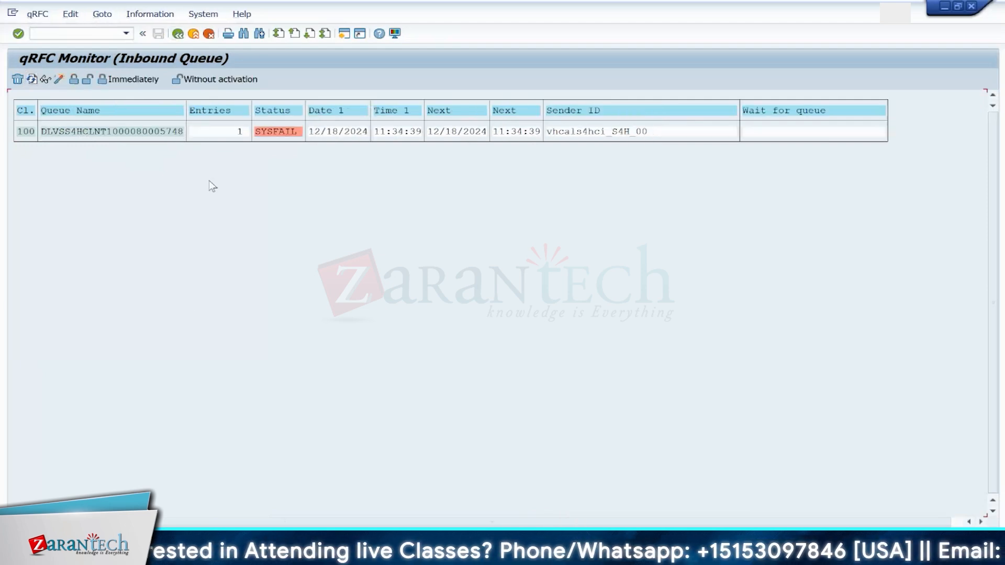
left_click(177, 34)
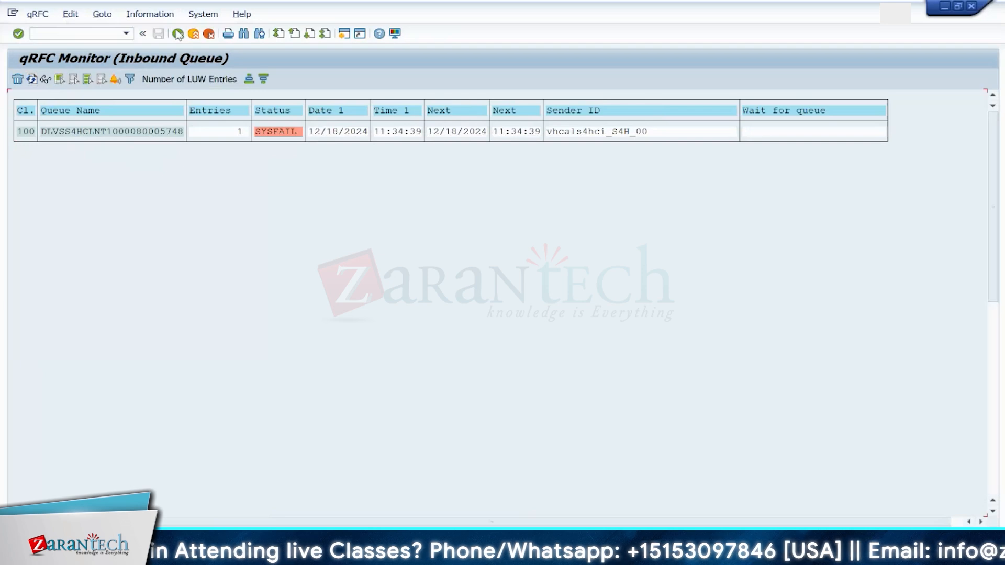
Step: Open the Data Browser /nse16 for table /SCDL/TDTYPE and display its entries
left_click(90, 34)
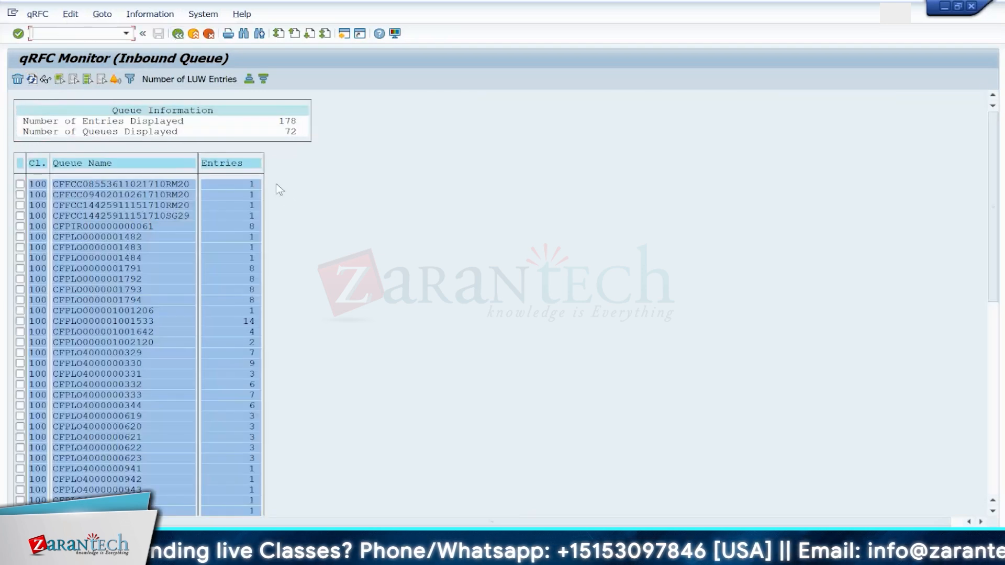
mouse_move(335, 555)
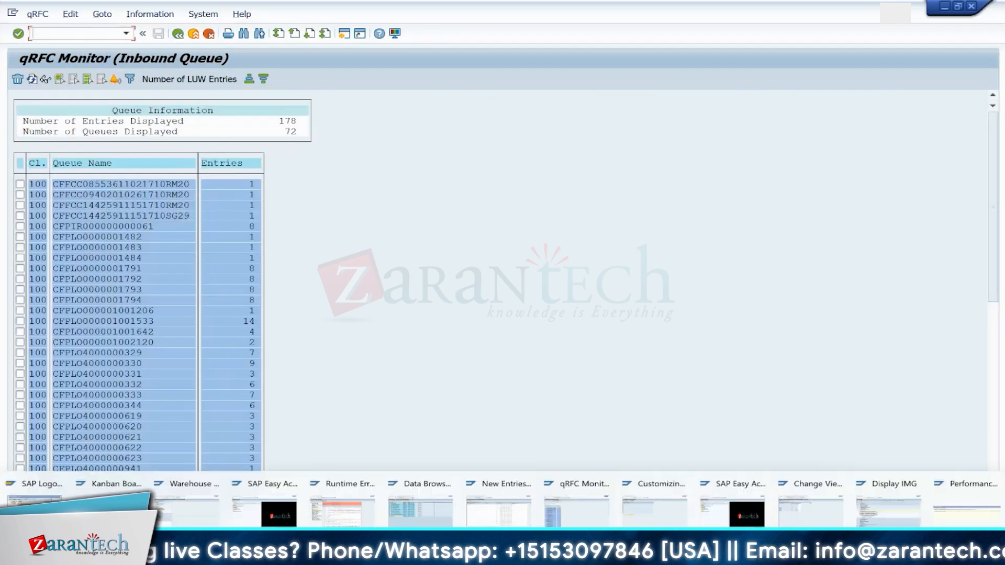
left_click(670, 520)
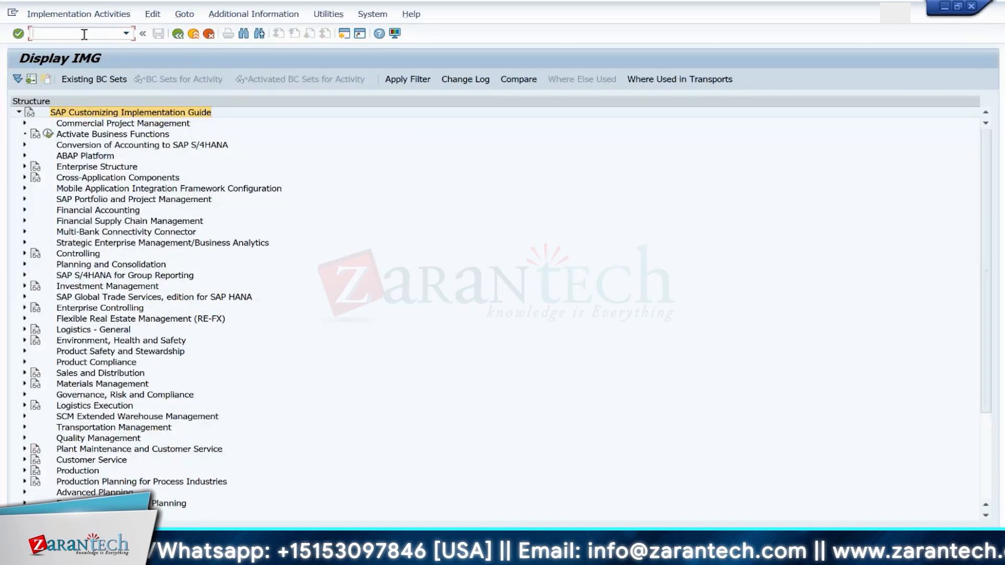
type("se16")
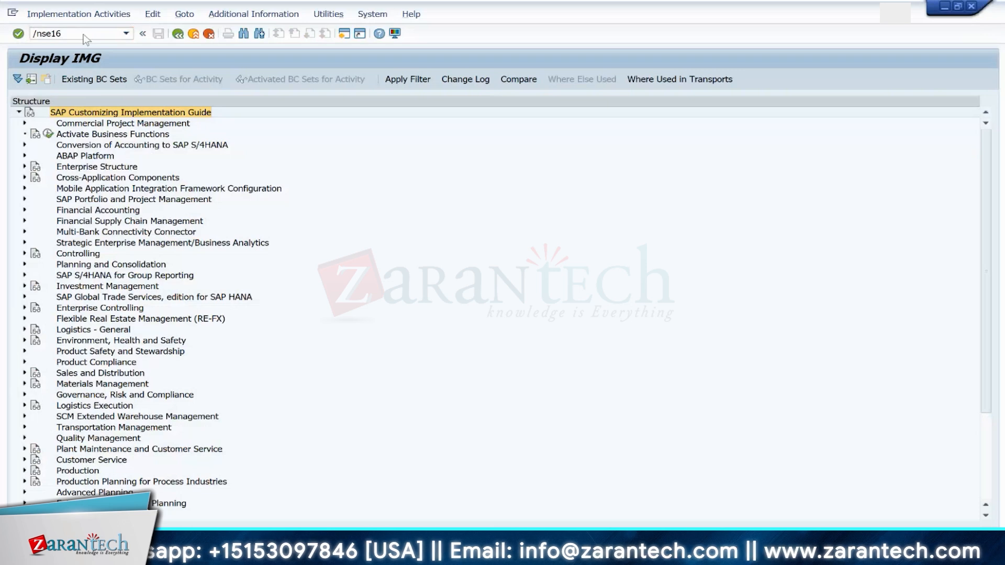
key("Return")
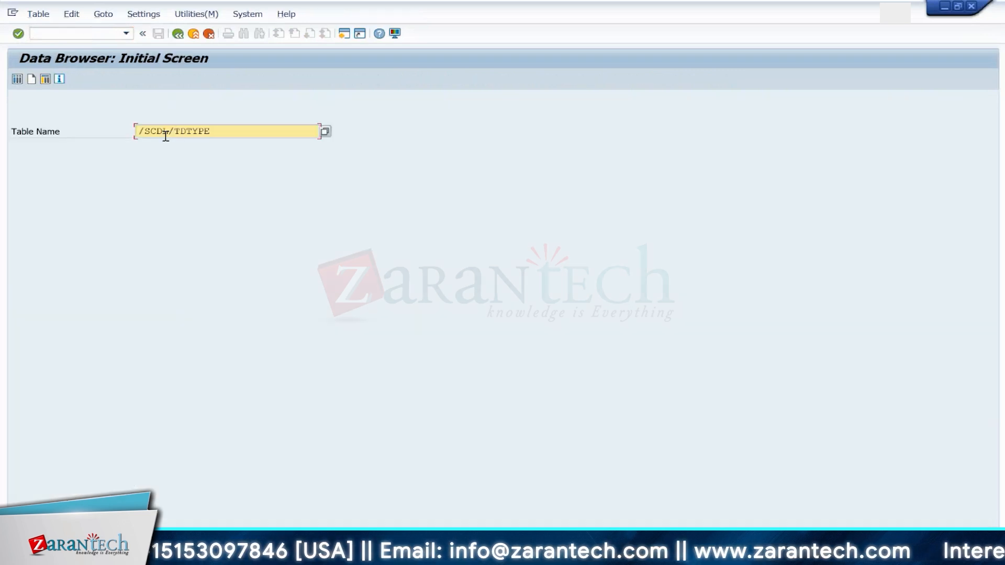
key("Return")
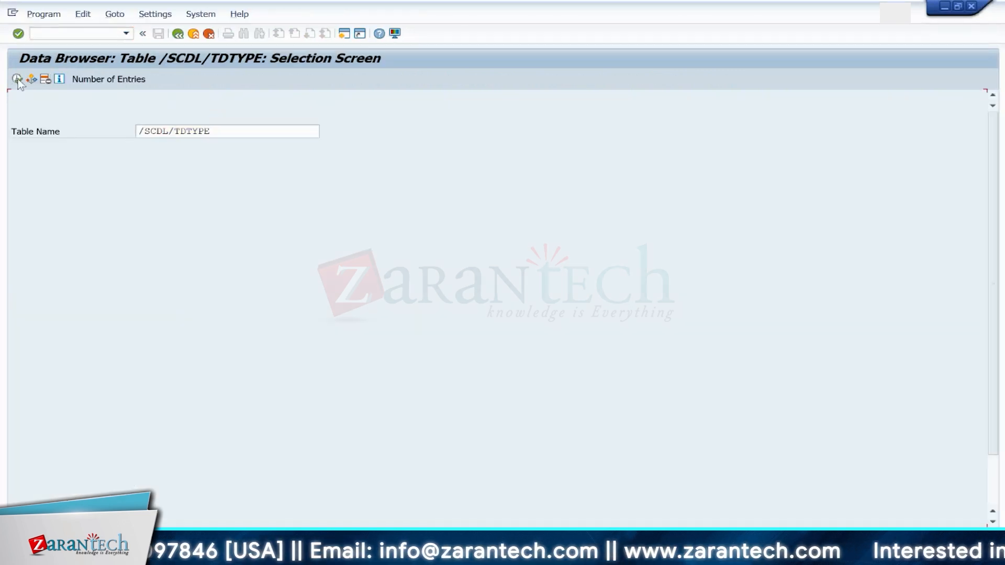
left_click(17, 79)
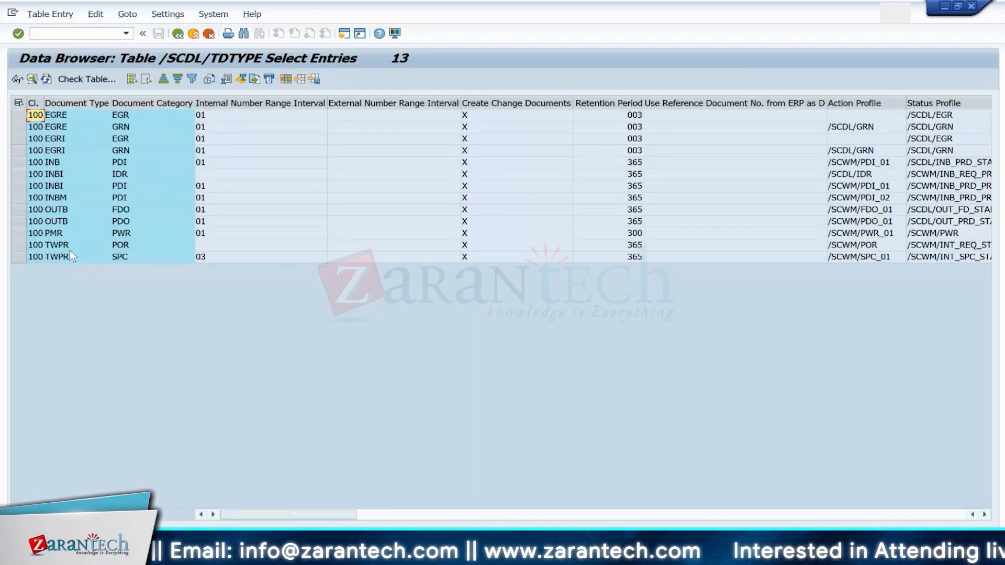
Step: Examine the TWPR document type rows of table /SCDL/TDTYPE across all their columns
left_click(70, 247)
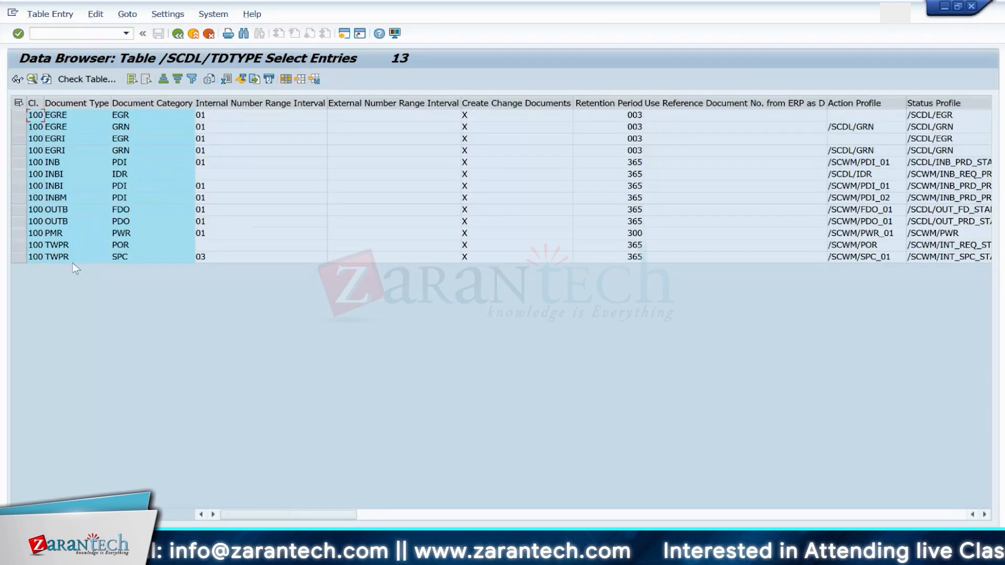
left_click(135, 246)
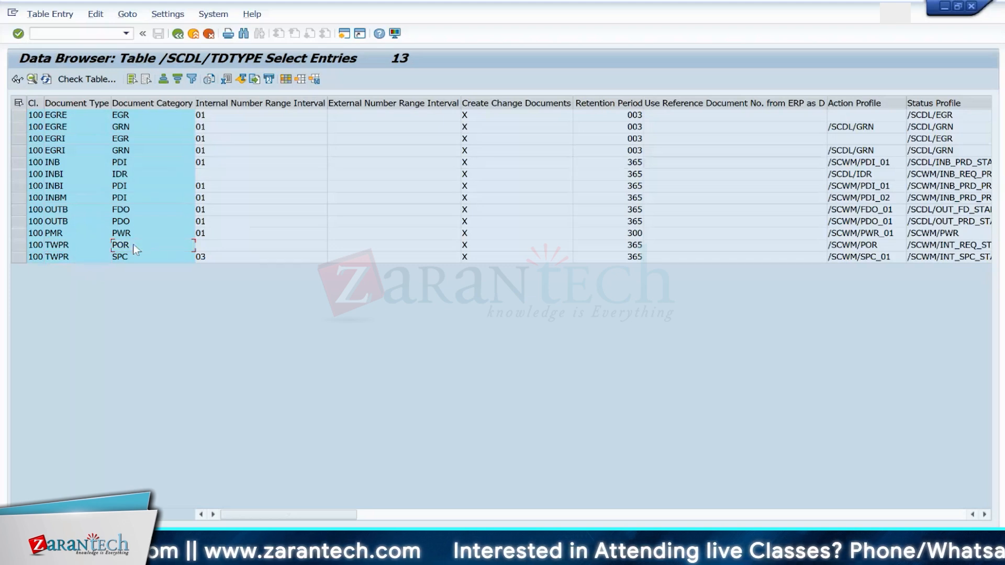
scroll(135, 249, "right", 5)
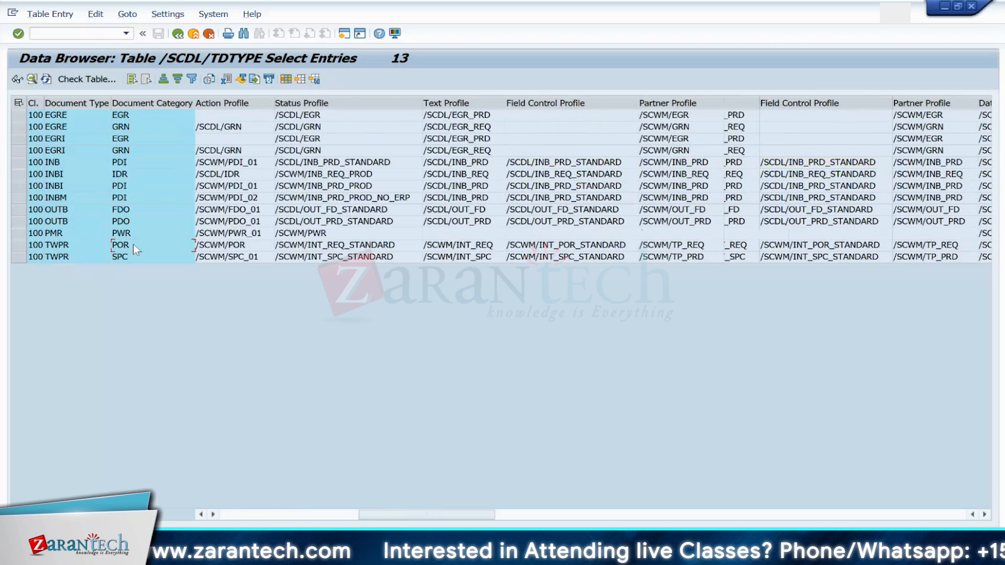
scroll(365, 365, "right", 6)
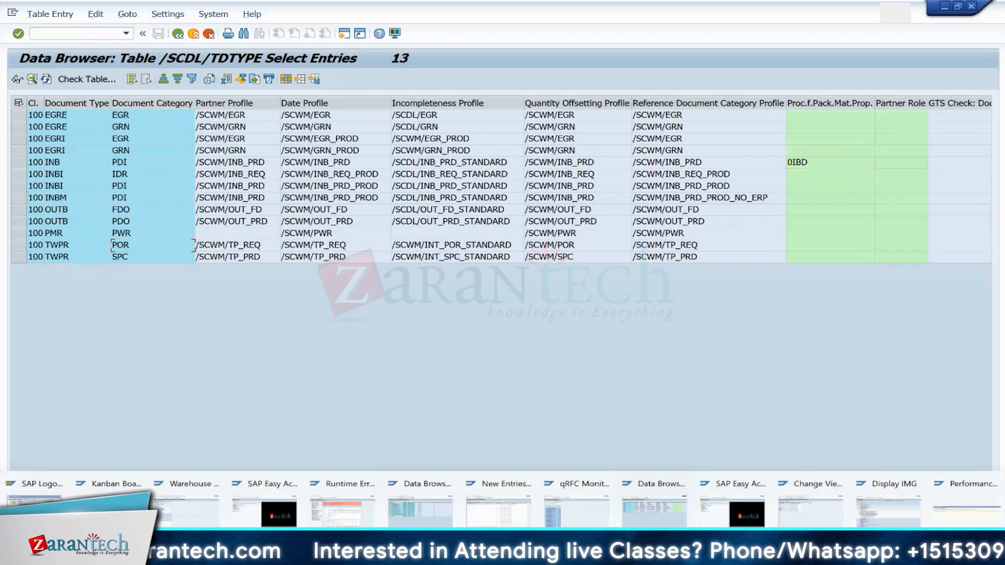
scroll(592, 181, "right", 2)
left_click(604, 523)
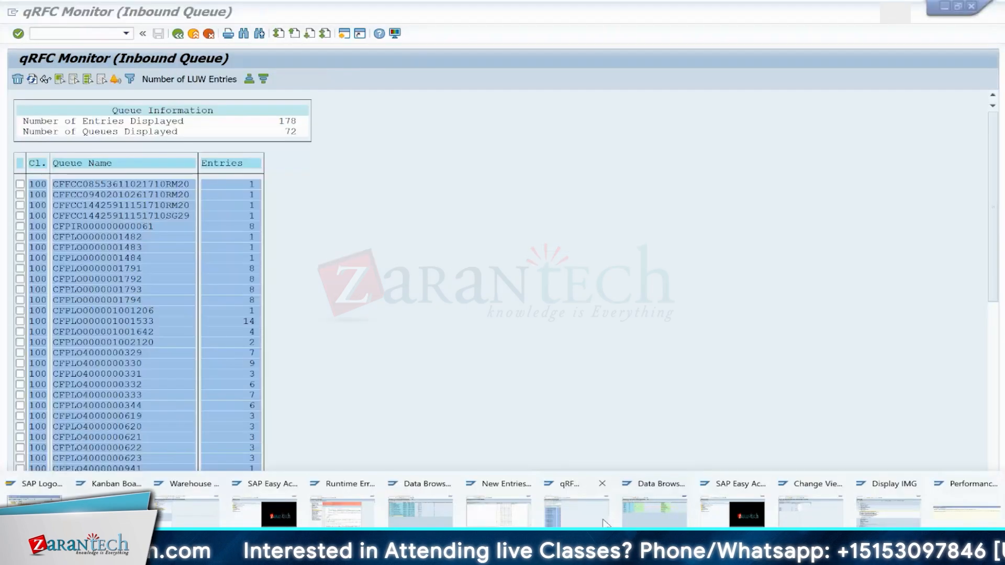
left_click(348, 508)
left_click(368, 485)
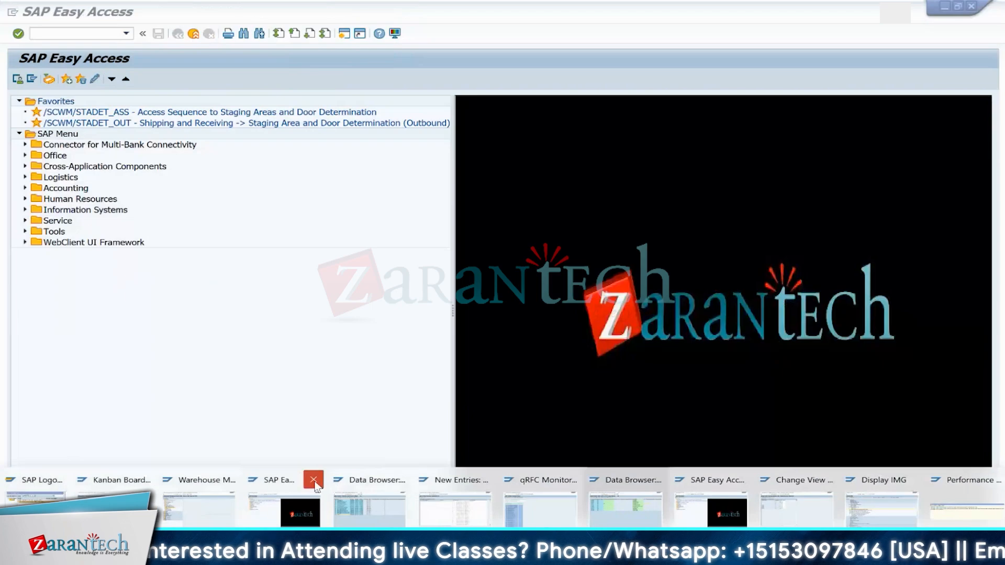
left_click(314, 480)
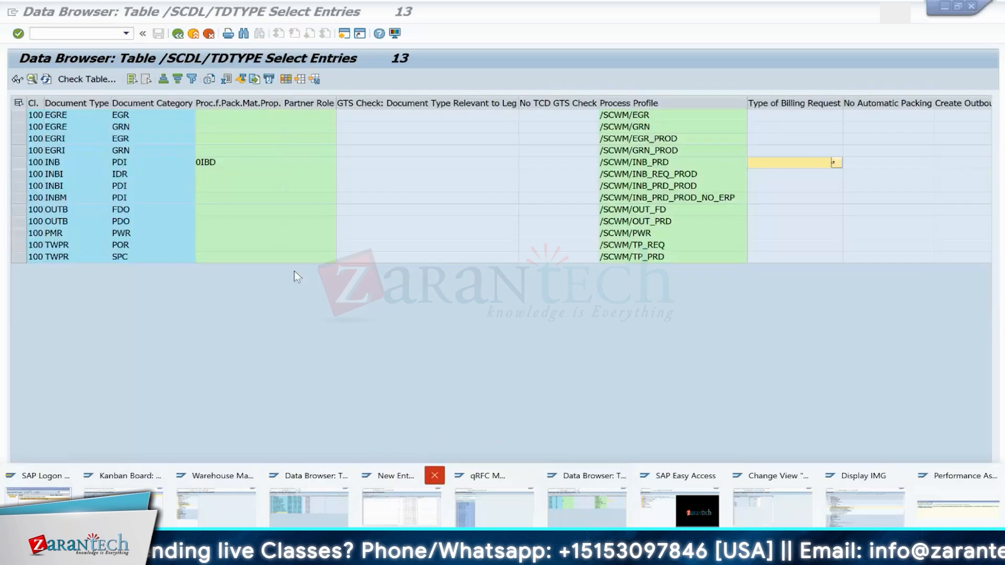
Step: Open /nsimg and expand SCM Extended Warehouse Management down to Internal Warehouse Processes
left_click(77, 36)
type("/nsimg")
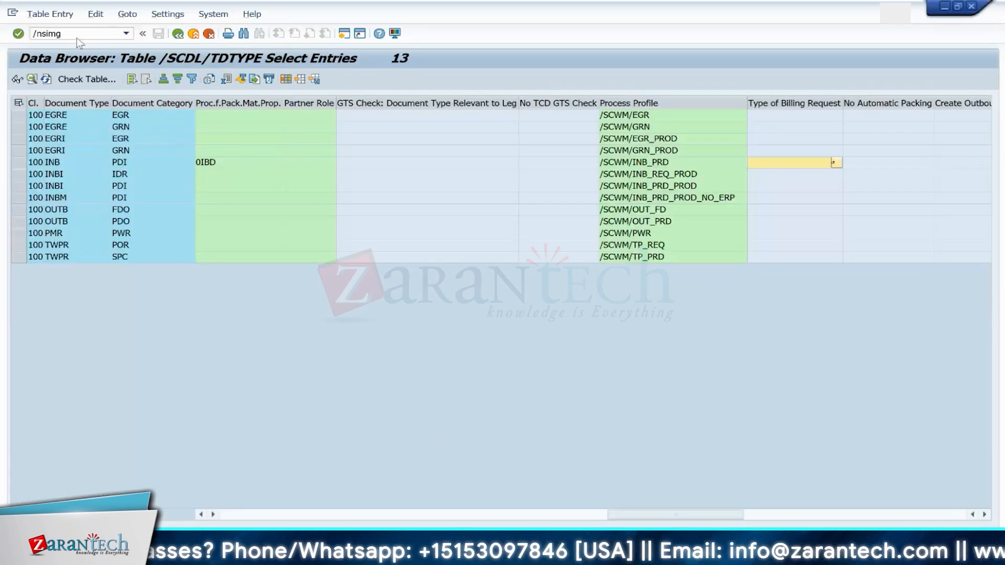
key("Return")
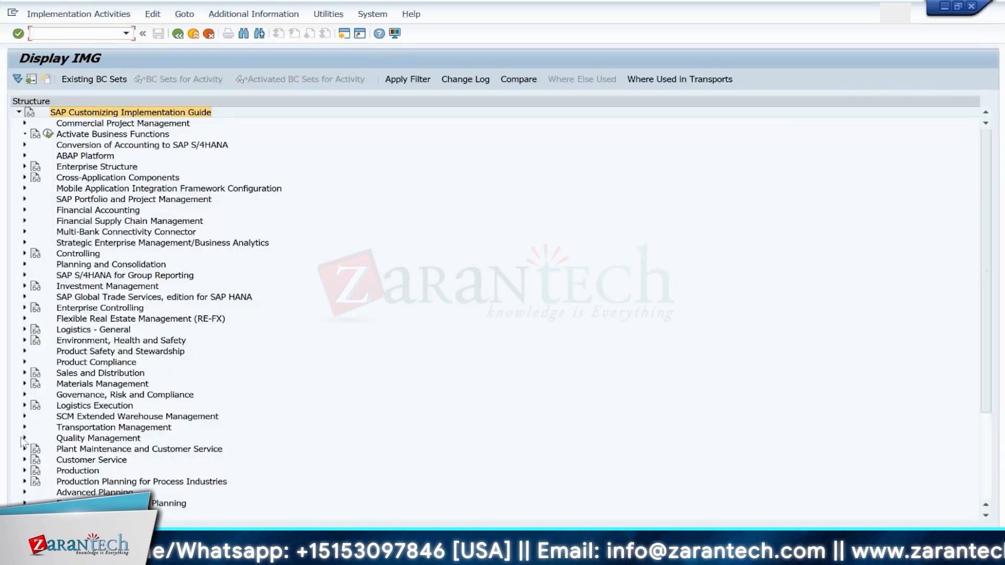
left_click(24, 406)
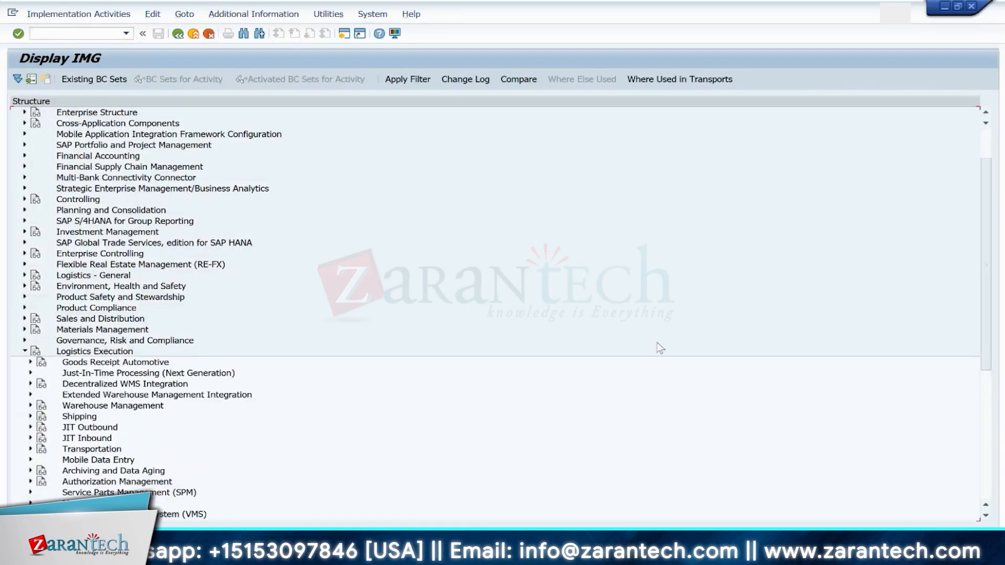
left_click(25, 351)
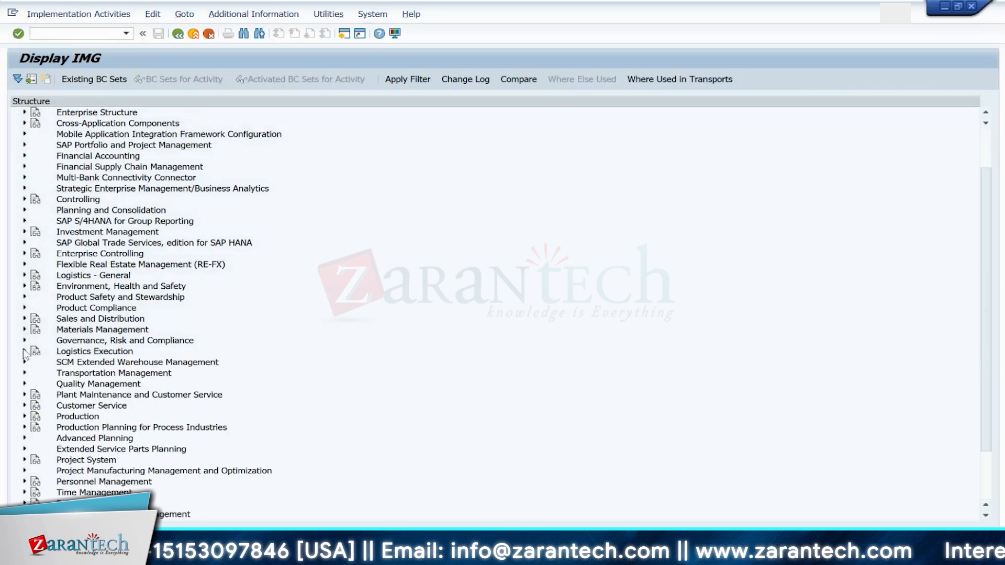
left_click(25, 362)
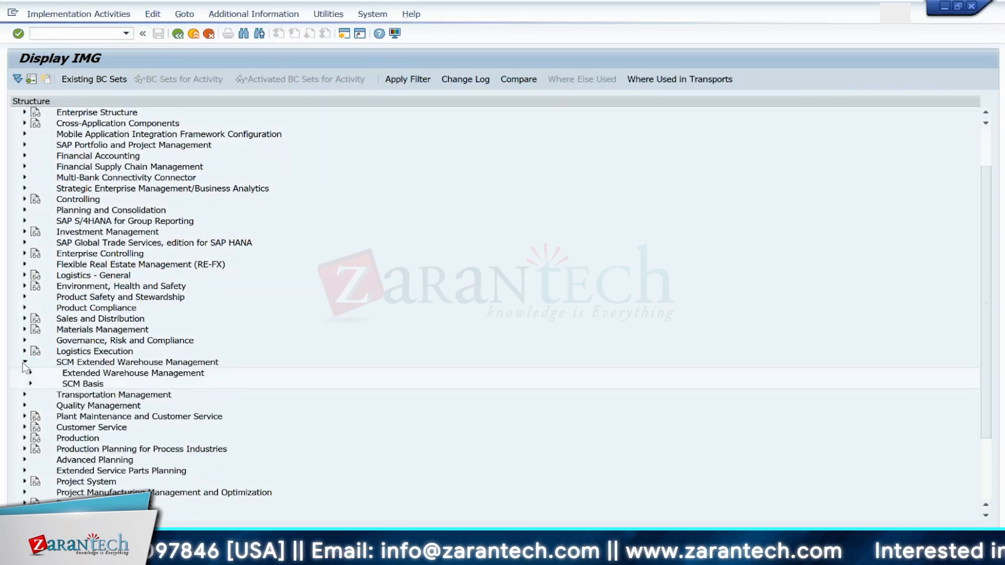
left_click(30, 373)
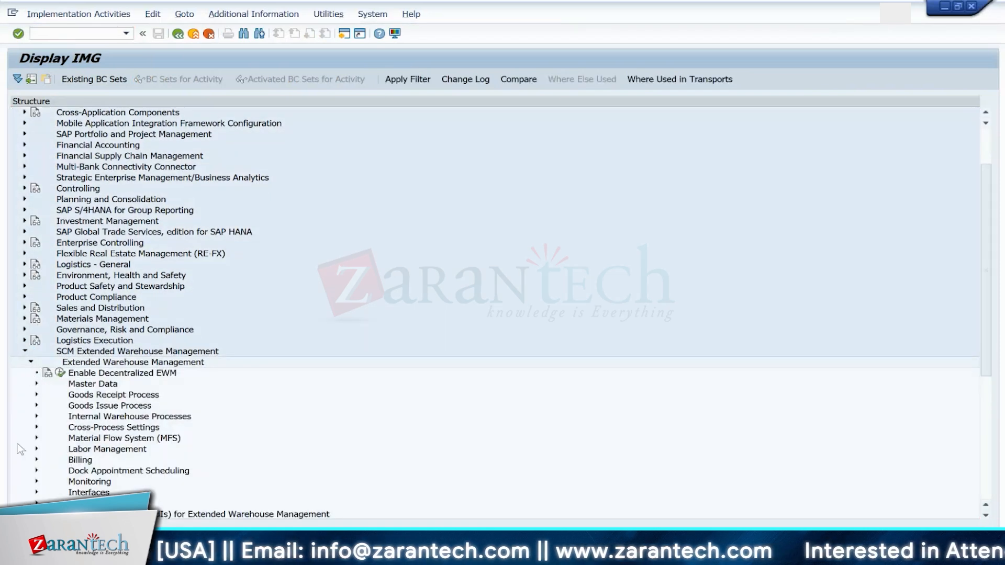
left_click(37, 416)
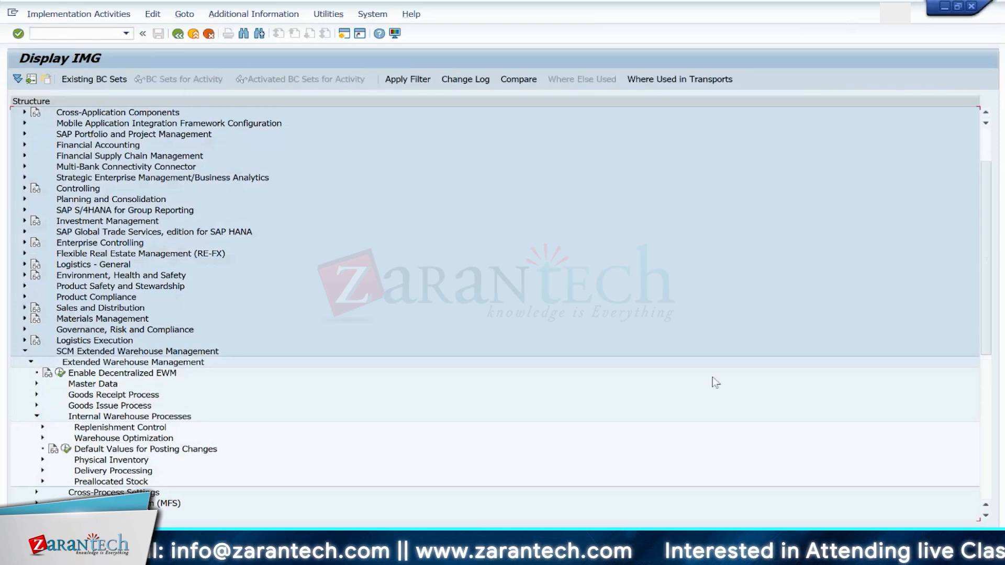
Step: Expand Delivery Processing and Stock Transfers, and open Define Document and Item Type Determination for JIT Processing
left_click_drag(987, 282, 988, 317)
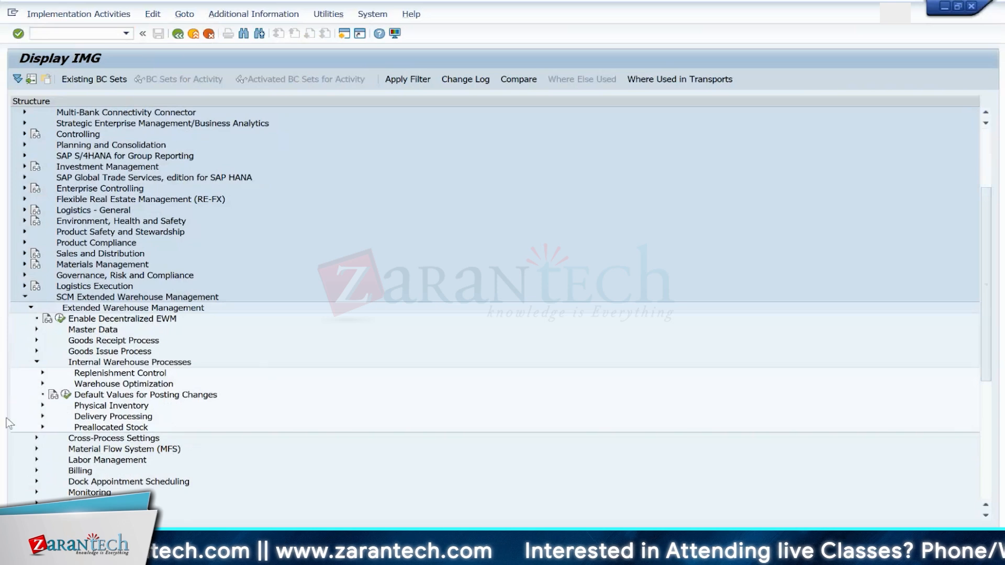
left_click(42, 417)
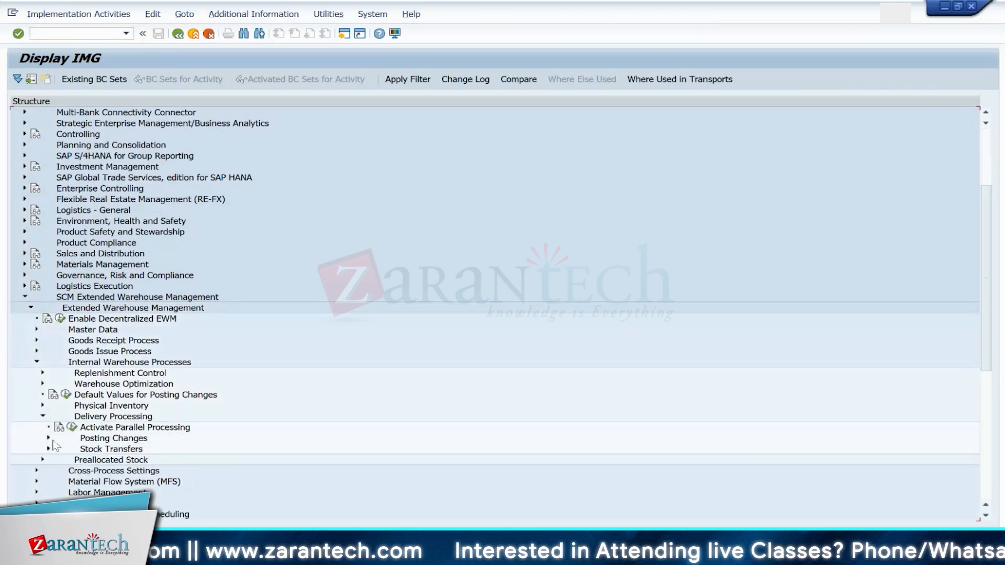
left_click(48, 449)
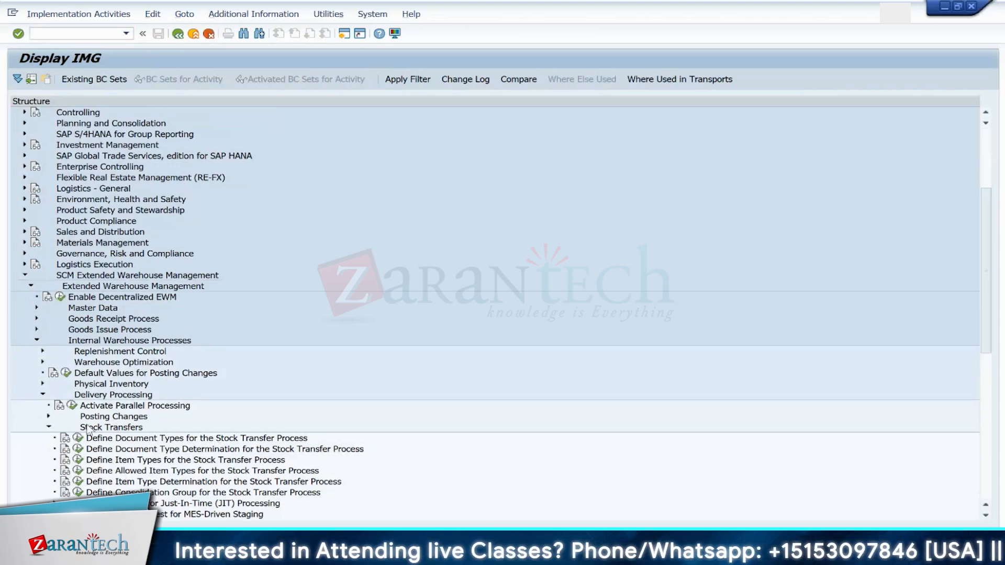
left_click(54, 504)
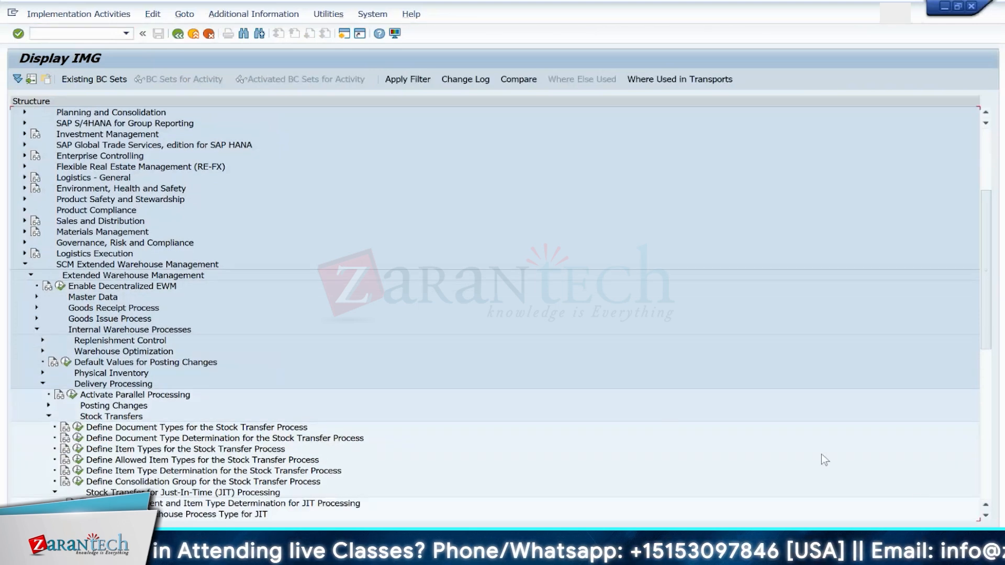
scroll(412, 449, "down", 3)
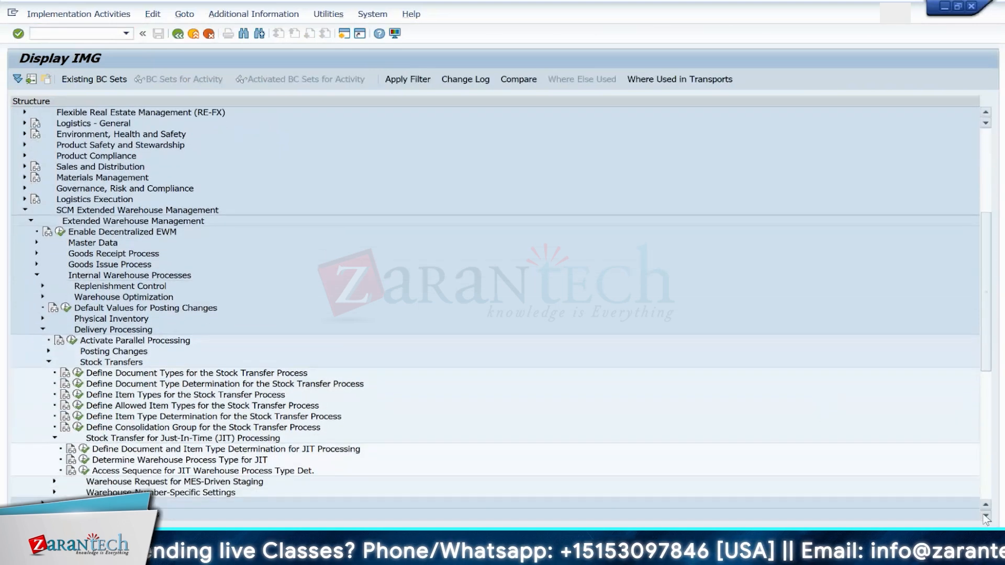
left_click(83, 416)
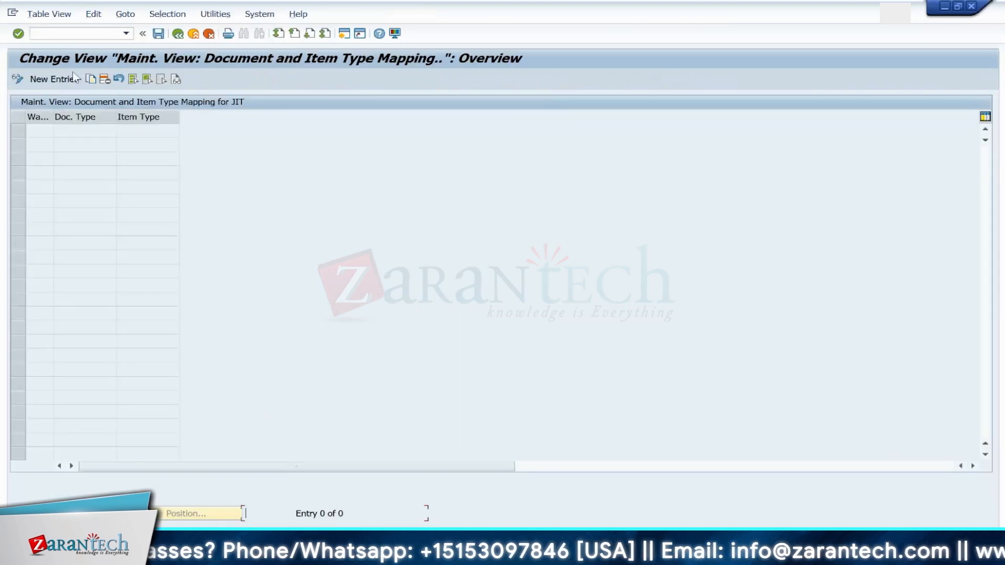
left_click(56, 79)
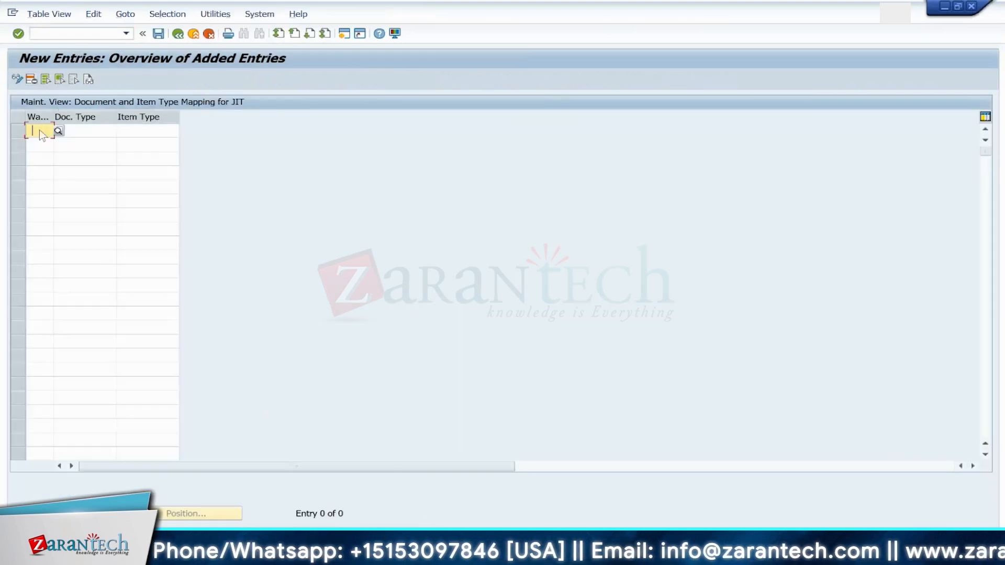
left_click(39, 143)
left_click(97, 132)
left_click(121, 132)
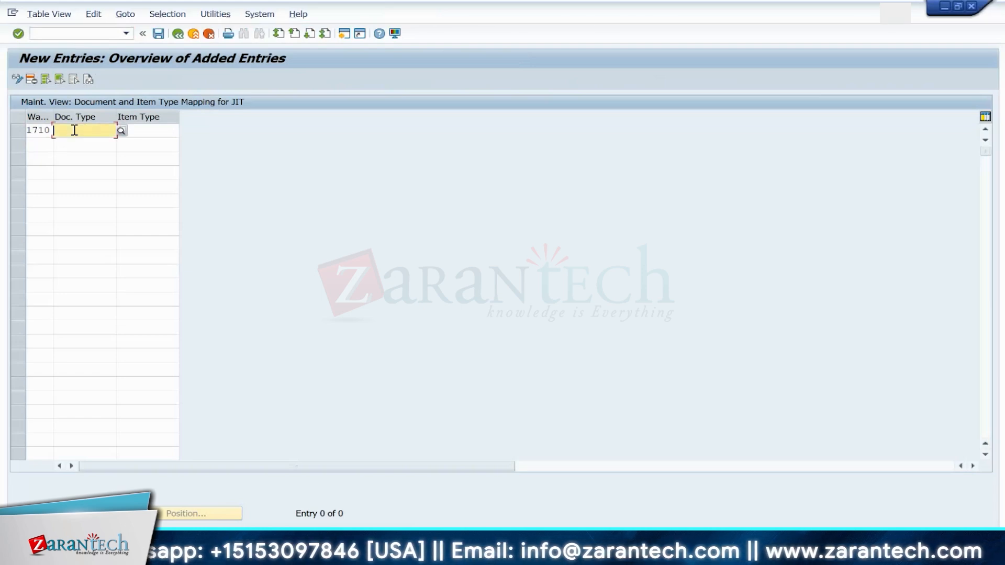
left_click(74, 130)
left_click(74, 143)
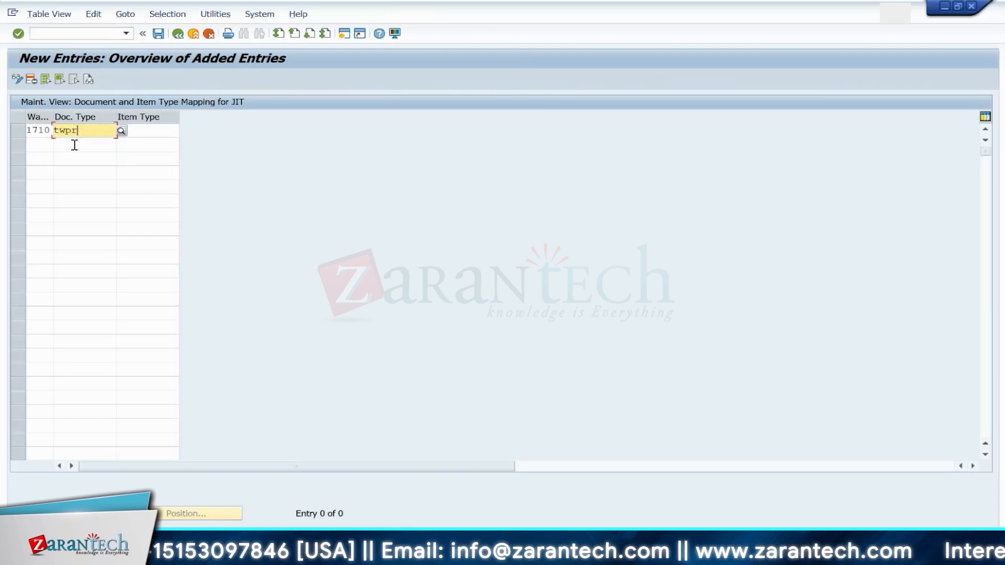
key("Return")
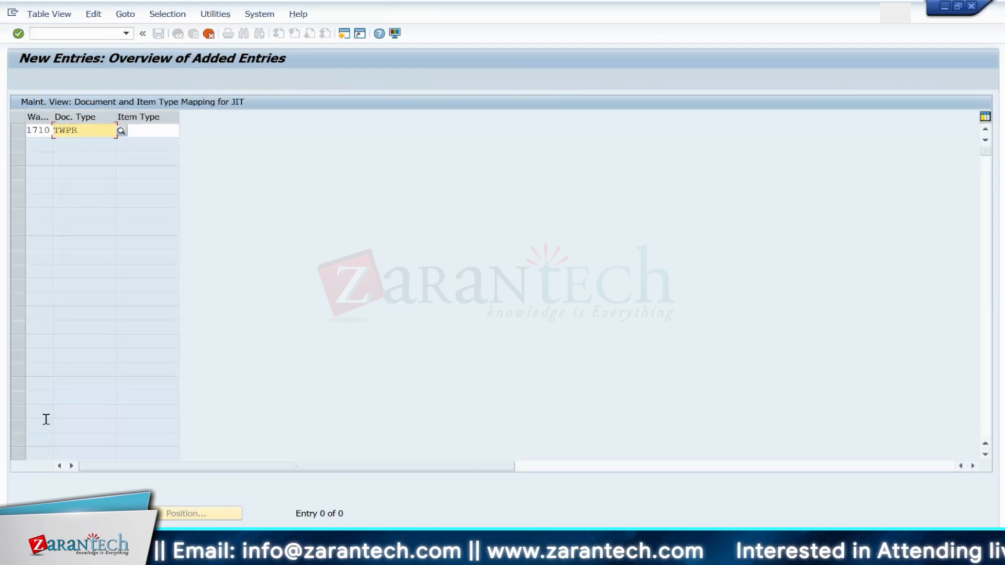
left_click(211, 39)
left_click(226, 241)
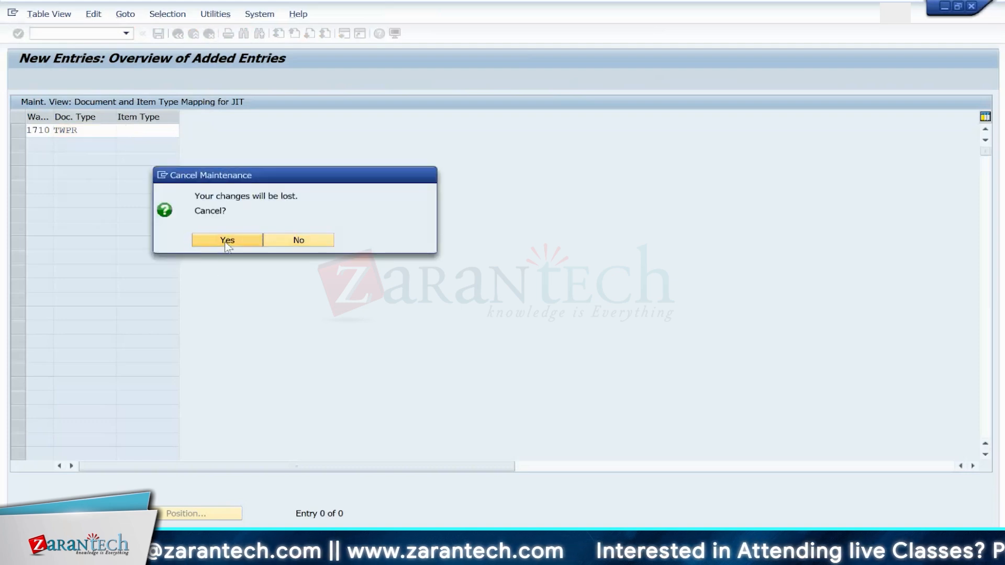
Step: Discard the unsaved JIT mapping entry, return to the IMG, and open Define Document Types for the Stock Transfer Process
left_click(178, 34)
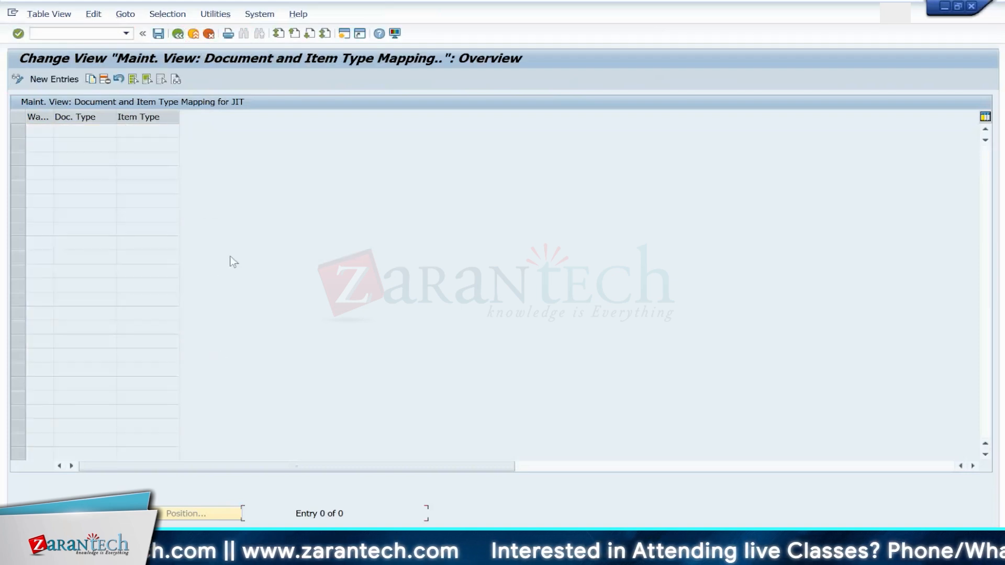
left_click(178, 33)
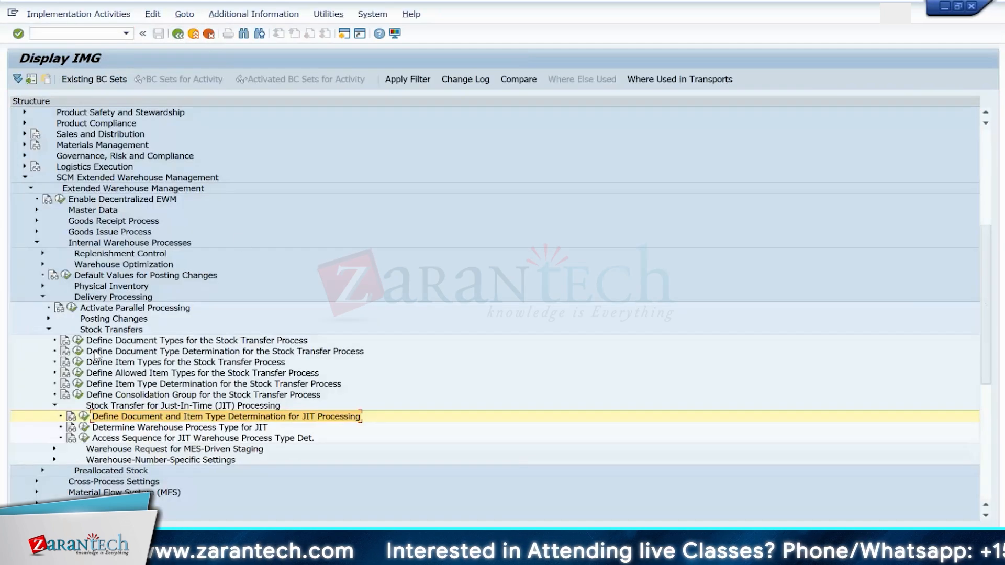
left_click(78, 340)
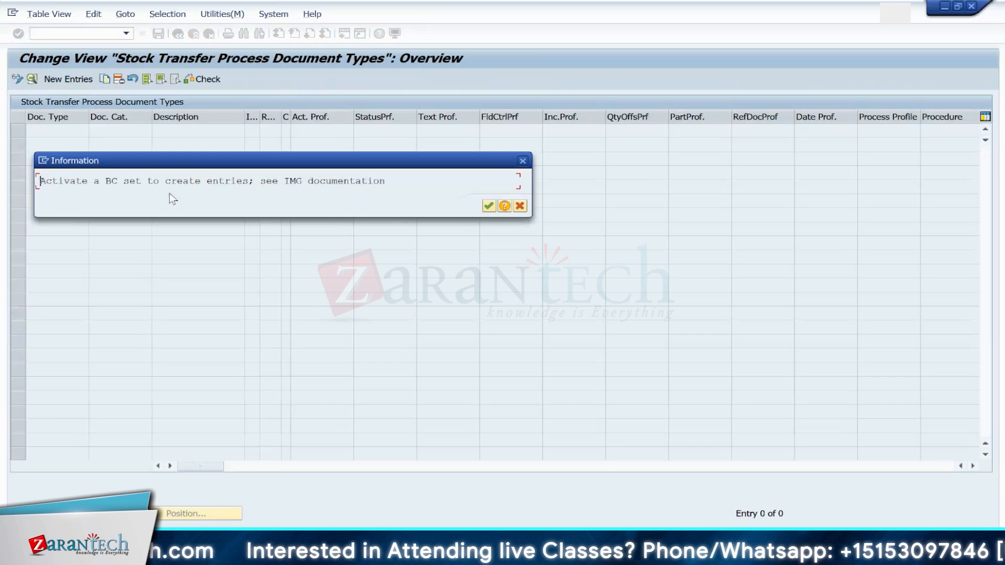
key("Return")
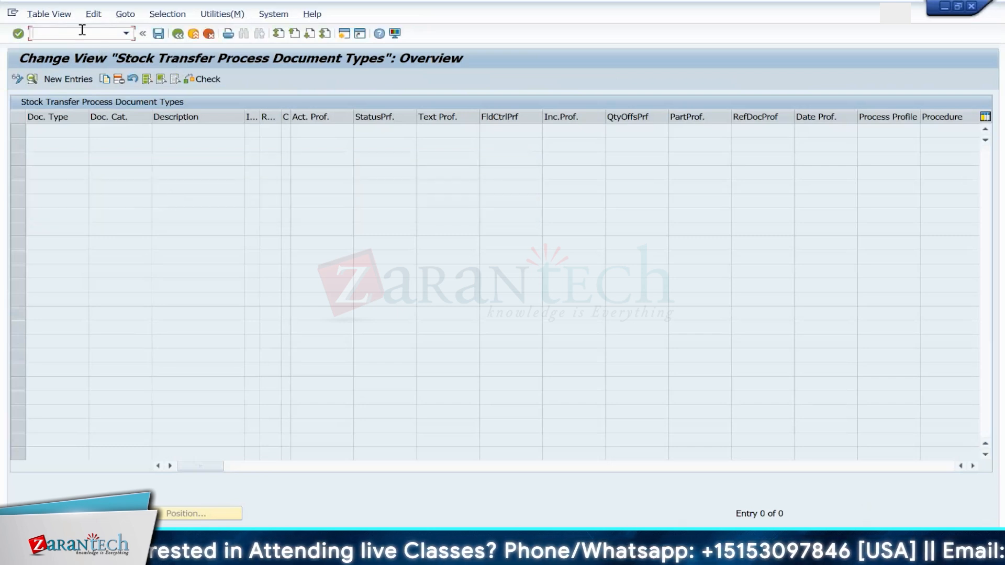
Step: Open the Data Browser /nse16 for table /SCDL/TDTYPE and display its entries
type("/")
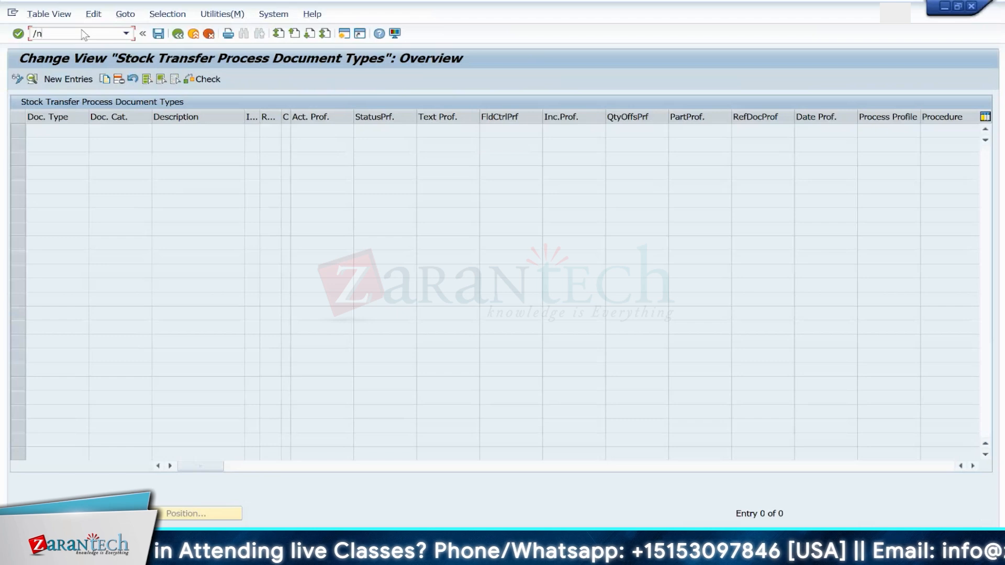
type("nse16")
key("Return")
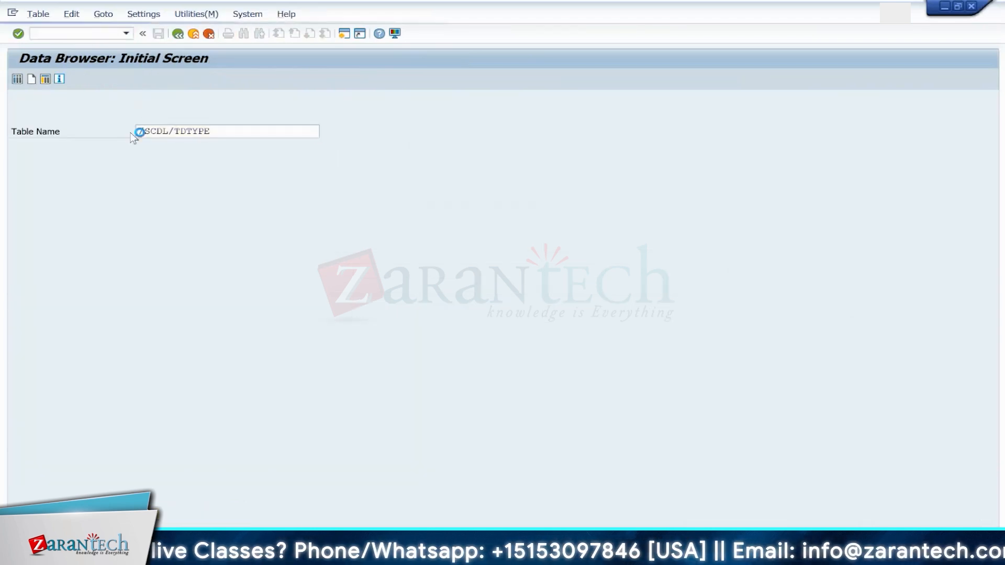
key("Return")
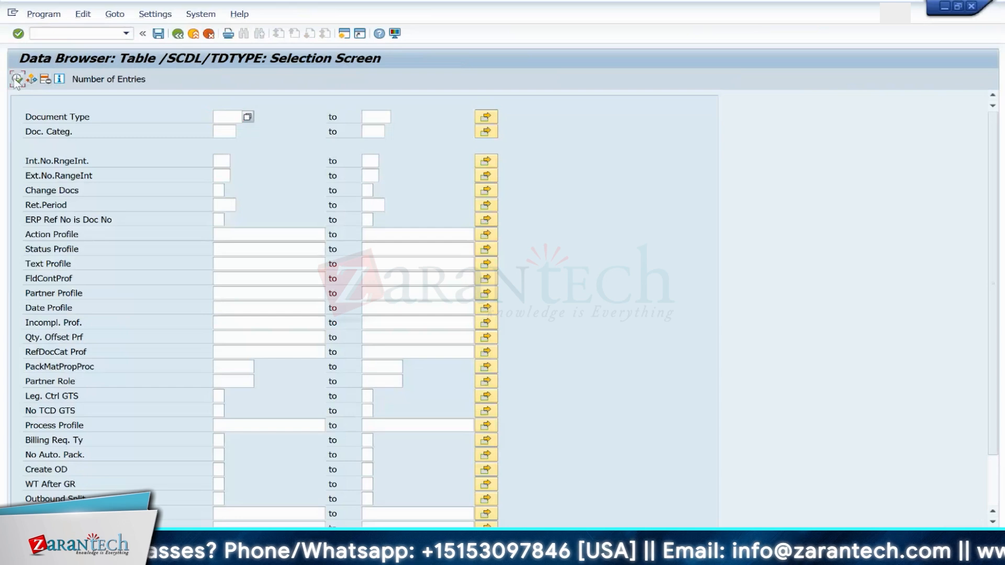
left_click(16, 80)
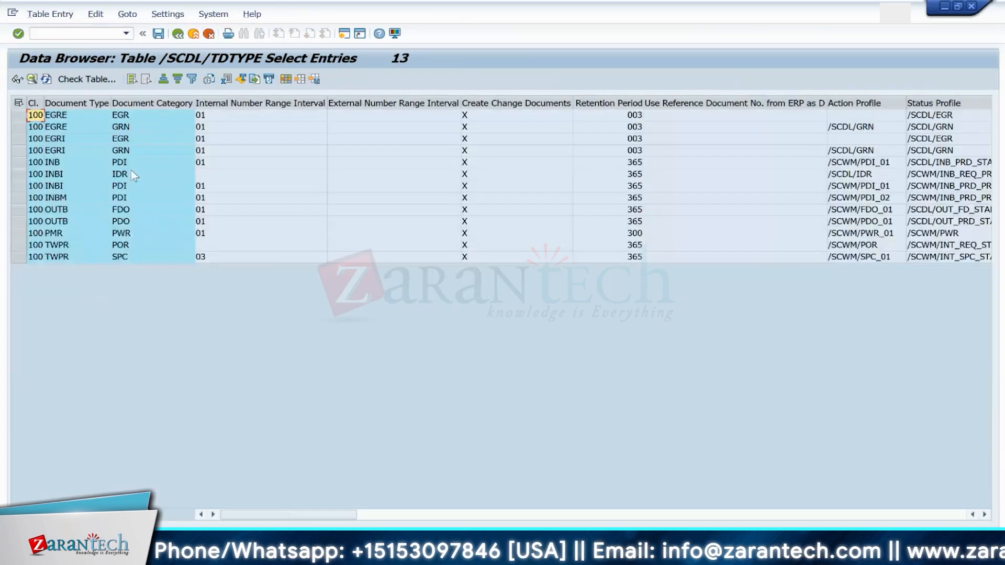
Step: Examine the document categories of the TWPR rows and the list of possible document category values
left_click(173, 102)
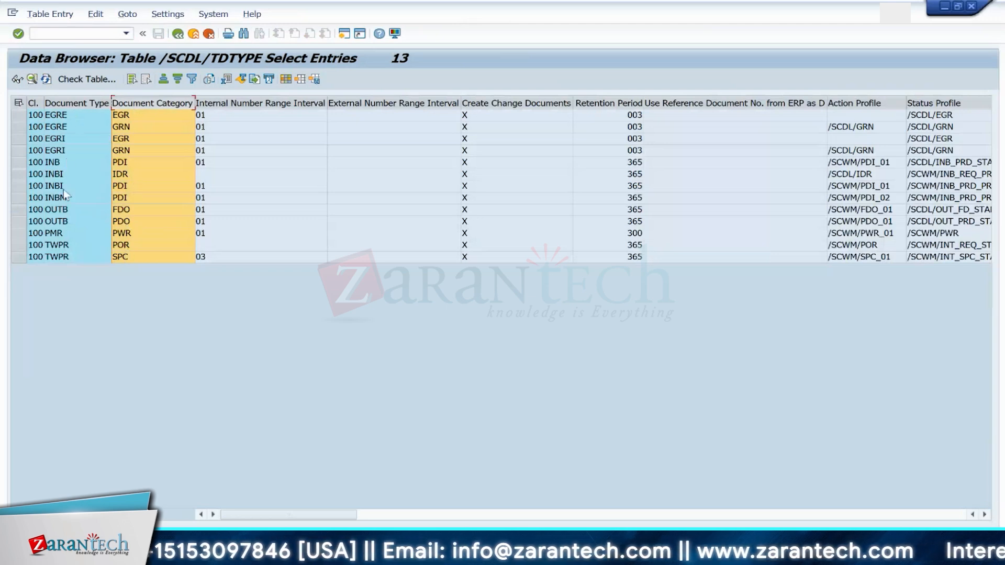
left_click(76, 244)
left_click(146, 255)
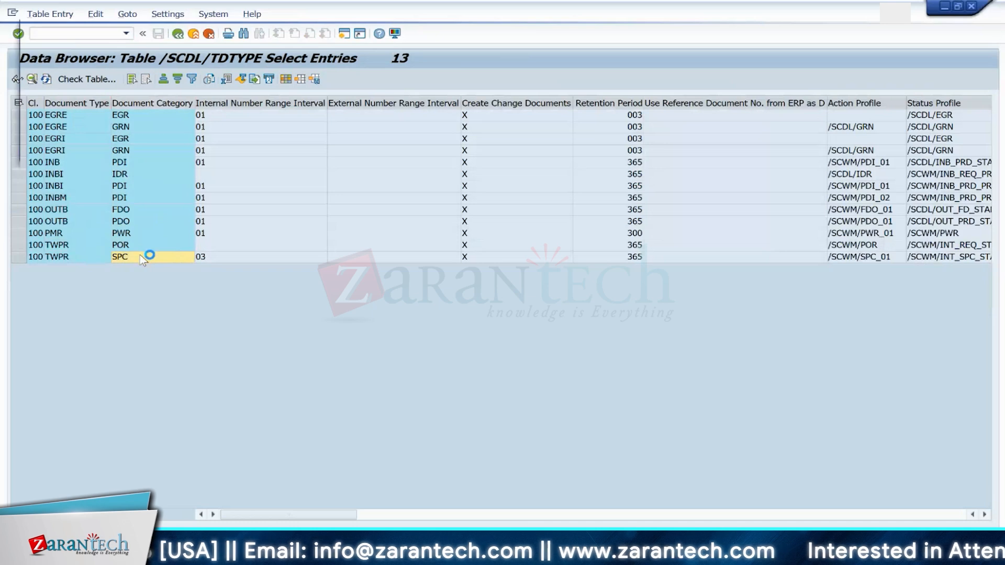
key("F4")
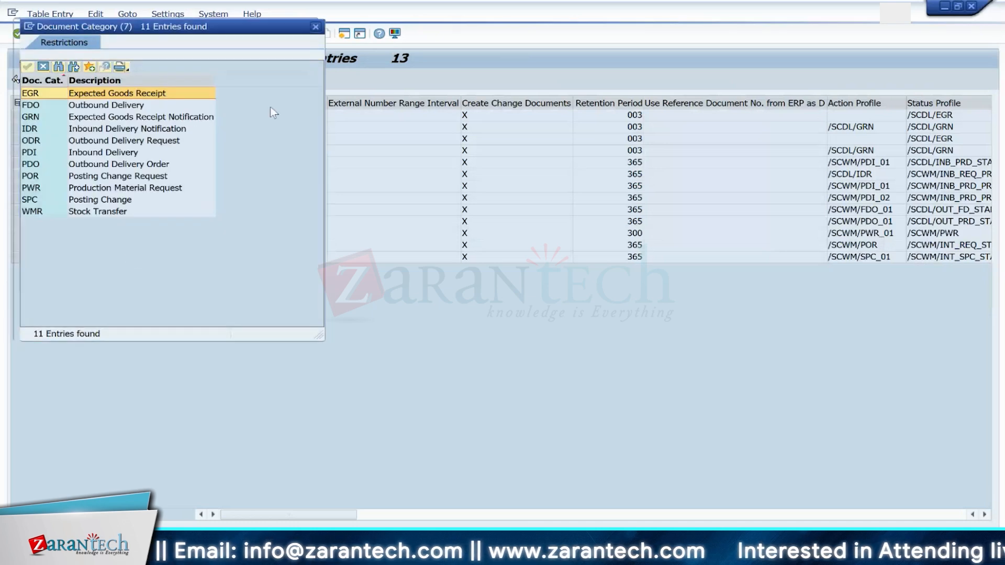
left_click(315, 26)
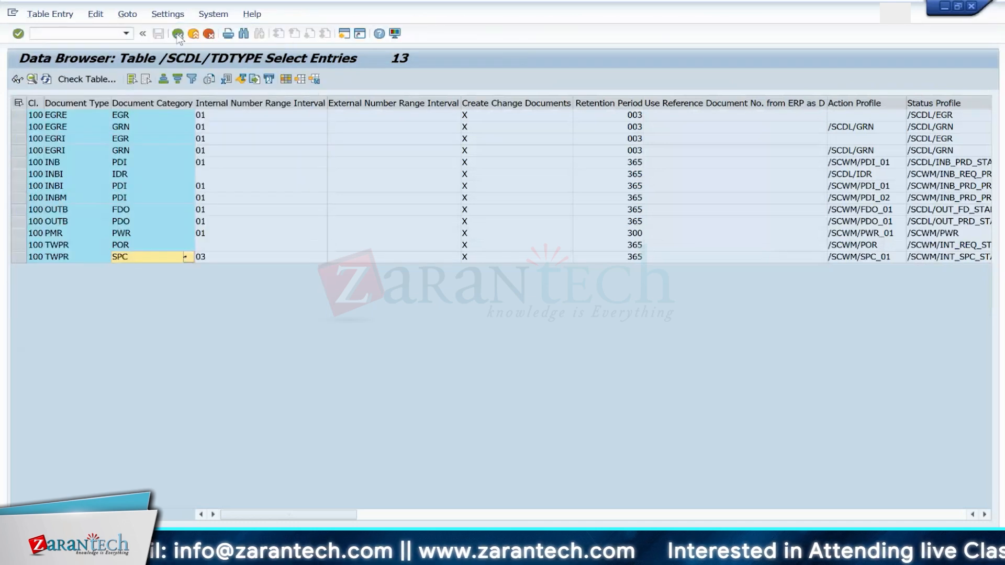
Step: Return to the Display IMG window, reopen Define Document Types for the Stock Transfer Process, and read its BC set documentation
left_click(177, 34)
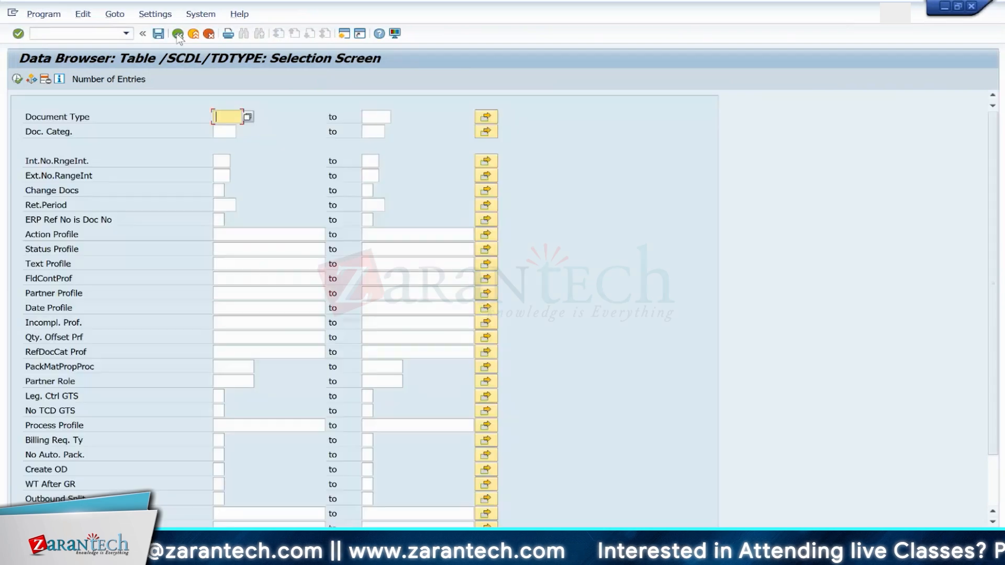
left_click(178, 34)
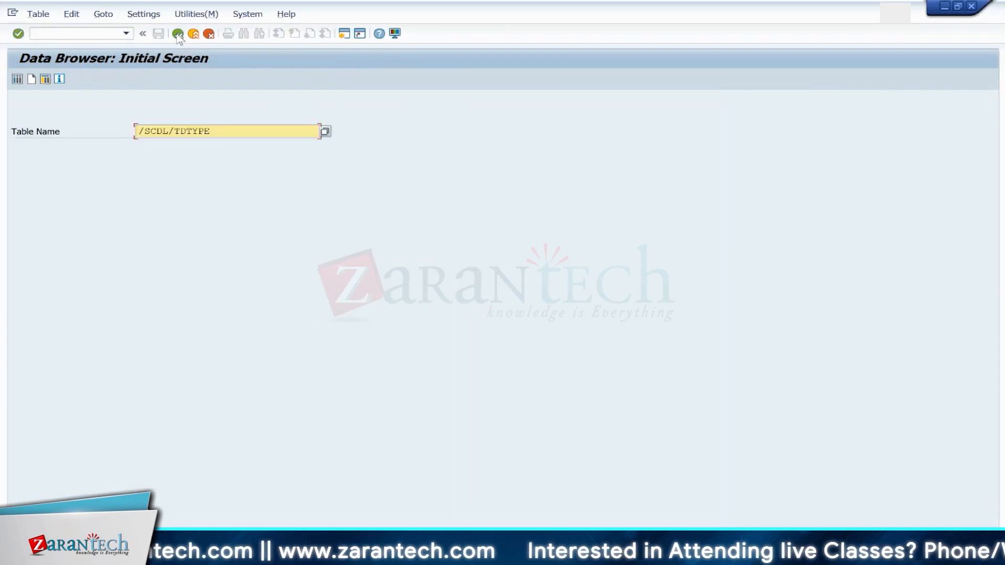
key("F3")
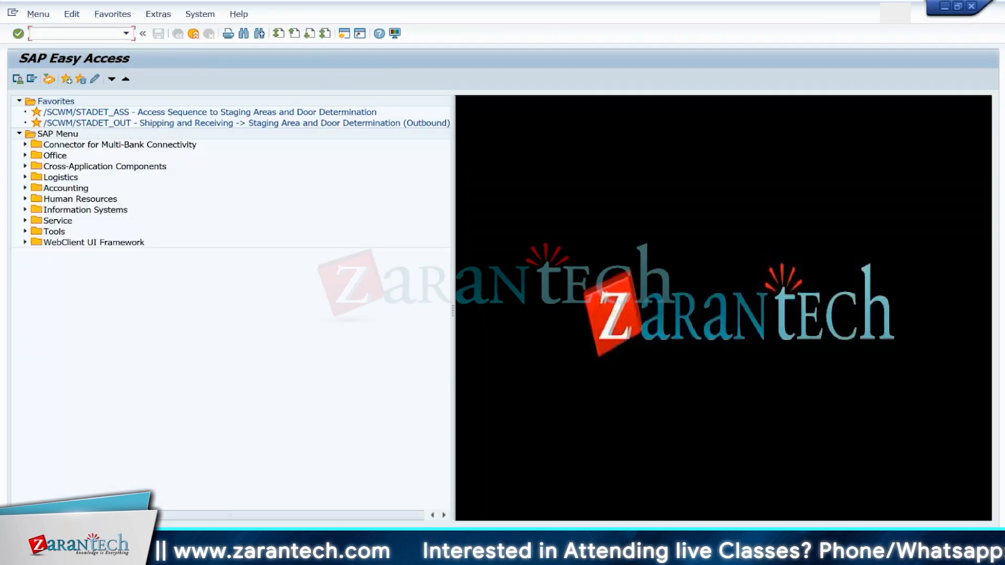
mouse_move(769, 550)
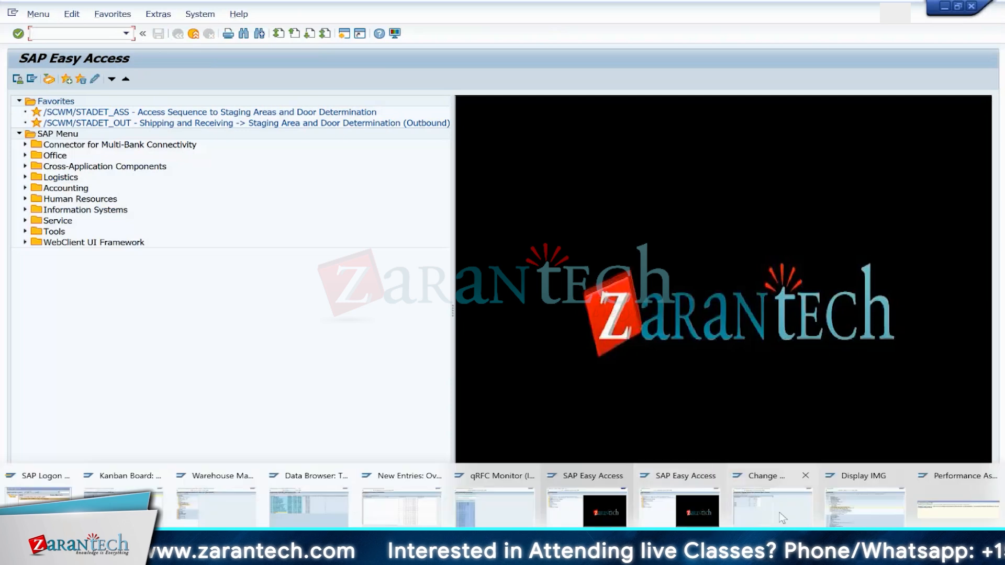
left_click(832, 473)
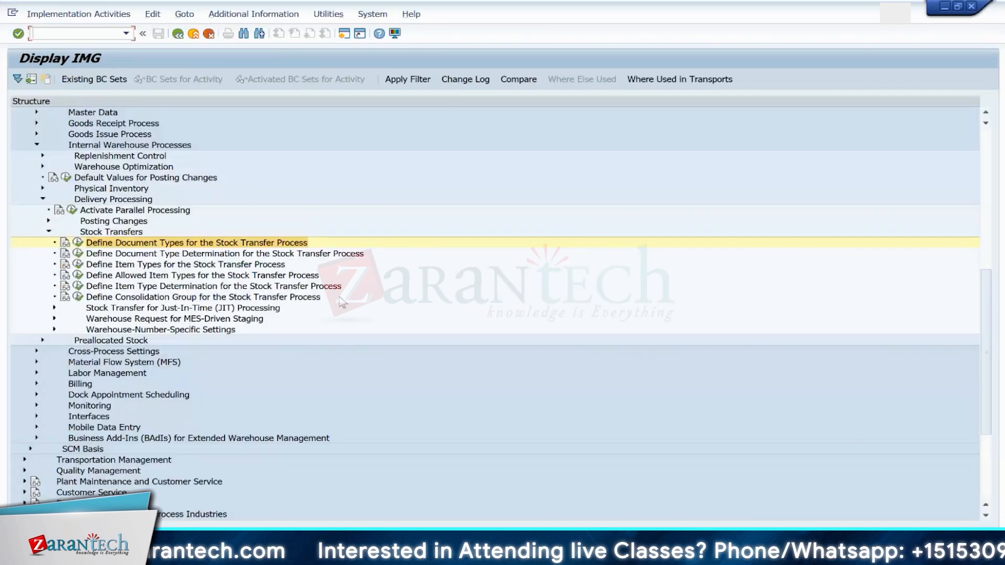
left_click(78, 243)
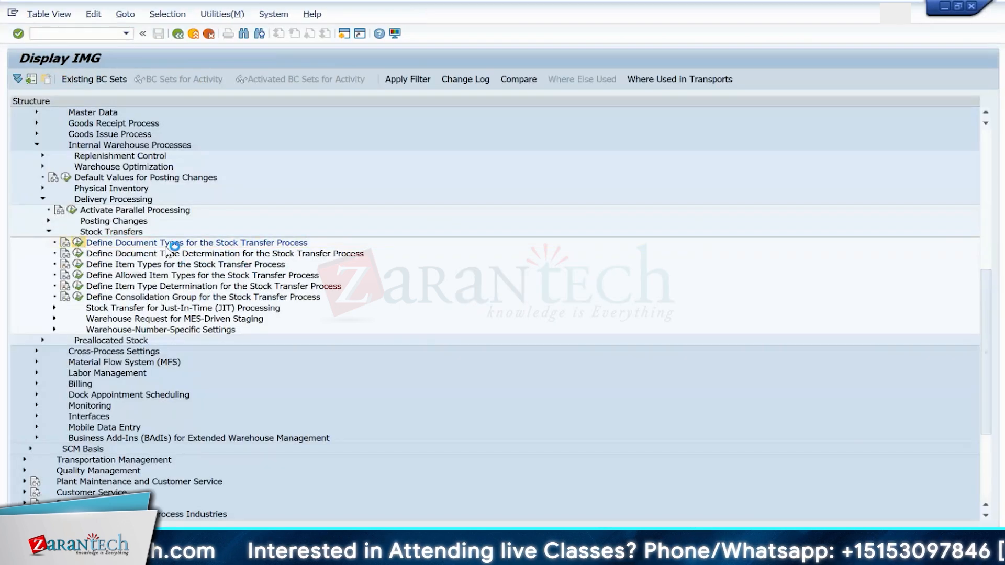
key("Return")
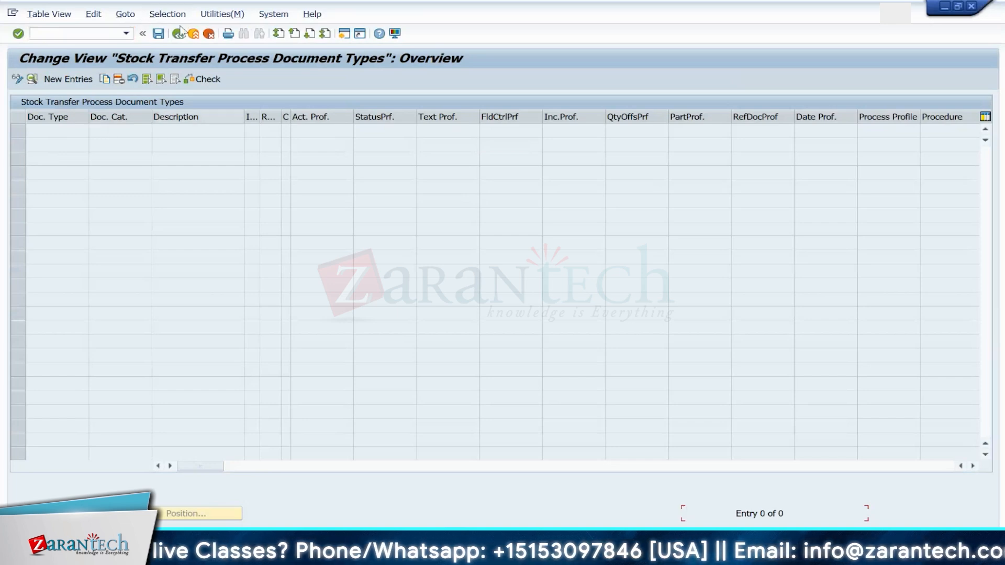
left_click(176, 35)
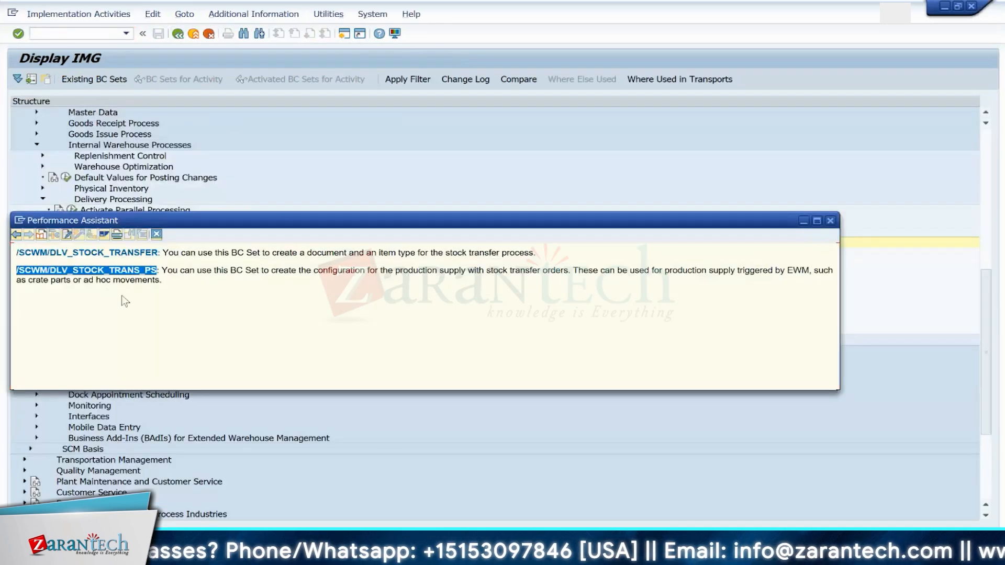
left_click(406, 123)
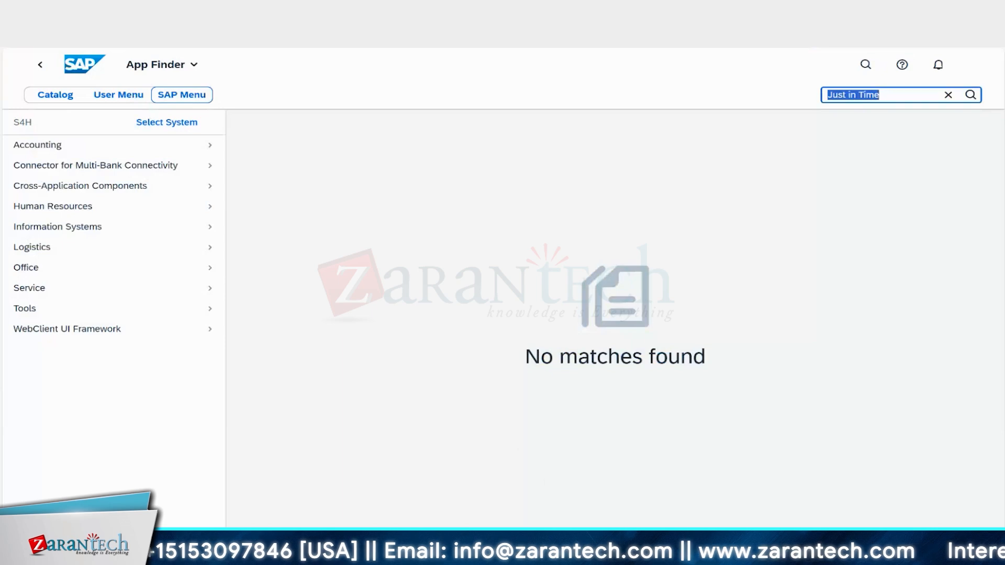
Step: Log on to the Zarantech S4H-S4HANA 2023 FAA System from SAP Logon with the saved user
left_click(649, 549)
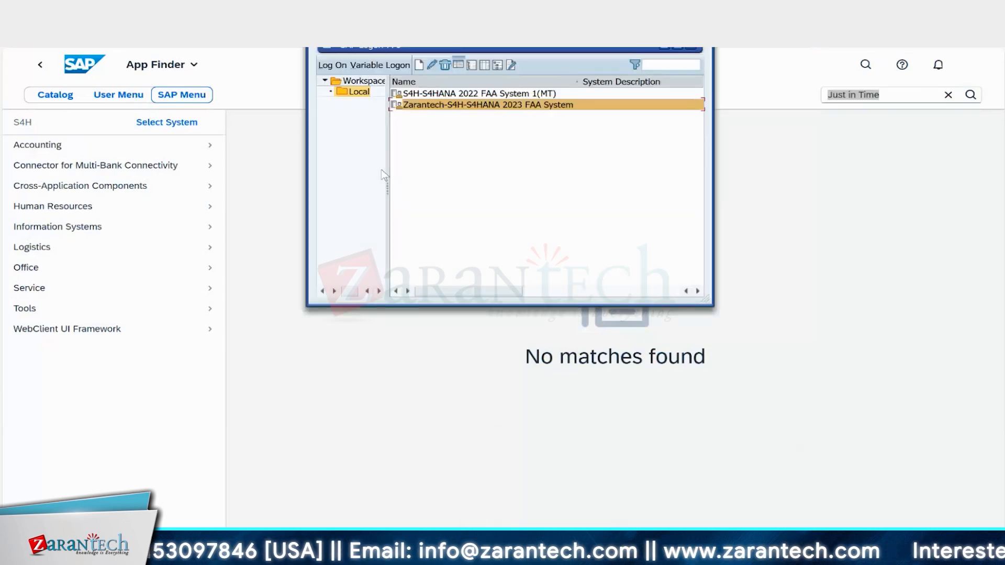
double_click(446, 105)
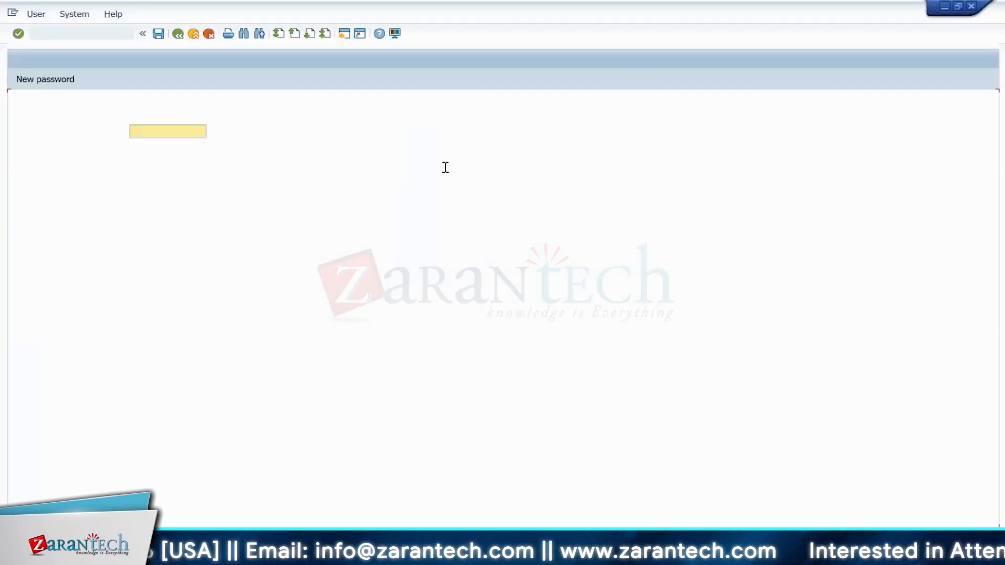
key("space")
double_click(146, 144)
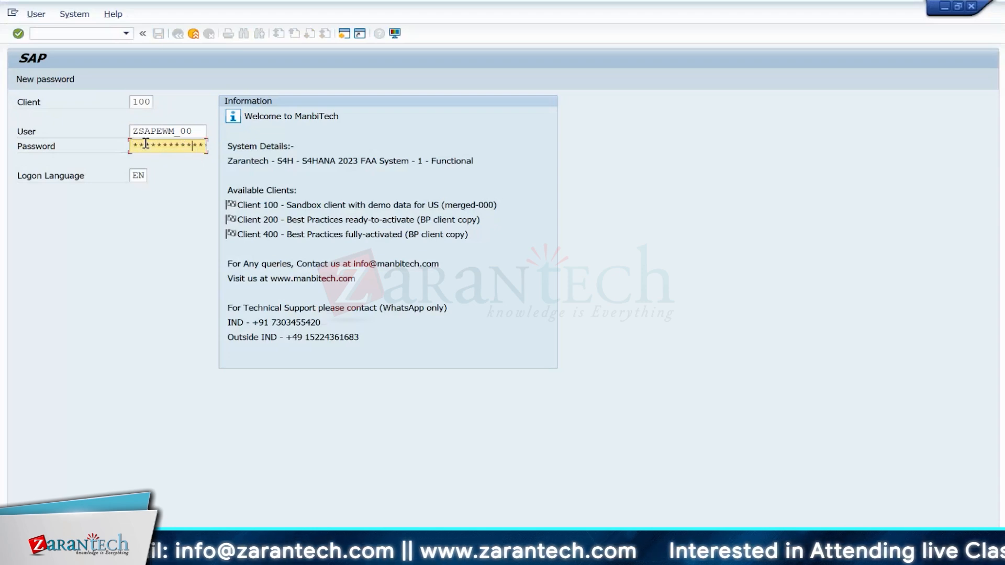
key("Return")
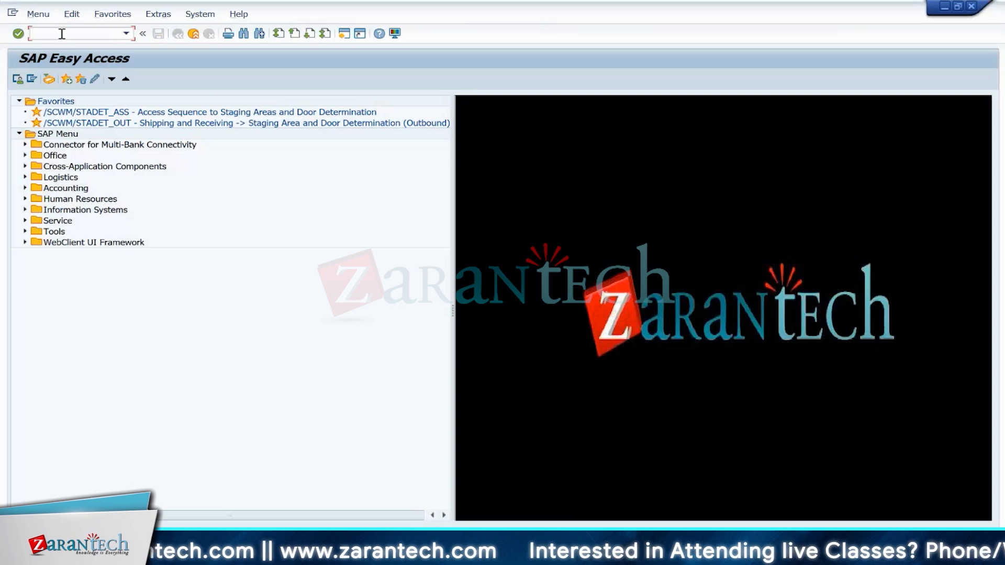
Step: Open /nsimg and expand SCM Extended Warehouse Management down to Delivery Processing and Stock Transfers
type("/nsimg")
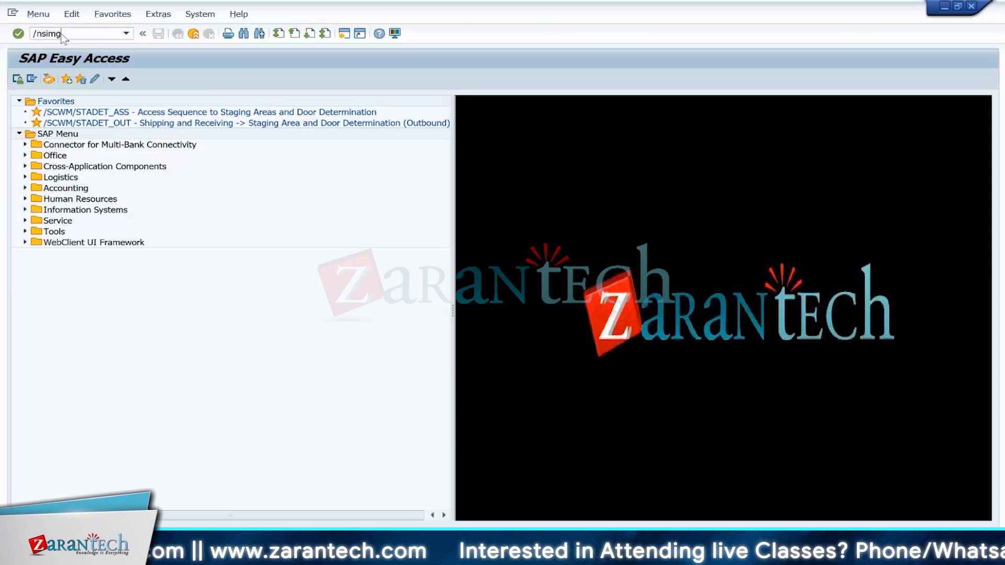
key("Return")
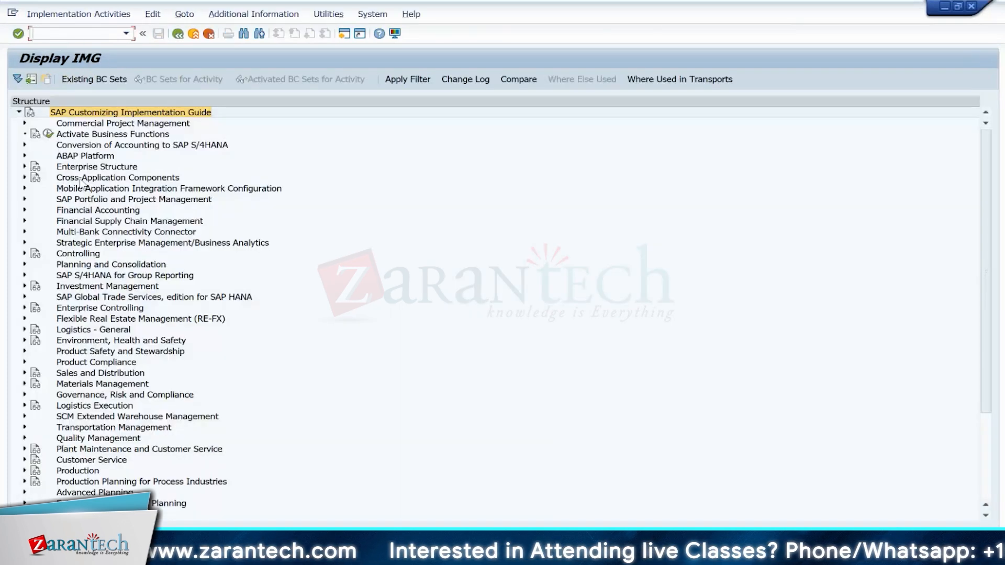
left_click(24, 417)
left_click(31, 427)
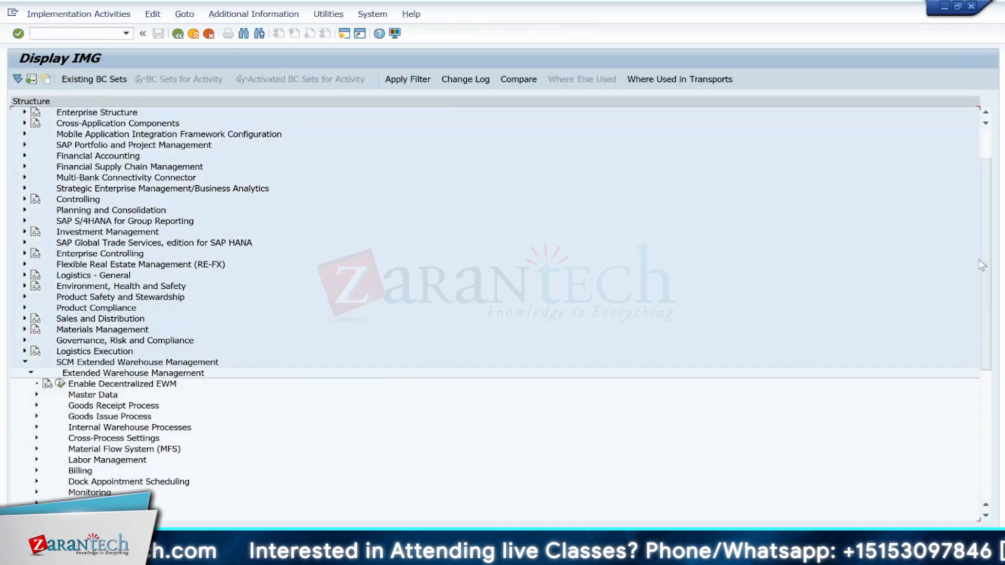
left_click_drag(982, 265, 985, 329)
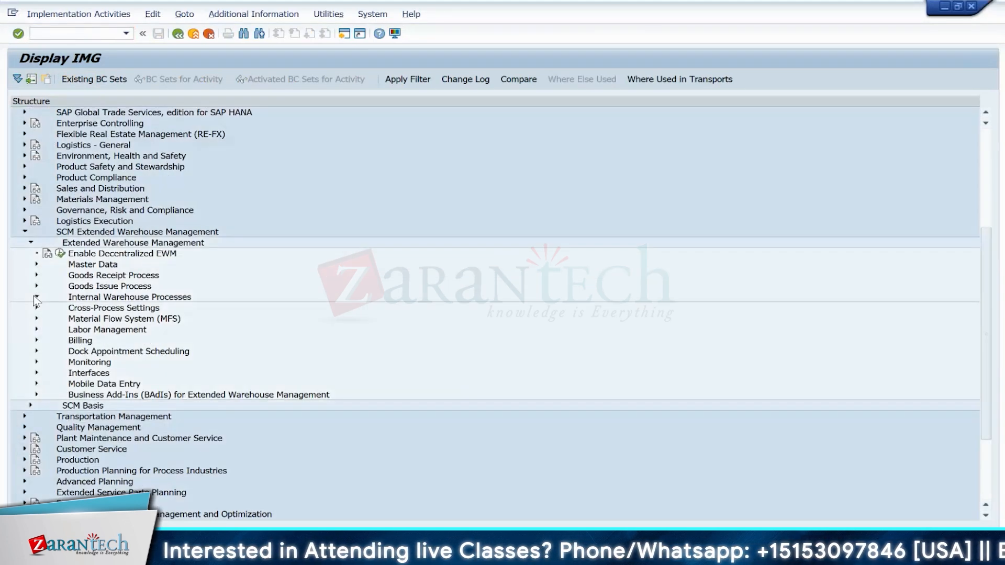
left_click(36, 296)
left_click(44, 351)
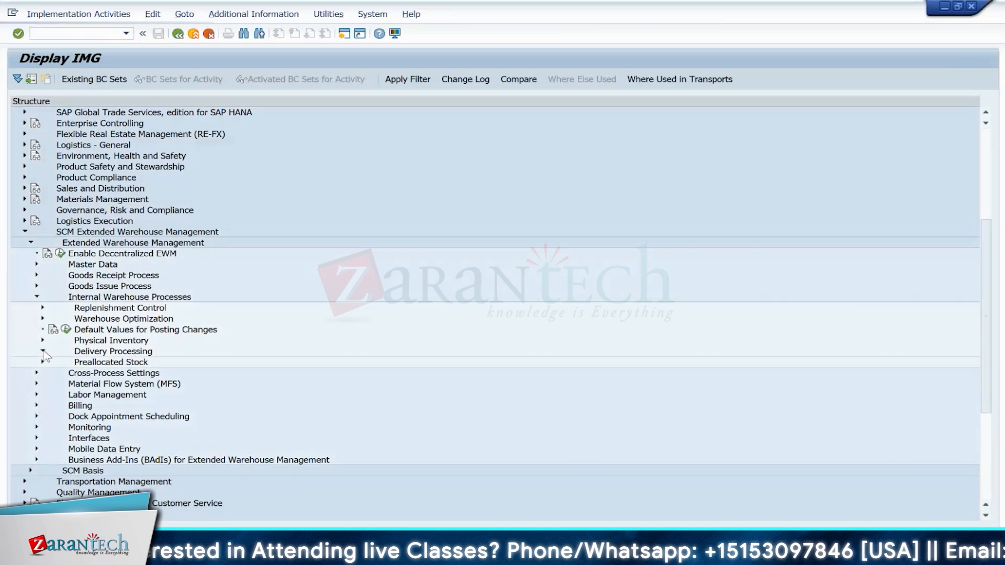
left_click(49, 383)
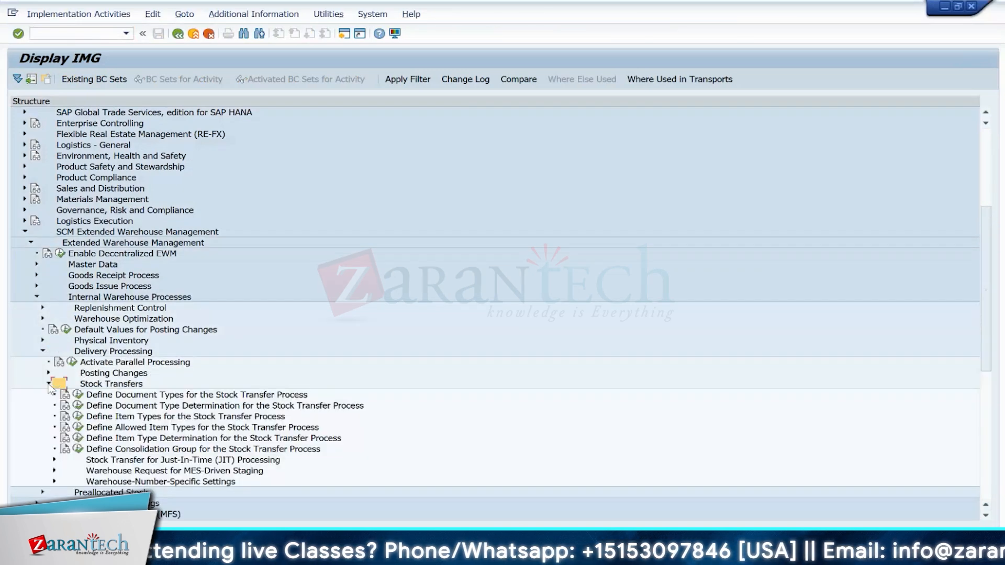
Step: Check Define Document Type Determination and Define Allowed Item Types for the Stock Transfer Process
left_click(78, 395)
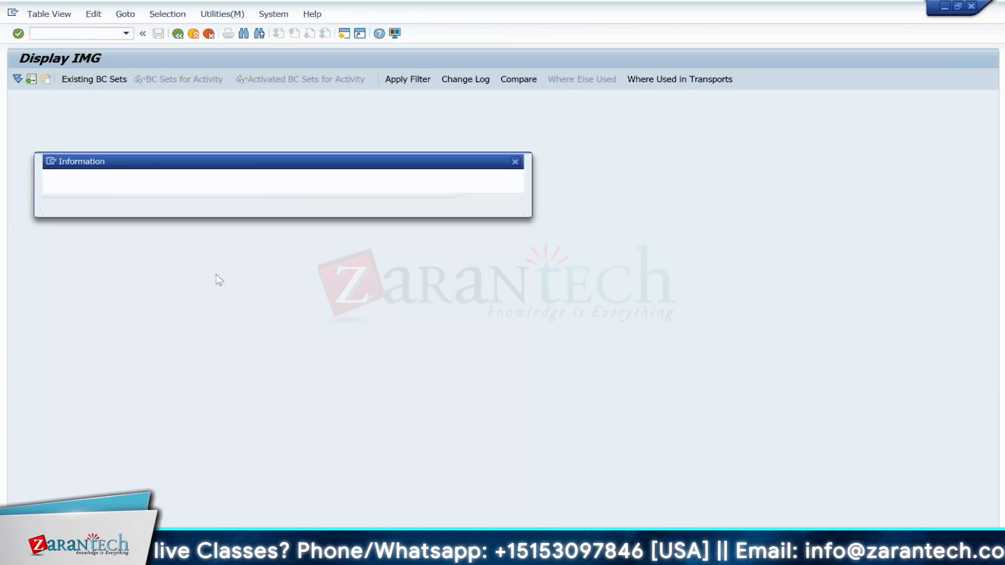
key("Return")
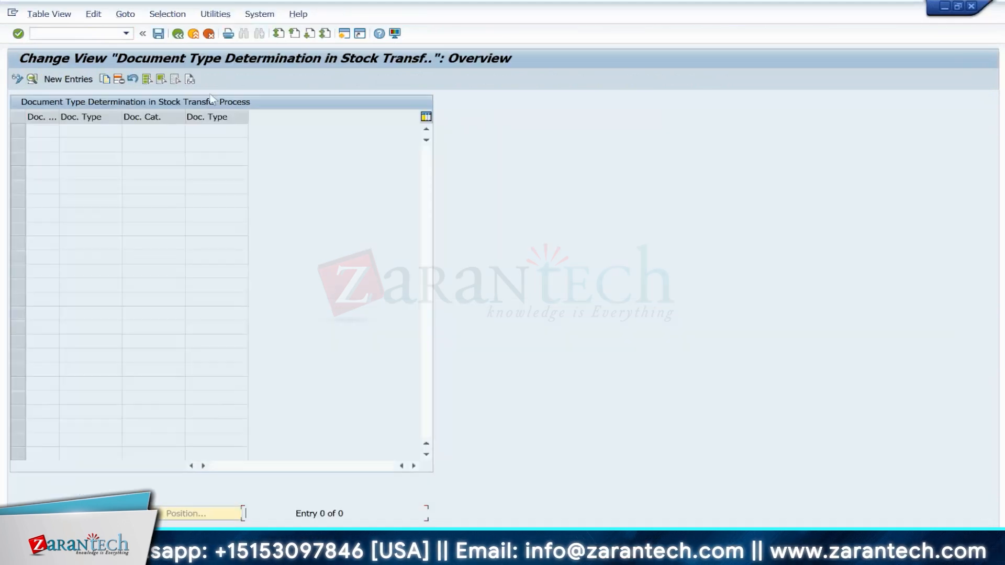
left_click(178, 34)
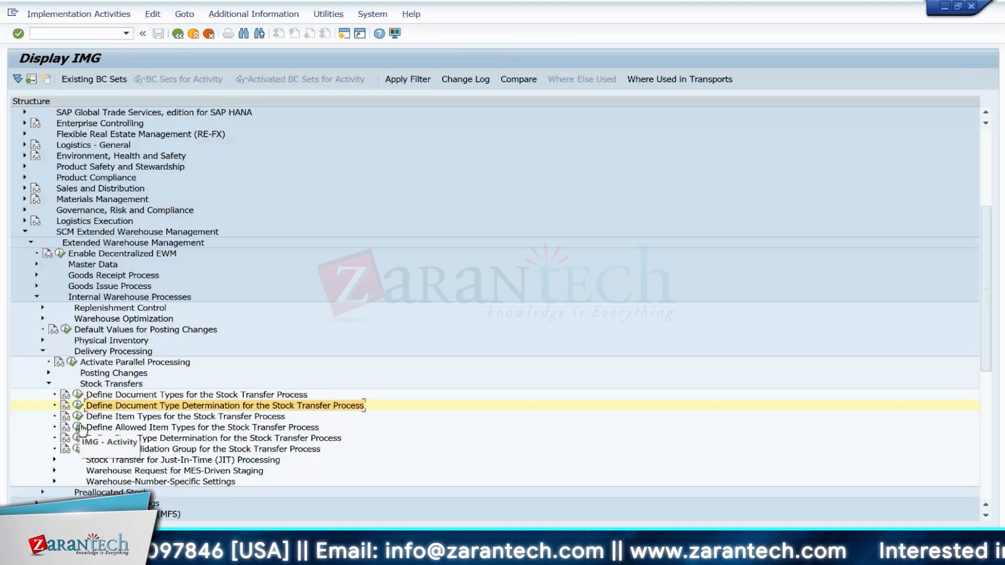
left_click(79, 428)
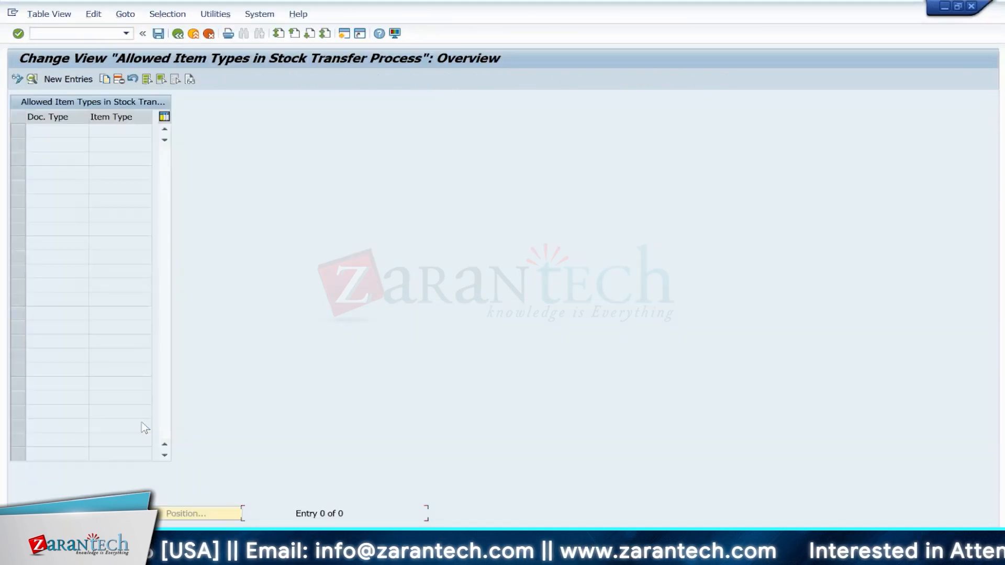
Step: Open the Data Browser for table /scdl/tdtype and display all its entries
left_click(178, 34)
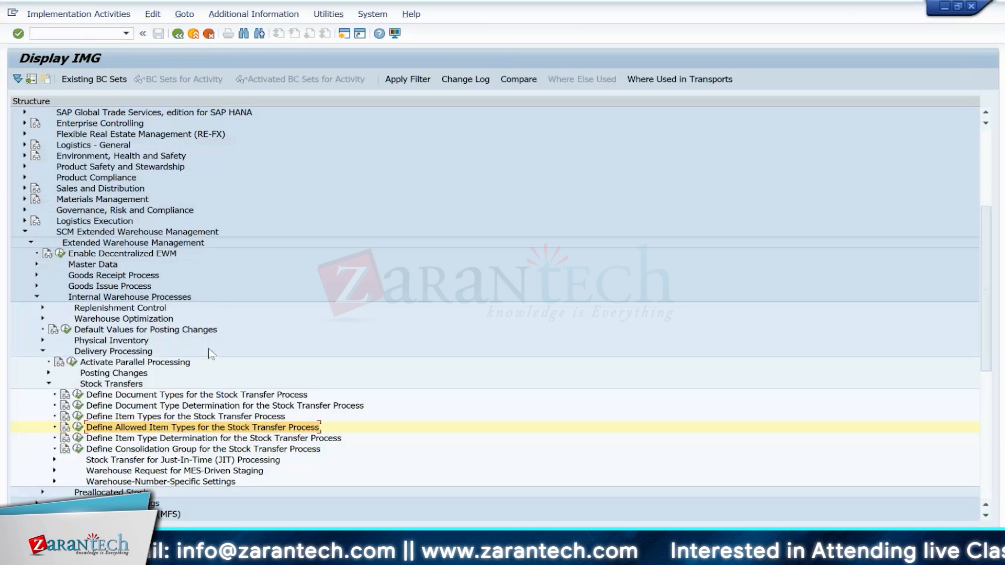
left_click(72, 33)
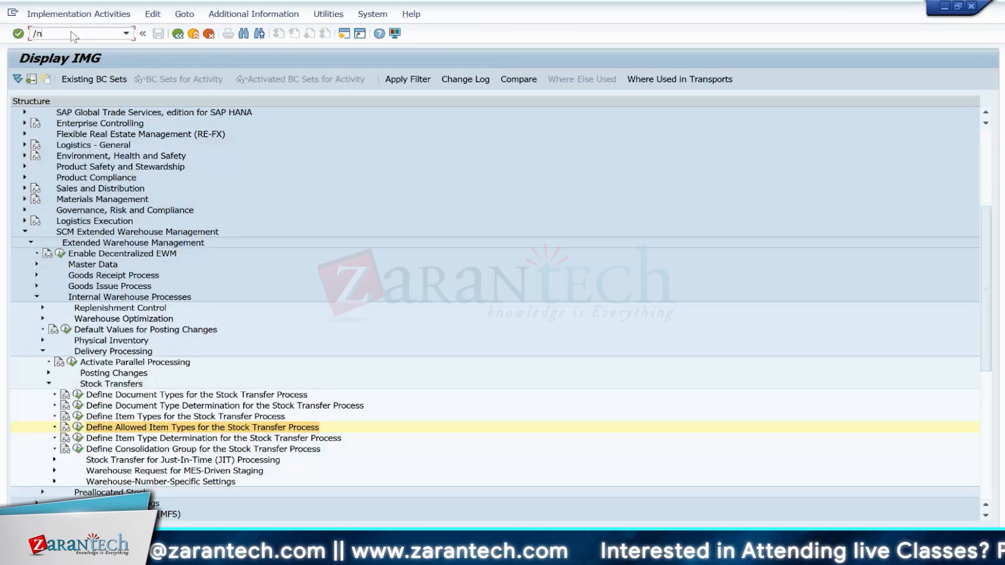
key("Return")
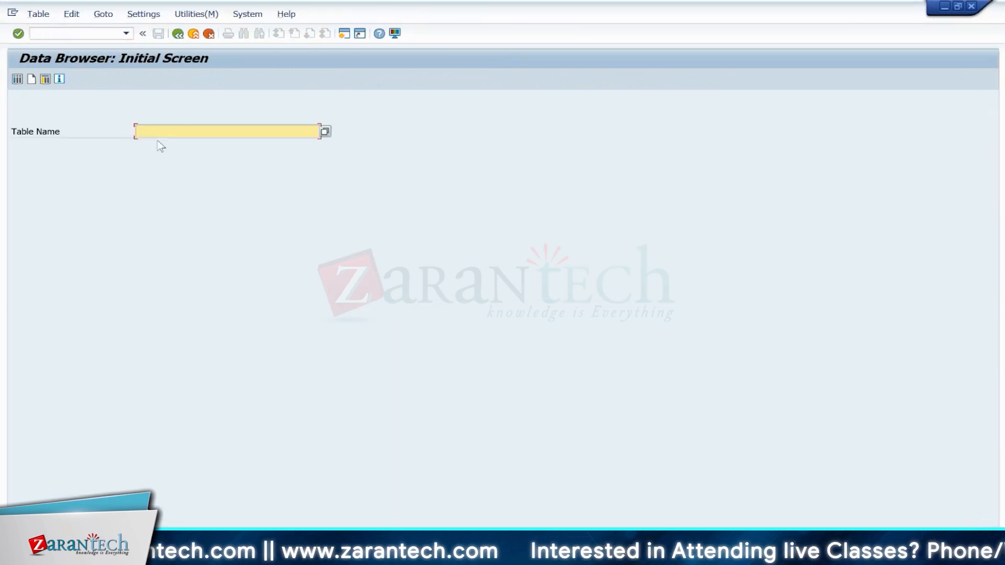
type("/scdl/tdtype")
key("Return")
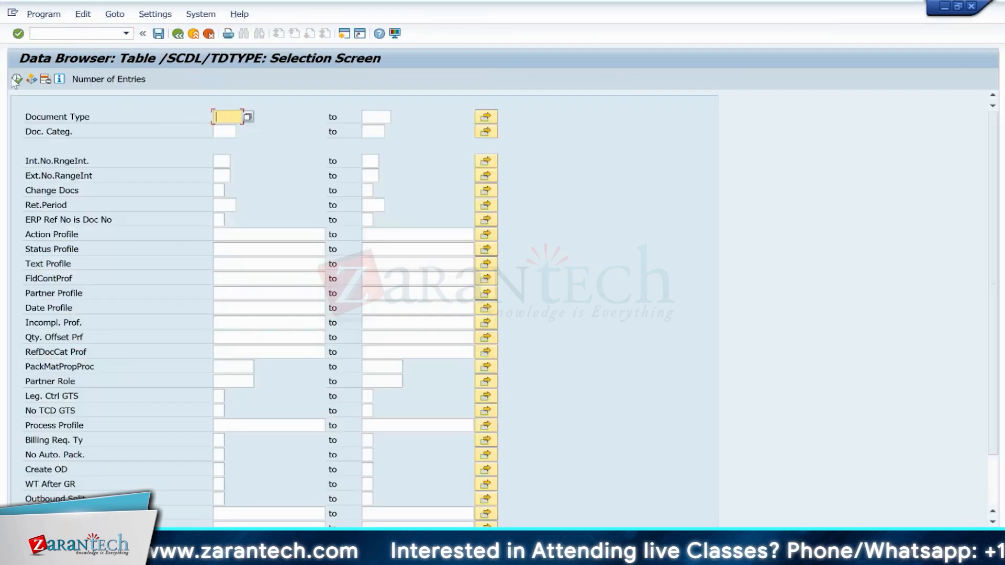
left_click(16, 79)
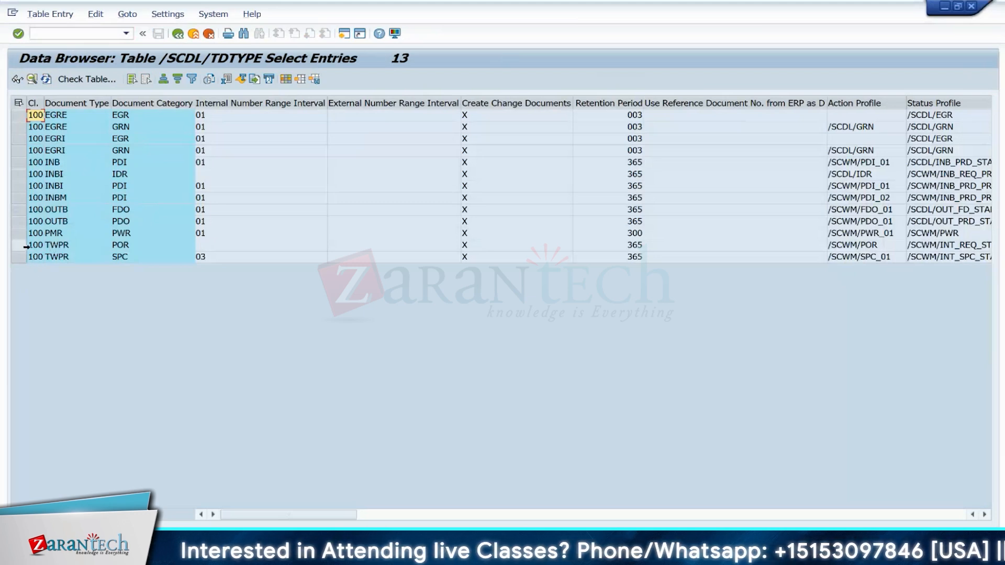
Step: Open the TWPR entry with category SPC and switch it to insert mode by setting the debugger variable CODE to INSR
left_click(24, 258)
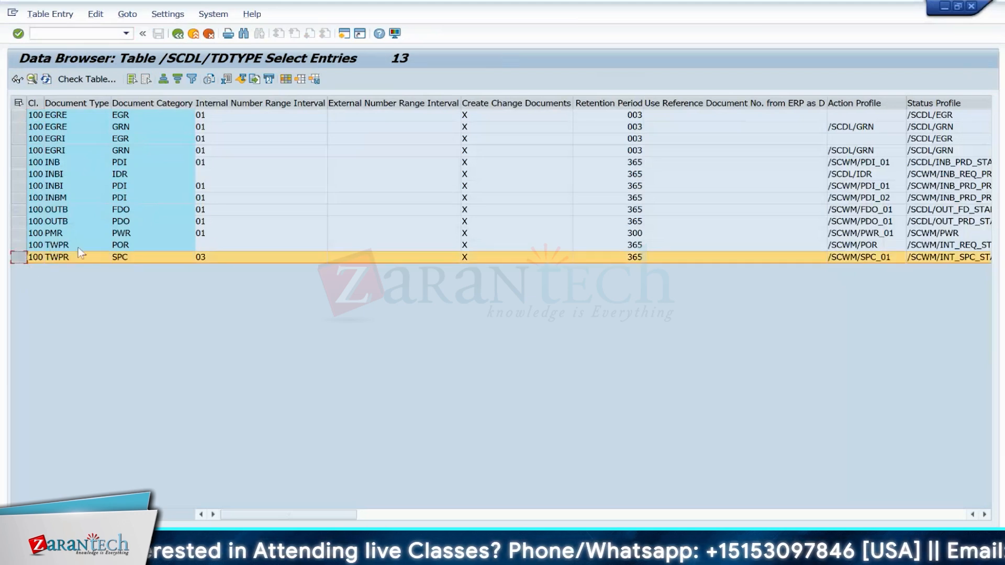
key("F7")
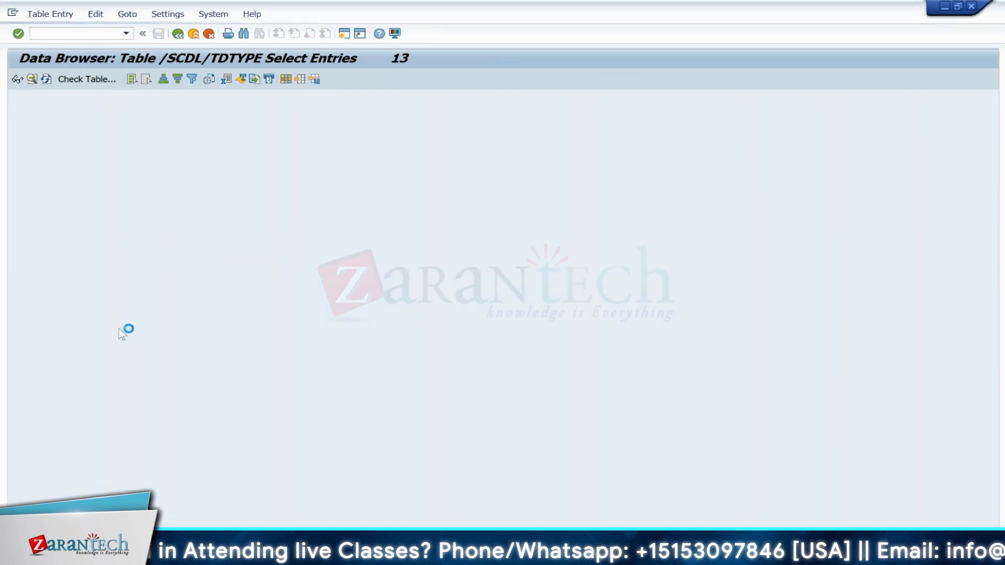
left_click(75, 31)
type("/h")
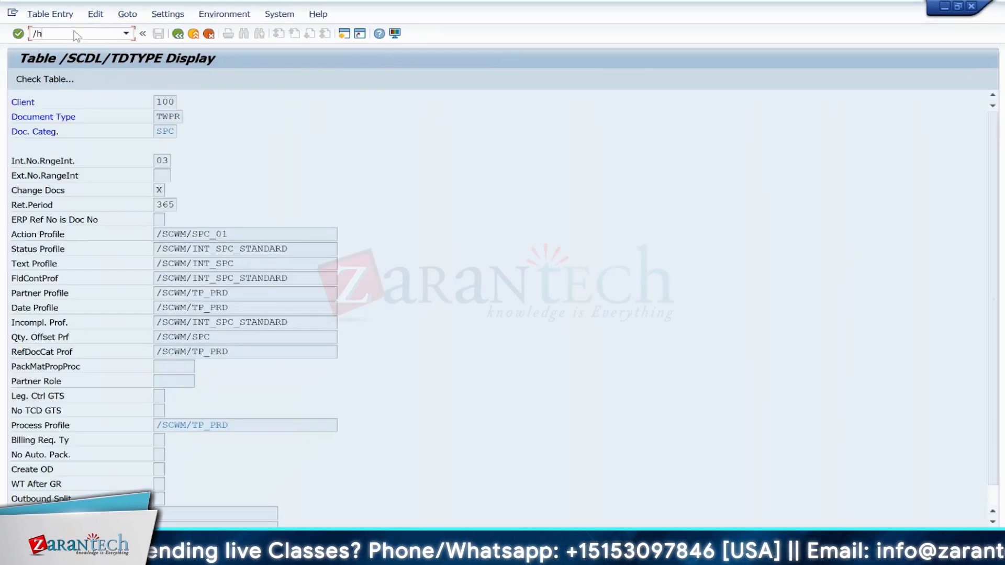
key("Return")
key("Return")
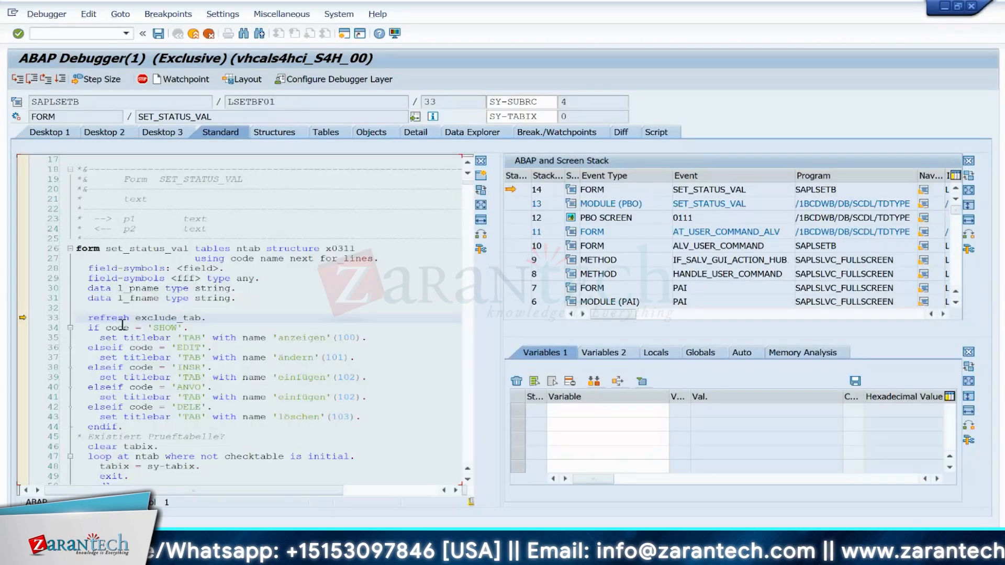
double_click(122, 326)
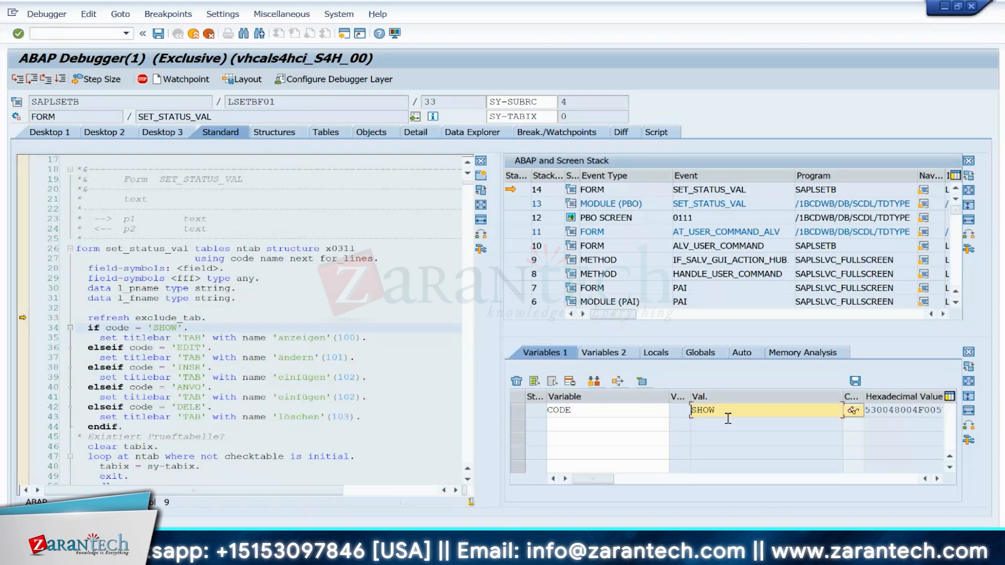
key("Delete")
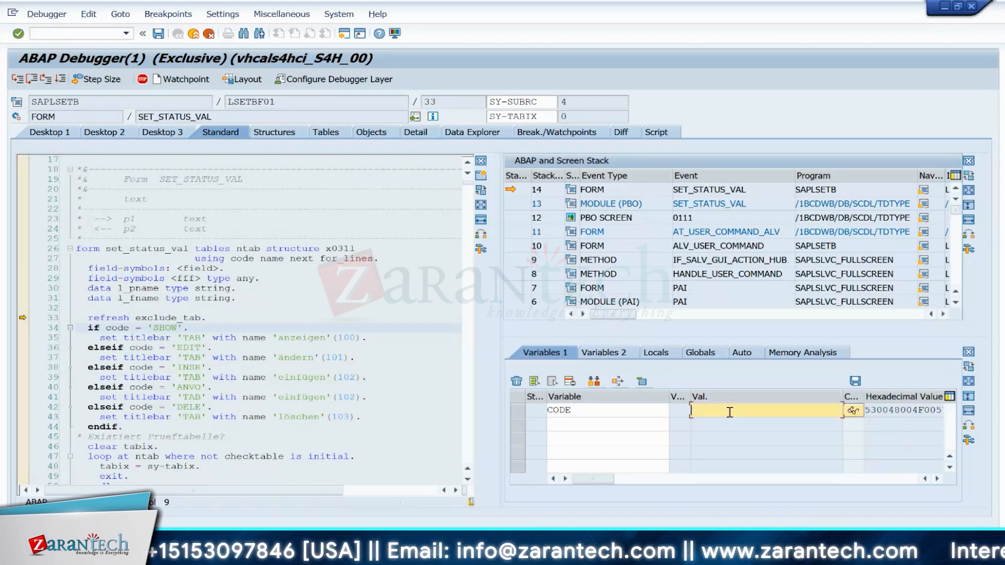
key("Return")
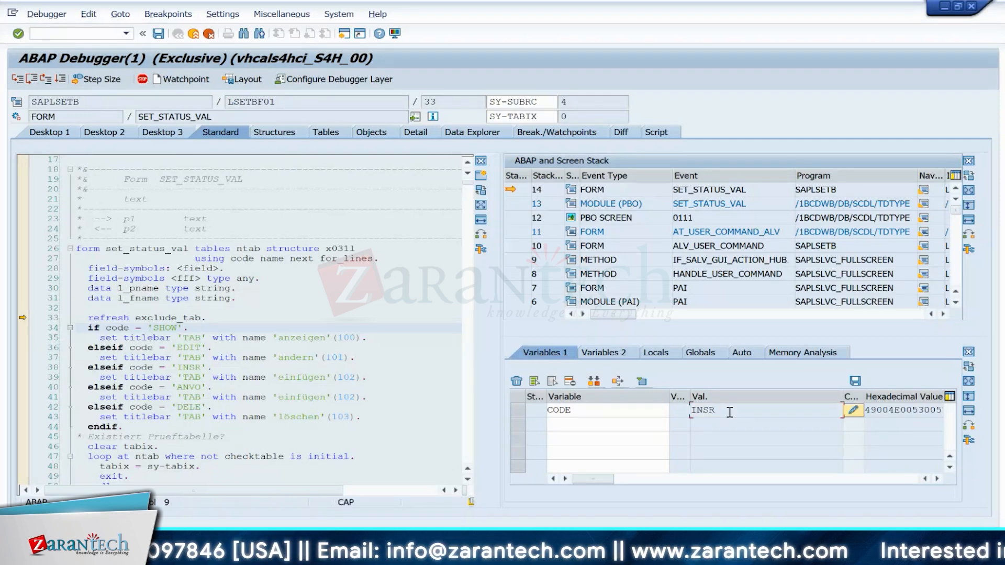
key("F8")
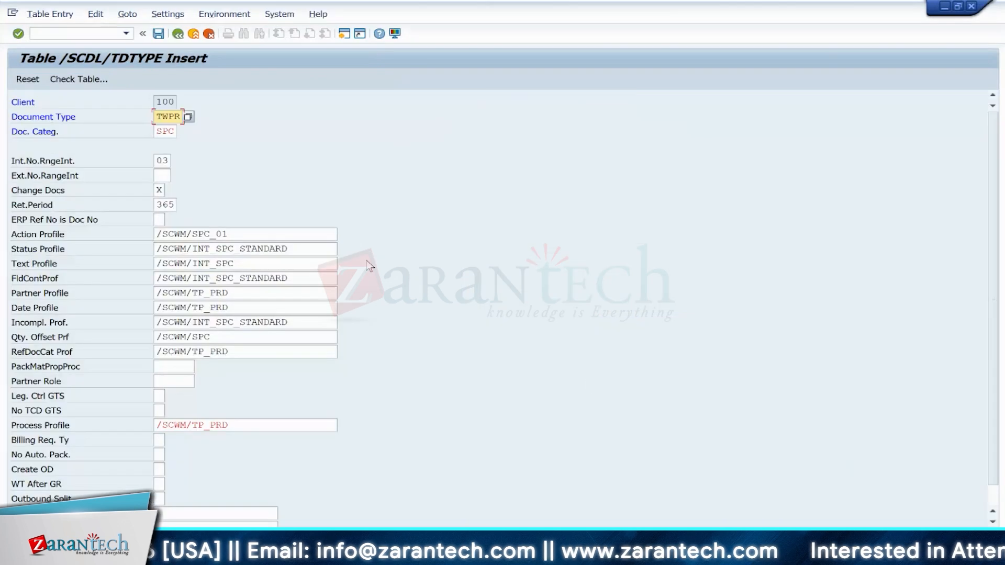
Step: Create a copy of the TWPR document type with document category WMR (Stock Transfer) and save it
left_click(160, 133)
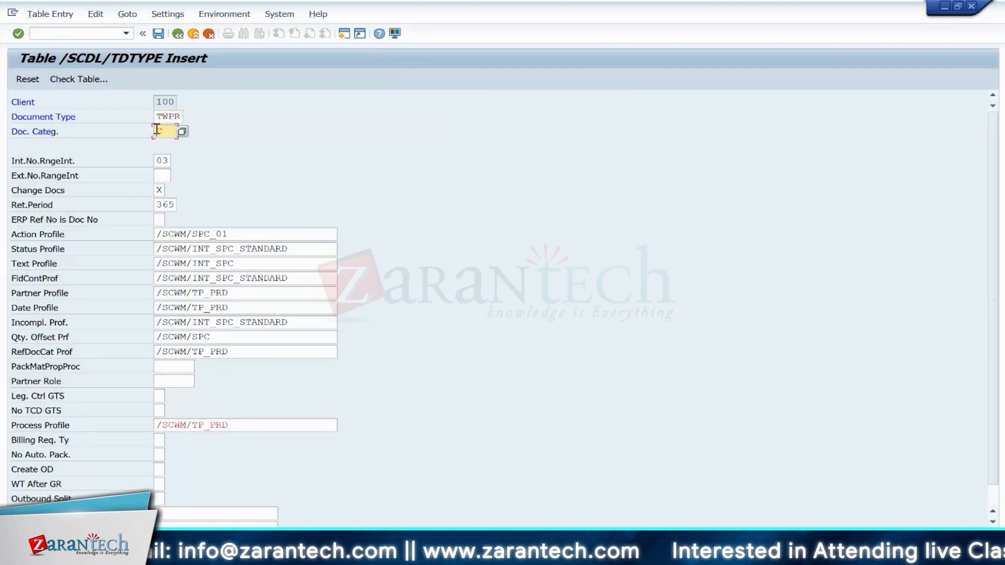
left_click(183, 132)
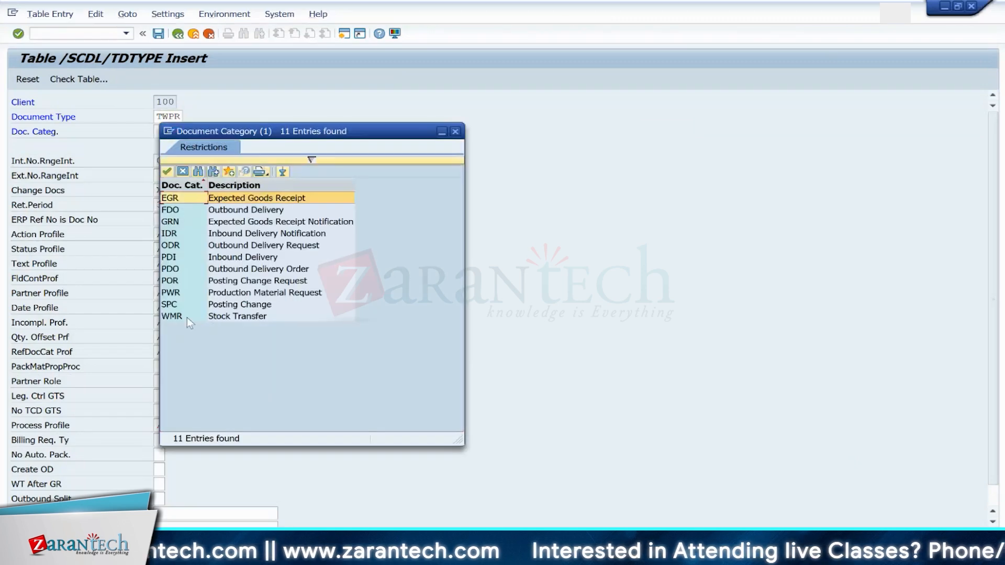
left_click(186, 318)
double_click(187, 318)
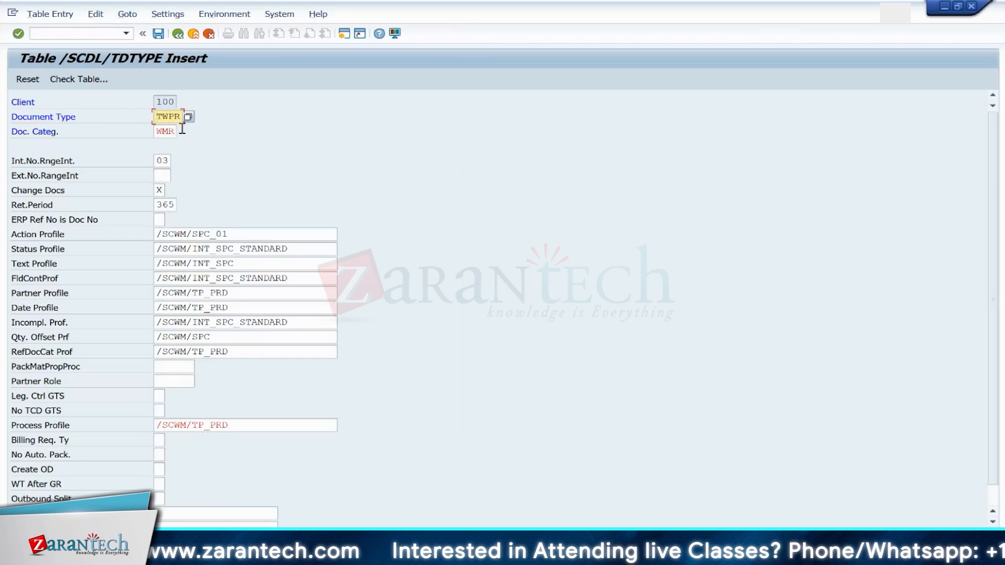
left_click(194, 35)
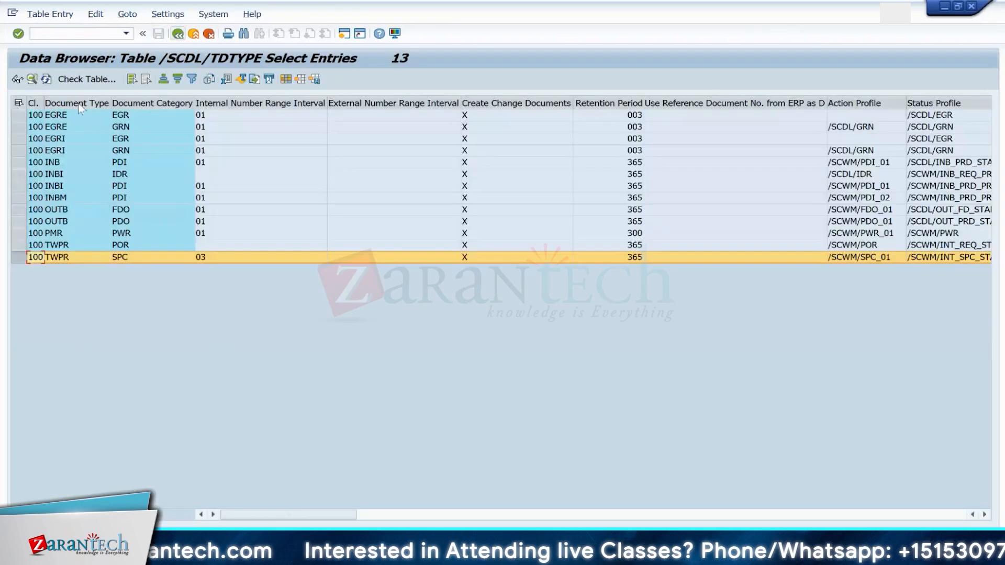
left_click(46, 78)
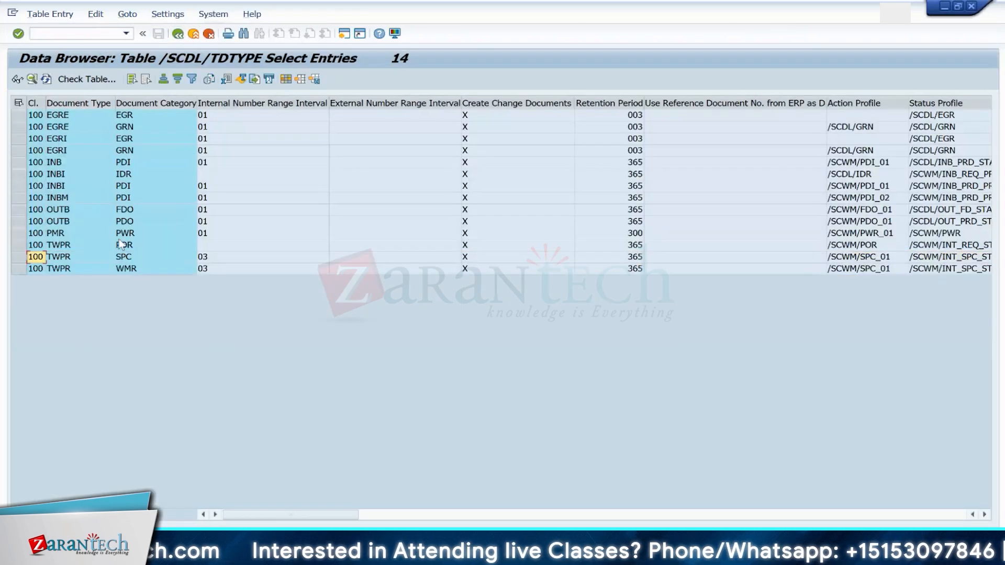
Step: Return to the IMG and open Define Document and Item Type Determination for JIT Processing under Stock Transfers
left_click(179, 35)
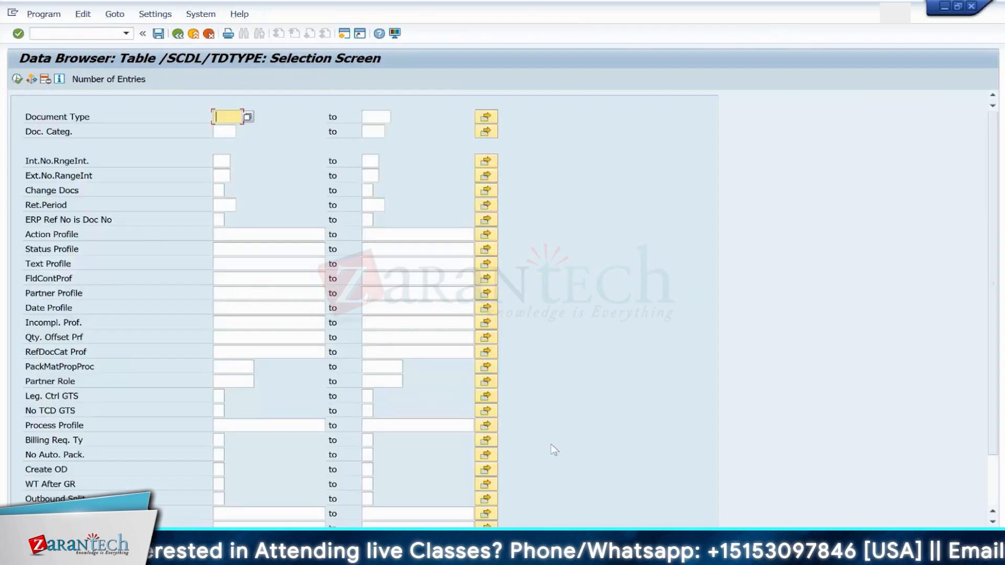
mouse_move(666, 555)
left_click(689, 481)
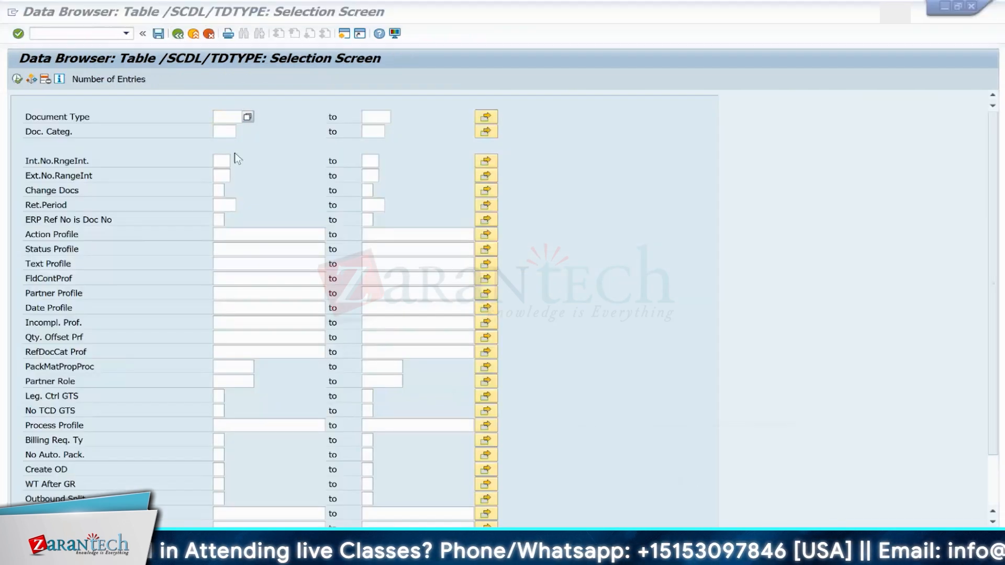
left_click(64, 33)
type("/NSIMG")
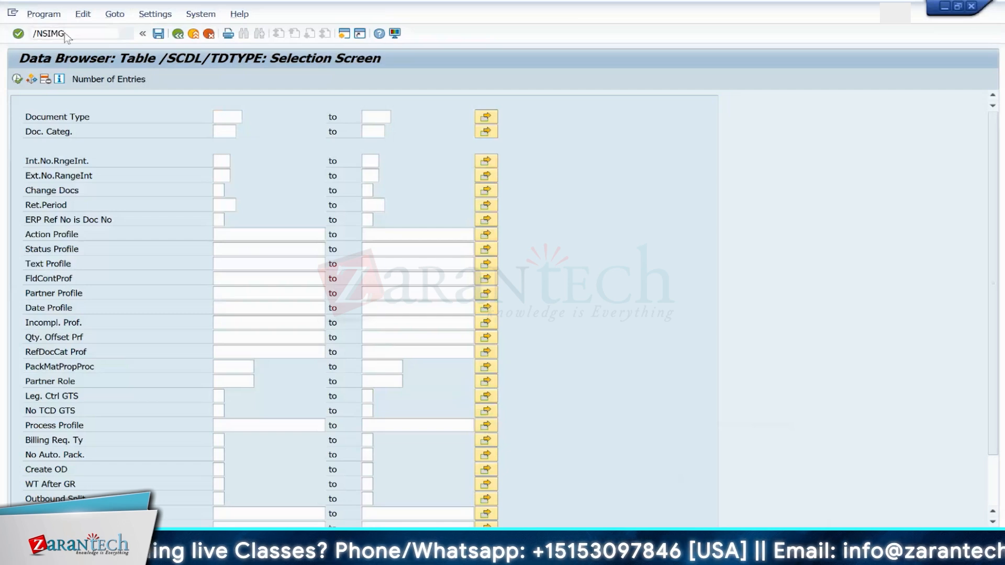
key("Return")
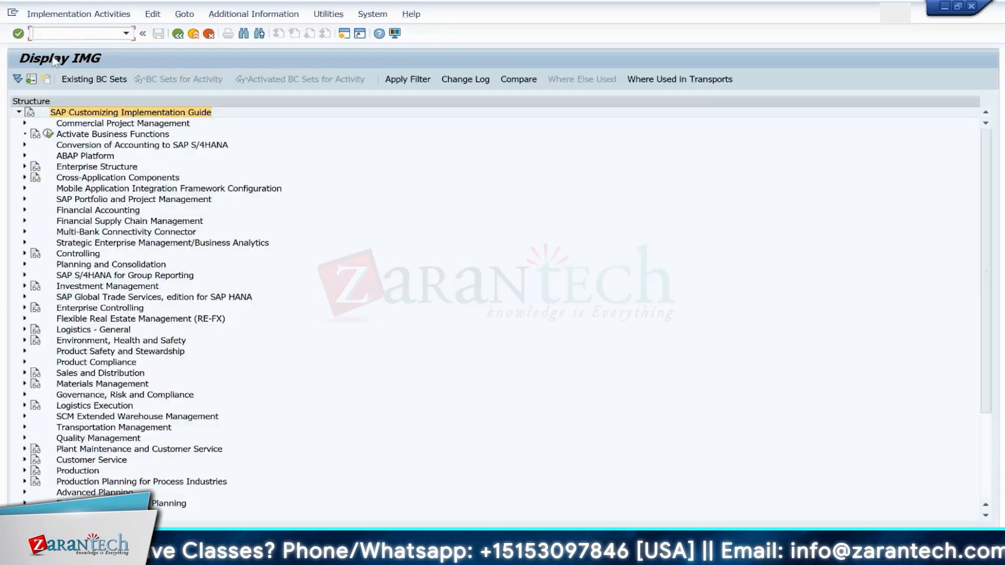
left_click(24, 417)
left_click(31, 428)
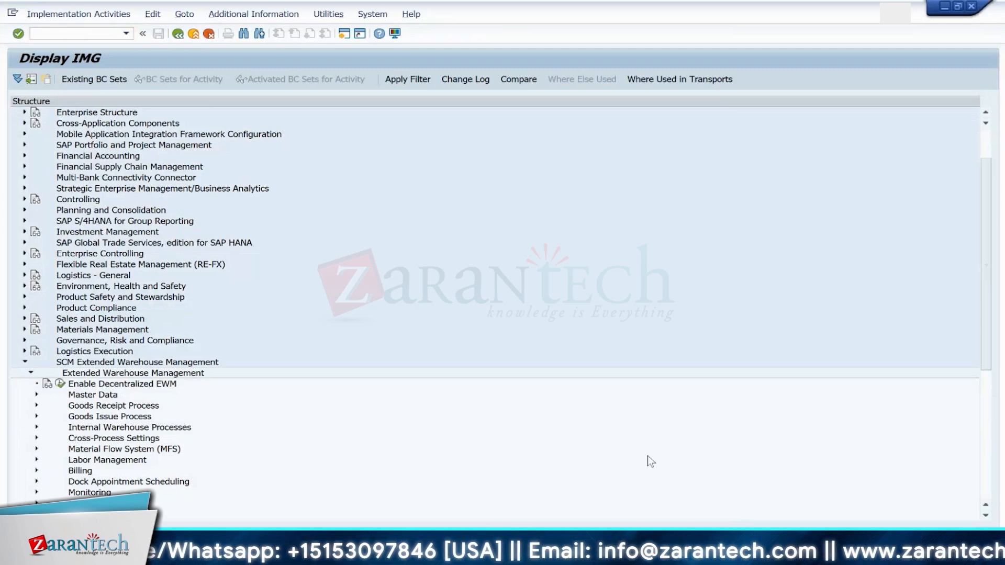
left_click(37, 426)
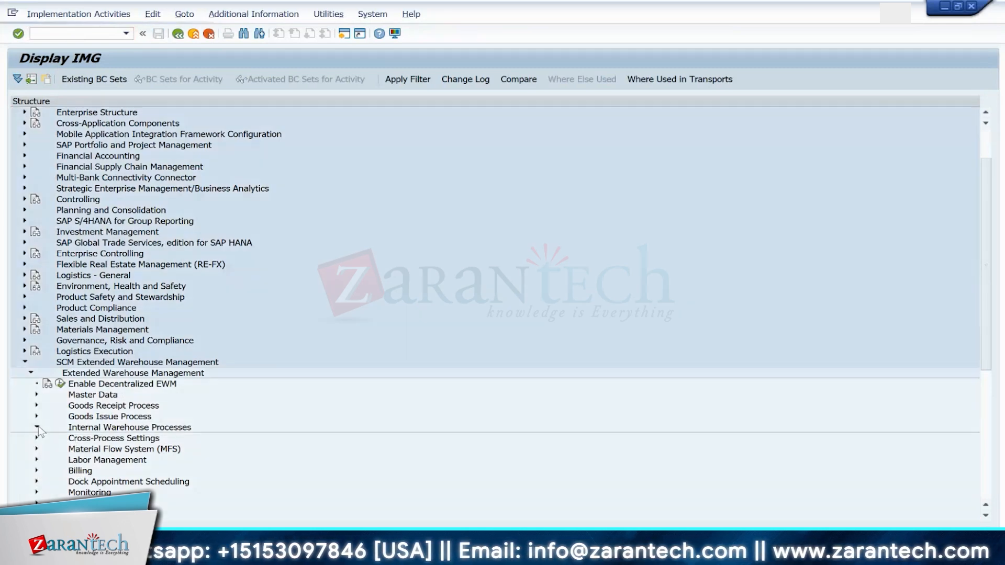
left_click(42, 482)
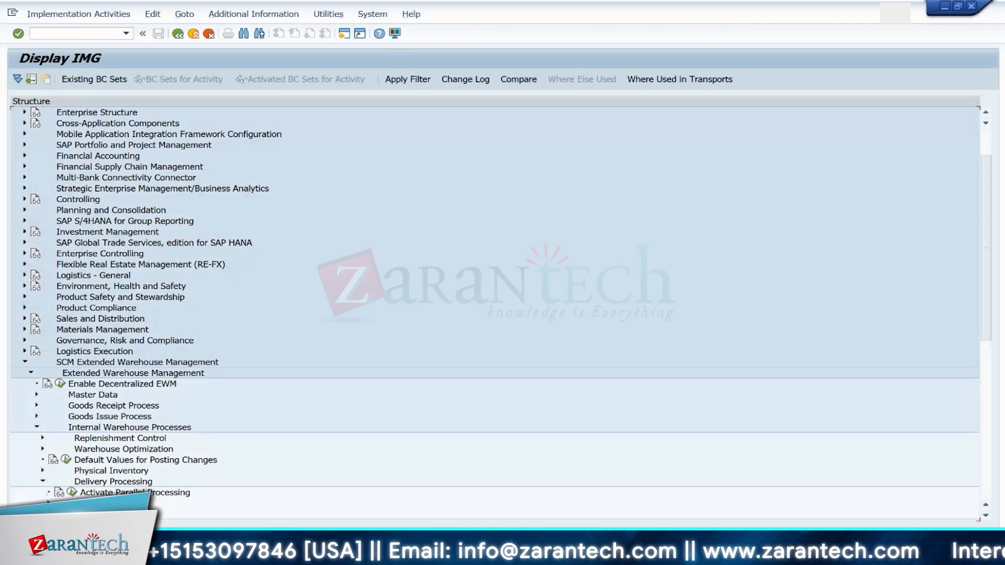
scroll(928, 379, "down", 4)
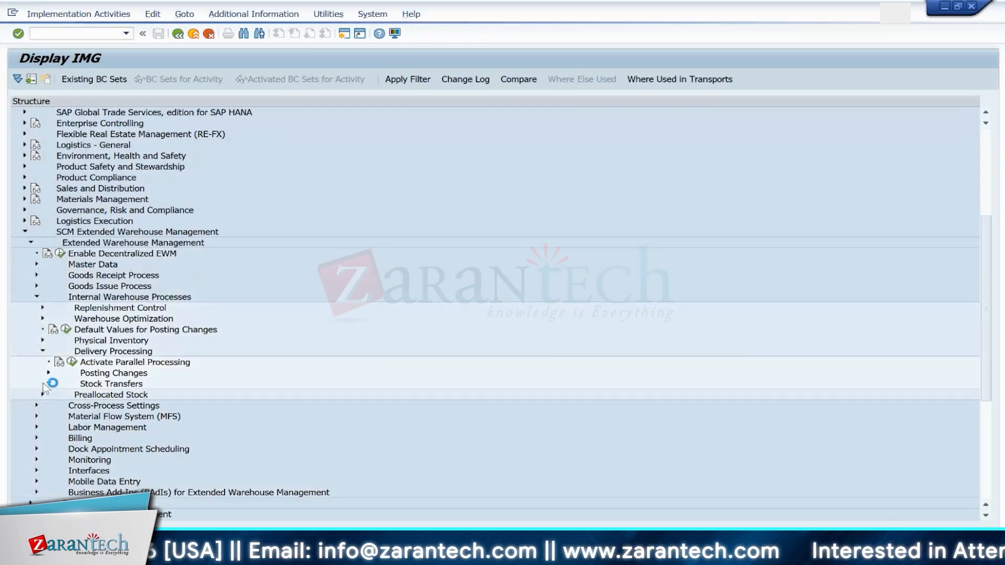
left_click(44, 384)
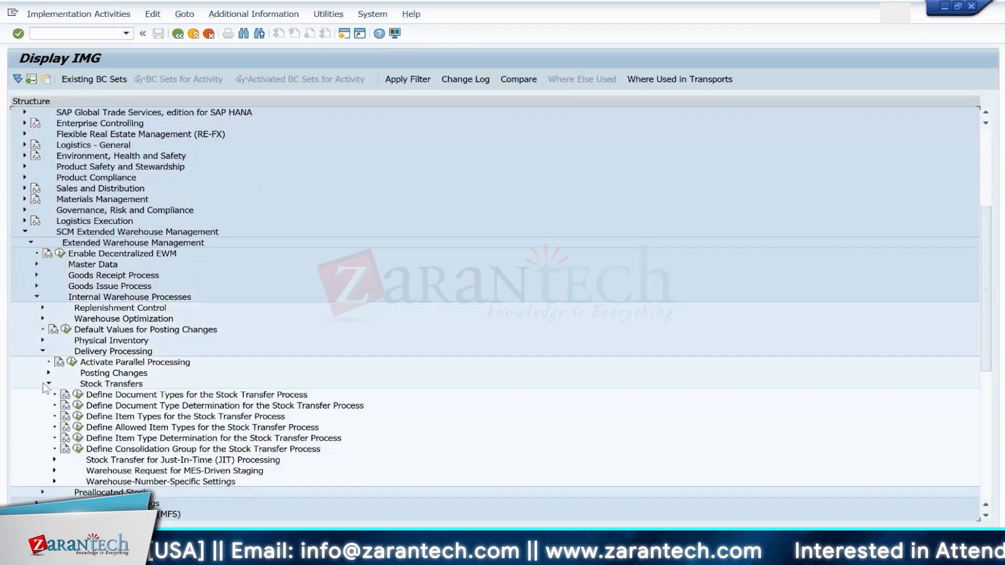
left_click(54, 460)
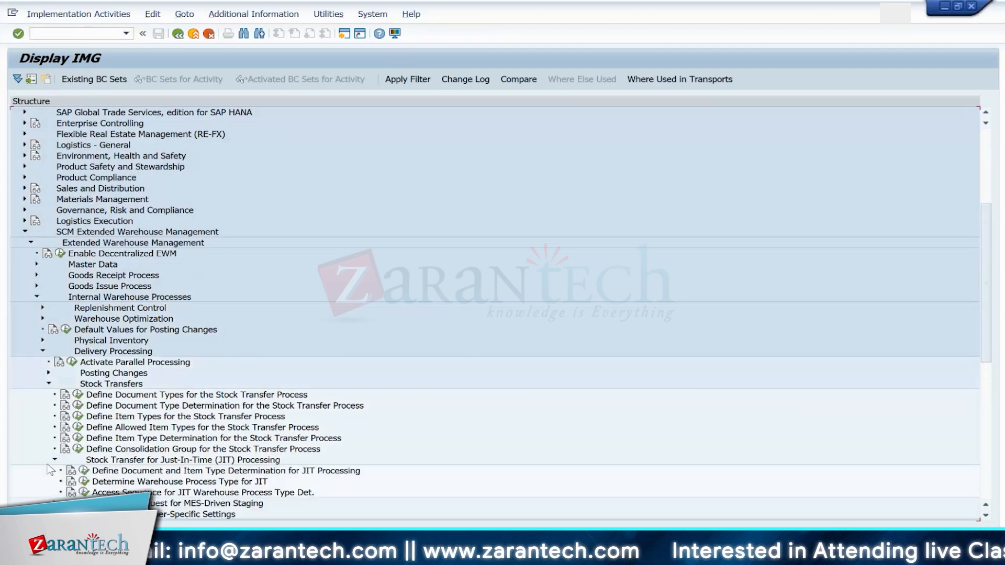
left_click(86, 473)
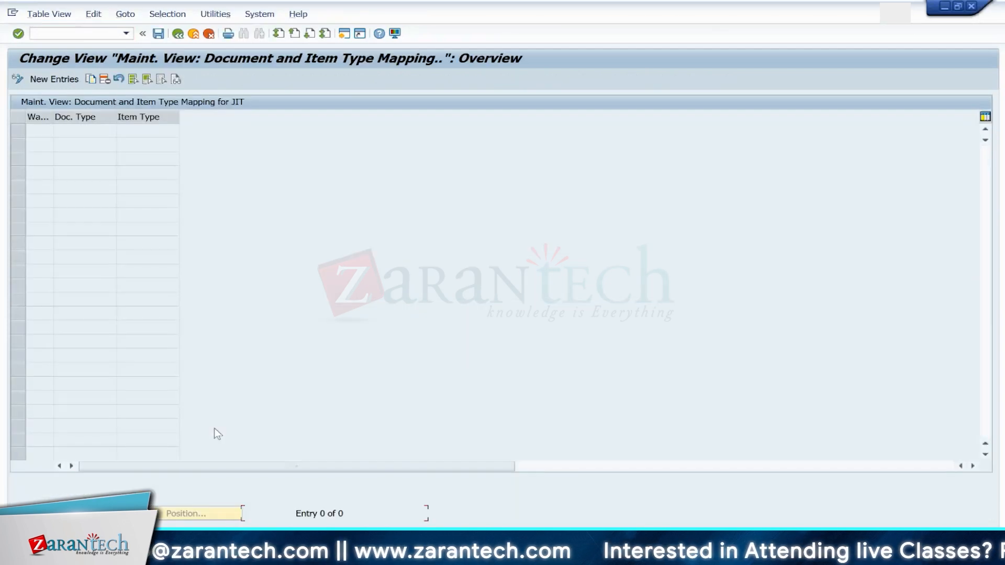
Step: Add a new JIT mapping entry for warehouse 1710 with document type TWPR
left_click(53, 79)
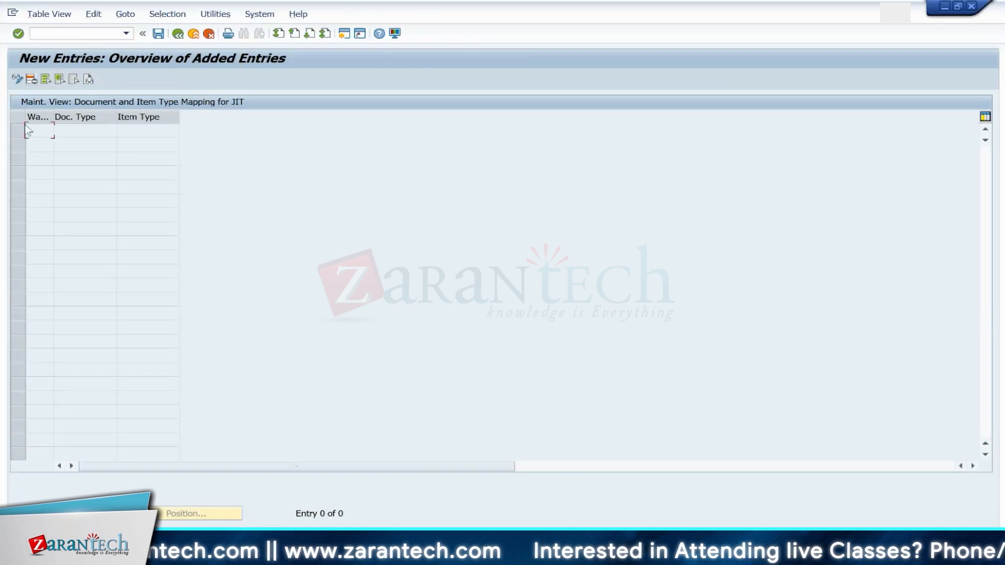
type("1710")
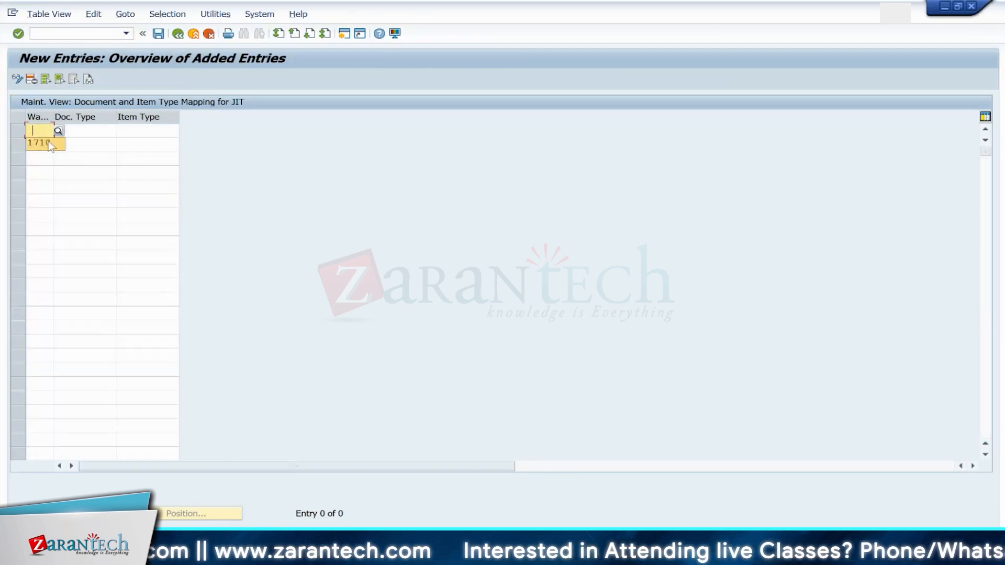
left_click(90, 132)
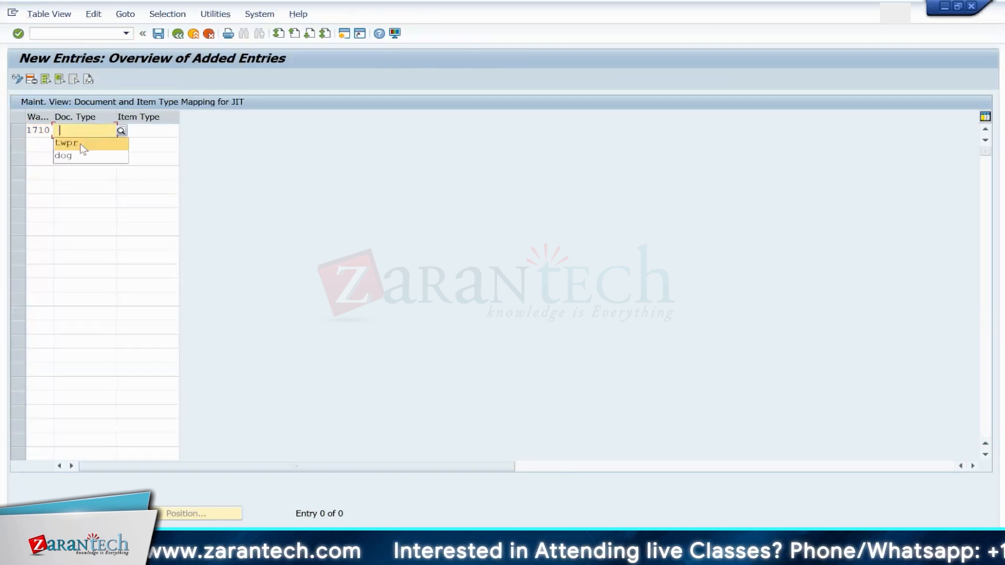
left_click(80, 144)
key("Return")
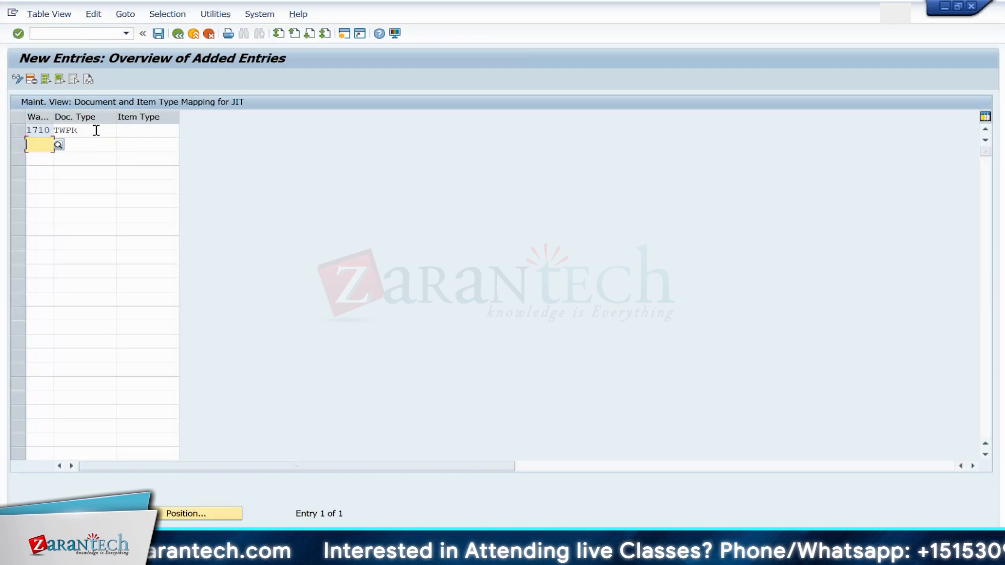
left_click(130, 130)
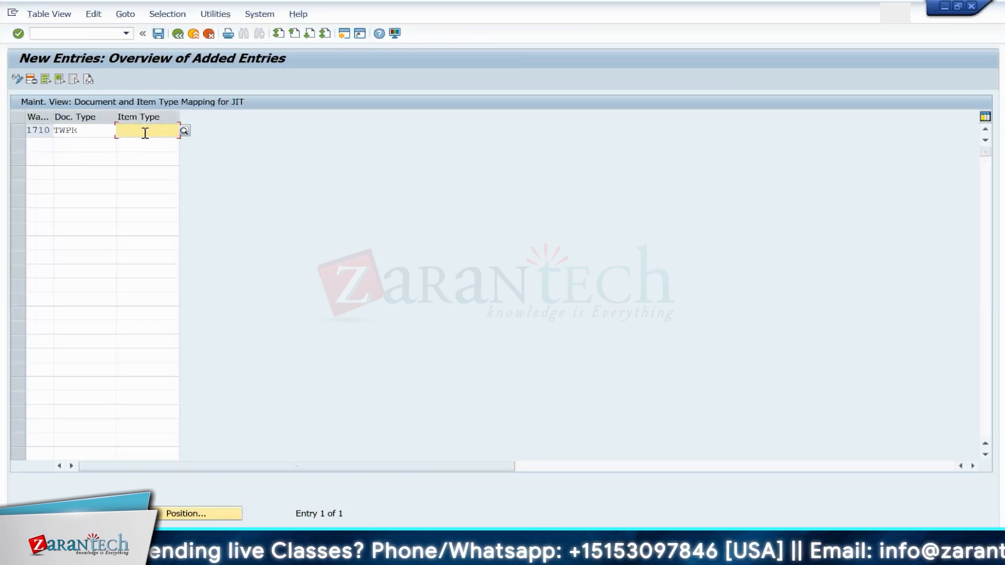
Step: Open the Data Browser for table /SCDL/TITYPE in a new session and display all its entries
left_click(78, 33)
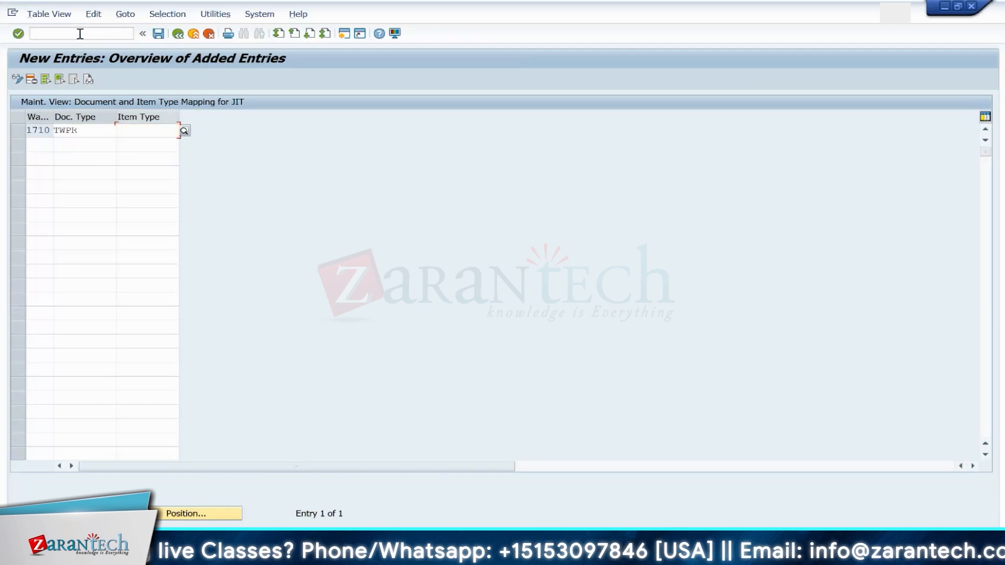
type("/OSE16")
key("Return")
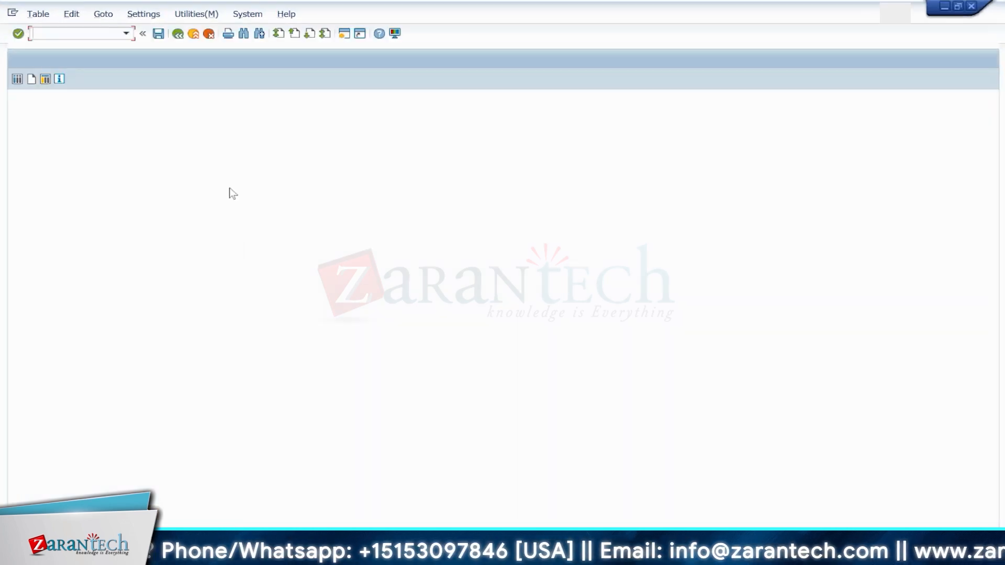
key("Return")
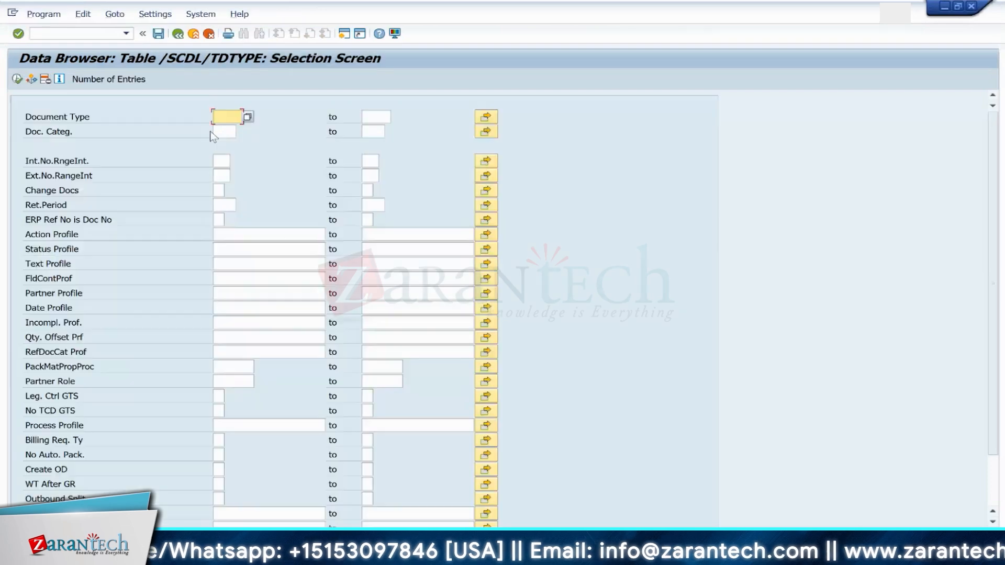
left_click(178, 34)
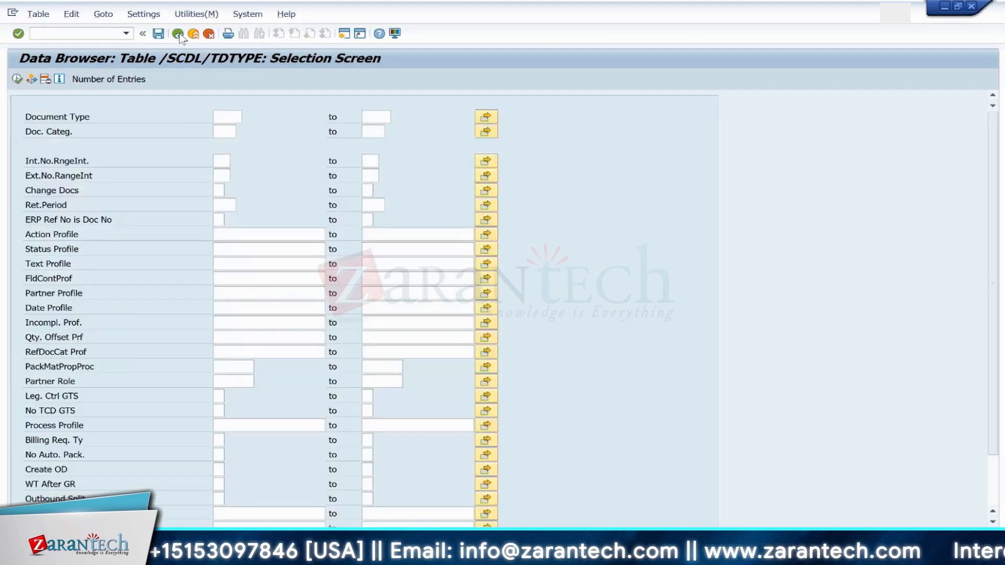
left_click(188, 132)
key("BackSpace")
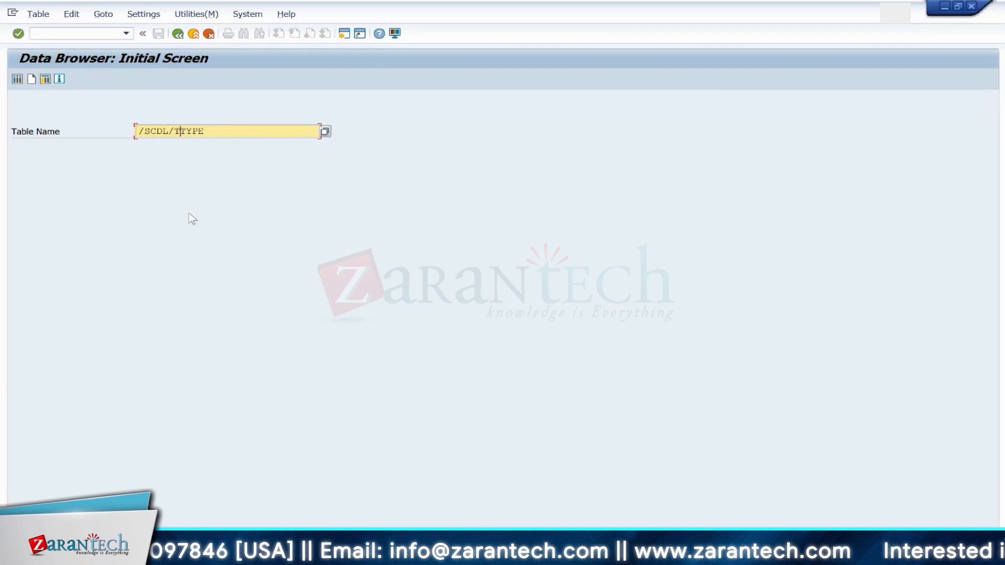
type("I")
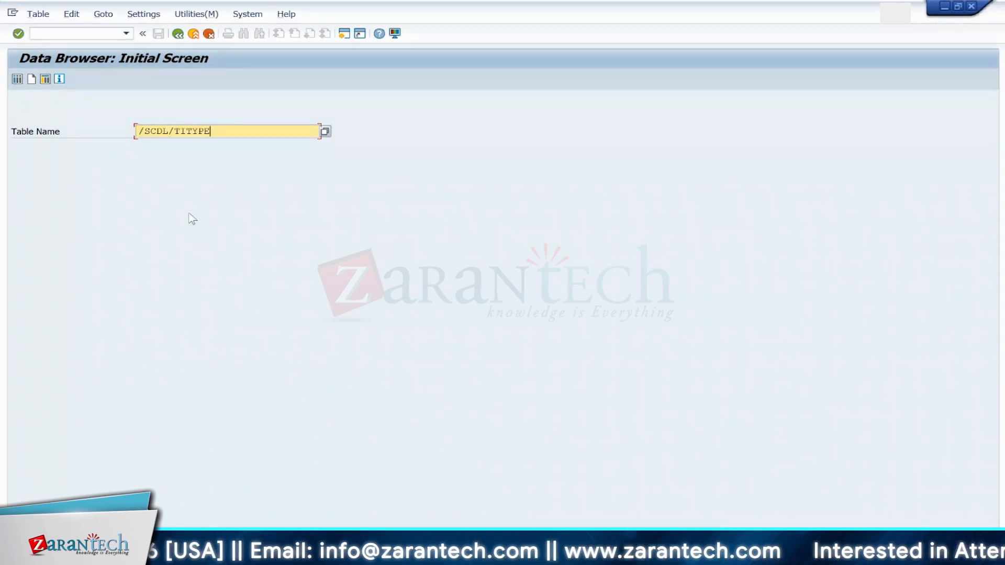
key("Return")
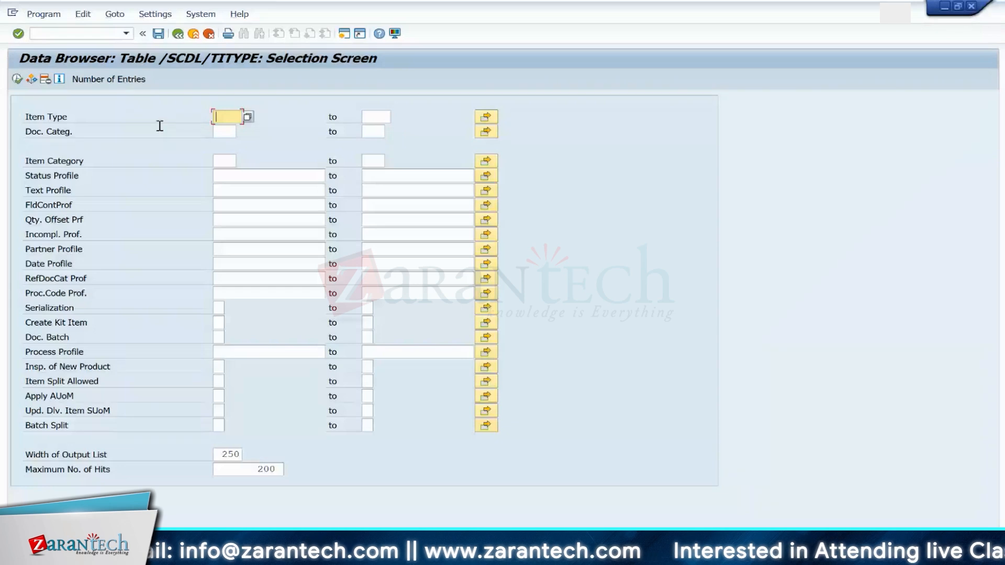
left_click(16, 80)
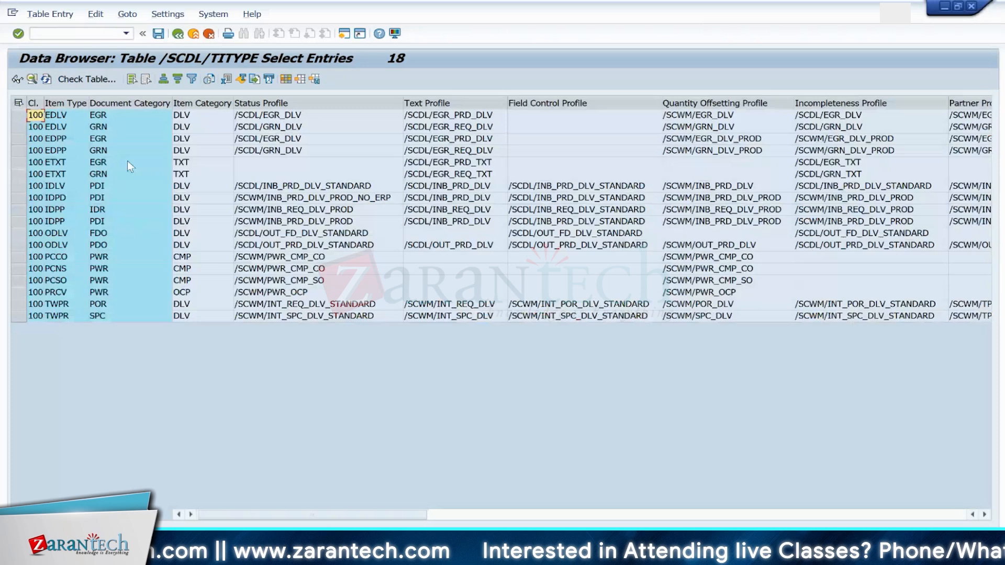
Step: Open the TWPR item type entry with document category SPC for display
left_click(79, 308)
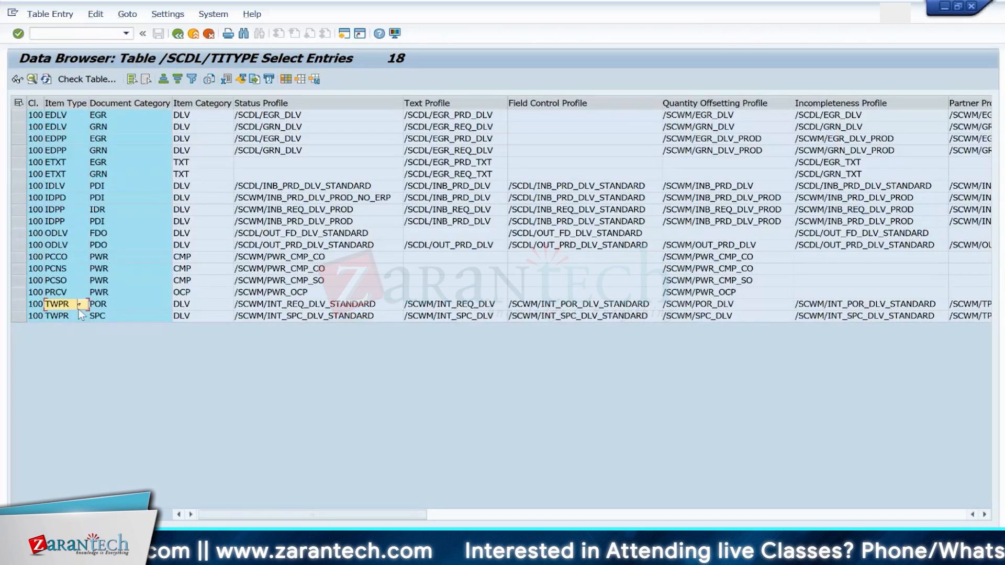
left_click(81, 316)
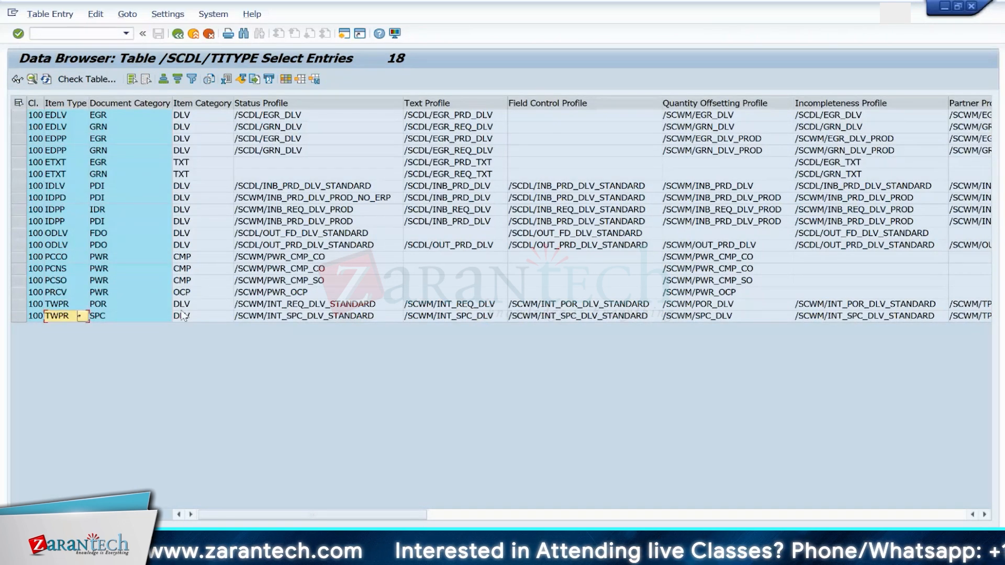
left_click(183, 315)
left_click(124, 317)
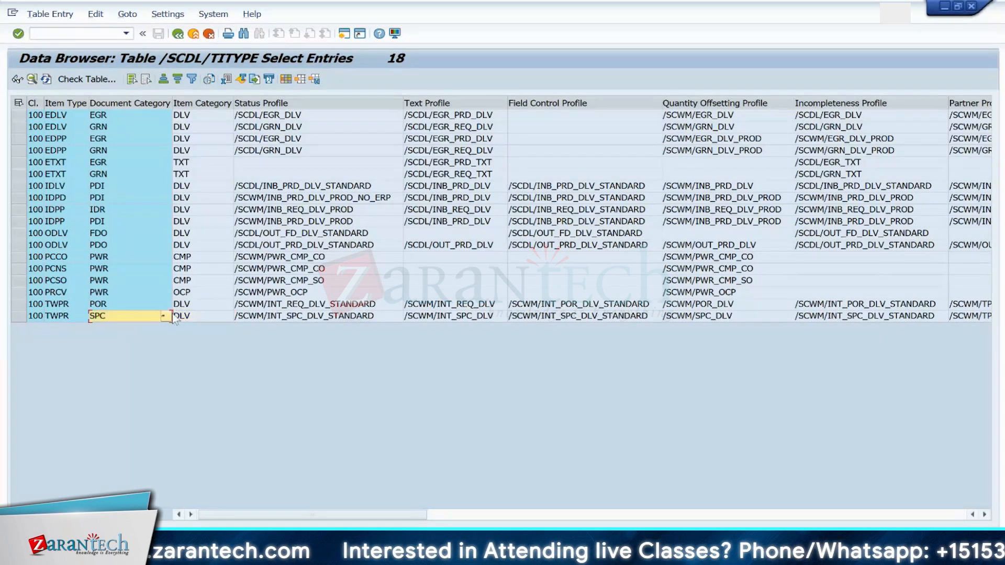
left_click(202, 314)
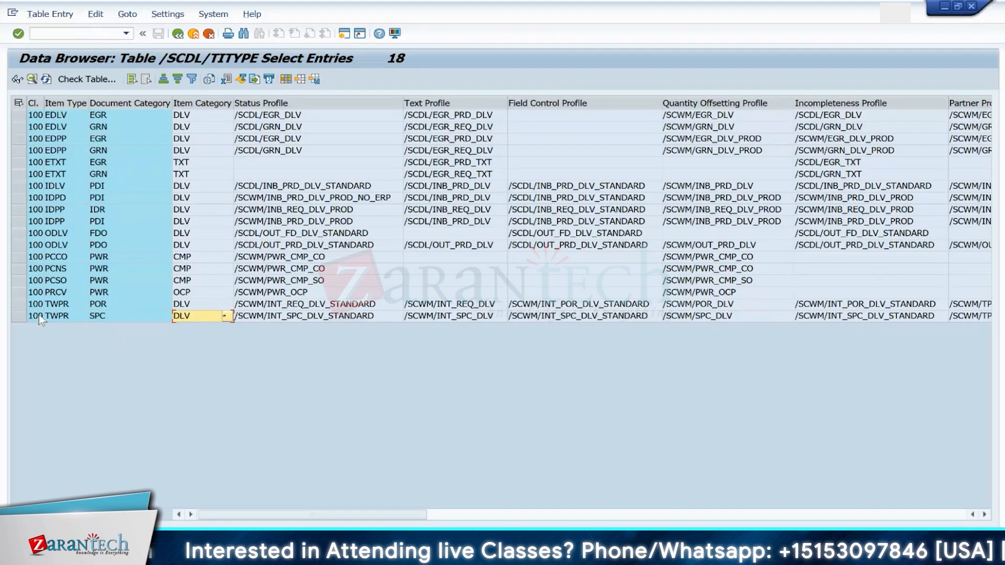
left_click(18, 316)
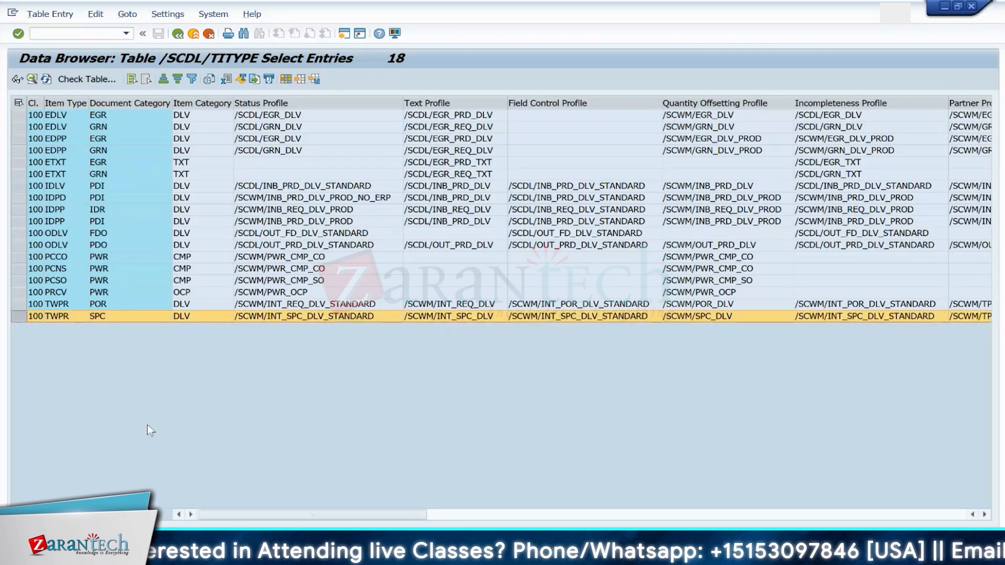
key("F7")
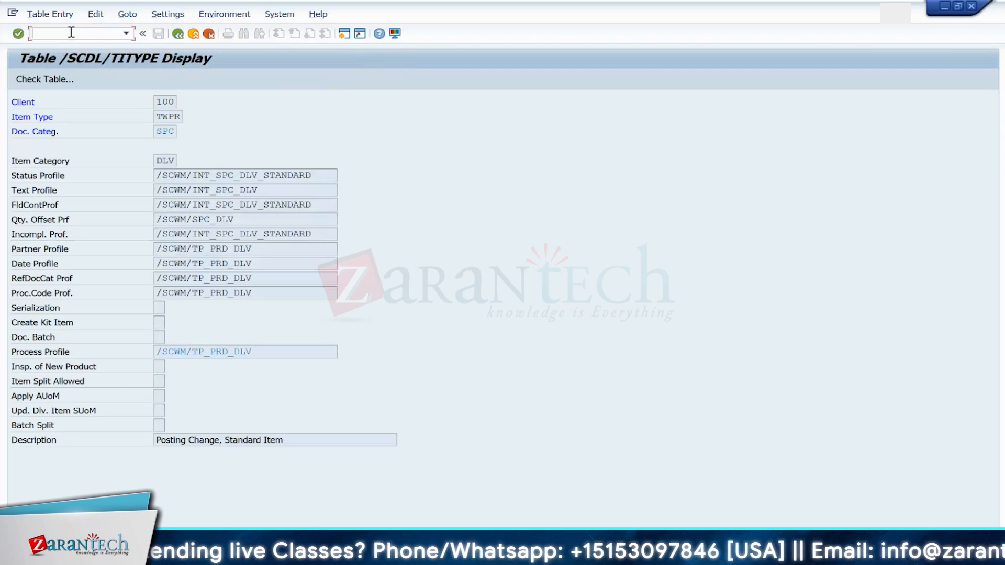
Step: Switch the entry to insert mode by setting the debugger variable CODE to INSR
type("/n")
key("Return")
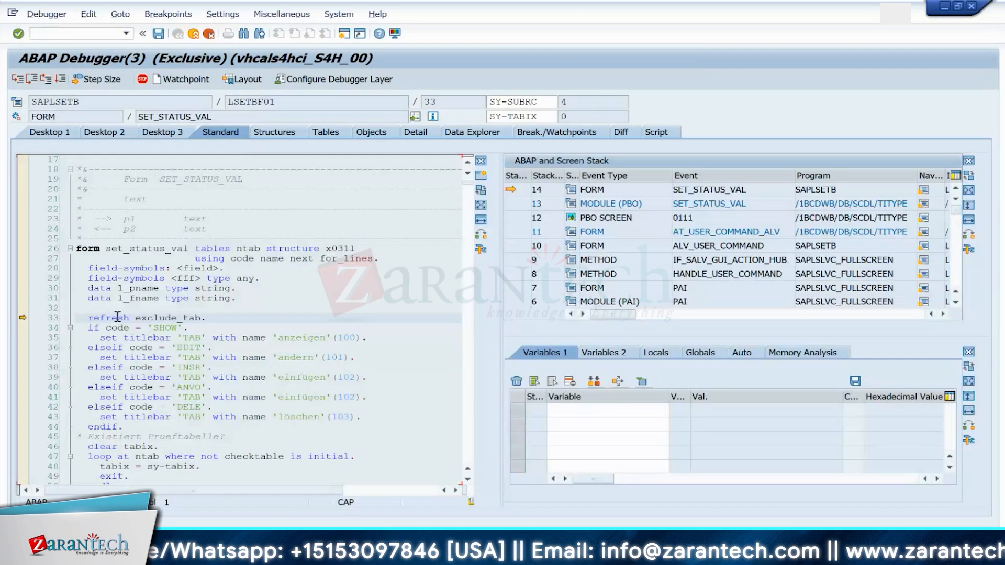
left_click(126, 328)
double_click(125, 330)
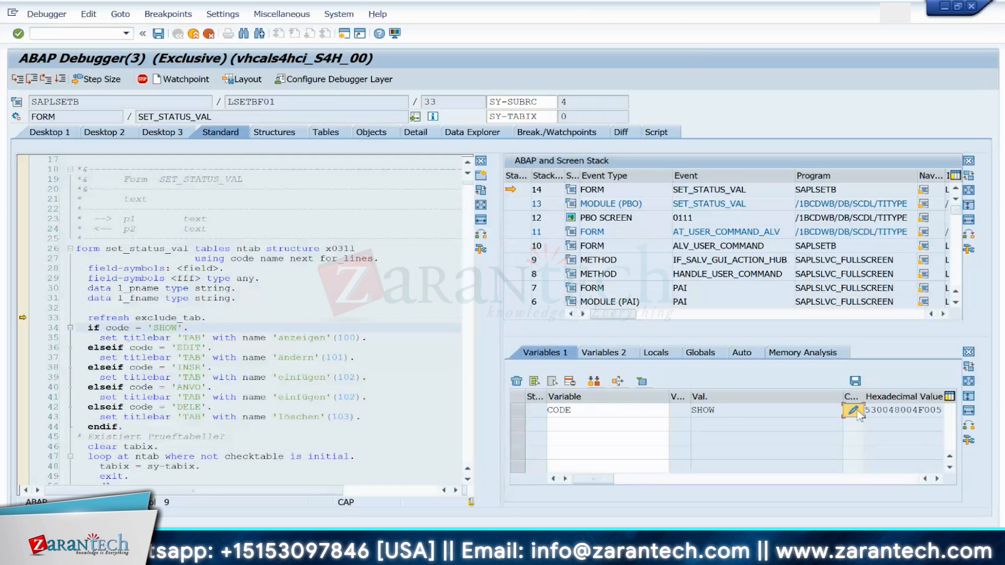
double_click(734, 410)
key("BackSpace")
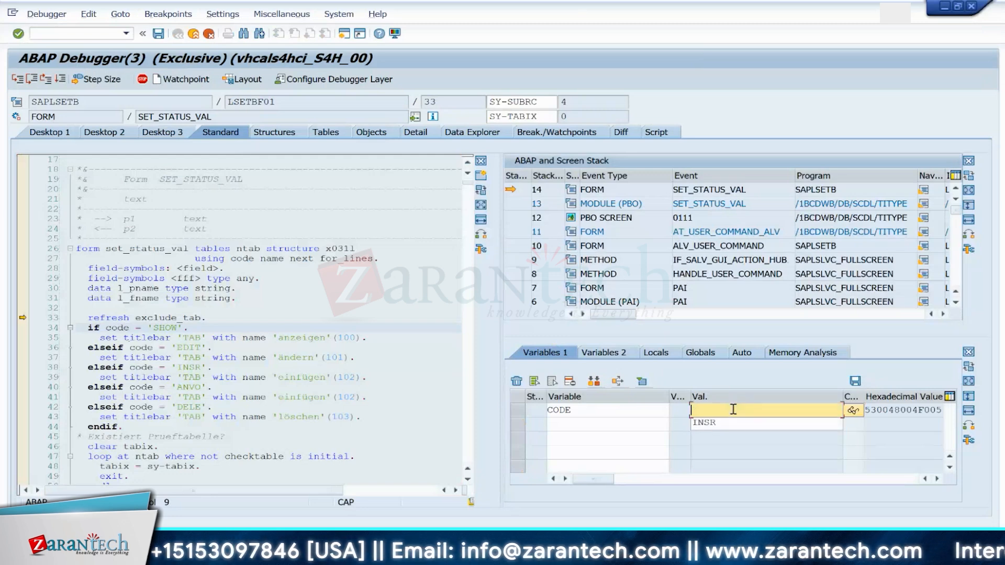
type("INSR")
key("Return")
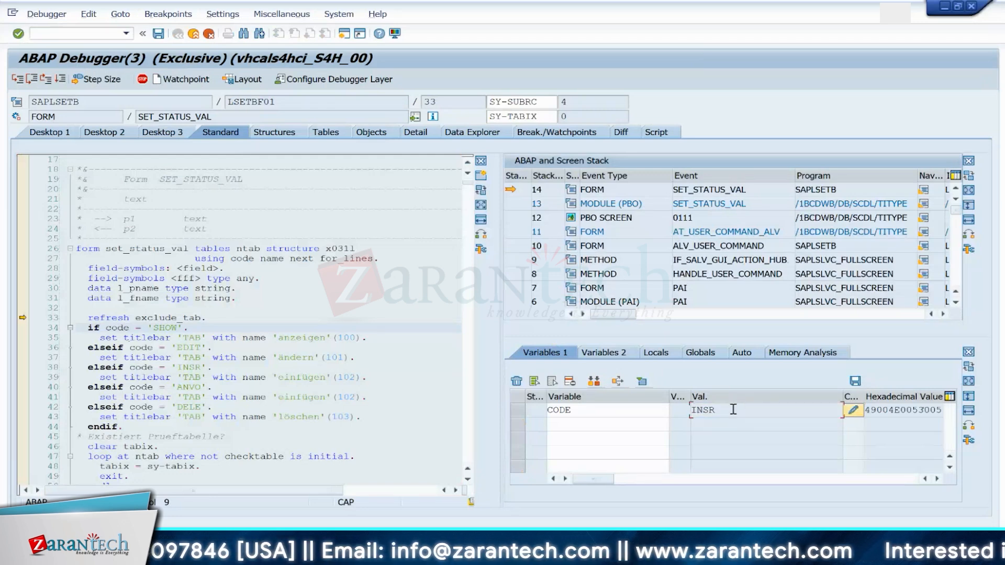
key("F8")
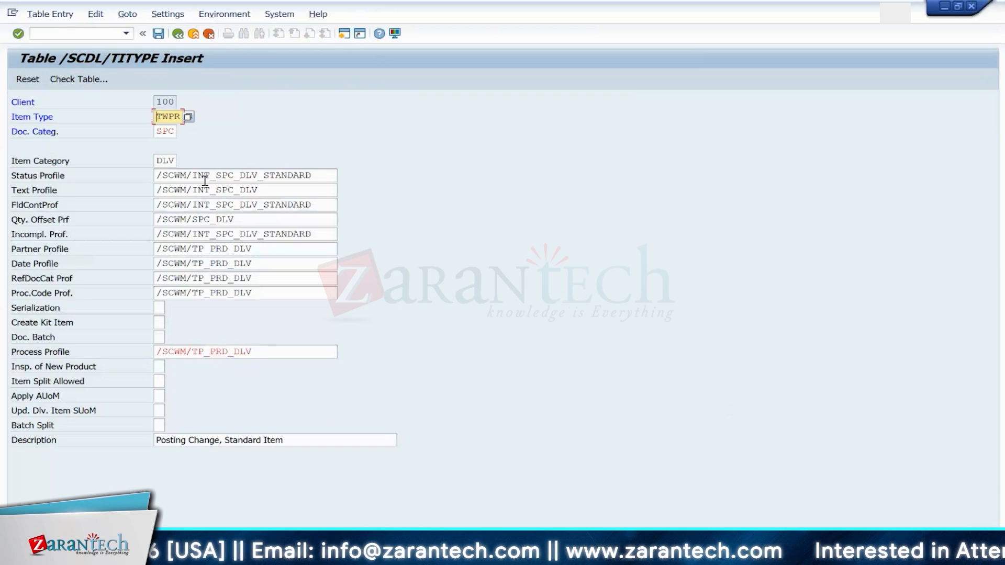
Step: Create a copy of the TWPR item type with document category WMR (Stock Transfer), save it and refresh the list
left_click(157, 132)
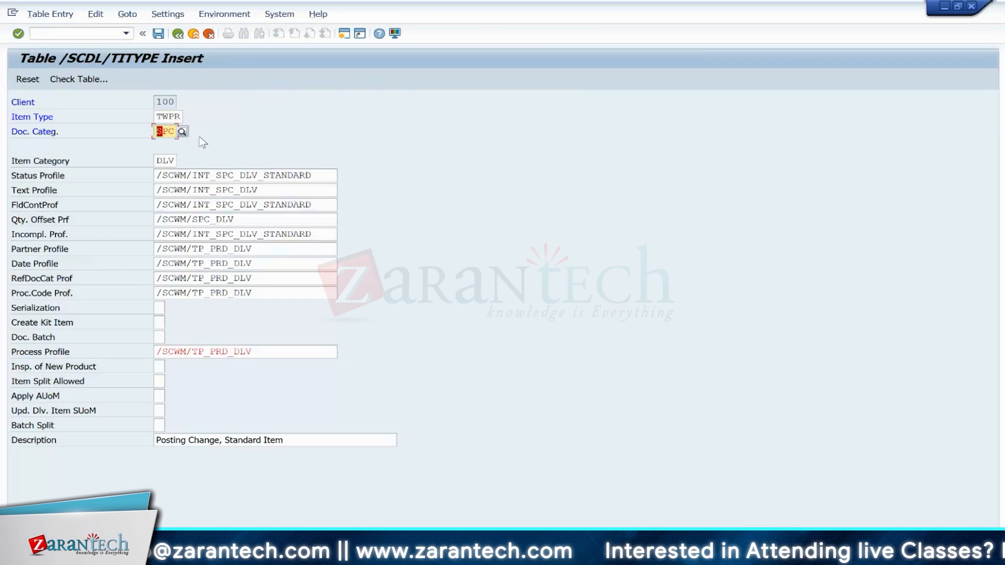
left_click(182, 132)
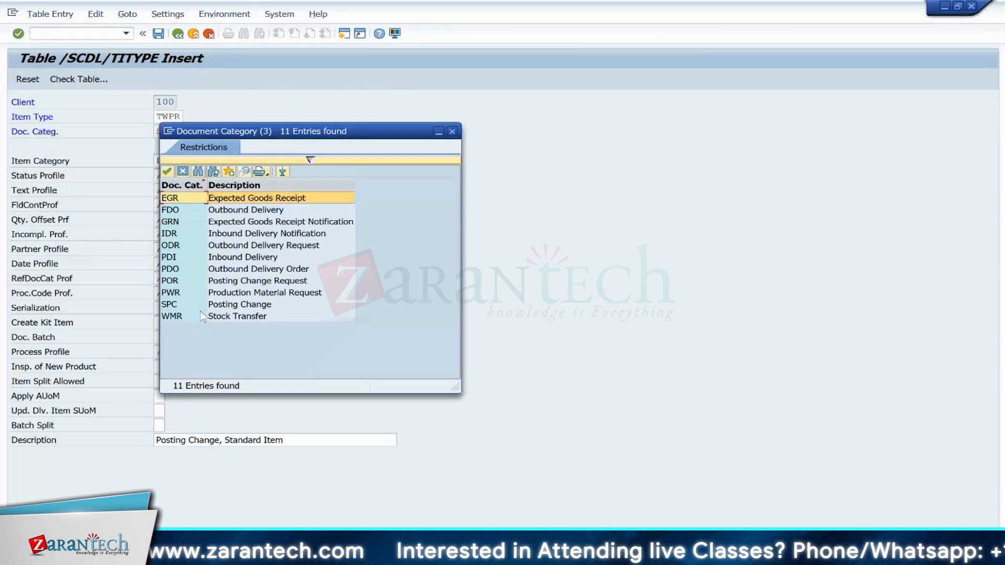
double_click(174, 317)
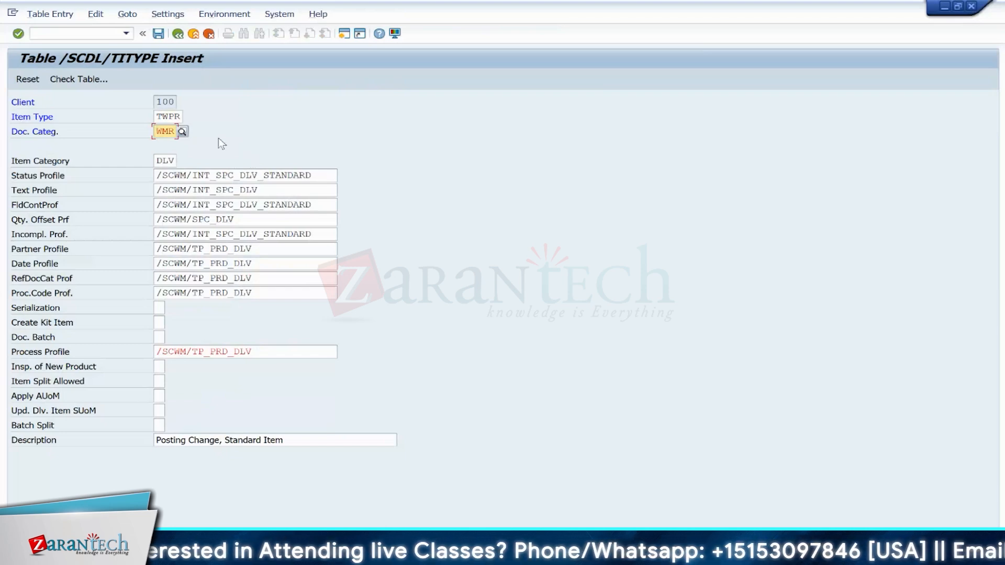
left_click(160, 35)
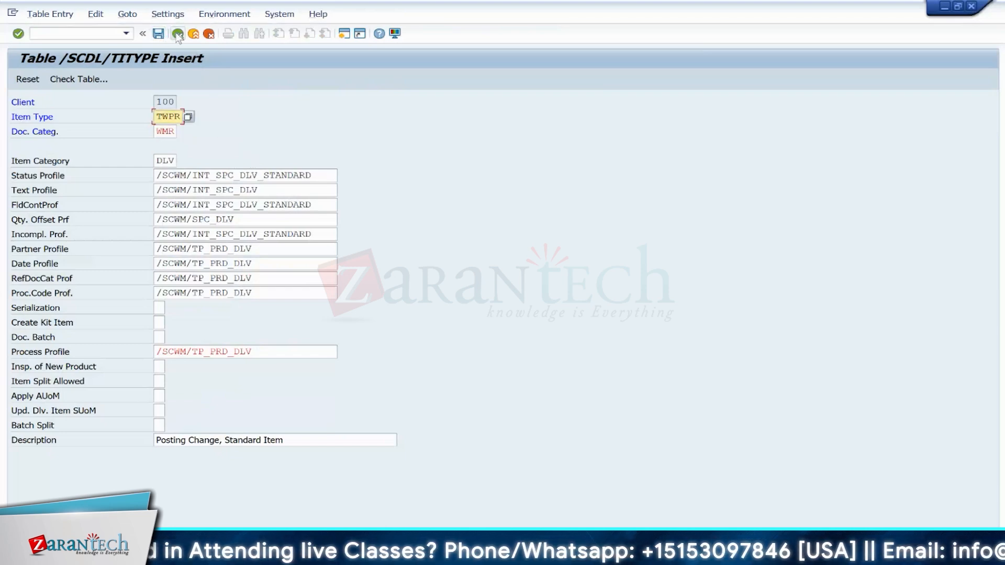
left_click(177, 34)
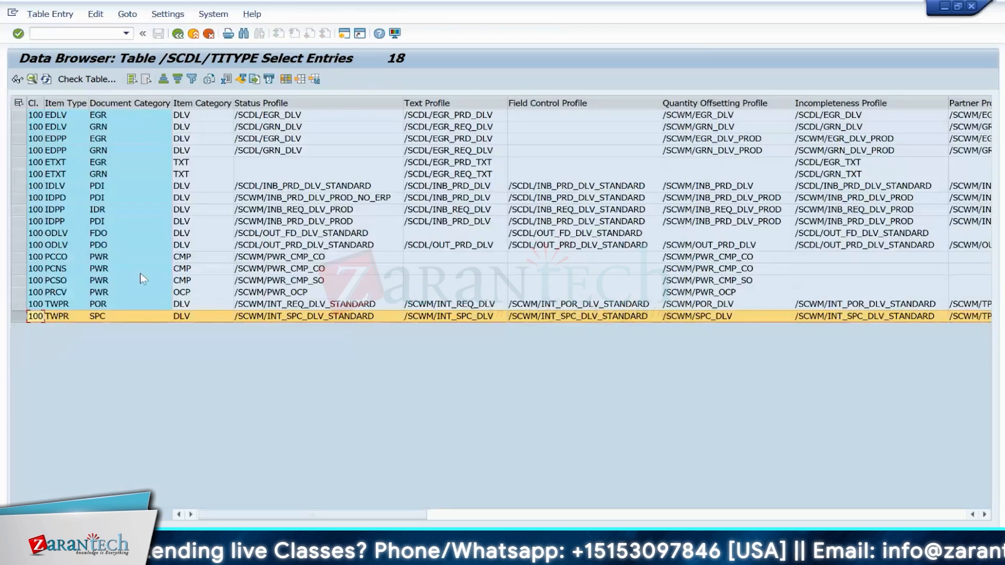
left_click(46, 79)
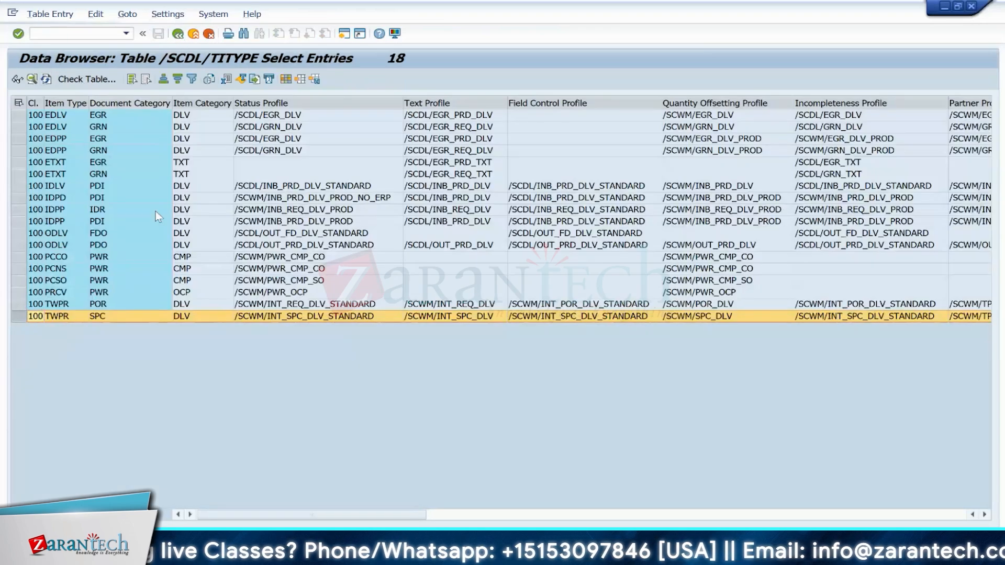
Step: Set the item type of the 1710 / TWPR mapping to TWPR and save it under the customizing request
left_click(192, 34)
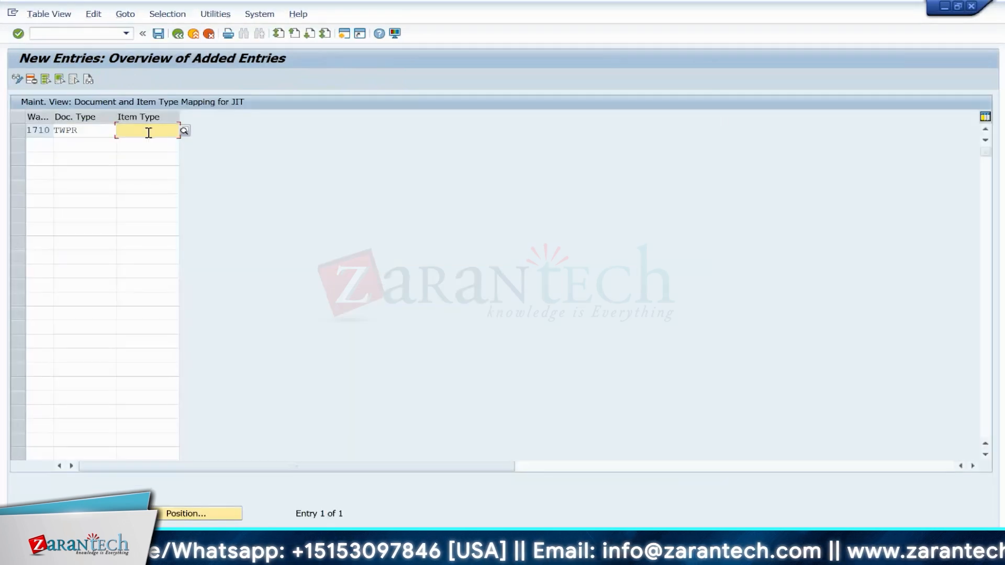
left_click(184, 131)
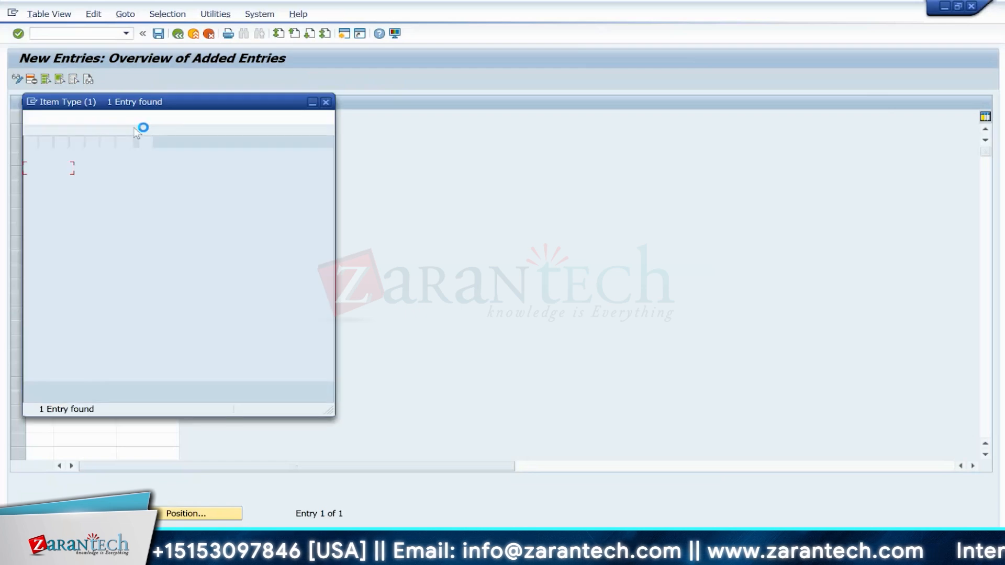
double_click(98, 168)
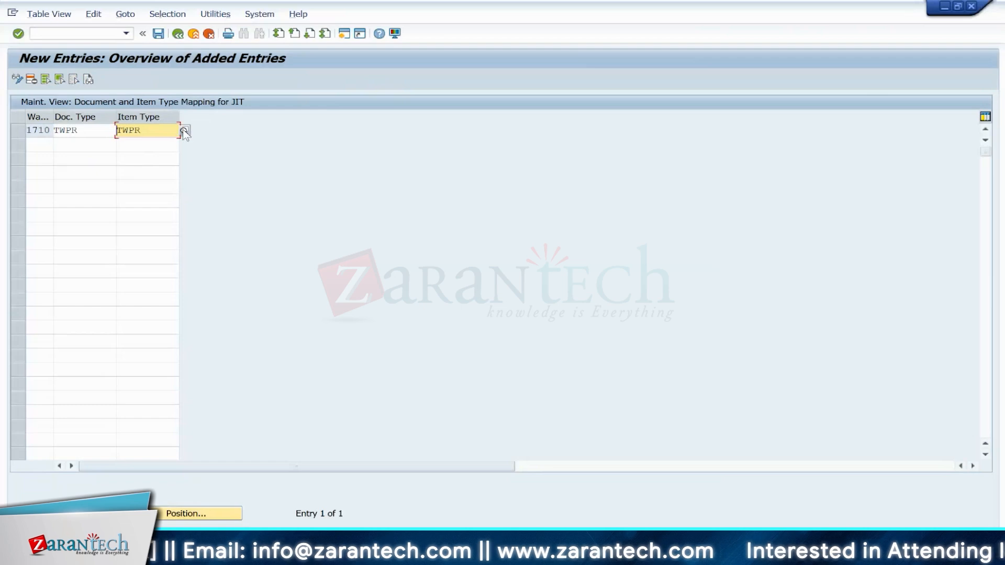
left_click(160, 34)
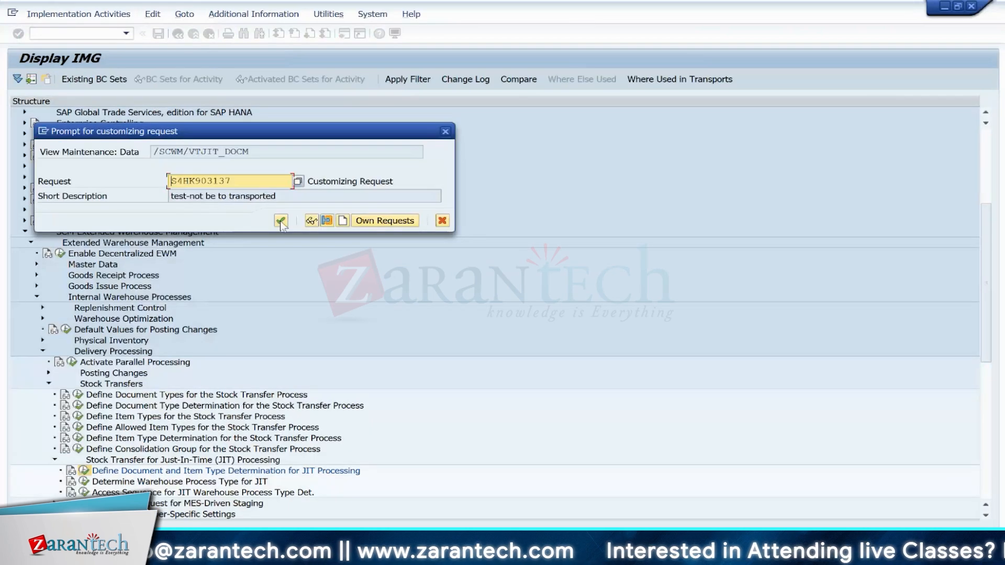
left_click(282, 221)
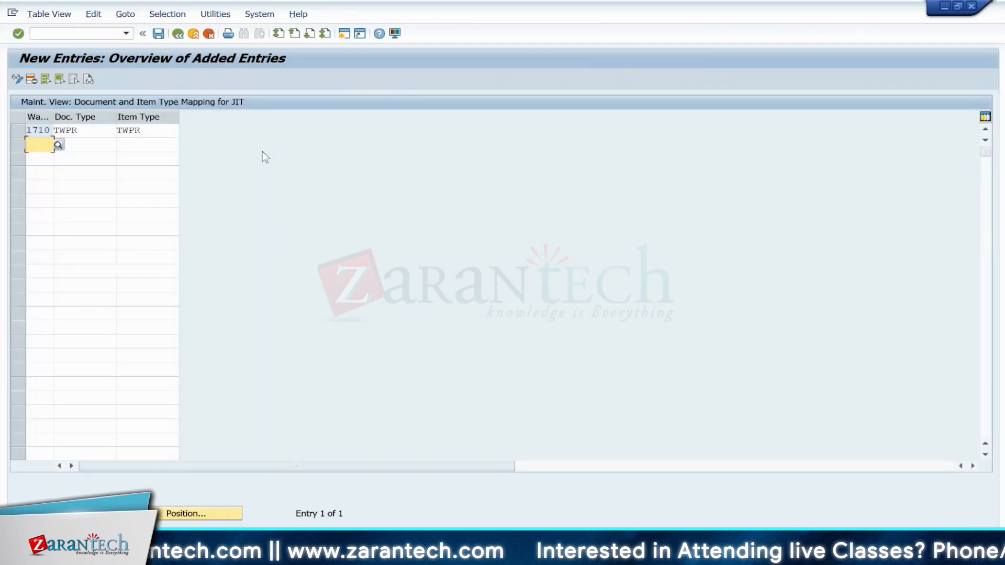
Step: Leave the JIT document and item type mapping and open the Determine Warehouse Process Type for JIT activity
left_click(178, 36)
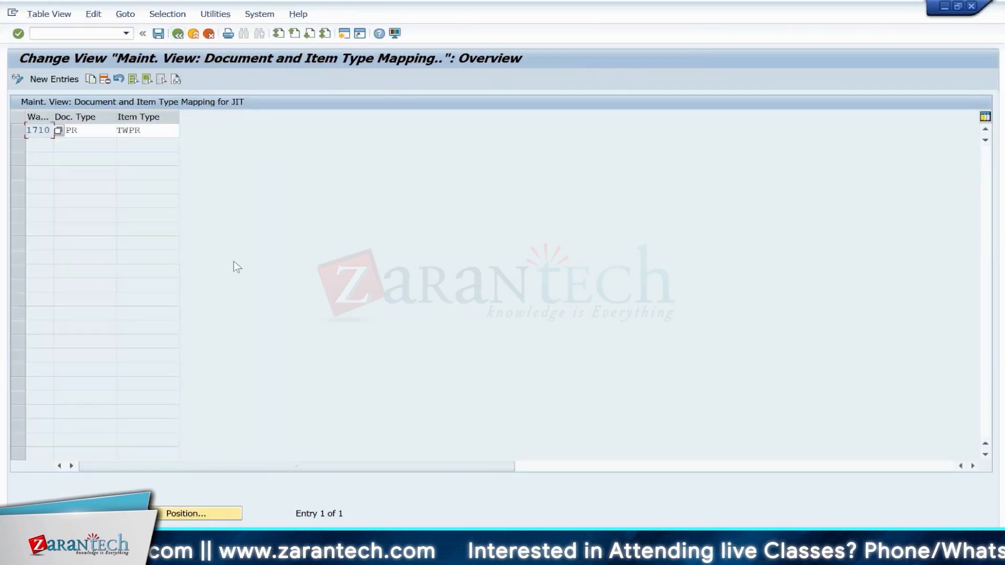
left_click(178, 34)
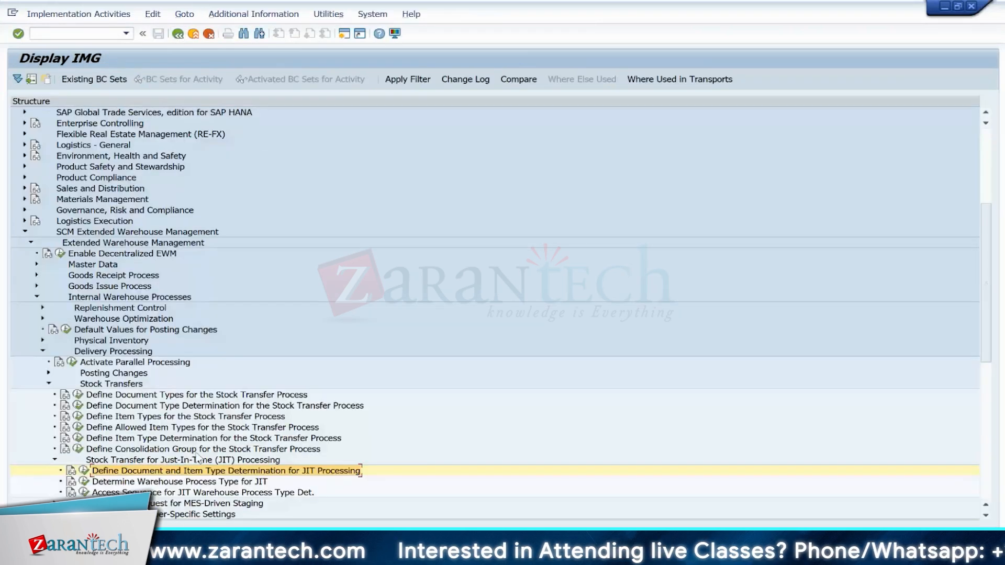
left_click(84, 482)
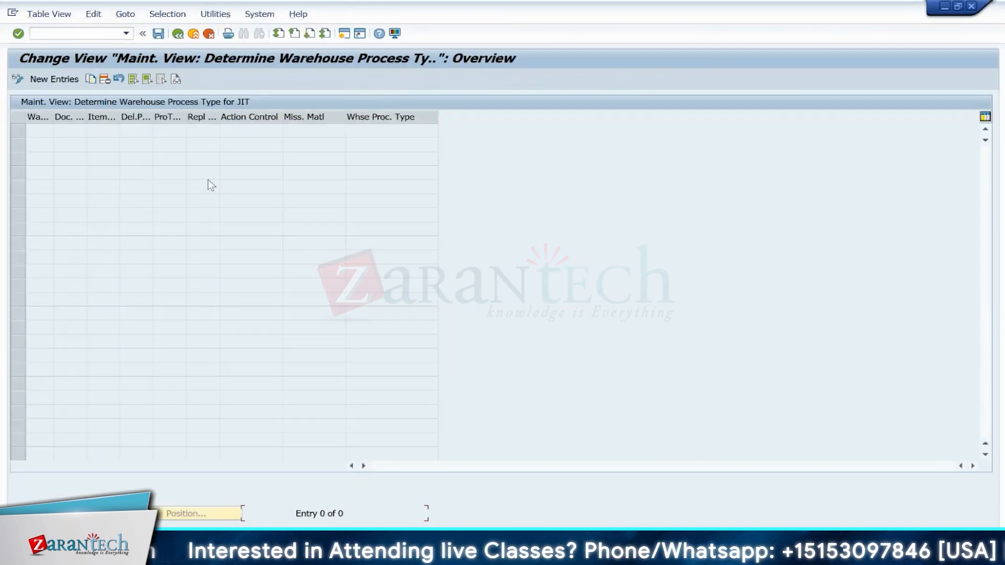
Step: Add a new entry for warehouse 1710 with document type TWPR and item type TWPR
left_click(72, 79)
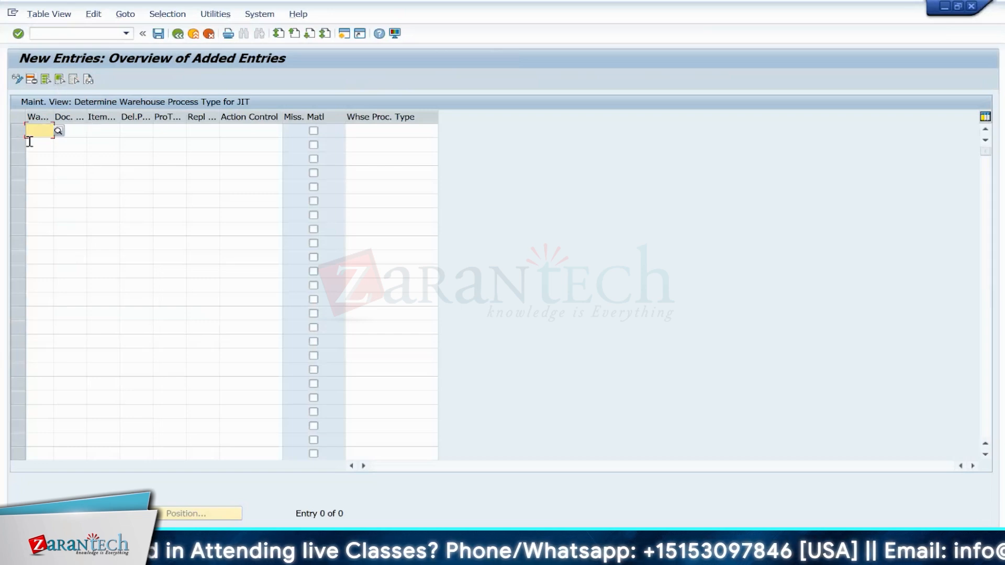
type("171")
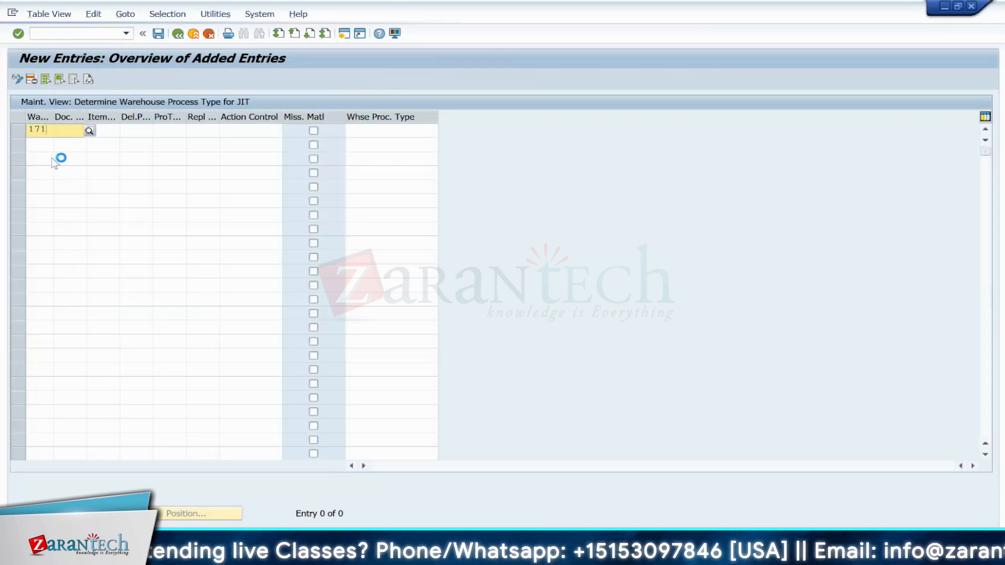
left_click(41, 155)
left_click(70, 132)
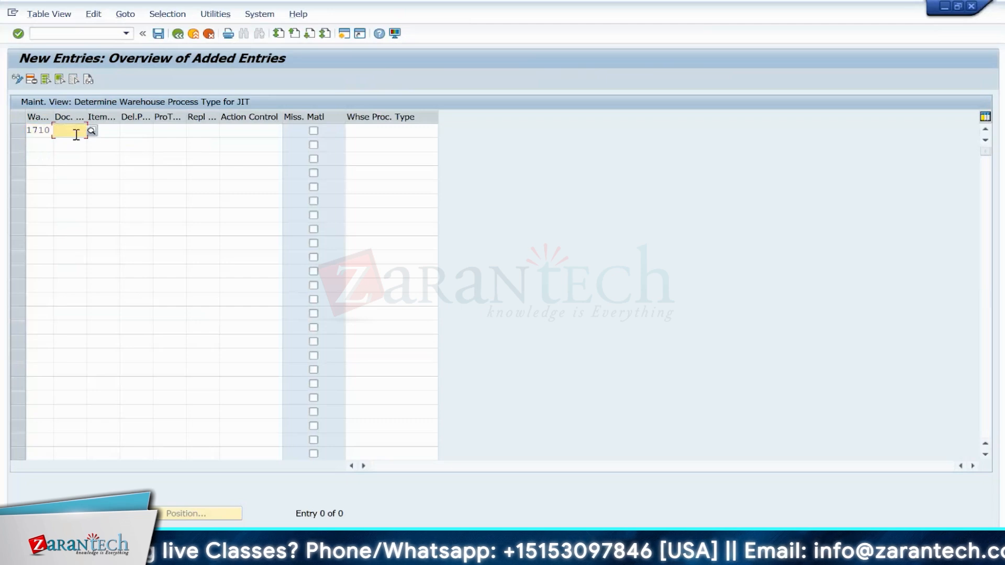
left_click_drag(86, 117, 133, 119)
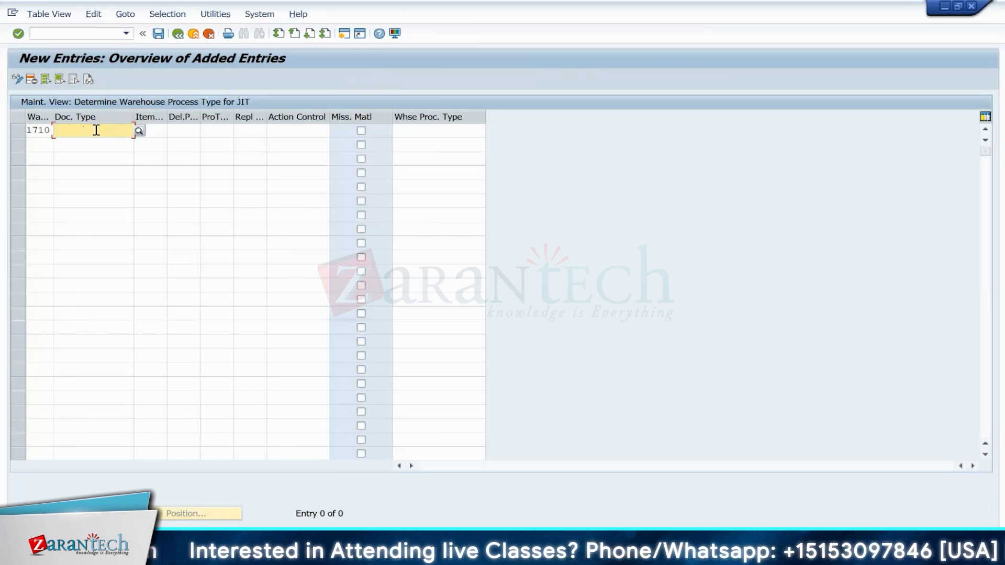
type("TWPR")
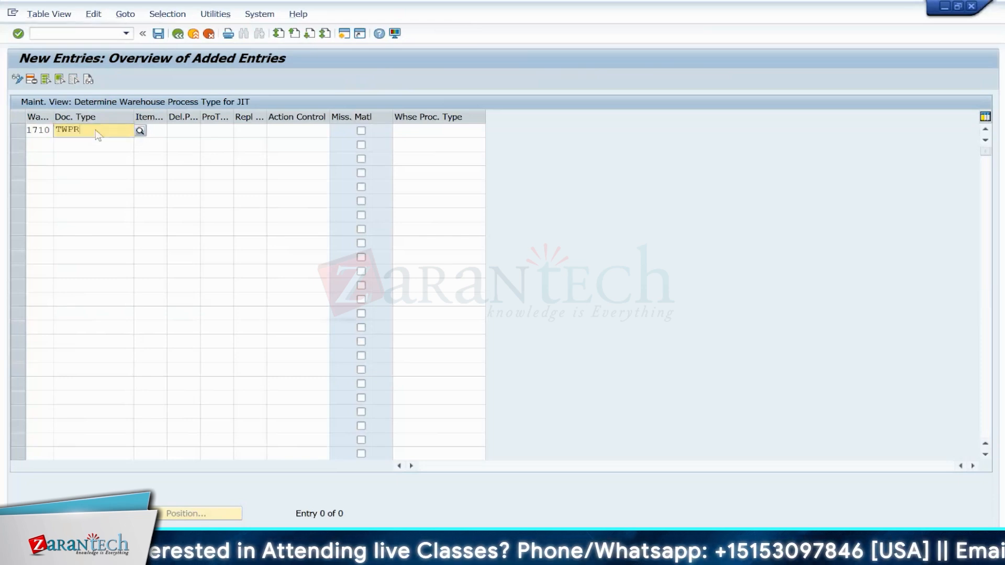
left_click(90, 157)
left_click(158, 131)
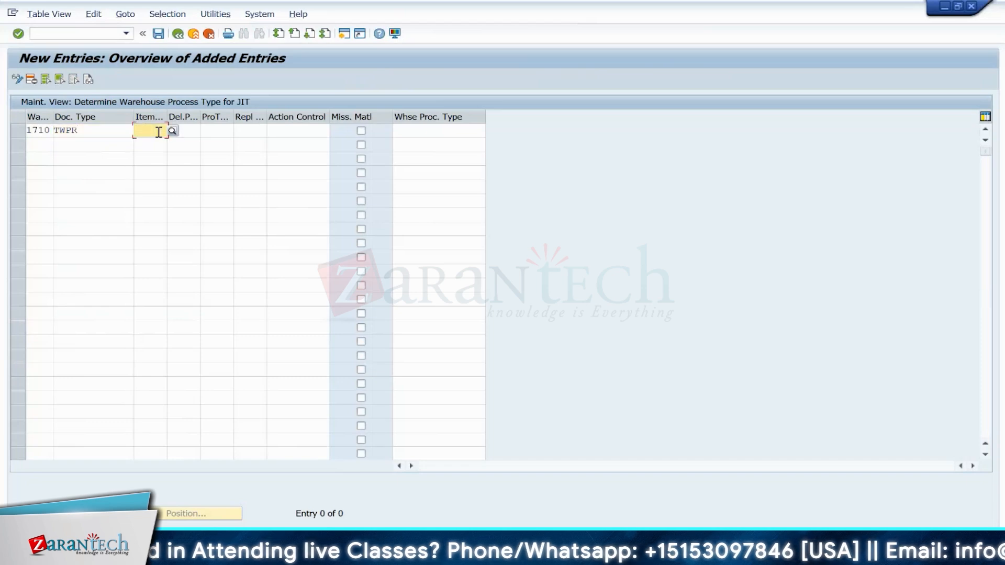
type("TW")
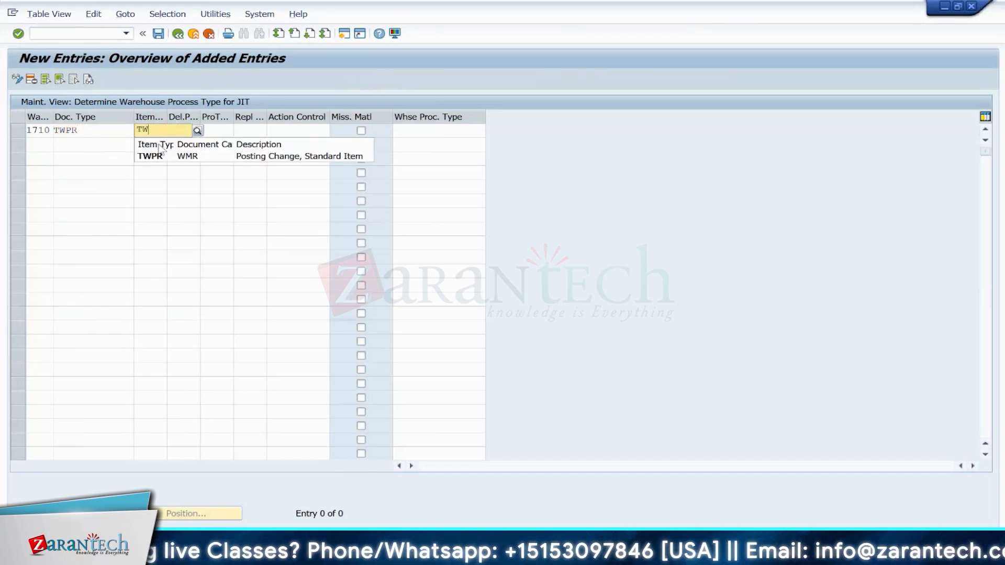
left_click(157, 156)
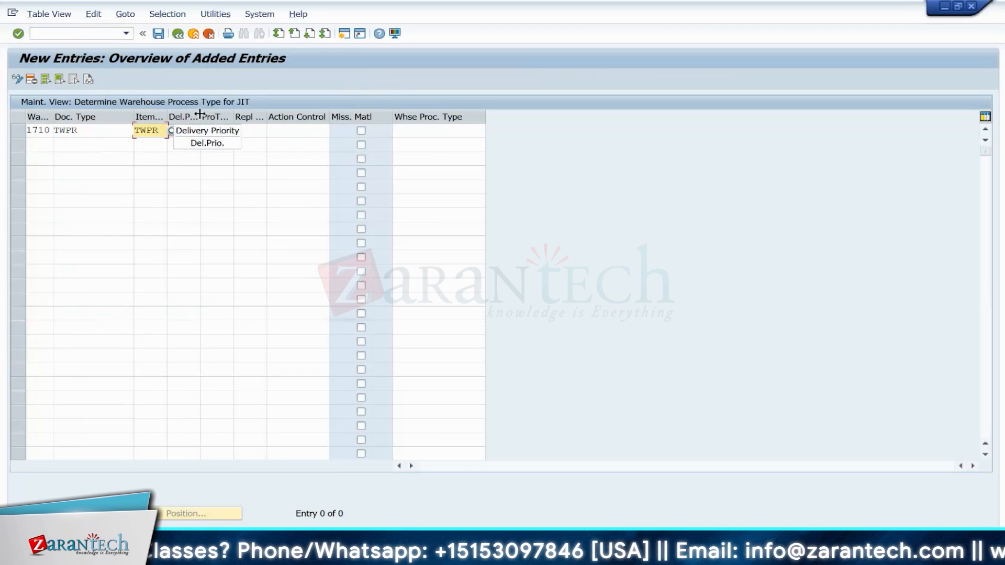
Step: Set the entry's replenishment strategy to JIT and its action control to S2C_SEQJC
left_click_drag(200, 113, 236, 117)
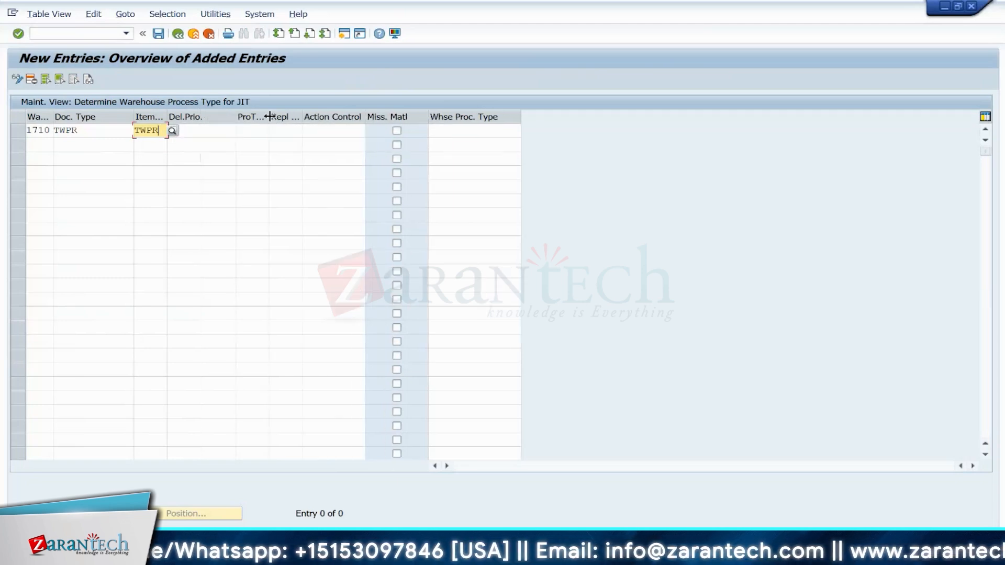
left_click_drag(268, 117, 271, 119)
left_click(265, 134)
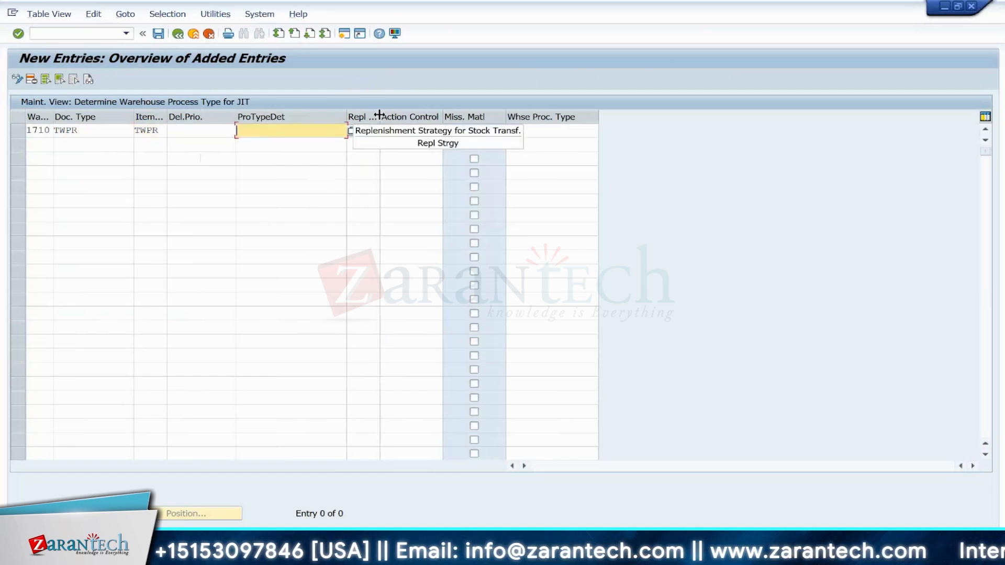
left_click_drag(417, 117, 422, 117)
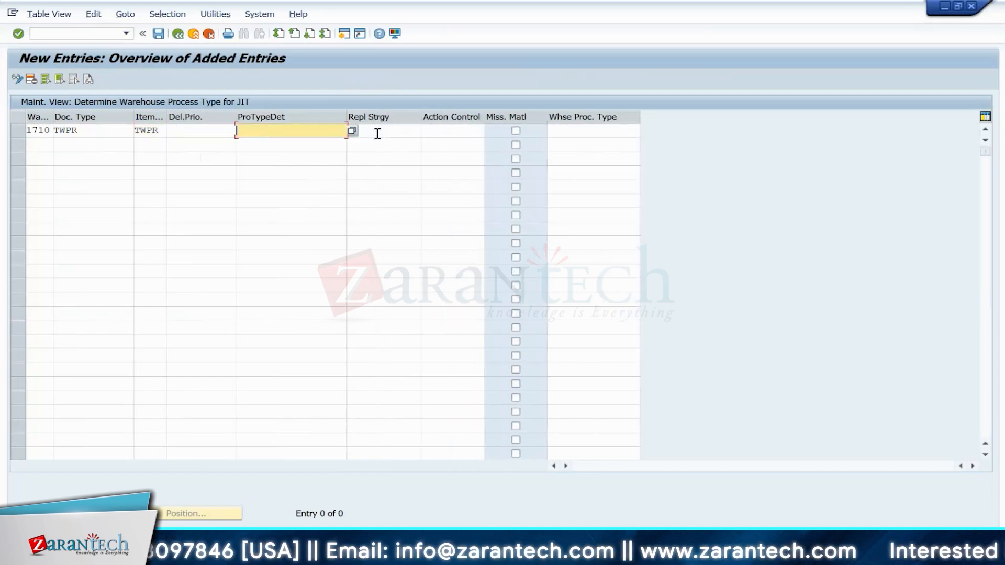
left_click(377, 133)
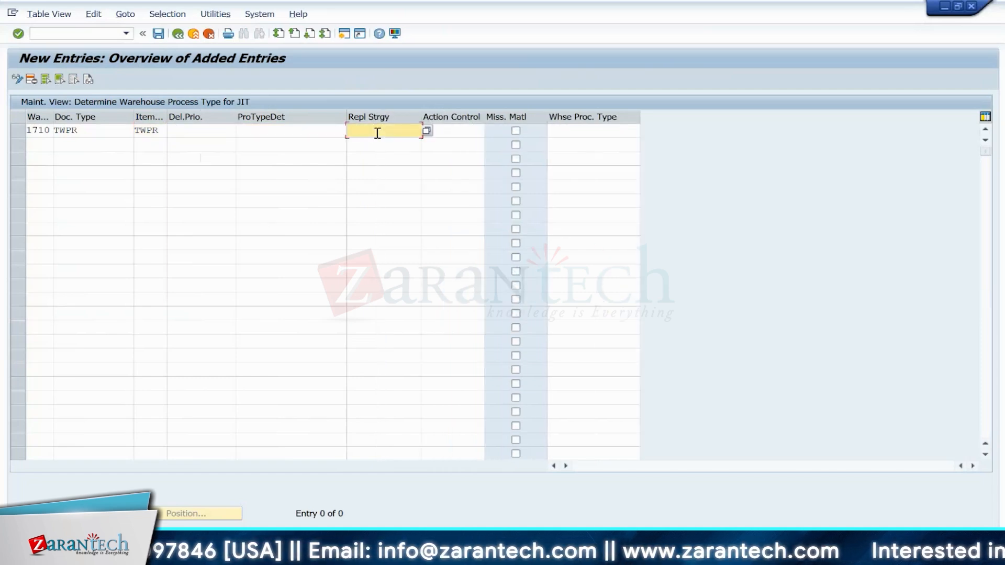
left_click(427, 132)
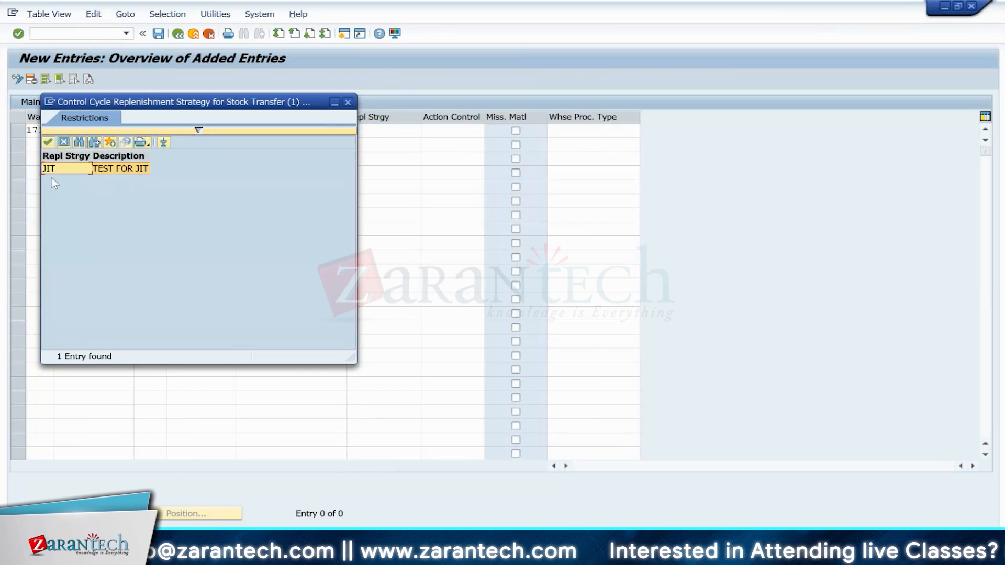
double_click(70, 170)
left_click(466, 130)
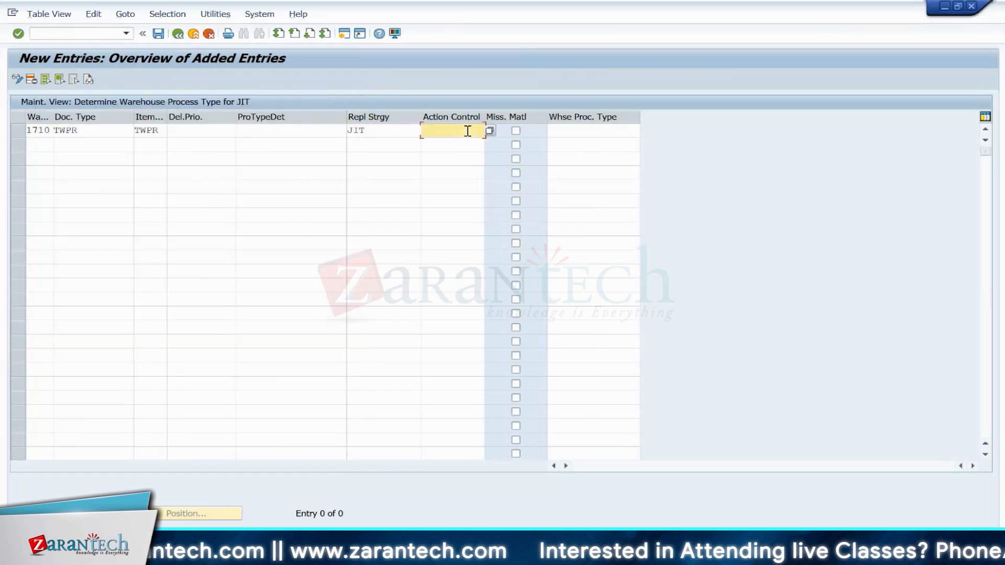
left_click(488, 130)
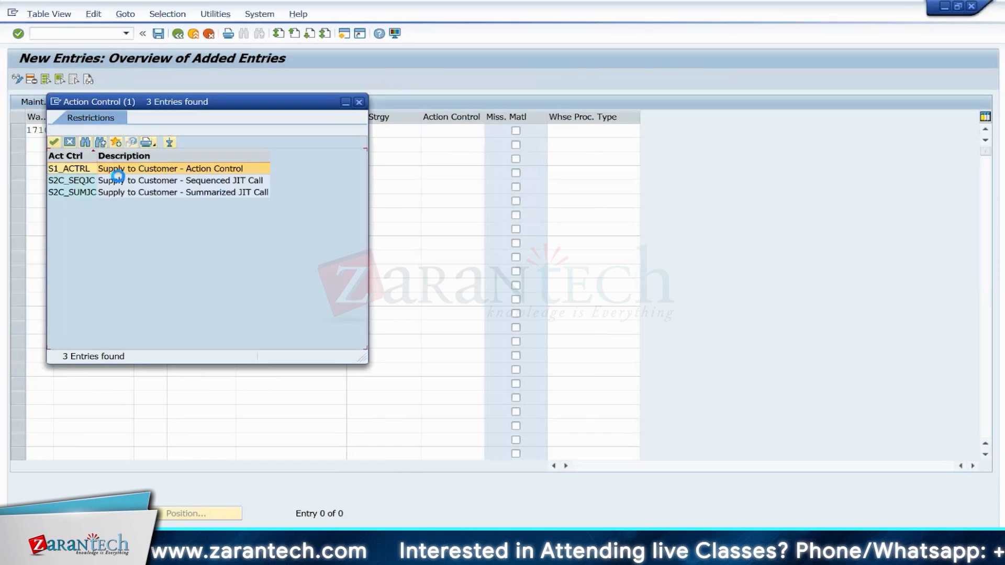
left_click(144, 183)
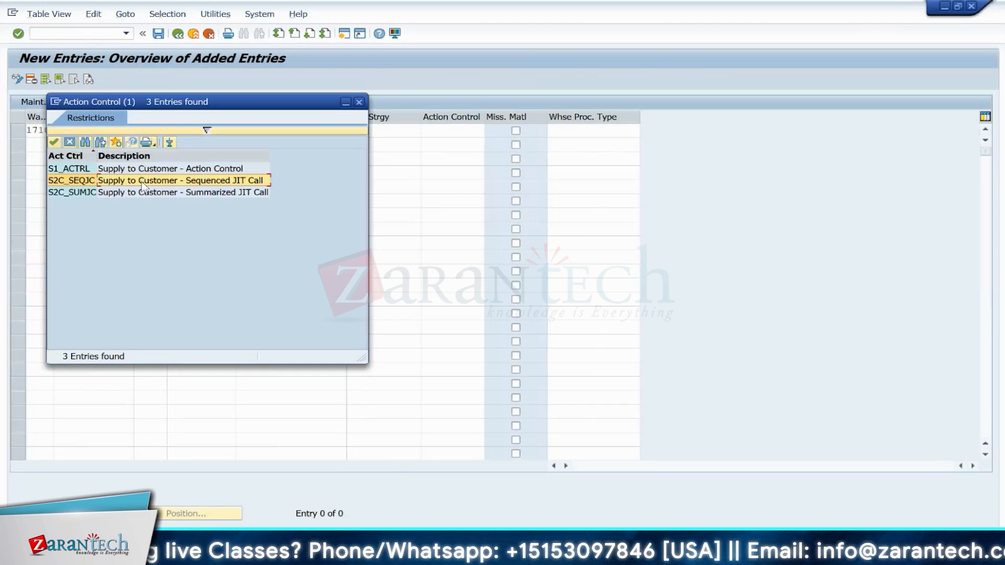
double_click(128, 180)
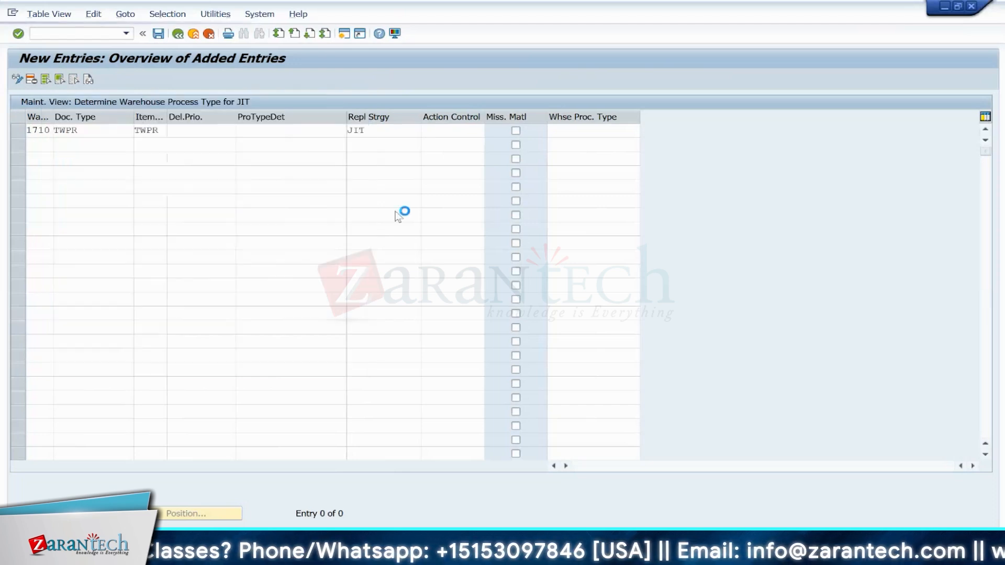
Step: Set the warehouse process type to Y999 and save the entry under the customizing request
left_click(579, 130)
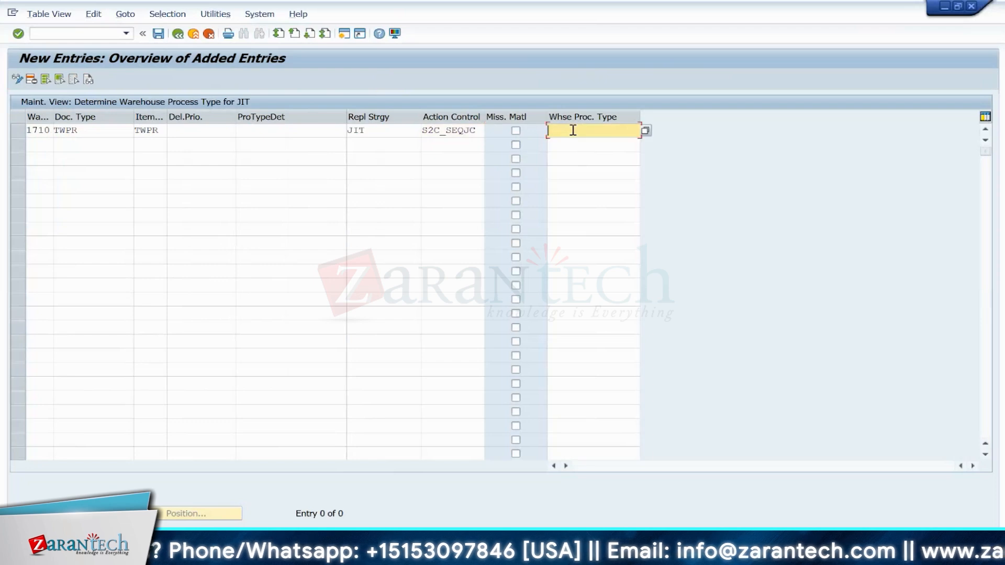
left_click(646, 130)
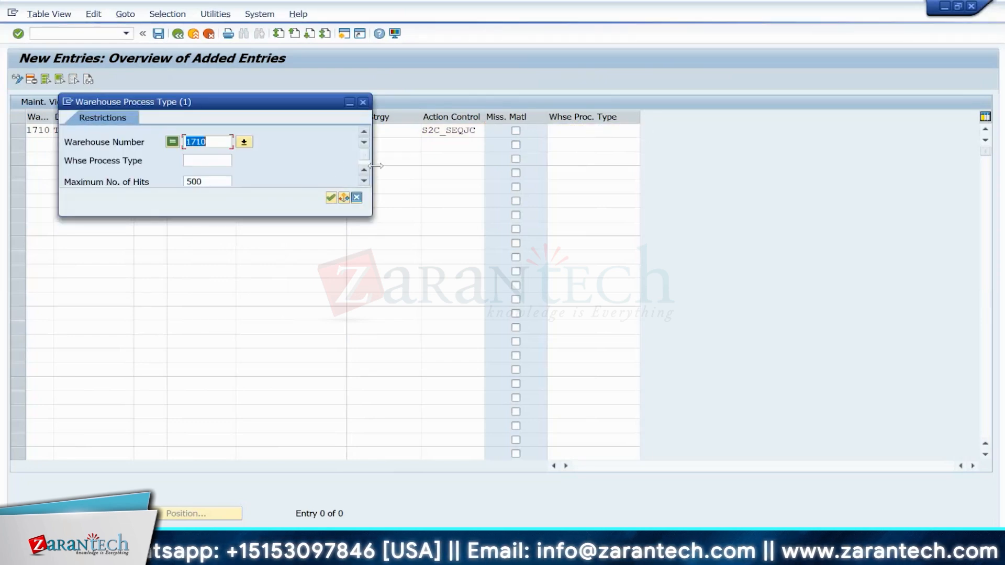
left_click(204, 161)
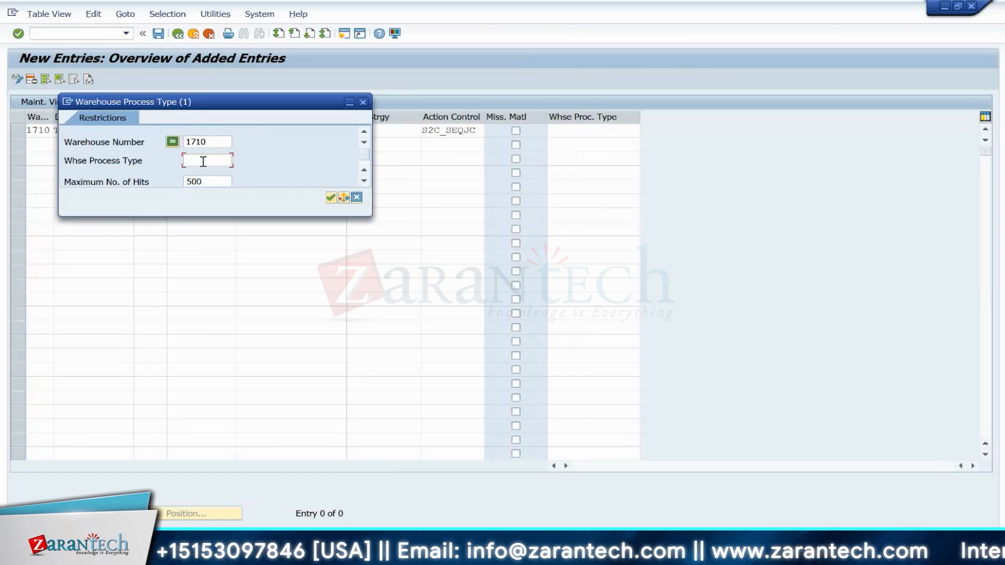
type("Y999")
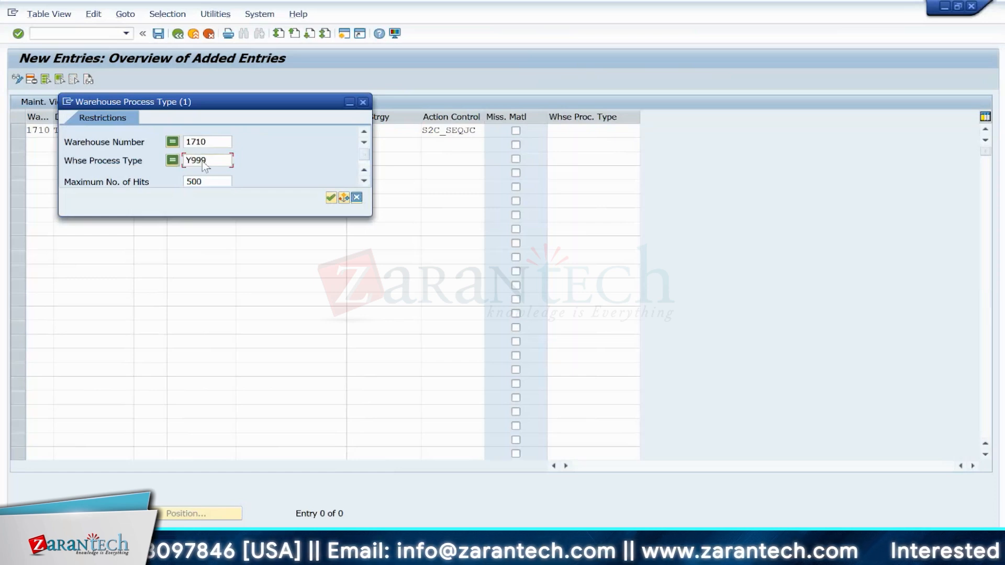
key("Return")
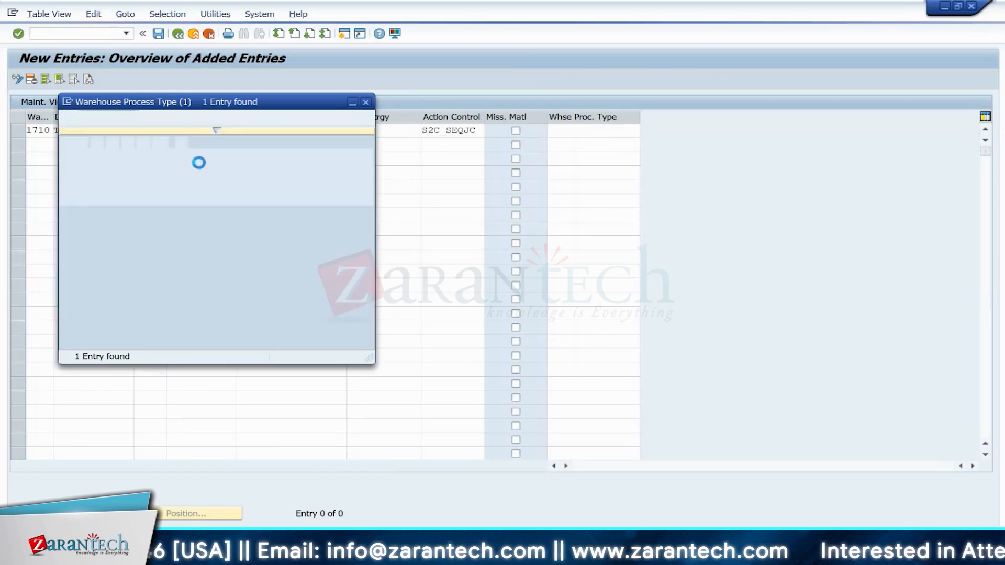
double_click(121, 165)
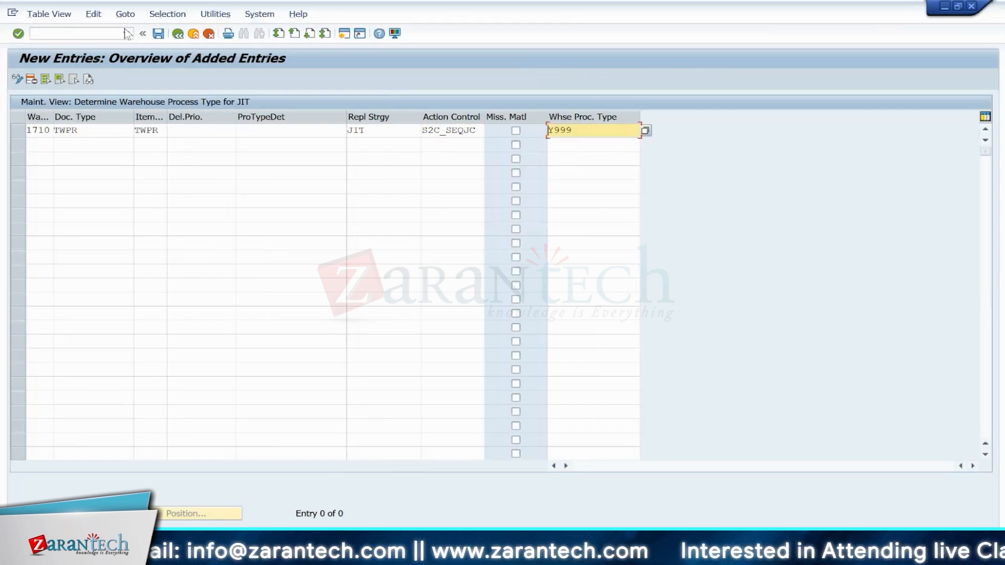
left_click(158, 34)
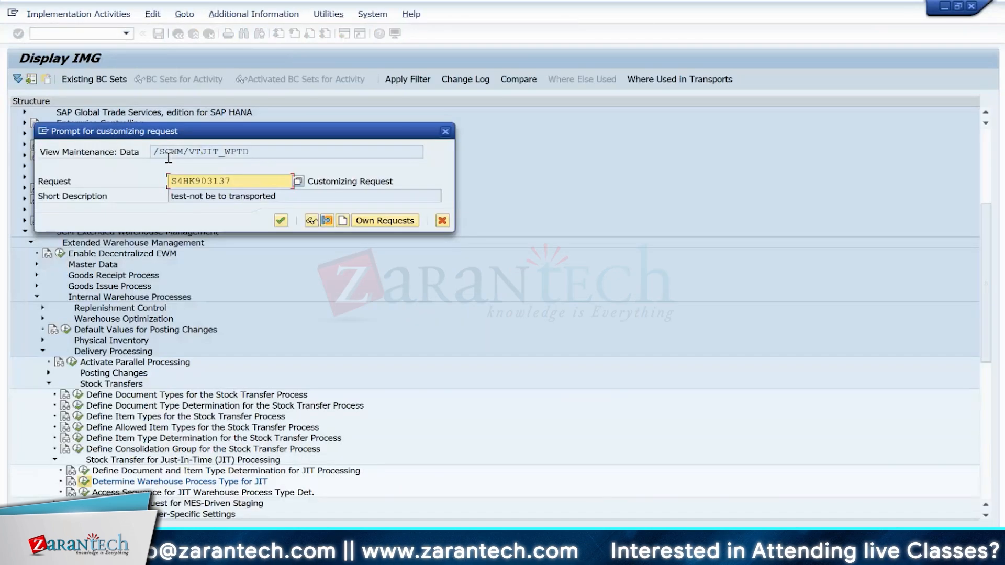
key("Return")
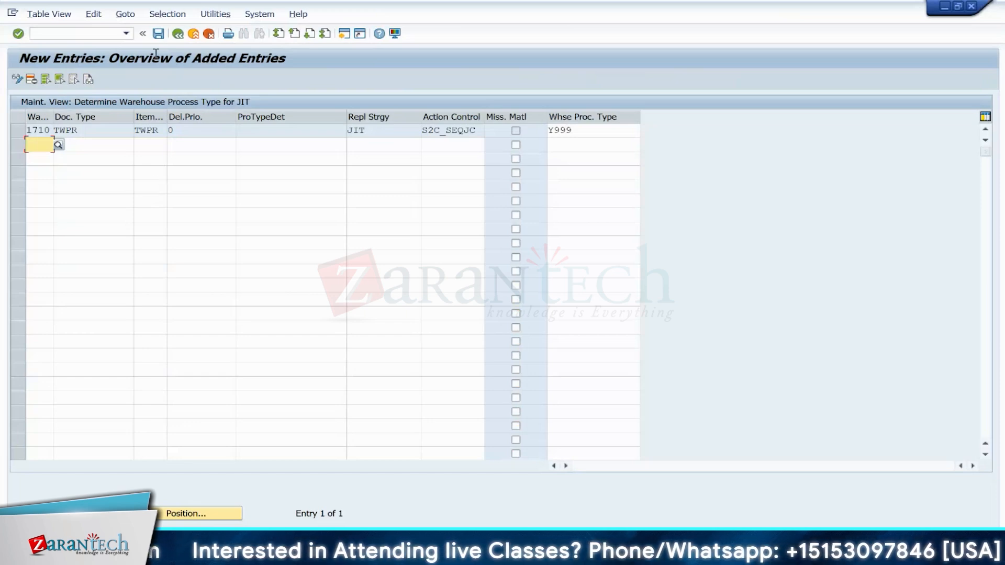
Step: Open transaction PK05 for production supply areas in plant 1710
left_click(104, 34)
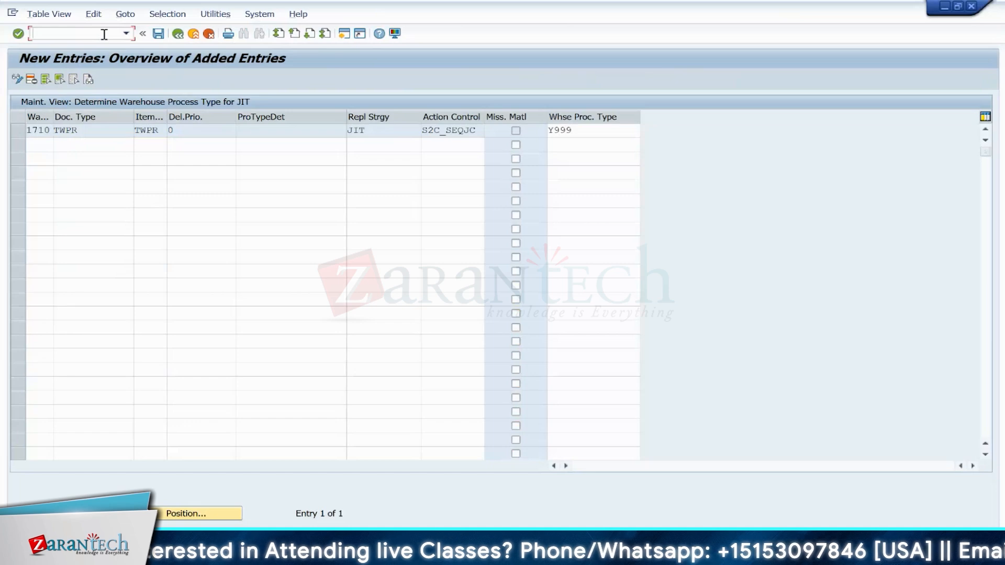
type("/N")
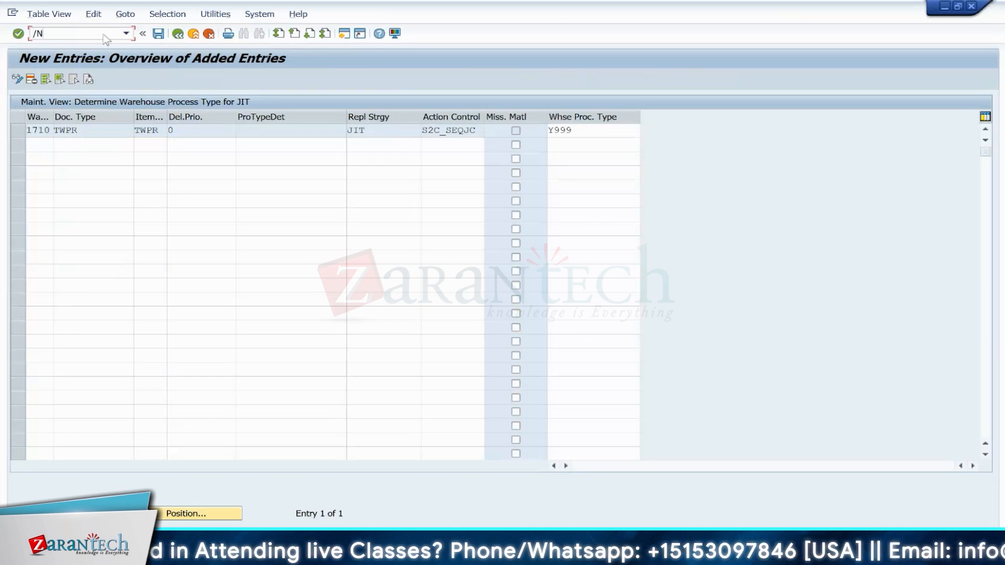
type("PK05")
key("Return")
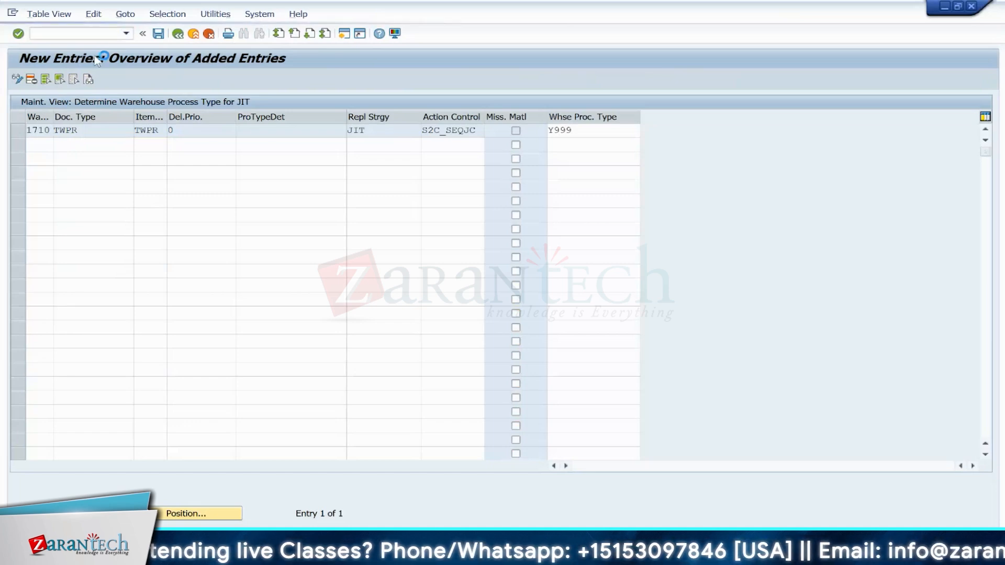
type("1710")
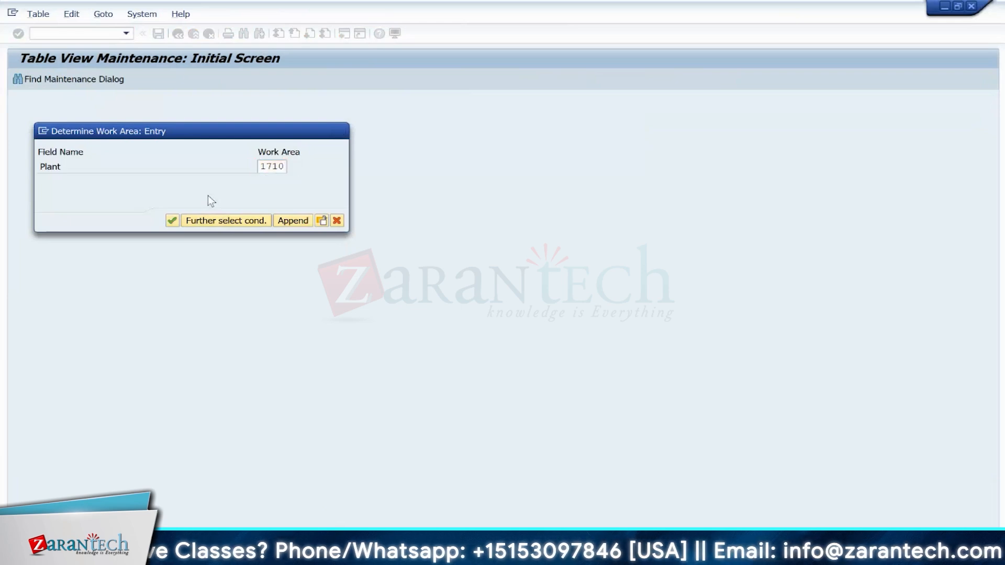
key("Return")
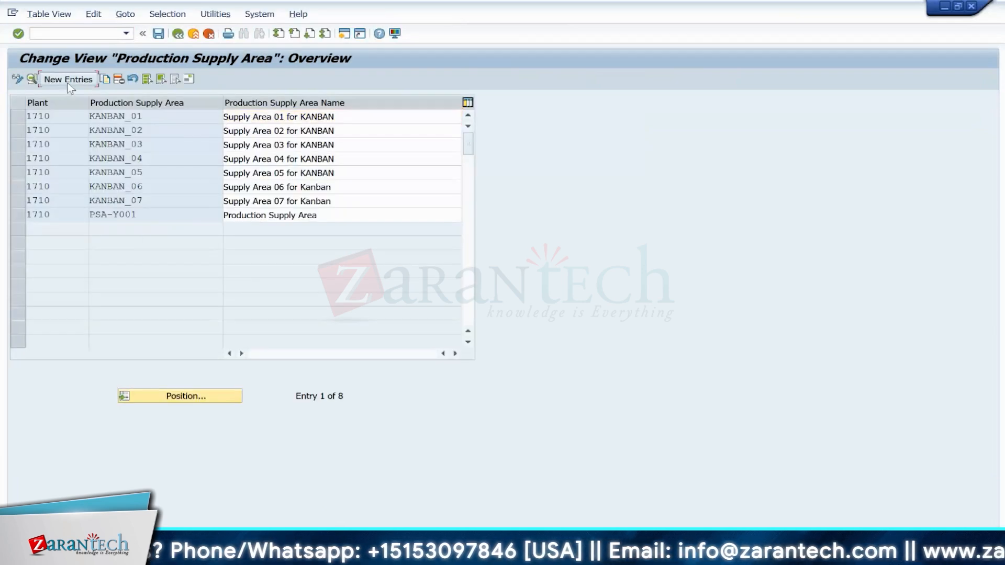
Step: Add a new production supply area JIT_PSA for plant 1710
left_click(68, 79)
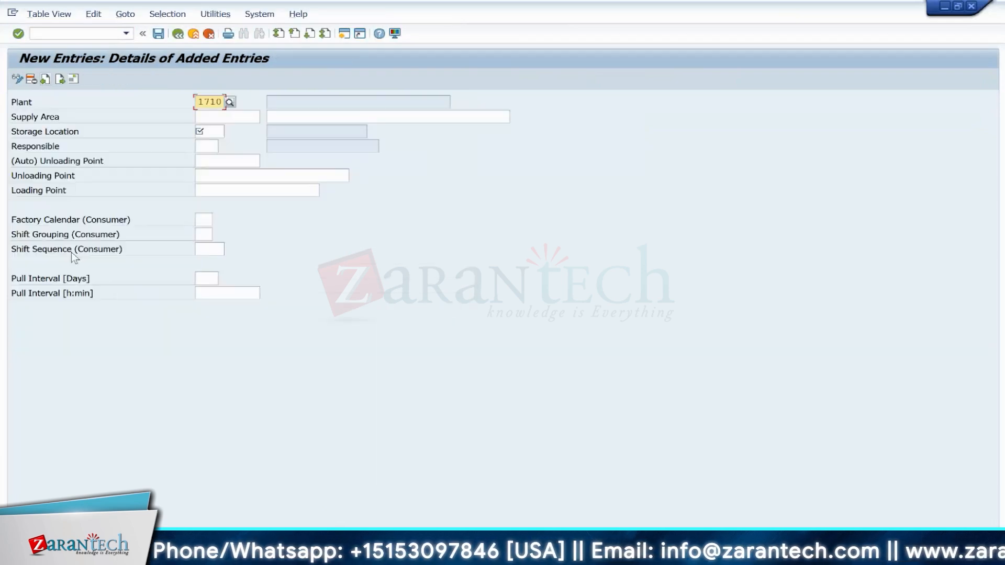
left_click(210, 119)
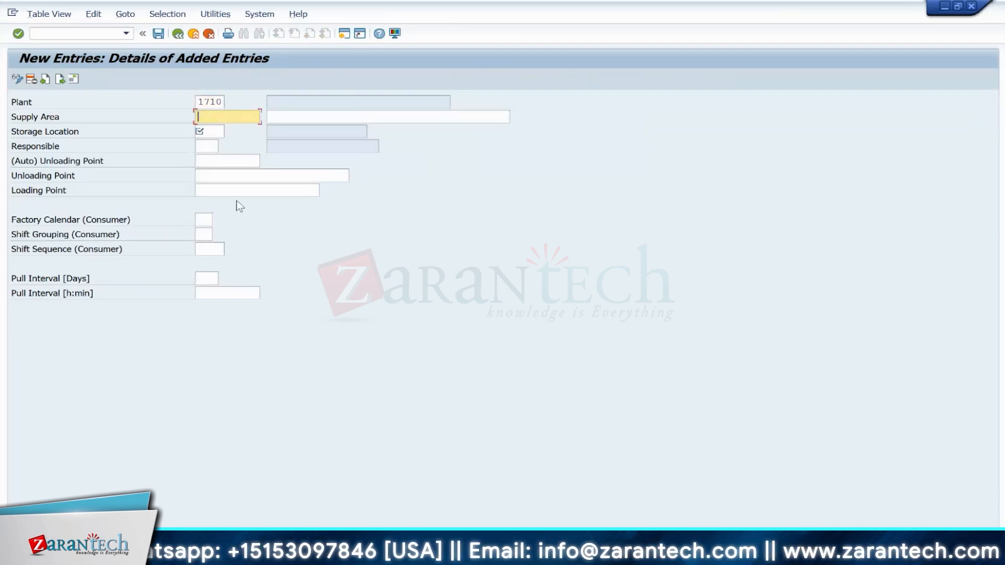
type("PSA")
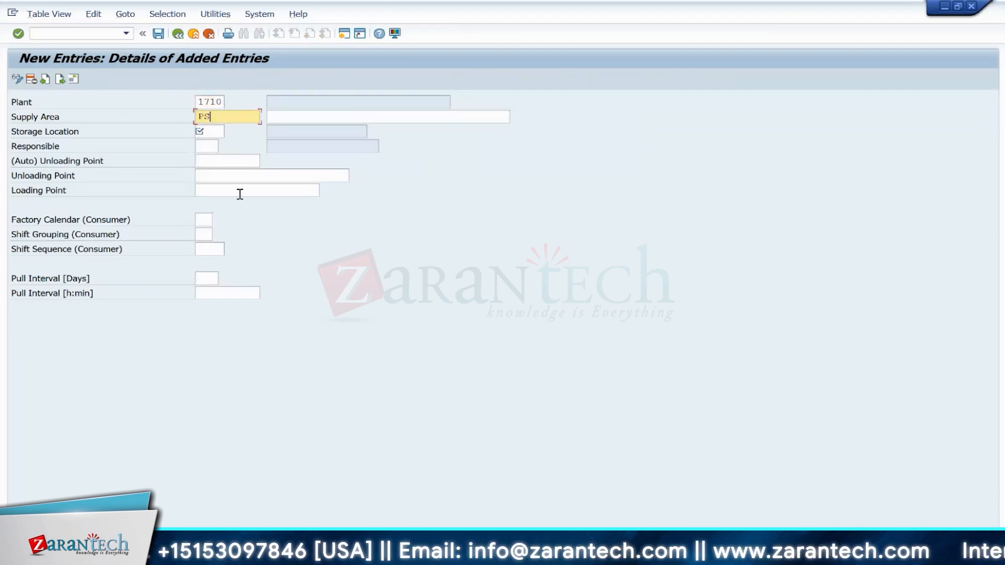
key("BackSpace")
key("BackSpace")
type("J")
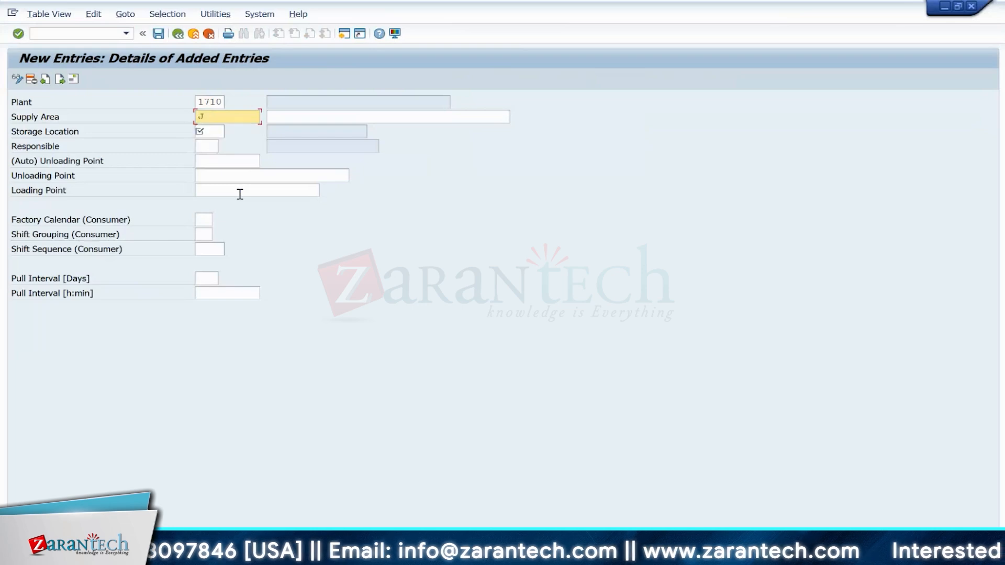
type("IT")
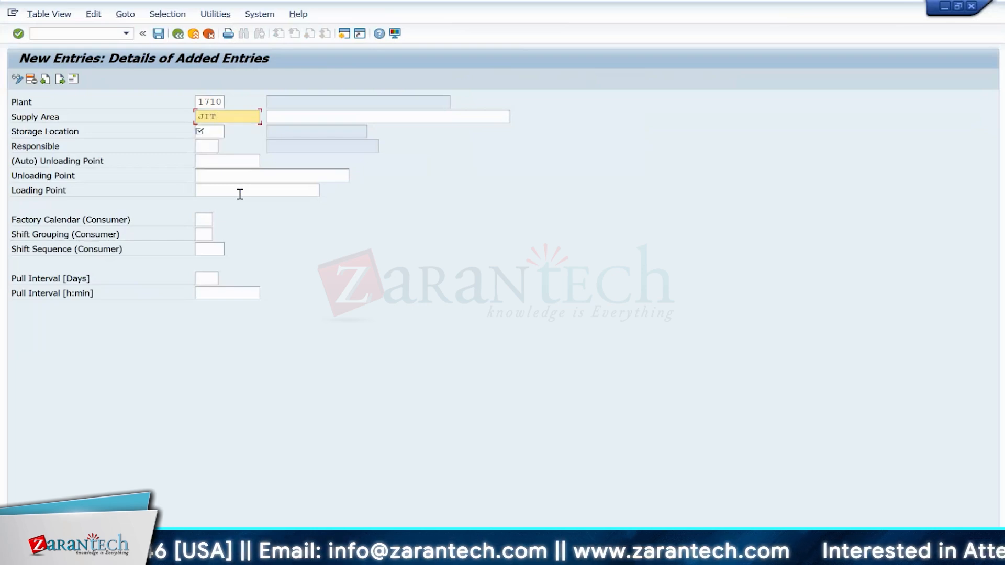
type("_PSA")
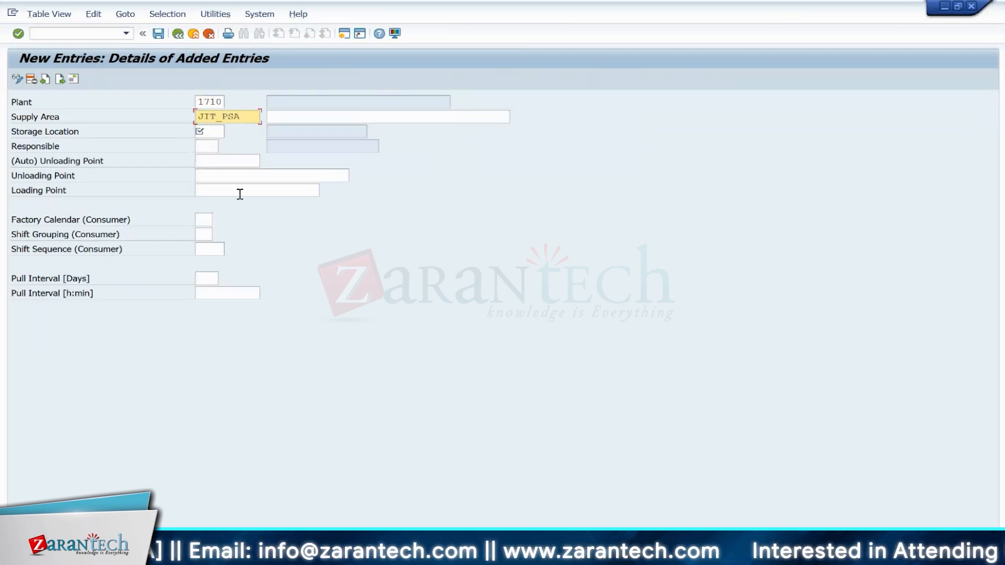
Step: Enter the supply area description "Production Supply Area for PSA"
left_click(312, 116)
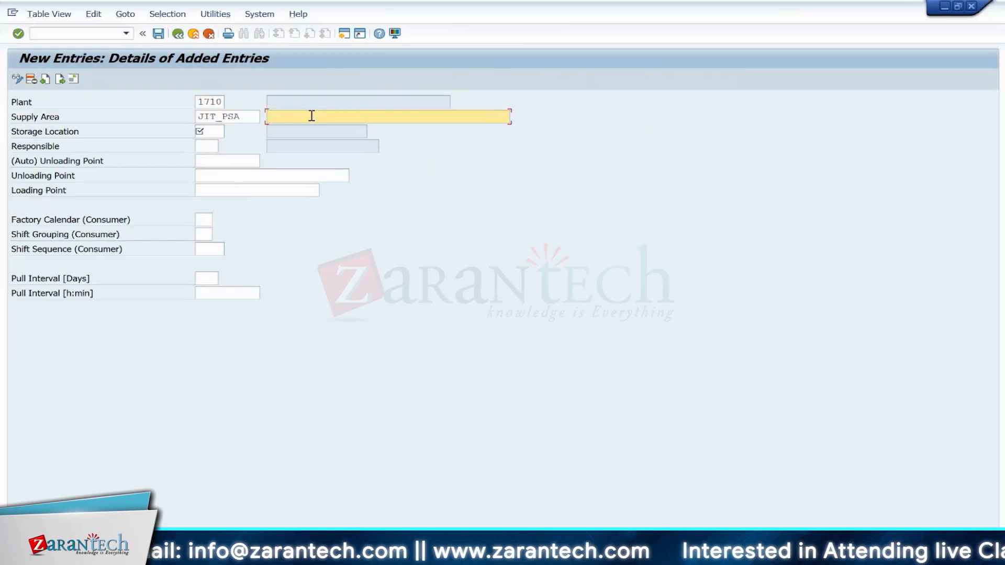
type("pRODUCT")
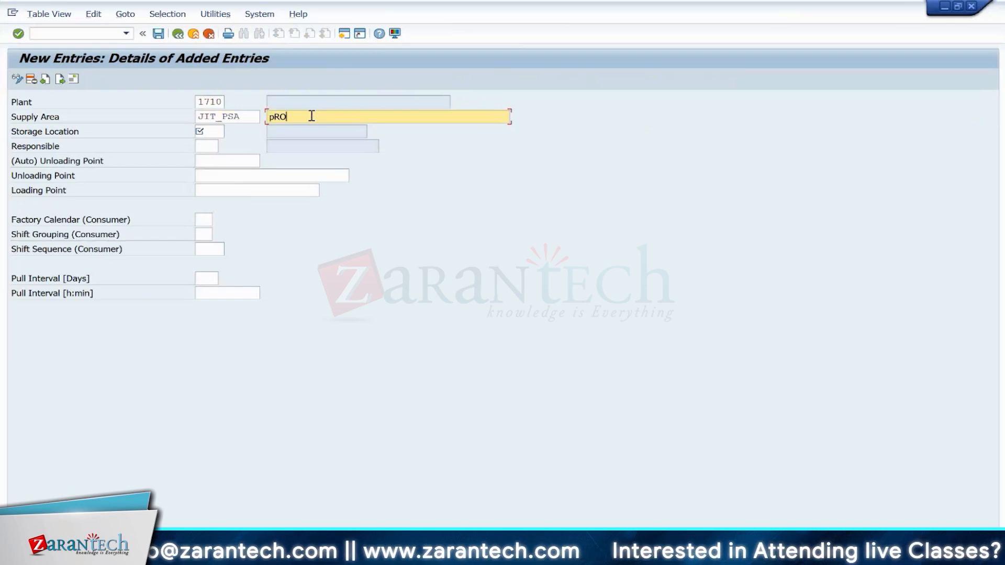
key("BackSpace")
key("BackSpace")
key("BackSpace")
key("BackSpace")
key("BackSpace")
key("BackSpace")
key("BackSpace")
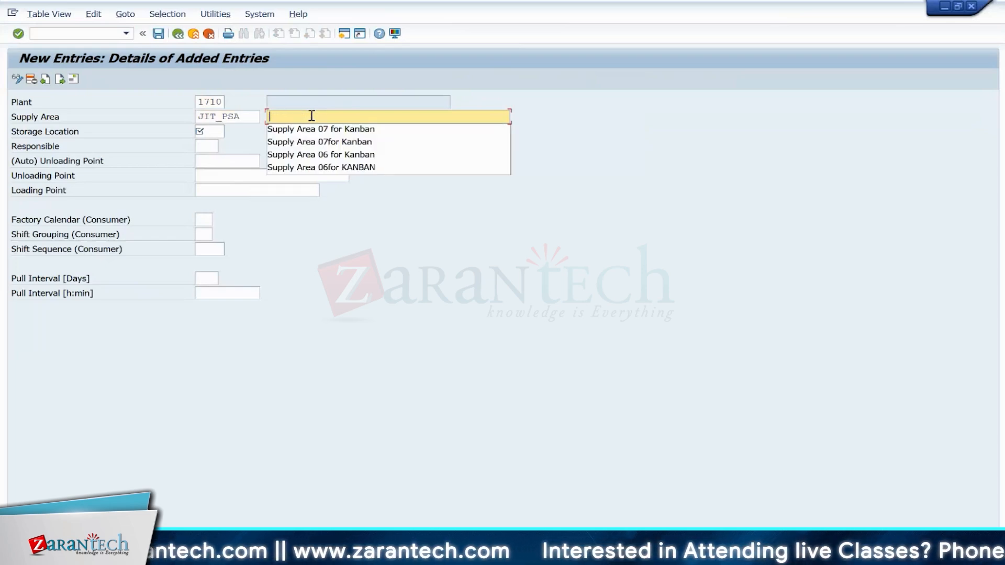
type("Production")
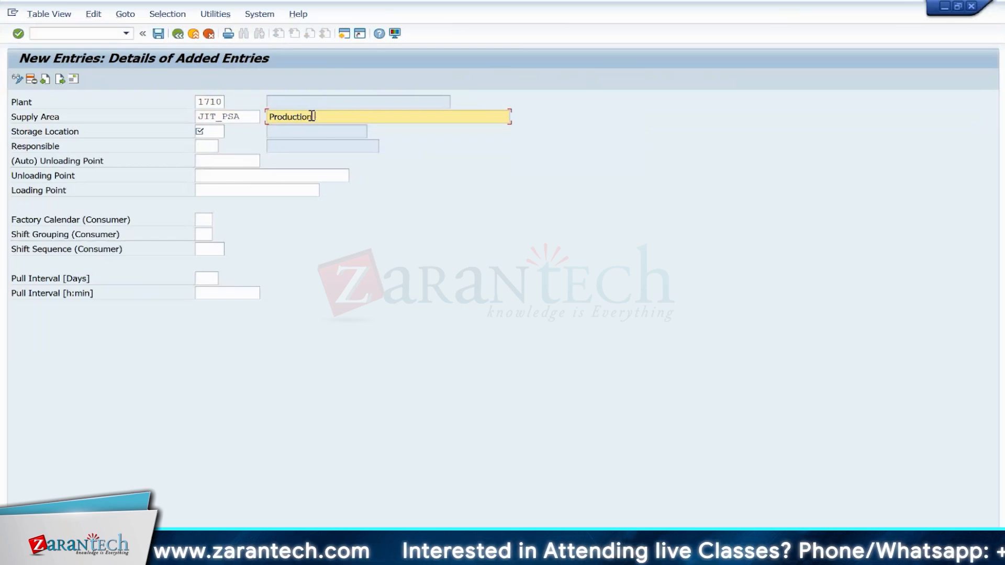
type(" Supply A")
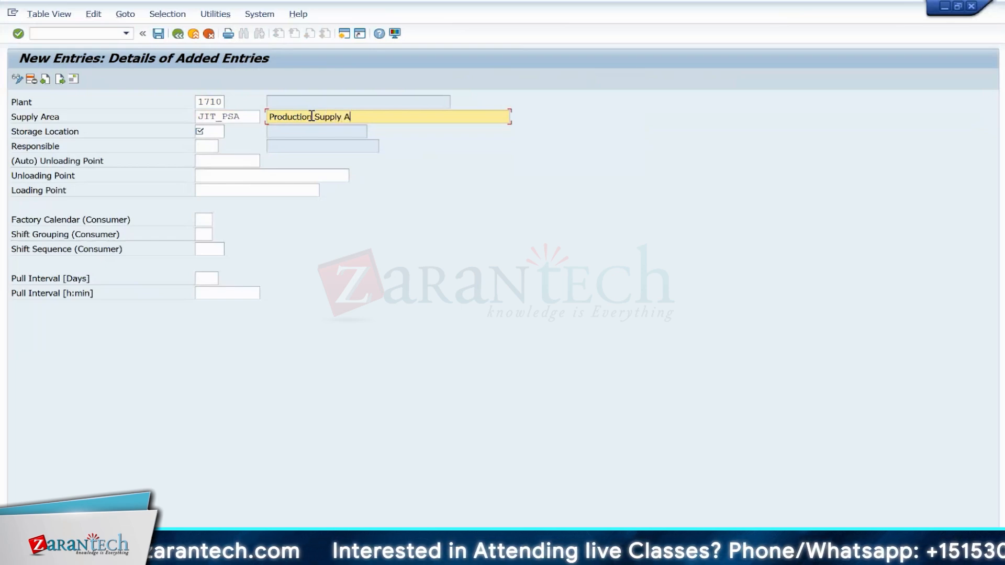
type("rea for")
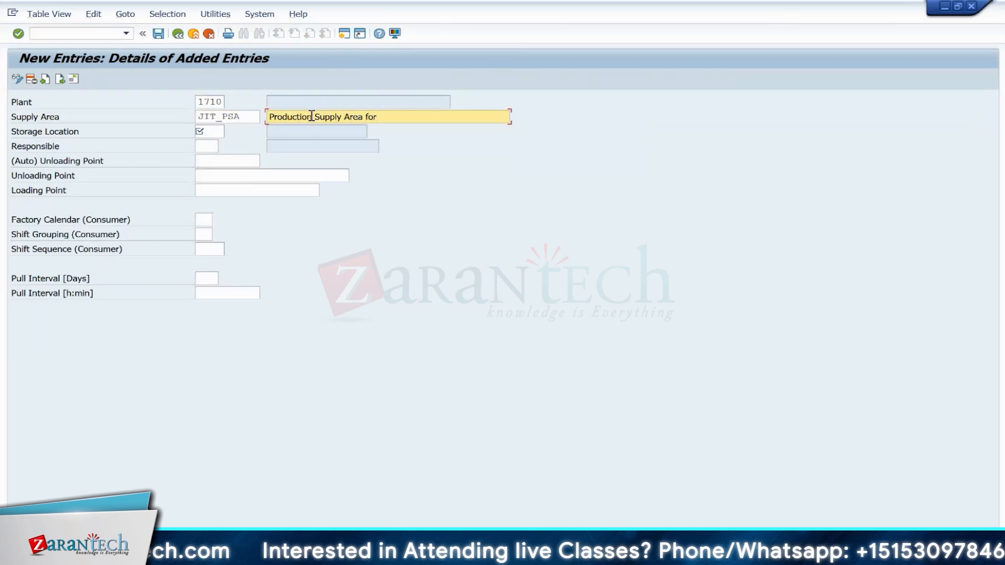
type(" PSA")
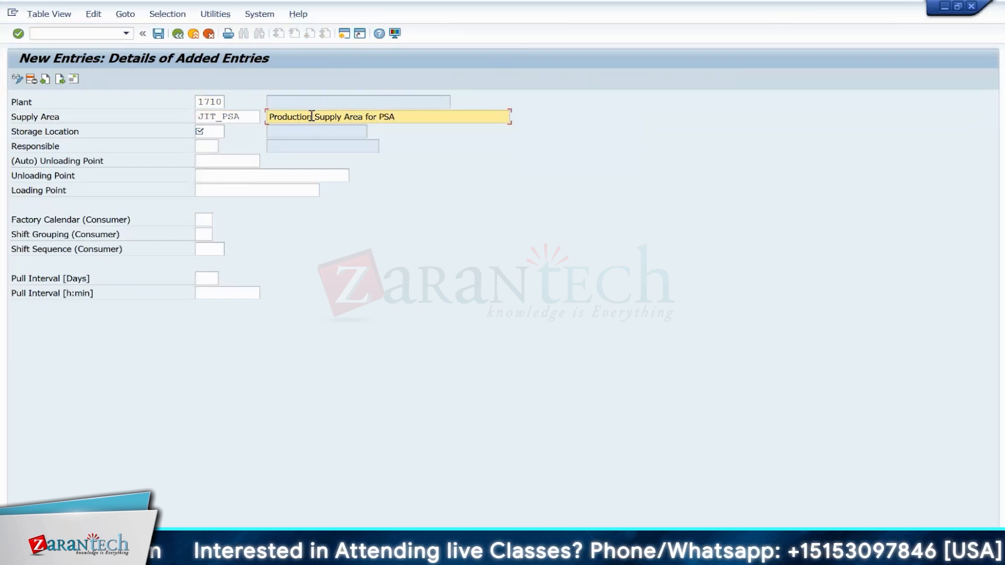
Step: Set the storage location to 171D and the responsible MRP controller to 001, then save the supply area
left_click(210, 131)
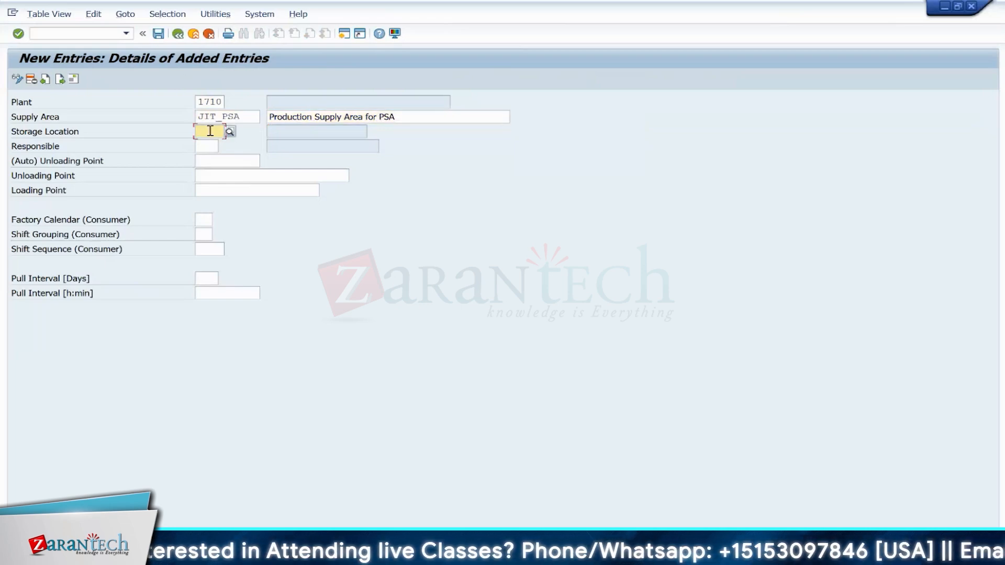
type("17")
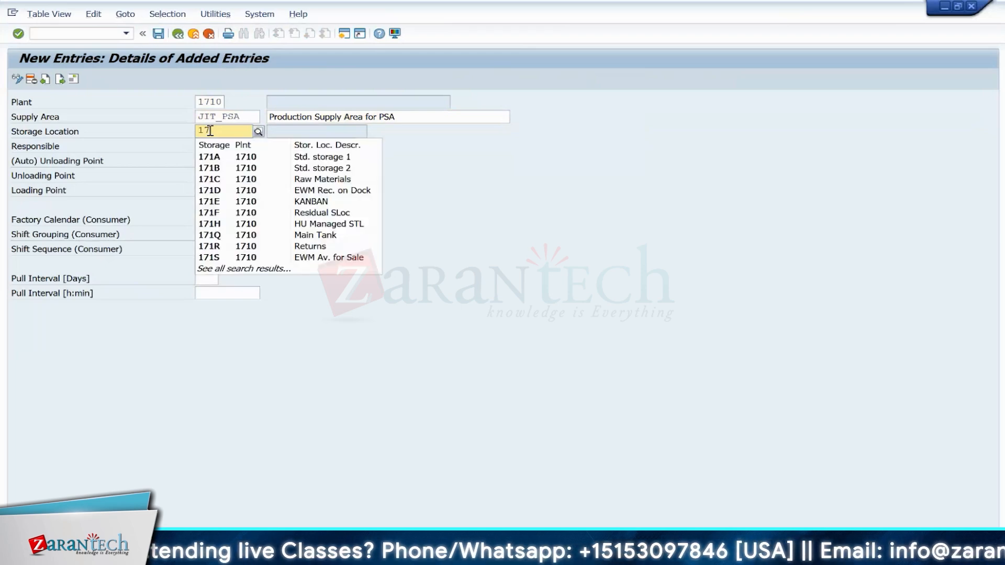
left_click(216, 191)
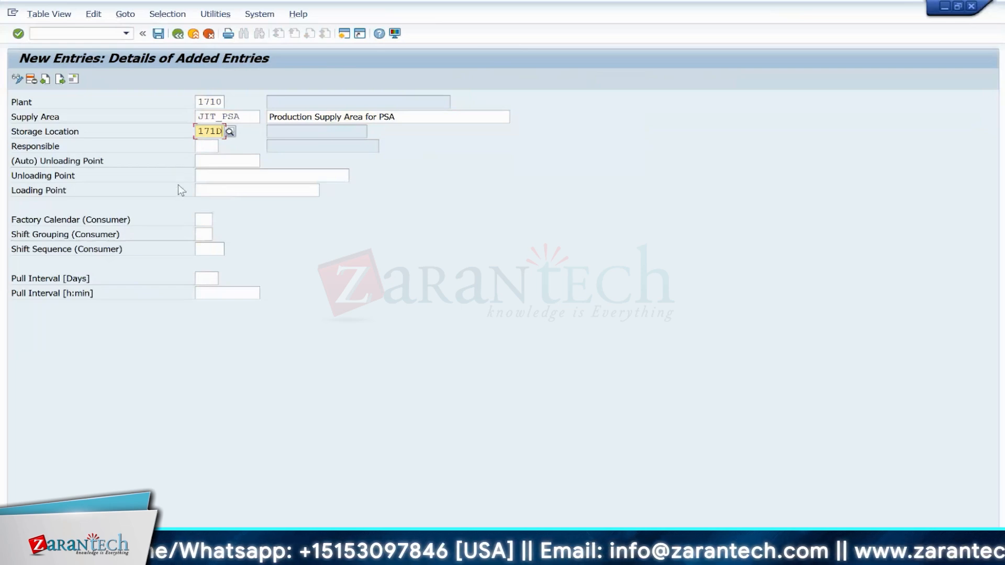
left_click(206, 147)
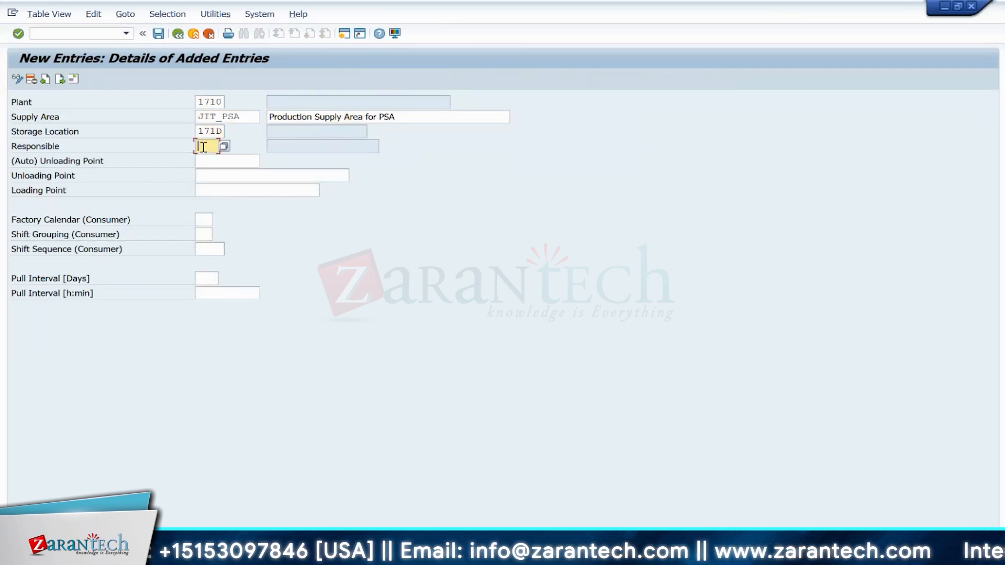
type("001")
key("Return")
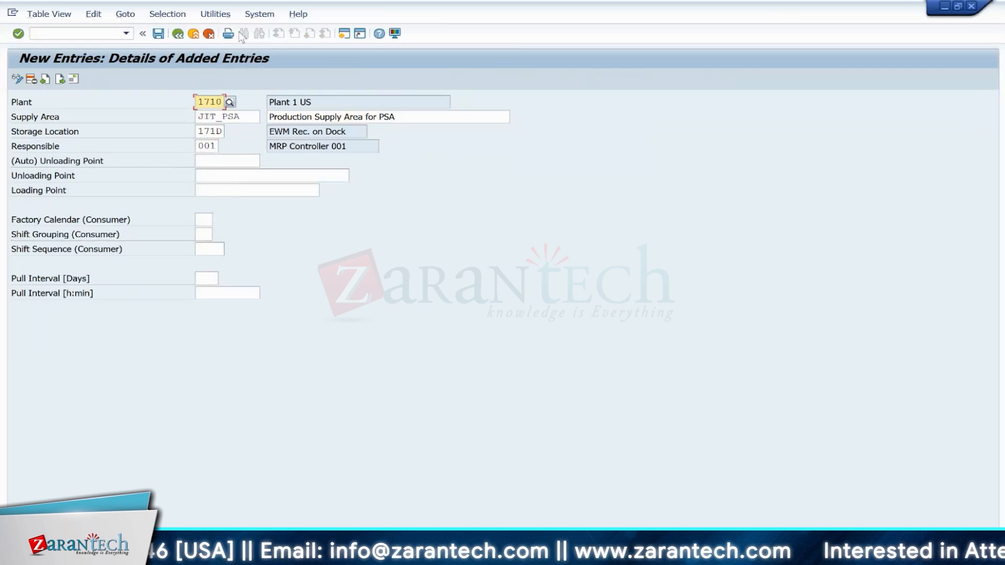
left_click(159, 34)
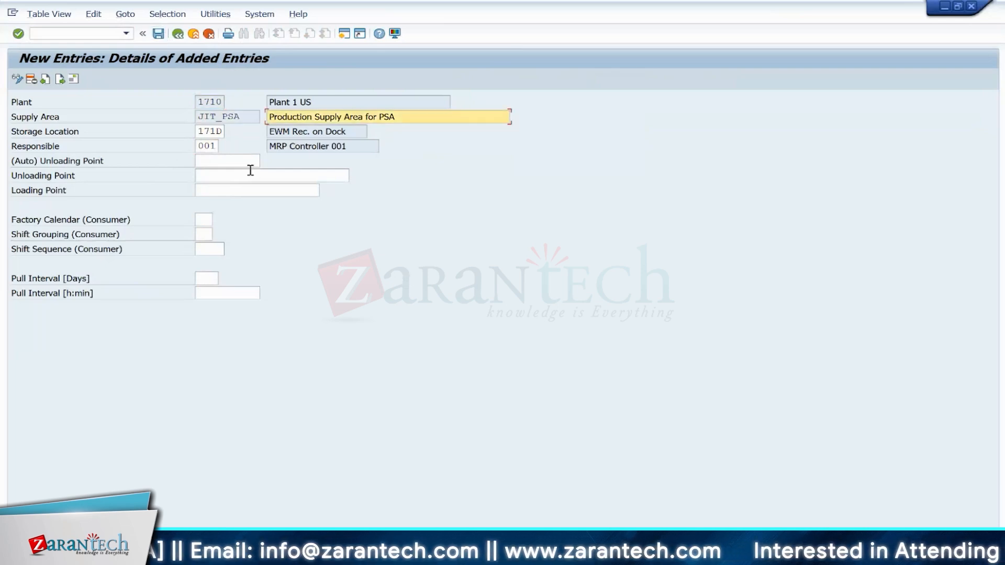
Step: Open transaction /SCWM/PSA_REPLICATE to replicate production supply areas
left_click(90, 35)
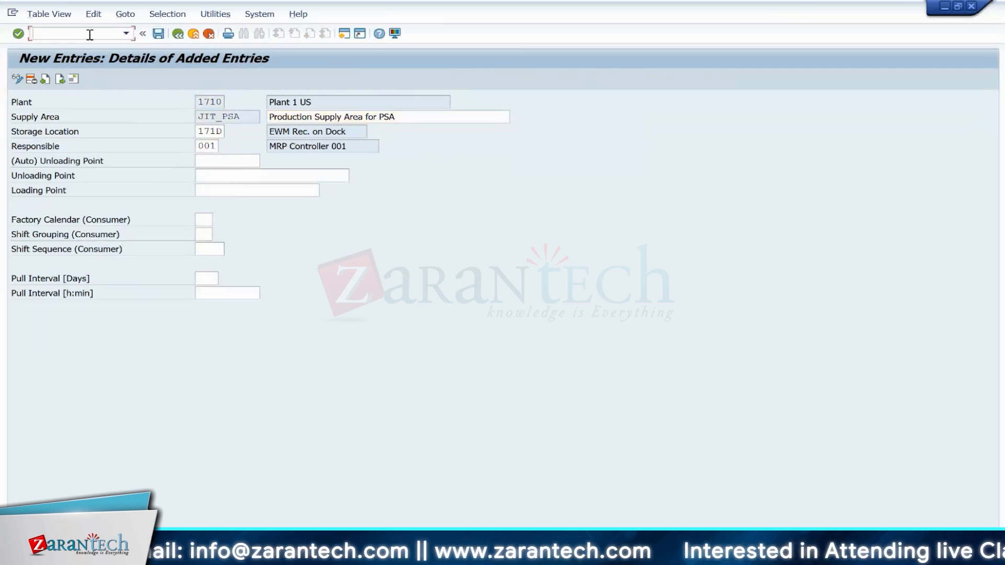
type("/N/SCWM/")
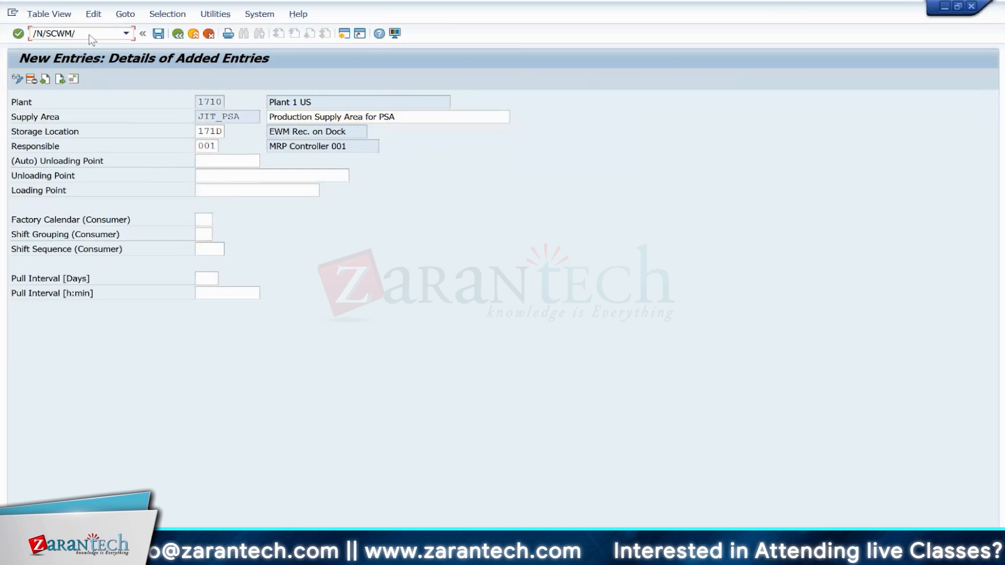
type("PSA")
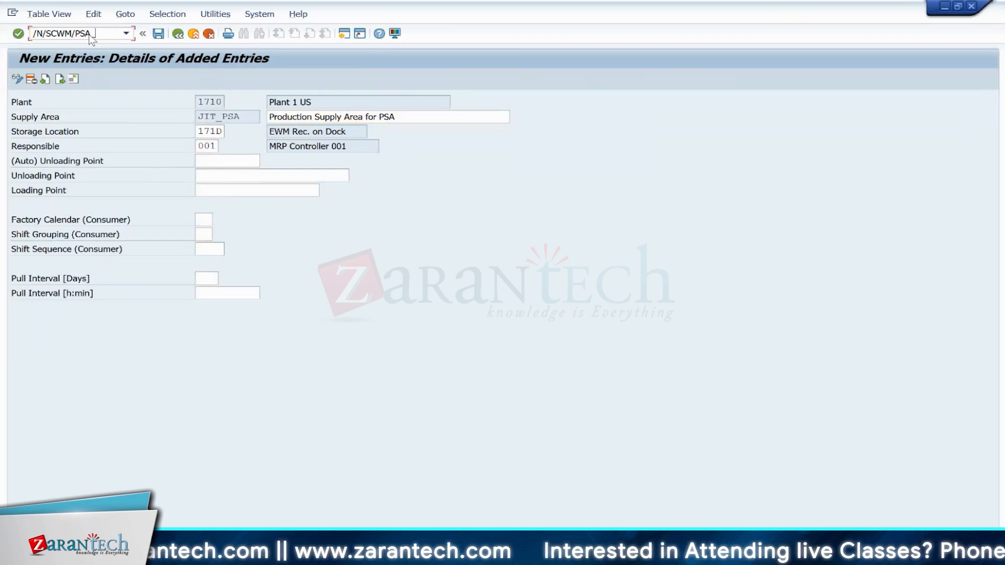
type("_REPLICATE")
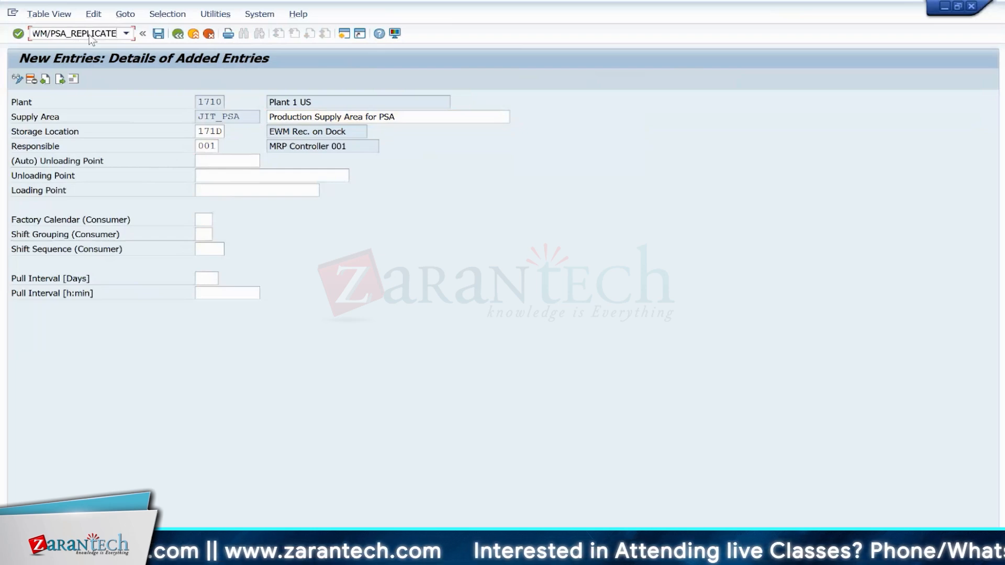
key("Return")
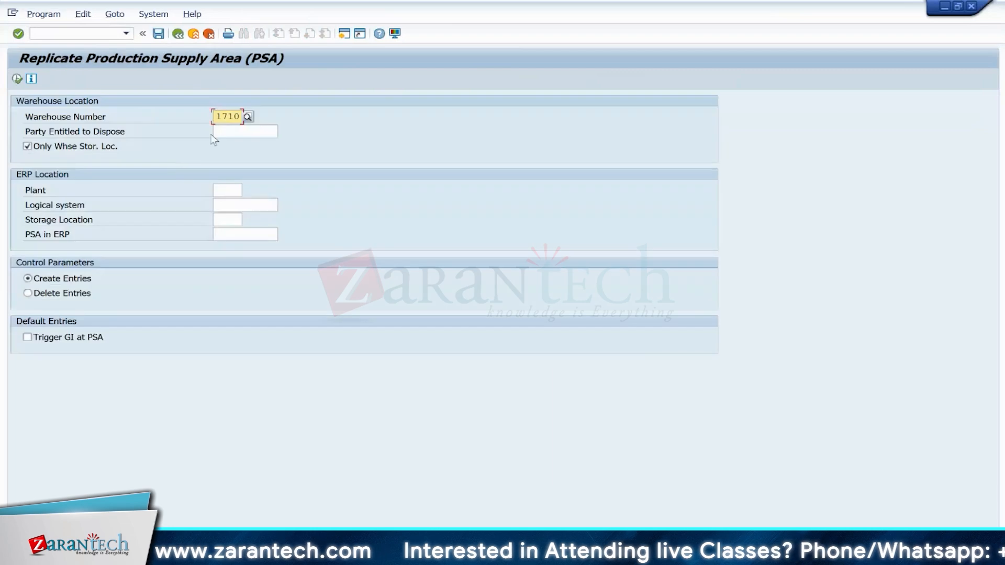
Step: Run the PSA replication for warehouse 1710 with plant 1710, logical system S4HCLNT100 and storage location 171S
left_click(234, 131)
left_click(222, 191)
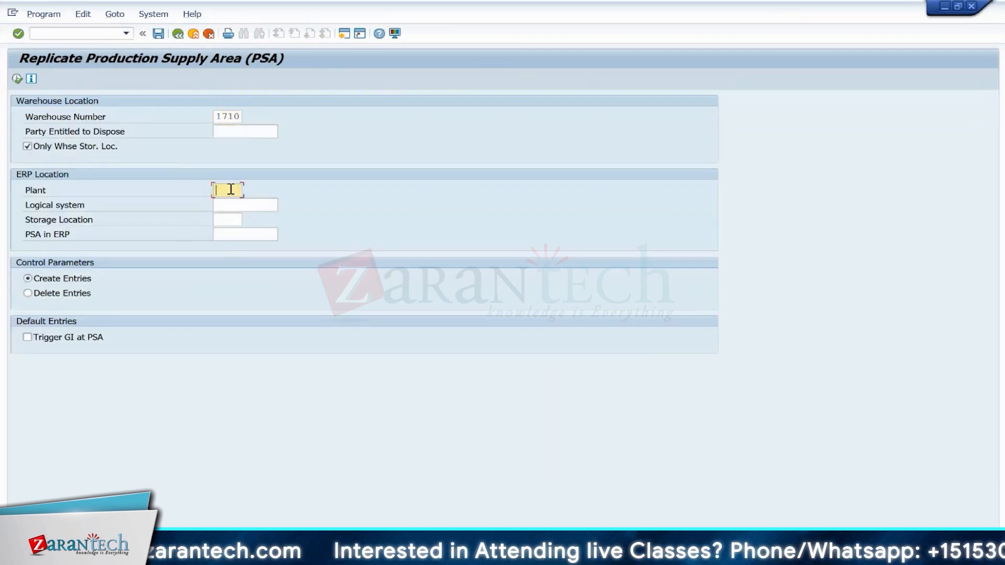
left_click(228, 202)
left_click(224, 204)
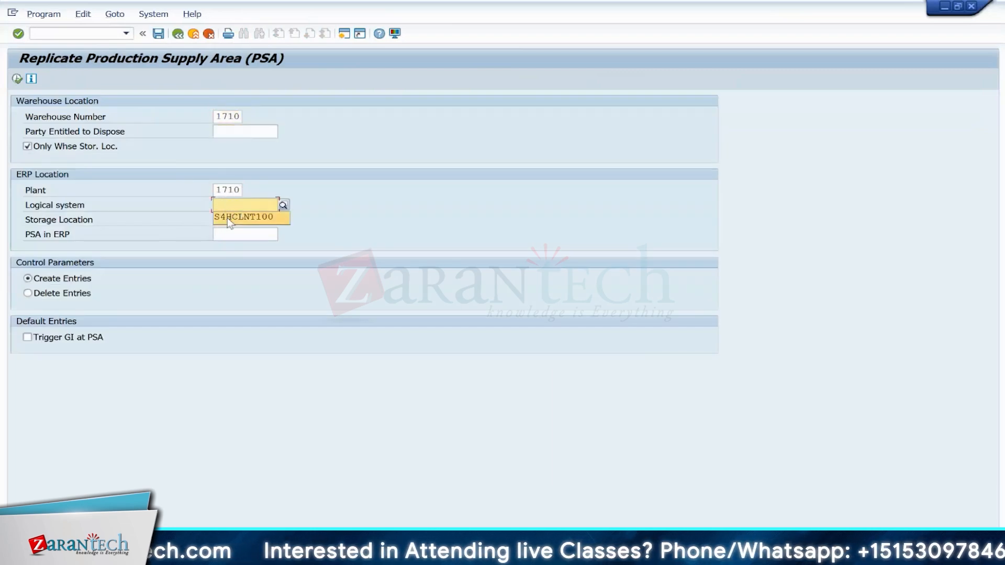
left_click(228, 217)
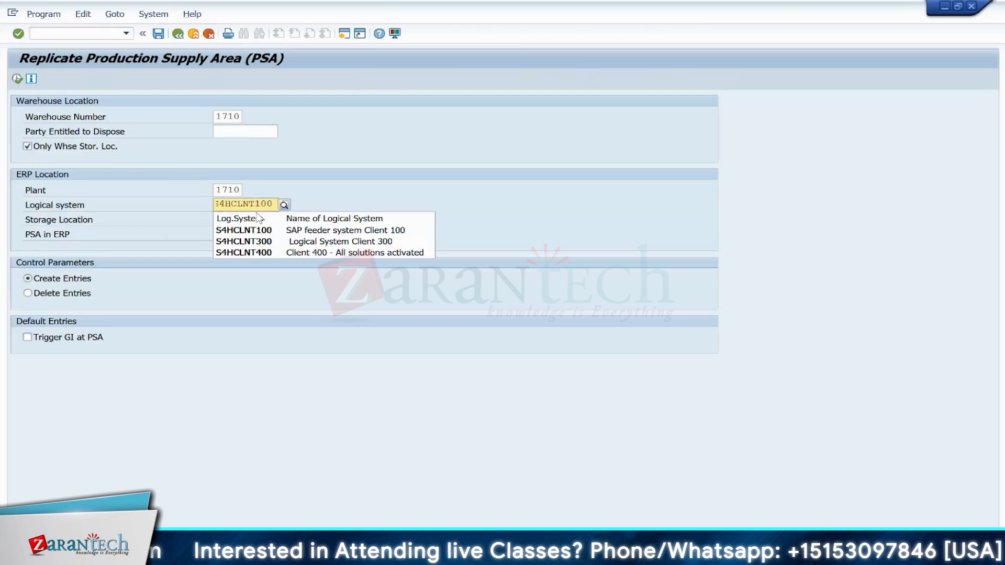
left_click(232, 229)
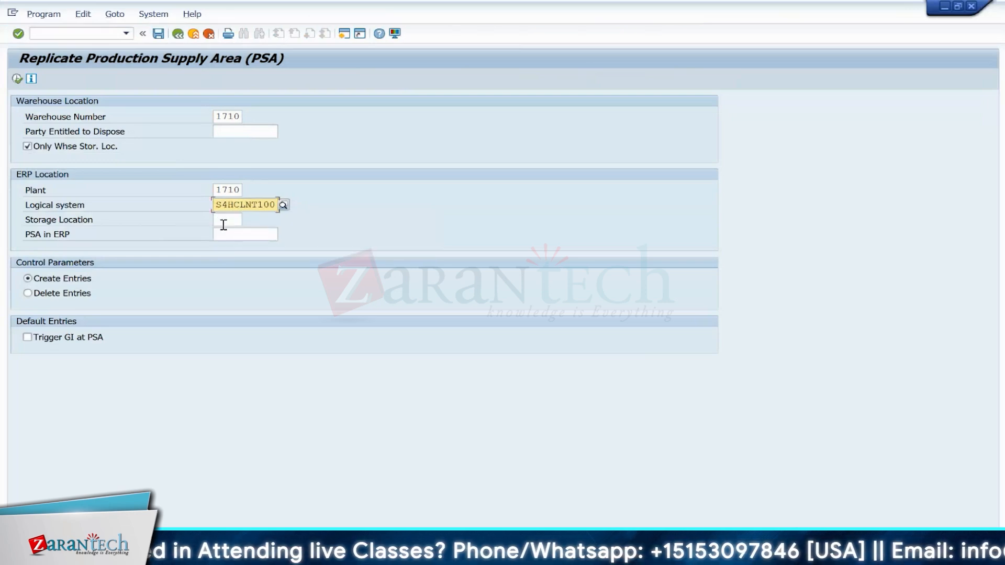
left_click(223, 225)
type("171s")
left_click(18, 79)
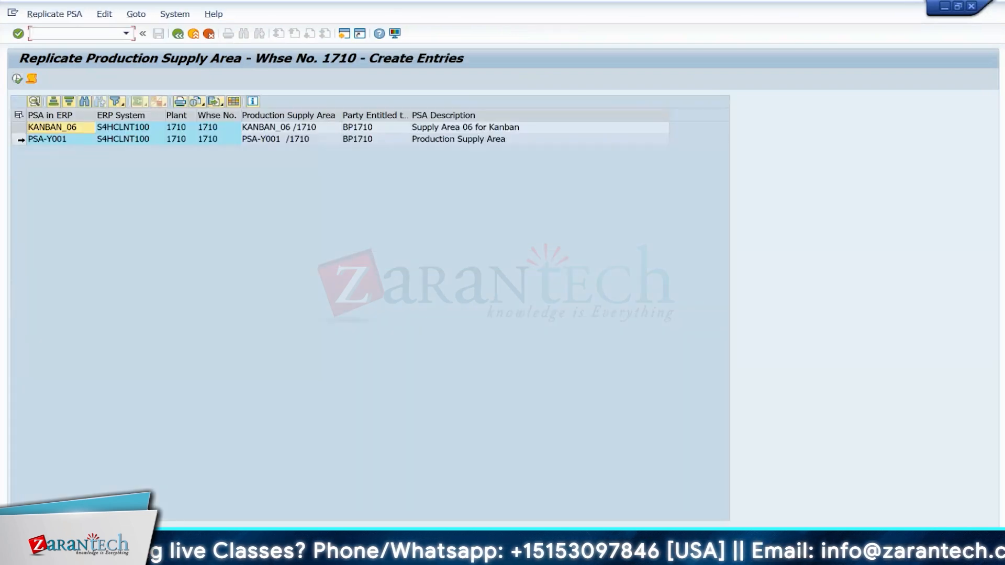
Step: Rerun the replication with storage location 171D and select the JIT_PSA entry for creation
left_click(178, 33)
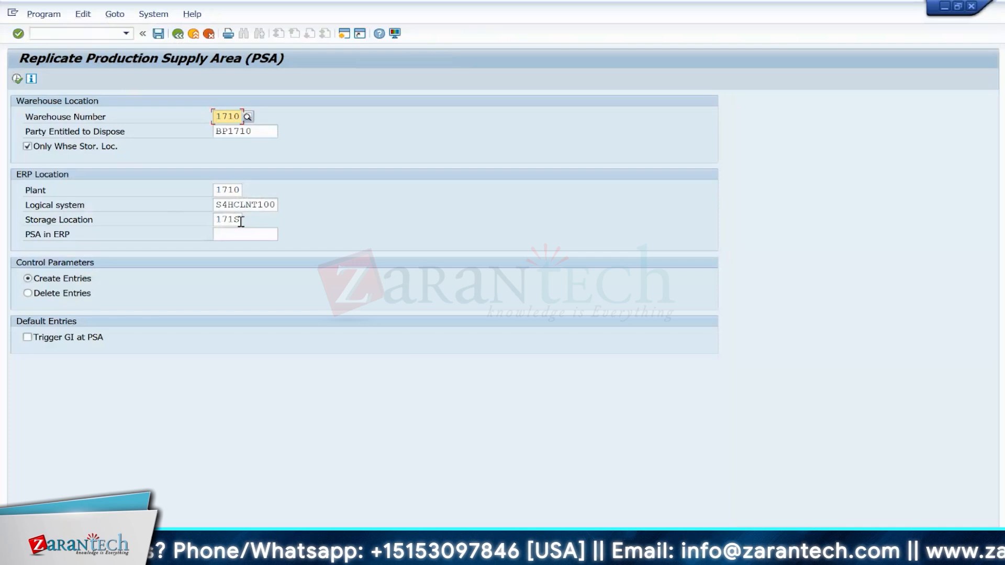
left_click(240, 221)
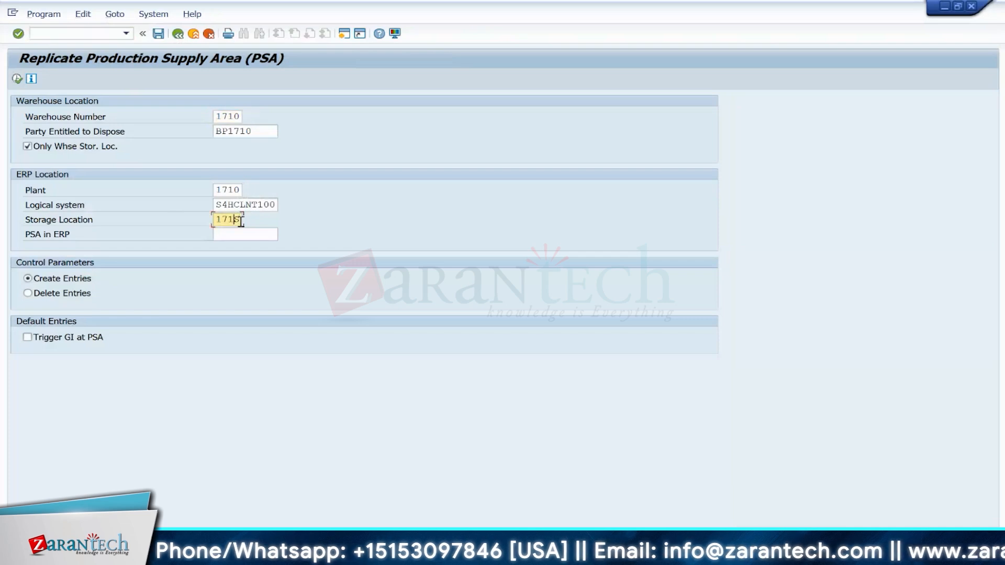
left_click(17, 78)
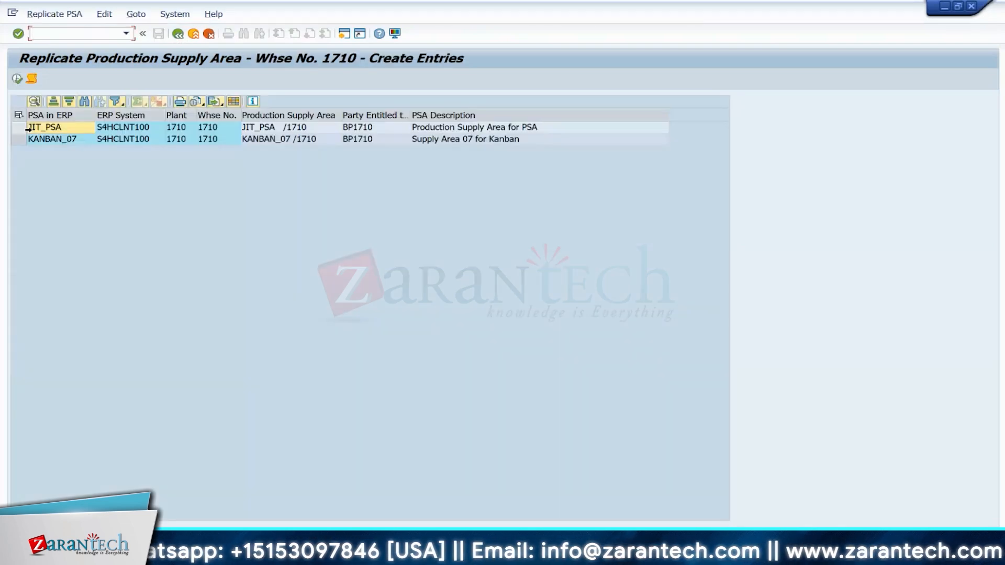
left_click(20, 128)
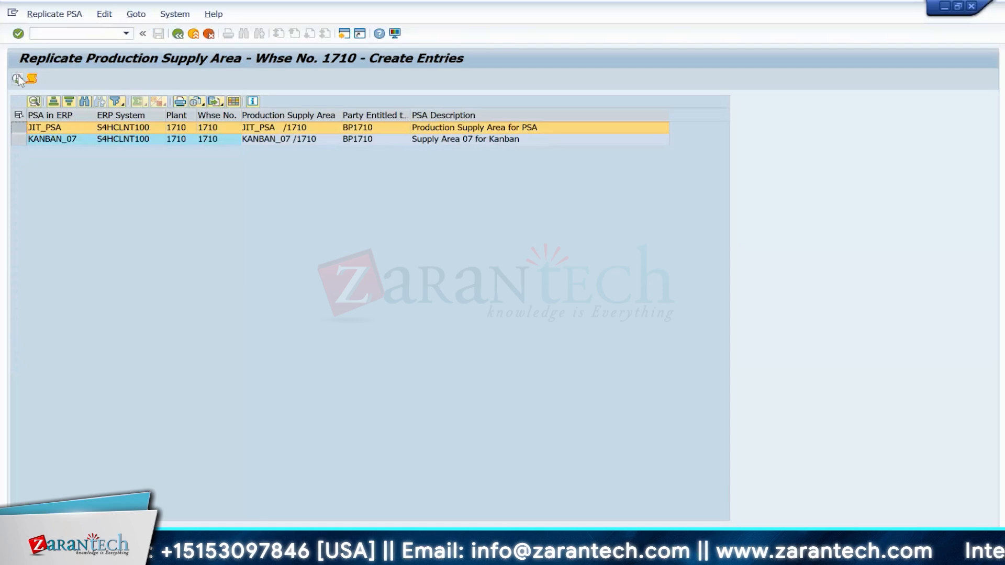
key("F3")
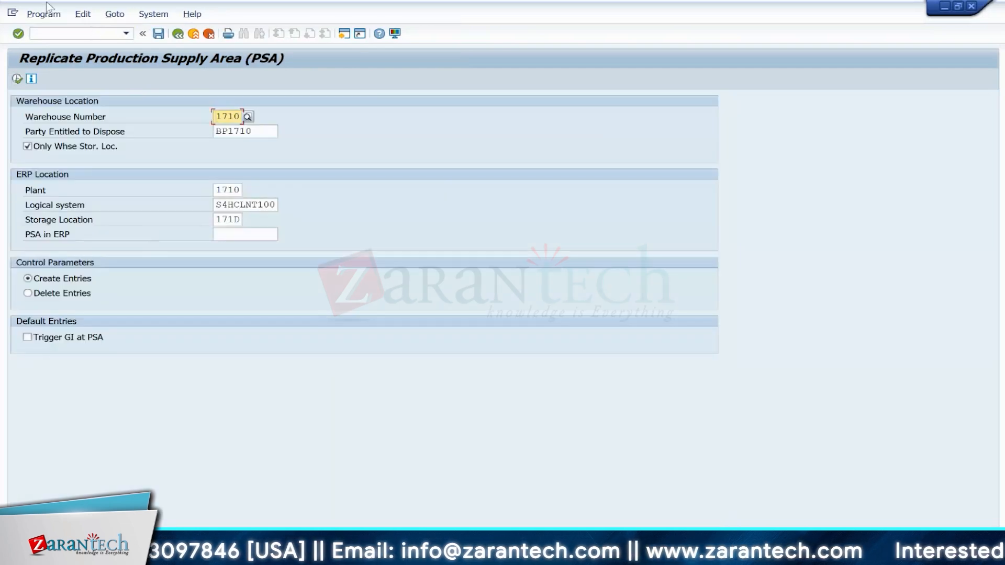
Step: Open transaction /SCWM/PSA and inspect the details of the JIT_PSA production supply area for warehouse 1710
left_click(68, 33)
type("/N/SCWM")
key("BackSpace")
key("BackSpace")
key("BackSpace")
key("BackSpace")
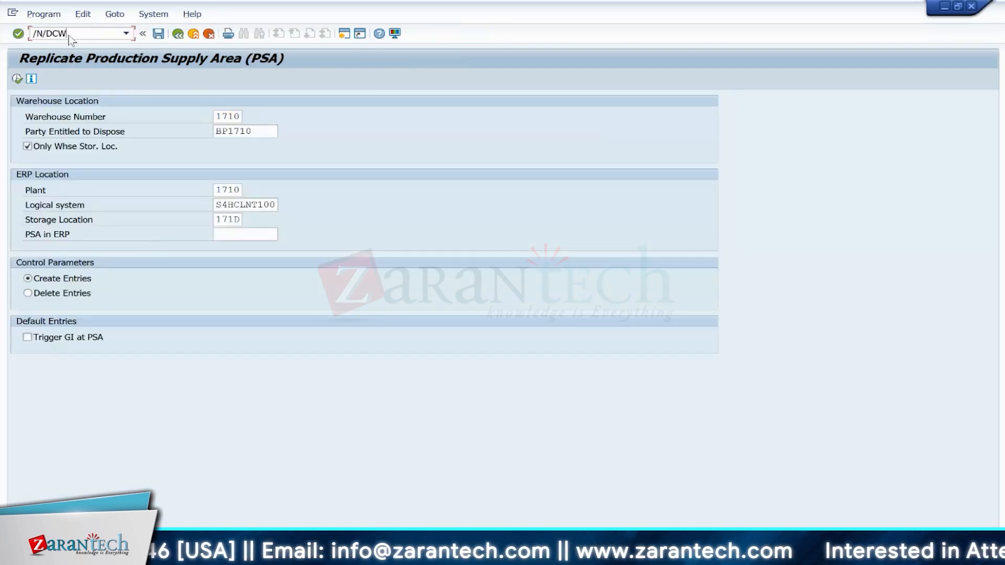
type("SCWM/PSA")
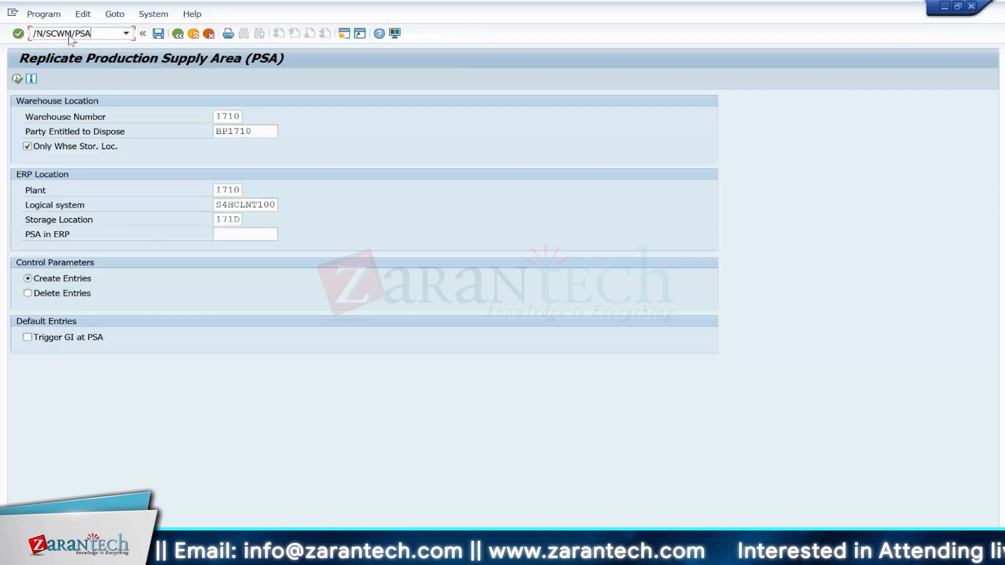
key("Return")
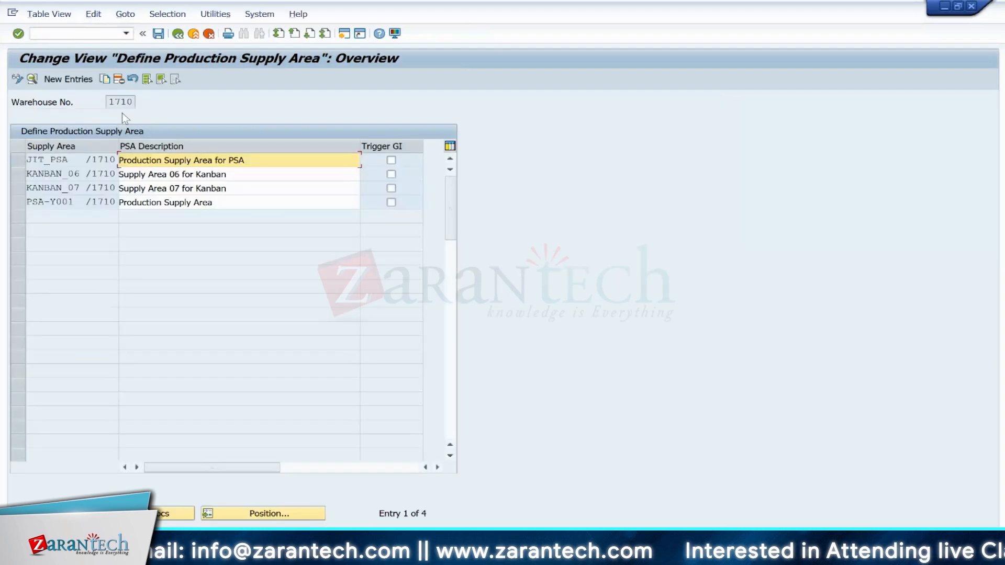
left_click(79, 34)
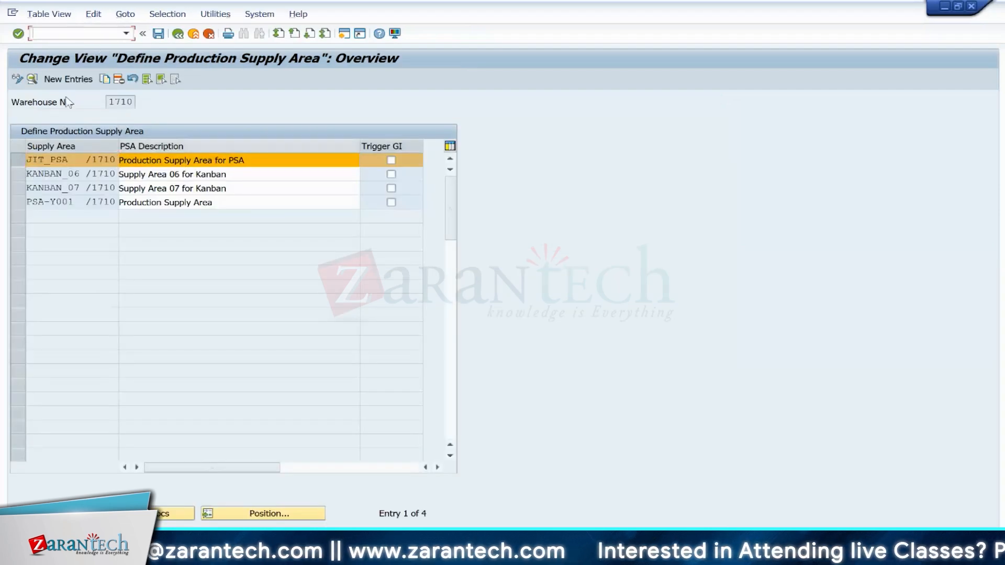
double_click(74, 159)
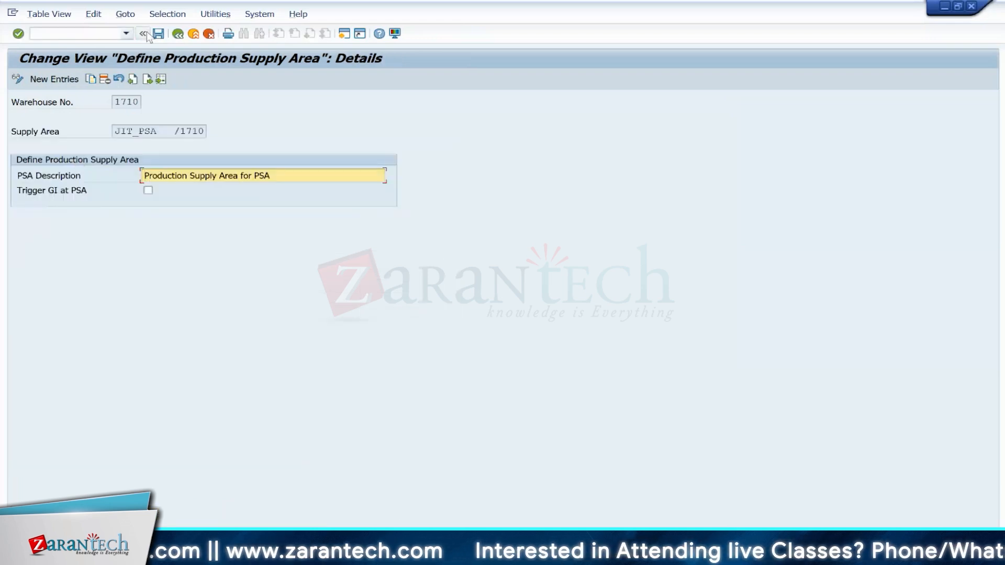
left_click(178, 34)
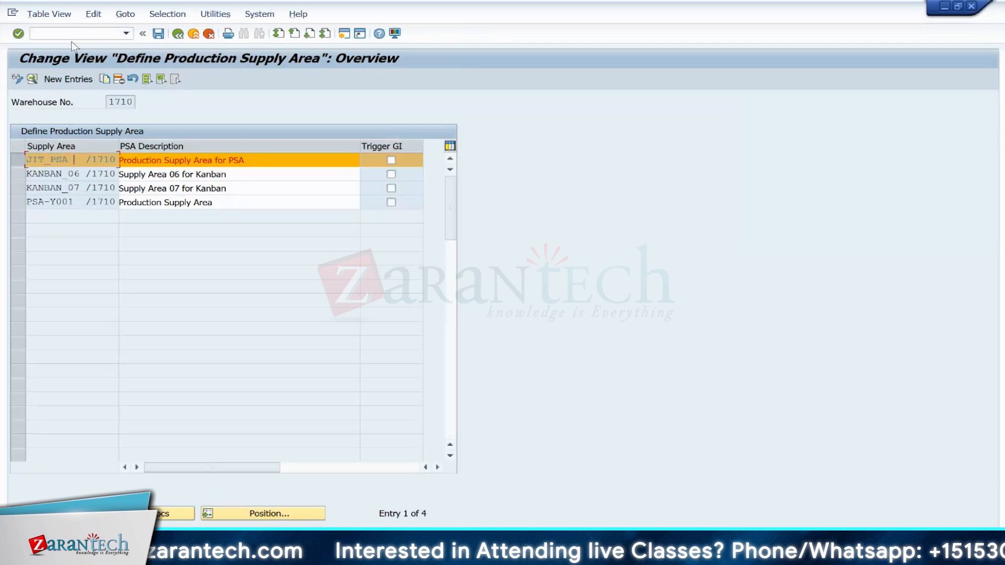
Step: Open transaction /SCWM/LS01 to create storage bins
left_click(69, 35)
type("/")
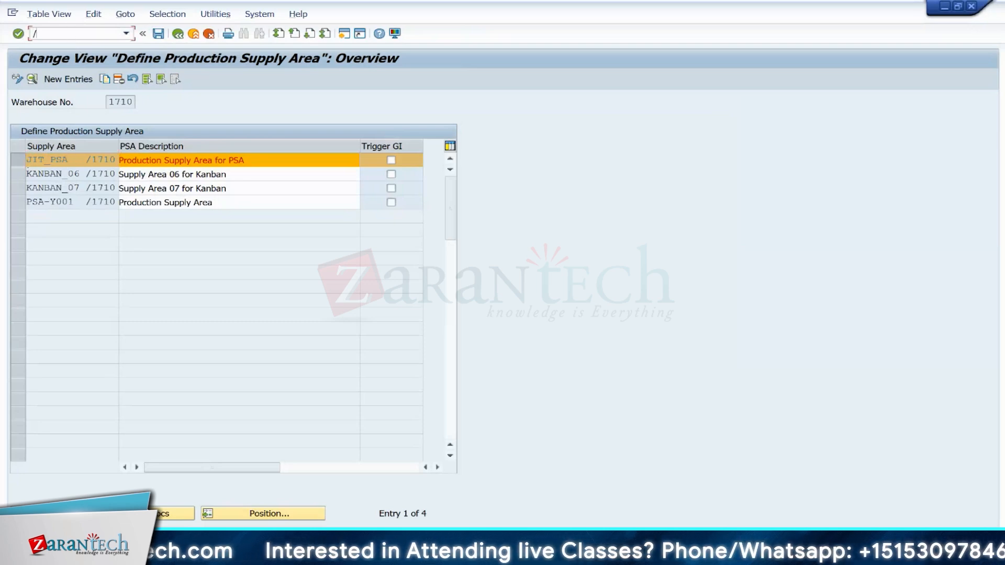
type("N/SCWM/LS01")
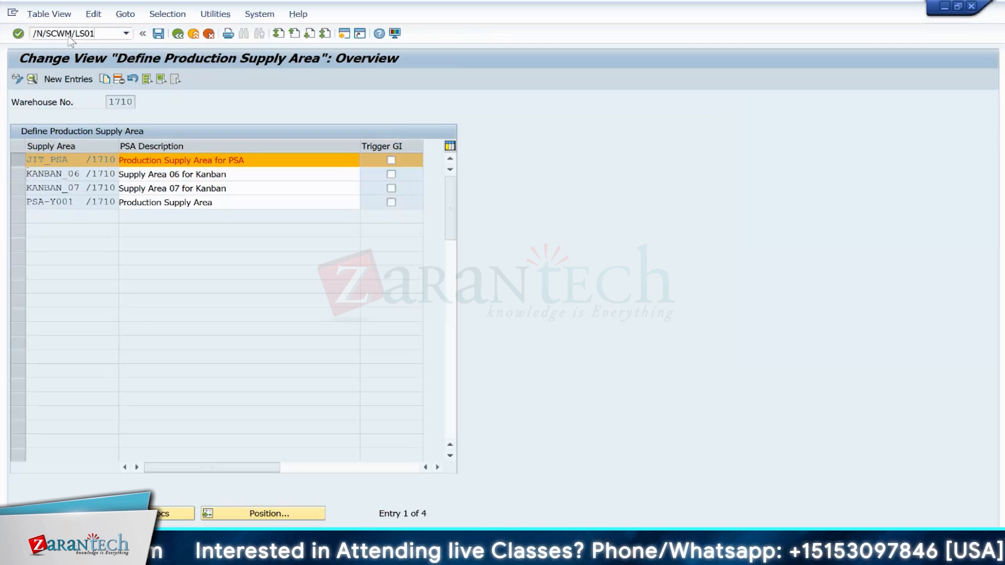
key("Return")
Step: Create storage bin JIT-TESTBIN01 in warehouse 1710 with storage type Y061 and storage section YS00, and save it
left_click(113, 118)
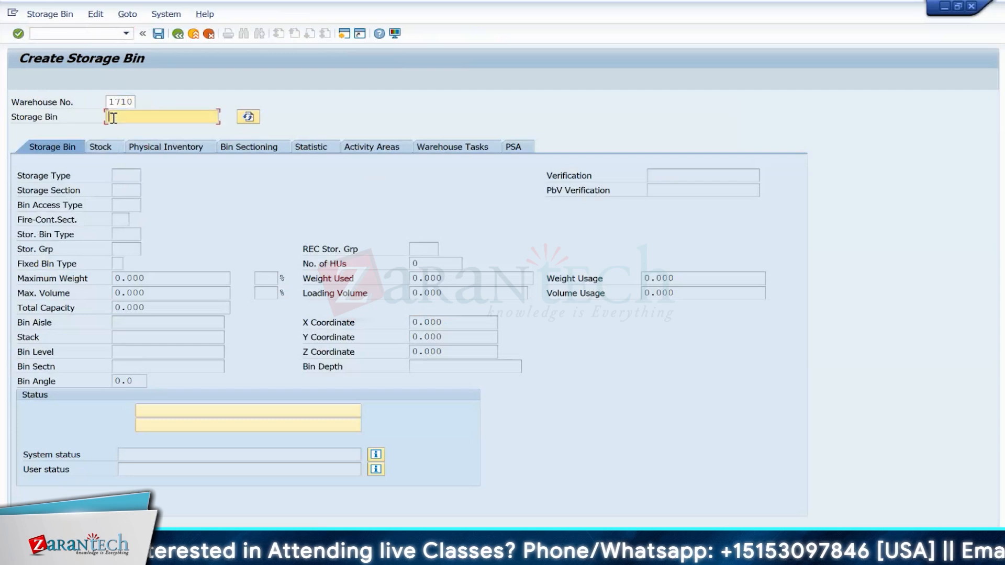
type("JIT")
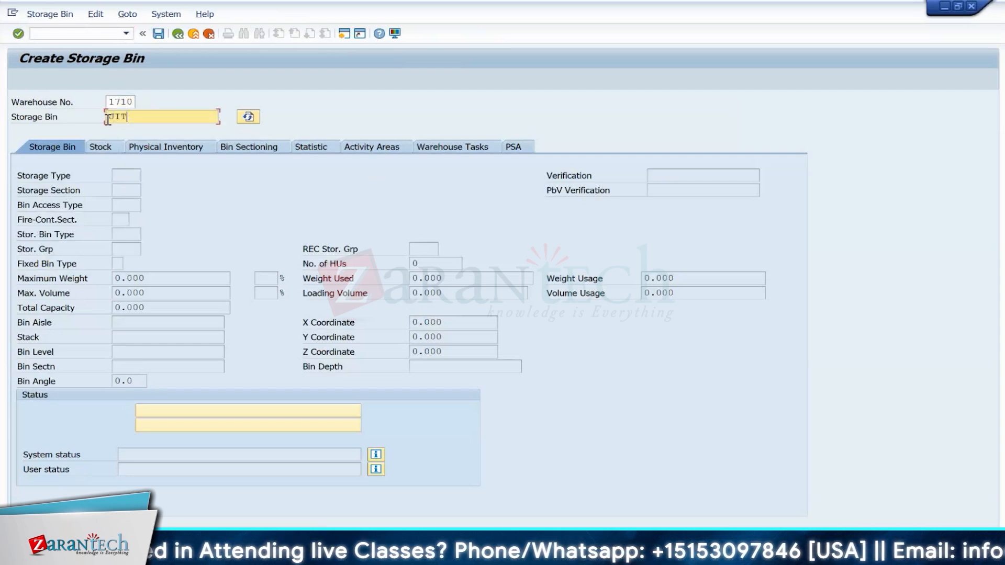
type("-TEST")
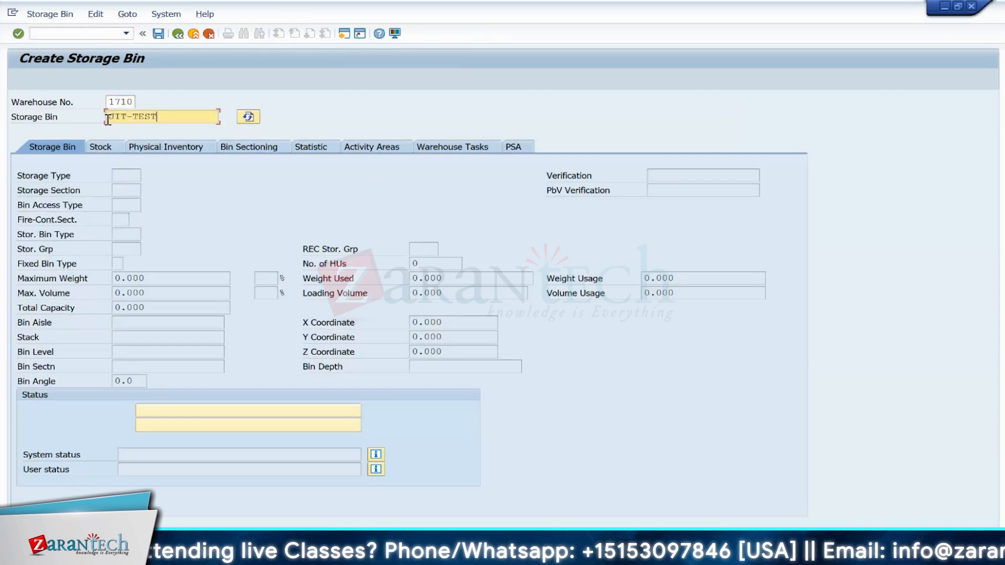
type("BIN01")
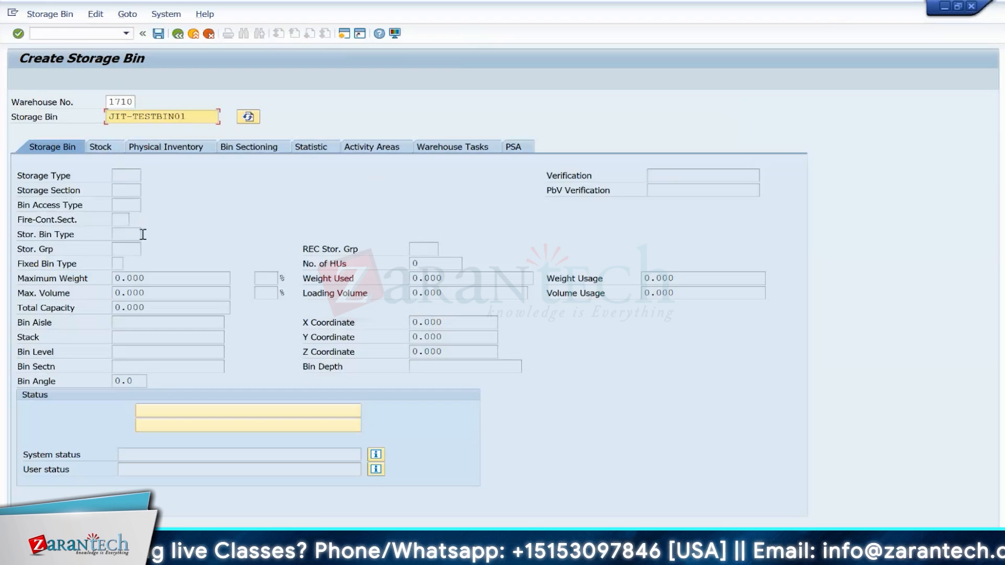
key("Return")
left_click(127, 175)
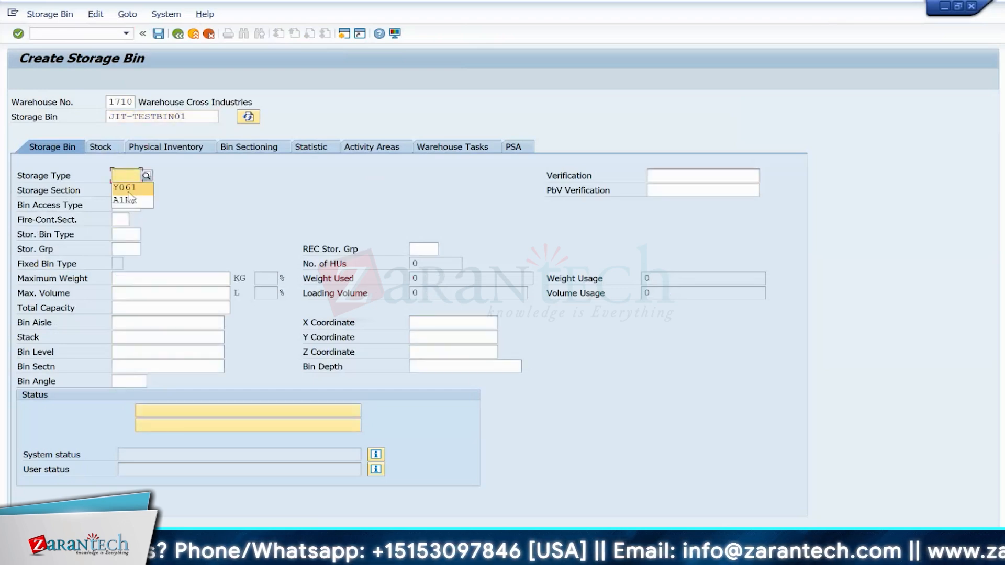
left_click(125, 188)
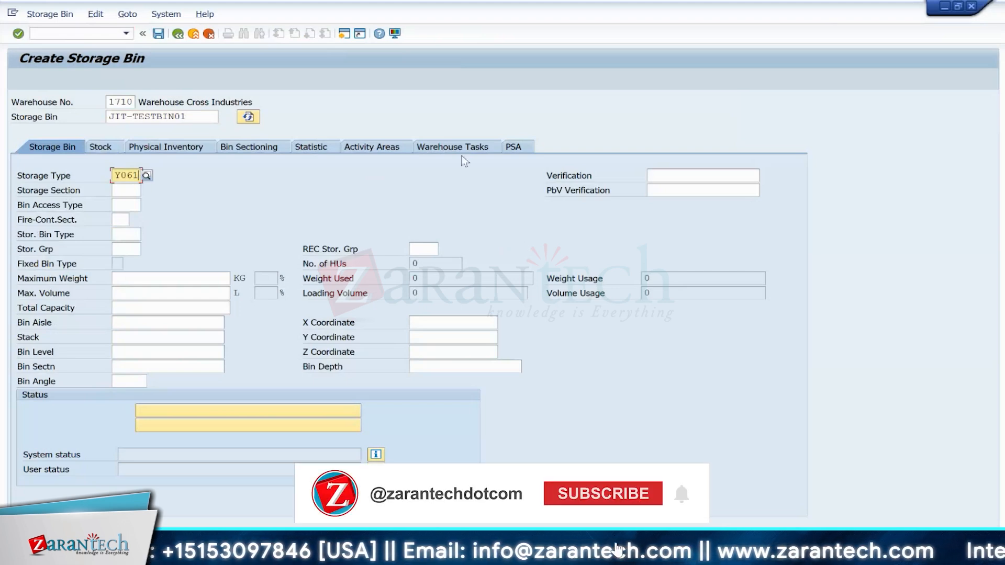
left_click(128, 191)
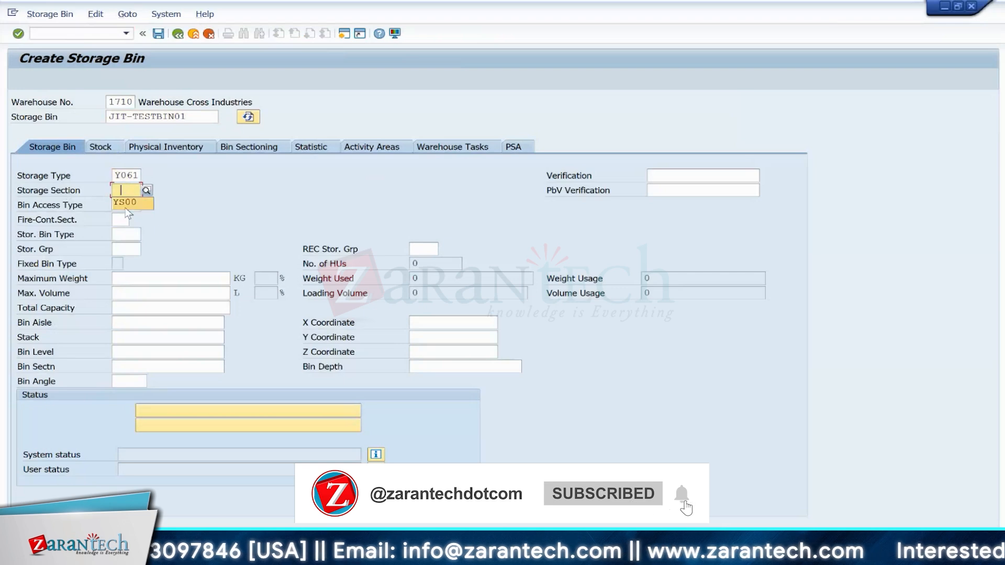
left_click(126, 205)
key("Return")
left_click(159, 33)
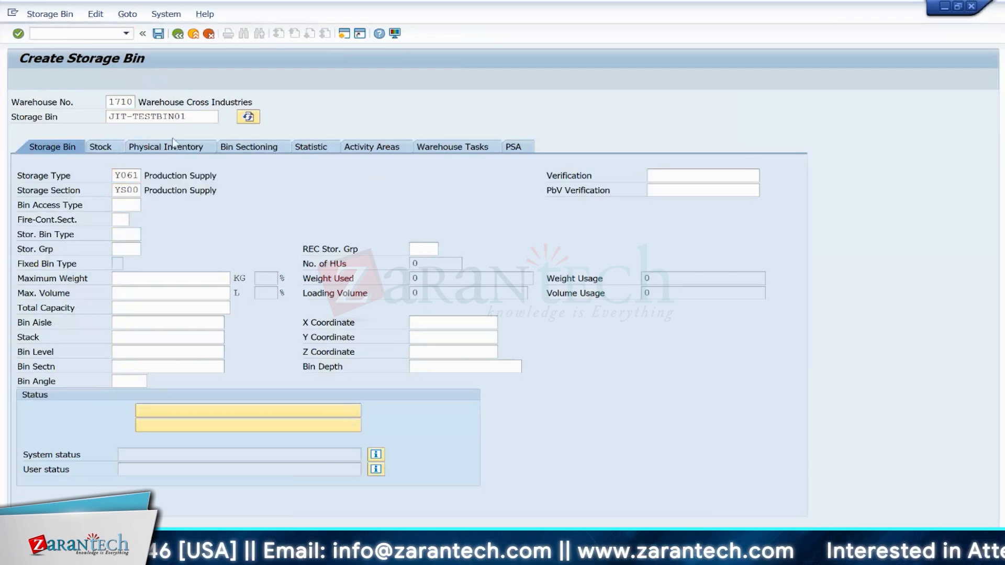
Step: Create a second storage bin JIT-TESTBIN02 with storage type Y061 and storage section YS00, and save it
left_click(143, 121)
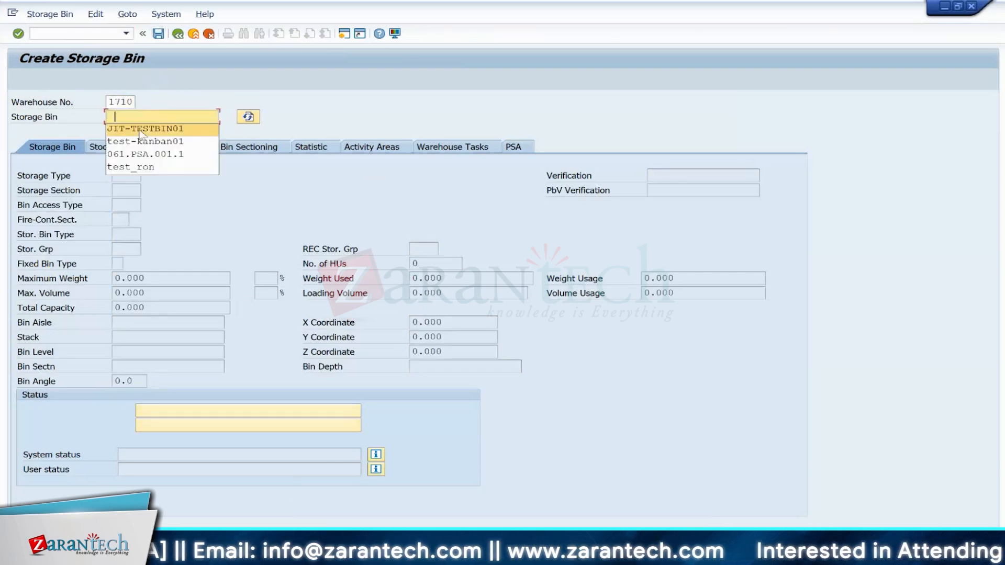
left_click(139, 129)
key("BackSpace")
type("2")
key("Return")
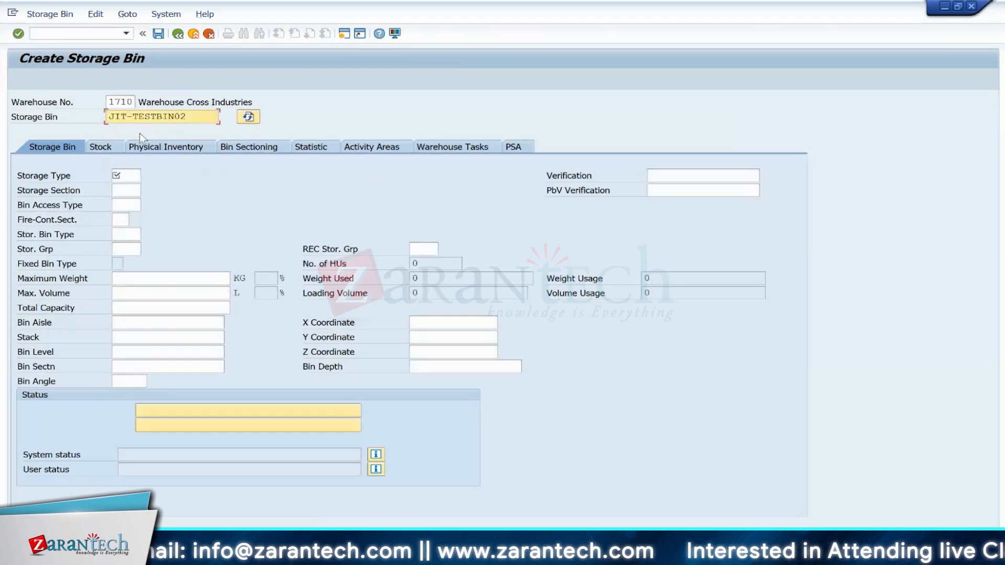
left_click(126, 175)
left_click(125, 188)
left_click(125, 190)
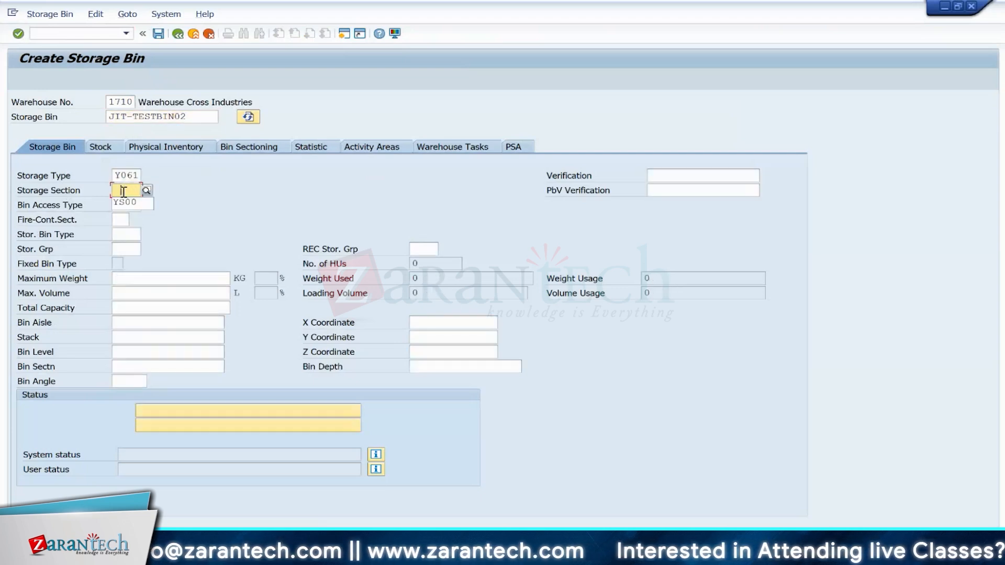
left_click(128, 202)
key("Return")
left_click(158, 33)
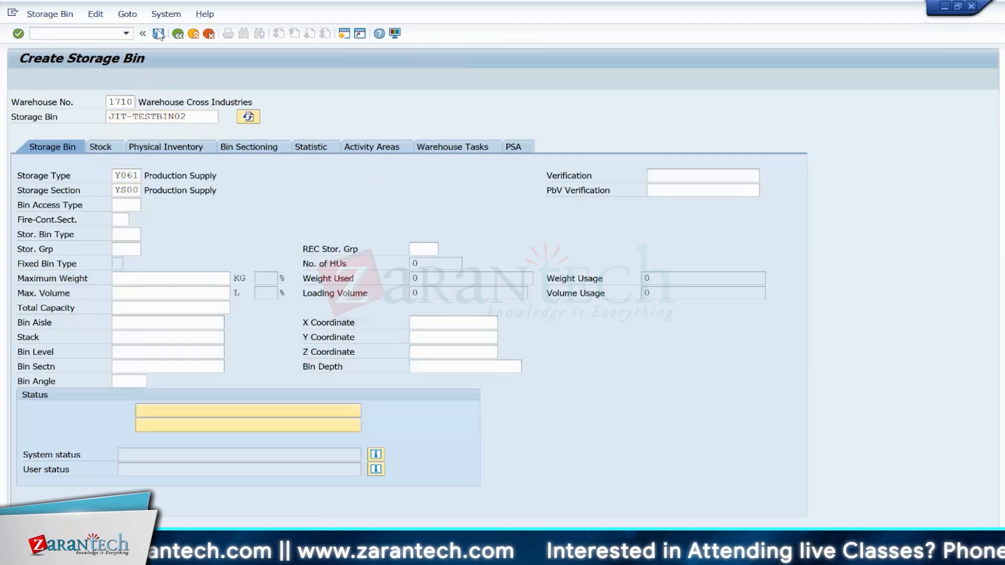
Step: Open /SCWM/SBST and run storage bin sorting for warehouse 1710 with activity area Y061
left_click(63, 34)
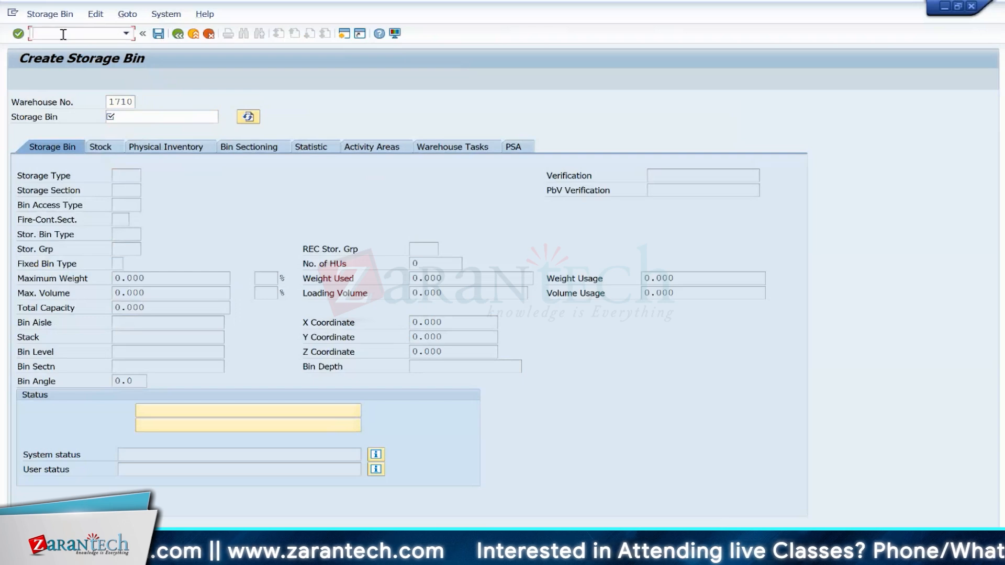
type("/N/SCW")
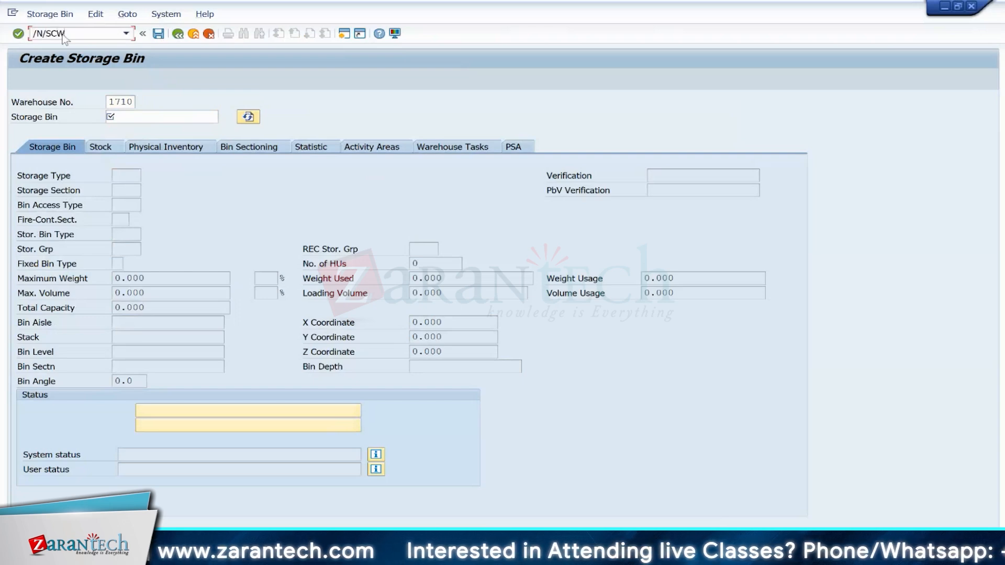
type("M/SBST")
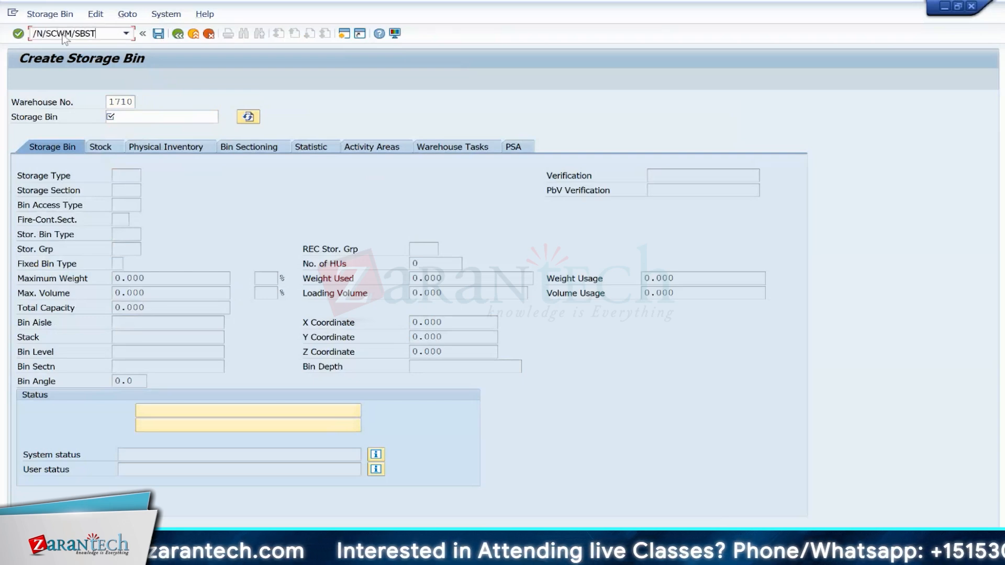
key("Return")
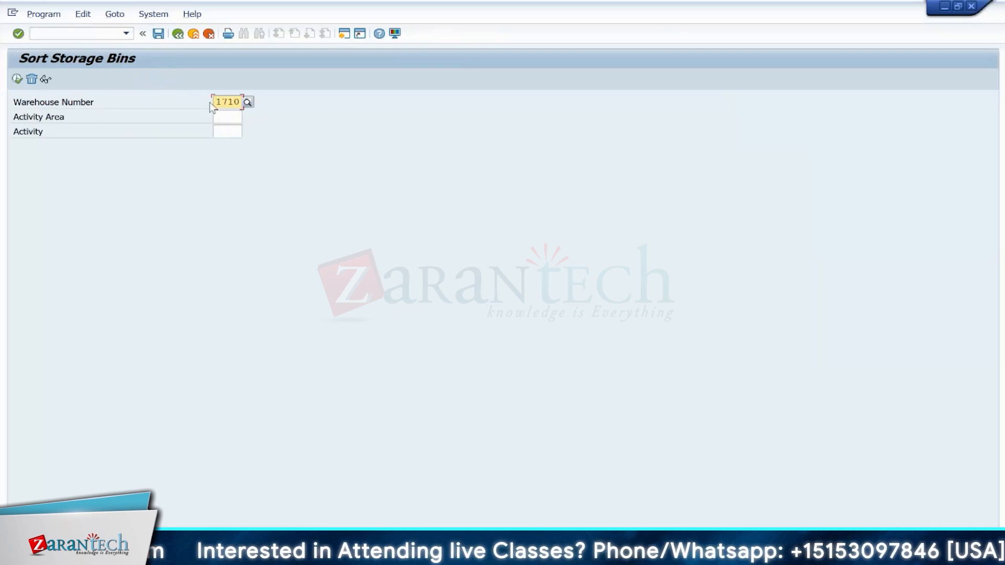
left_click(223, 115)
left_click(225, 128)
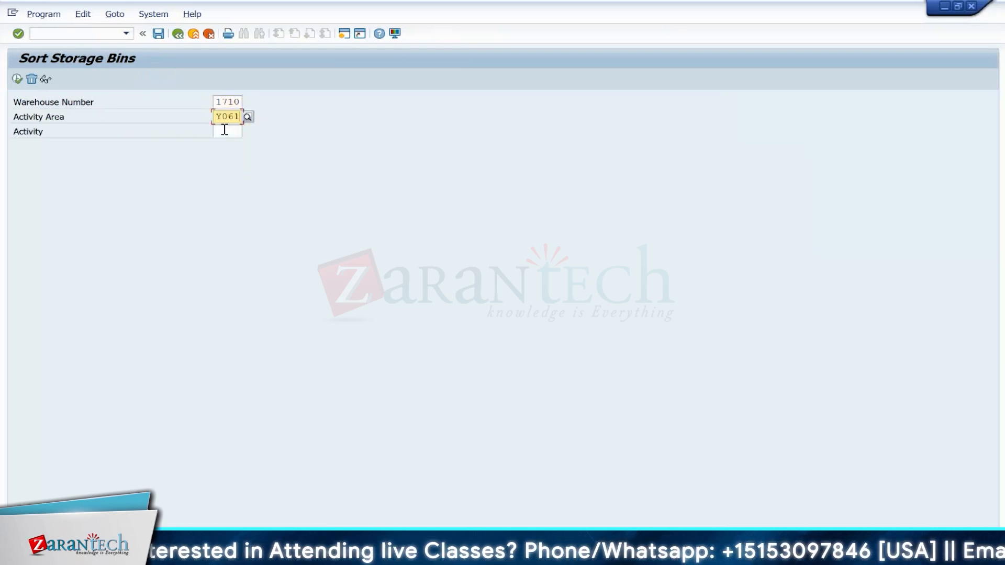
left_click(18, 79)
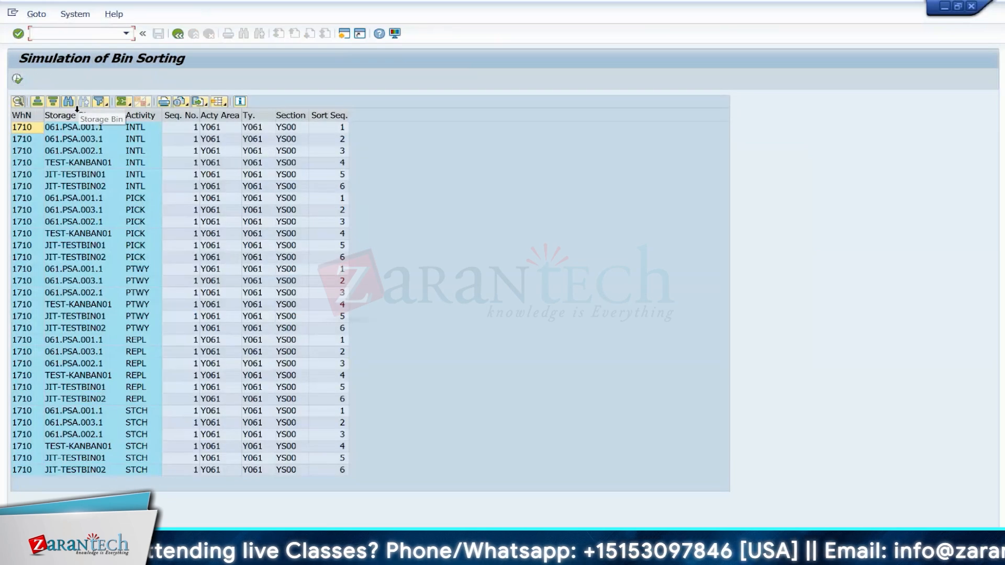
left_click(17, 79)
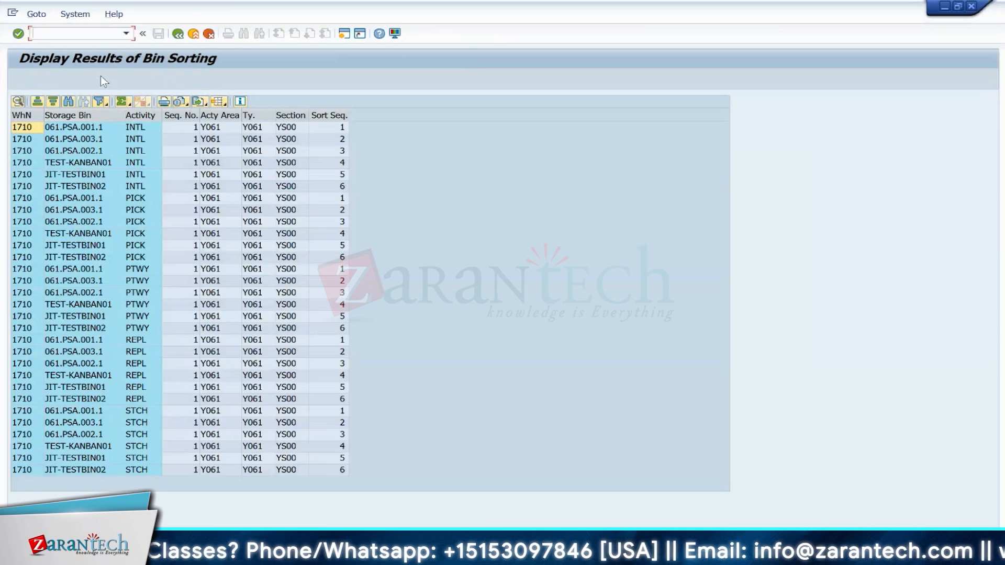
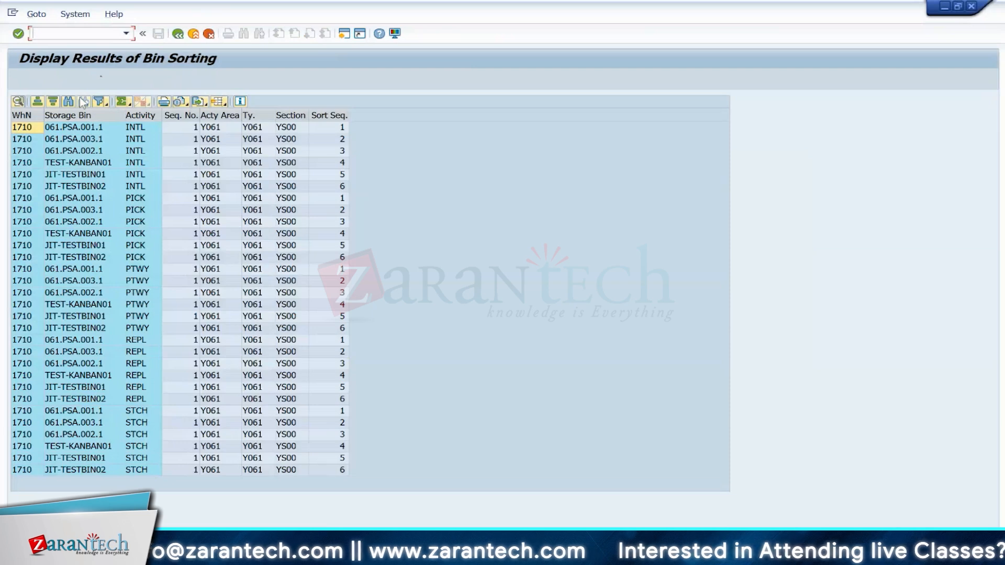
Step: Open transaction /SCWM/PSASTAGE to maintain PSA assignments to storage bins
left_click(67, 40)
type("/N")
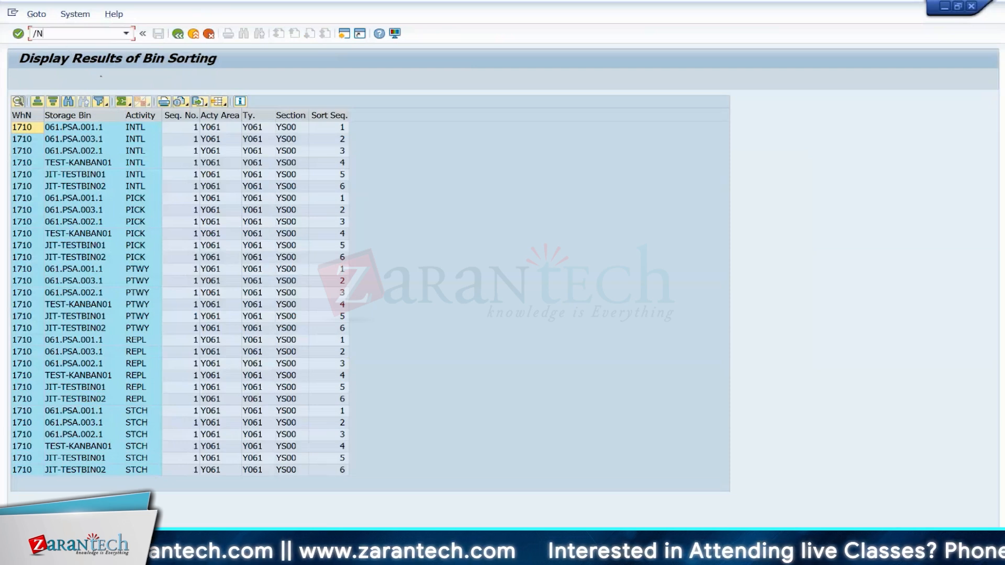
type("/DSCWM")
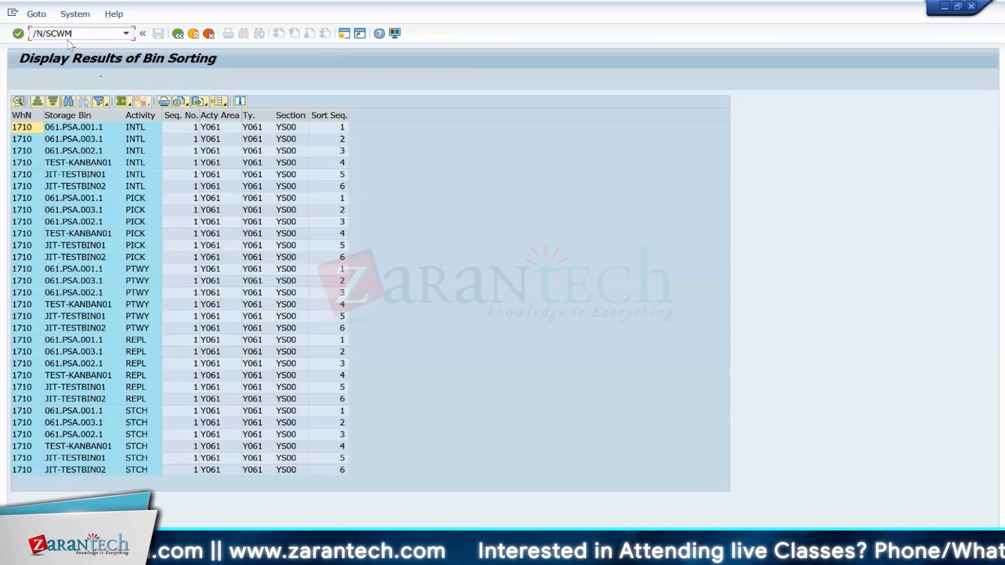
type("/PSASTAGE")
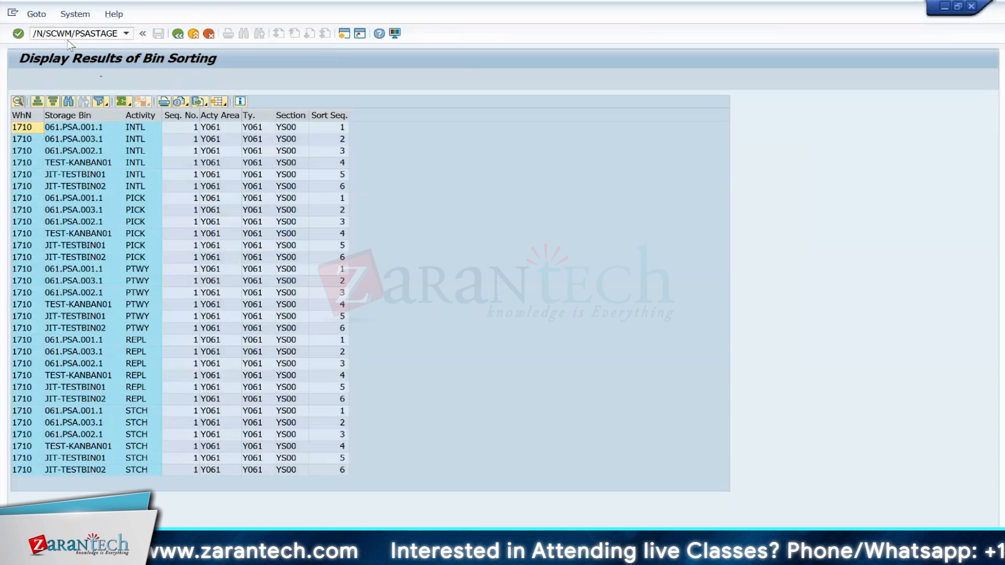
key("Return")
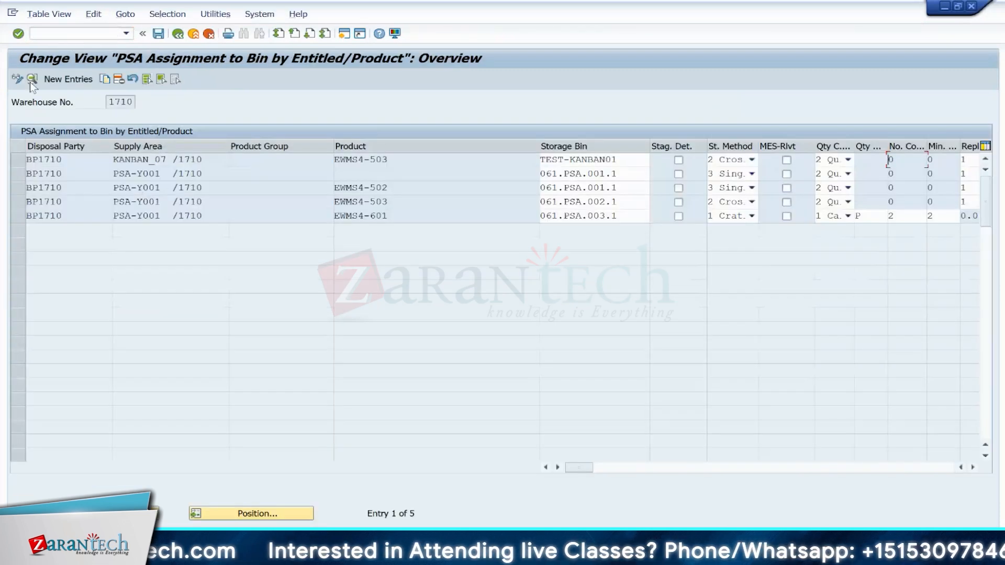
left_click(22, 160)
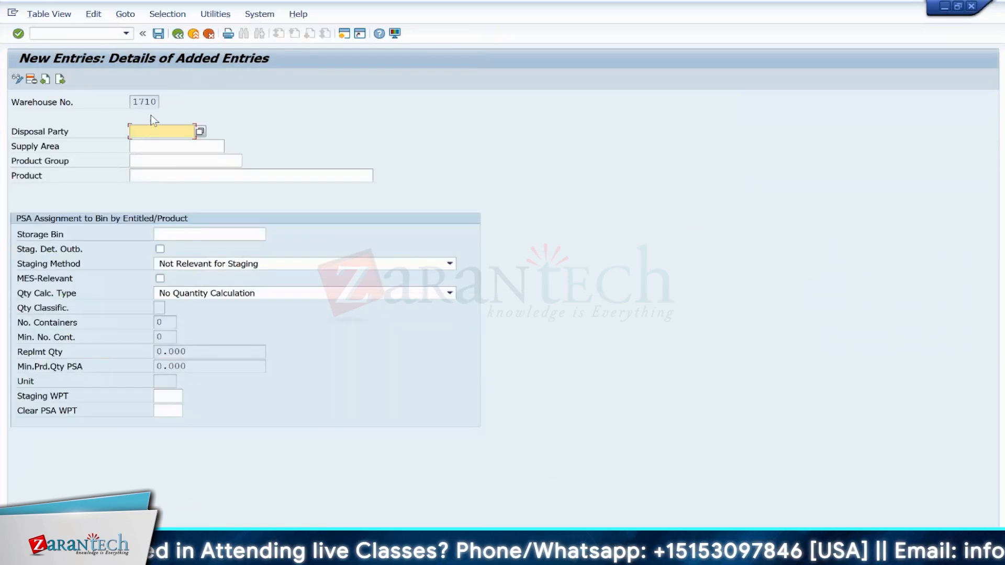
left_click(177, 34)
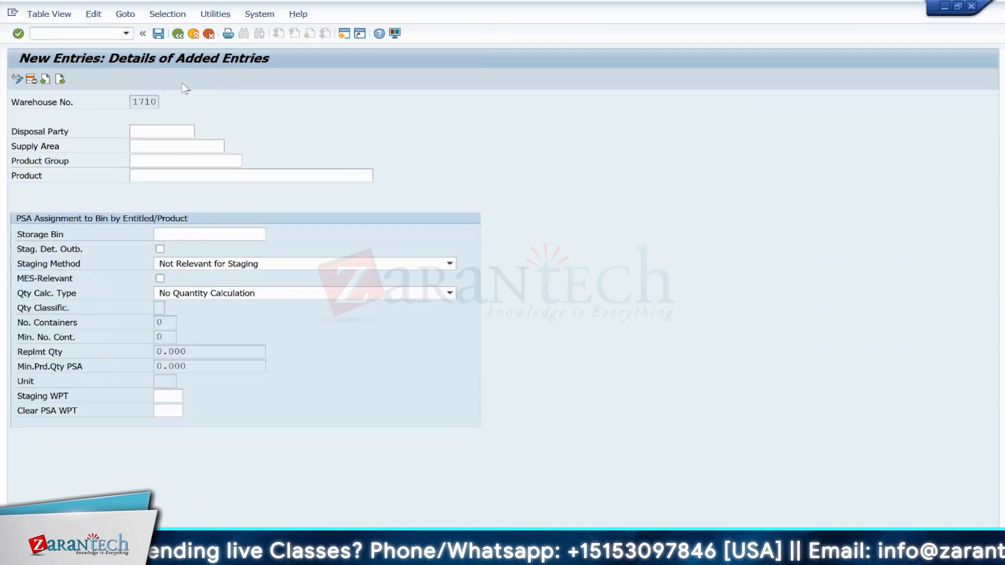
left_click(209, 35)
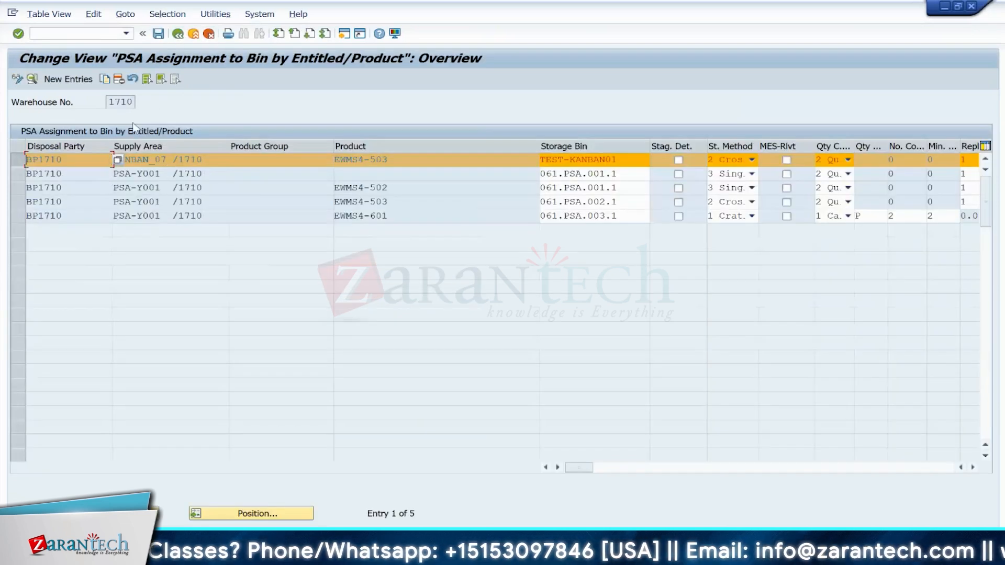
Step: Open the TEST-KANBAN01 PSA assignment for EWMS4-503 and change its supply area to JIT_PSA
double_click(116, 159)
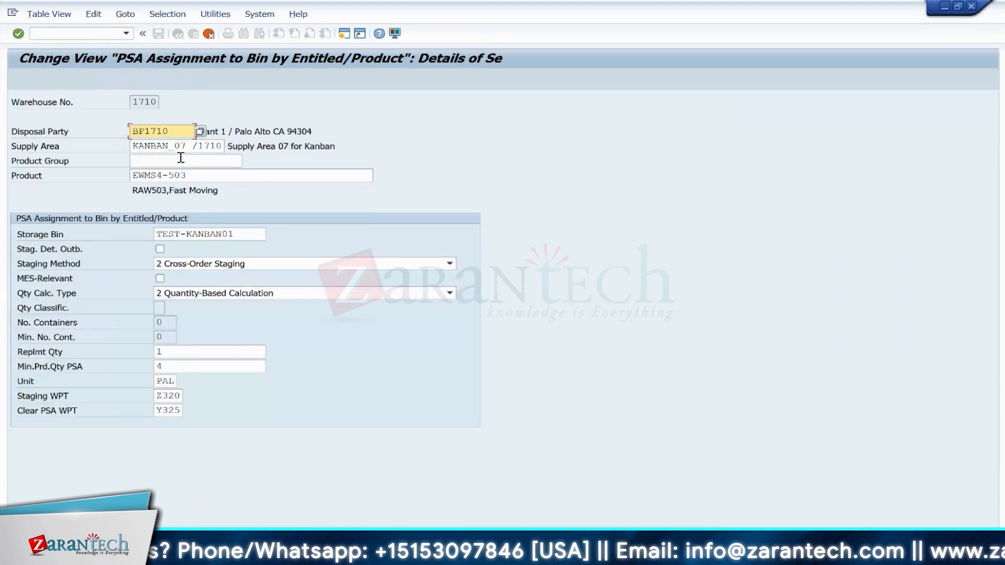
left_click(215, 146)
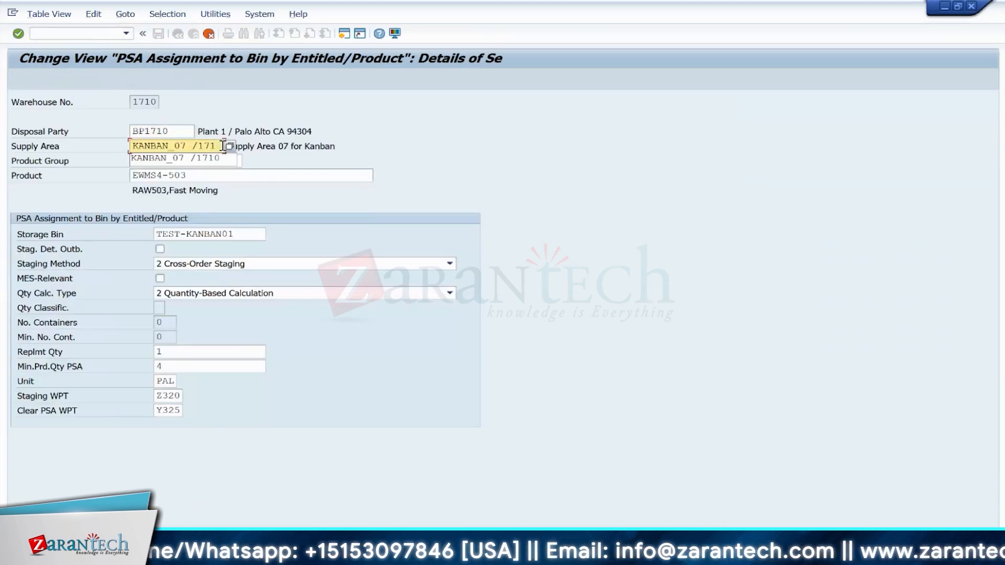
key("BackSpace")
key("BackSpace")
key("BackSpace")
key("BackSpace")
key("BackSpace")
key("BackSpace")
key("BackSpace")
key("BackSpace")
key("BackSpace")
key("BackSpace")
key("BackSpace")
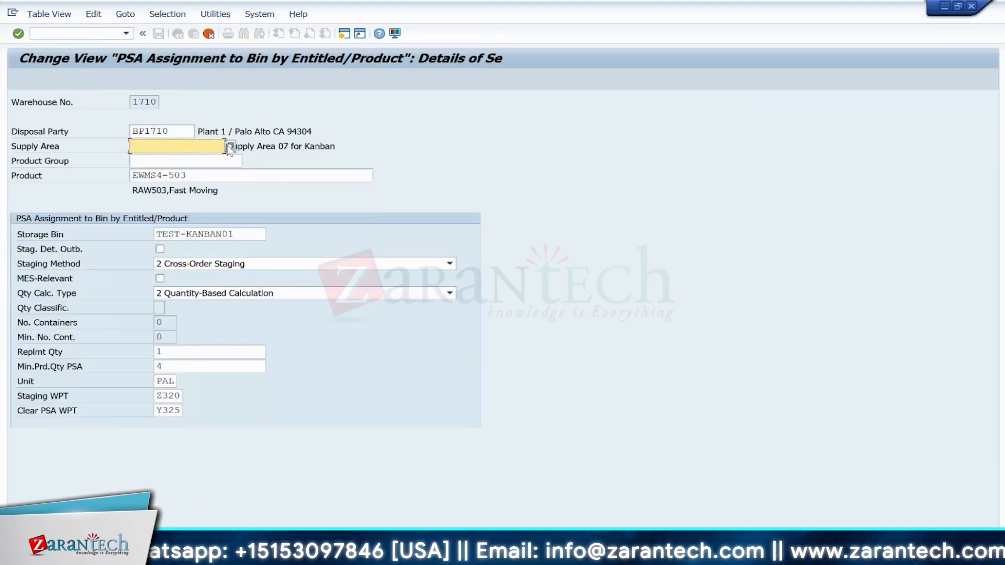
key("Return")
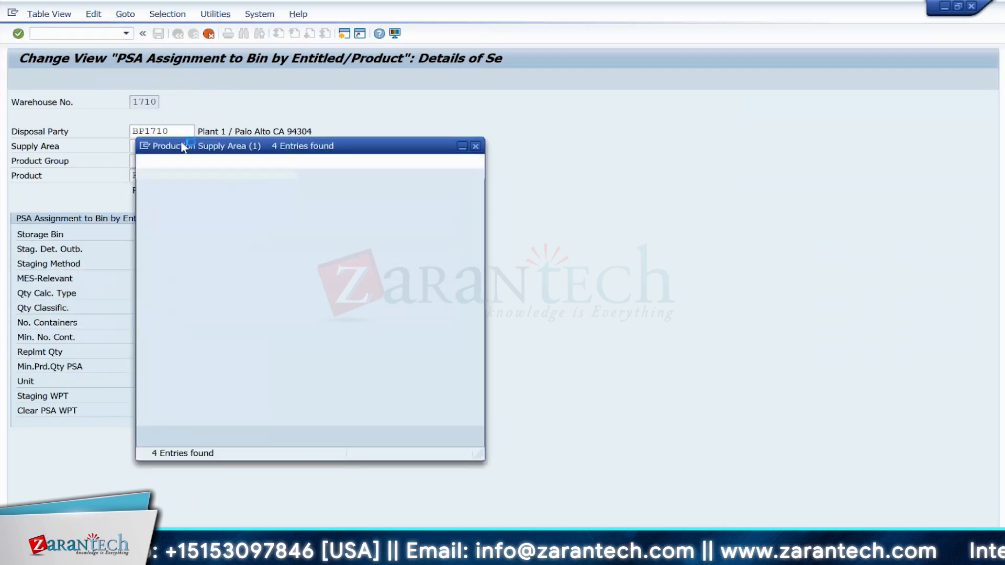
double_click(157, 225)
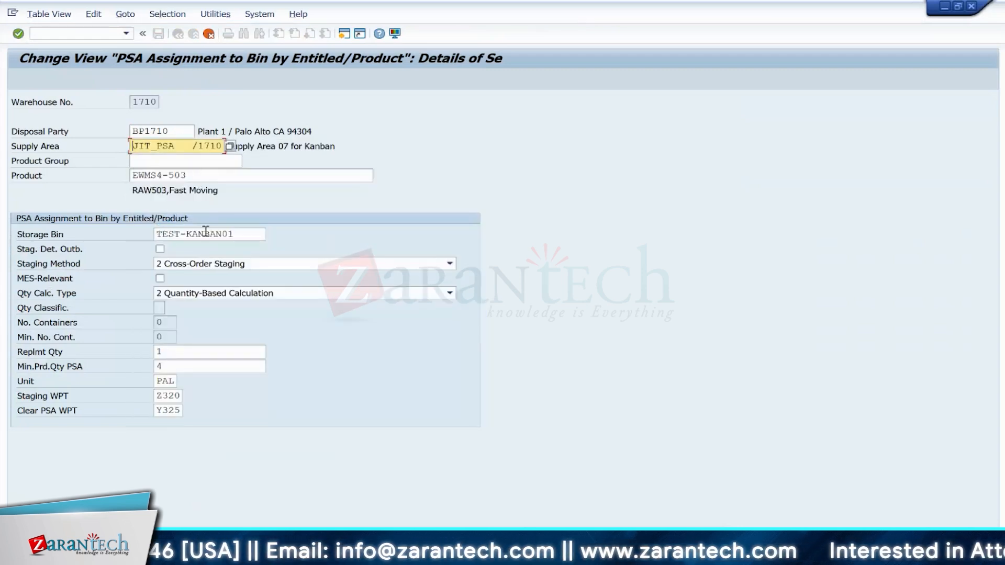
Step: Set the storage bin to JIT-TESTBIN01, searching bins restricted to storage type Y061
left_click(242, 232)
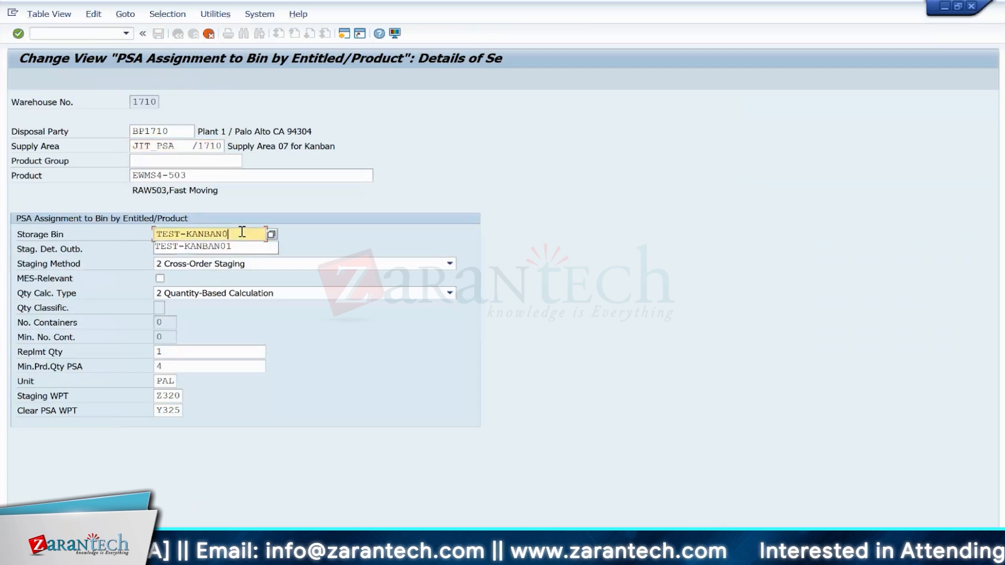
key("BackSpace")
key("BackSpace")
key("BackSpace")
key("BackSpace")
key("BackSpace")
key("BackSpace")
key("BackSpace")
key("BackSpace")
key("BackSpace")
key("BackSpace")
key("BackSpace")
key("BackSpace")
key("BackSpace")
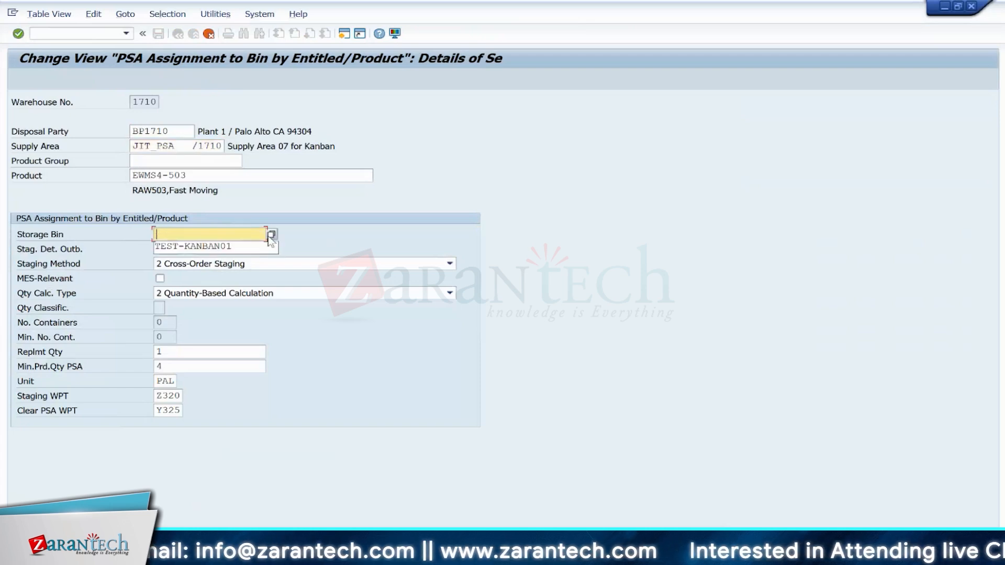
key("Return")
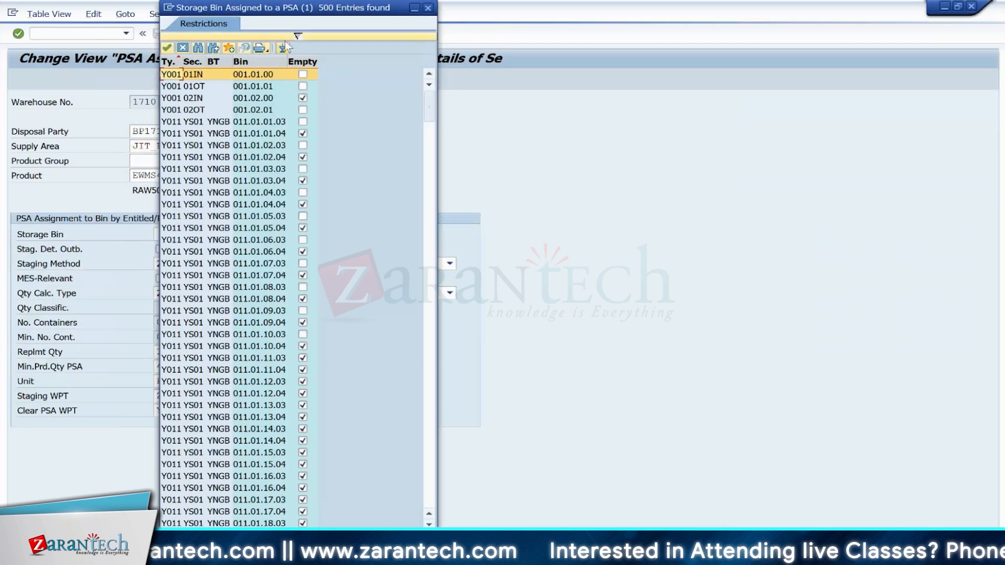
left_click(296, 36)
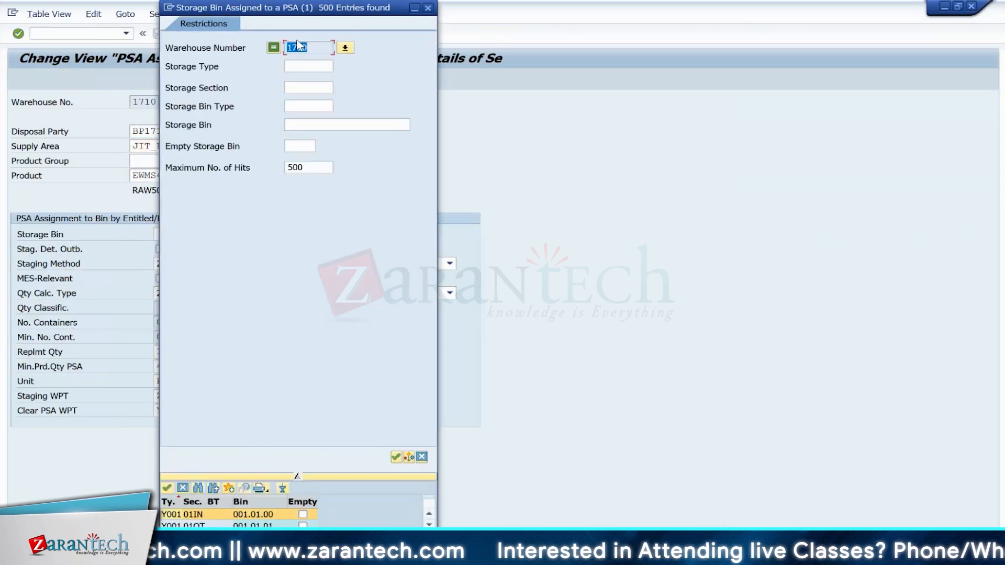
left_click(300, 67)
type("Y0")
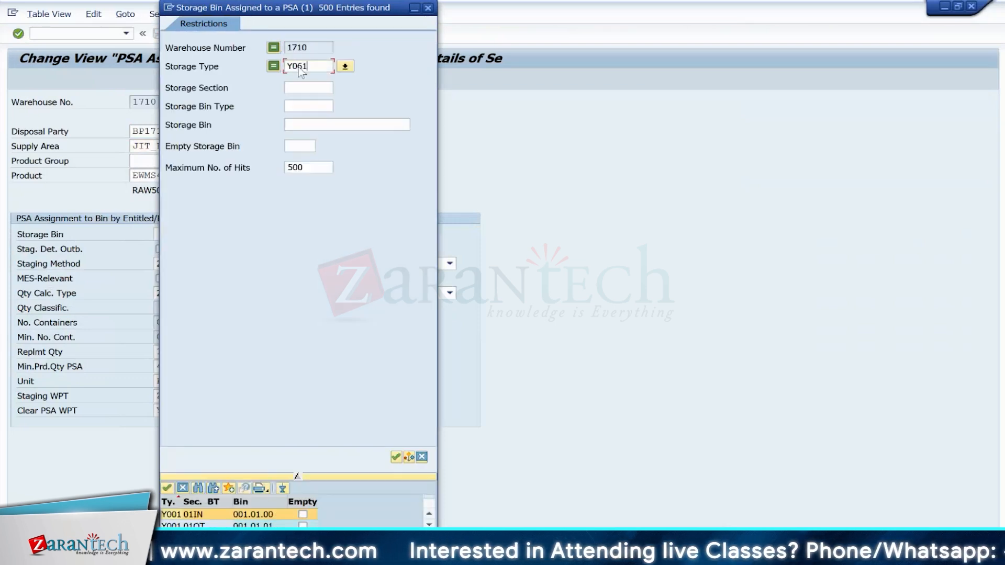
type("61")
key("Return")
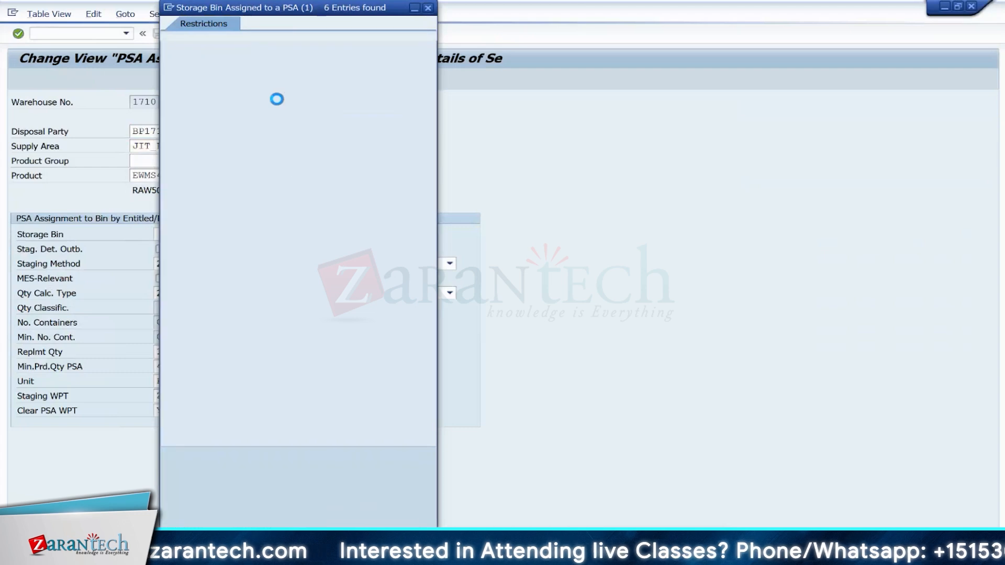
double_click(197, 142)
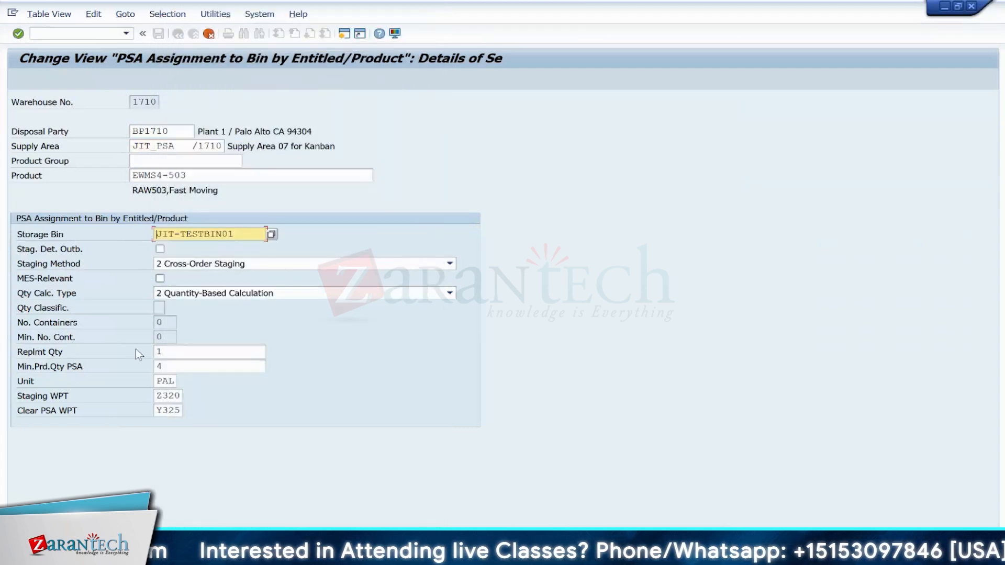
Step: Set the staging method to Not Relevant for Staging and save the new PSA assignment
left_click(192, 263)
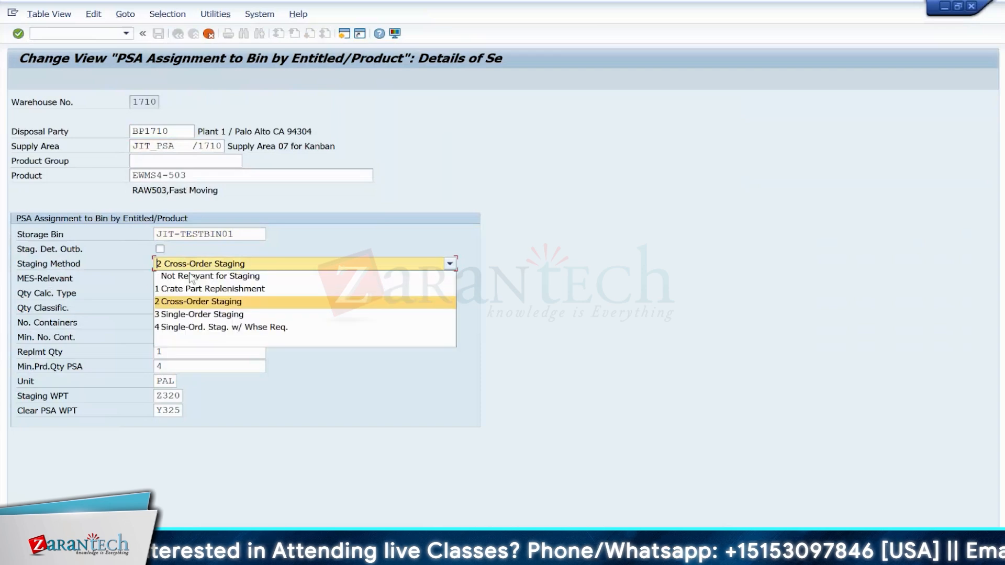
left_click(191, 276)
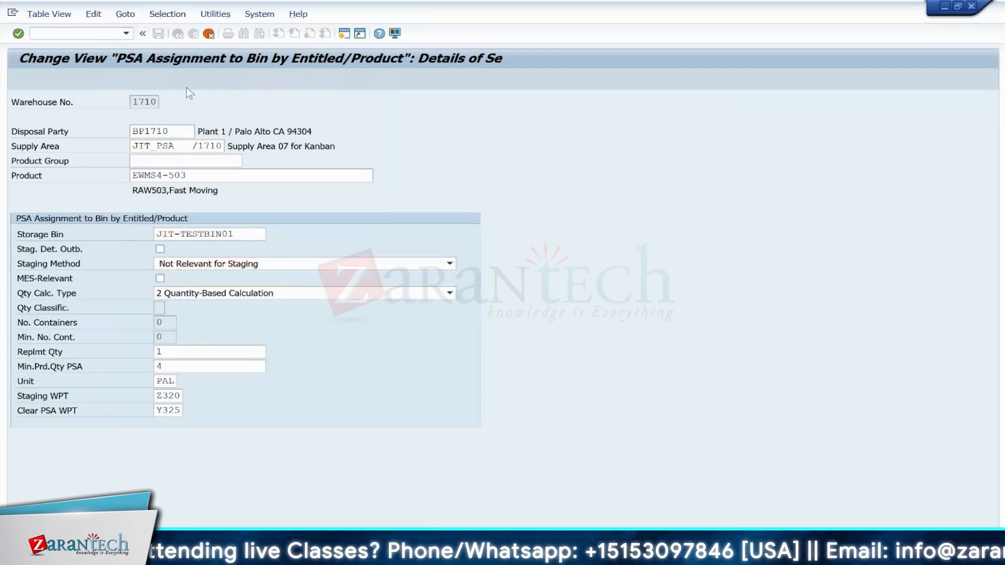
left_click(158, 33)
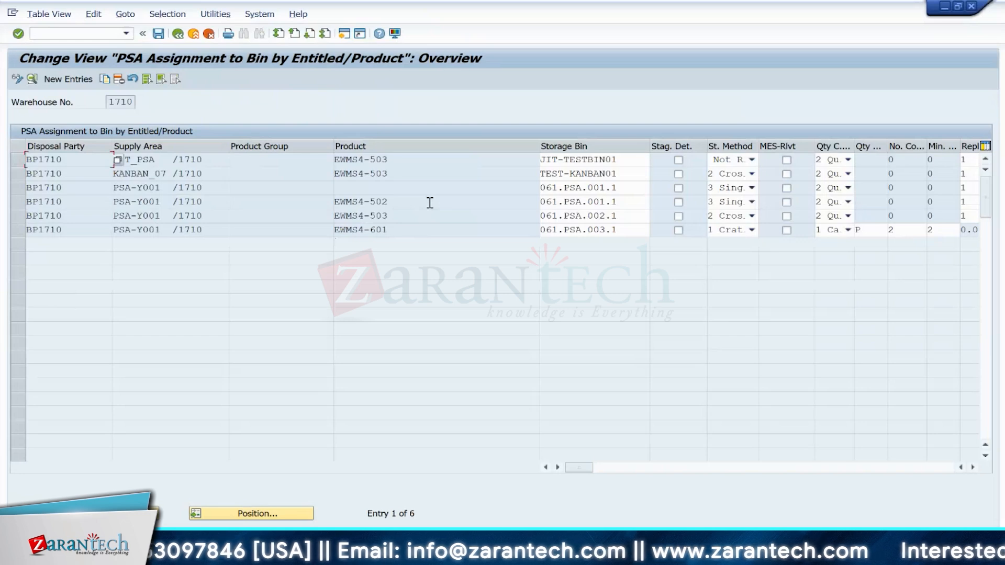
Step: Switch to the other session and open Control Cycle Maintenance with /NPKMC
left_click(61, 33)
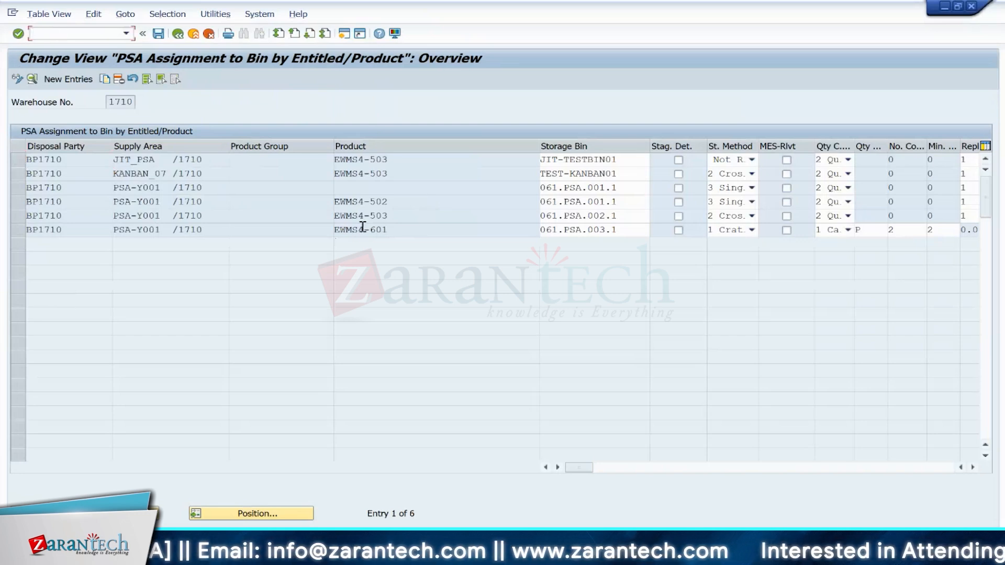
mouse_move(670, 485)
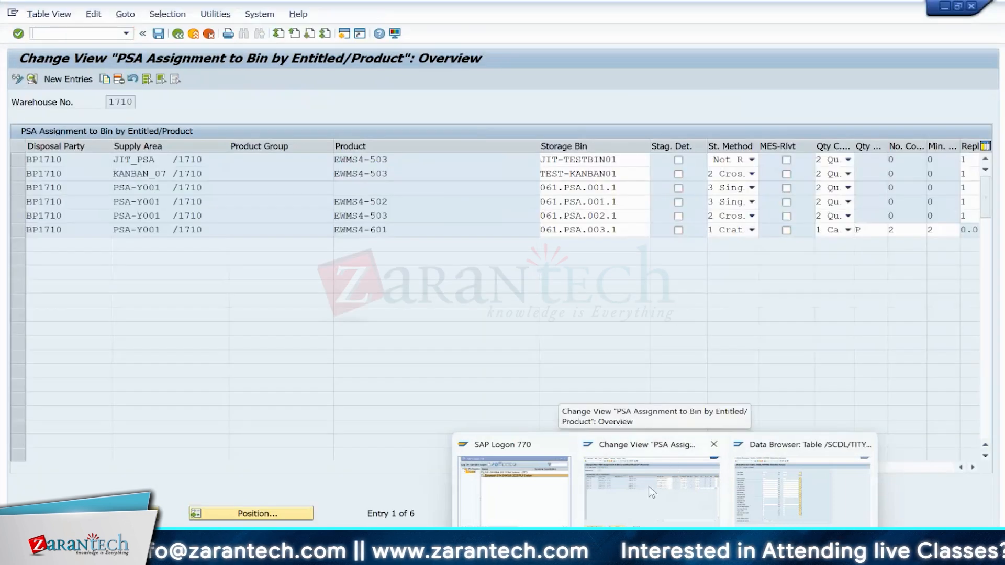
left_click(752, 492)
left_click(80, 31)
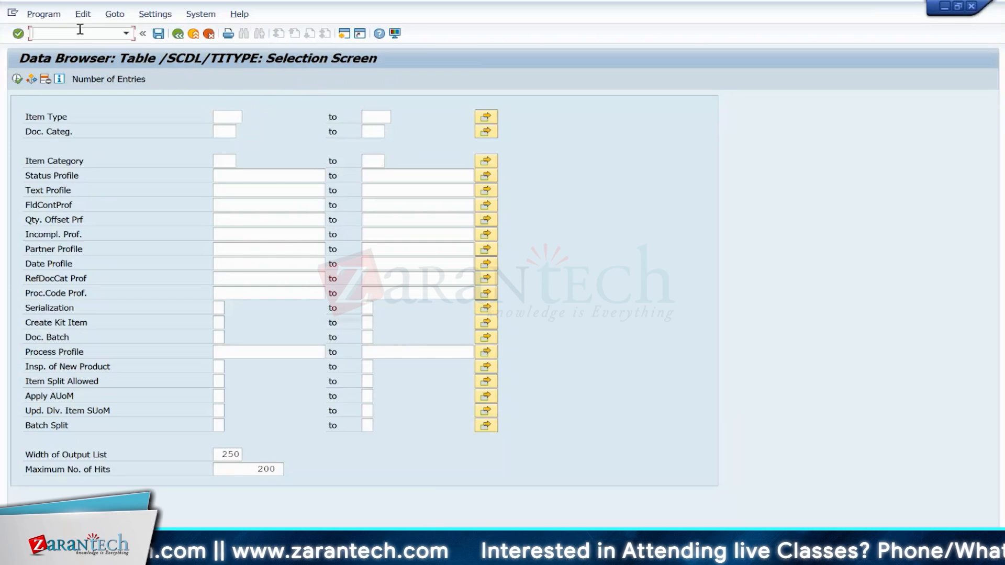
type("/NPKM")
key("Return")
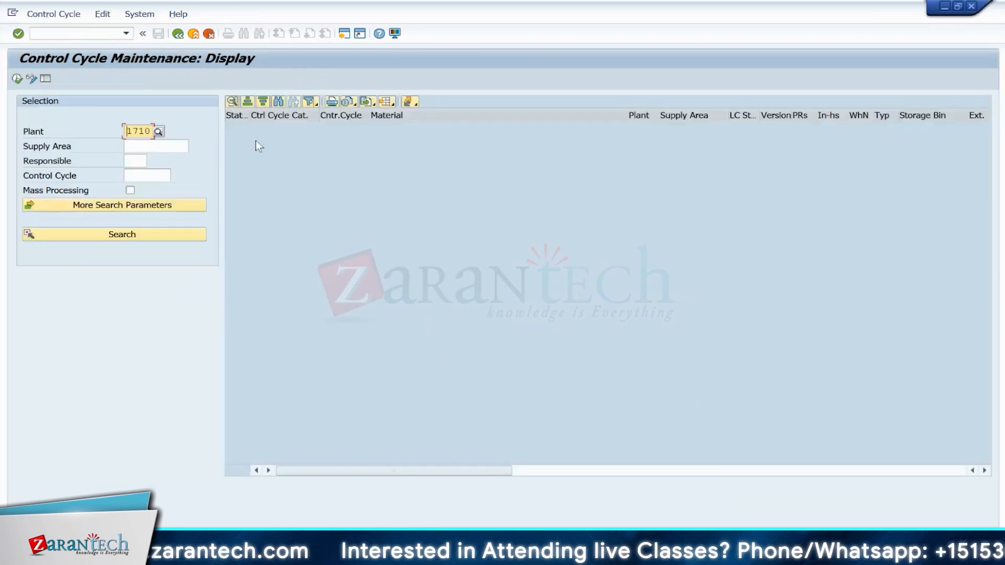
Step: List the control cycles for plant 1710 and switch to change mode
left_click(30, 78)
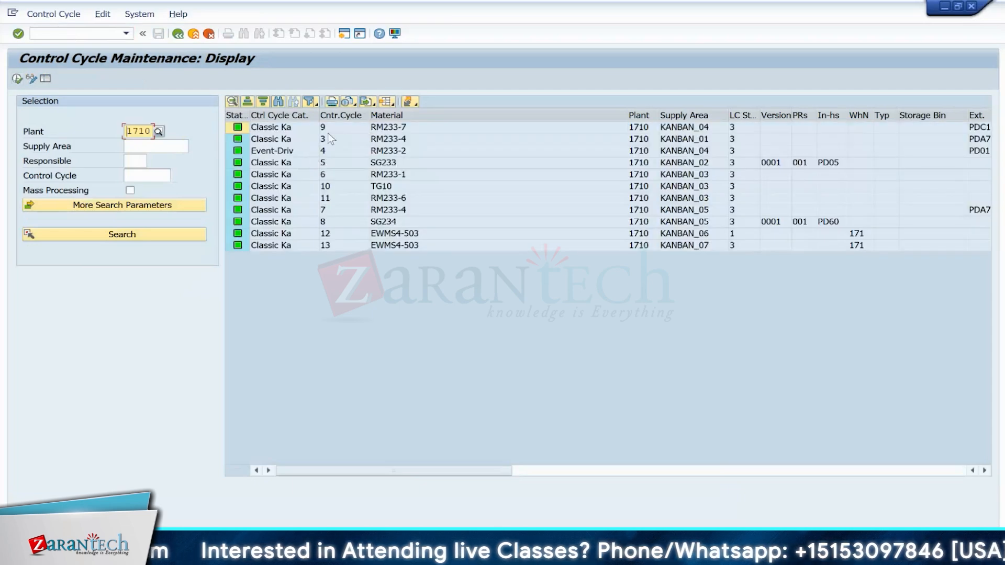
left_click(32, 79)
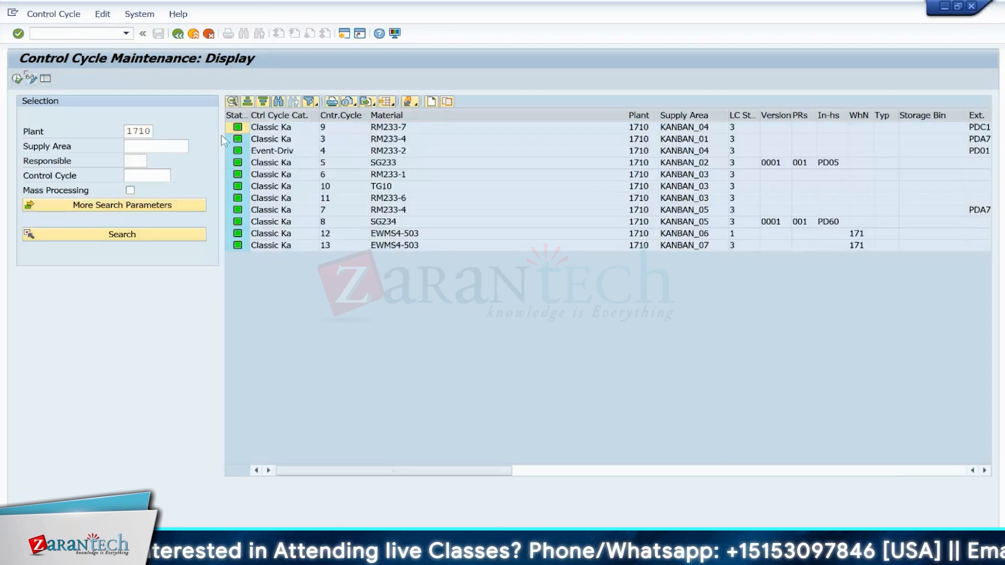
left_click(31, 78)
Step: Create a Sequenced JIT Call control cycle for material EWMS4-503 in supply area JIT_PSA
left_click(432, 102)
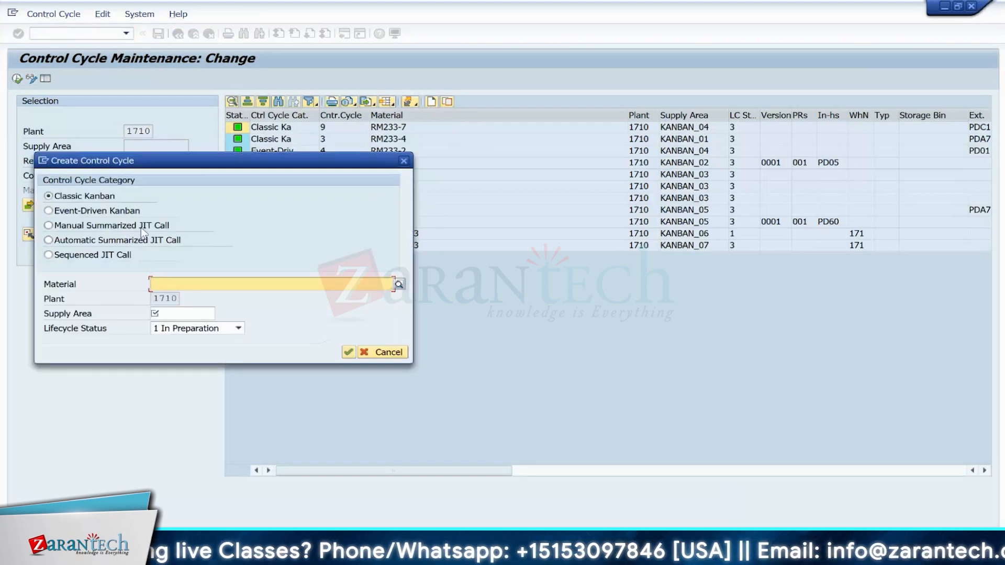
left_click(49, 255)
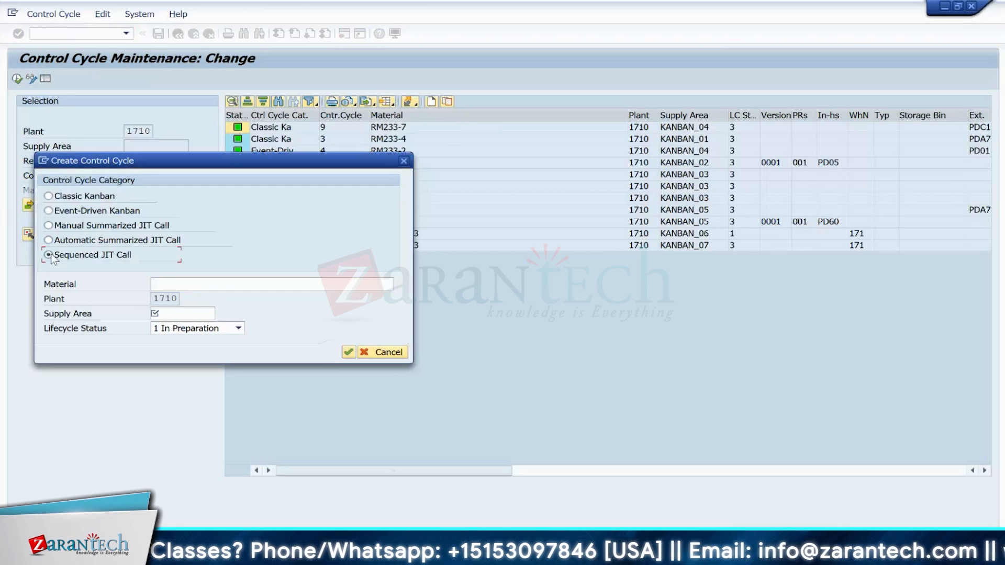
left_click(206, 284)
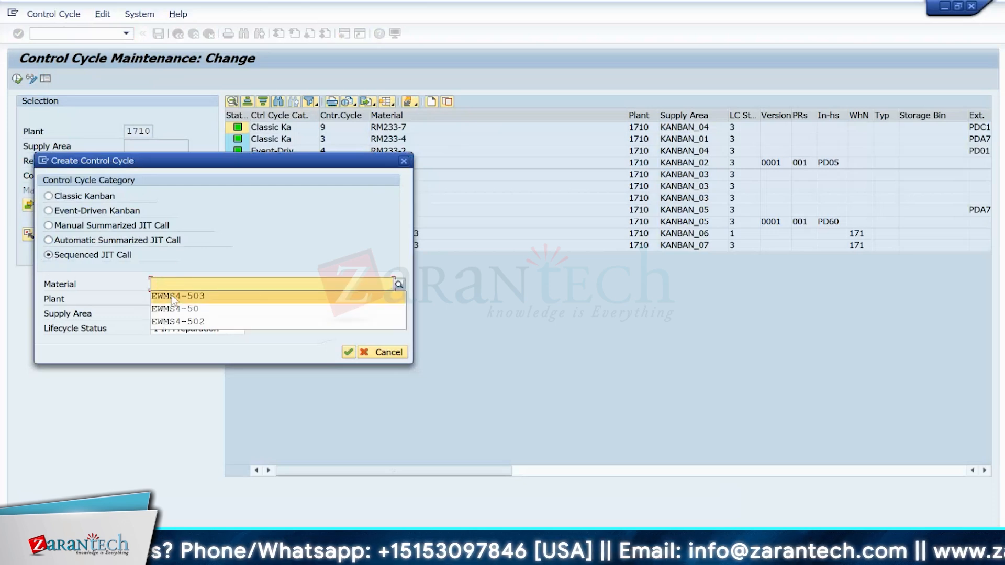
left_click(176, 296)
left_click(171, 313)
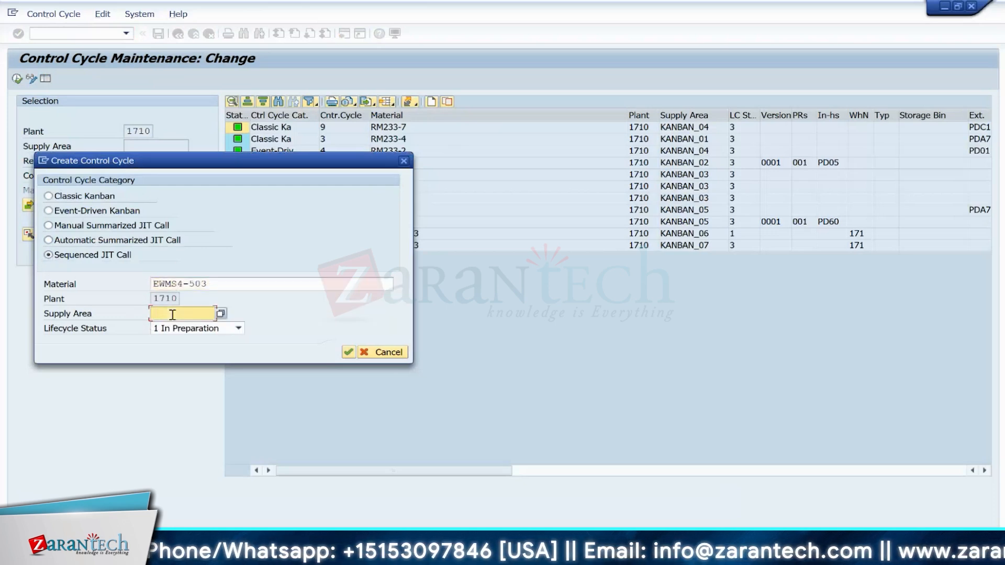
left_click(220, 313)
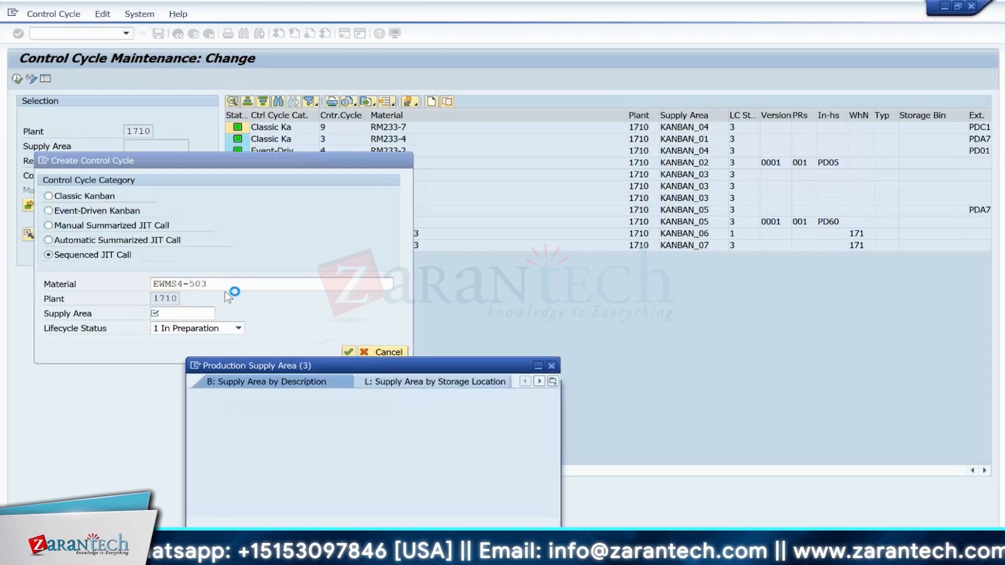
left_click(518, 523)
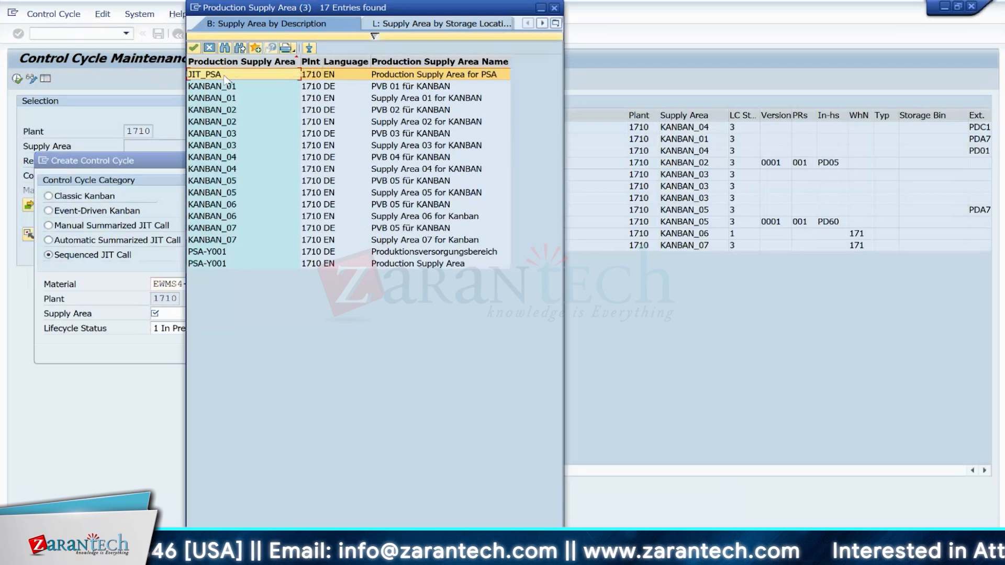
double_click(222, 74)
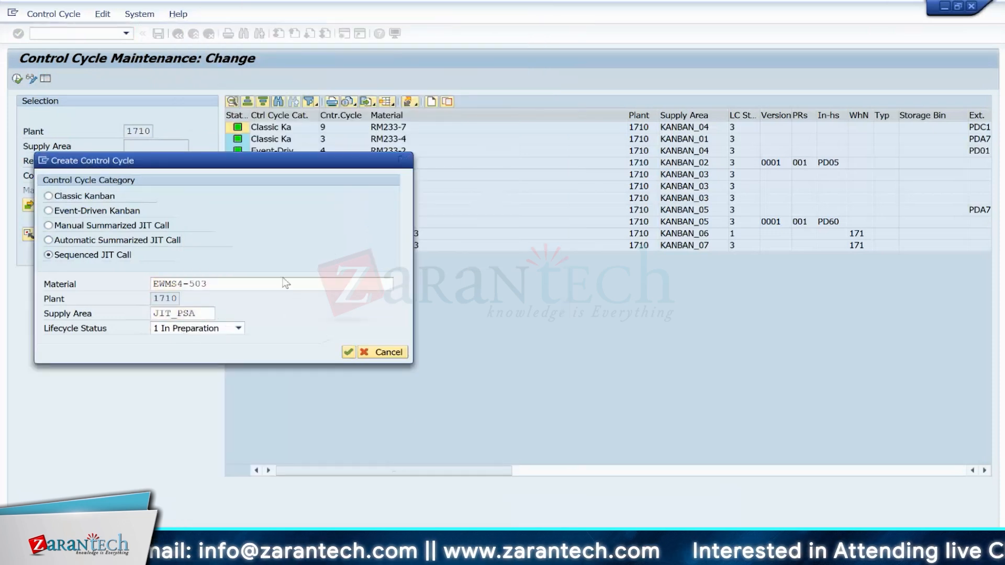
left_click(349, 353)
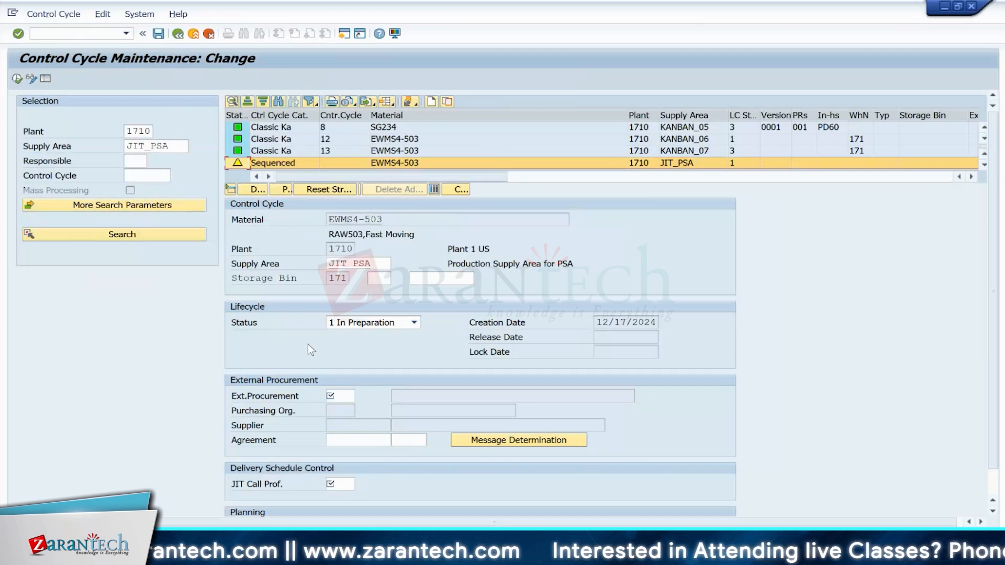
Step: Examine the lifecycle status options and the external procurement value help of the new control cycle
left_click(335, 396)
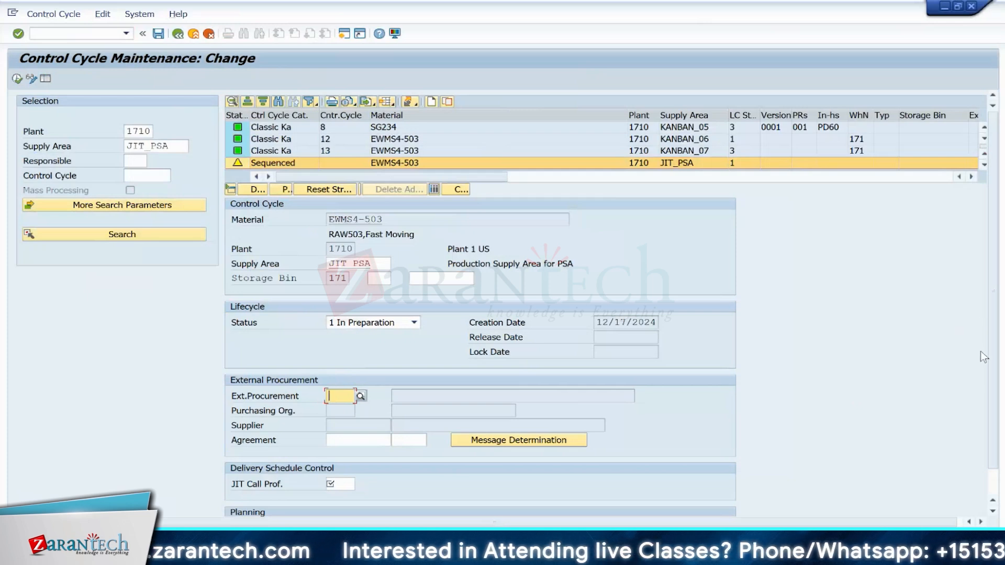
scroll(996, 371, "down", 1)
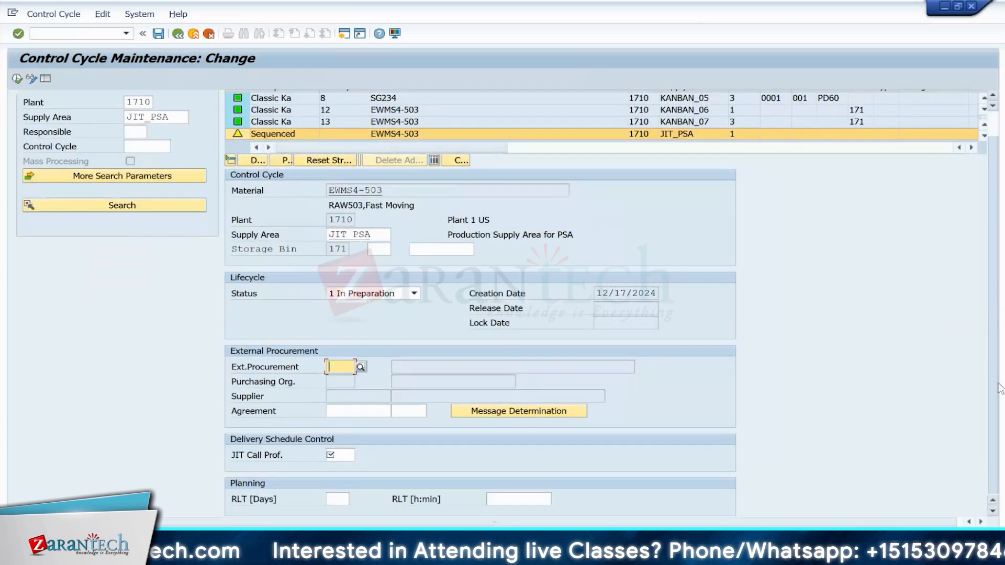
left_click(412, 297)
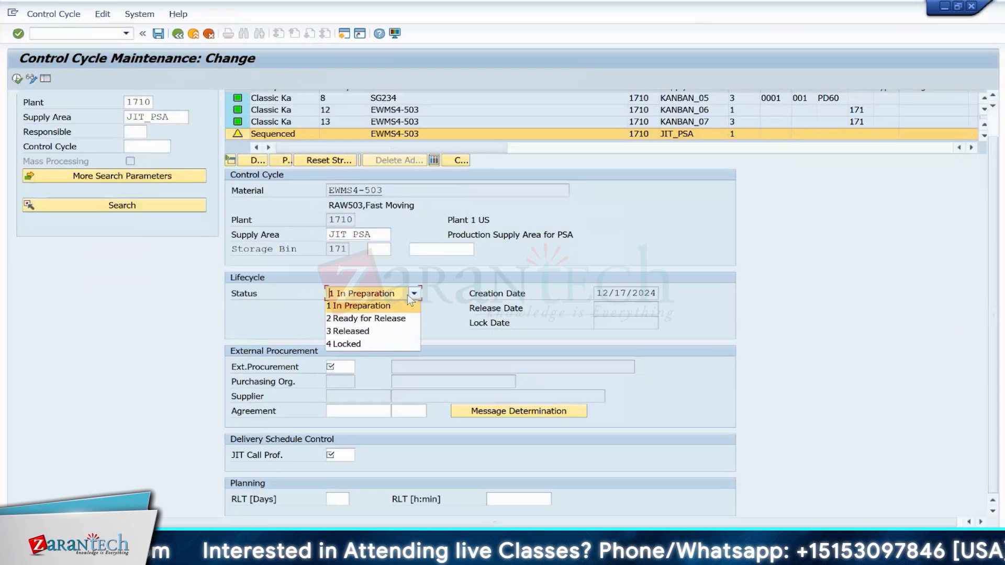
left_click(411, 300)
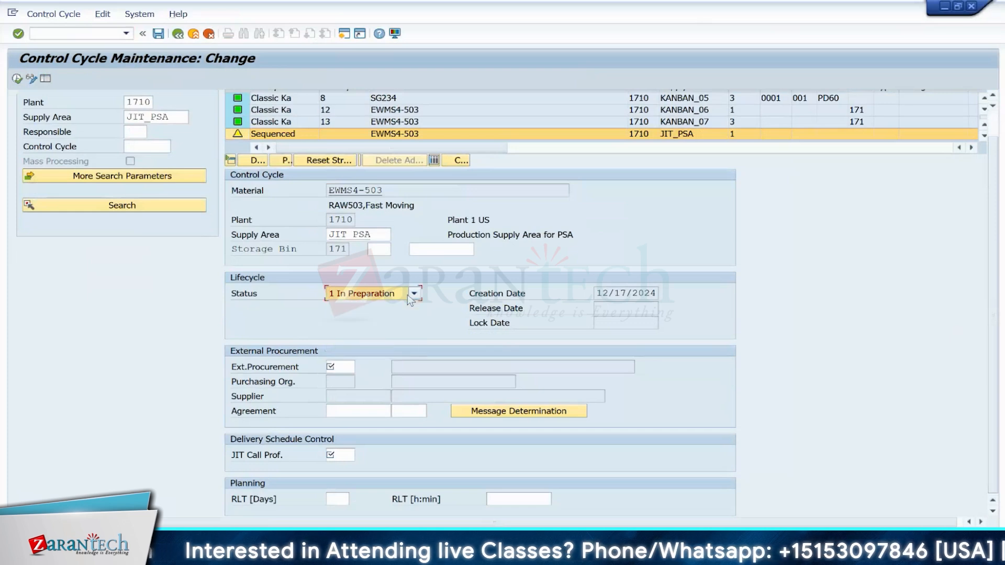
left_click(341, 366)
left_click(363, 369)
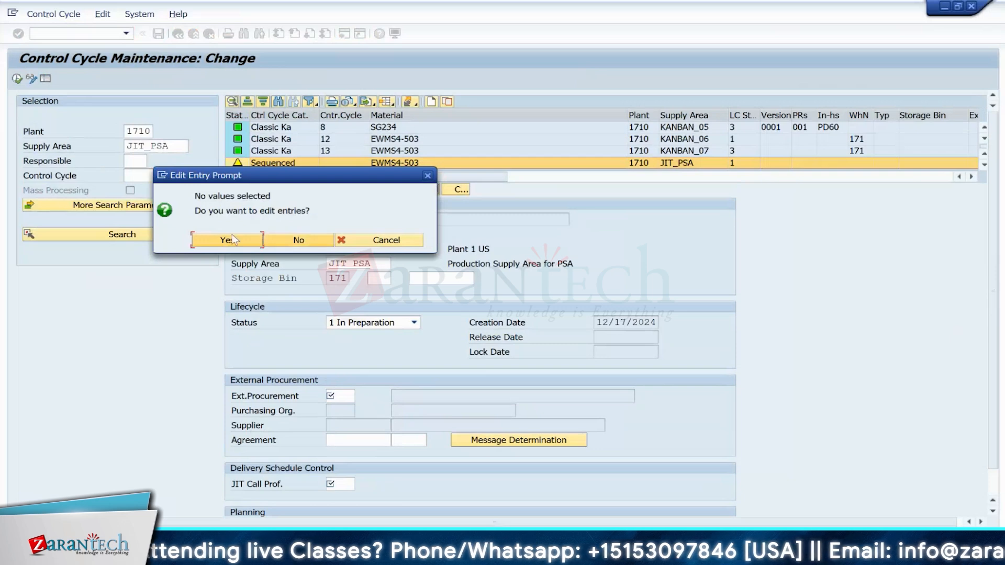
left_click(293, 240)
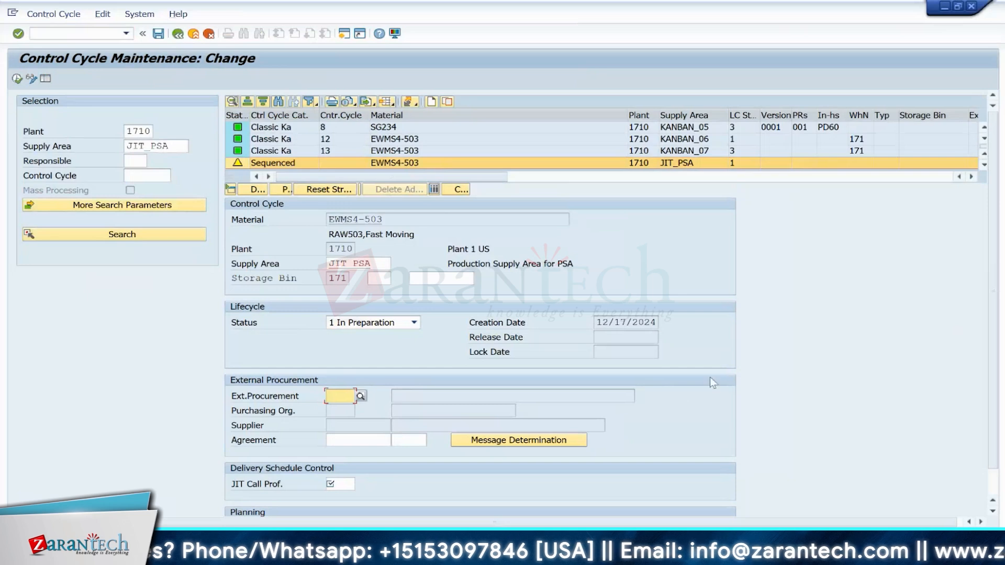
left_click_drag(994, 374, 1004, 398)
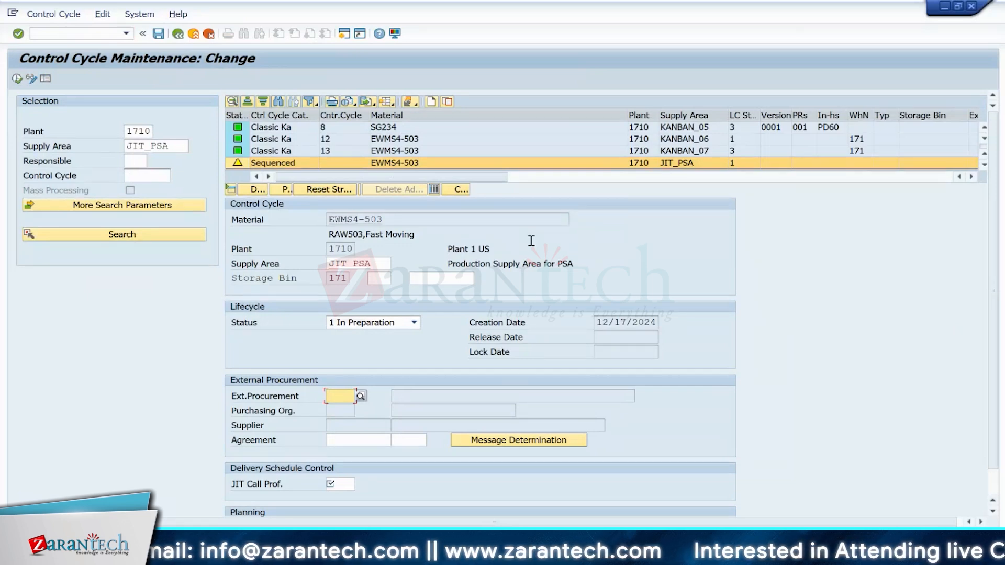
Step: Search control cycles for supply area KANBAN_07 and review the details of control cycle 13
left_click(279, 152)
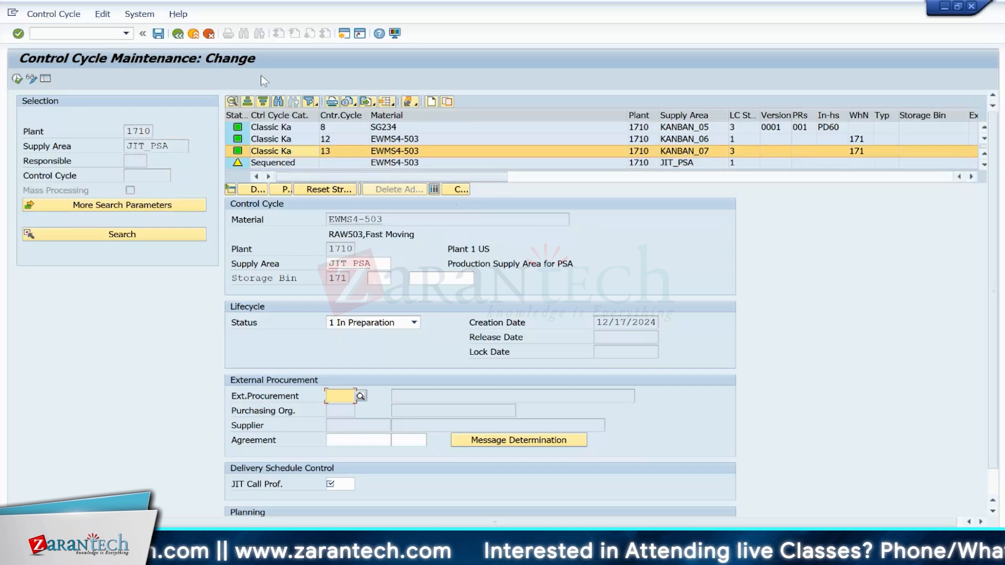
left_click(208, 34)
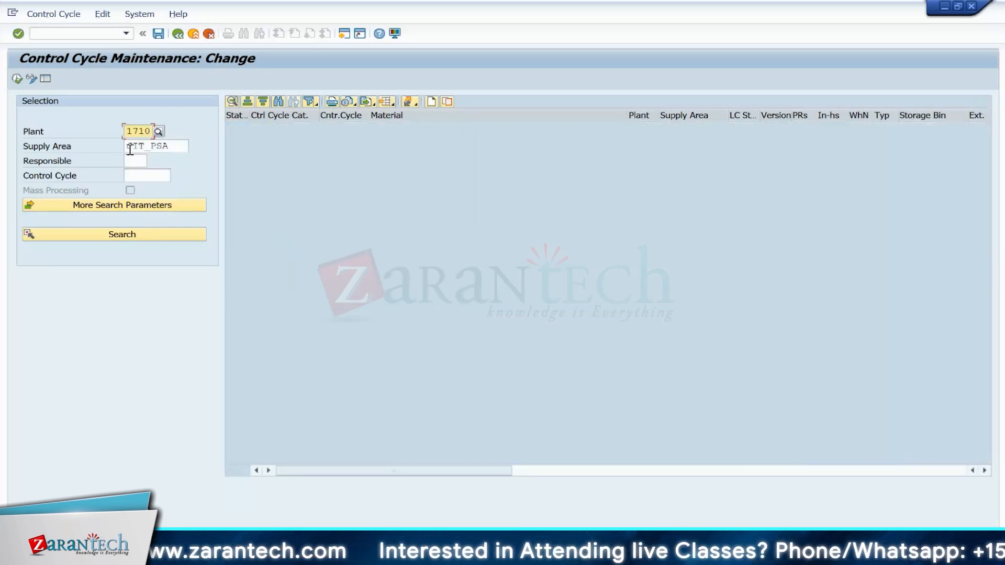
left_click(173, 147)
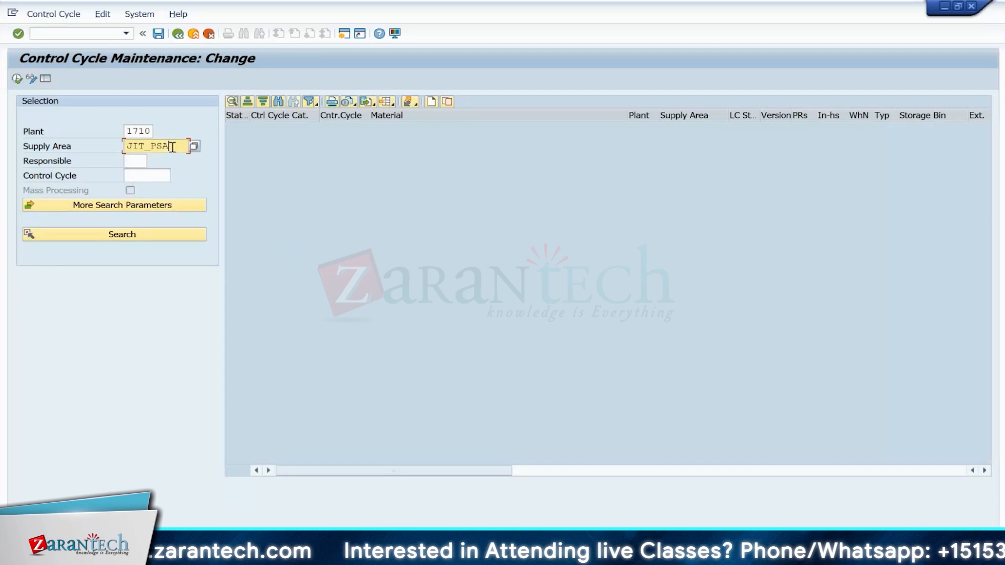
key("BackSpace")
key("BackSpace")
key("BackSpace")
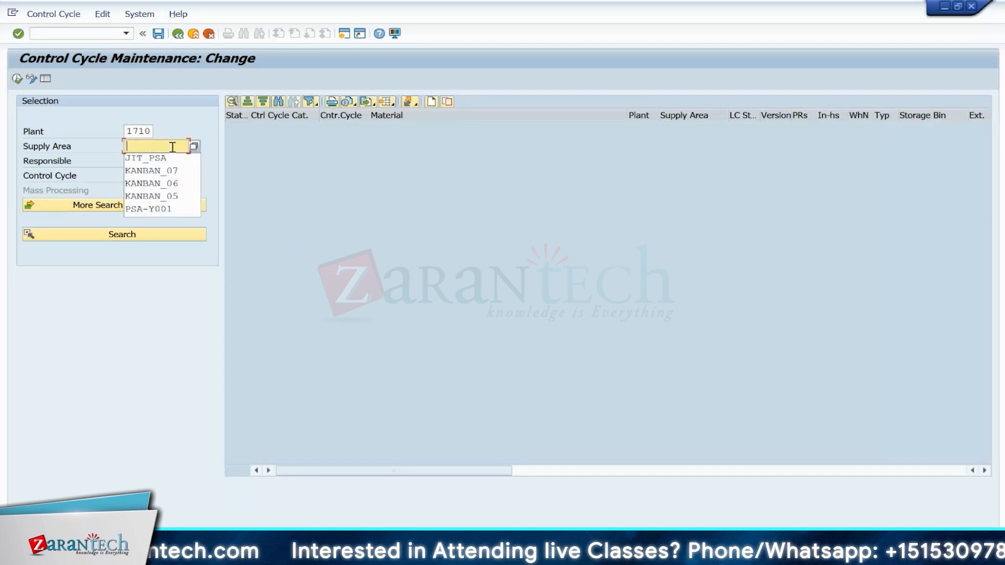
left_click(146, 172)
left_click(115, 236)
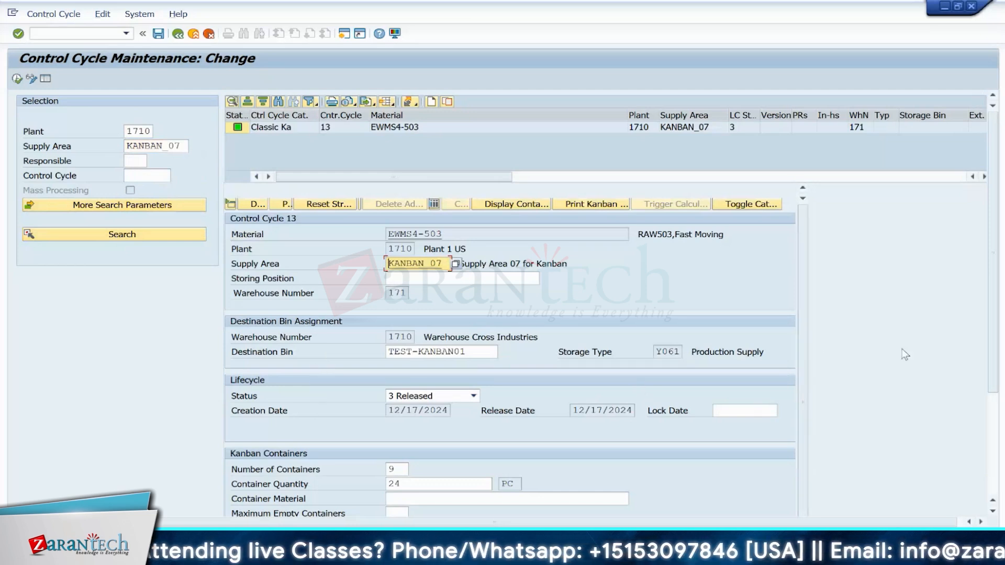
left_click_drag(992, 262, 989, 348)
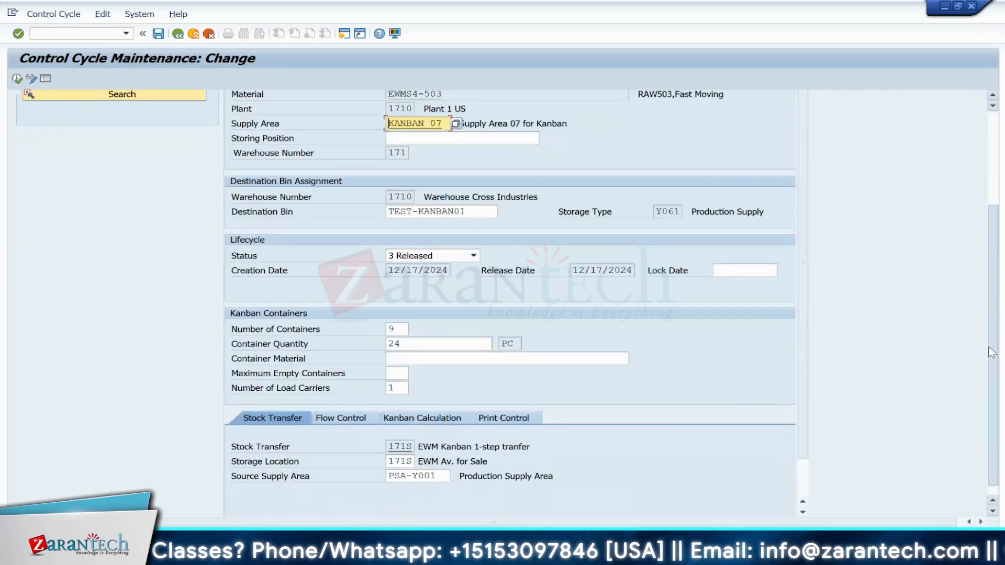
left_click_drag(991, 349, 1000, 304)
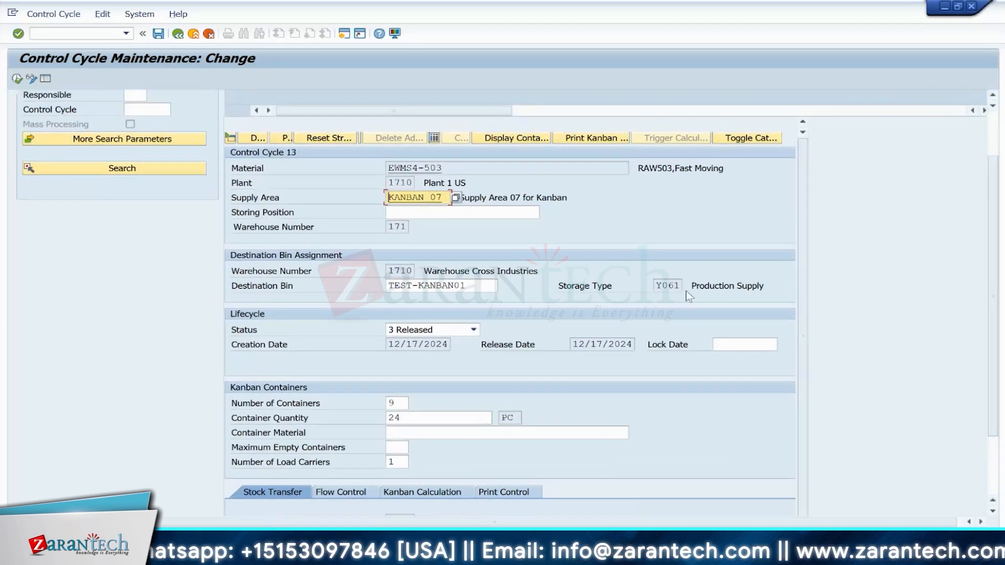